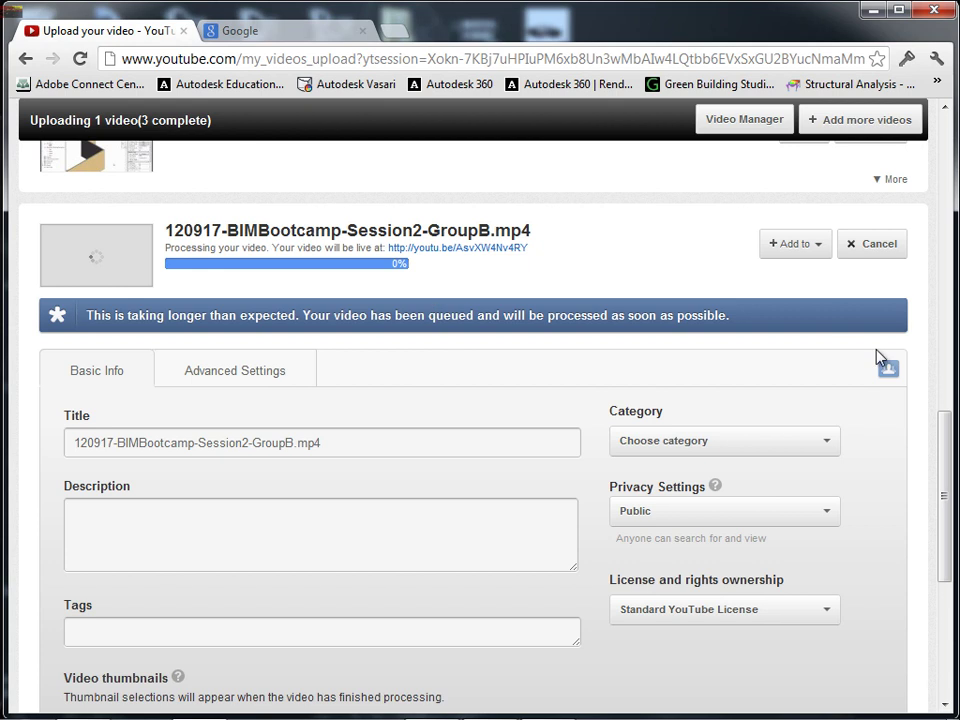
{"action": "left_click_drag", "start_coordinate": [943, 452], "coordinate": [953, 126]}
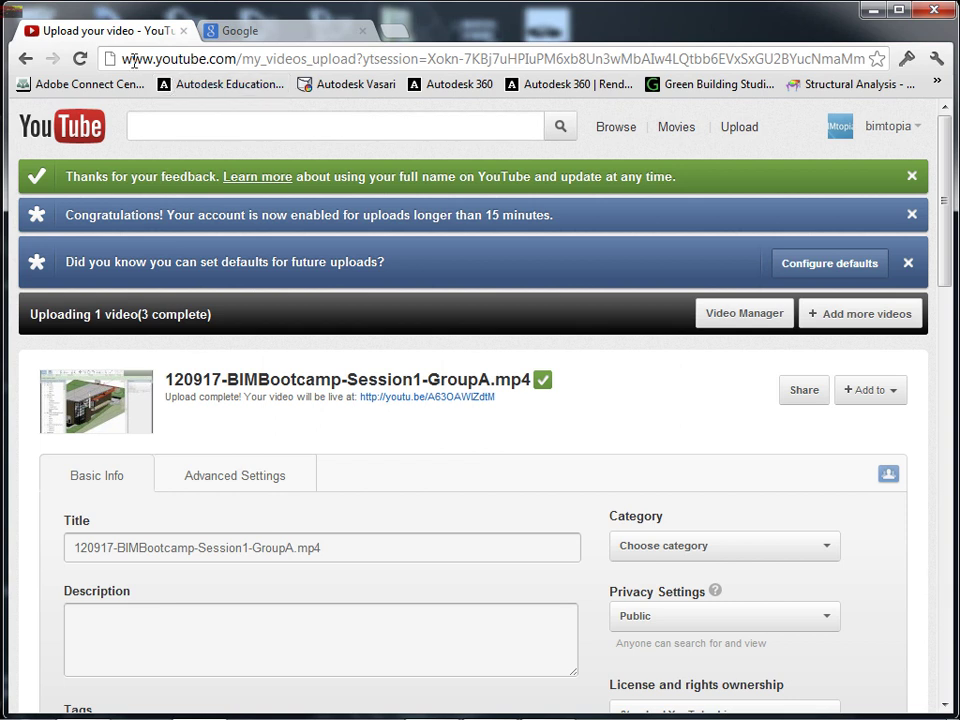
{"action": "left_click", "coordinate": [240, 58]}
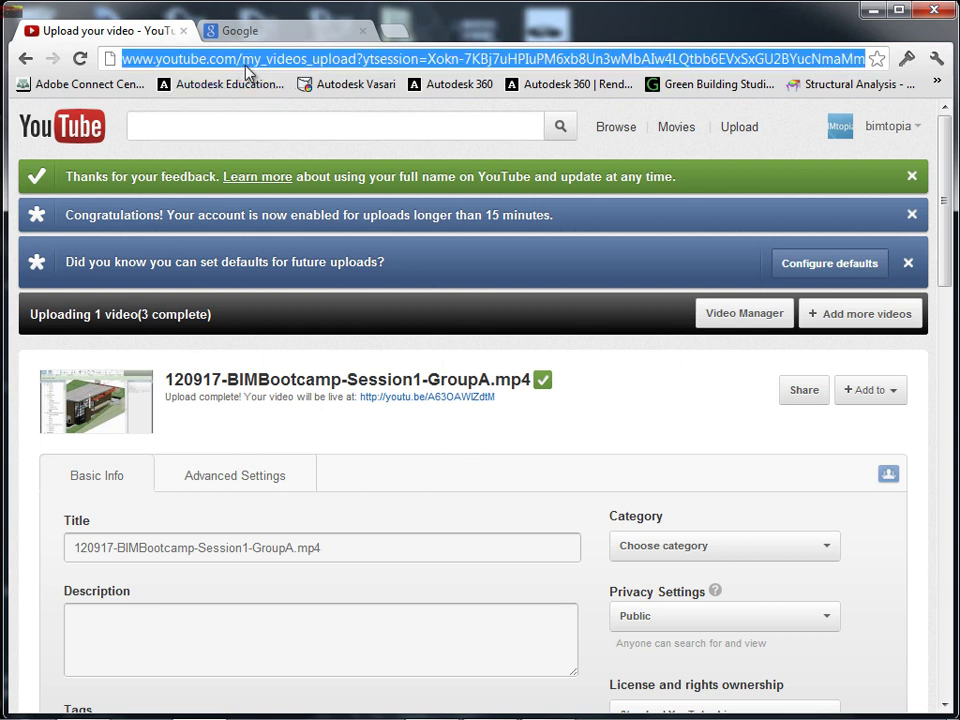
{"action": "left_click", "coordinate": [363, 30]}
{"action": "left_click", "coordinate": [215, 31]}
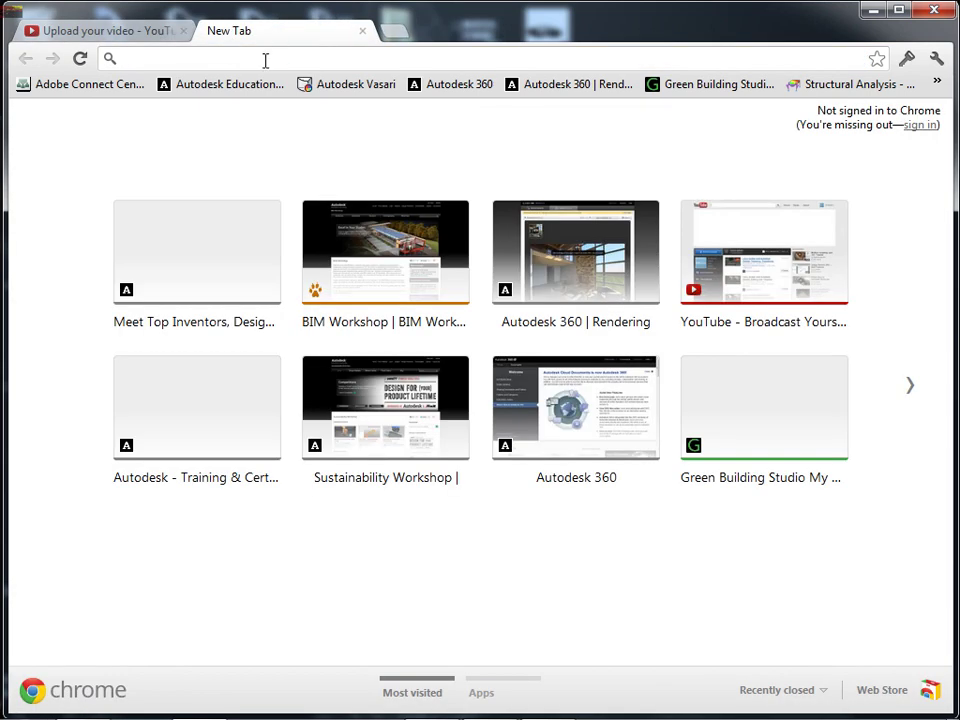
{"action": "type", "text": "www."}
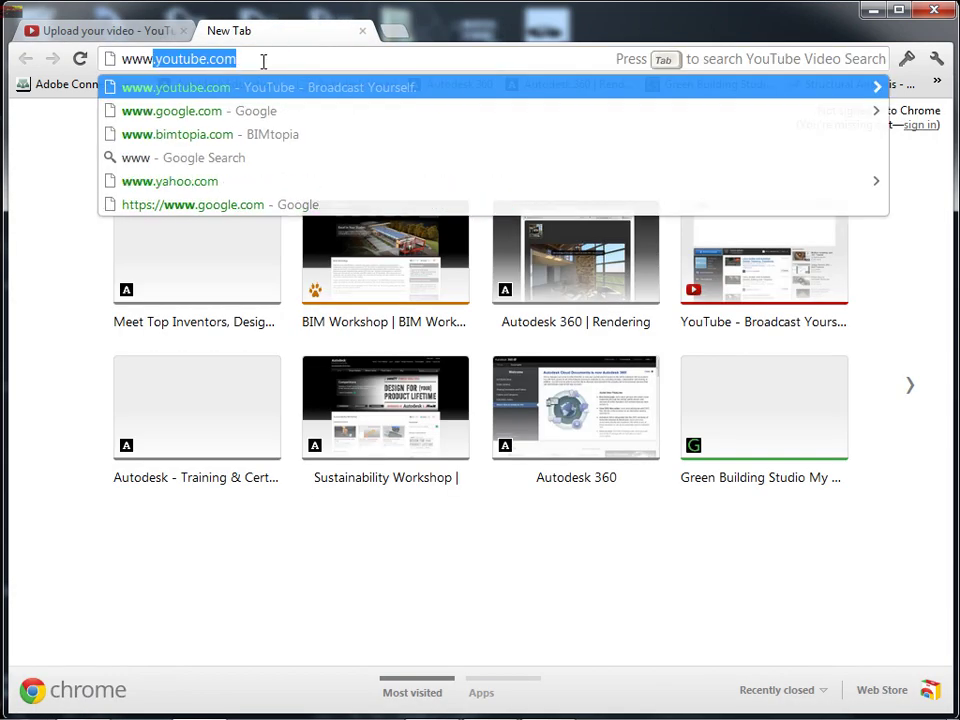
{"action": "type", "text": "youtube"}
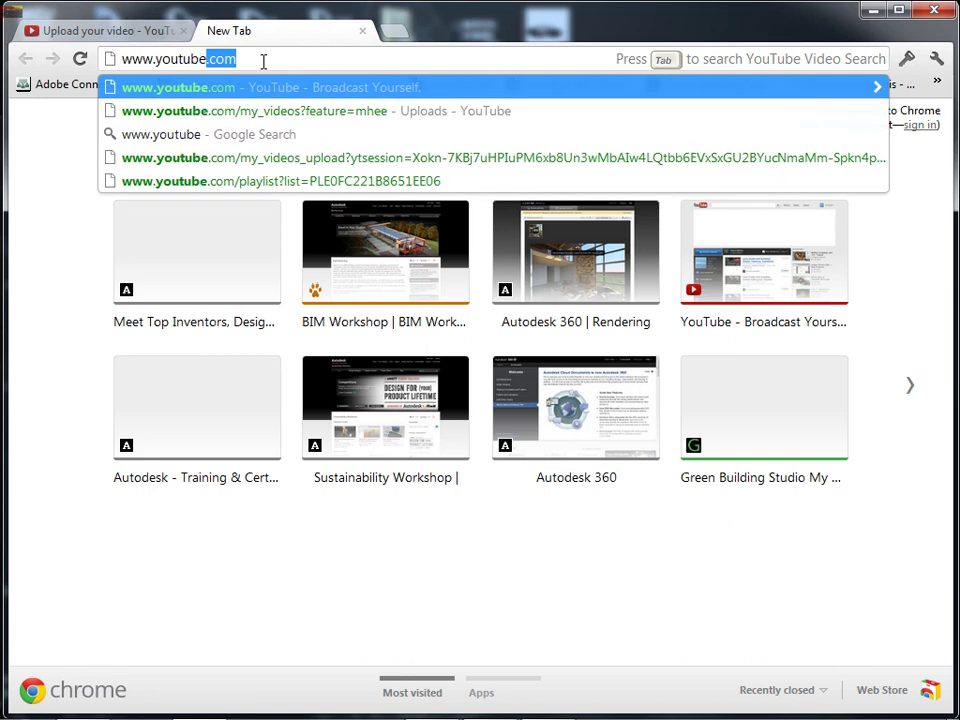
{"action": "key", "text": "Return"}
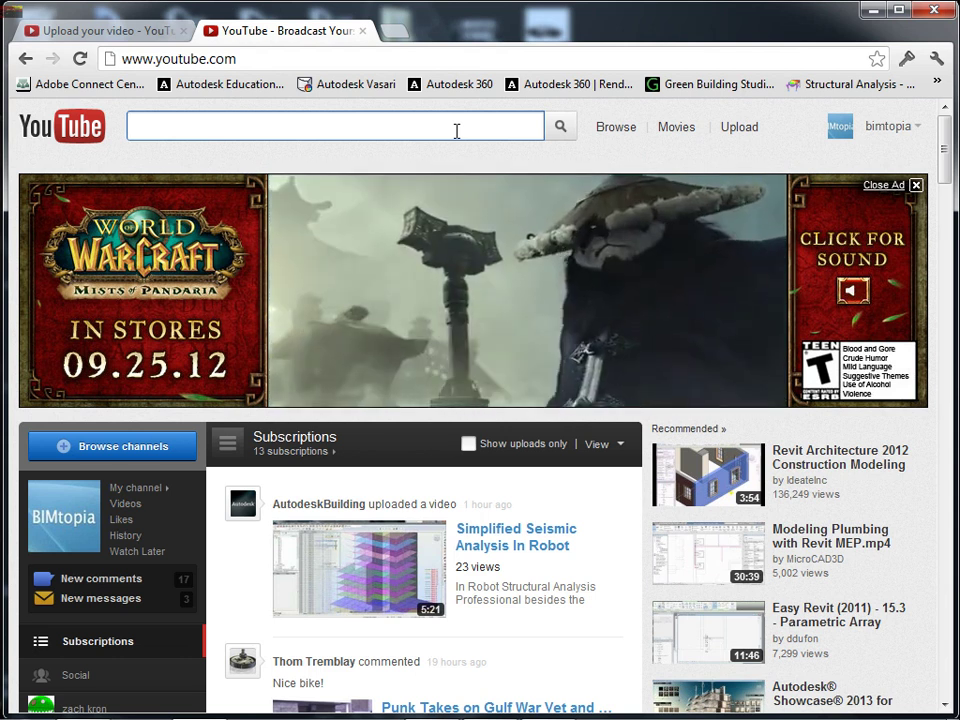
Return to the video upload page and open the bimtopia account's Video Manager.
{"action": "left_click", "coordinate": [120, 38]}
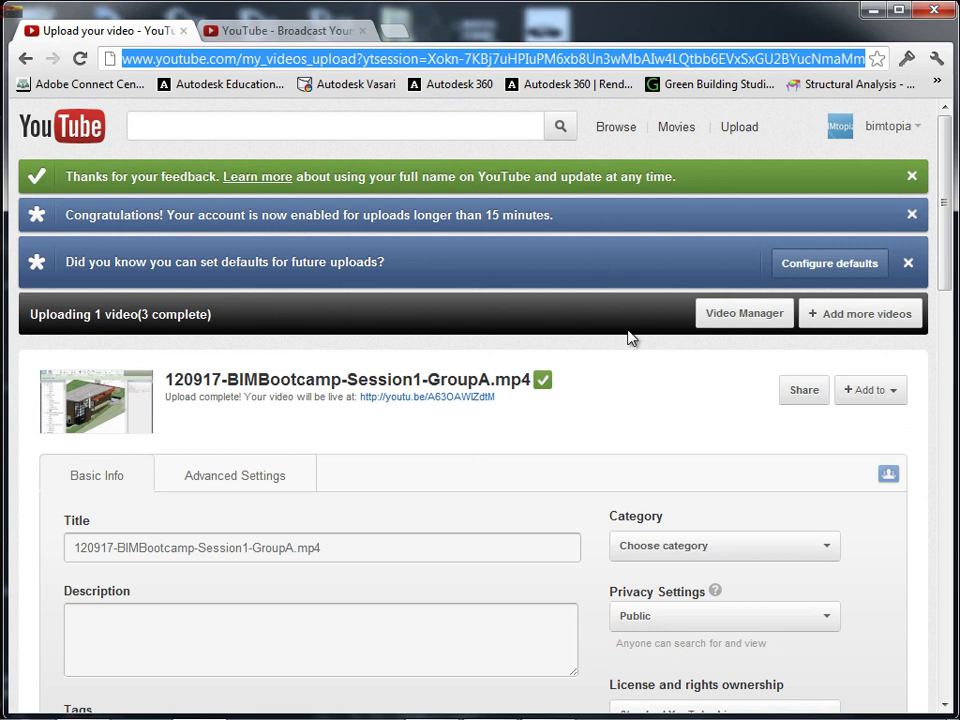
{"action": "scroll", "coordinate": [628, 338], "scroll_direction": "down", "scroll_amount": 10}
{"action": "scroll", "coordinate": [628, 338], "scroll_direction": "up", "scroll_amount": 10}
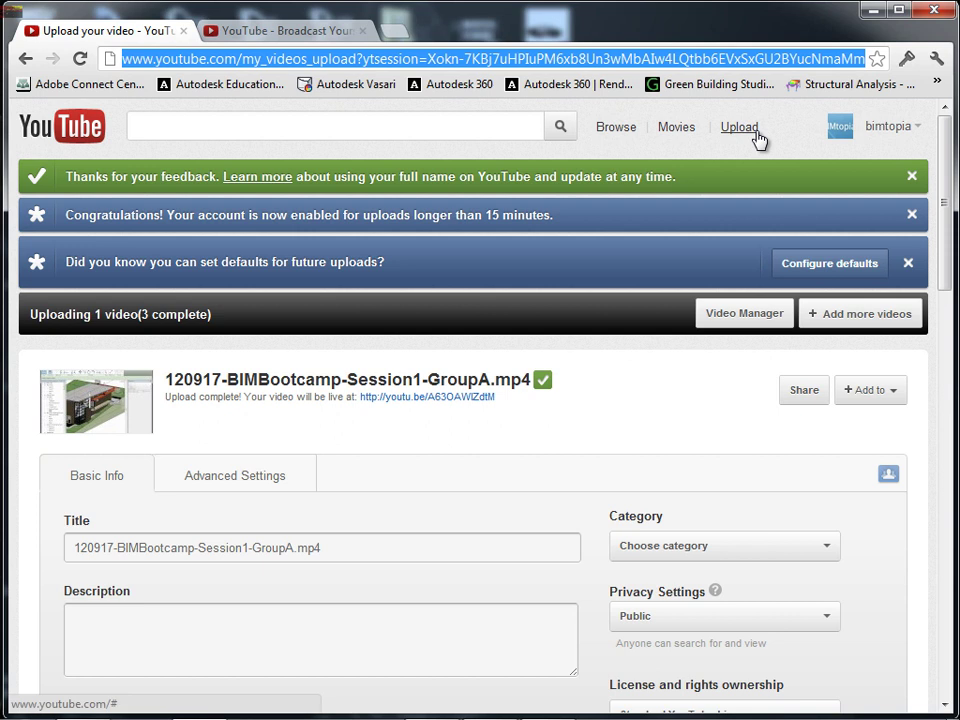
{"action": "left_click", "coordinate": [886, 145]}
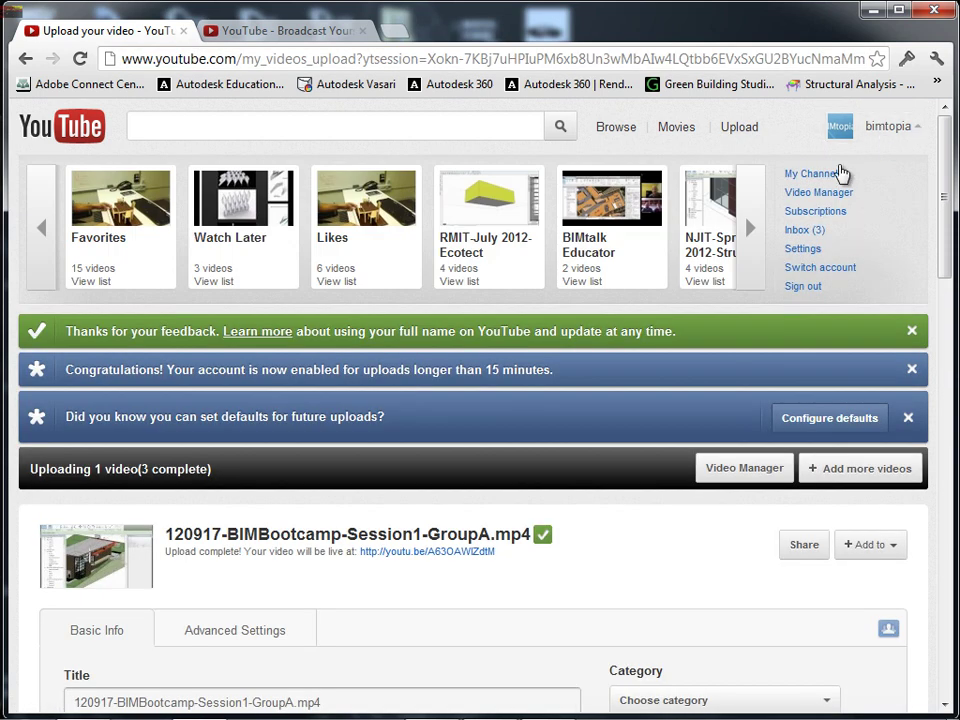
{"action": "left_click", "coordinate": [822, 193]}
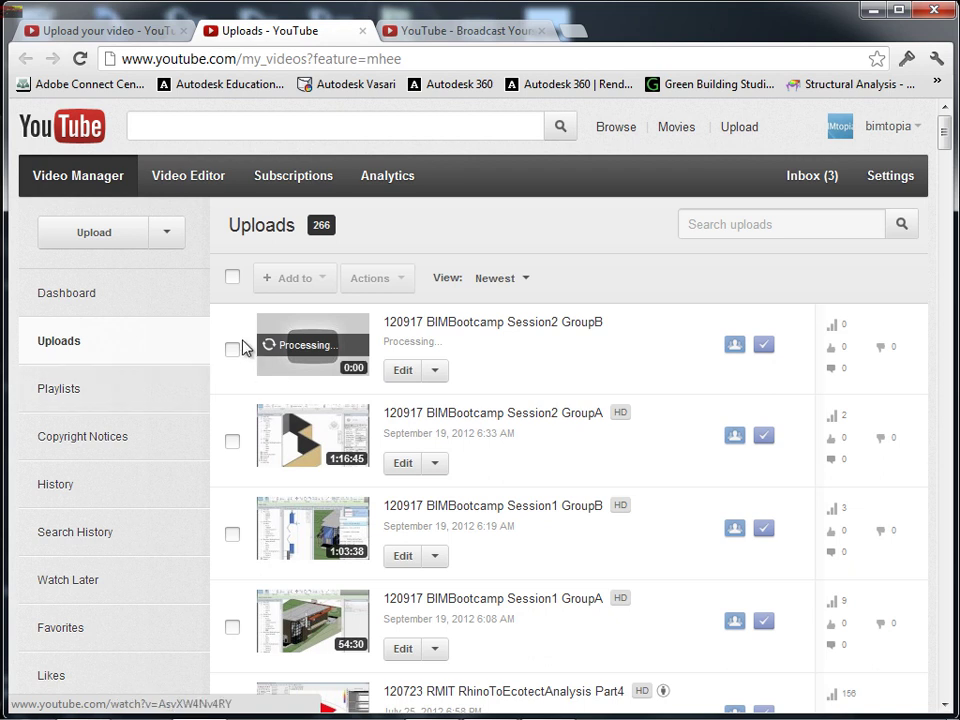
Select the four 120917 BIMBootcamp videos, Session1 and Session2 for GroupA and GroupB, in the uploads list.
{"action": "left_click", "coordinate": [234, 628]}
{"action": "left_click", "coordinate": [234, 537]}
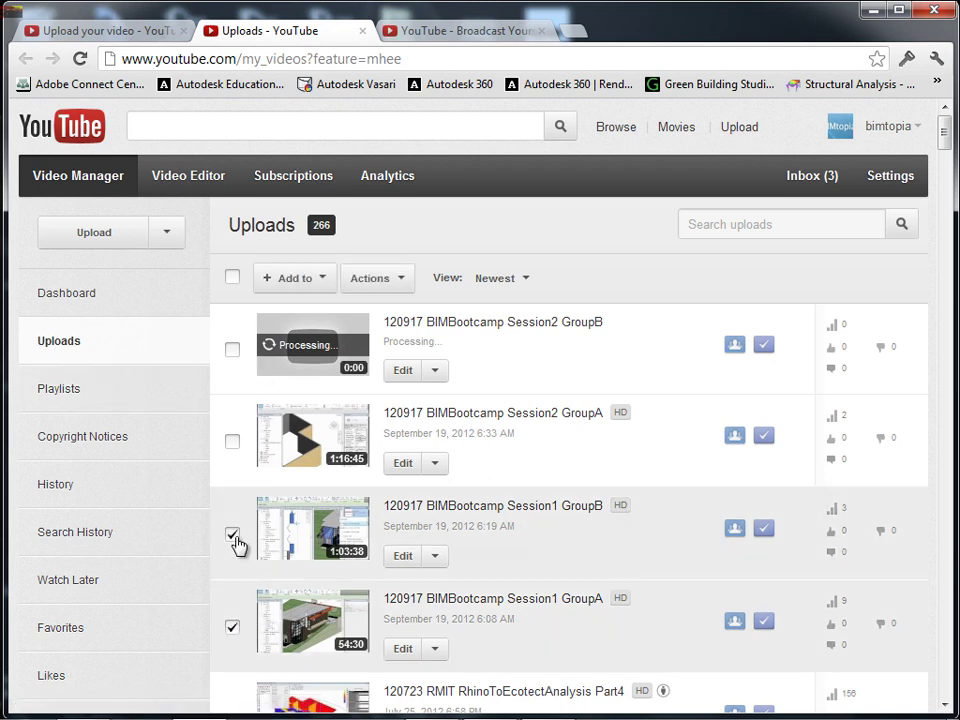
{"action": "left_click", "coordinate": [234, 442]}
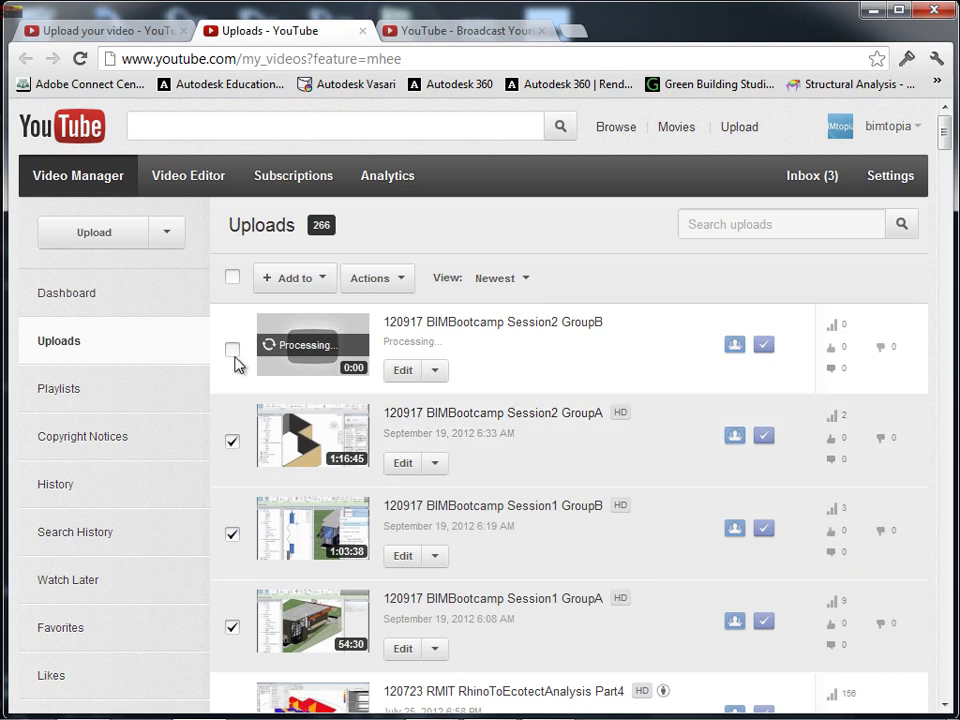
{"action": "left_click", "coordinate": [234, 350]}
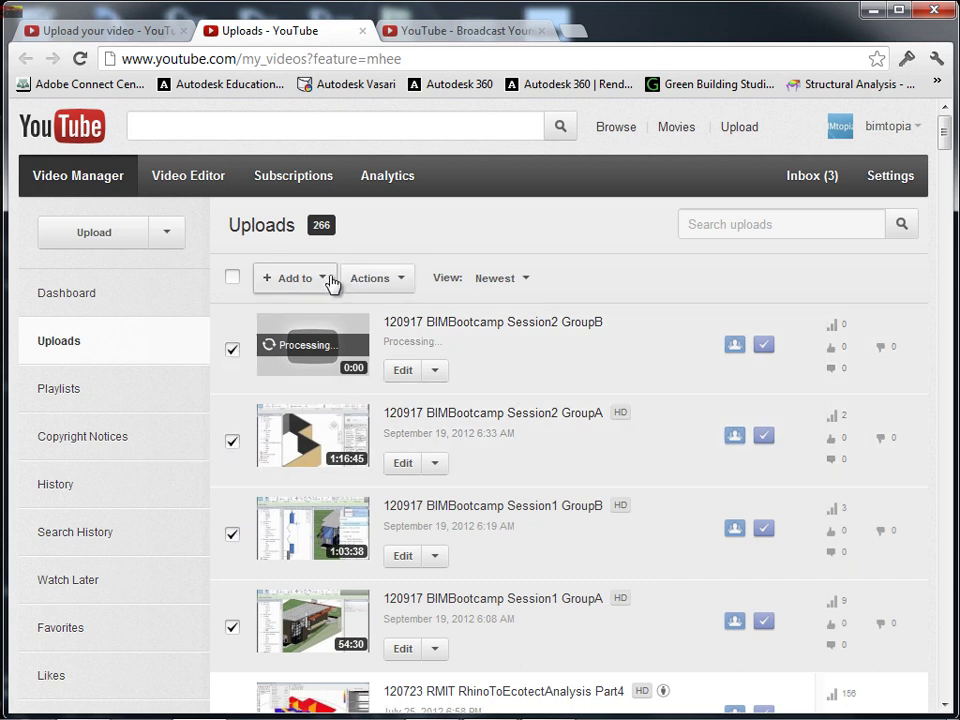
Add the selected videos to a new public playlist named "Stanford-BIM Bootcamp-2012".
{"action": "left_click", "coordinate": [326, 280]}
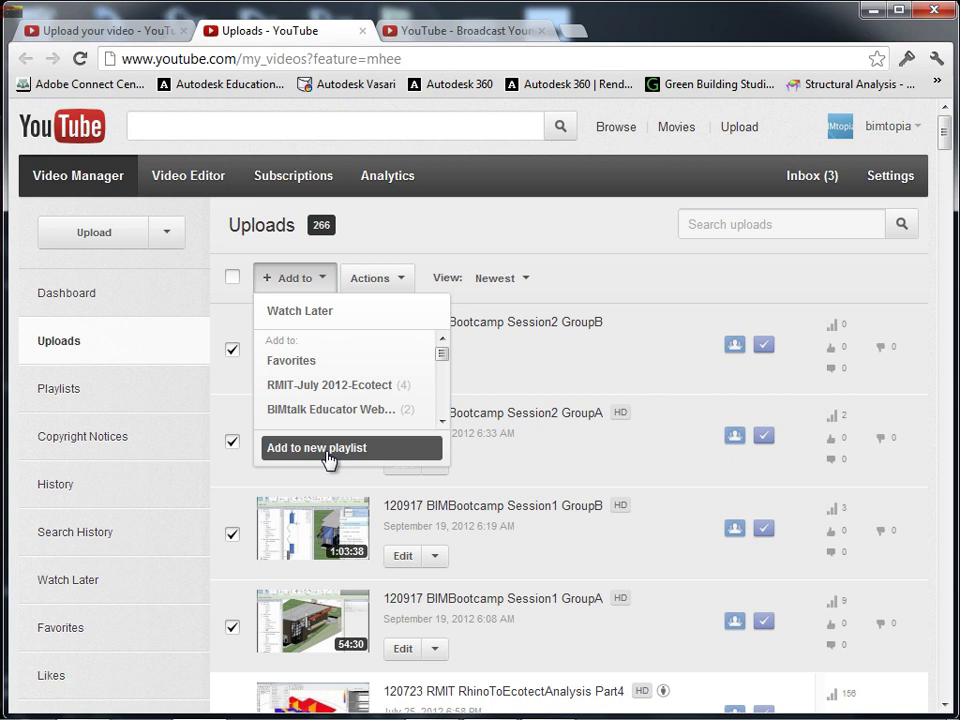
{"action": "left_click", "coordinate": [328, 450]}
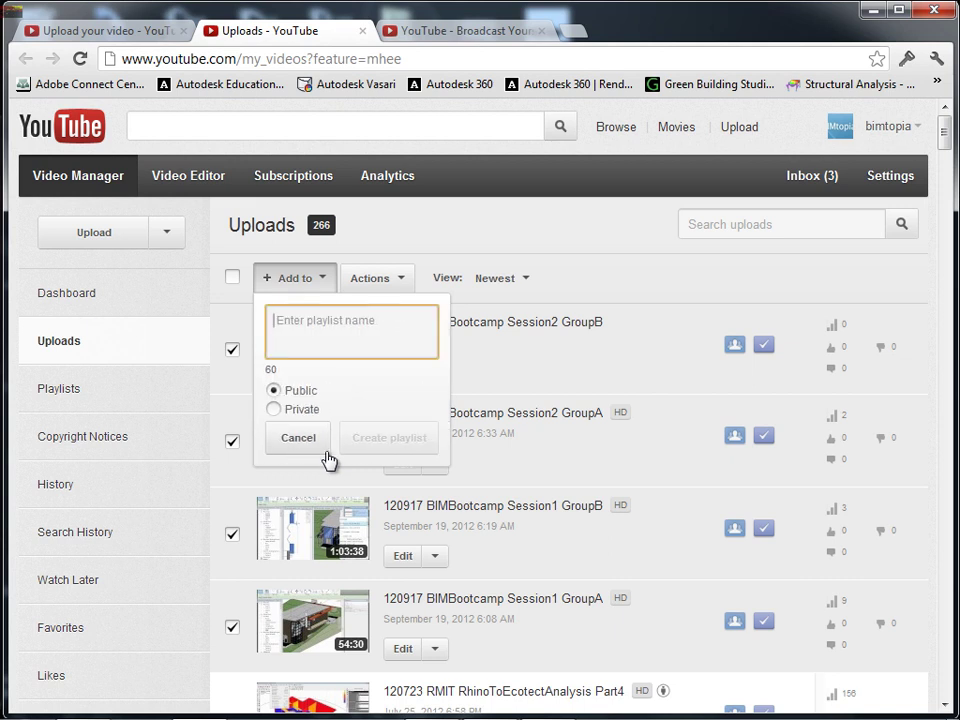
{"action": "type", "text": "Stampr"}
{"action": "key", "text": "BackSpace"}
{"action": "key", "text": "BackSpace"}
{"action": "key", "text": "BackSpace"}
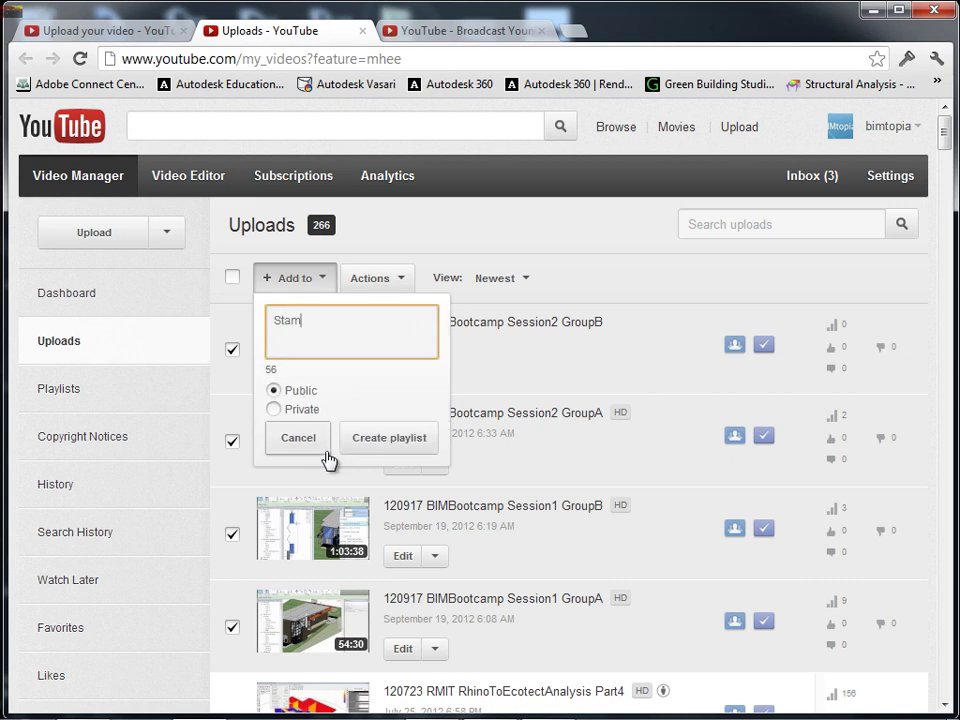
{"action": "type", "text": "nford-BIM Bootcamp-2012"}
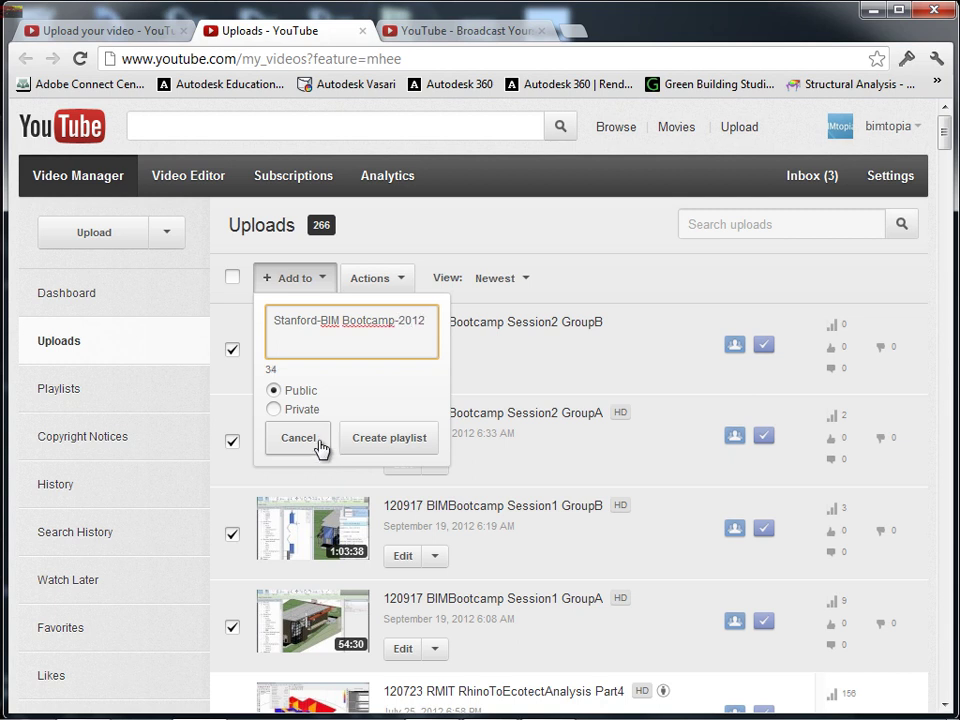
{"action": "left_click", "coordinate": [390, 438]}
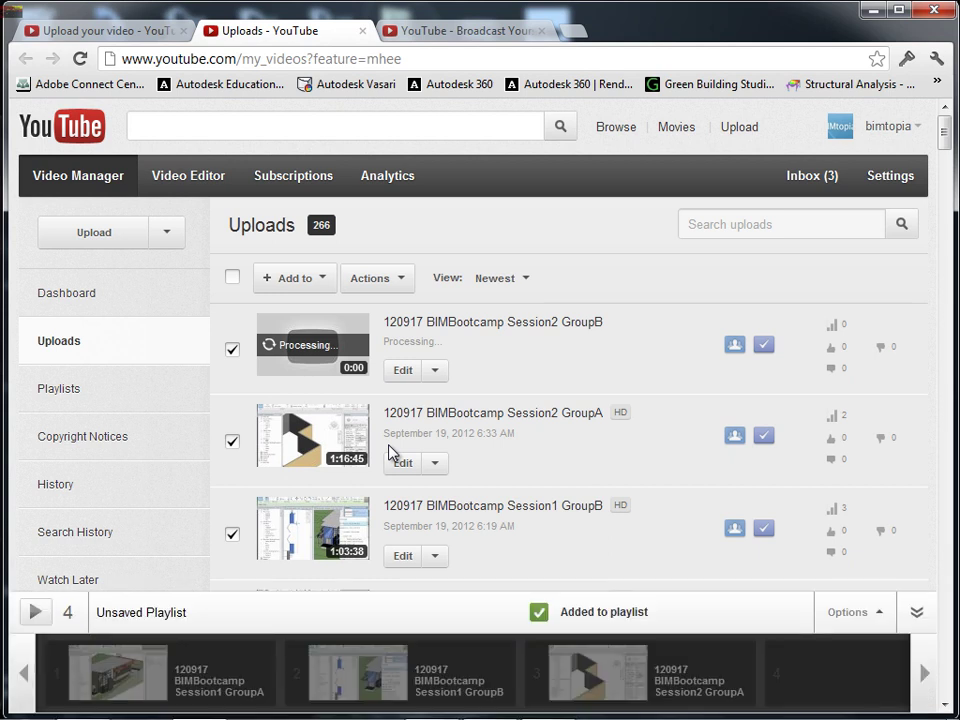
Search YouTube for "bimtopia" and open the BIMtopia channel page.
{"action": "left_click", "coordinate": [279, 131]}
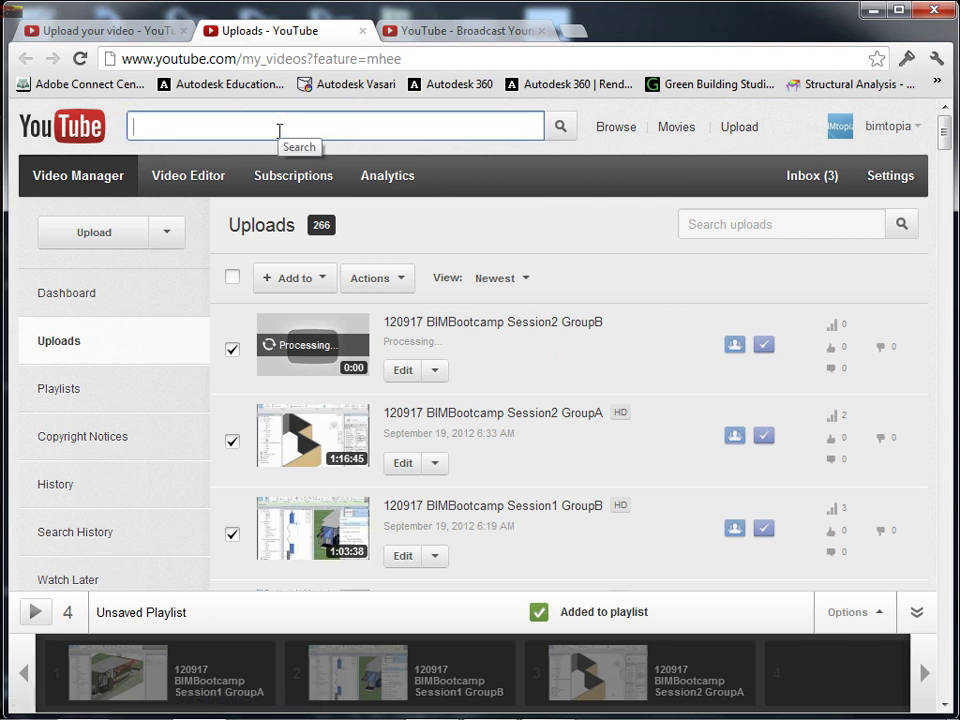
{"action": "type", "text": "bi"}
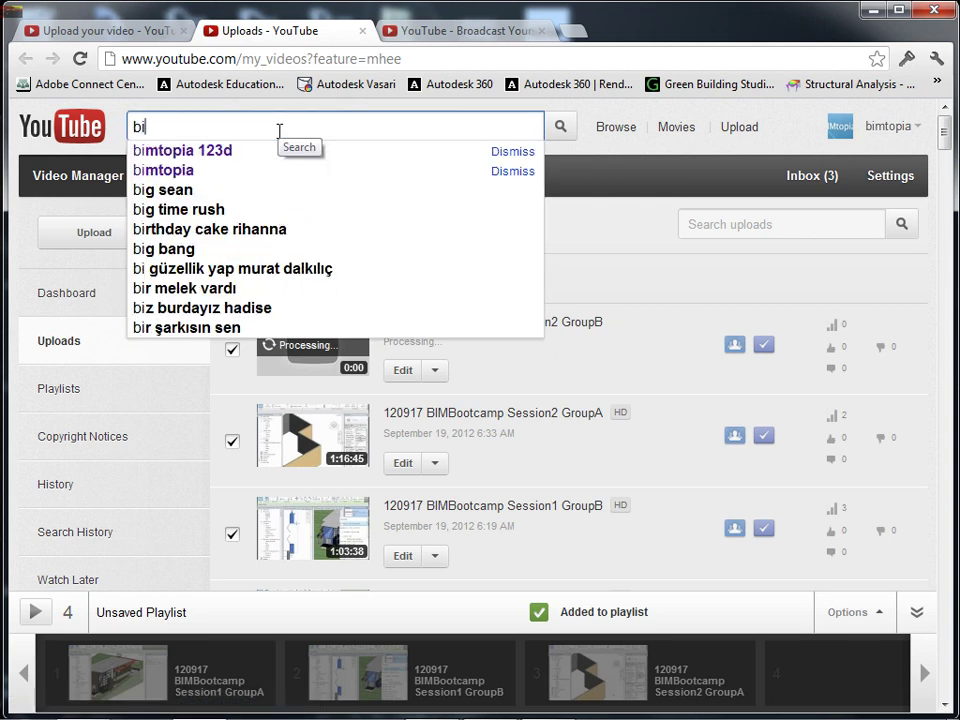
{"action": "type", "text": "mtopia"}
{"action": "key", "text": "Return"}
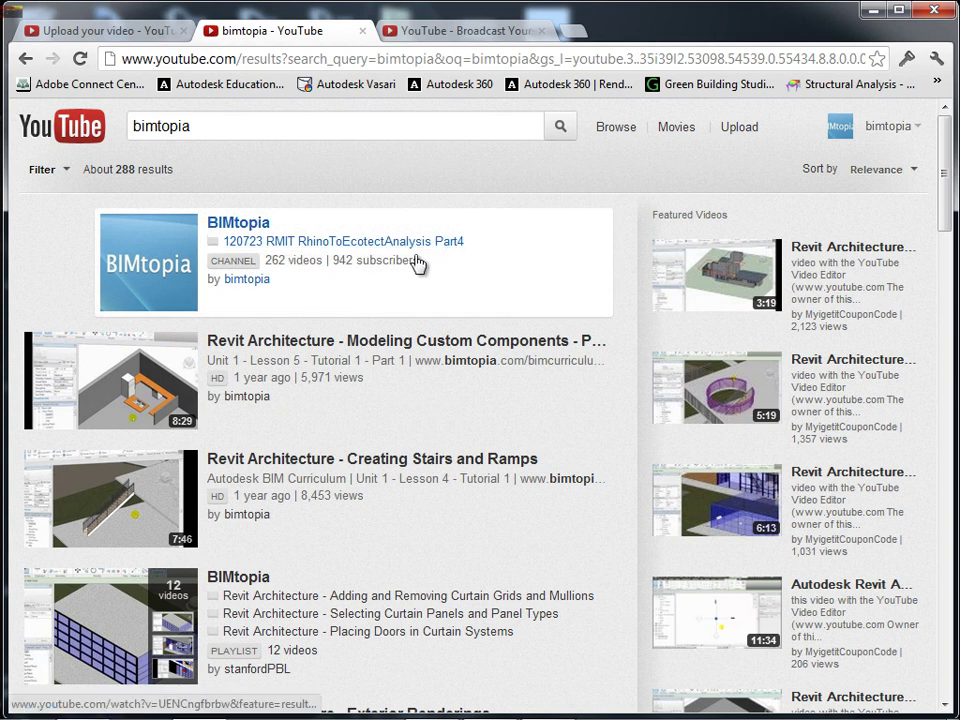
{"action": "left_click", "coordinate": [250, 224]}
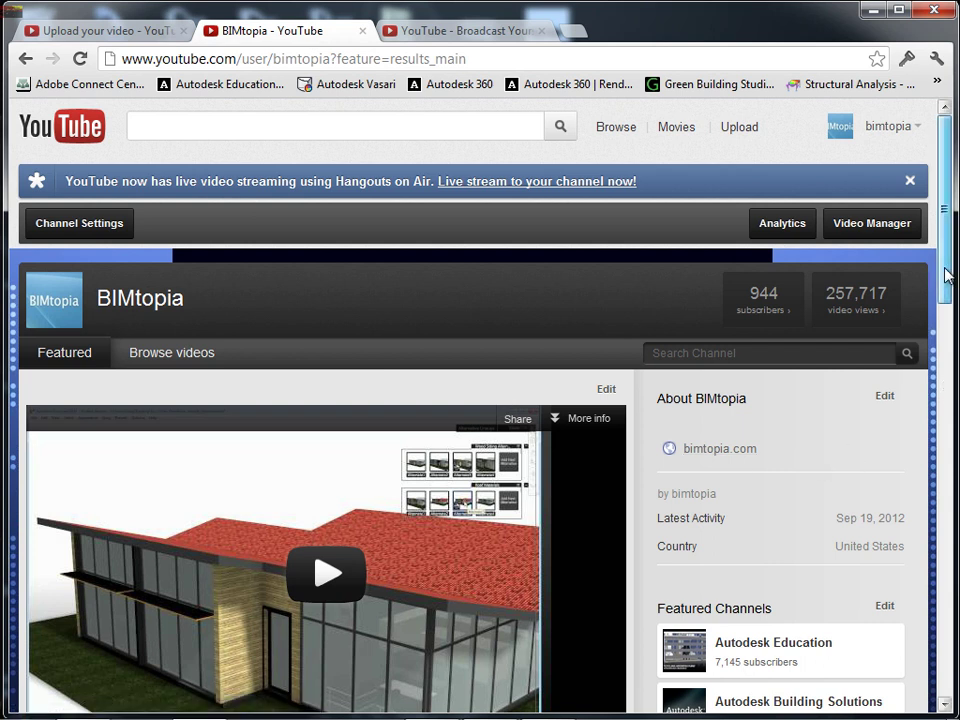
Edit the channel's Featured Playlists and add the Stanford-BIM Bootcamp-2012 playlist.
{"action": "left_click_drag", "start_coordinate": [946, 275], "coordinate": [943, 430]}
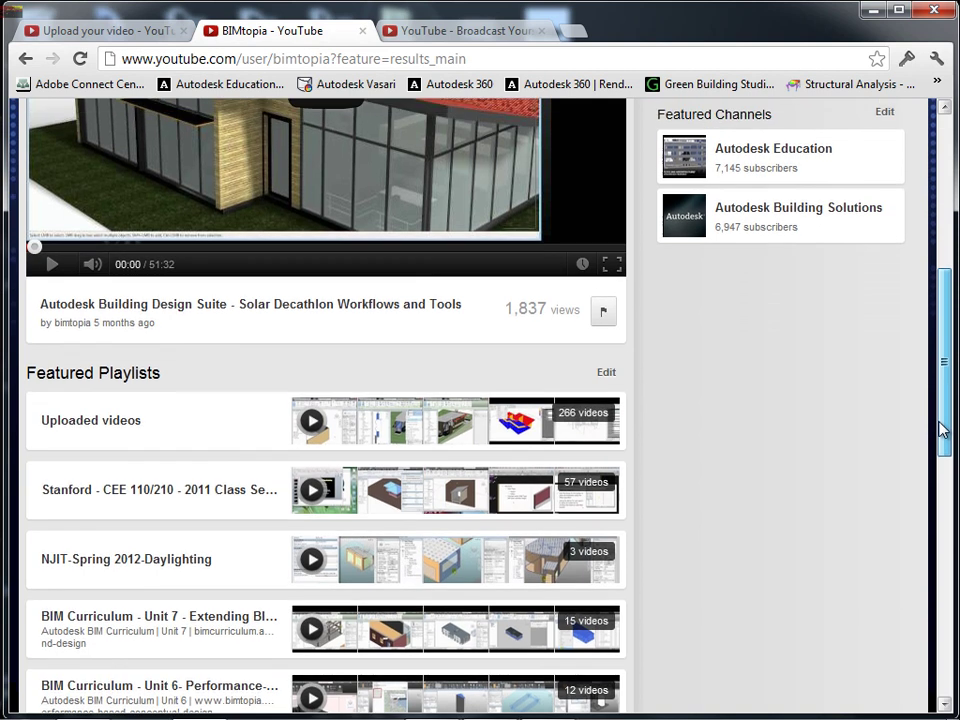
{"action": "left_click", "coordinate": [606, 372]}
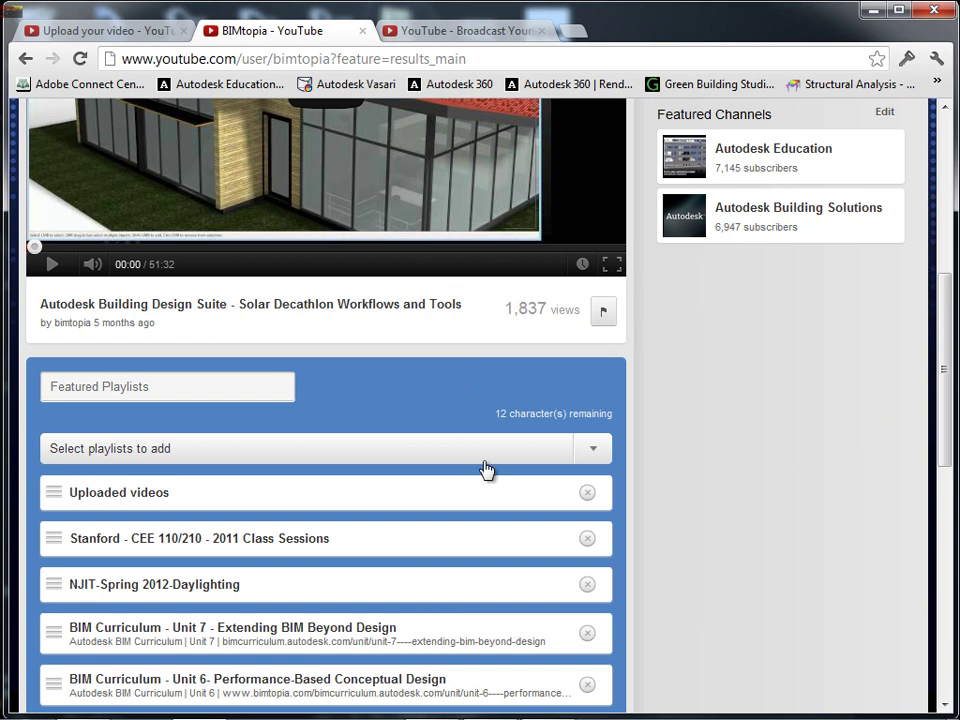
{"action": "left_click", "coordinate": [605, 455]}
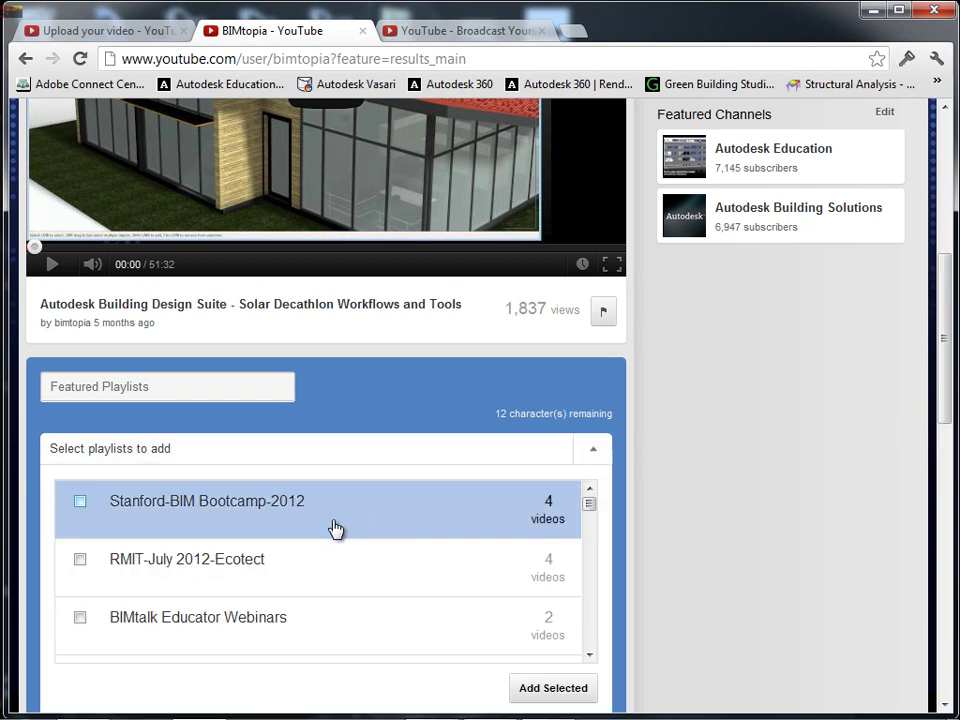
{"action": "left_click", "coordinate": [80, 504]}
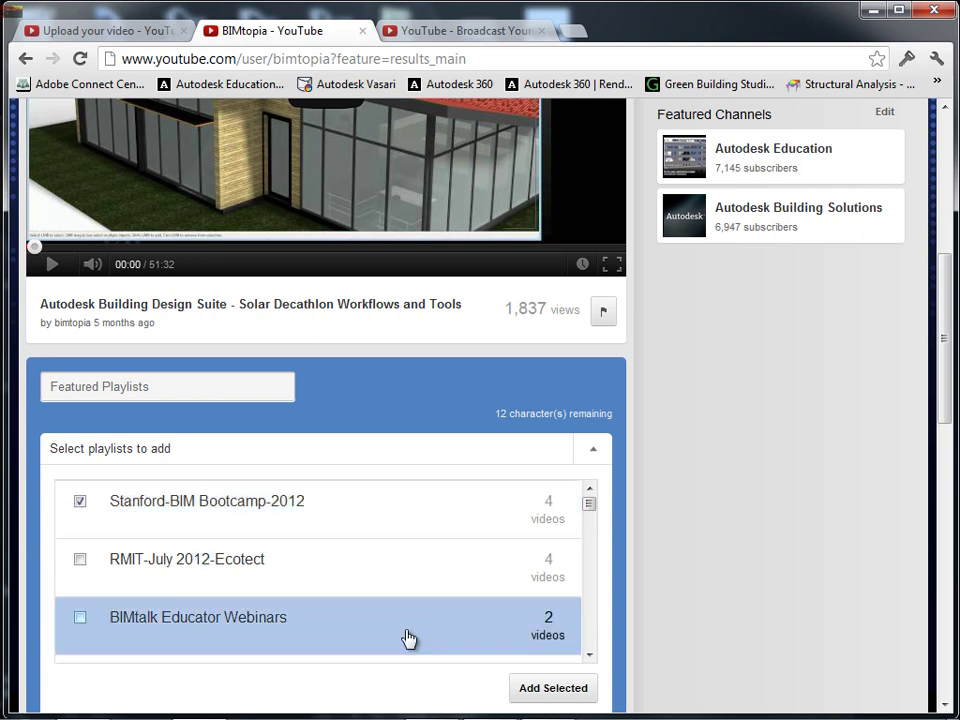
{"action": "left_click", "coordinate": [536, 689]}
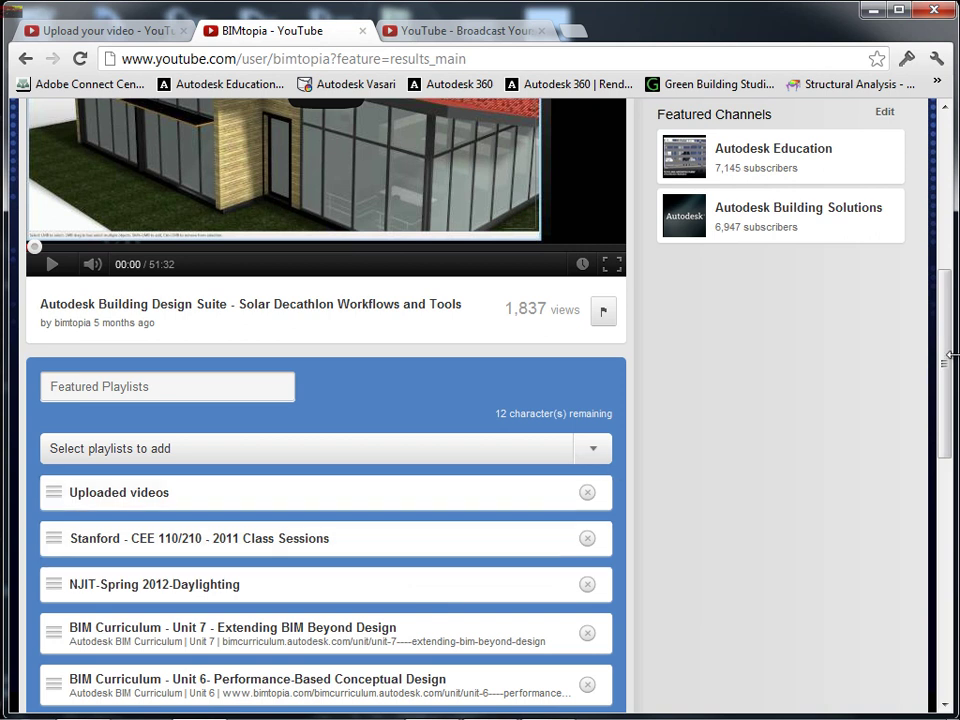
Move Stanford-BIM Bootcamp-2012 above Uploaded videos to the start of the featured playlists and apply the changes.
{"action": "left_click_drag", "start_coordinate": [945, 368], "coordinate": [939, 486]}
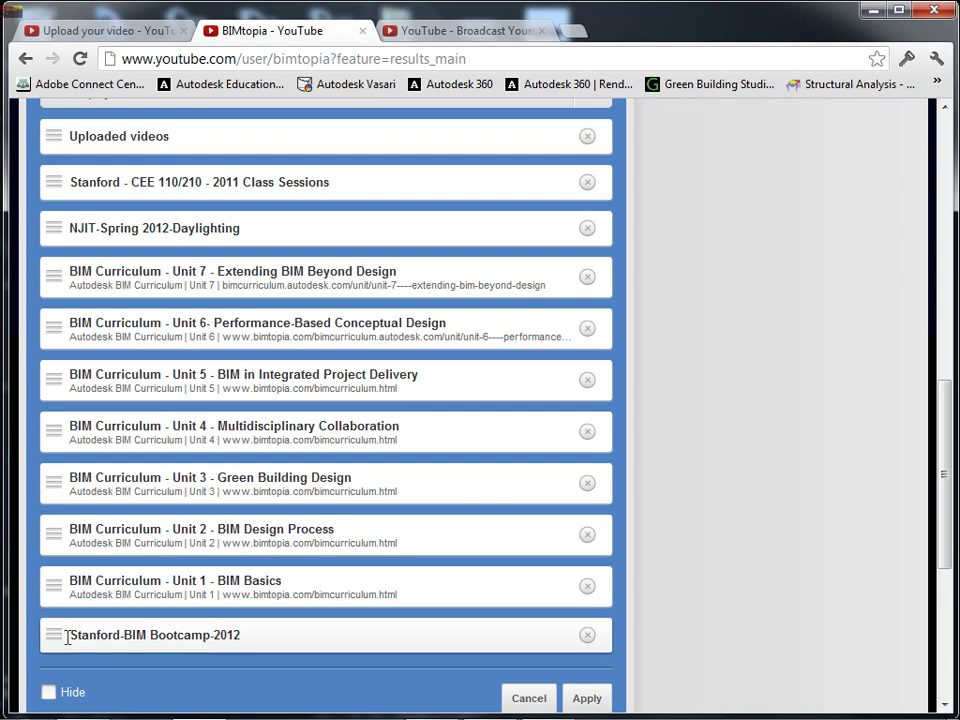
{"action": "left_click_drag", "start_coordinate": [56, 638], "coordinate": [60, 134]}
{"action": "left_click_drag", "start_coordinate": [945, 456], "coordinate": [945, 411]}
{"action": "scroll", "coordinate": [873, 316], "scroll_direction": "up", "scroll_amount": 3}
{"action": "scroll", "coordinate": [885, 480], "scroll_direction": "down", "scroll_amount": 5}
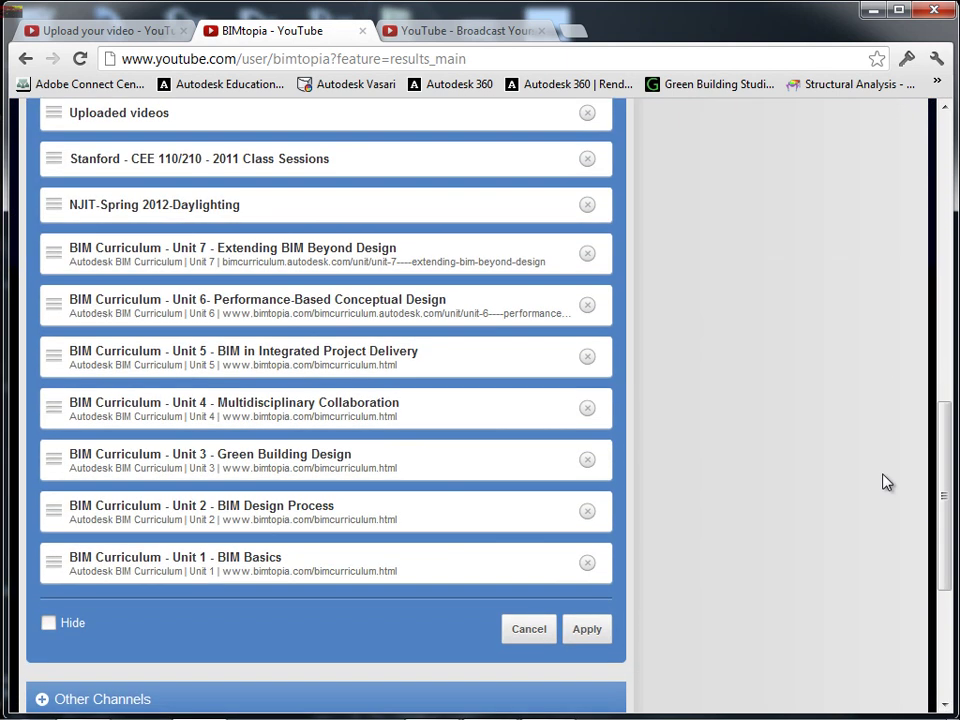
{"action": "left_click", "coordinate": [588, 631]}
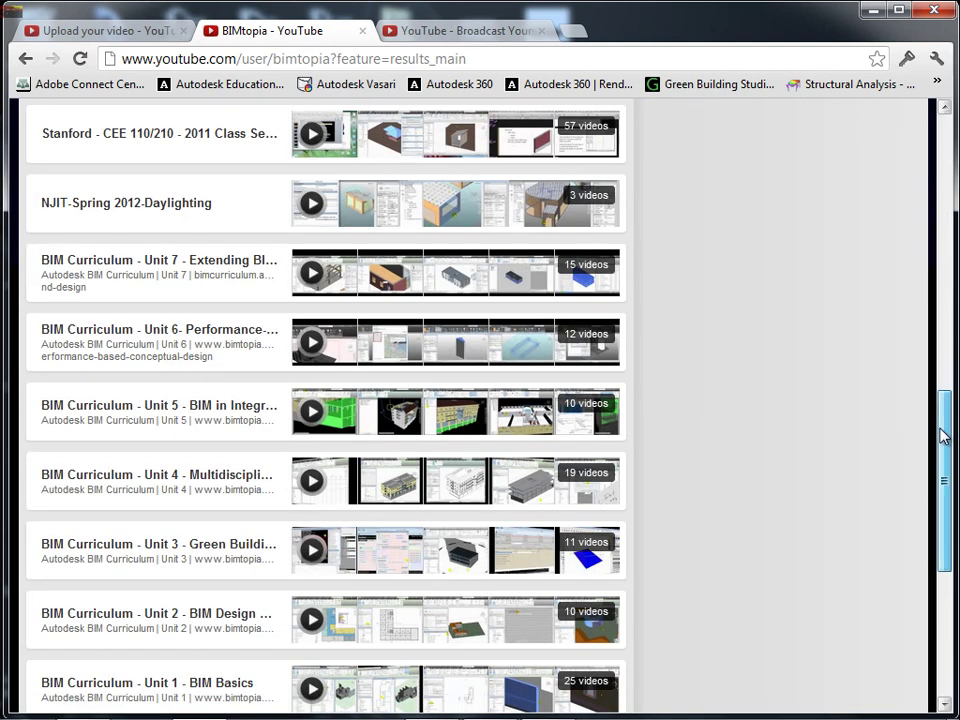
Open the Stanford-BIM Bootcamp-2012 playlist from the channel page and review its session videos.
{"action": "left_click_drag", "start_coordinate": [943, 429], "coordinate": [921, 321]}
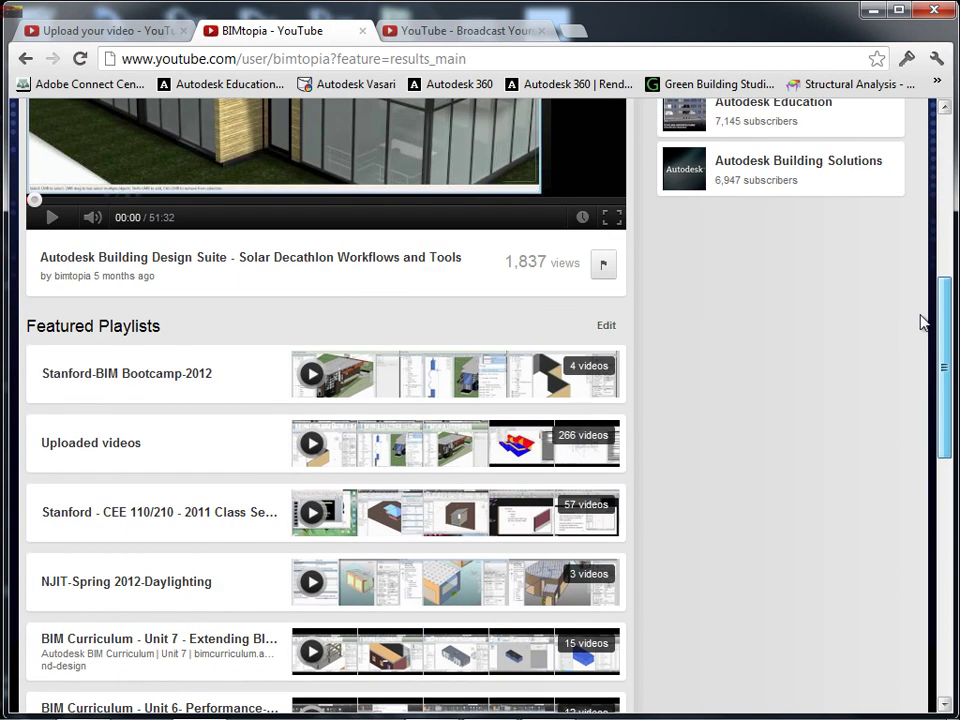
{"action": "left_click", "coordinate": [229, 378]}
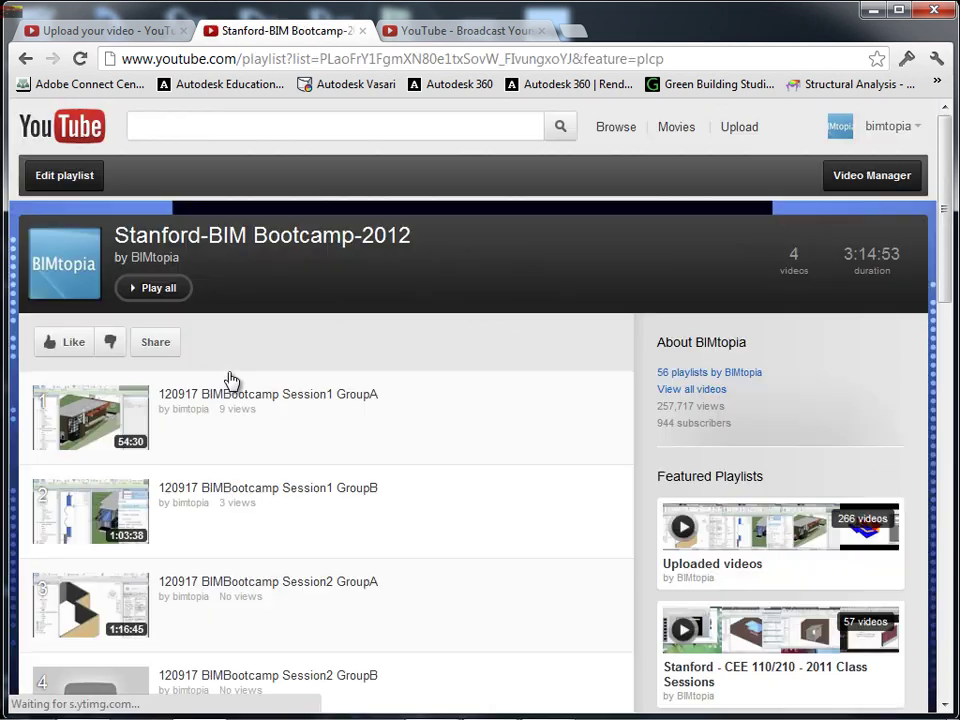
{"action": "left_click_drag", "start_coordinate": [936, 271], "coordinate": [936, 316]}
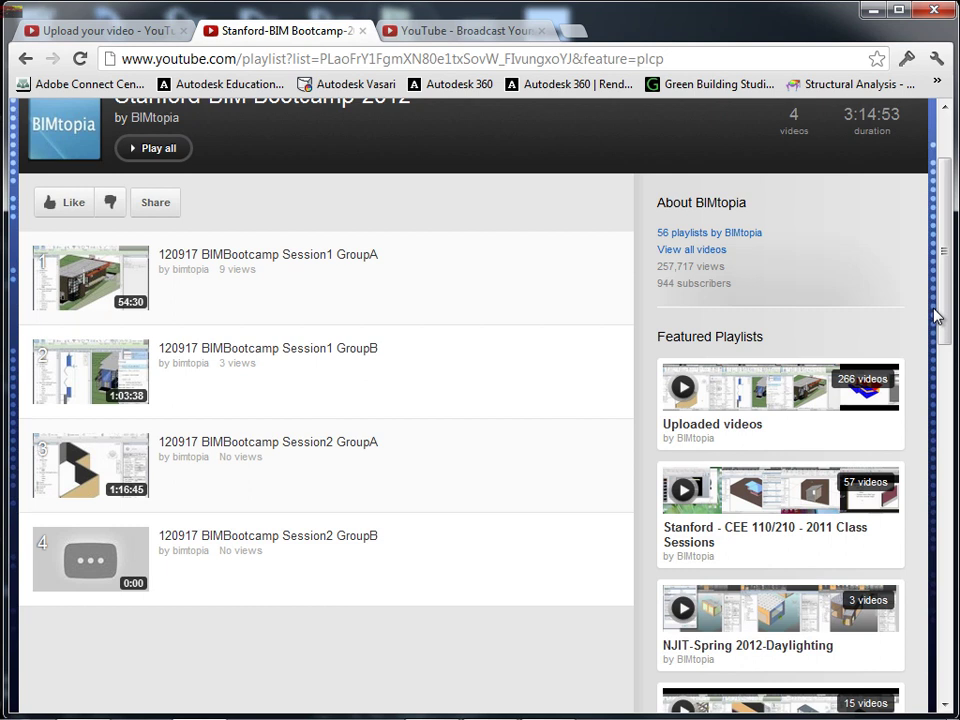
Minimize the browser window to reveal the Windows desktop.
{"action": "left_click", "coordinate": [869, 14]}
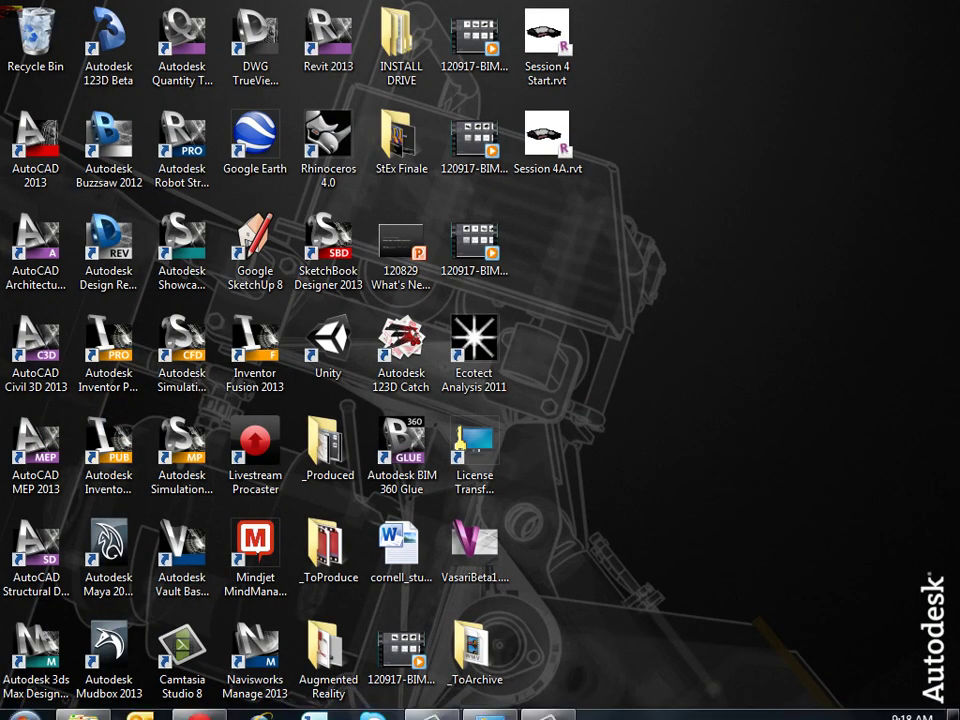
{"action": "mouse_move", "coordinate": [36, 714]}
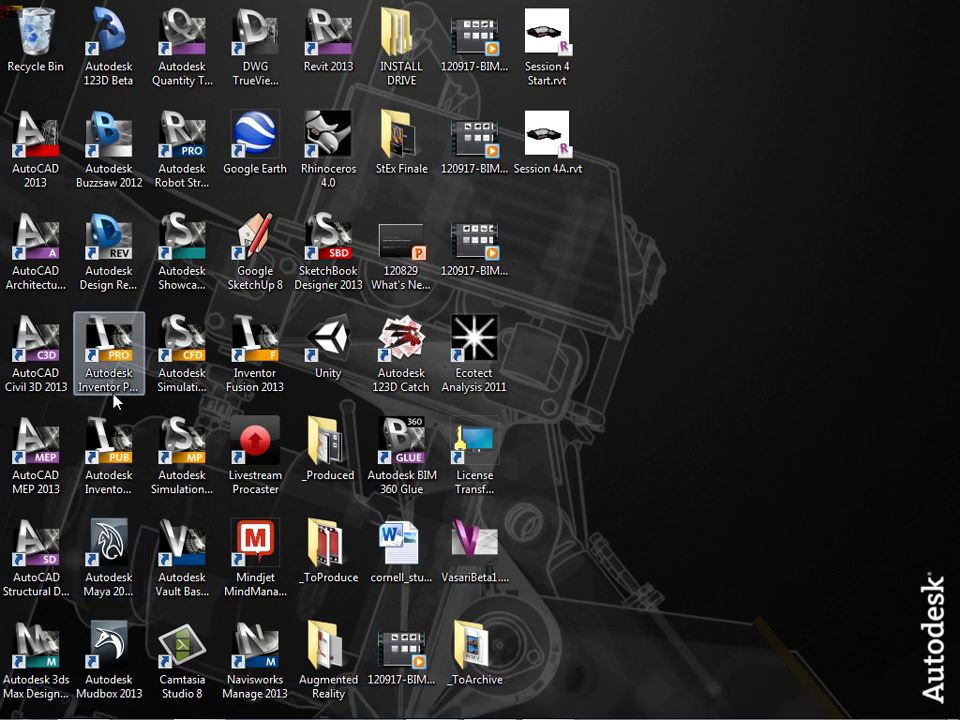
Launch Revit 2013, minimize its window, and bring up the Windows Explorer window with the _Produced folder.
{"action": "double_click", "coordinate": [336, 46]}
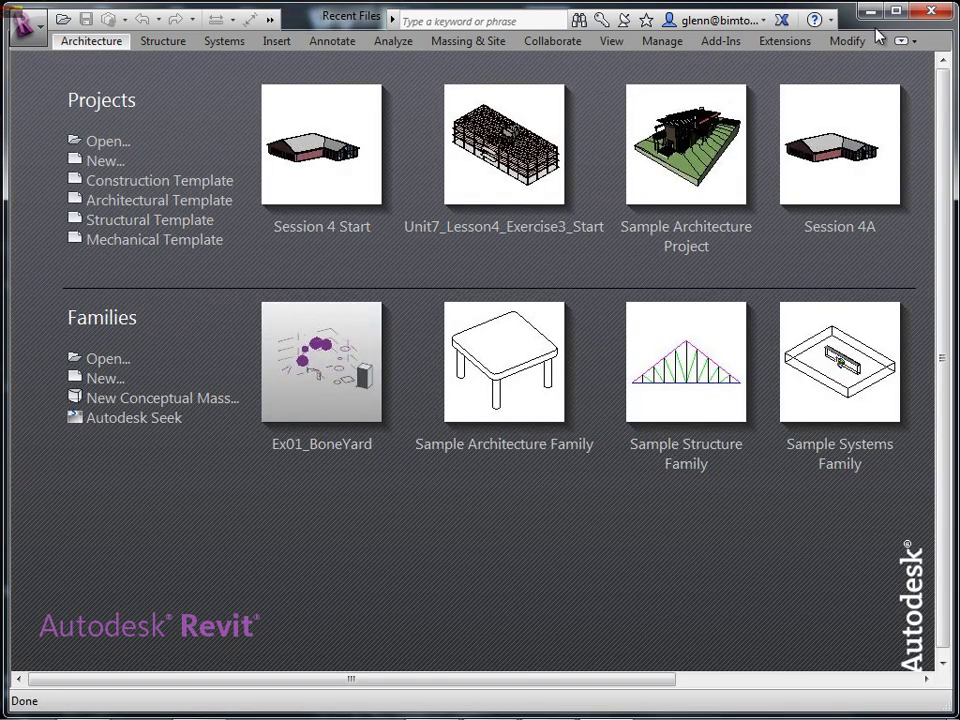
{"action": "left_click", "coordinate": [870, 11]}
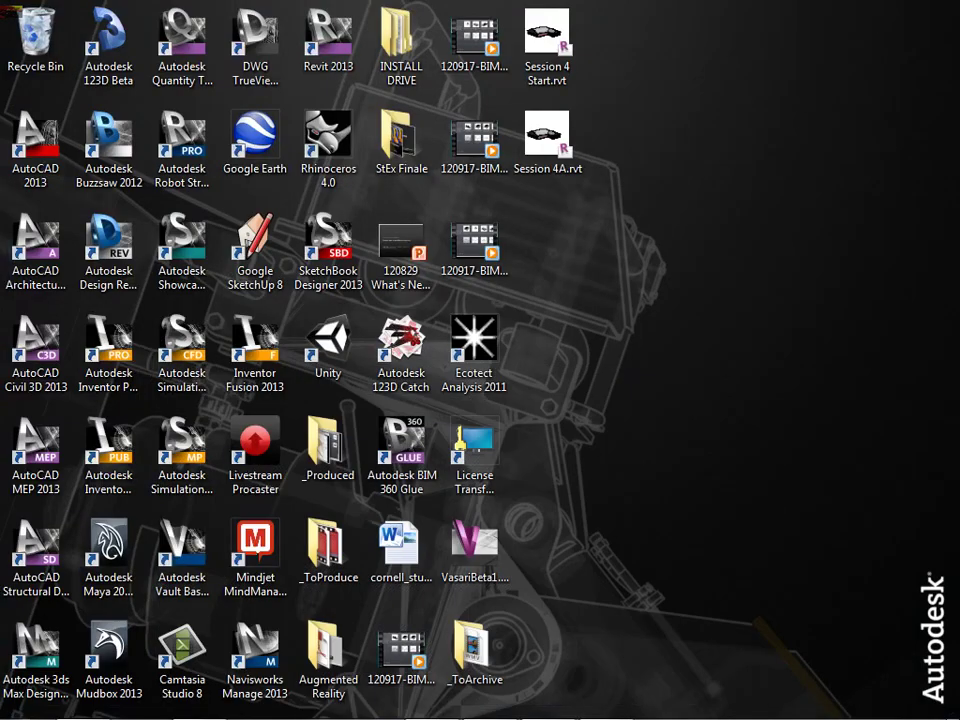
{"action": "left_click", "coordinate": [100, 703]}
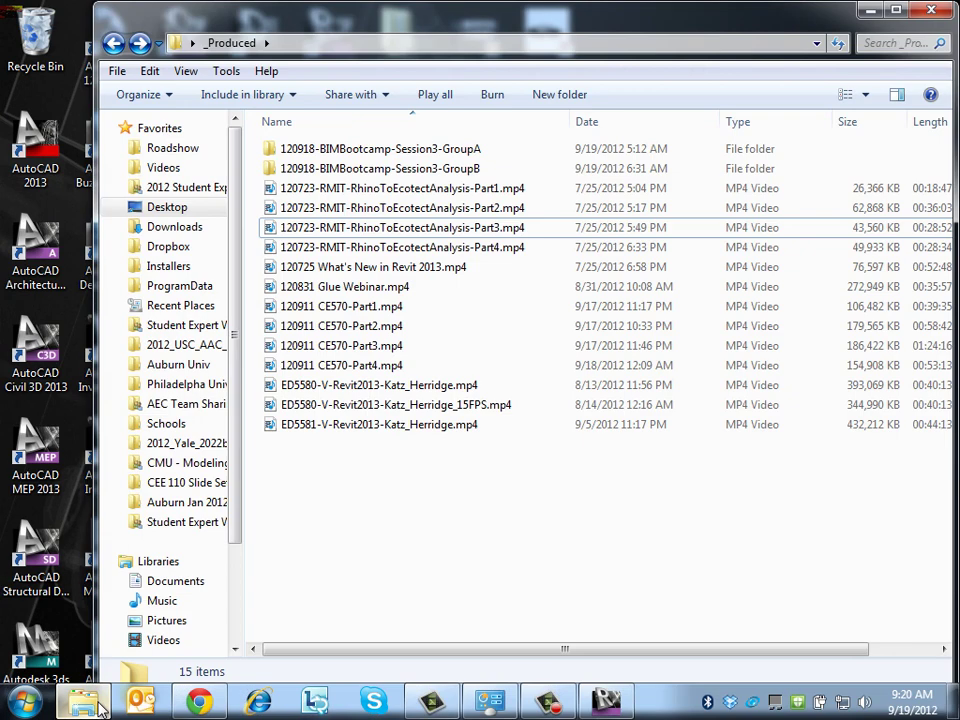
{"action": "scroll", "coordinate": [235, 640], "scroll_direction": "down", "scroll_amount": 2}
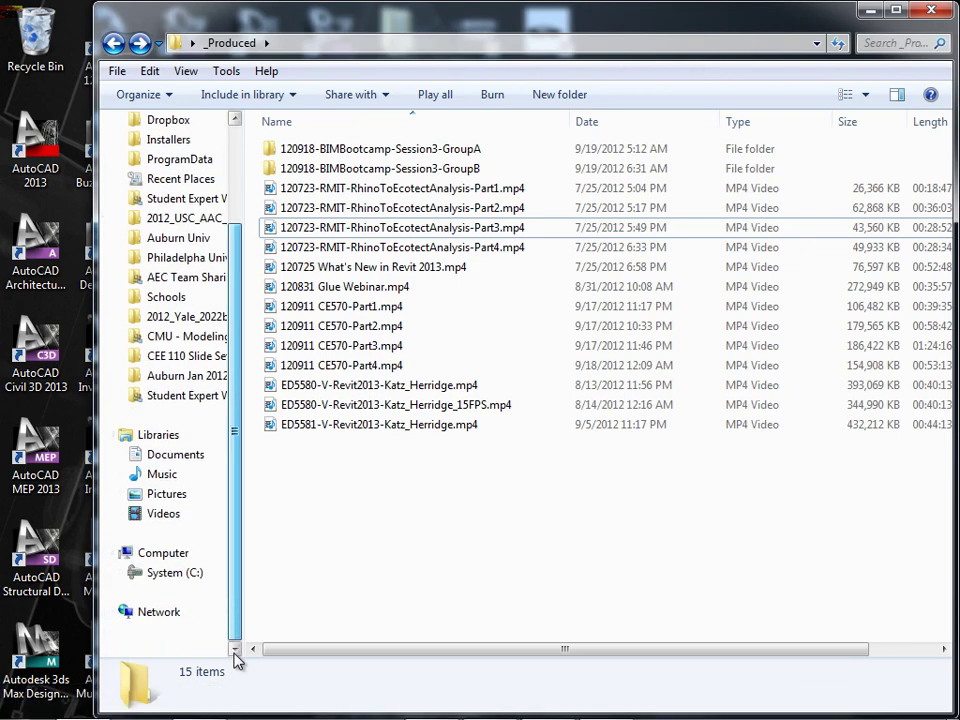
Try to go to the network location \\ceeserver\ceefiles\ in Windows Explorer.
{"action": "left_click", "coordinate": [309, 45]}
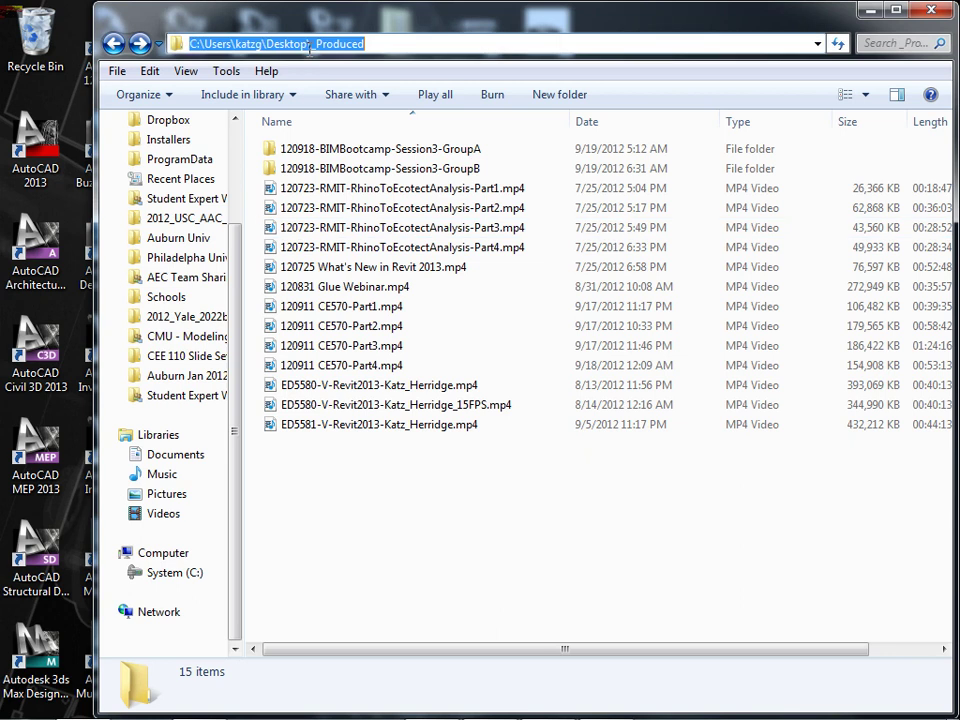
{"action": "type", "text": "\\\\vrr"}
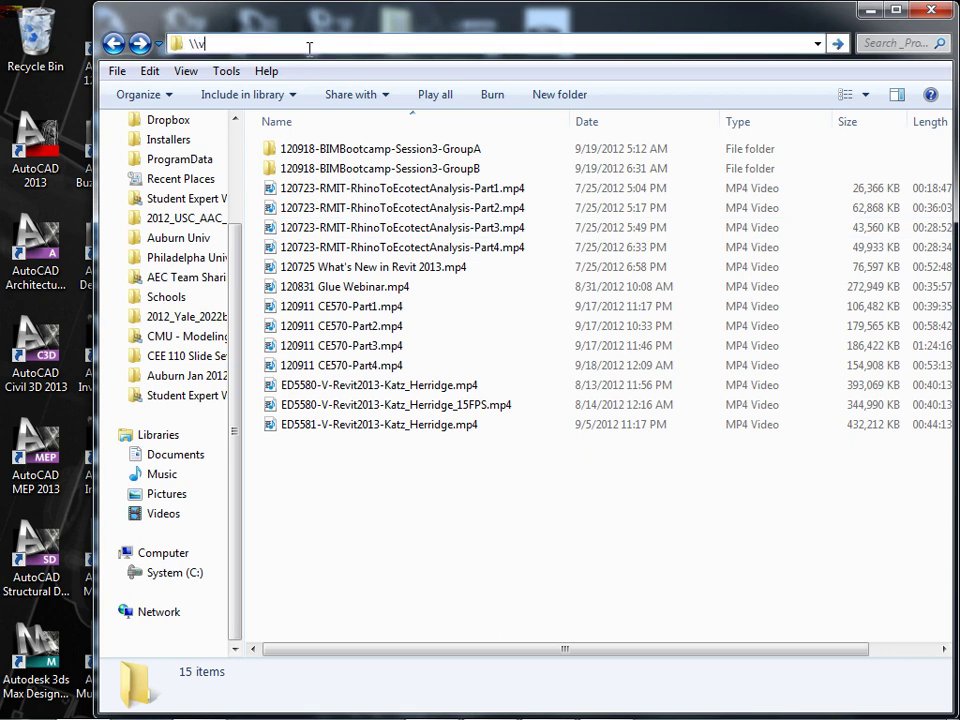
{"action": "key", "text": "BackSpace"}
{"action": "key", "text": "BackSpace"}
{"action": "key", "text": "BackSpace"}
{"action": "type", "text": "w"}
{"action": "key", "text": "BackSpace"}
{"action": "type", "text": "ceeserver\\ceefiles"}
{"action": "key", "text": "Return"}
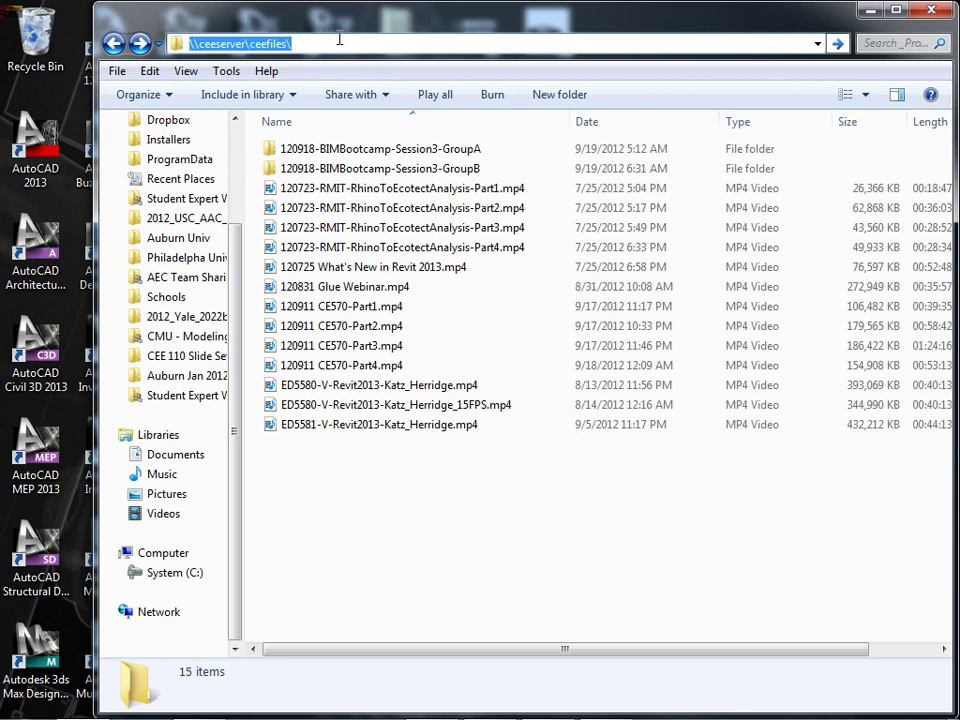
Correct the network path to \\ceeserver\cee110files\ and open its _BIM Bootcamp 2012 folder.
{"action": "left_click", "coordinate": [338, 39]}
{"action": "left_click", "coordinate": [249, 43]}
{"action": "type", "text": "110"}
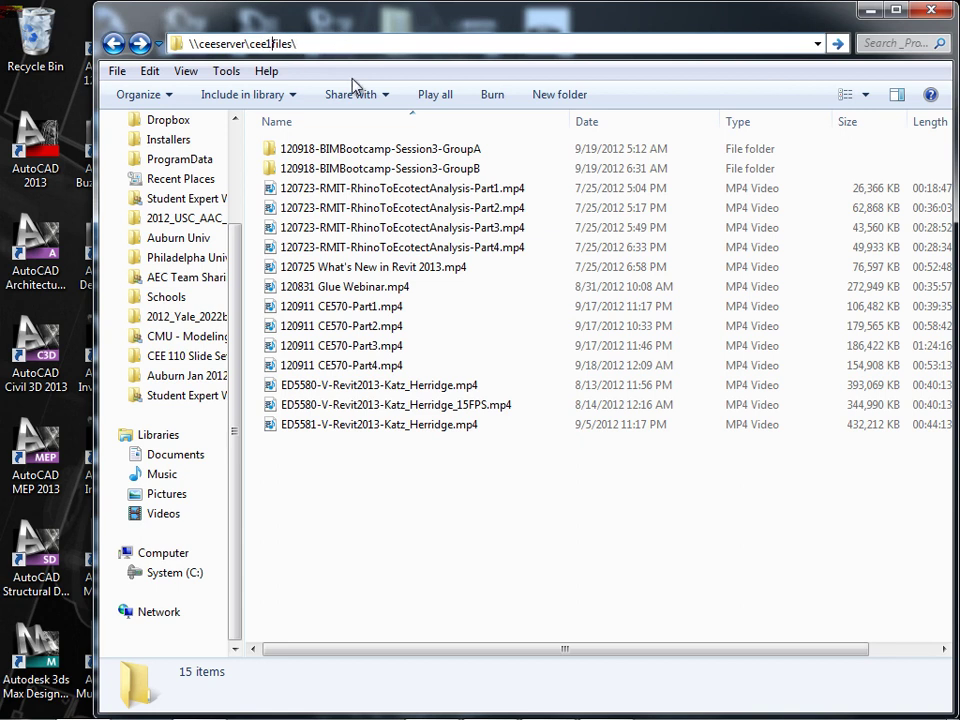
{"action": "key", "text": "Return"}
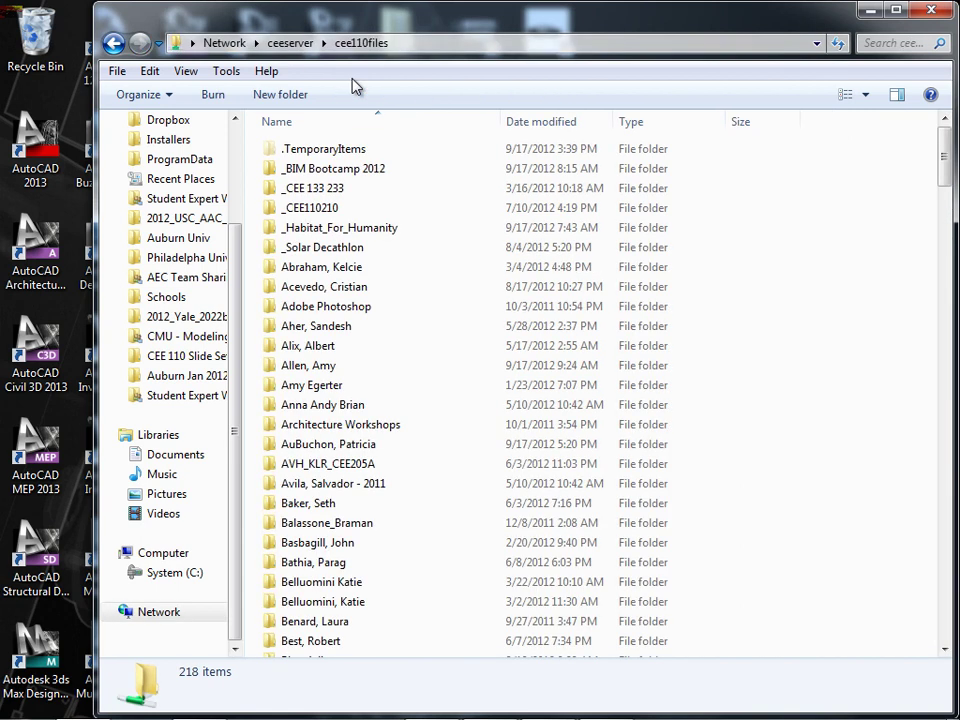
{"action": "double_click", "coordinate": [338, 170]}
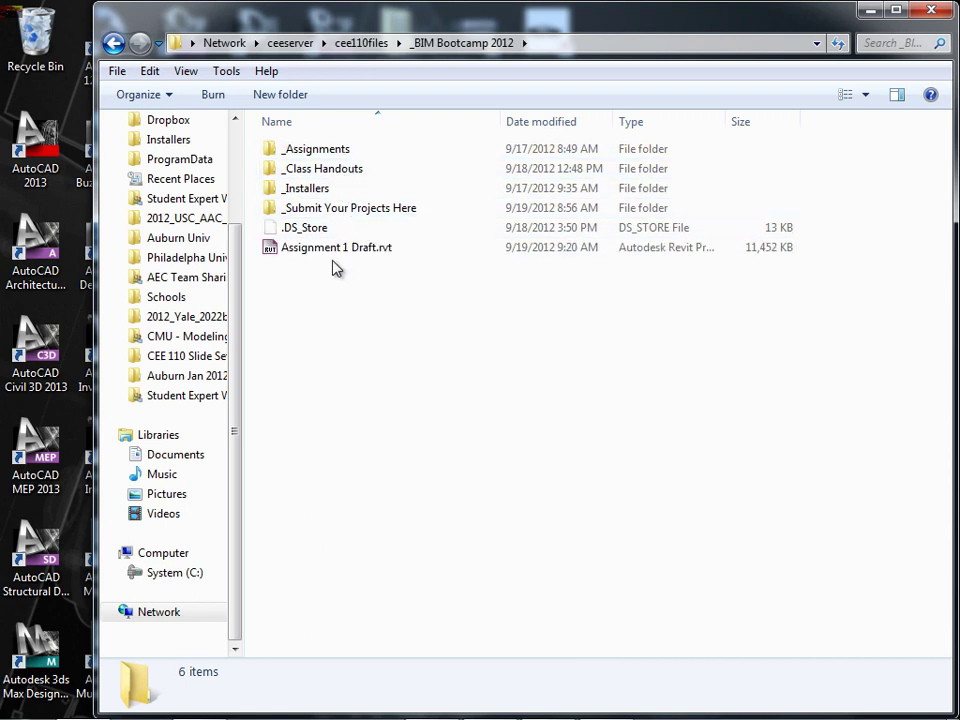
Try to open Assignment 1 Draft.rvt from the network folder in Revit.
{"action": "left_click", "coordinate": [334, 252]}
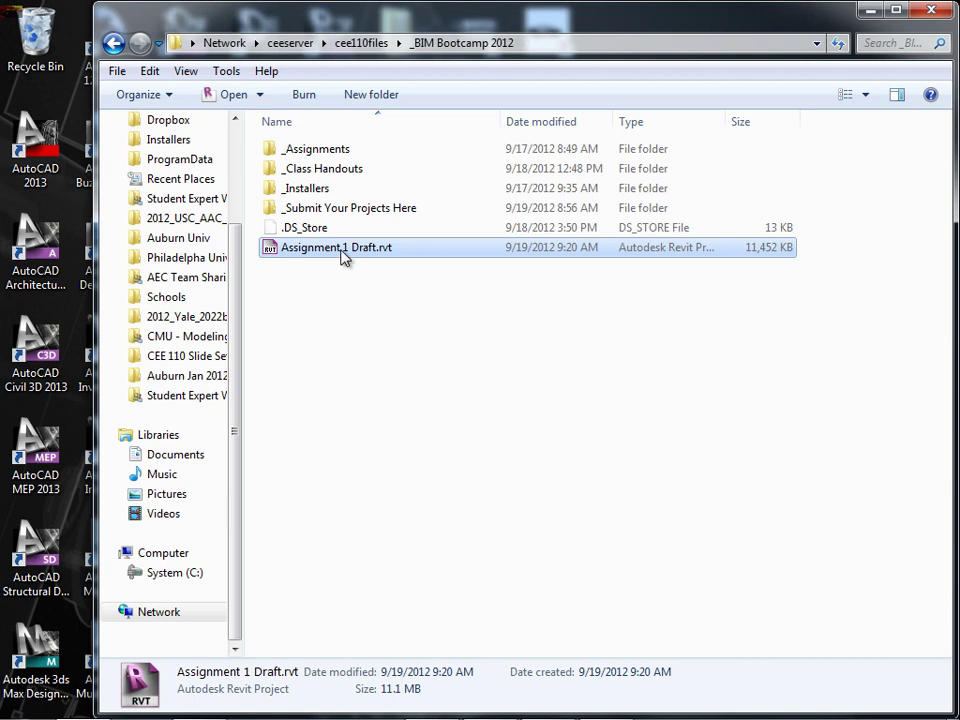
{"action": "double_click", "coordinate": [340, 252]}
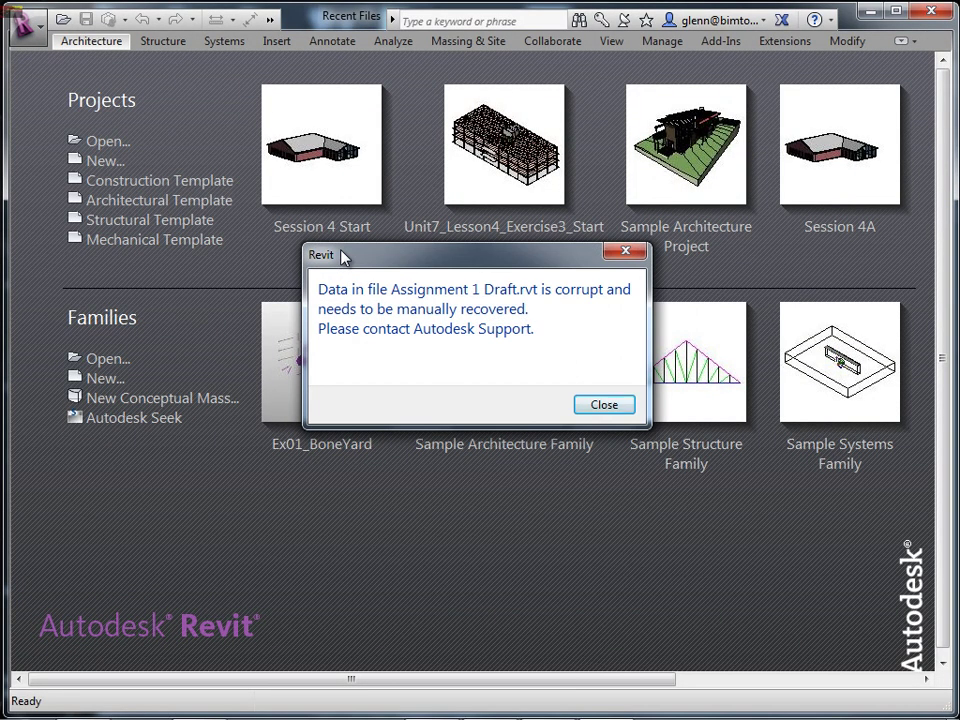
{"action": "left_click", "coordinate": [602, 410]}
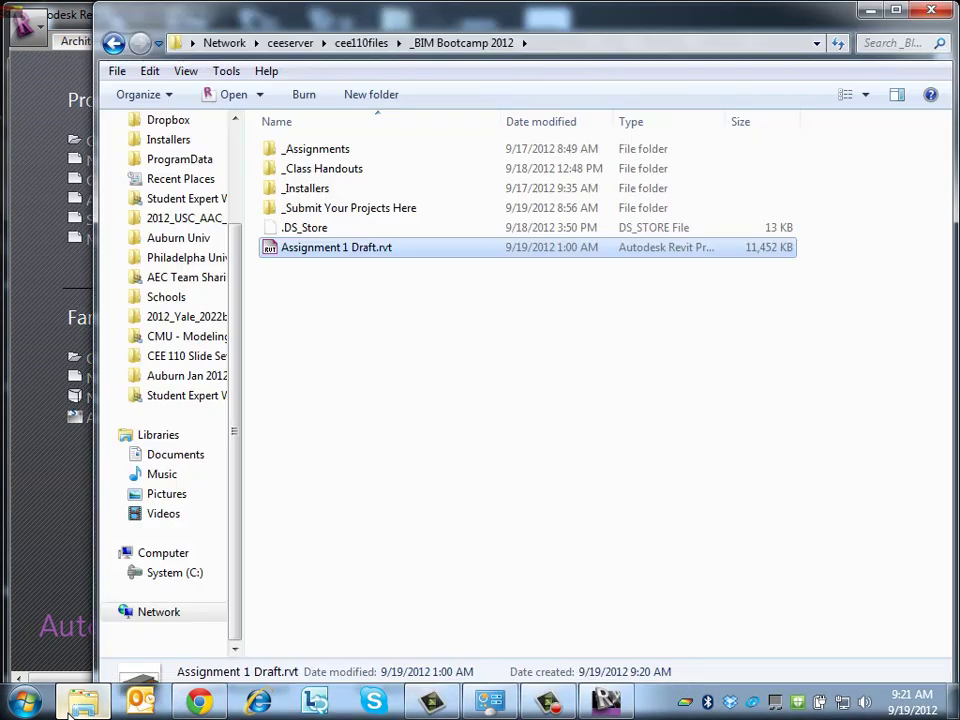
Return to the _BIM Bootcamp 2012 folder in Windows Explorer and open Assignment 1 Draft.rvt in Revit again.
{"action": "left_click", "coordinate": [84, 703]}
{"action": "left_click", "coordinate": [450, 450]}
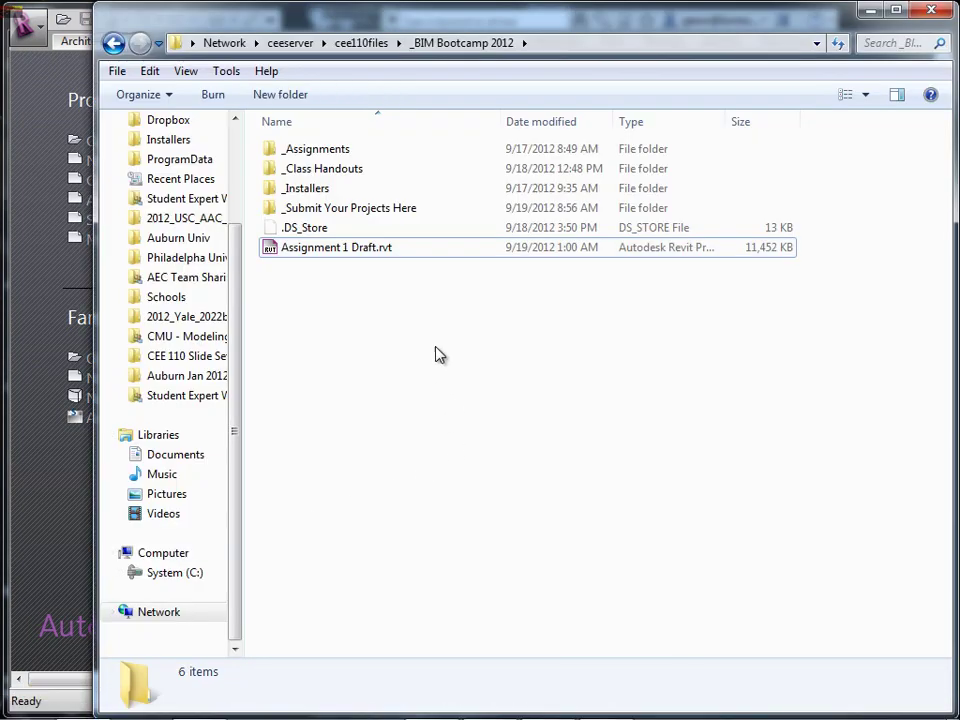
{"action": "left_click", "coordinate": [56, 556]}
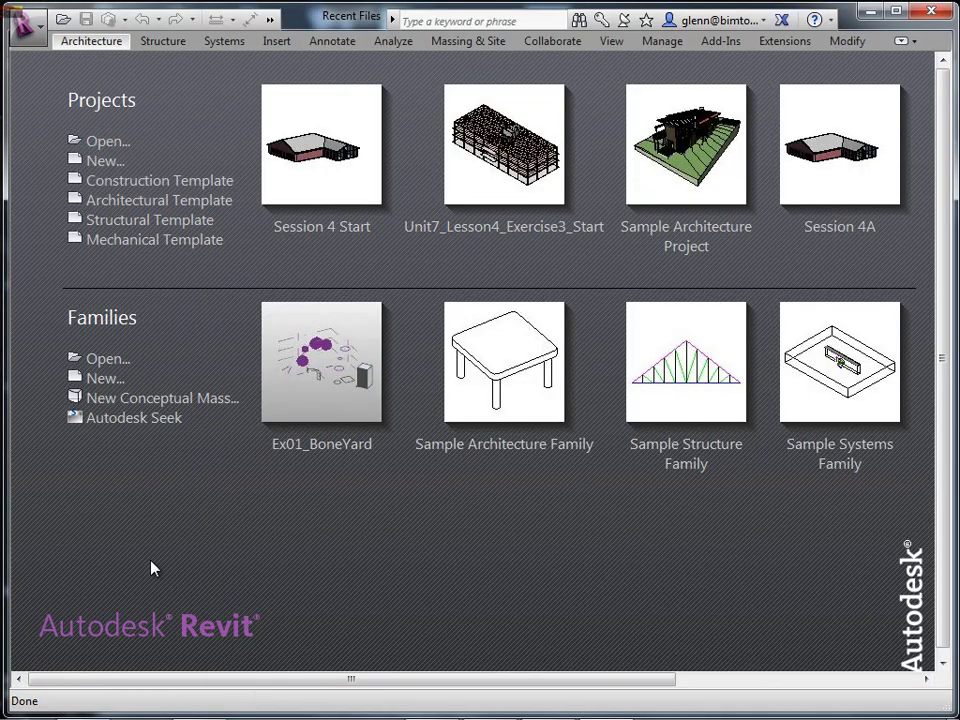
{"action": "left_click", "coordinate": [84, 703]}
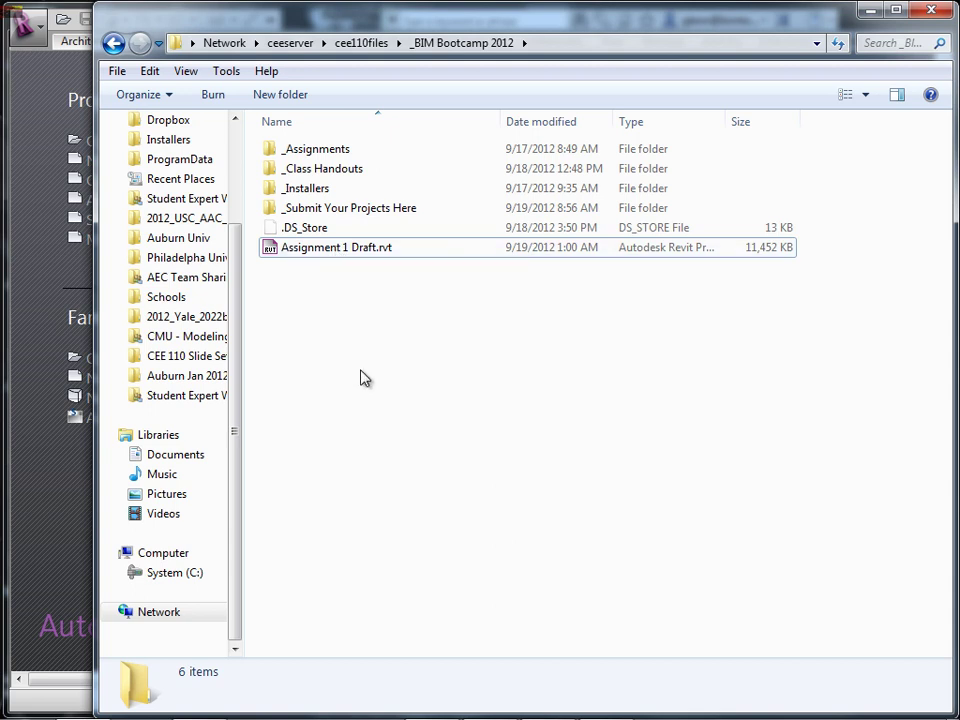
{"action": "left_click", "coordinate": [354, 256]}
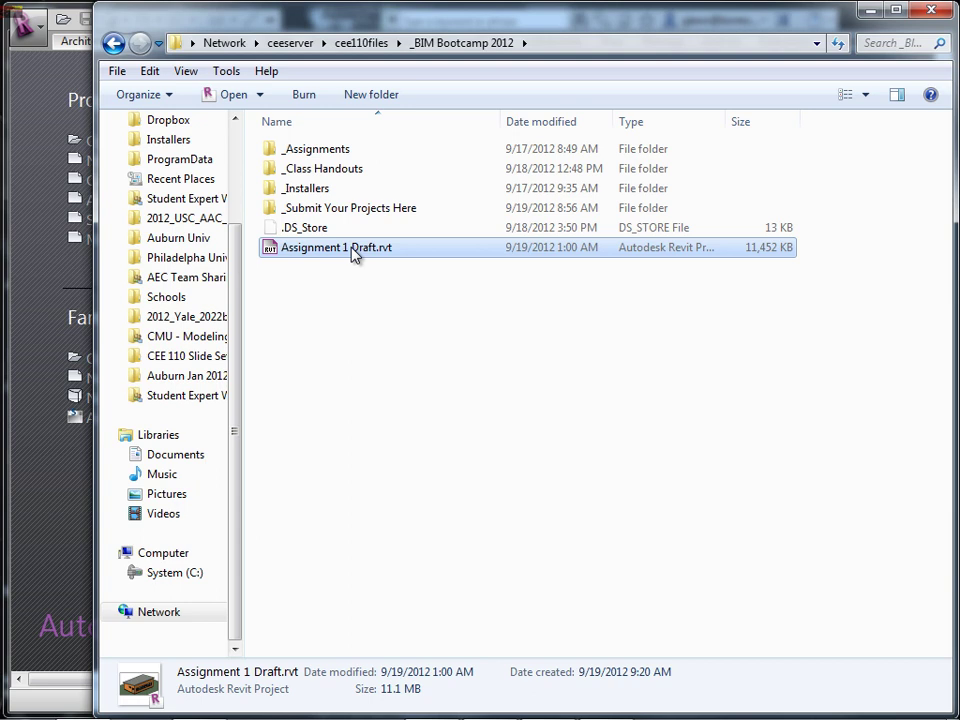
{"action": "left_click", "coordinate": [360, 336]}
{"action": "double_click", "coordinate": [339, 259]}
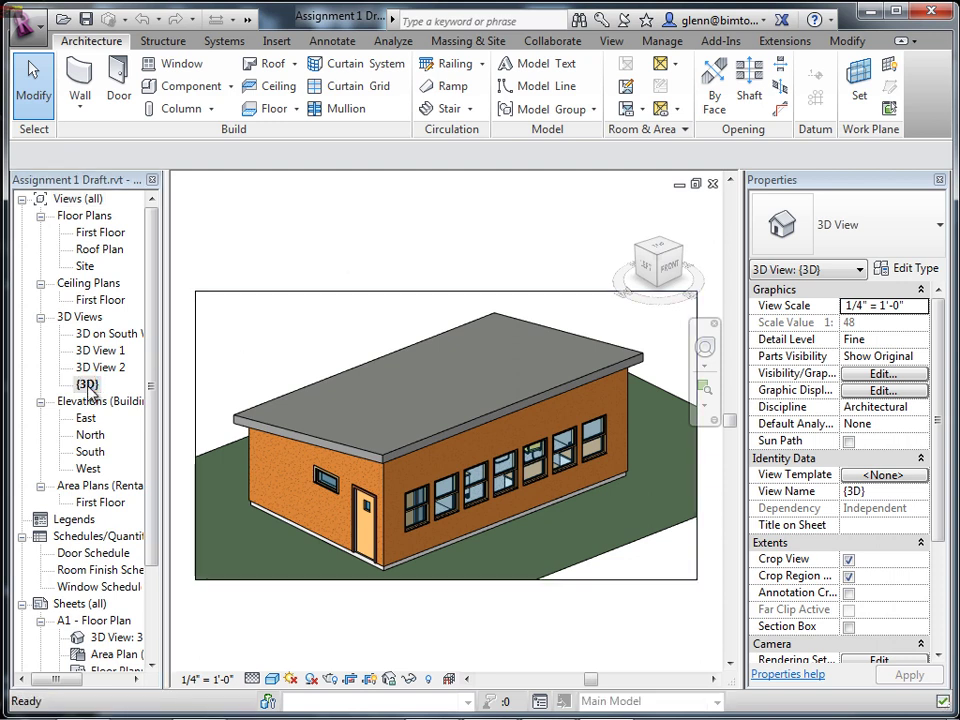
Orbit the building slightly in the {3D} view and duplicate that view without detailing.
{"action": "left_click", "coordinate": [705, 347]}
{"action": "mouse_move", "coordinate": [561, 348]}
{"action": "left_mouse_down"}
{"action": "mouse_move", "coordinate": [452, 317]}
{"action": "mouse_move", "coordinate": [405, 328]}
{"action": "mouse_move", "coordinate": [413, 355]}
{"action": "mouse_move", "coordinate": [364, 328]}
{"action": "mouse_move", "coordinate": [257, 332]}
{"action": "mouse_move", "coordinate": [231, 313]}
{"action": "mouse_move", "coordinate": [356, 326]}
{"action": "mouse_move", "coordinate": [371, 291]}
{"action": "mouse_move", "coordinate": [471, 330]}
{"action": "mouse_move", "coordinate": [551, 330]}
{"action": "mouse_move", "coordinate": [559, 317]}
{"action": "mouse_move", "coordinate": [565, 347]}
{"action": "mouse_move", "coordinate": [573, 340]}
{"action": "left_mouse_up"}
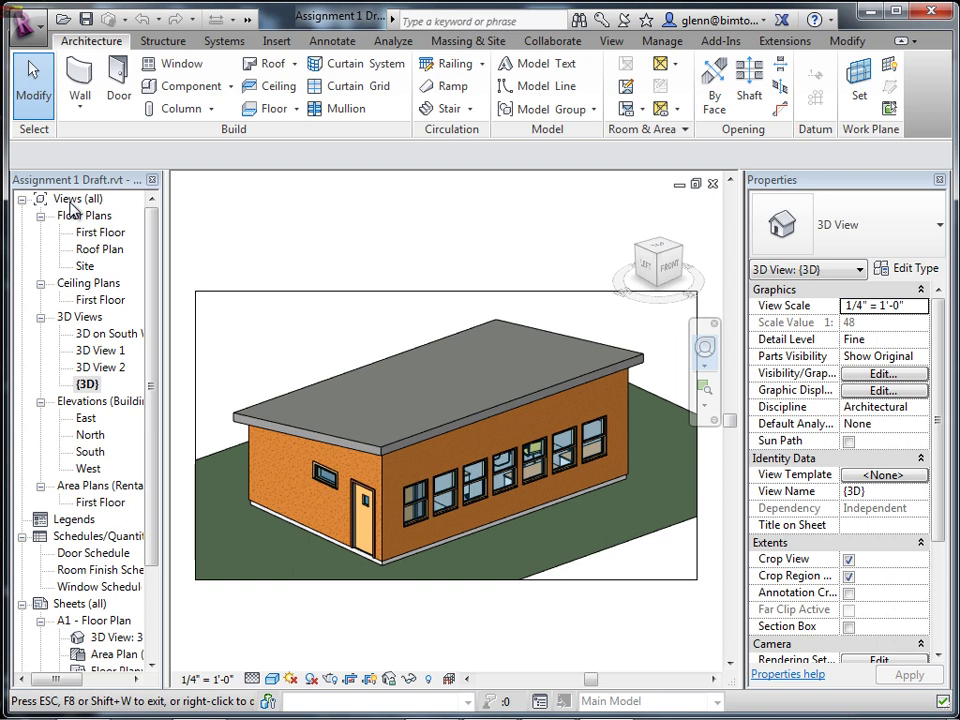
{"action": "right_click", "coordinate": [88, 387]}
{"action": "mouse_move", "coordinate": [156, 478]}
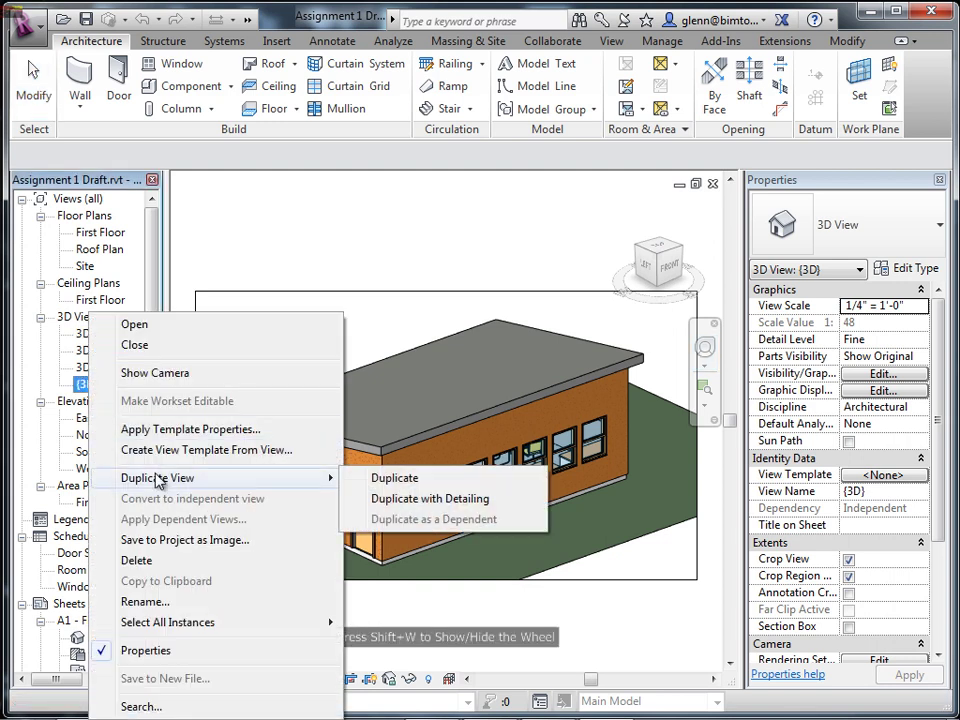
{"action": "left_click", "coordinate": [360, 482]}
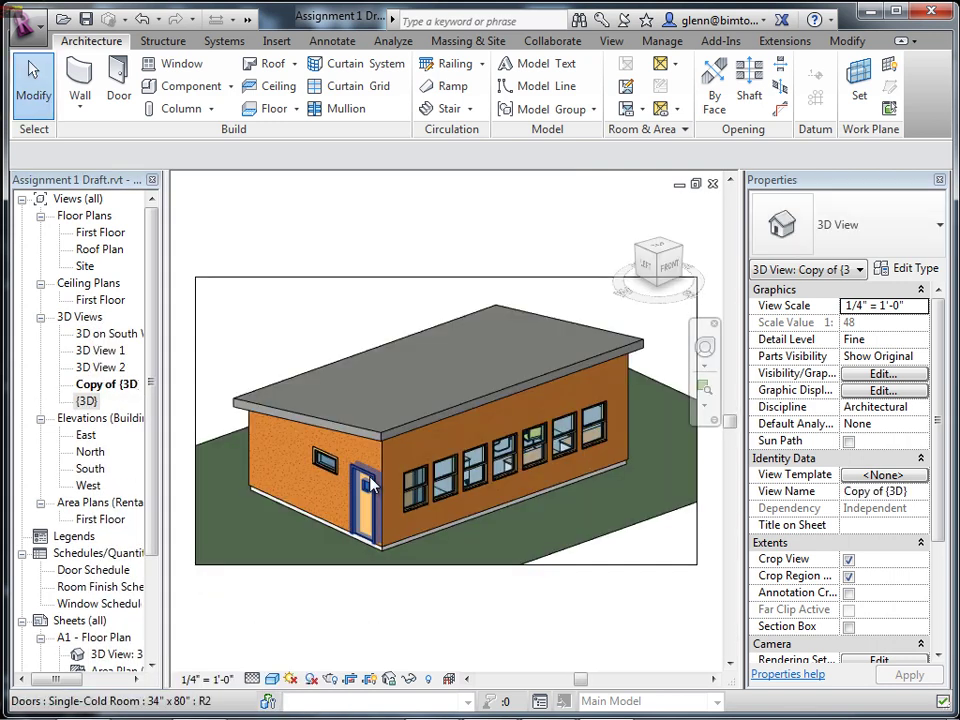
Rename the duplicated 3D view as Front Left Aerial.
{"action": "right_click", "coordinate": [127, 388]}
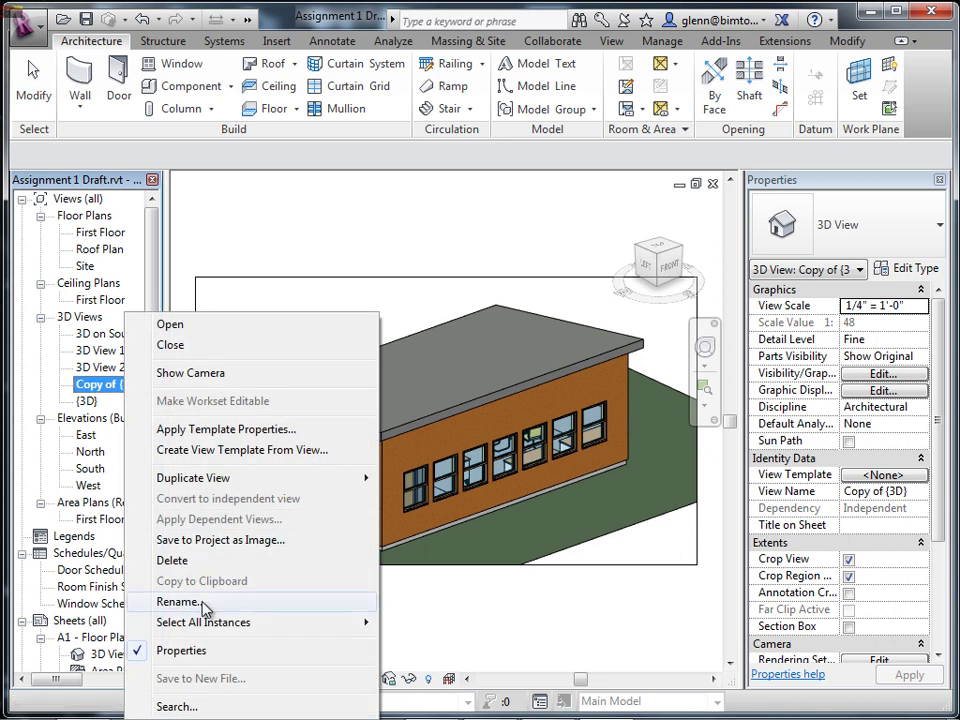
{"action": "left_click", "coordinate": [205, 605]}
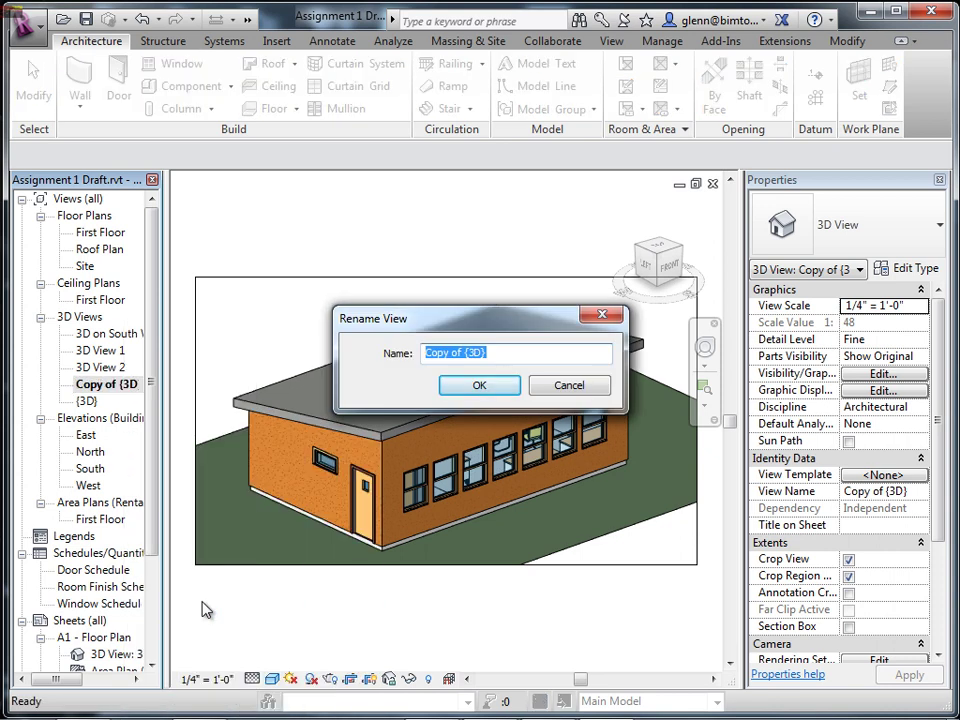
{"action": "type", "text": "Front L"}
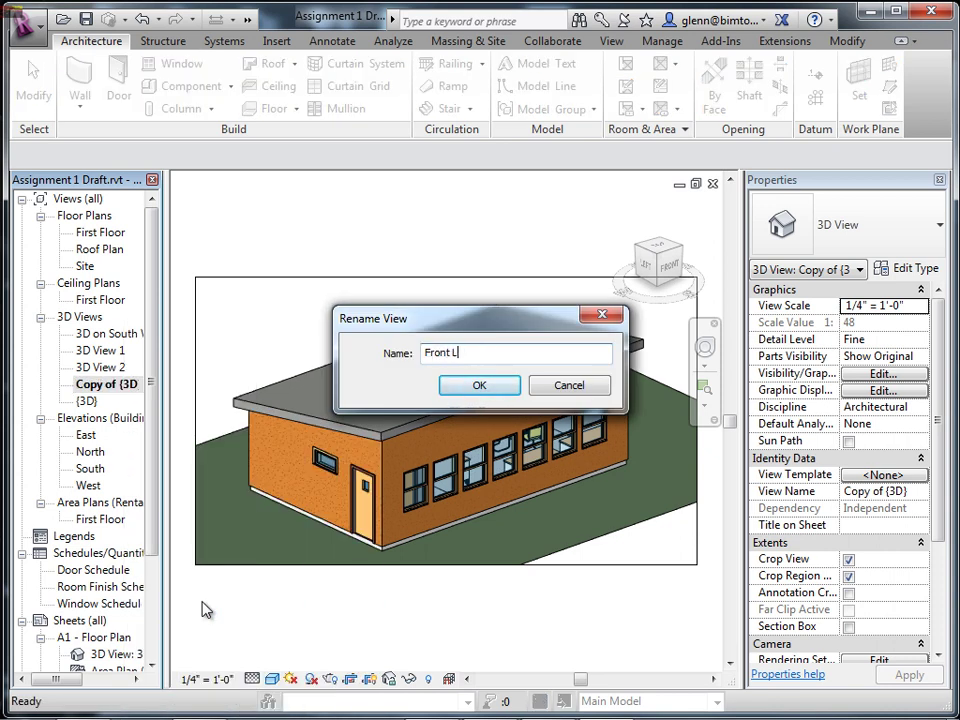
{"action": "type", "text": "eft Aerial"}
{"action": "left_click", "coordinate": [452, 391]}
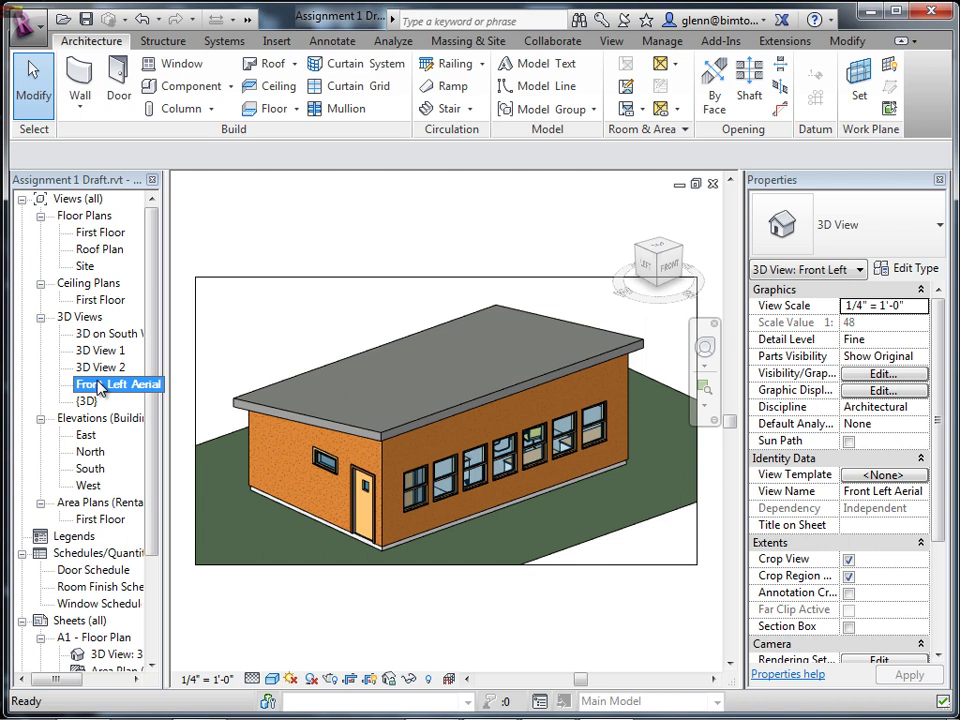
Change the {3D} view to an uncropped, Realistic view from the building's front-right corner, and return to the Front Left Aerial view.
{"action": "double_click", "coordinate": [88, 401]}
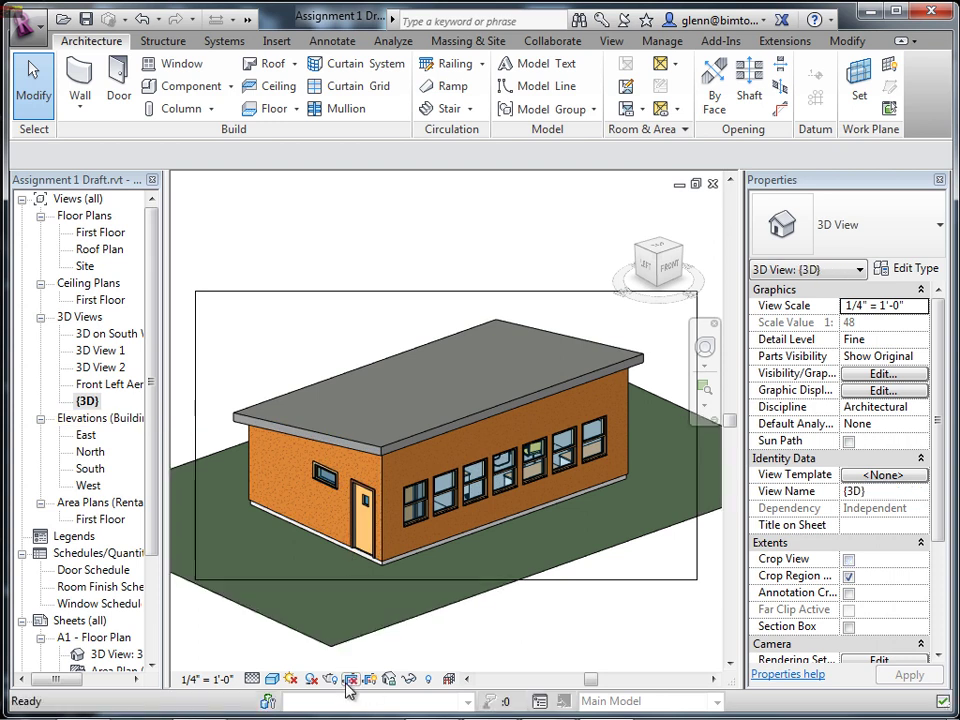
{"action": "left_click", "coordinate": [705, 347]}
{"action": "left_click_drag", "start_coordinate": [612, 388], "coordinate": [490, 412]}
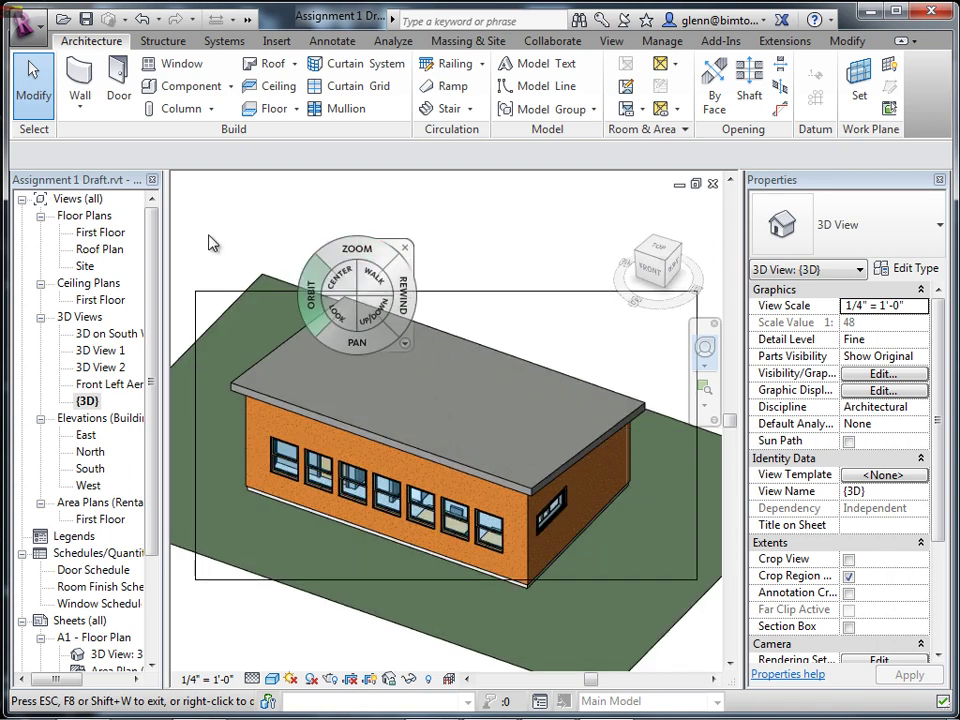
{"action": "left_click", "coordinate": [272, 679]}
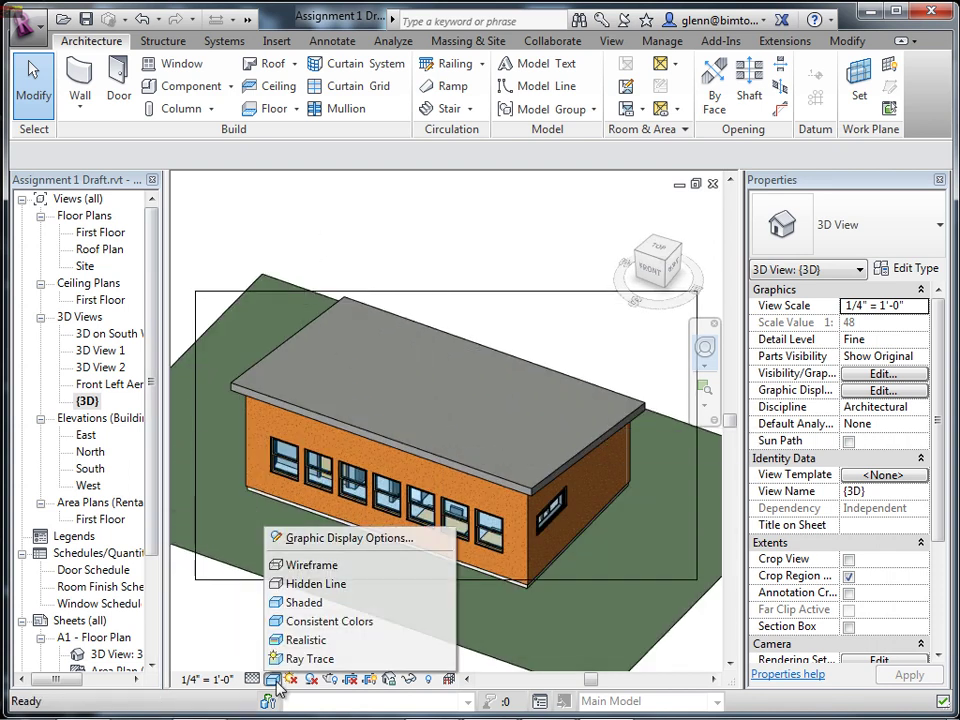
{"action": "left_click", "coordinate": [300, 643]}
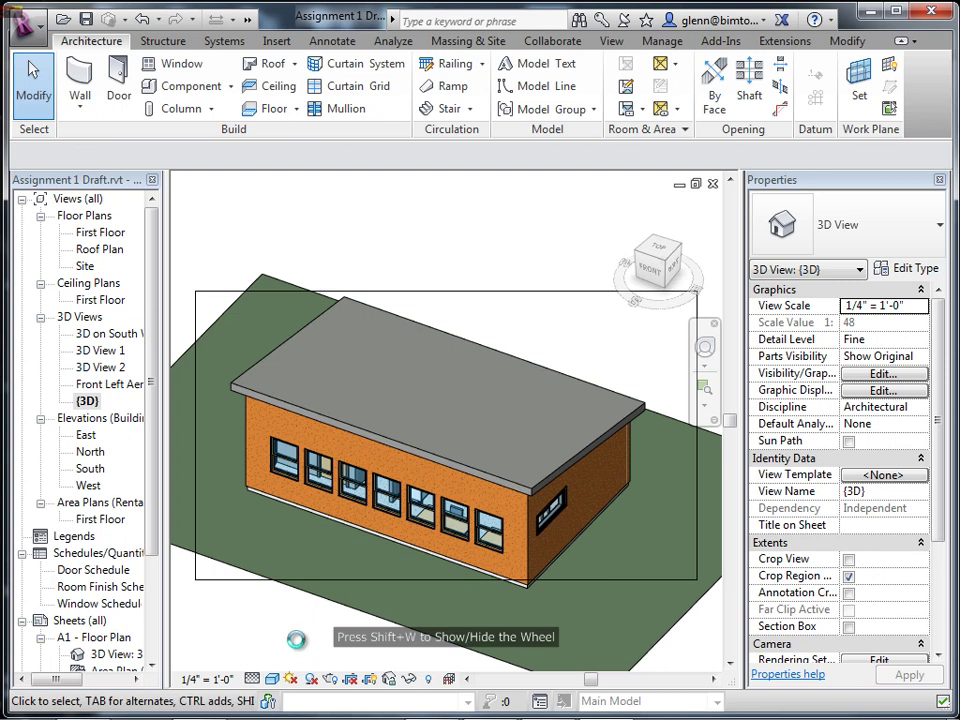
{"action": "double_click", "coordinate": [88, 389]}
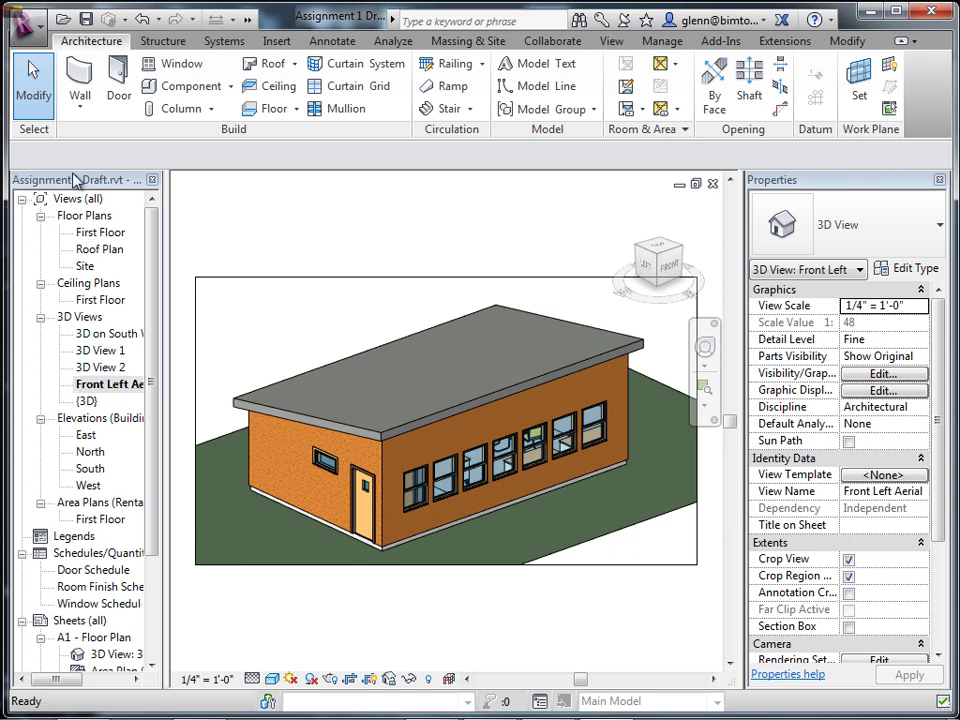
{"action": "left_click", "coordinate": [345, 44]}
{"action": "left_click", "coordinate": [548, 70]}
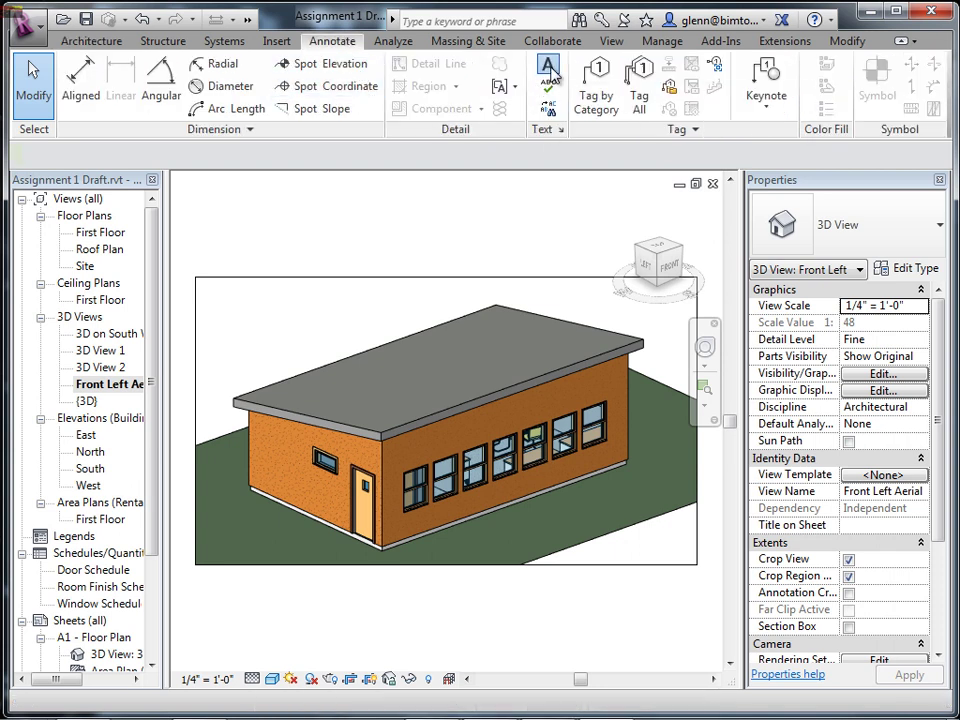
{"action": "left_click", "coordinate": [428, 370]}
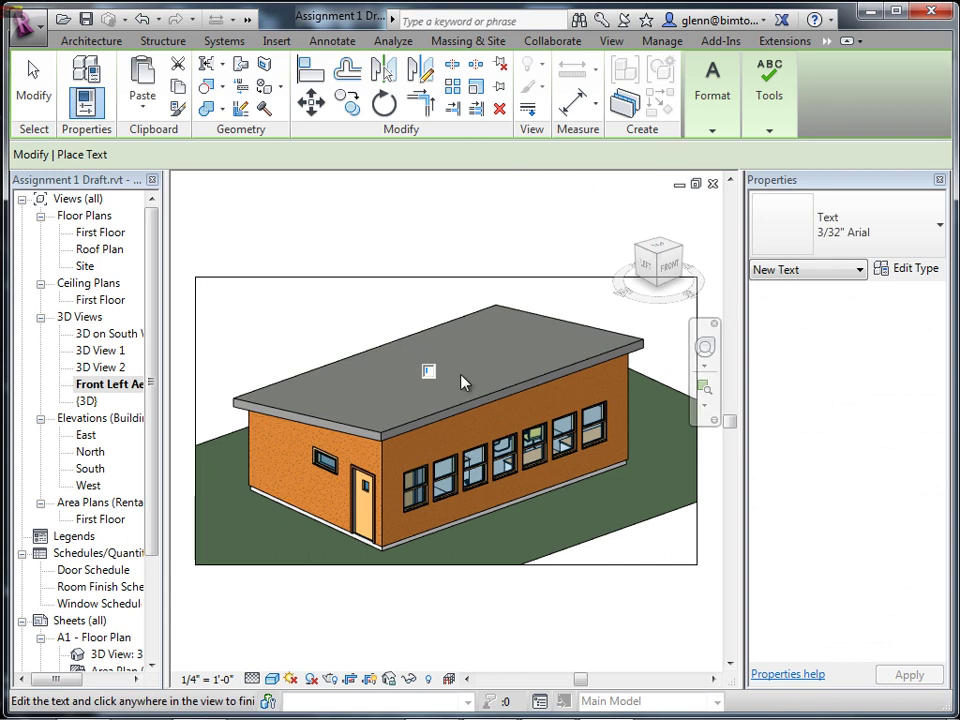
{"action": "left_click", "coordinate": [33, 90]}
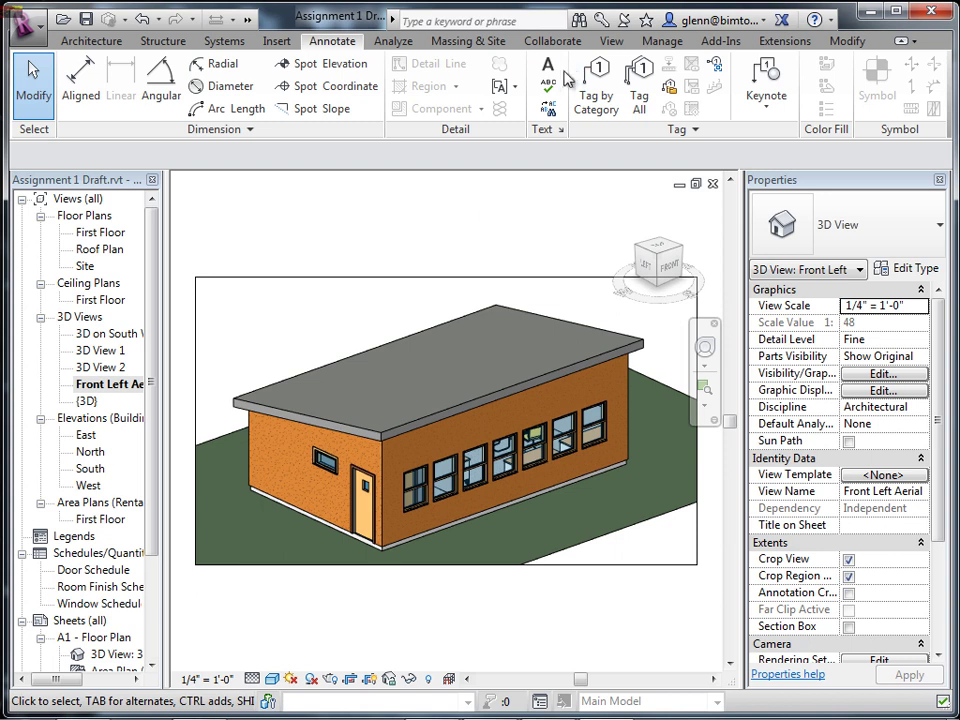
{"action": "left_click", "coordinate": [547, 78]}
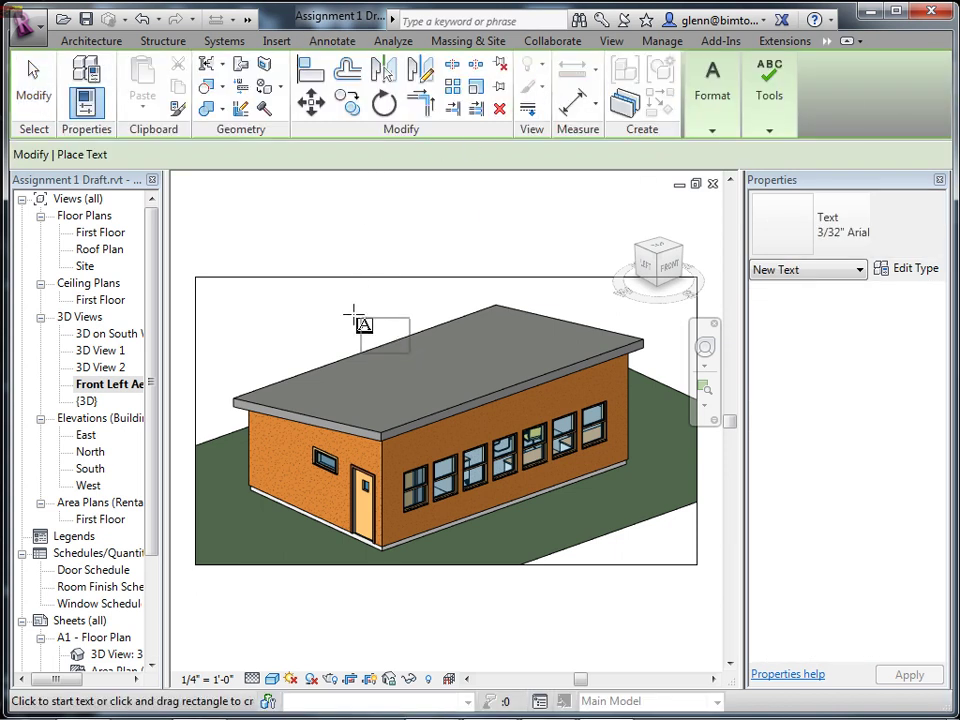
{"action": "left_click", "coordinate": [208, 290]}
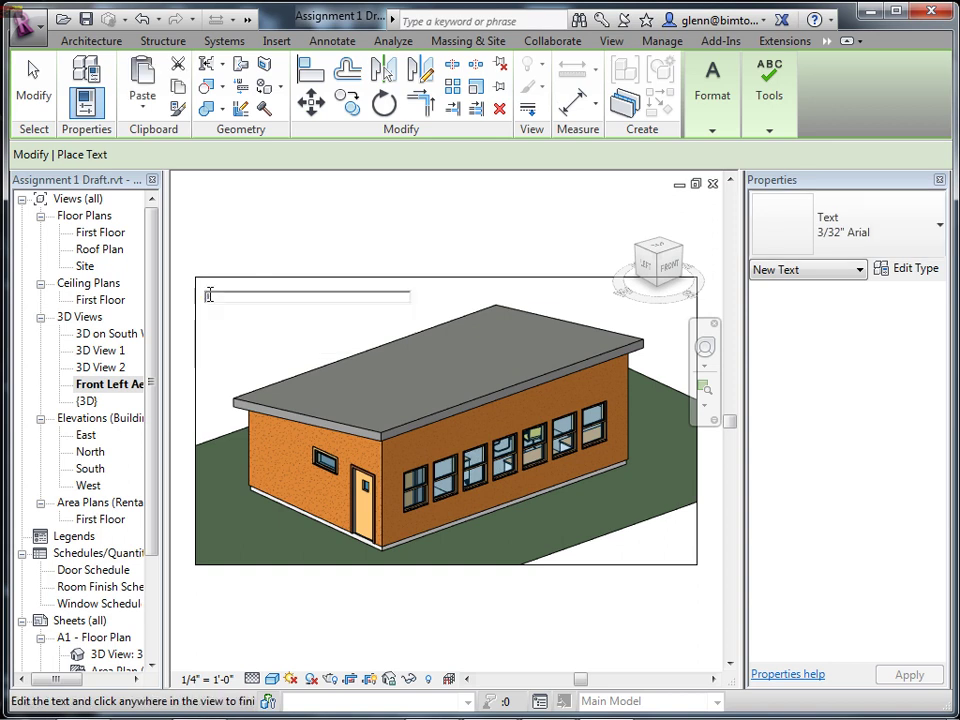
{"action": "left_click", "coordinate": [40, 88]}
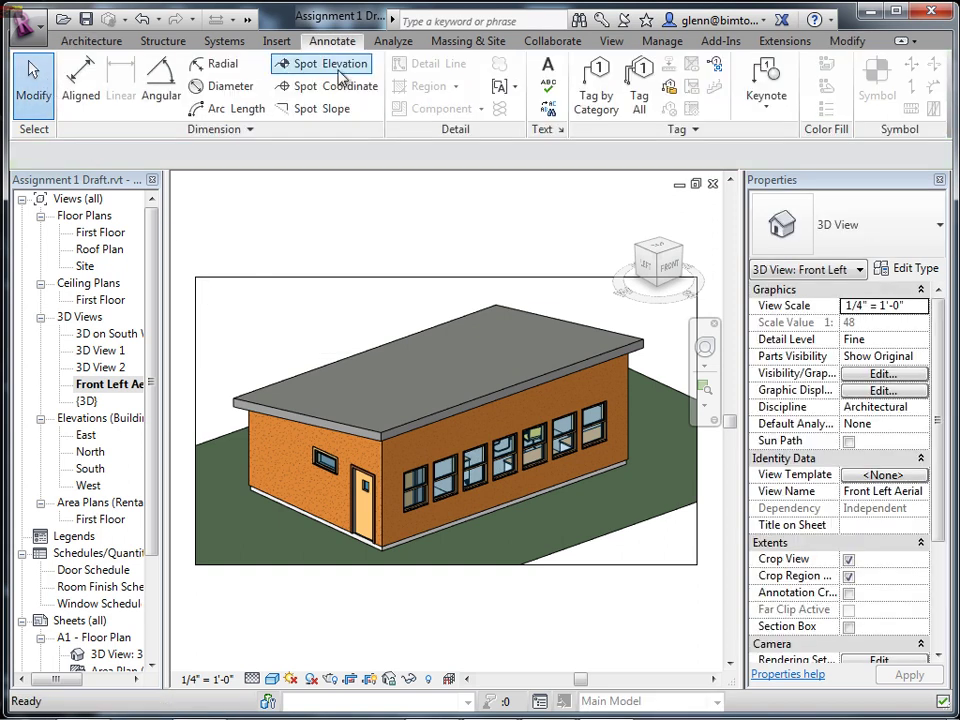
{"action": "left_click", "coordinate": [565, 138]}
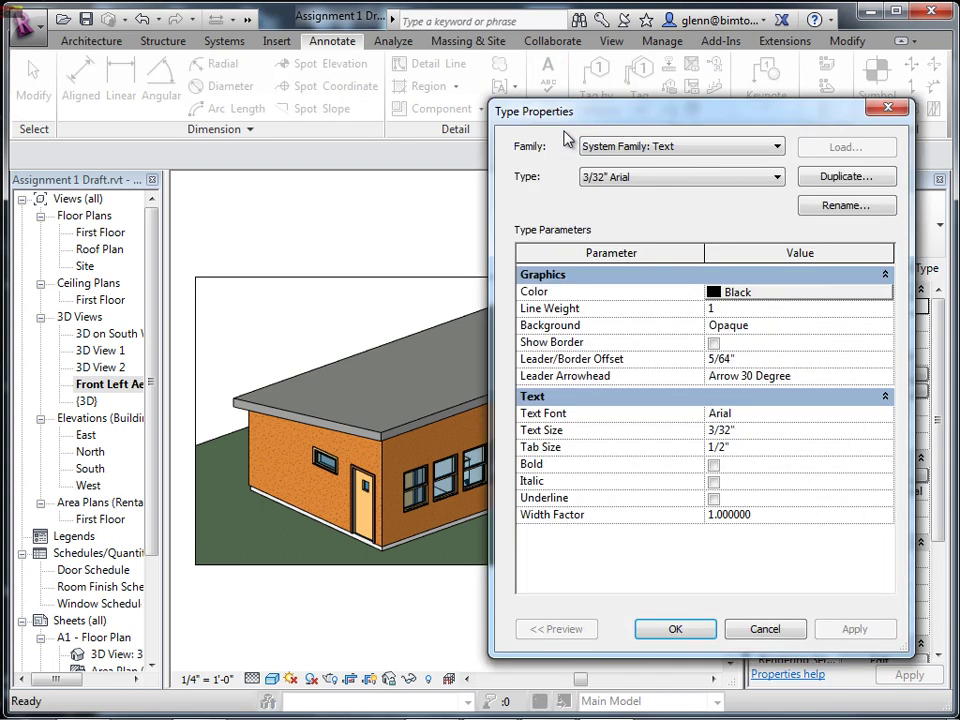
{"action": "left_click", "coordinate": [776, 628]}
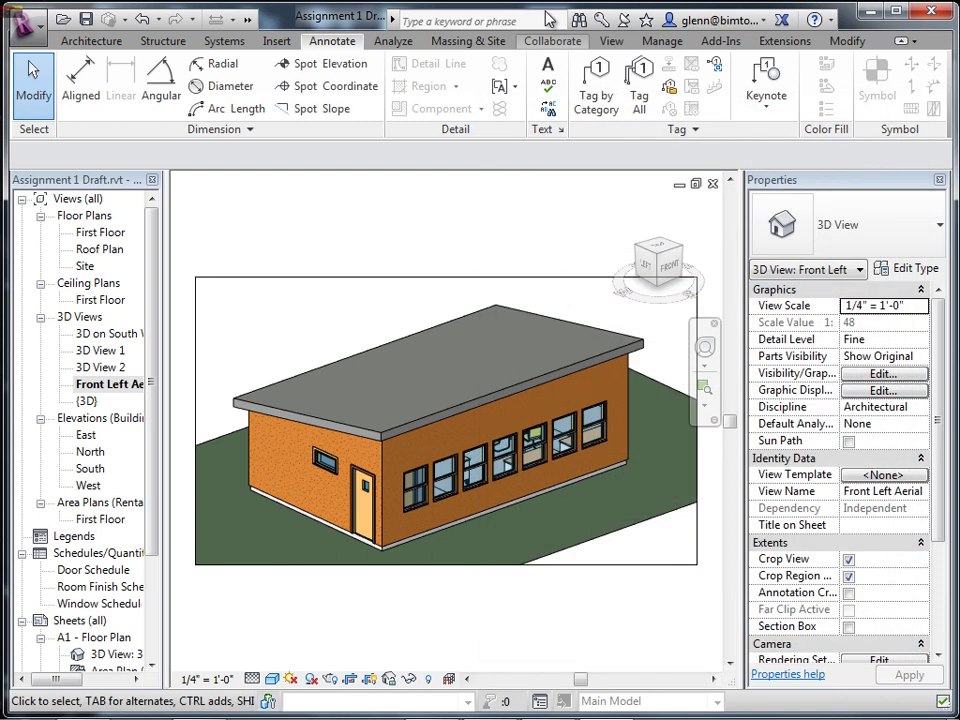
Place a text note reading "This is some text" above the building's roof in the Front Left Aerial view.
{"action": "key", "text": "t"}
{"action": "key", "text": "x"}
{"action": "left_click_drag", "start_coordinate": [264, 313], "coordinate": [437, 381]}
{"action": "type", "text": "This is some text"}
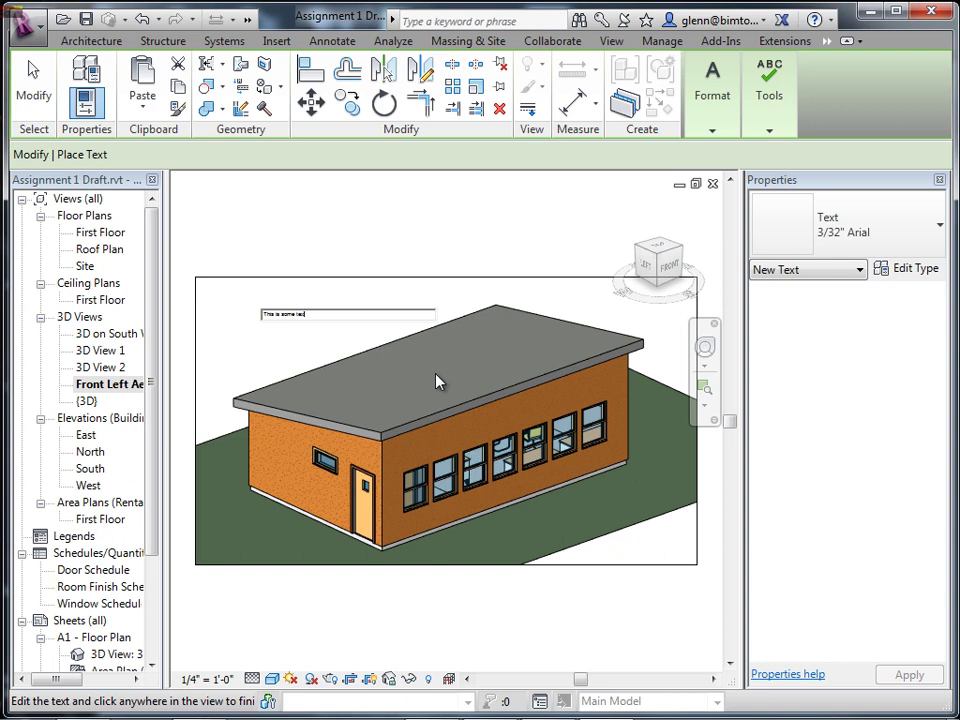
{"action": "left_click", "coordinate": [17, 95]}
Change the text note's type to 1/4" Arial.
{"action": "left_click", "coordinate": [268, 326]}
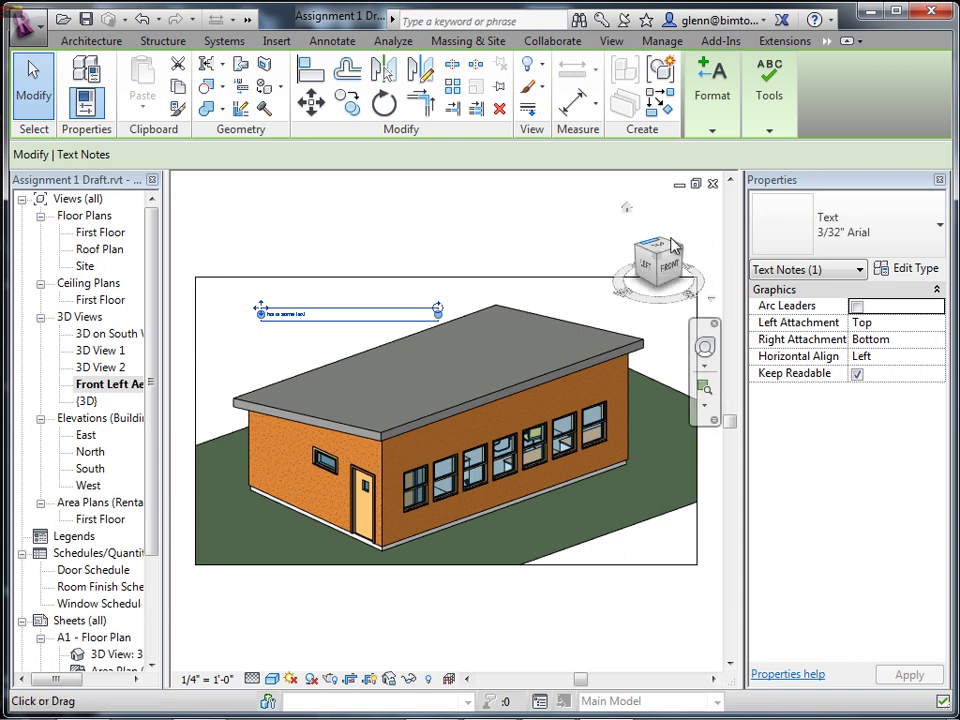
{"action": "left_click", "coordinate": [853, 234]}
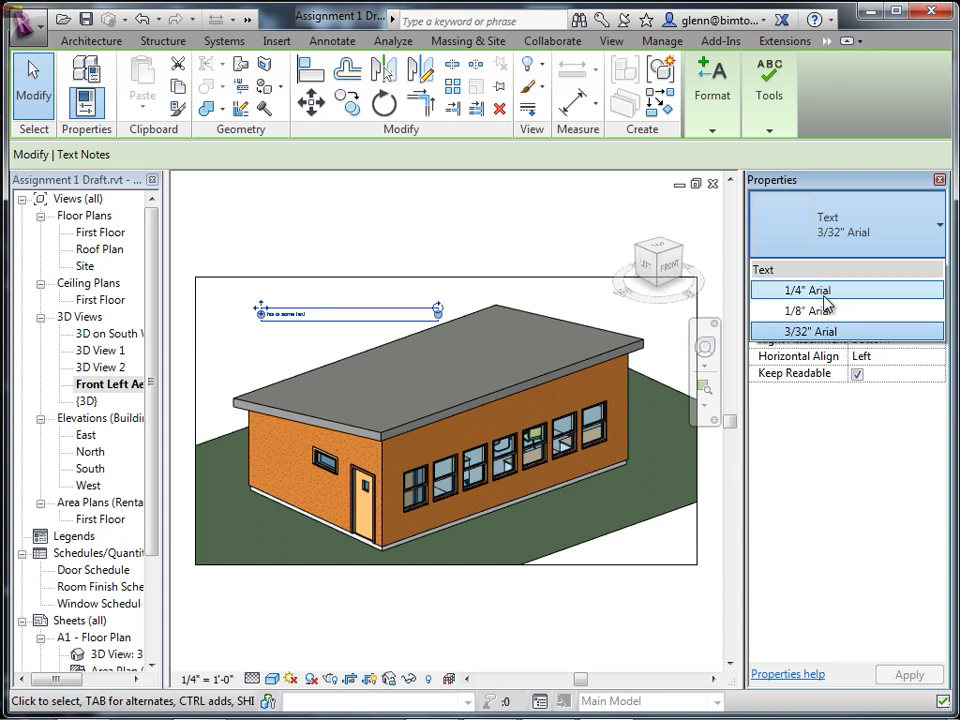
{"action": "left_click", "coordinate": [800, 291]}
{"action": "left_click", "coordinate": [514, 237]}
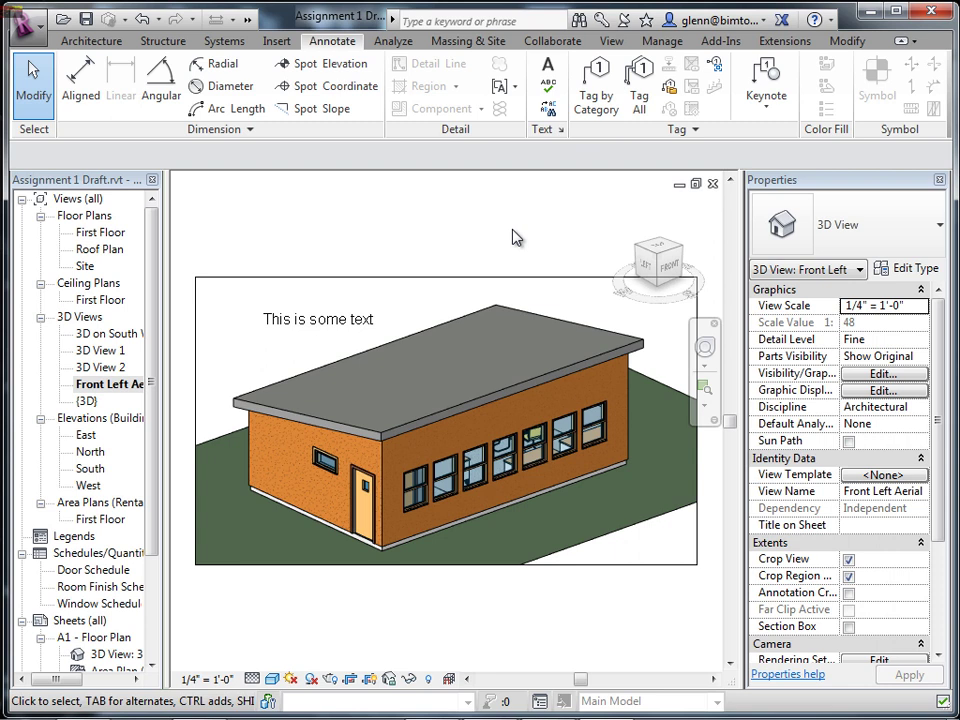
Try the view scales 1/8" = 1'-0" and 1/2" = 1'-0" with the text note, and return the view to 1/4" = 1'-0".
{"action": "left_click", "coordinate": [335, 321]}
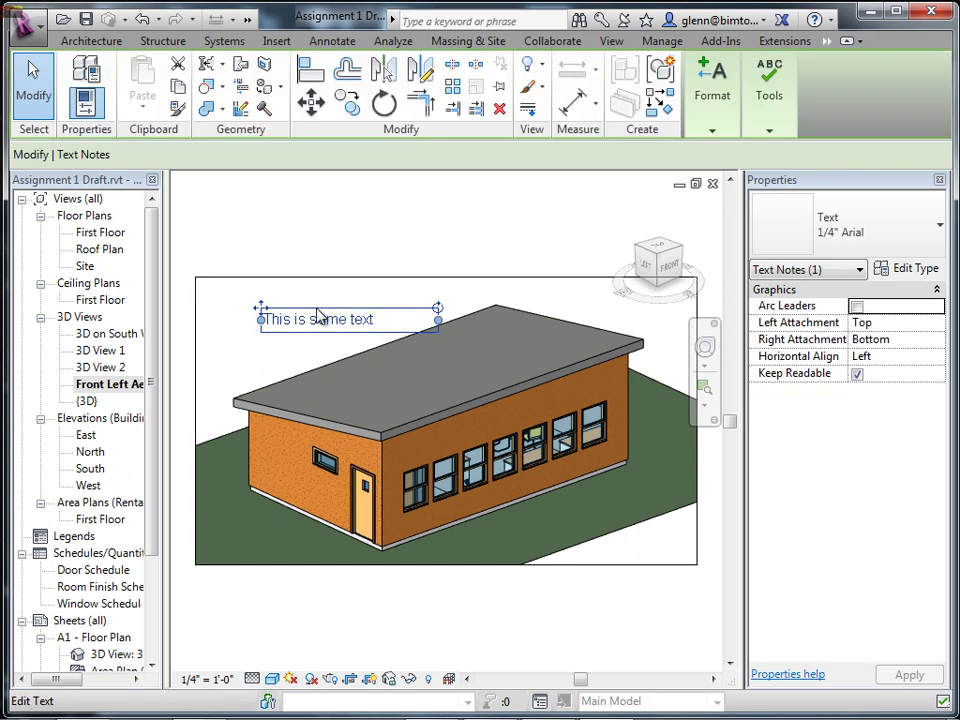
{"action": "left_click", "coordinate": [214, 680]}
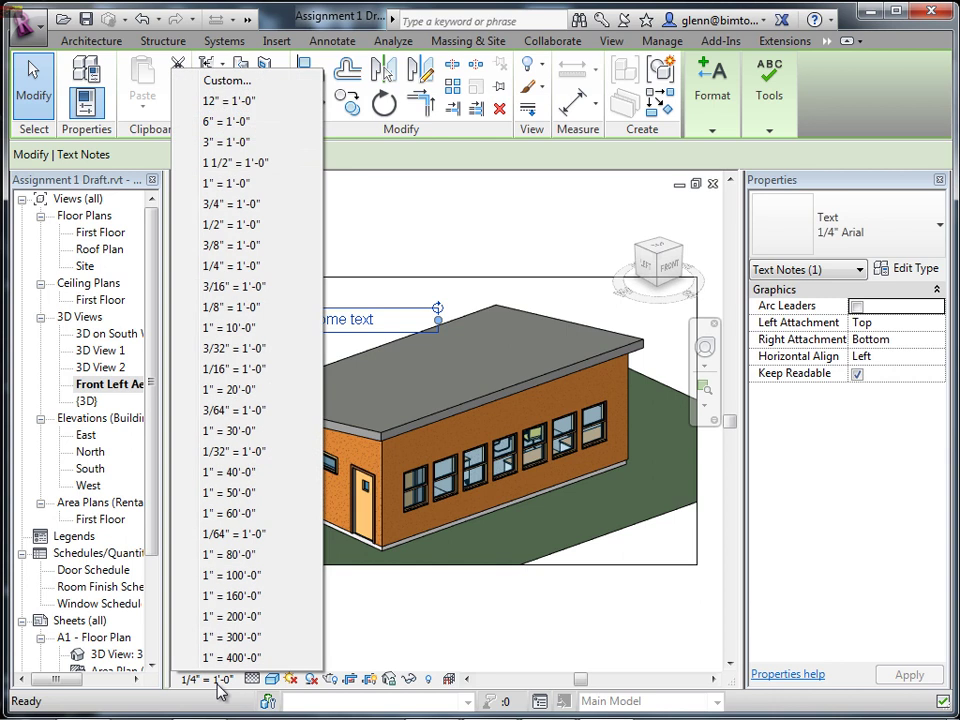
{"action": "left_click", "coordinate": [214, 312]}
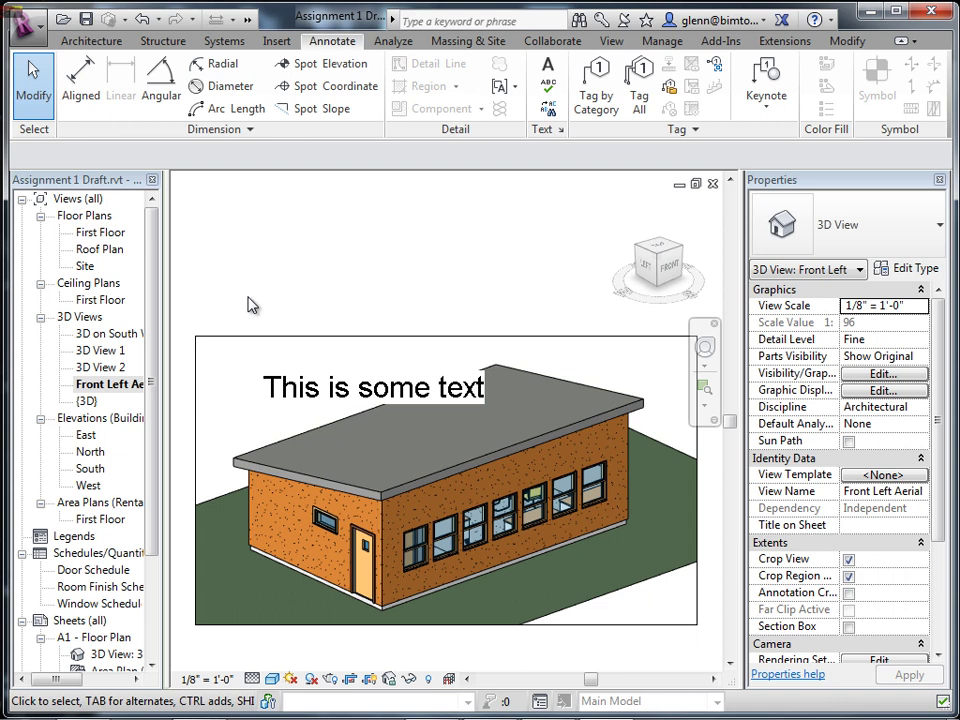
{"action": "left_click", "coordinate": [214, 678]}
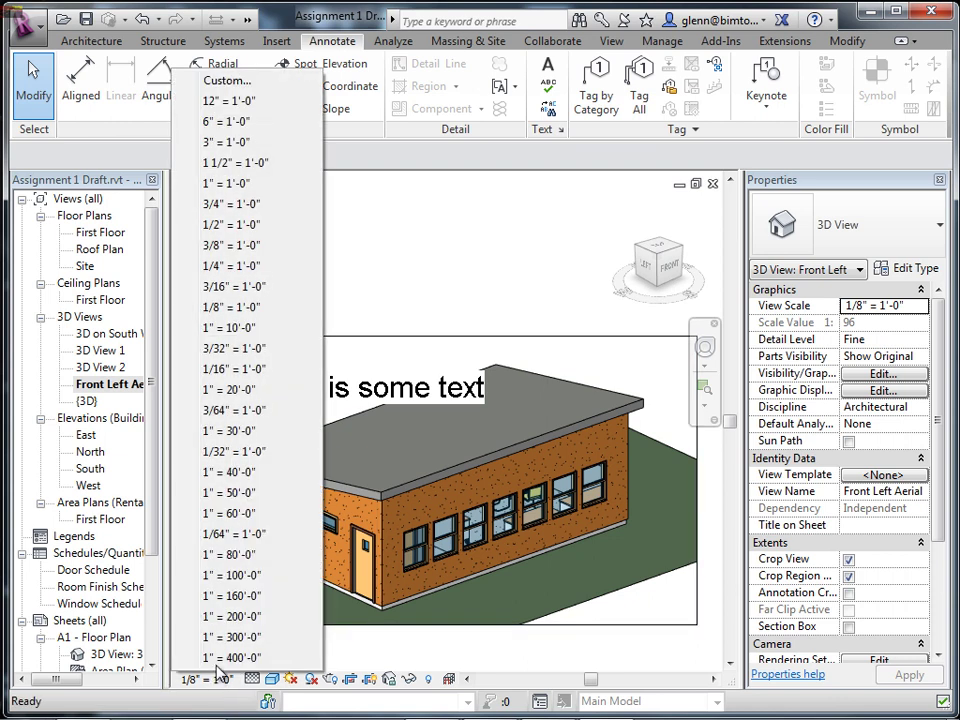
{"action": "left_click", "coordinate": [229, 226]}
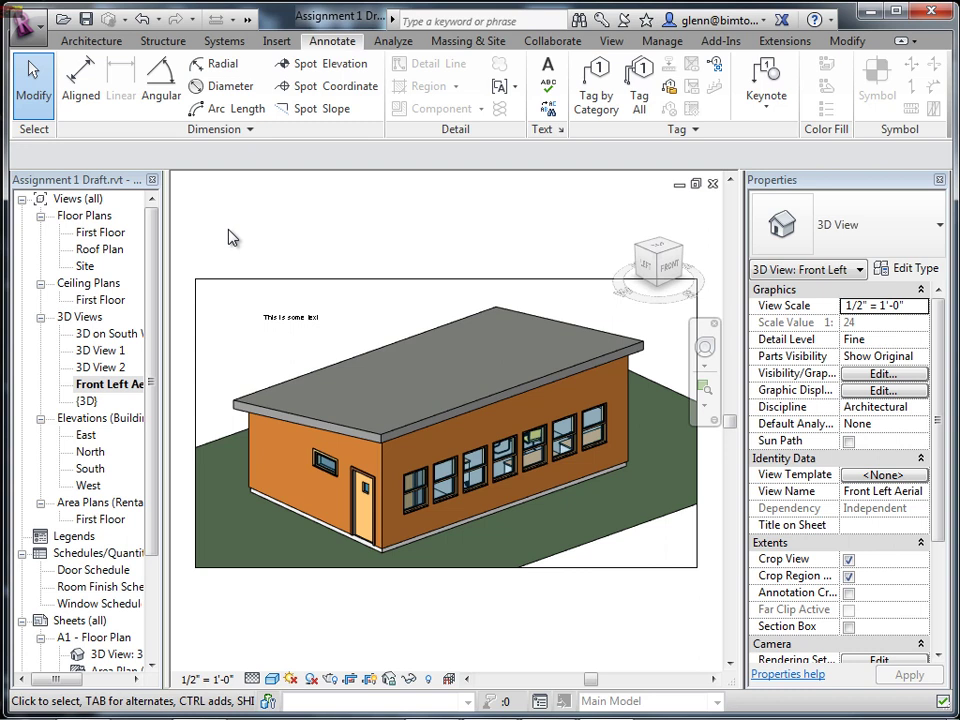
{"action": "left_click", "coordinate": [216, 683]}
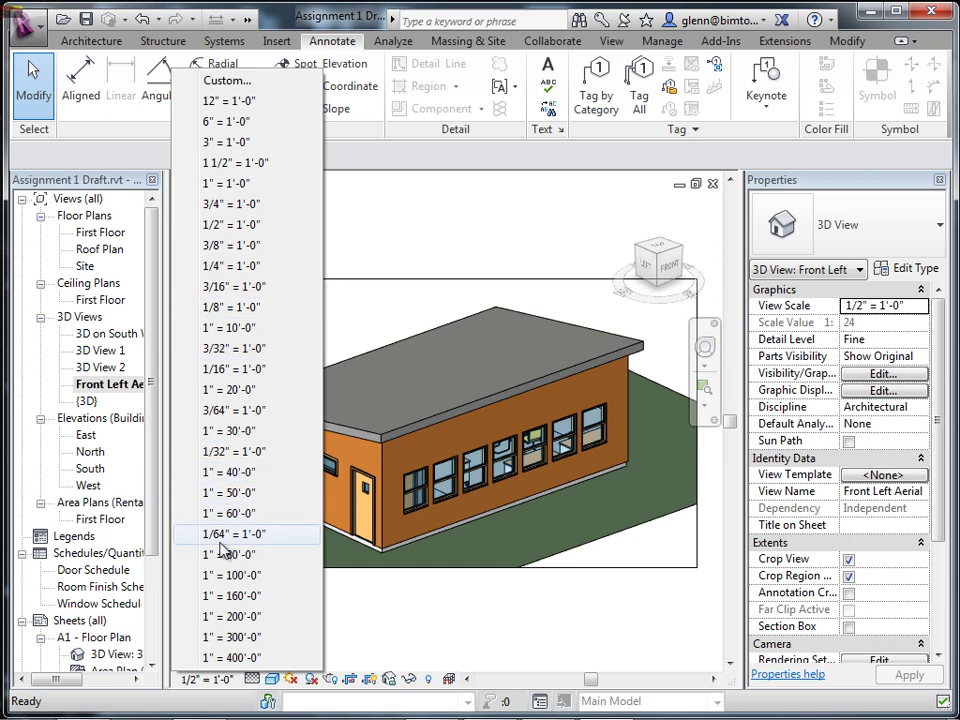
{"action": "left_click", "coordinate": [232, 266]}
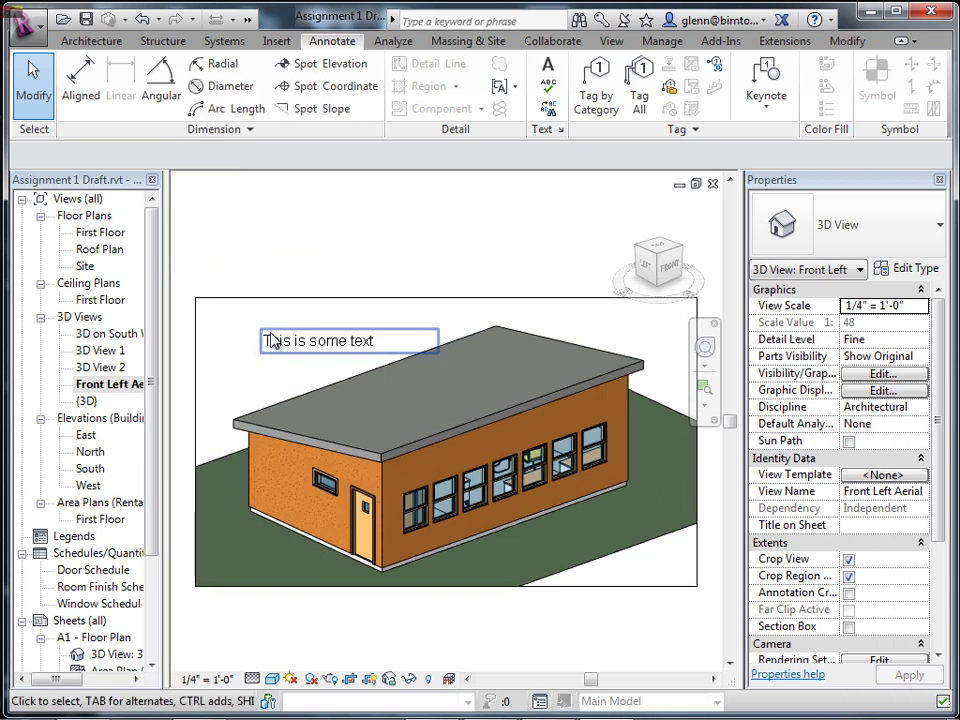
Duplicate the text note's 1/4" Arial type under the name 3/8" Comic Sans.
{"action": "left_click", "coordinate": [275, 349]}
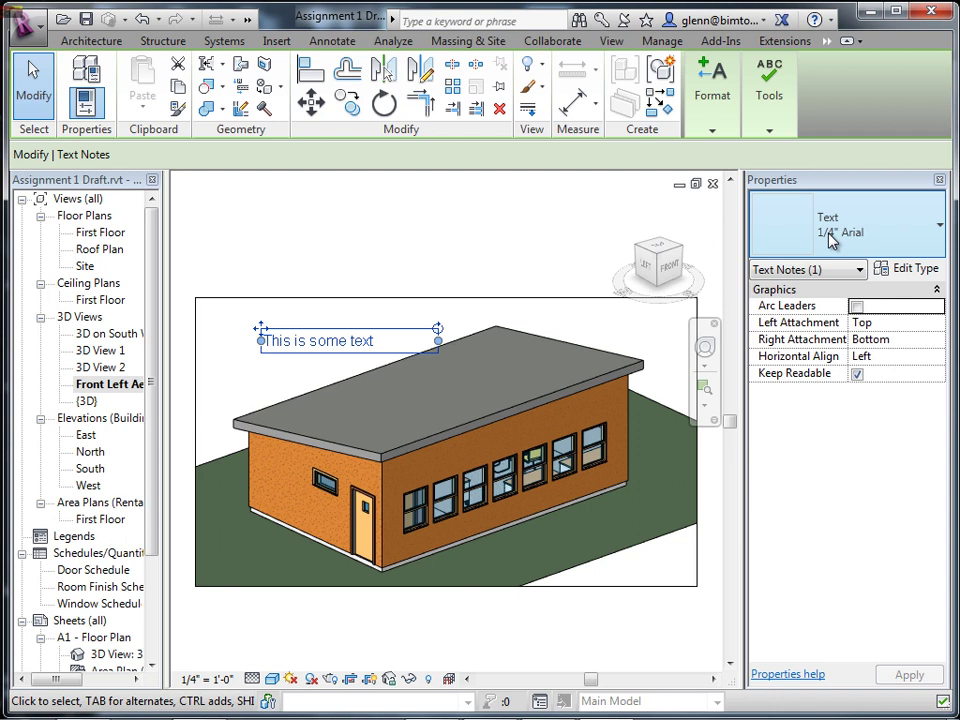
{"action": "left_click", "coordinate": [908, 271]}
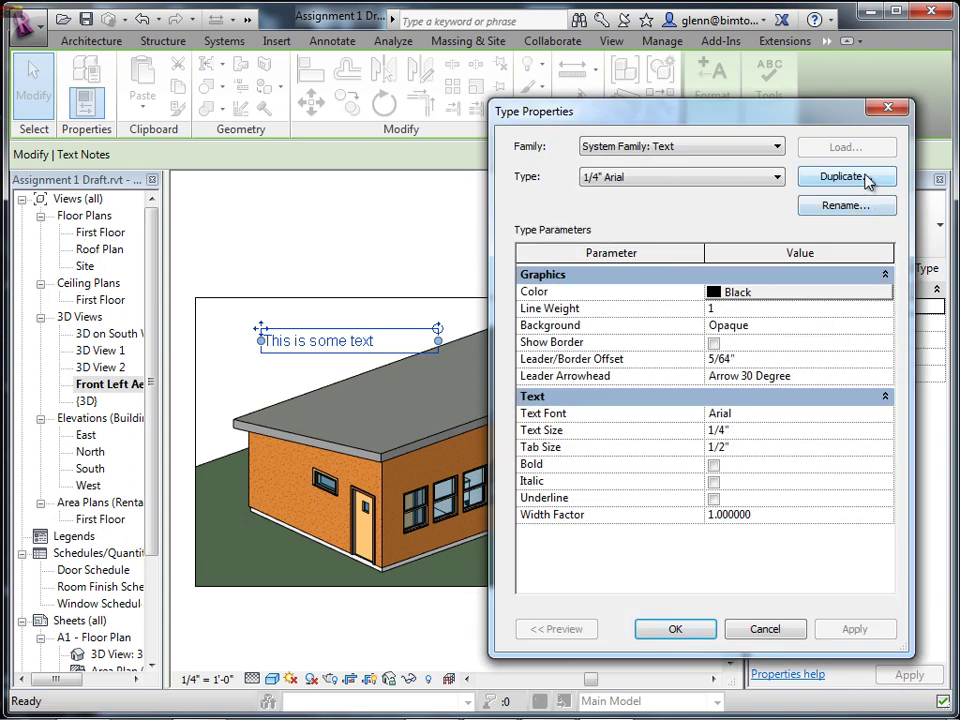
{"action": "left_click", "coordinate": [862, 178]}
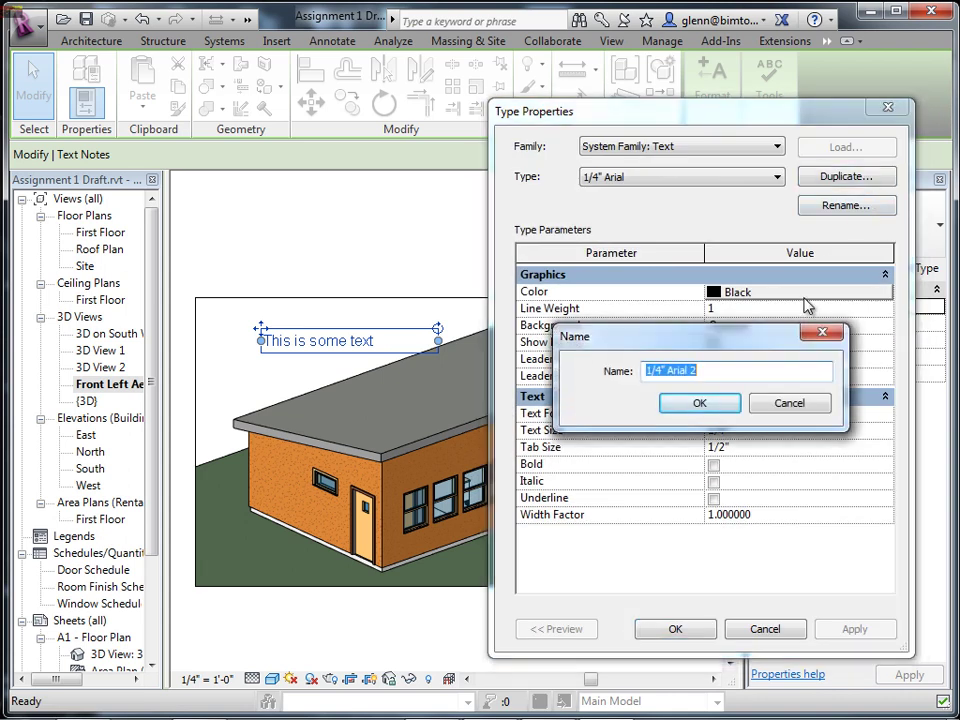
{"action": "type", "text": "1/2"}
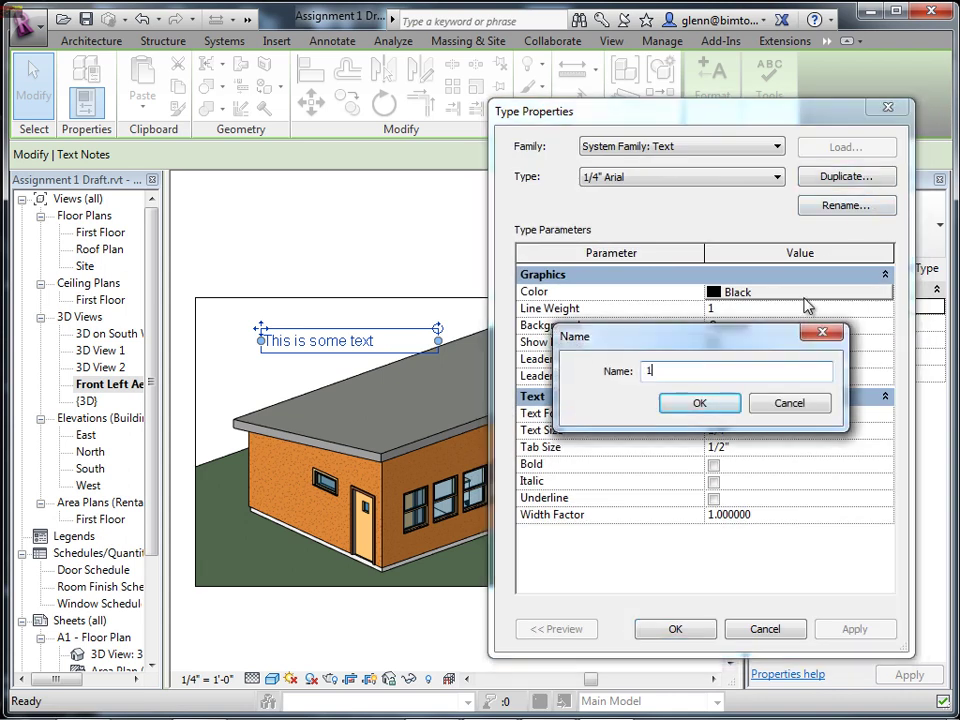
{"action": "key", "text": "BackSpace"}
{"action": "key", "text": "BackSpace"}
{"action": "type", "text": "3"}
{"action": "key", "text": "BackSpace"}
{"action": "key", "text": "BackSpace"}
{"action": "type", "text": "3/8\" Comic Sans"}
{"action": "left_click", "coordinate": [724, 404]}
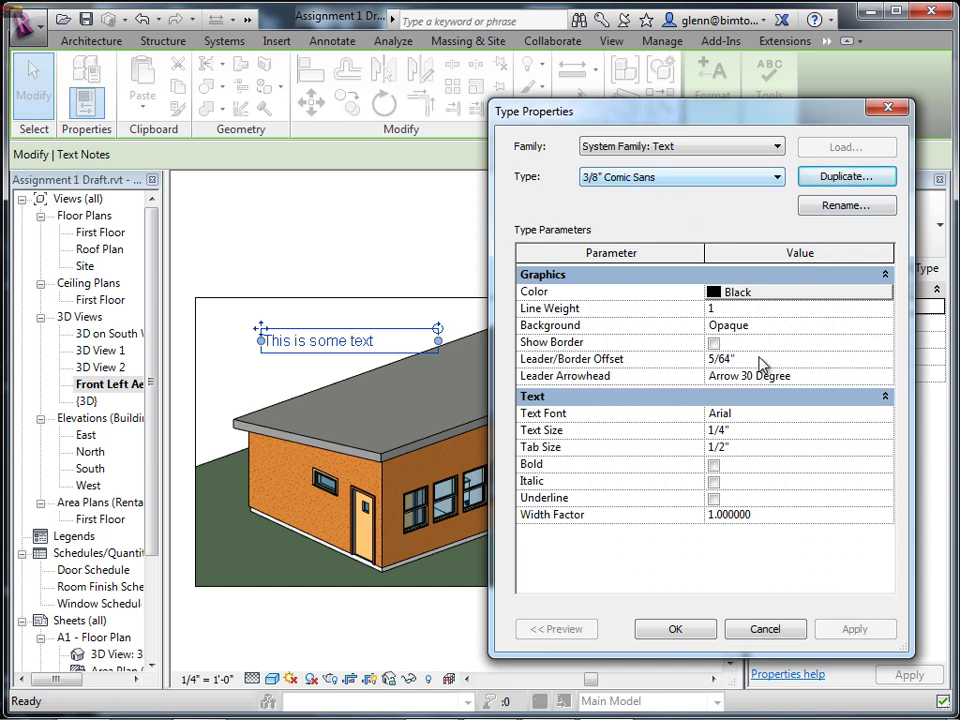
Set the font of the 3/8" Comic Sans text type to Comic Sans MS.
{"action": "left_click", "coordinate": [761, 413]}
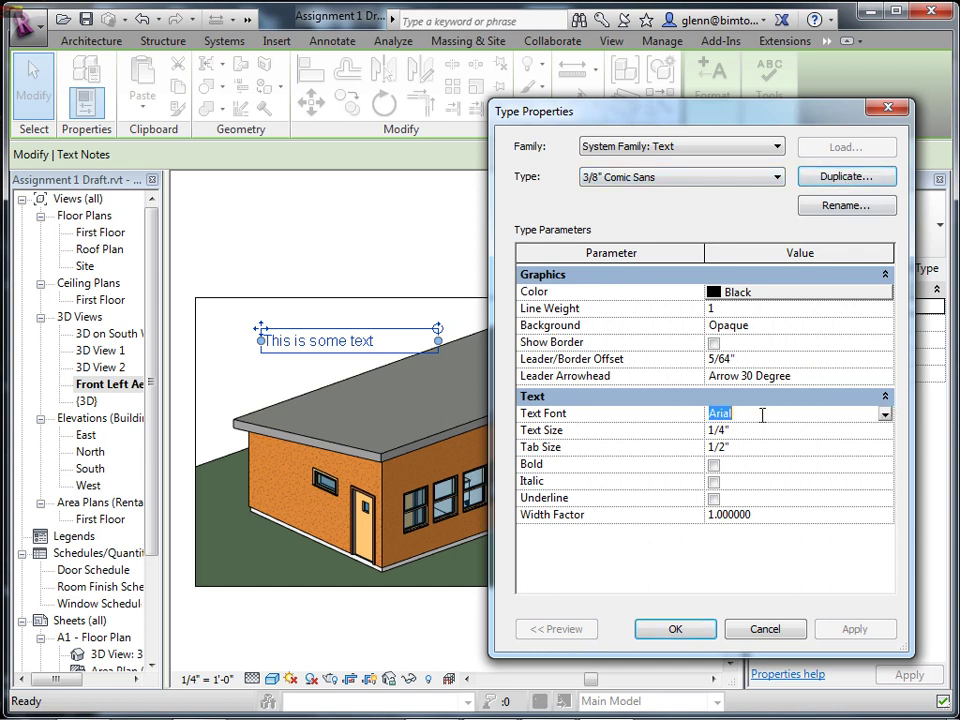
{"action": "left_click", "coordinate": [885, 414]}
{"action": "left_click_drag", "start_coordinate": [884, 444], "coordinate": [890, 462]}
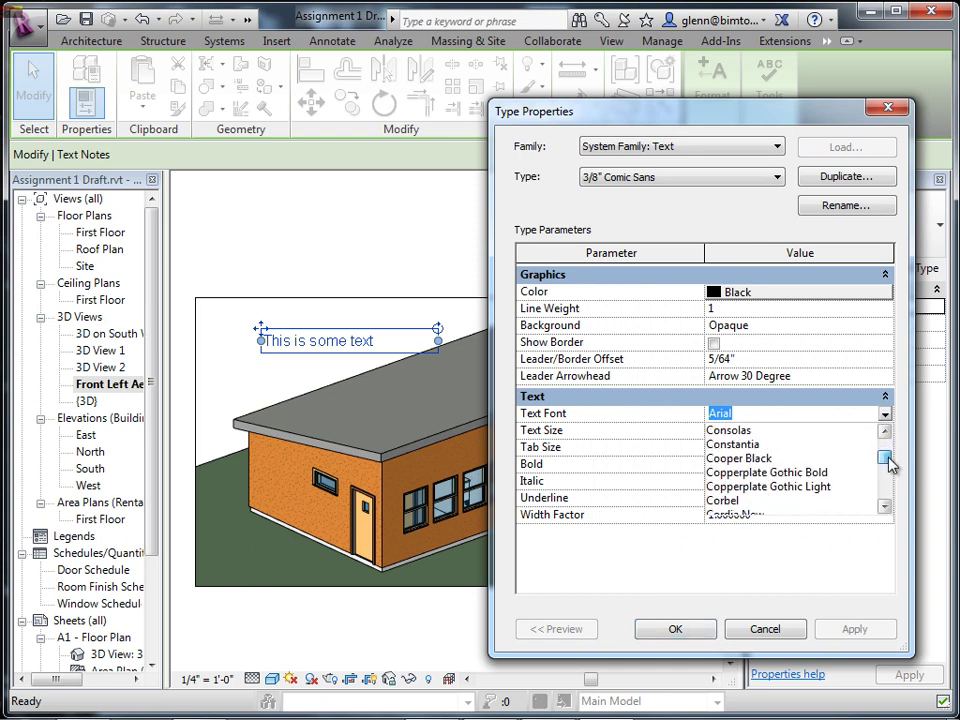
{"action": "left_click", "coordinate": [884, 432]}
{"action": "left_click", "coordinate": [884, 432]}
{"action": "left_click", "coordinate": [884, 432]}
{"action": "left_click", "coordinate": [884, 432]}
{"action": "left_click", "coordinate": [884, 432]}
{"action": "left_click", "coordinate": [884, 432]}
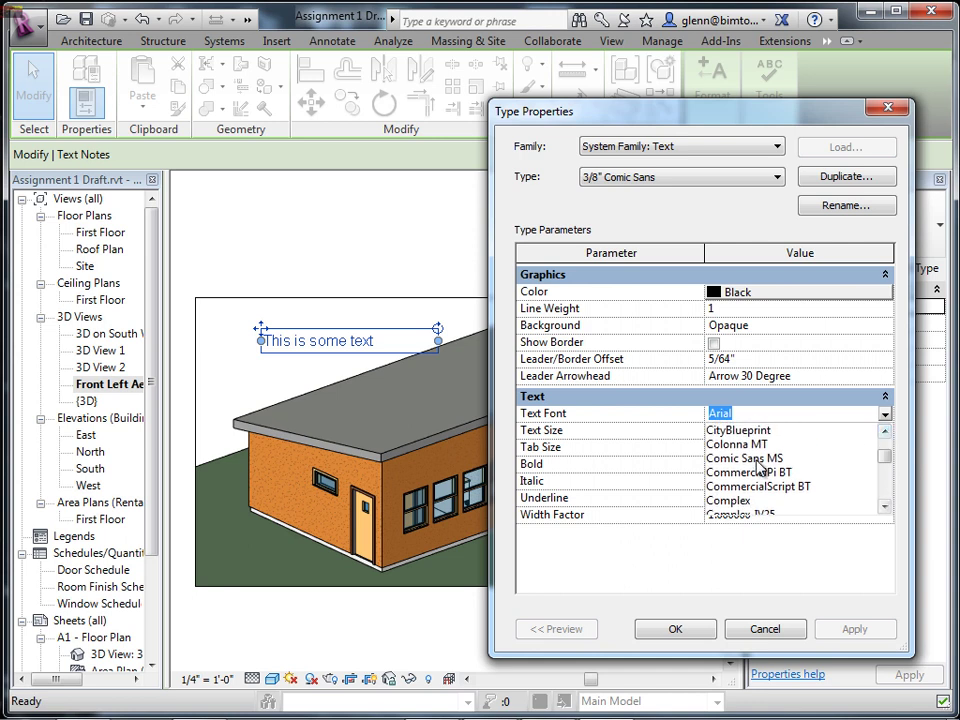
{"action": "left_click", "coordinate": [757, 459]}
Look through the other available text fonts and keep Comic Sans MS for the new text type.
{"action": "left_click", "coordinate": [884, 413]}
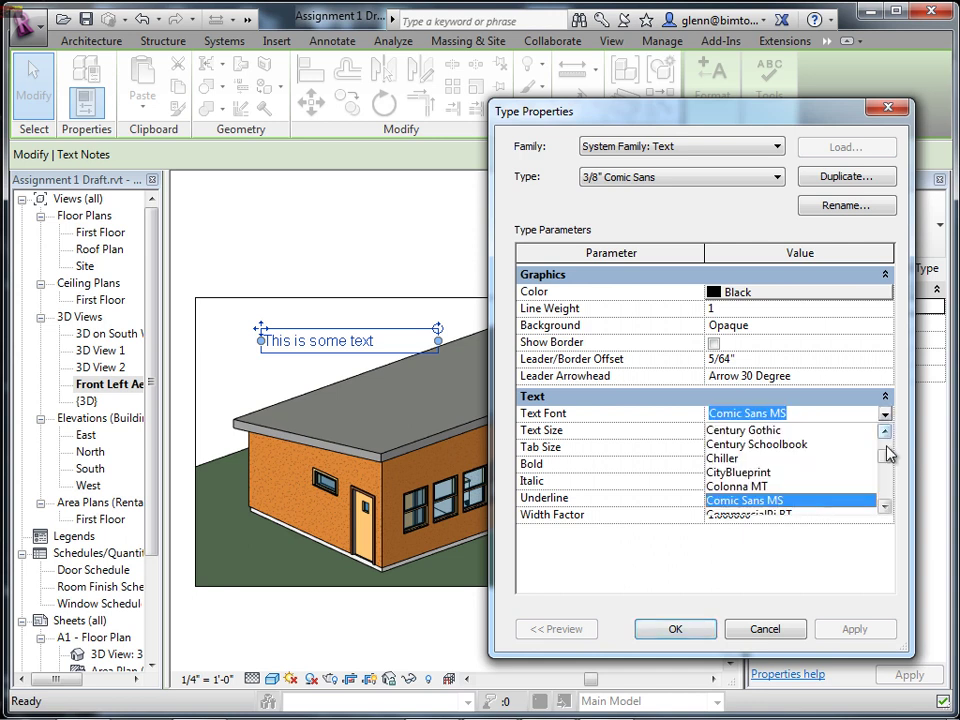
{"action": "left_click", "coordinate": [884, 507]}
{"action": "left_click", "coordinate": [884, 507]}
{"action": "left_click", "coordinate": [884, 507]}
{"action": "left_click", "coordinate": [884, 507]}
{"action": "left_click", "coordinate": [884, 507]}
{"action": "left_click", "coordinate": [884, 507]}
{"action": "left_click", "coordinate": [884, 507]}
{"action": "left_click", "coordinate": [884, 507]}
{"action": "left_click_drag", "start_coordinate": [884, 510], "coordinate": [884, 510]}
{"action": "left_click_drag", "start_coordinate": [886, 436], "coordinate": [884, 444]}
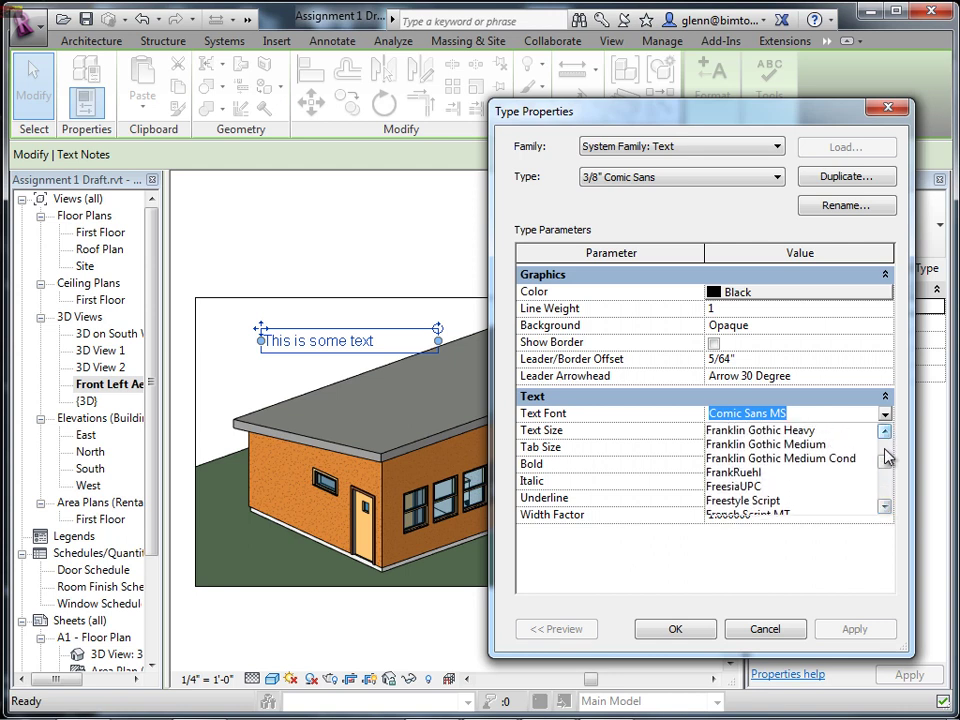
{"action": "left_click_drag", "start_coordinate": [884, 505], "coordinate": [882, 458]}
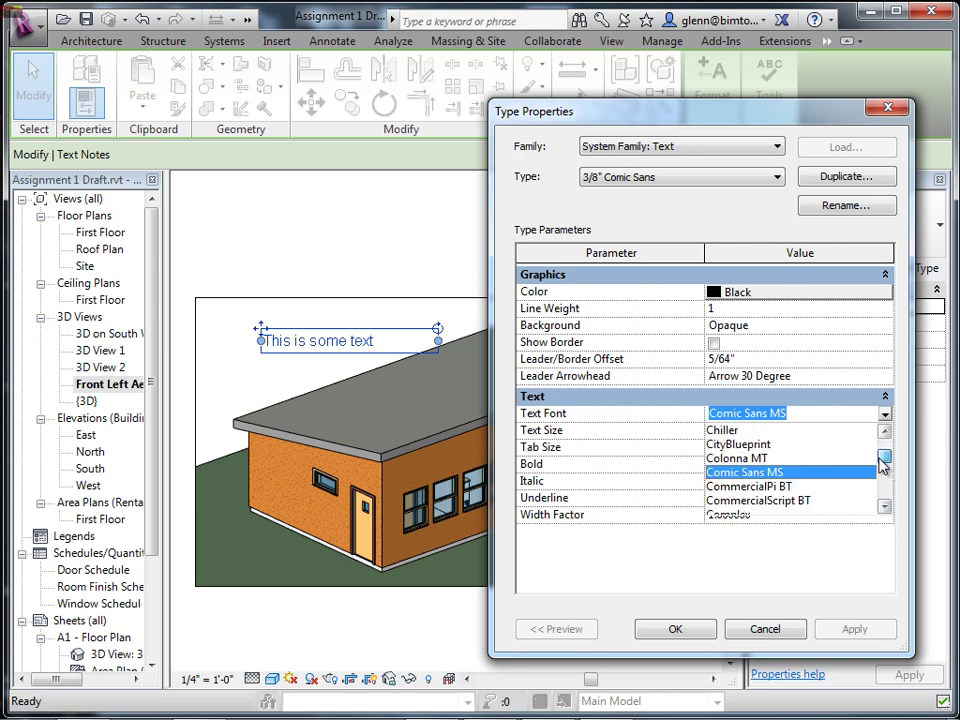
{"action": "left_click", "coordinate": [778, 472]}
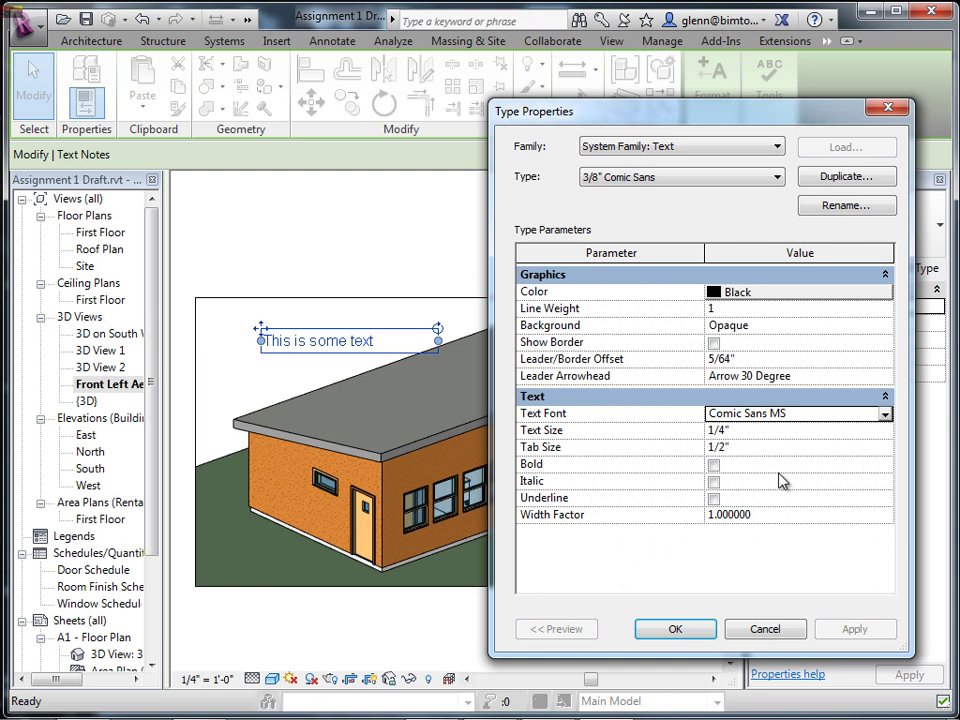
Set the new text type's size to 3/8" and make it bold, applying the type to the note.
{"action": "left_click", "coordinate": [750, 430]}
{"action": "type", "text": "3/8"}
{"action": "left_click", "coordinate": [795, 450]}
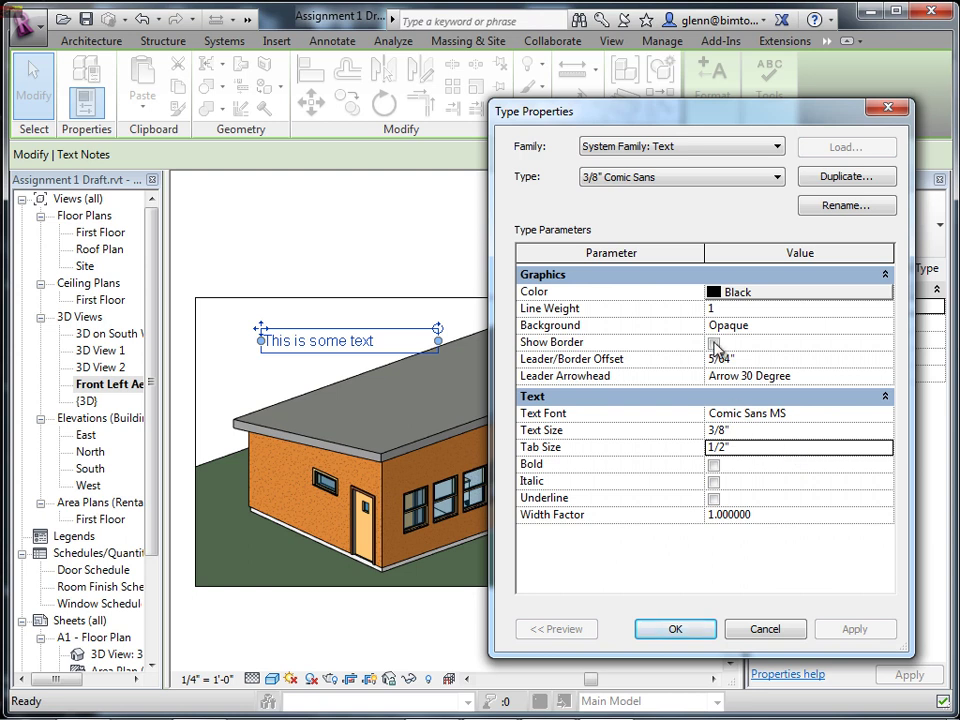
{"action": "left_click", "coordinate": [714, 468]}
{"action": "left_click", "coordinate": [714, 467]}
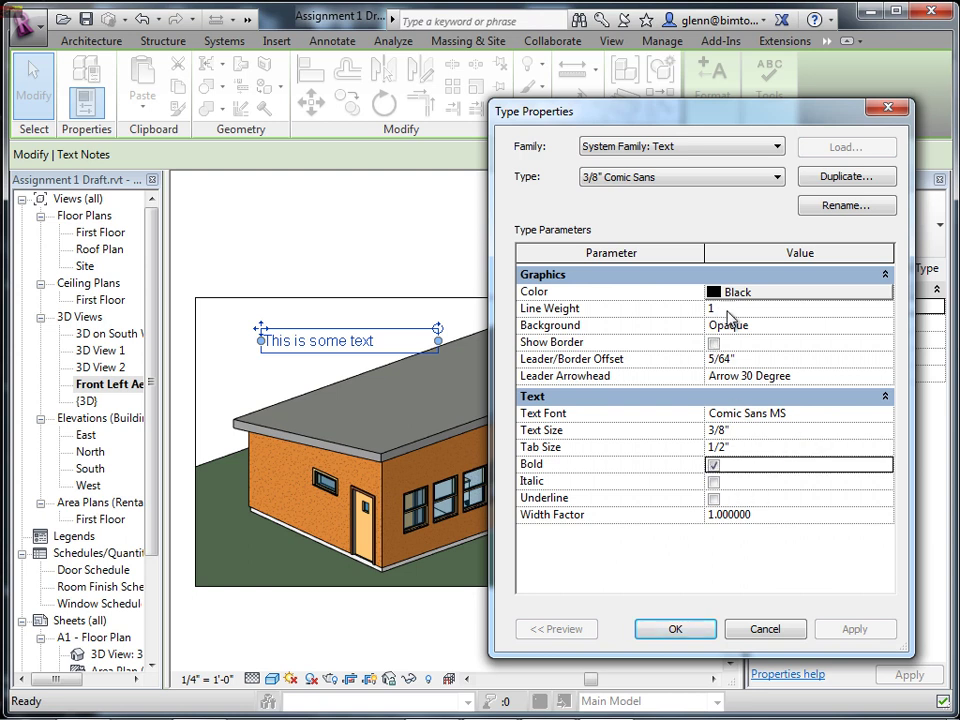
{"action": "left_click", "coordinate": [676, 630]}
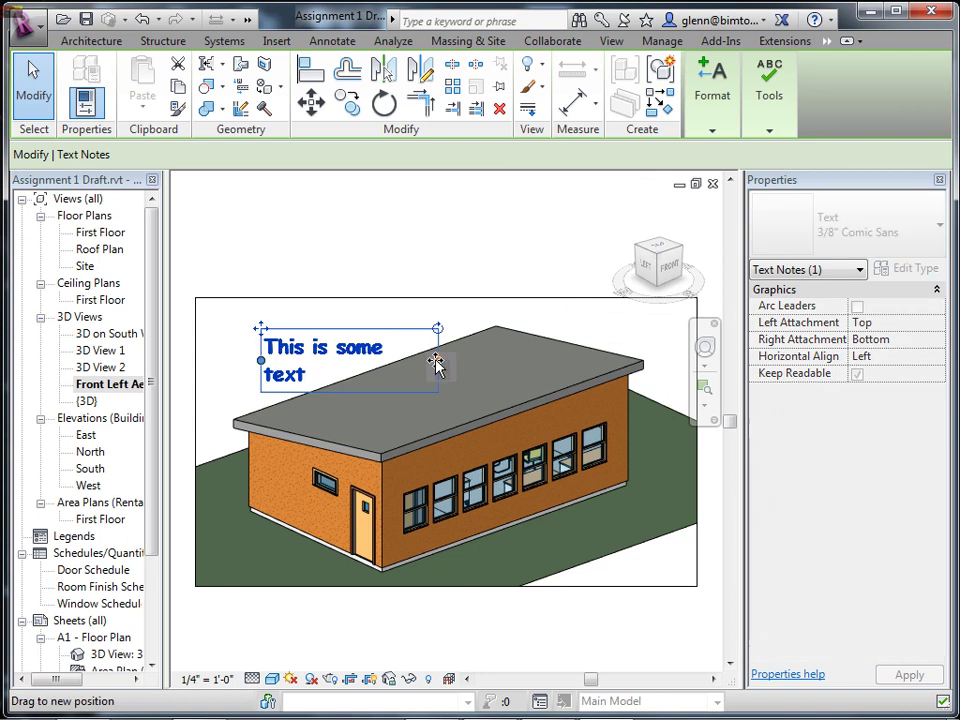
Widen the text note so it fits on one line and move it to the crop region's upper-left corner.
{"action": "left_click_drag", "start_coordinate": [437, 364], "coordinate": [487, 347]}
{"action": "left_click_drag", "start_coordinate": [260, 330], "coordinate": [213, 313]}
{"action": "left_click", "coordinate": [247, 262]}
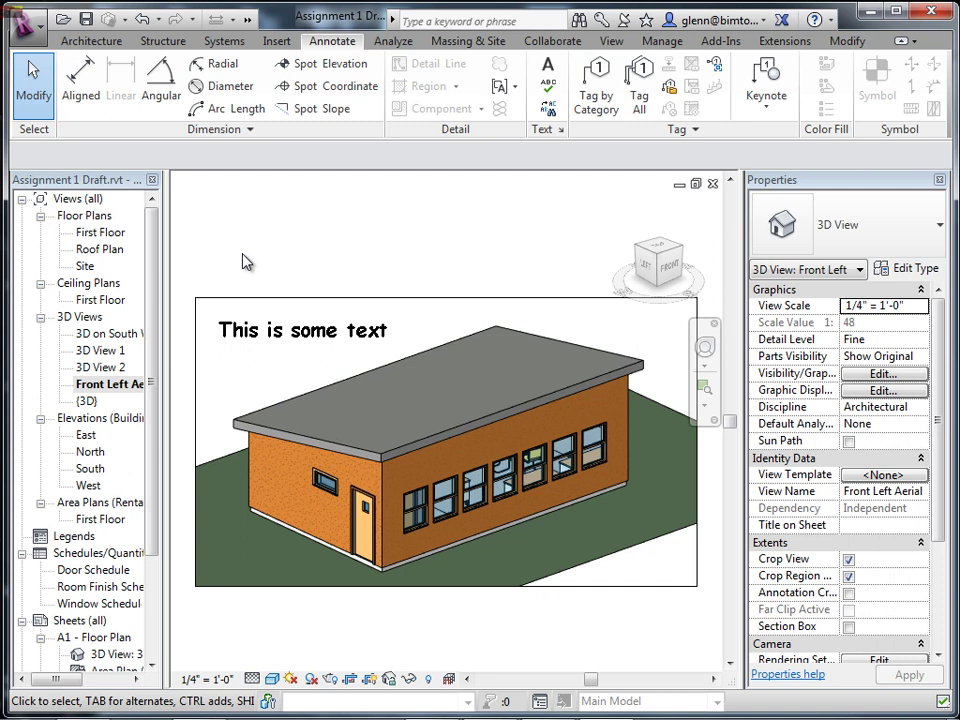
Orbit the Front Left Aerial view with the steering wheel to a slightly lower viewing angle.
{"action": "left_click", "coordinate": [712, 347]}
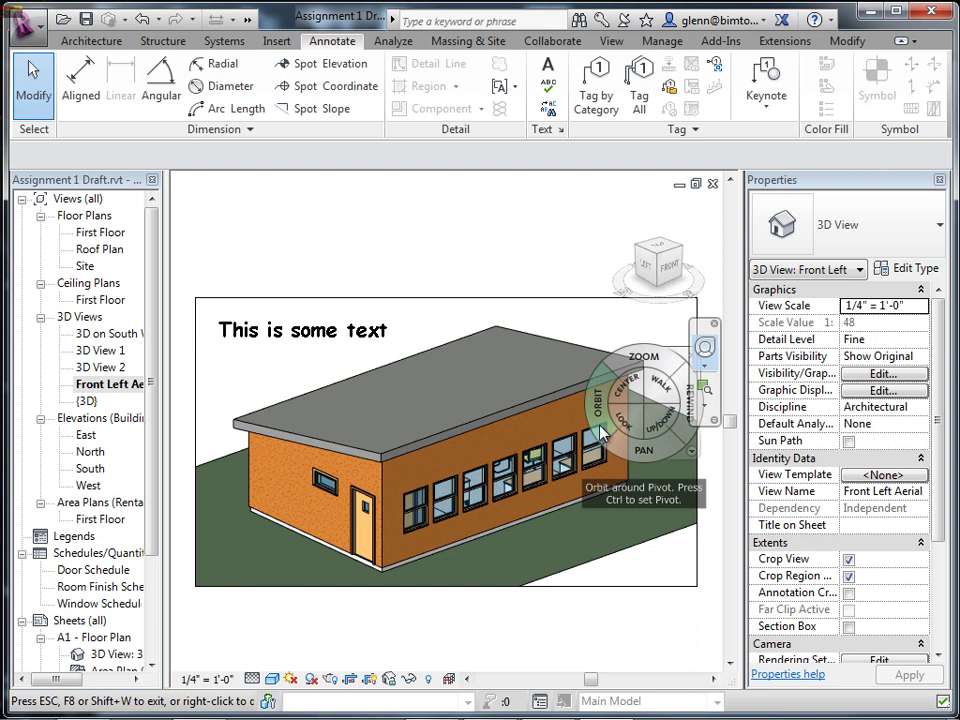
{"action": "mouse_move", "coordinate": [600, 427]}
{"action": "left_mouse_down"}
{"action": "mouse_move", "coordinate": [493, 380]}
{"action": "mouse_move", "coordinate": [478, 385]}
{"action": "mouse_move", "coordinate": [478, 405]}
{"action": "mouse_move", "coordinate": [494, 413]}
{"action": "mouse_move", "coordinate": [606, 386]}
{"action": "mouse_move", "coordinate": [596, 476]}
{"action": "mouse_move", "coordinate": [583, 453]}
{"action": "mouse_move", "coordinate": [596, 404]}
{"action": "left_mouse_up"}
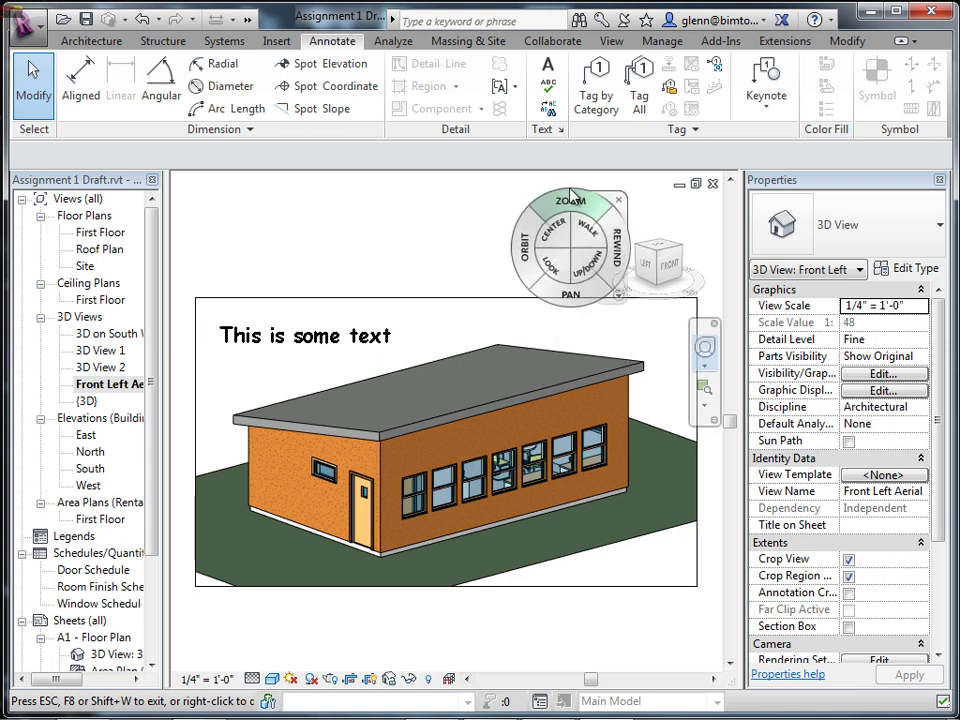
{"action": "key", "text": "Escape"}
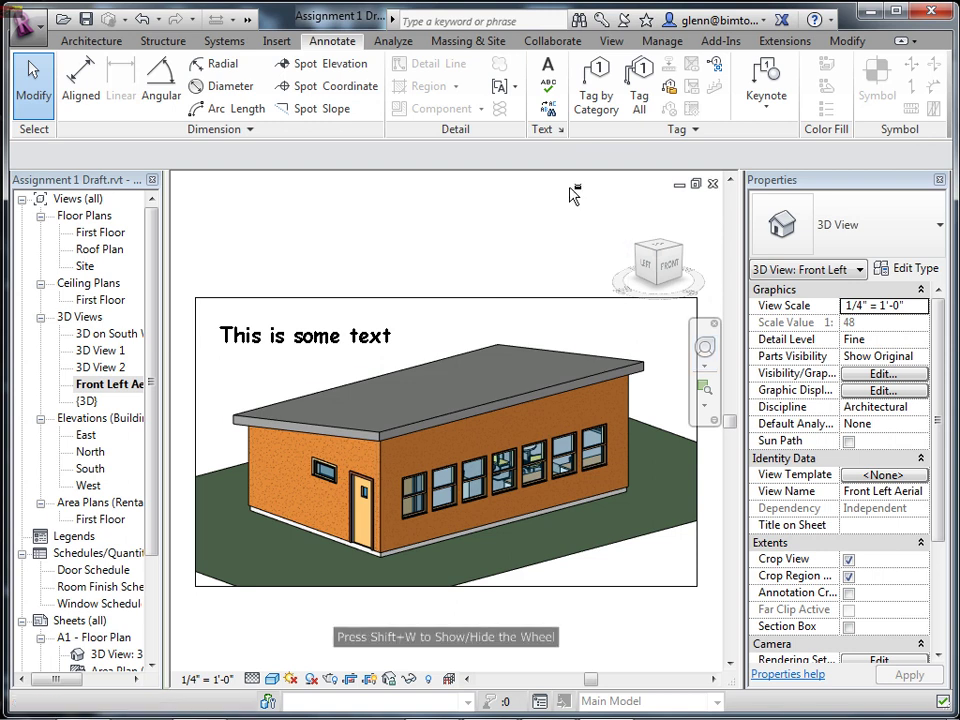
Lock the Front Left Aerial 3D view at its current orientation so that tags can be added.
{"action": "left_click", "coordinate": [389, 680]}
{"action": "left_click", "coordinate": [428, 628]}
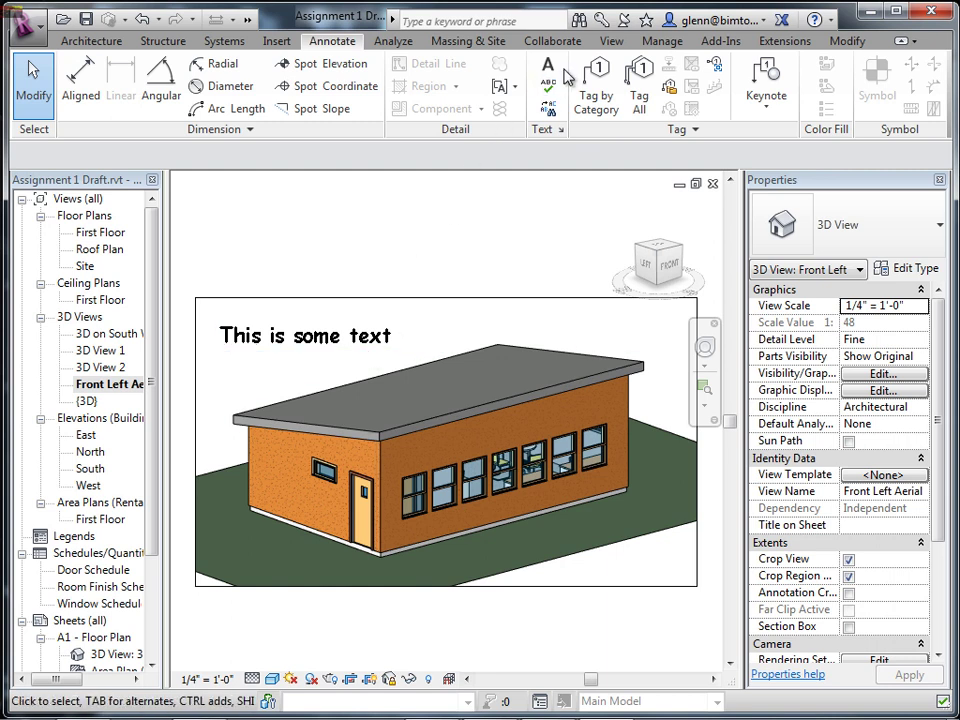
Tag the second window of the front wall by category, with a free-end leader and the tag above the roof.
{"action": "left_click", "coordinate": [597, 85]}
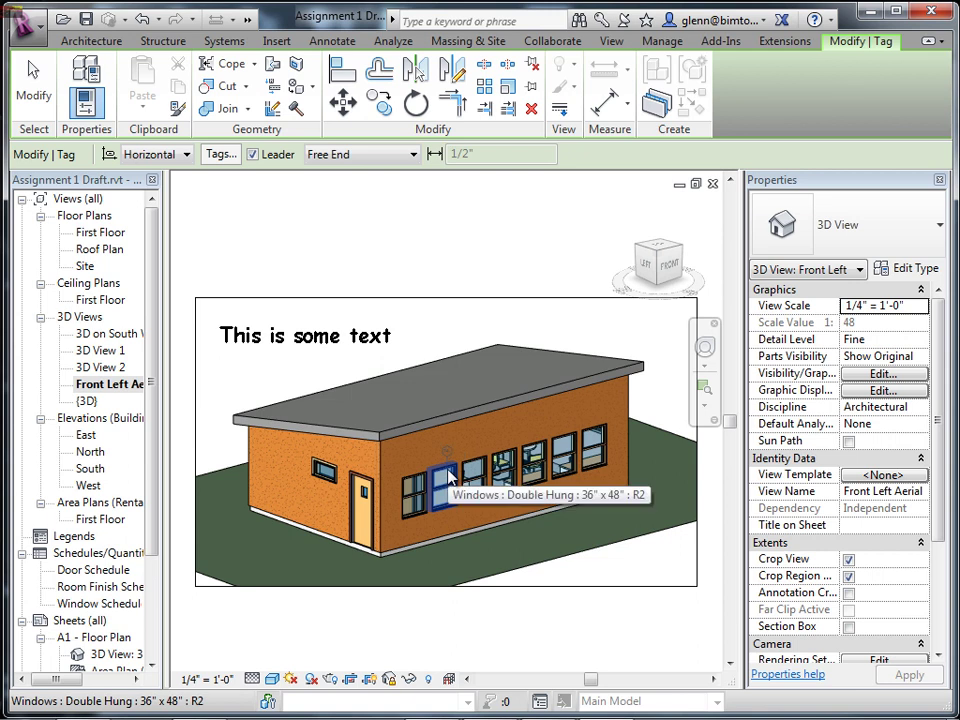
{"action": "left_click", "coordinate": [470, 408]}
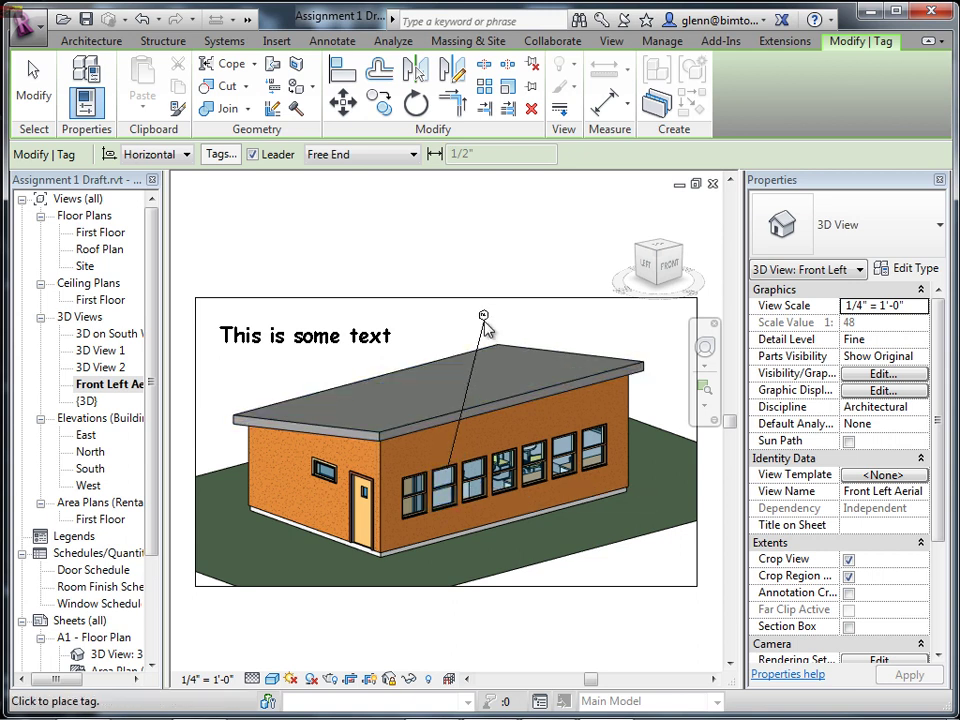
{"action": "left_click", "coordinate": [530, 325]}
{"action": "left_click", "coordinate": [705, 387]}
{"action": "left_click_drag", "start_coordinate": [461, 274], "coordinate": [553, 360]}
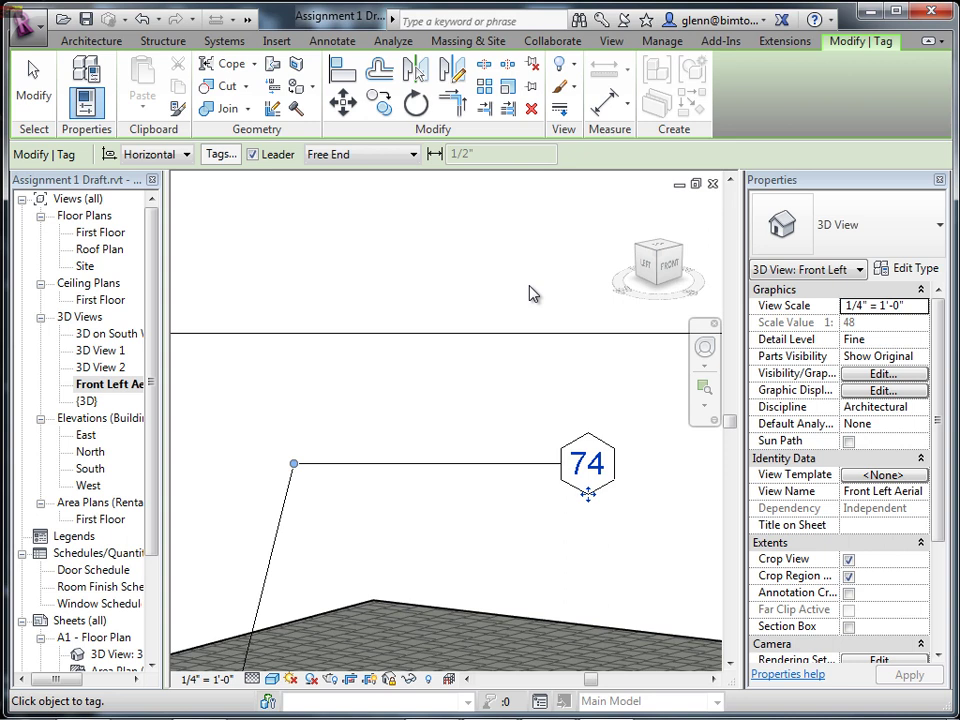
{"action": "scroll", "coordinate": [411, 465], "scroll_direction": "down", "scroll_amount": 5}
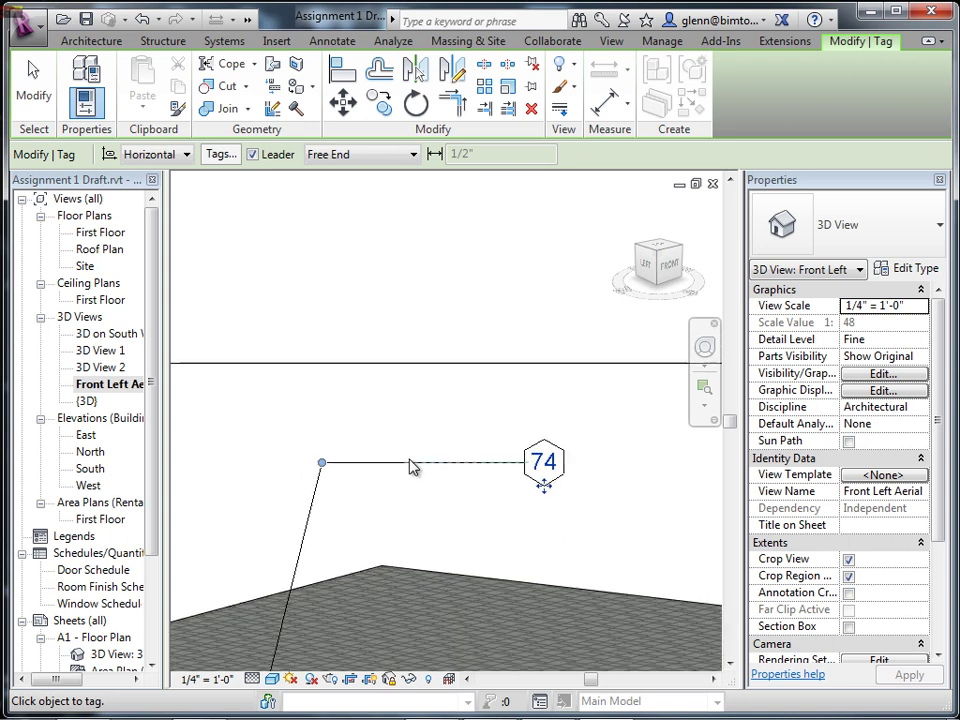
{"action": "scroll", "coordinate": [411, 465], "scroll_direction": "down", "scroll_amount": 3}
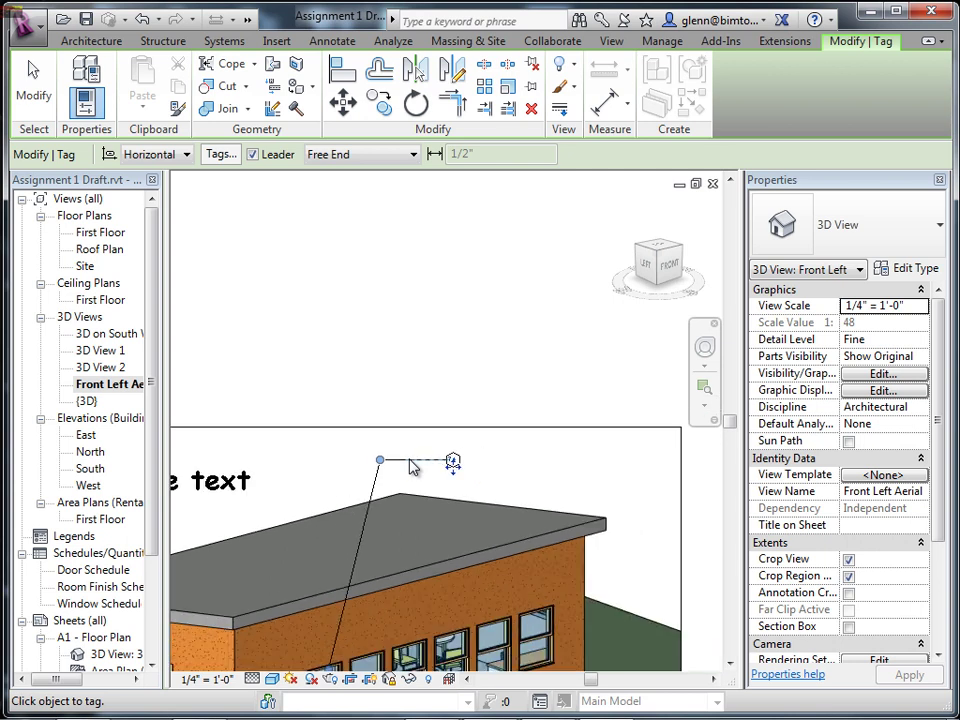
{"action": "left_click", "coordinate": [727, 667]}
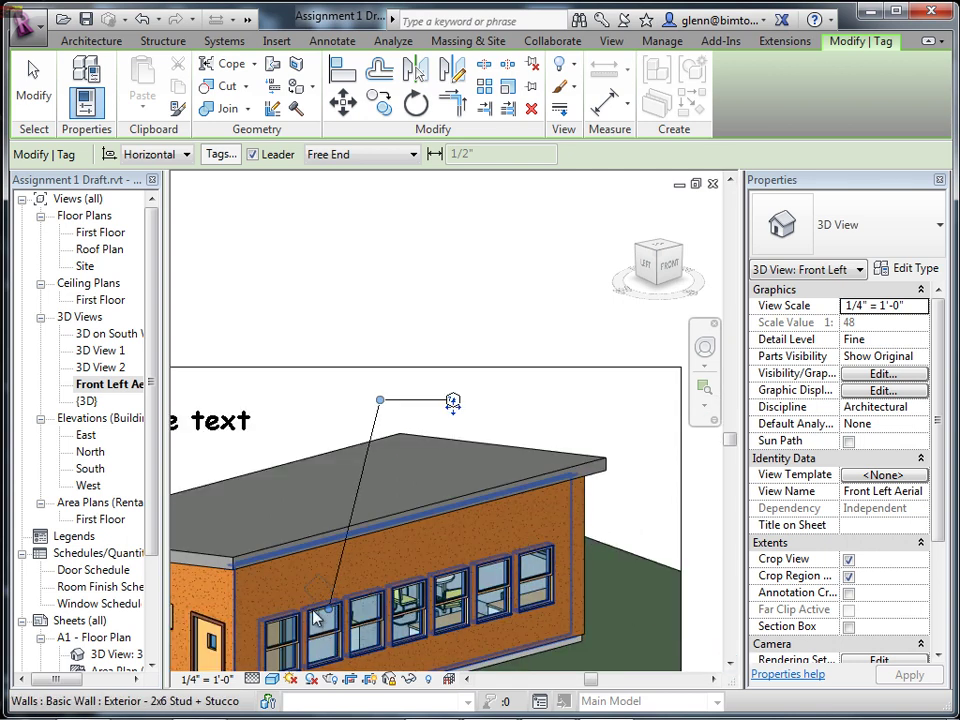
{"action": "left_click", "coordinate": [32, 88]}
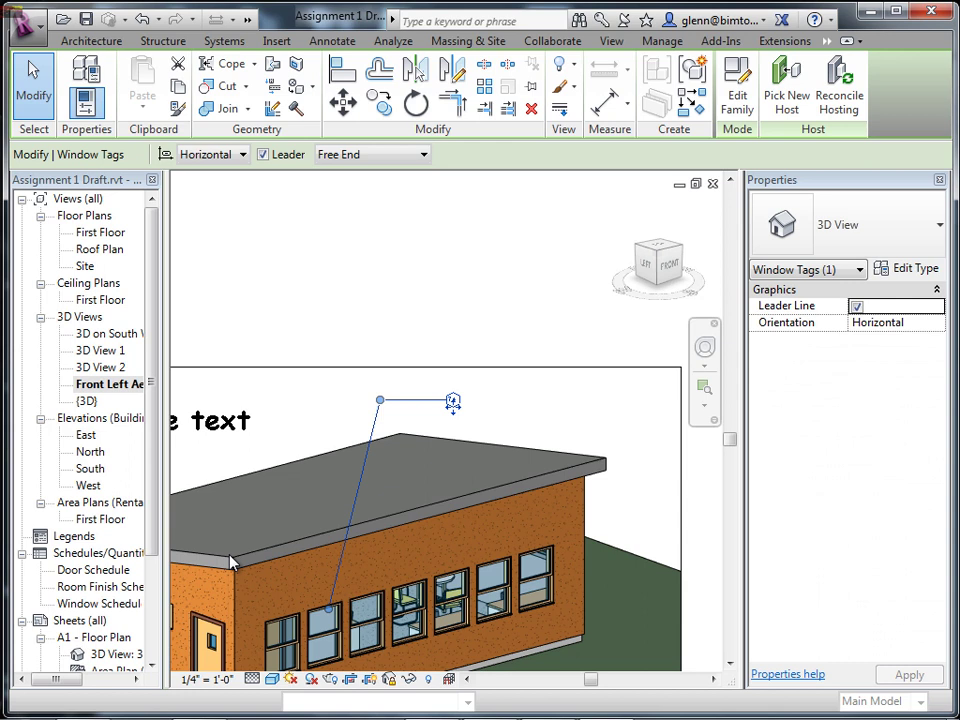
Edit the tagged window's array group and set the Double Hung 36" x 48" type's Type Mark to A.
{"action": "left_click", "coordinate": [311, 648]}
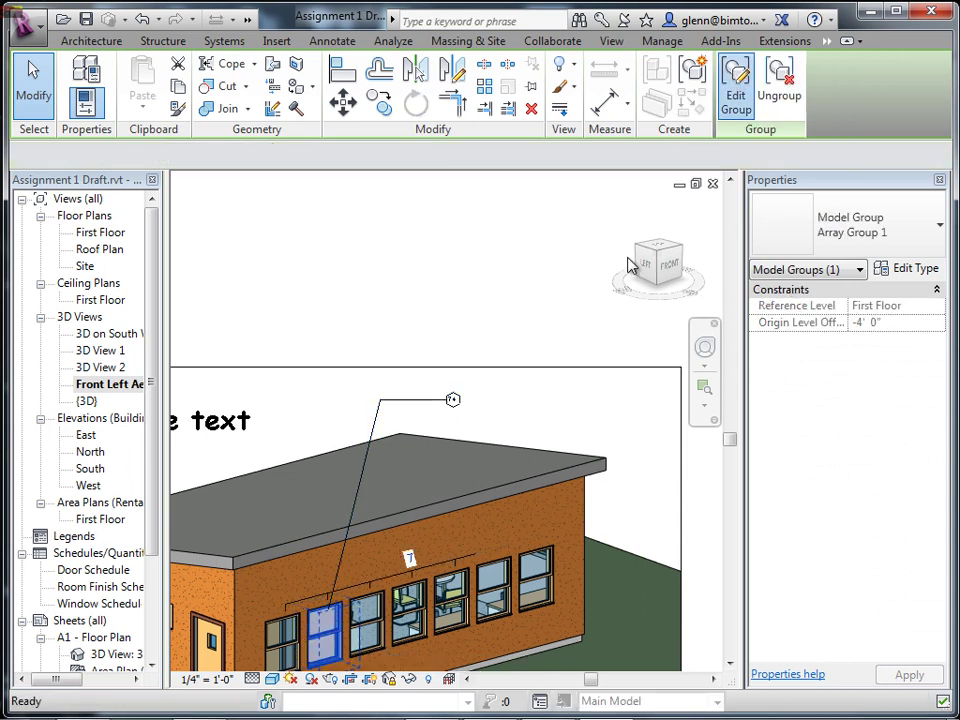
{"action": "left_click", "coordinate": [736, 90]}
{"action": "left_click", "coordinate": [322, 625]}
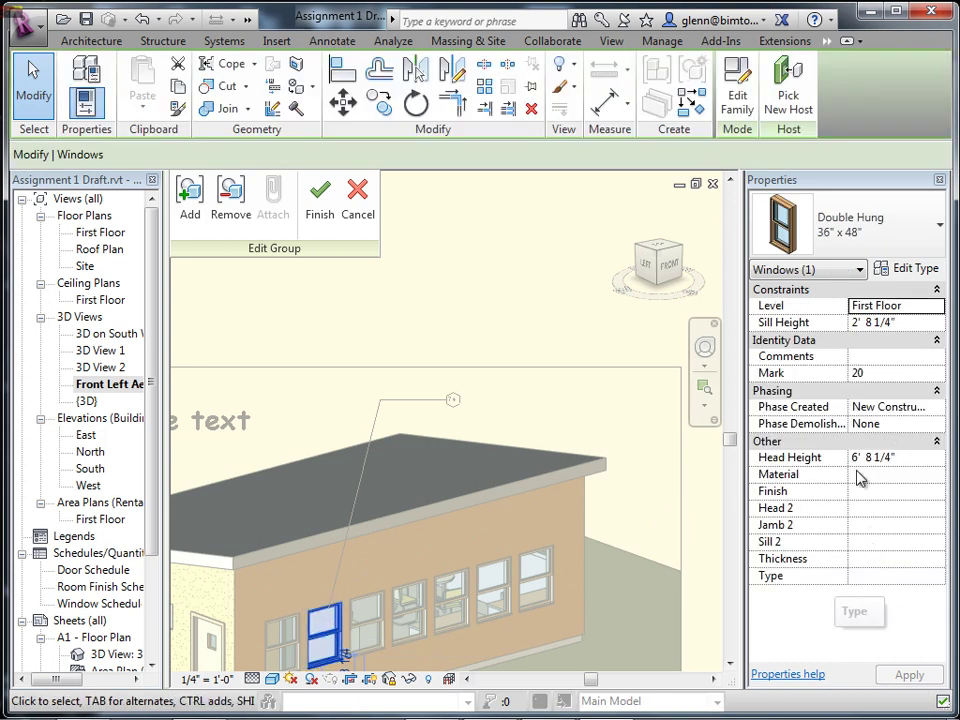
{"action": "left_click", "coordinate": [924, 270]}
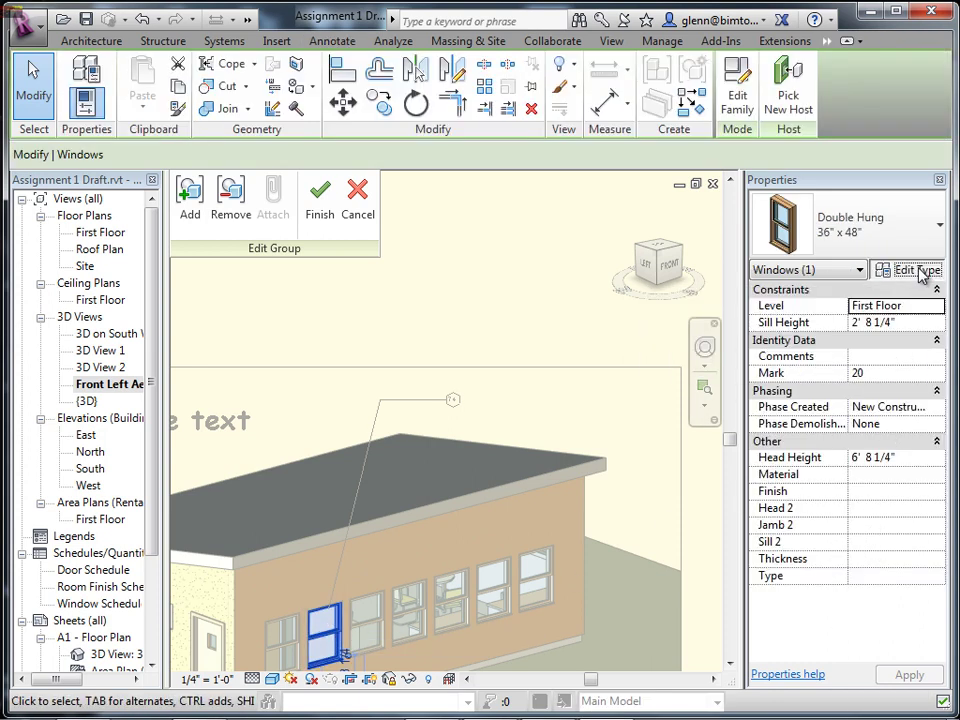
{"action": "scroll", "coordinate": [868, 410], "scroll_direction": "down", "scroll_amount": 3}
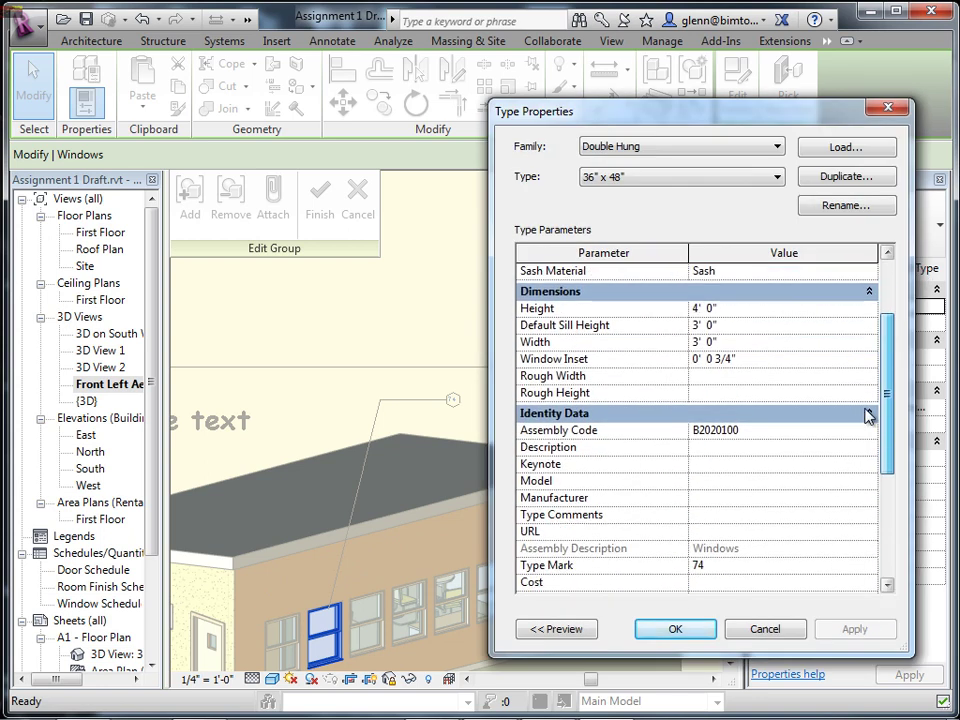
{"action": "left_click", "coordinate": [697, 494]}
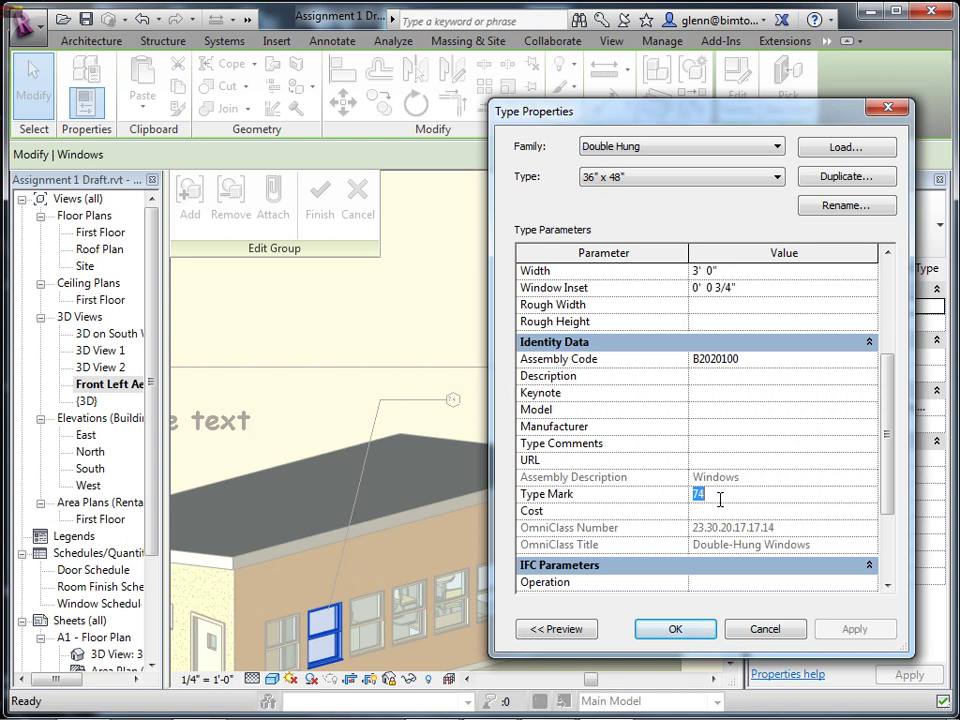
{"action": "type", "text": "A"}
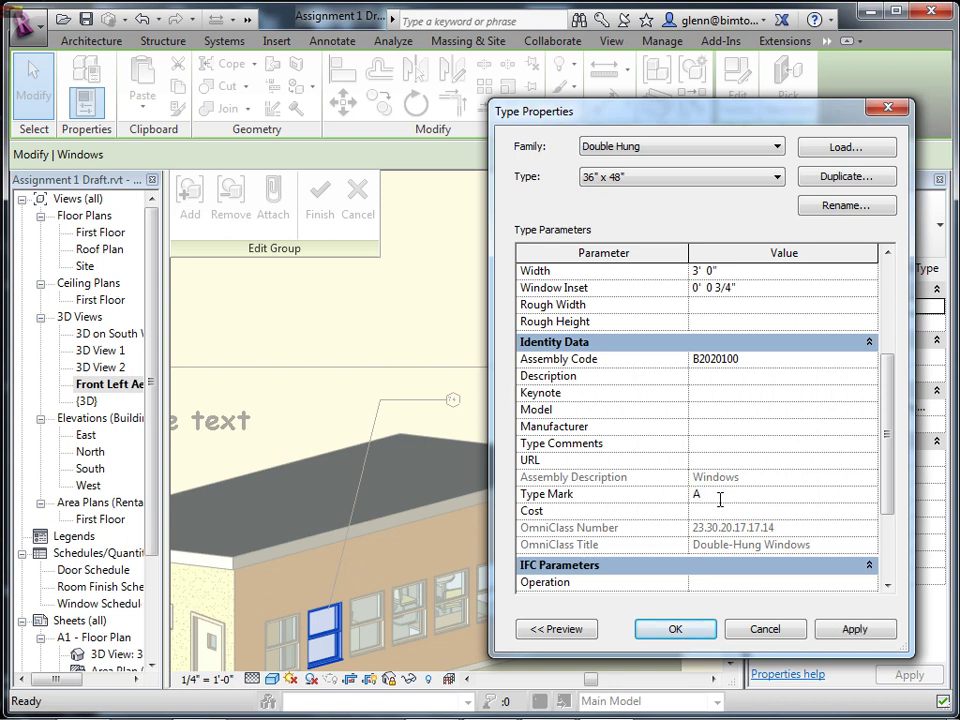
{"action": "left_click", "coordinate": [673, 629]}
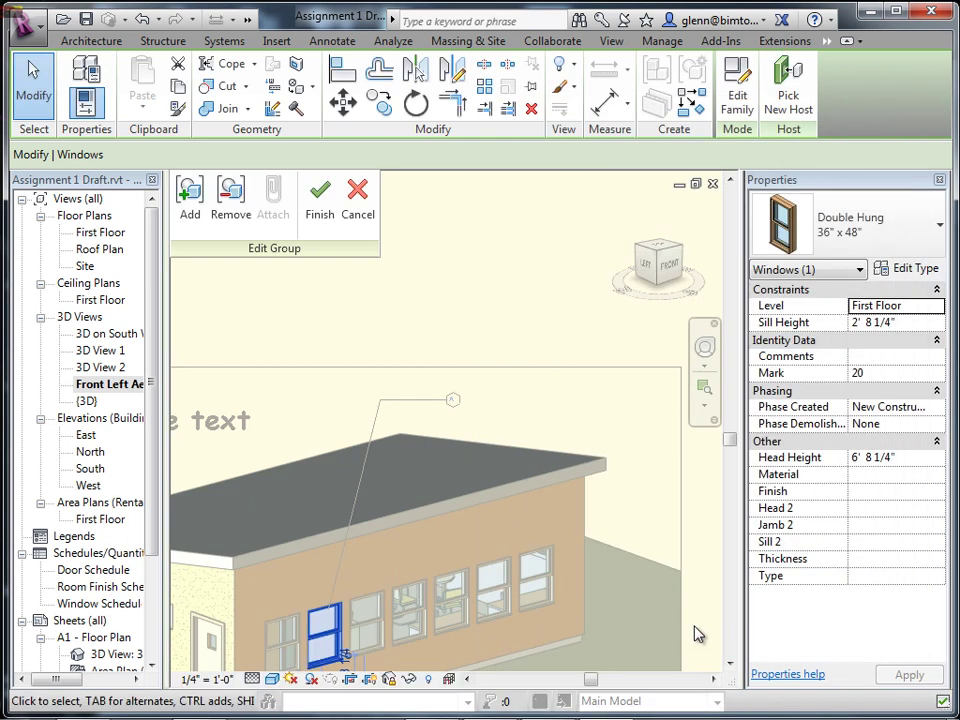
{"action": "left_click", "coordinate": [321, 205]}
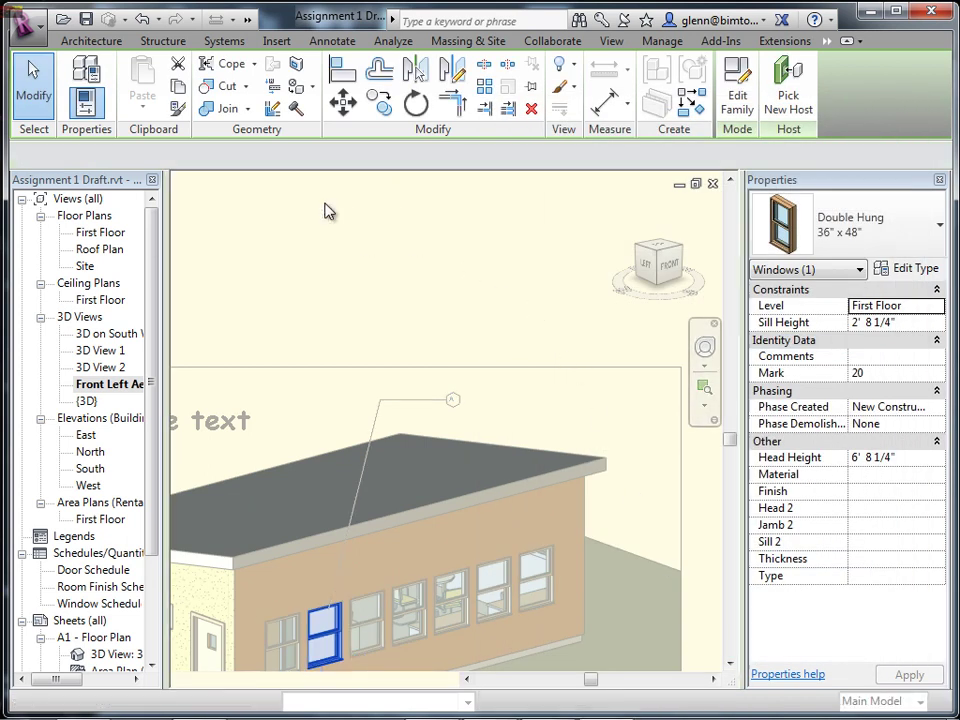
{"action": "left_click", "coordinate": [366, 266]}
{"action": "scroll", "coordinate": [447, 435], "scroll_direction": "up", "scroll_amount": 5}
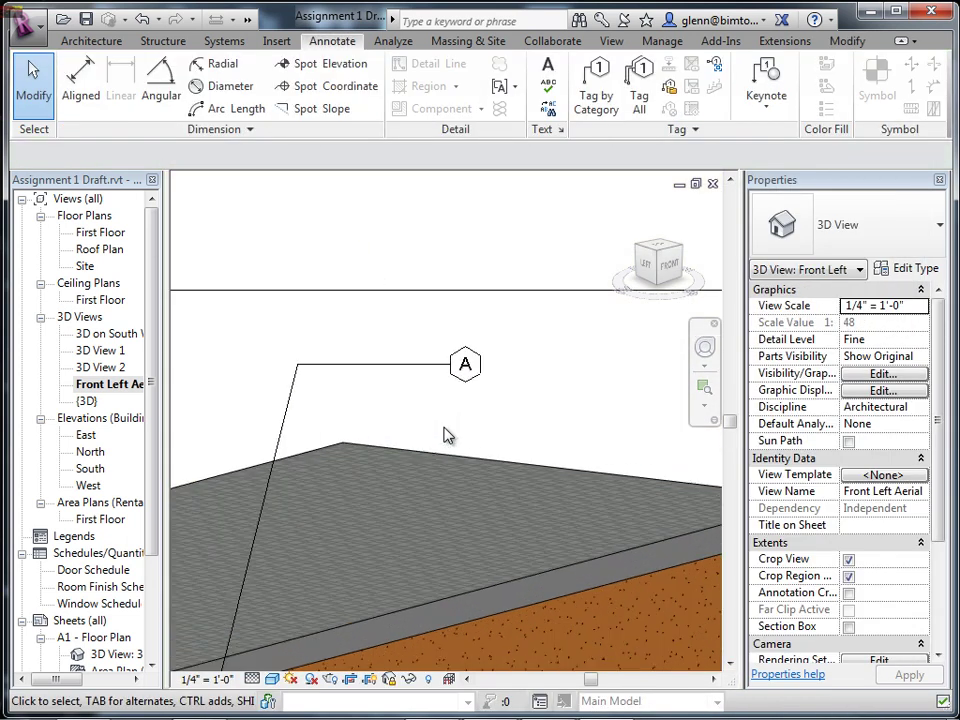
{"action": "scroll", "coordinate": [447, 435], "scroll_direction": "up", "scroll_amount": 2}
{"action": "scroll", "coordinate": [447, 435], "scroll_direction": "down", "scroll_amount": 6}
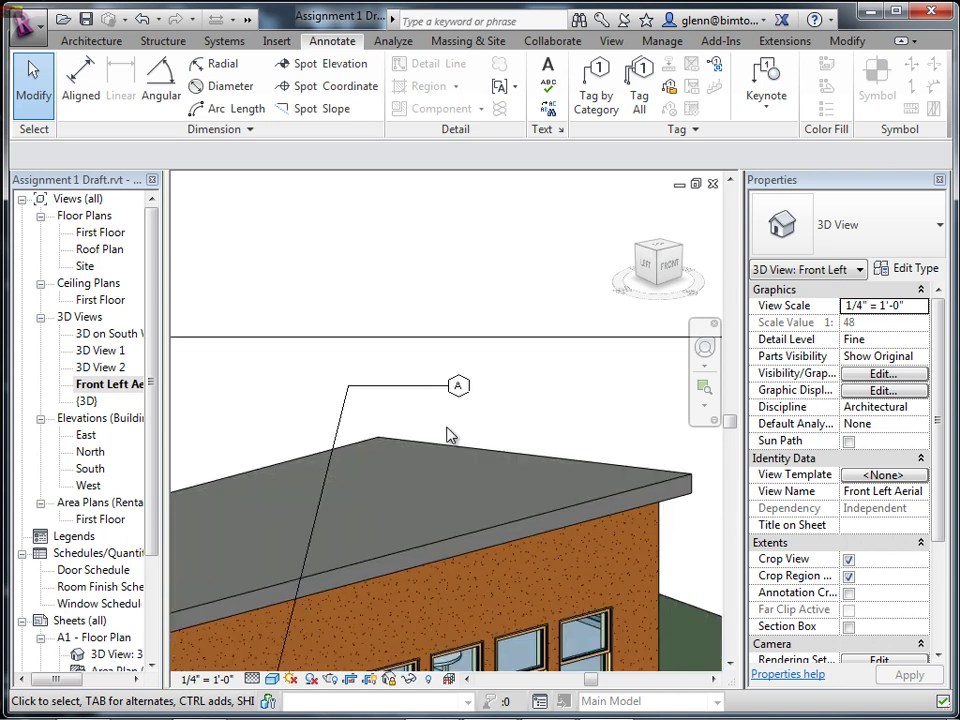
Tag the fifth window of the front wall by category, placing its tag above the roof beside the first tag.
{"action": "left_click", "coordinate": [596, 92]}
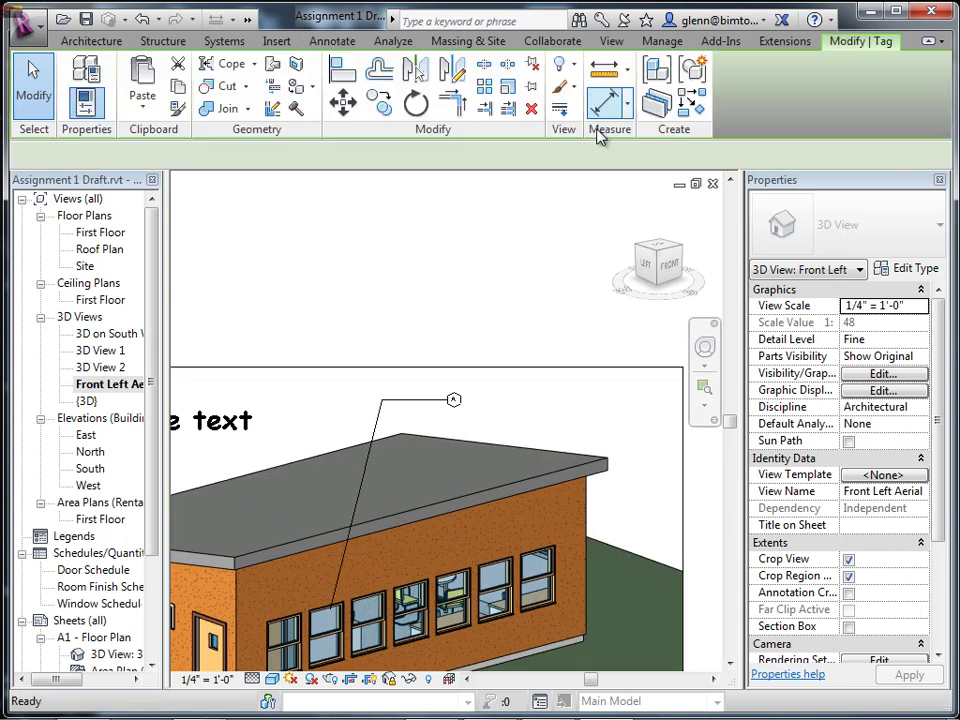
{"action": "left_click", "coordinate": [462, 578]}
{"action": "left_click", "coordinate": [520, 412]}
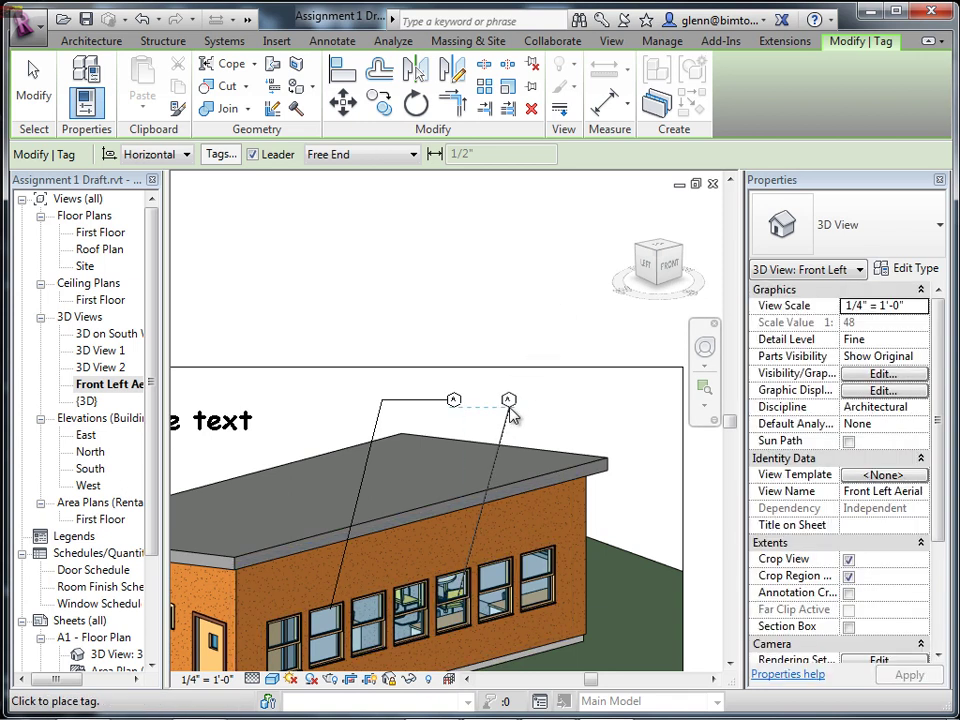
{"action": "left_click", "coordinate": [540, 411]}
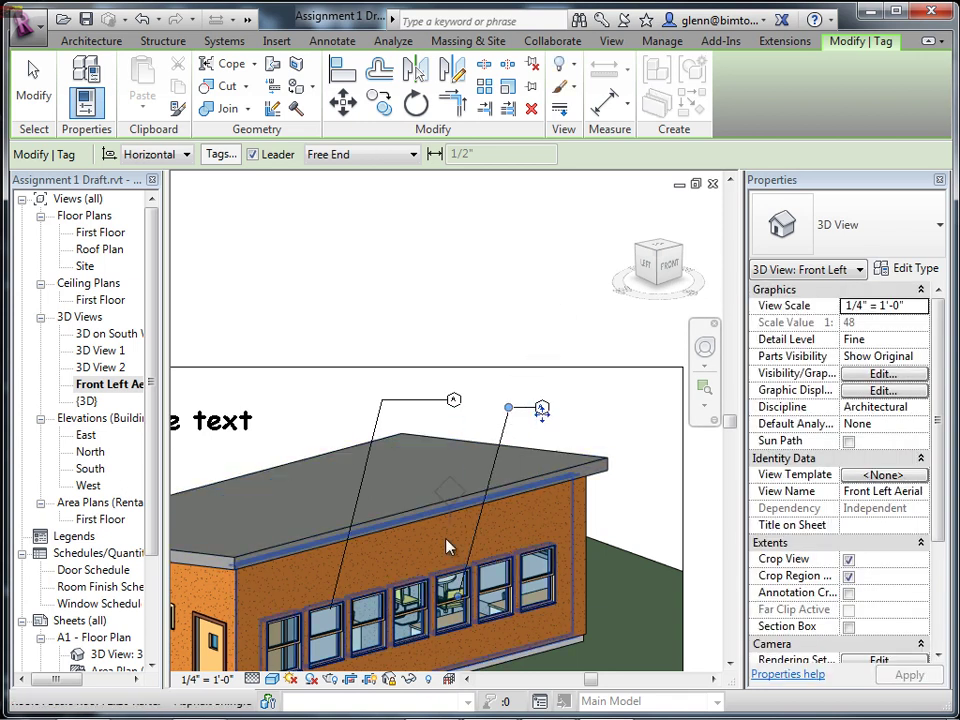
{"action": "scroll", "coordinate": [393, 578], "scroll_direction": "down", "scroll_amount": 1}
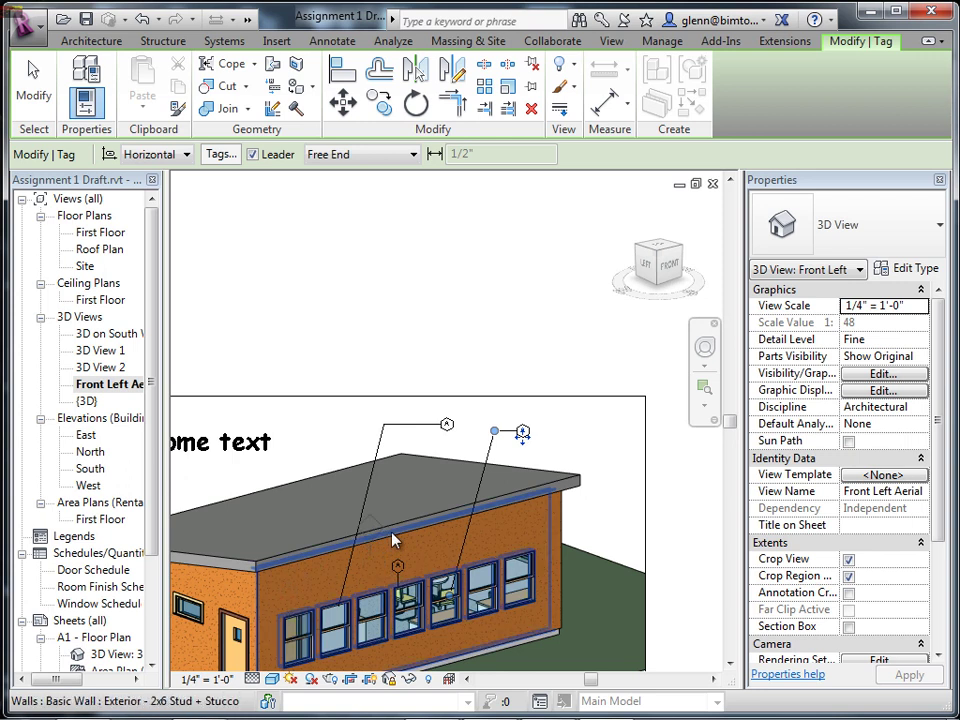
{"action": "left_click", "coordinate": [38, 98]}
{"action": "scroll", "coordinate": [551, 446], "scroll_direction": "up", "scroll_amount": 3}
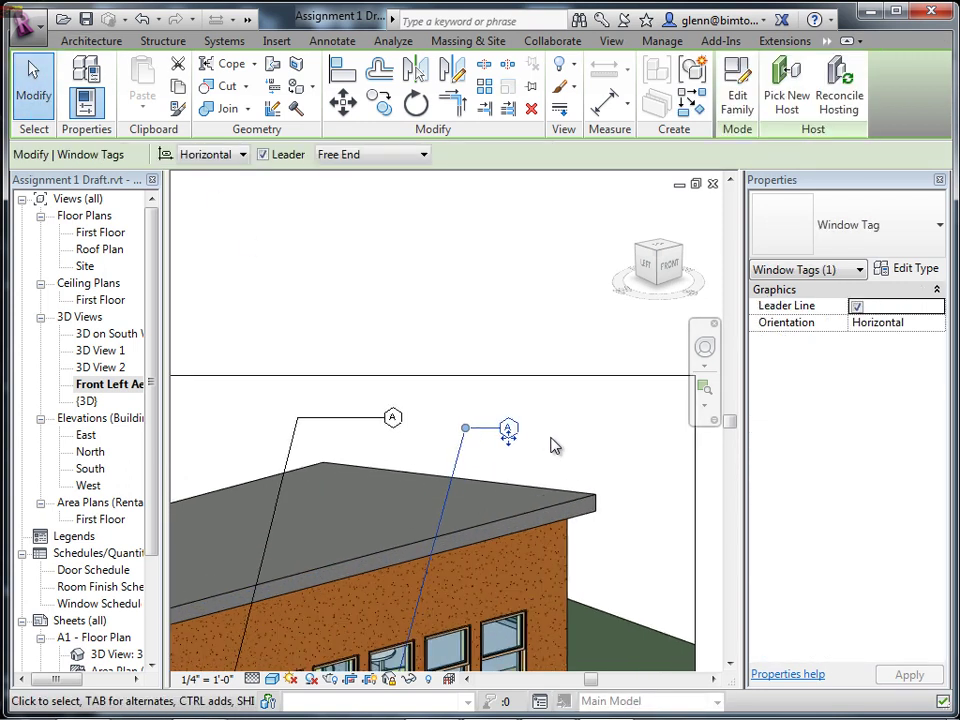
{"action": "left_click", "coordinate": [557, 453]}
{"action": "scroll", "coordinate": [529, 467], "scroll_direction": "down", "scroll_amount": 1}
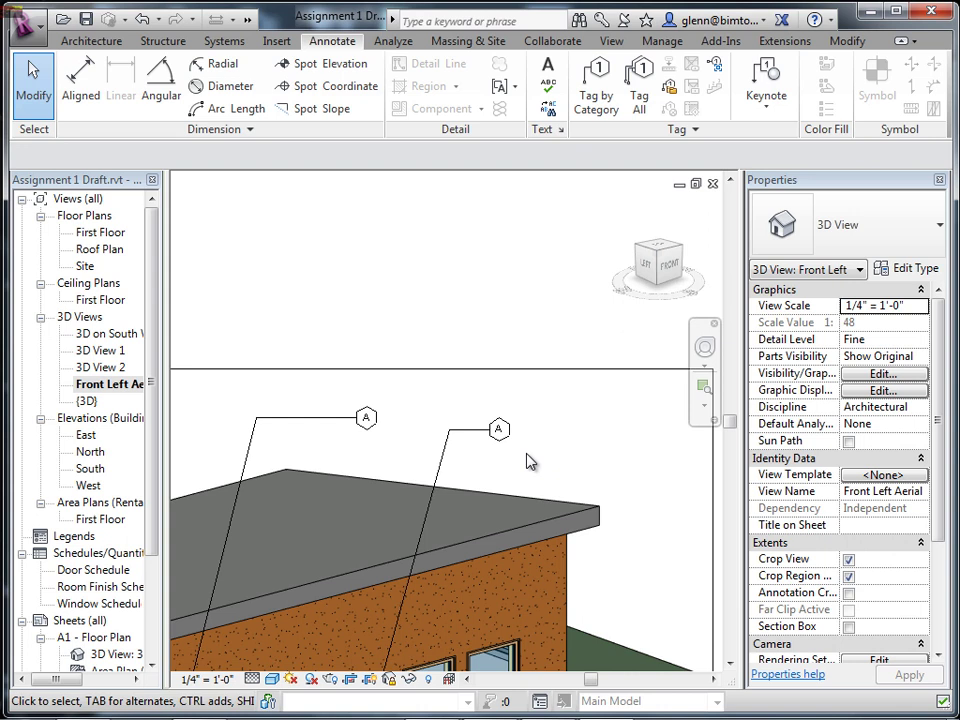
Change the window type mark to B directly in the fifth window's tag and accept the type parameter change.
{"action": "left_click", "coordinate": [499, 432]}
{"action": "left_click", "coordinate": [499, 432]}
{"action": "type", "text": "A"}
{"action": "left_click_drag", "start_coordinate": [496, 432], "coordinate": [409, 458]}
{"action": "type", "text": "B"}
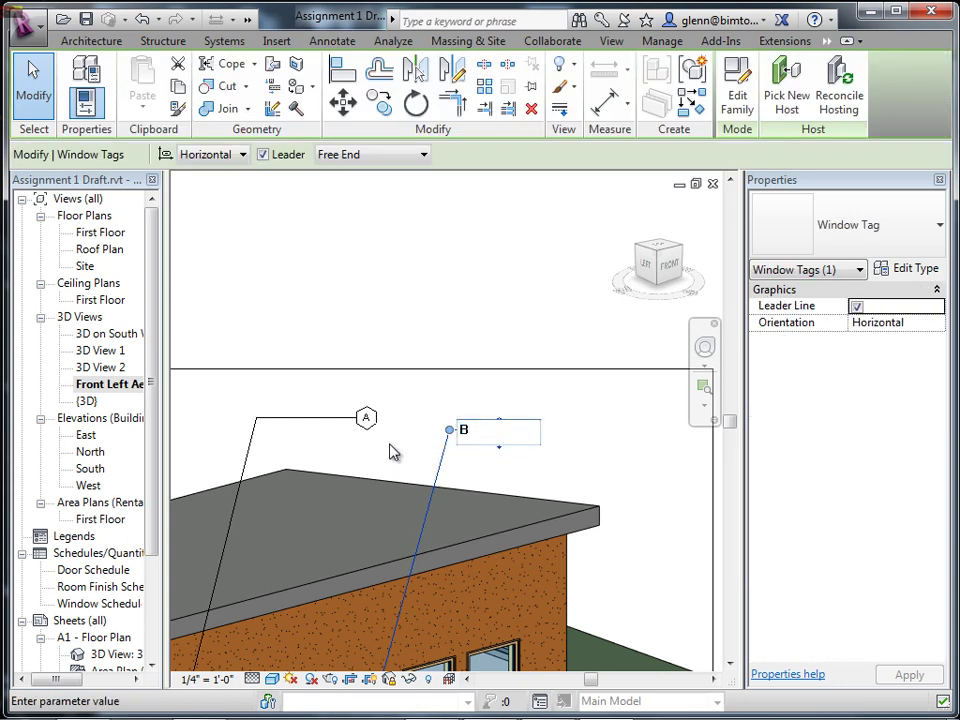
{"action": "key", "text": "Return"}
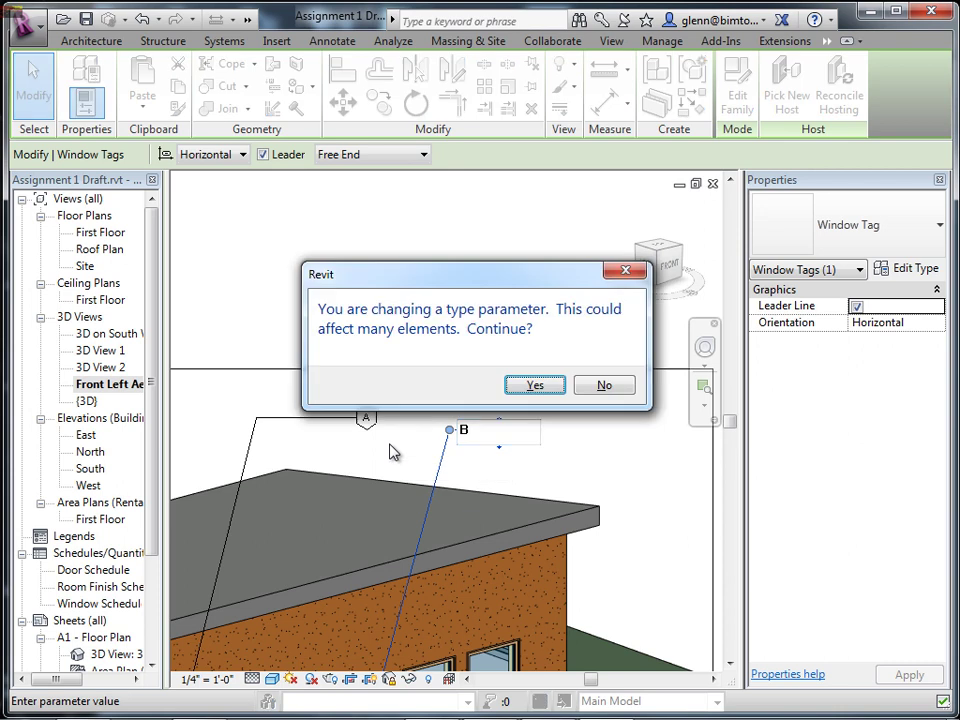
{"action": "left_click", "coordinate": [560, 386]}
{"action": "left_click", "coordinate": [617, 447]}
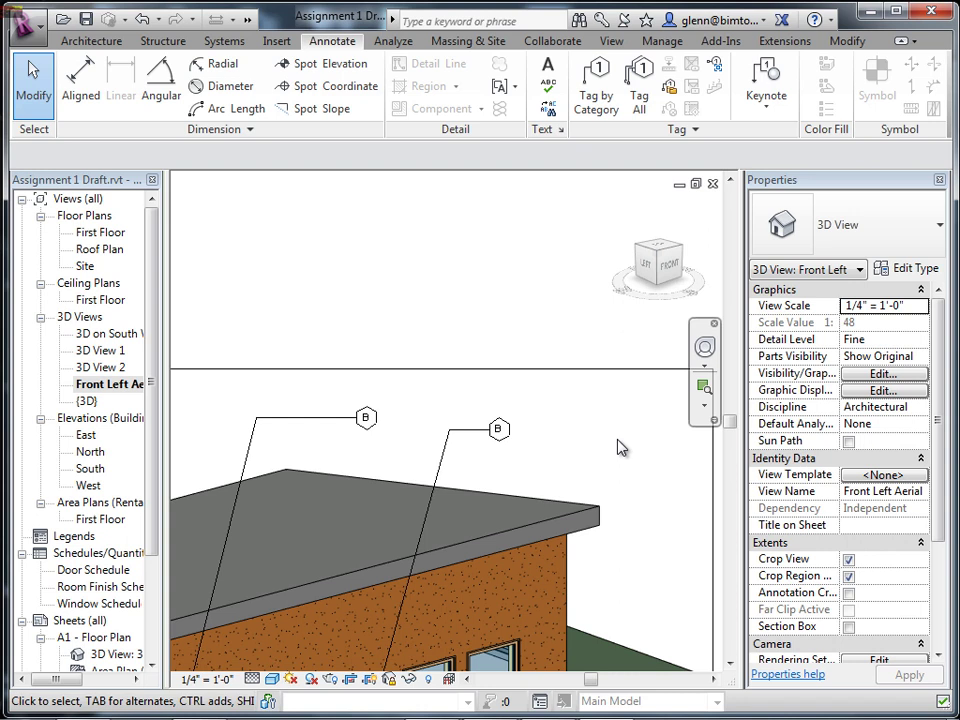
Delete both window tags from the Front Left Aerial view.
{"action": "scroll", "coordinate": [618, 447], "scroll_direction": "down", "scroll_amount": 5}
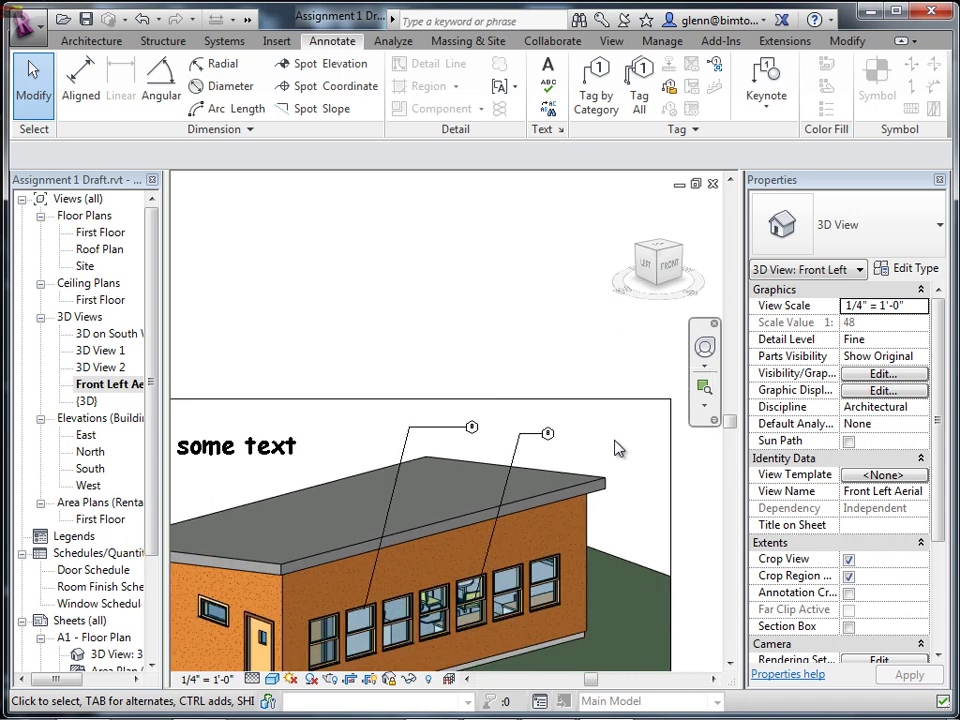
{"action": "left_click", "coordinate": [462, 440]}
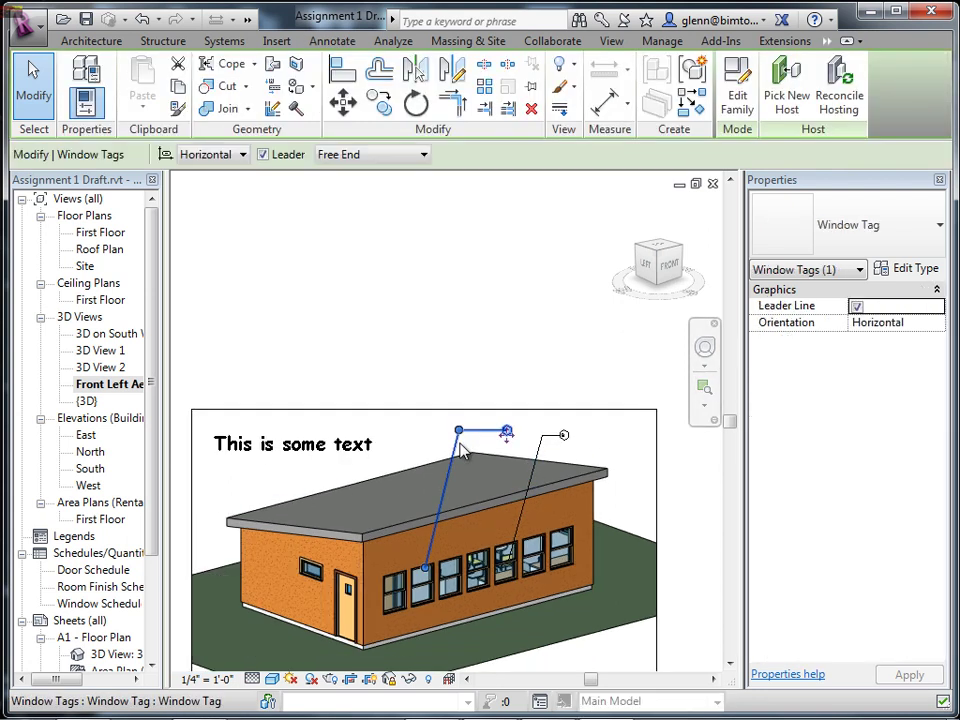
{"action": "key", "text": "Delete"}
{"action": "left_click", "coordinate": [562, 437]}
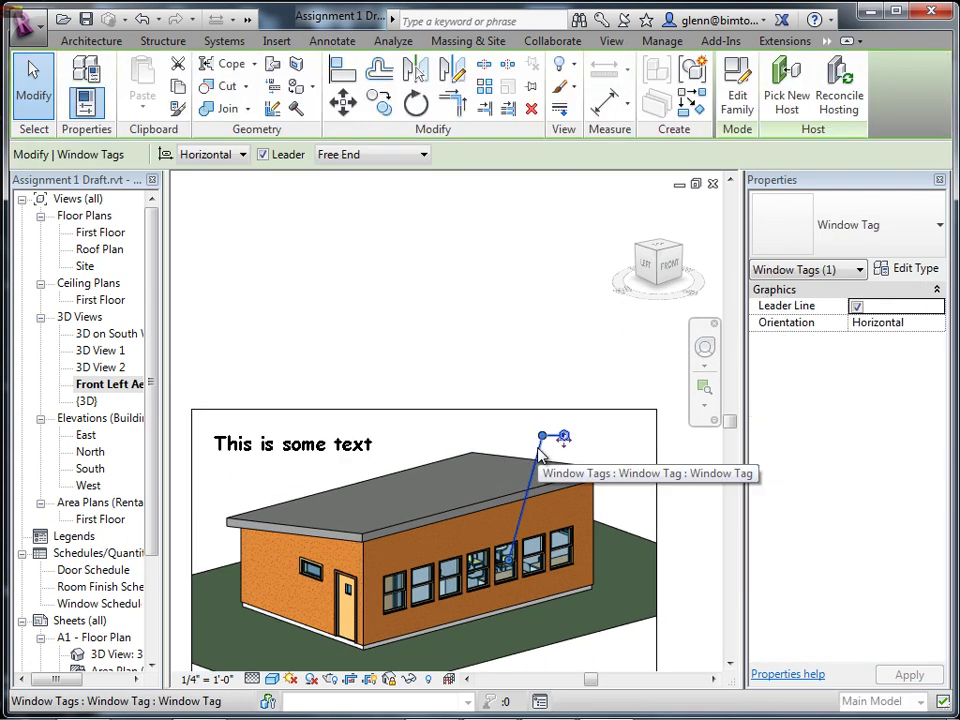
{"action": "key", "text": "Delete"}
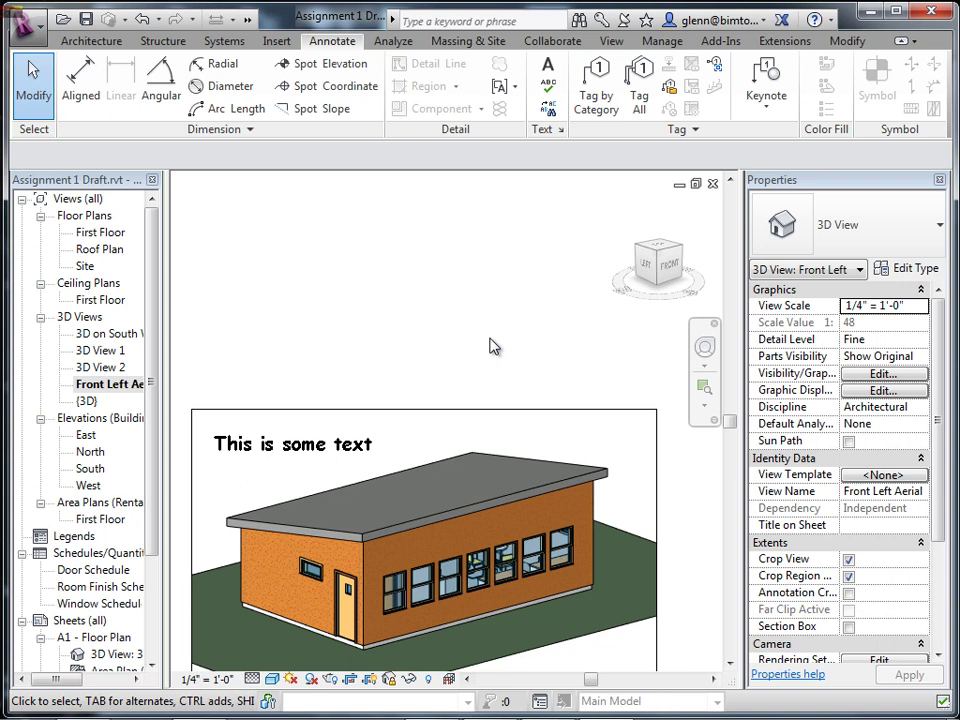
Open the First Floor plan at the building's upper-left exterior wall corner.
{"action": "double_click", "coordinate": [95, 233]}
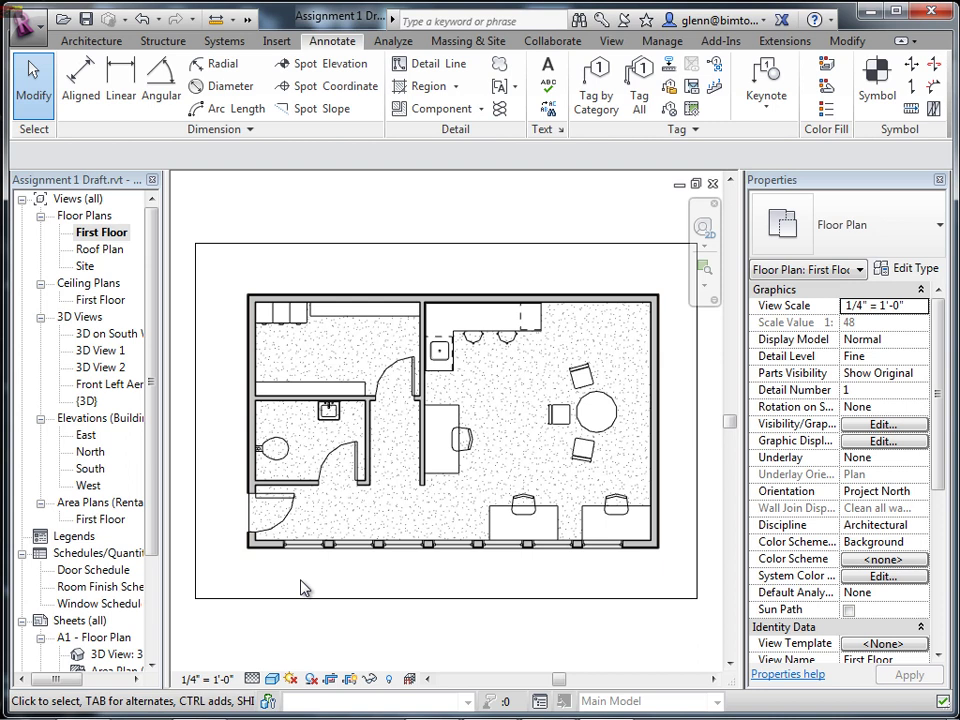
{"action": "scroll", "coordinate": [224, 289], "scroll_direction": "up", "scroll_amount": 1}
{"action": "scroll", "coordinate": [224, 289], "scroll_direction": "up", "scroll_amount": 2}
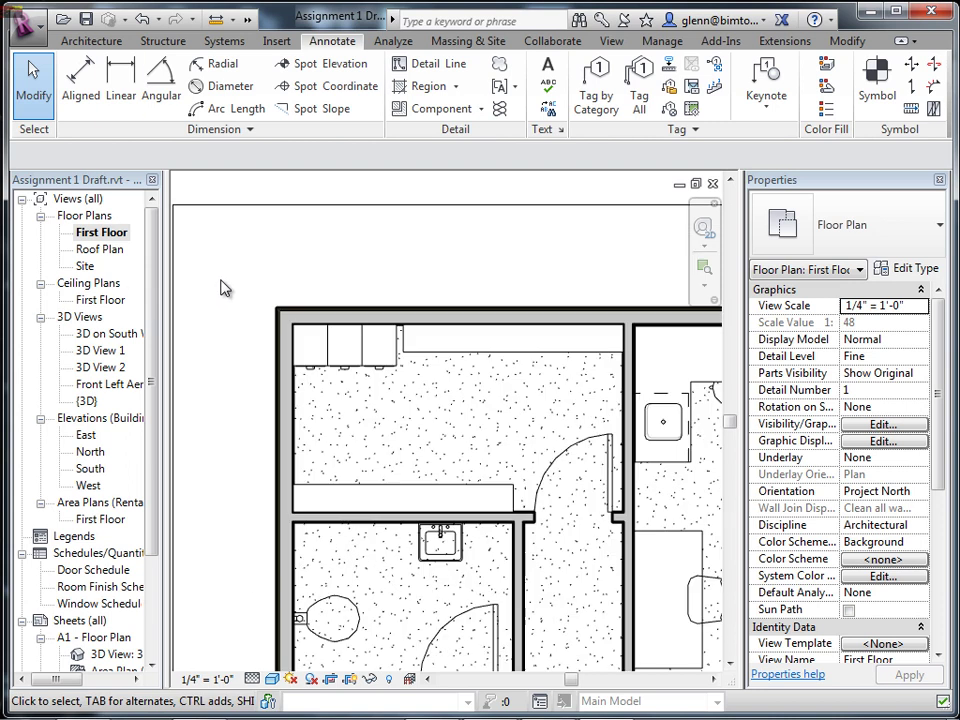
{"action": "scroll", "coordinate": [292, 311], "scroll_direction": "up", "scroll_amount": 1}
{"action": "scroll", "coordinate": [292, 311], "scroll_direction": "up", "scroll_amount": 1}
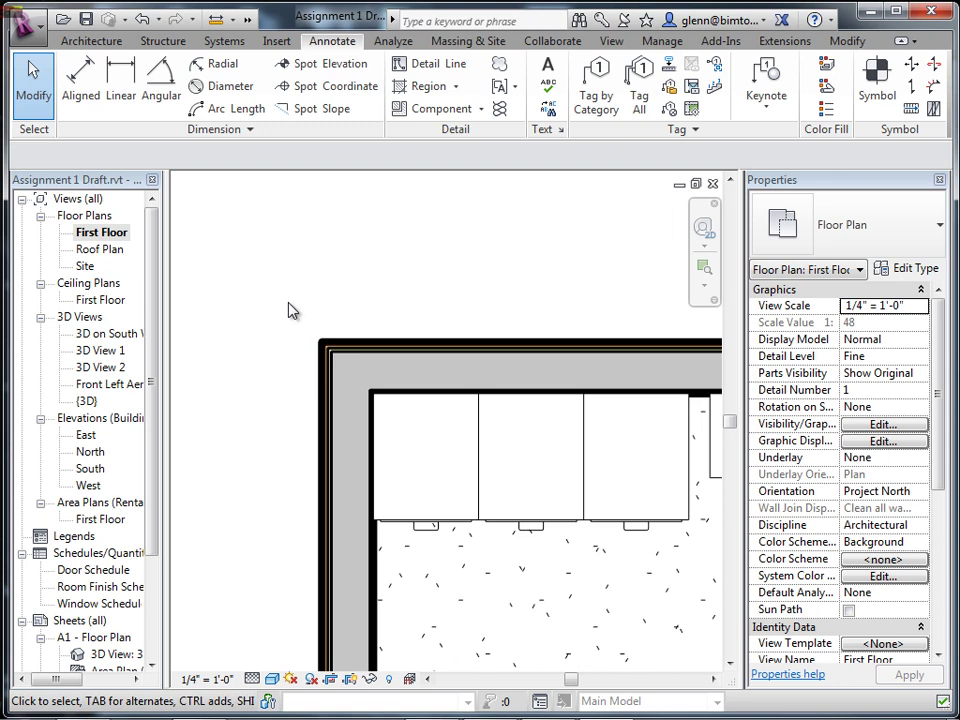
Toggle Thin Lines on and off to compare the line weights at the exterior wall corner.
{"action": "left_click", "coordinate": [612, 41]}
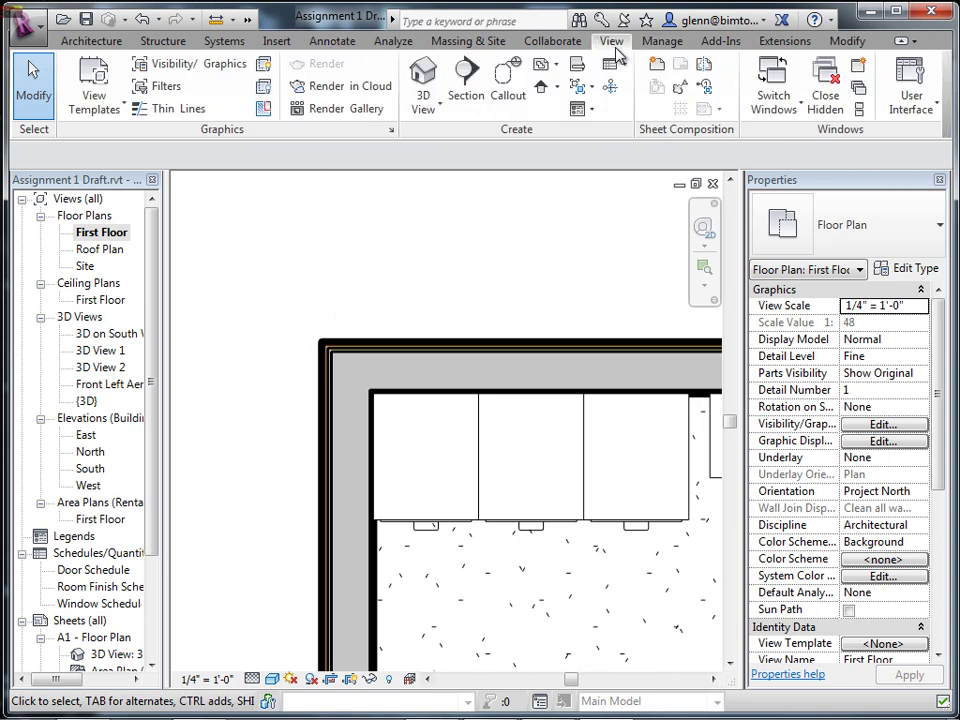
{"action": "left_click", "coordinate": [165, 109]}
{"action": "left_click", "coordinate": [165, 109]}
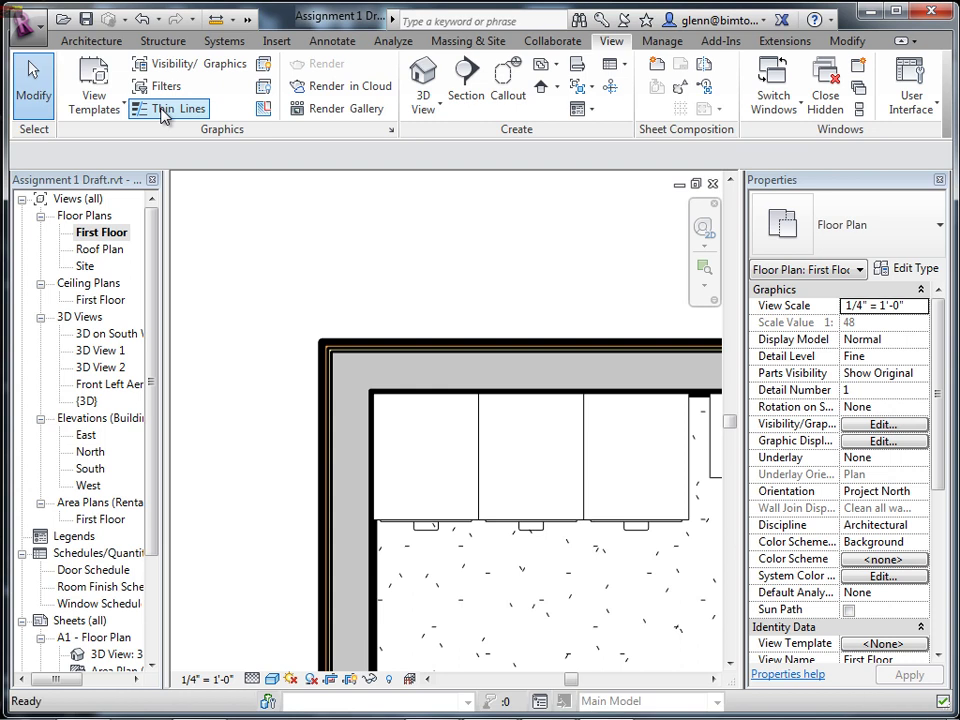
{"action": "left_click", "coordinate": [165, 109]}
{"action": "left_click", "coordinate": [162, 110]}
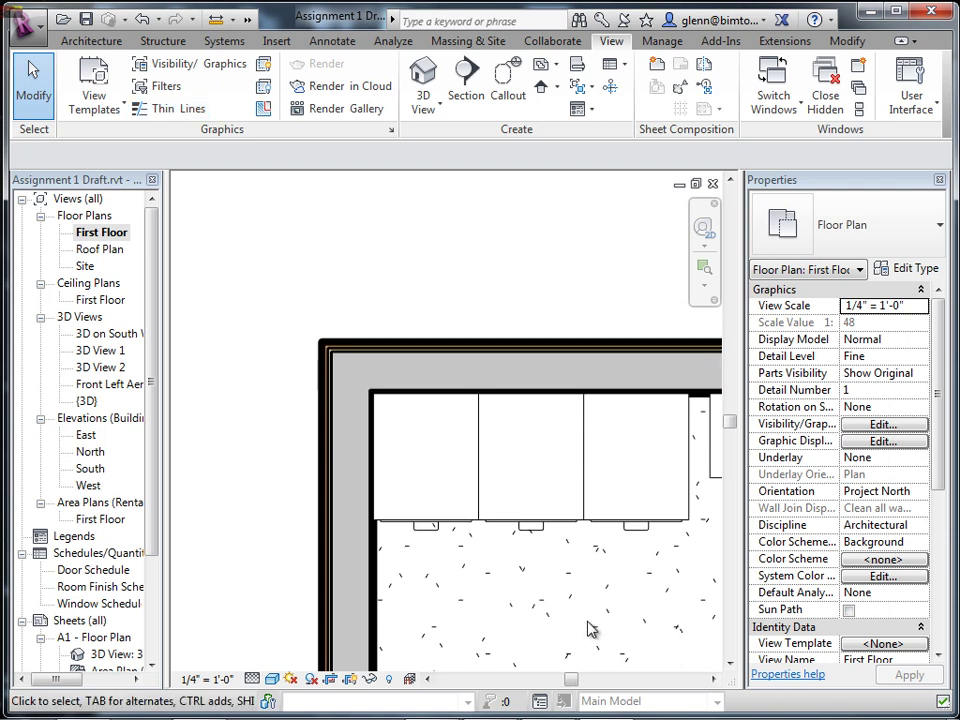
{"action": "scroll", "coordinate": [398, 505], "scroll_direction": "down", "scroll_amount": 5}
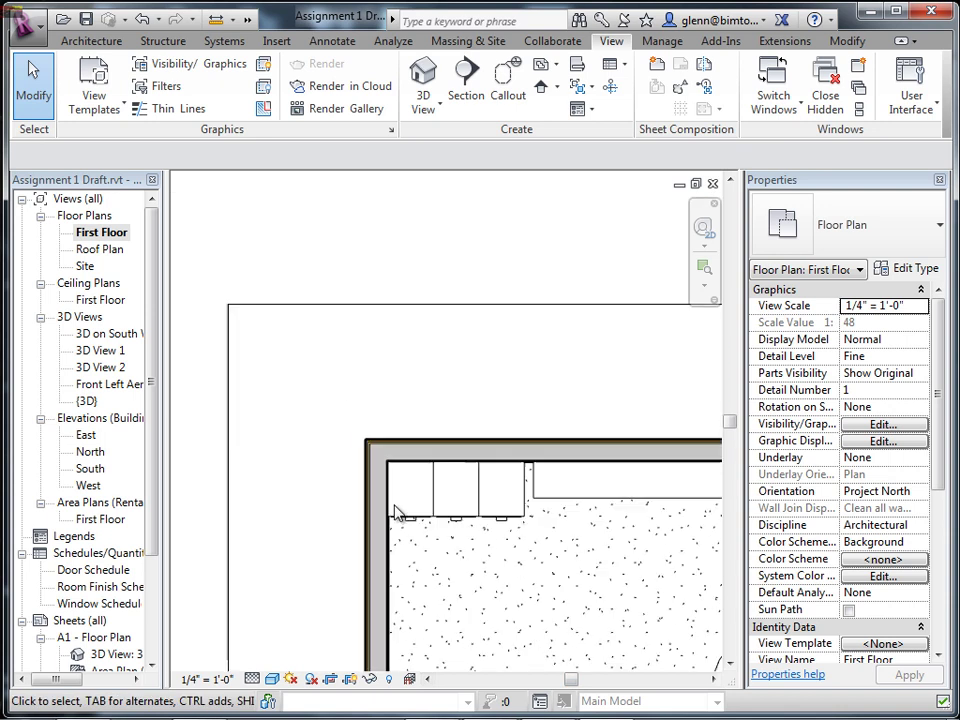
{"action": "scroll", "coordinate": [398, 500], "scroll_direction": "down", "scroll_amount": 3}
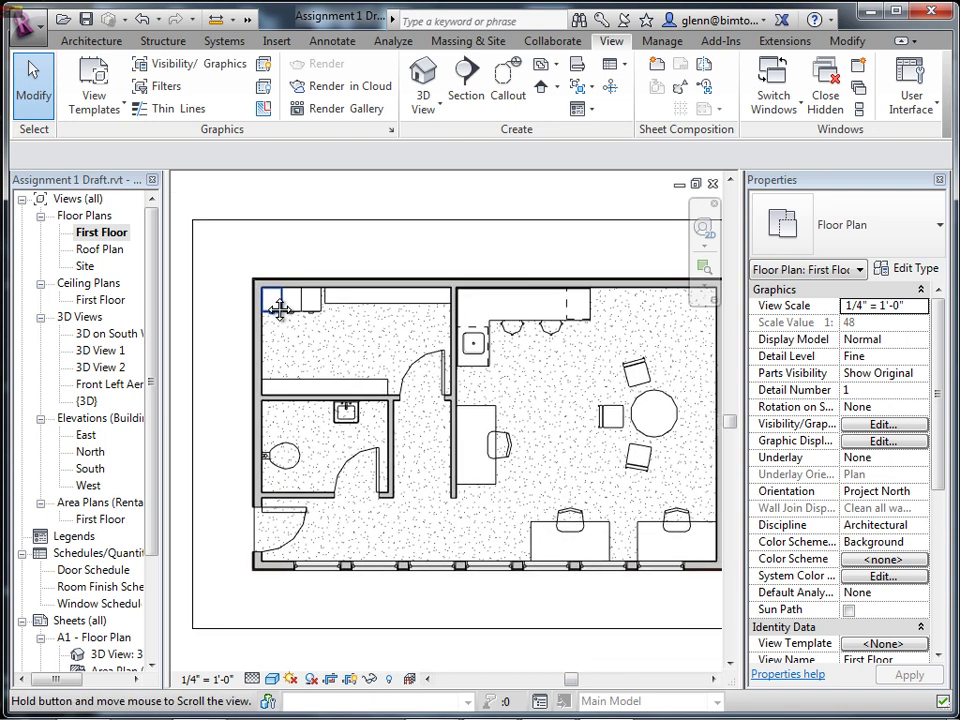
{"action": "scroll", "coordinate": [255, 293], "scroll_direction": "up", "scroll_amount": 1}
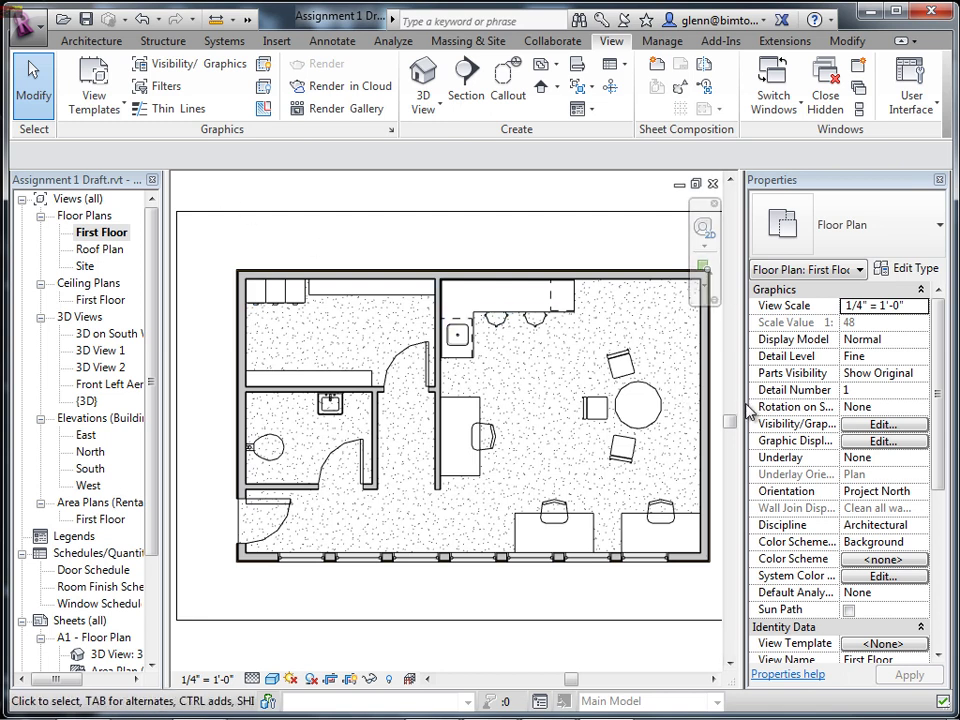
{"action": "left_click_drag", "start_coordinate": [746, 400], "coordinate": [763, 396]}
{"action": "scroll", "coordinate": [477, 299], "scroll_direction": "up", "scroll_amount": 2}
{"action": "middle_click_drag", "start_coordinate": [477, 299], "coordinate": [469, 306]}
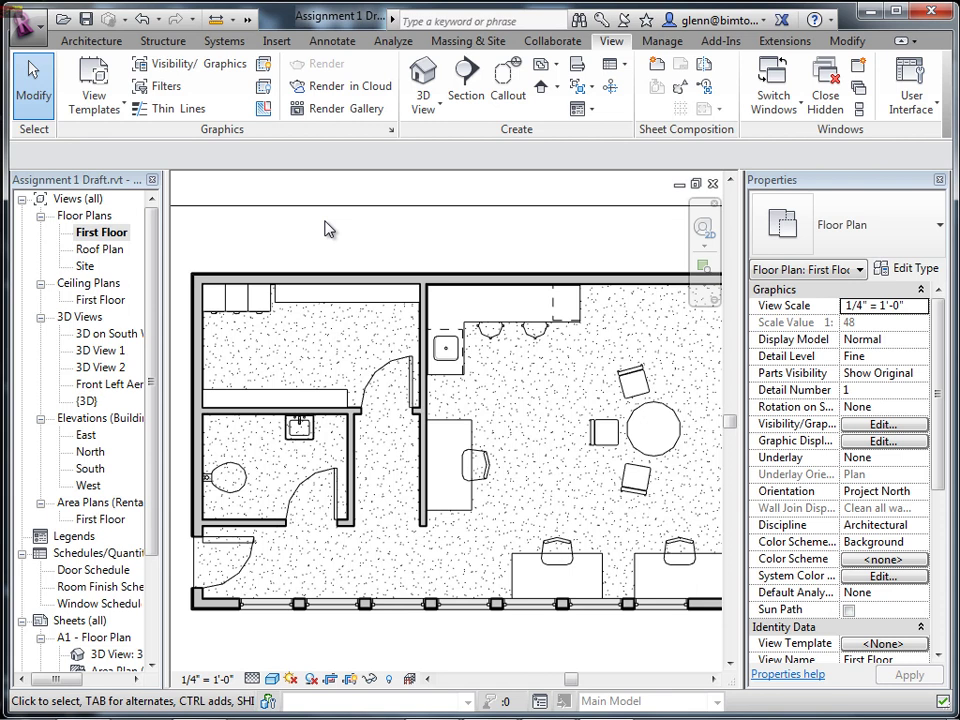
{"action": "scroll", "coordinate": [325, 229], "scroll_direction": "down", "scroll_amount": 1}
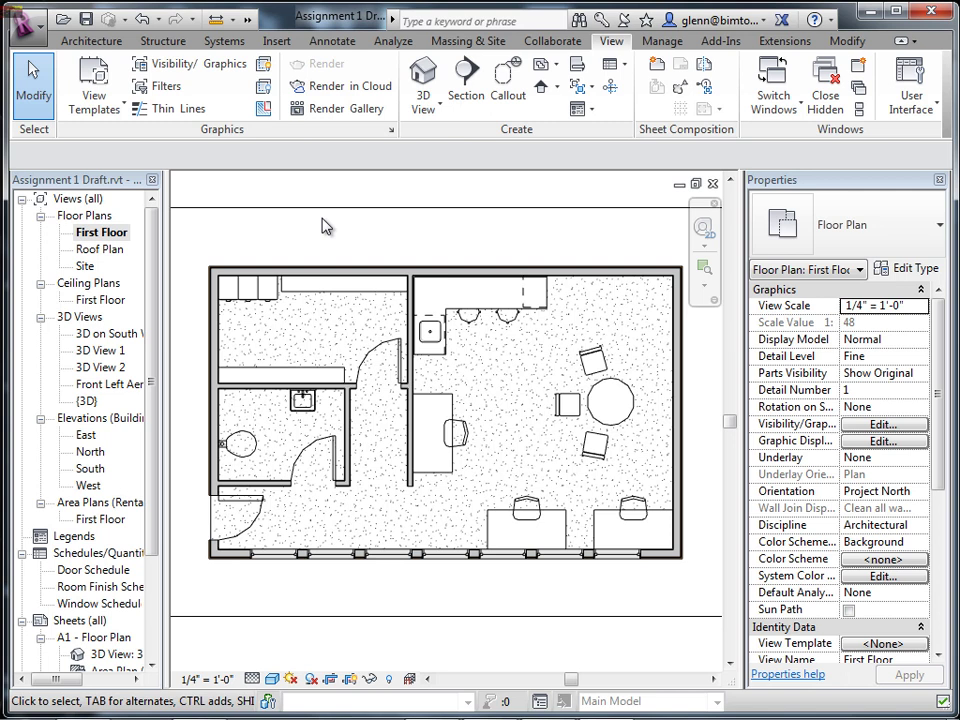
Start an Aligned dimension that references Faces of core, and turn on Thin Lines to distinguish the exterior wall's layers.
{"action": "left_click", "coordinate": [323, 44]}
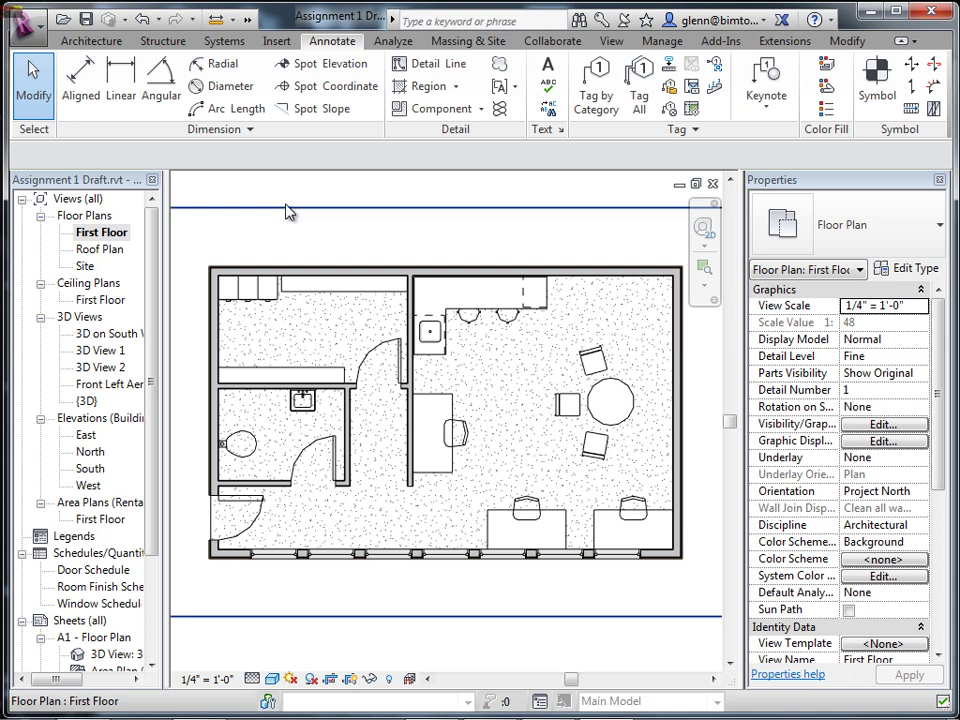
{"action": "left_click", "coordinate": [82, 90]}
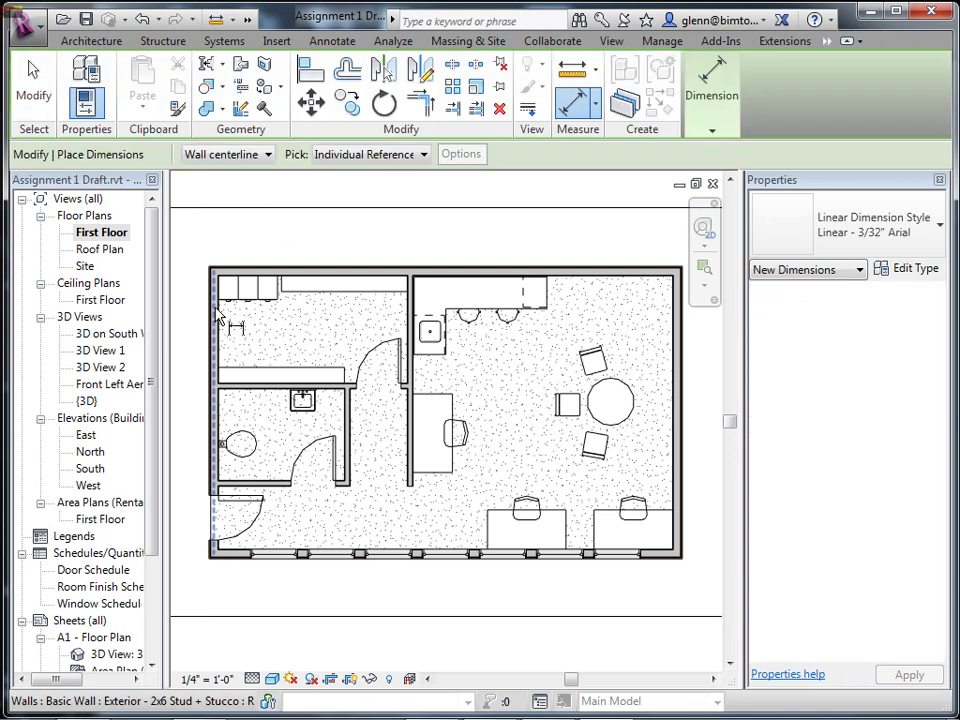
{"action": "left_click", "coordinate": [266, 158]}
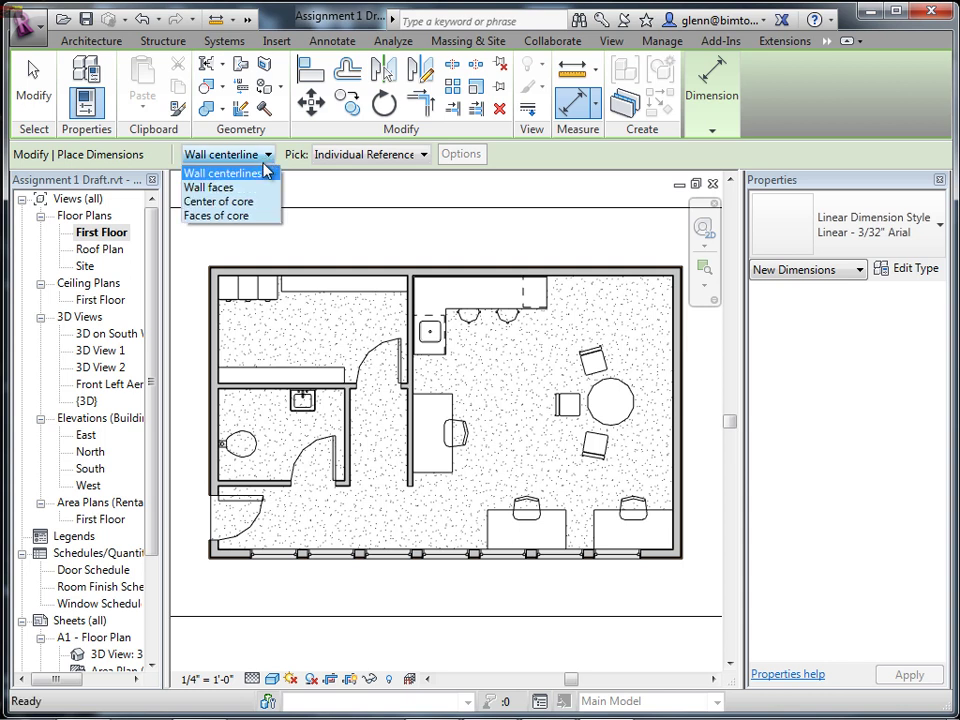
{"action": "left_click", "coordinate": [243, 225]}
{"action": "scroll", "coordinate": [209, 290], "scroll_direction": "up", "scroll_amount": 3}
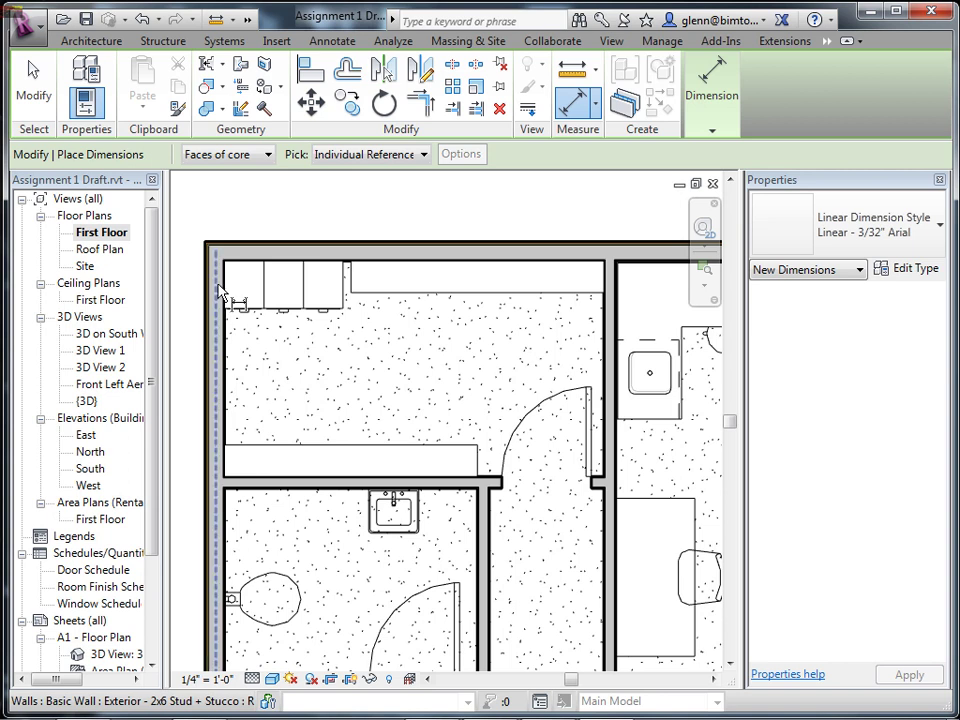
{"action": "scroll", "coordinate": [212, 292], "scroll_direction": "up", "scroll_amount": 3}
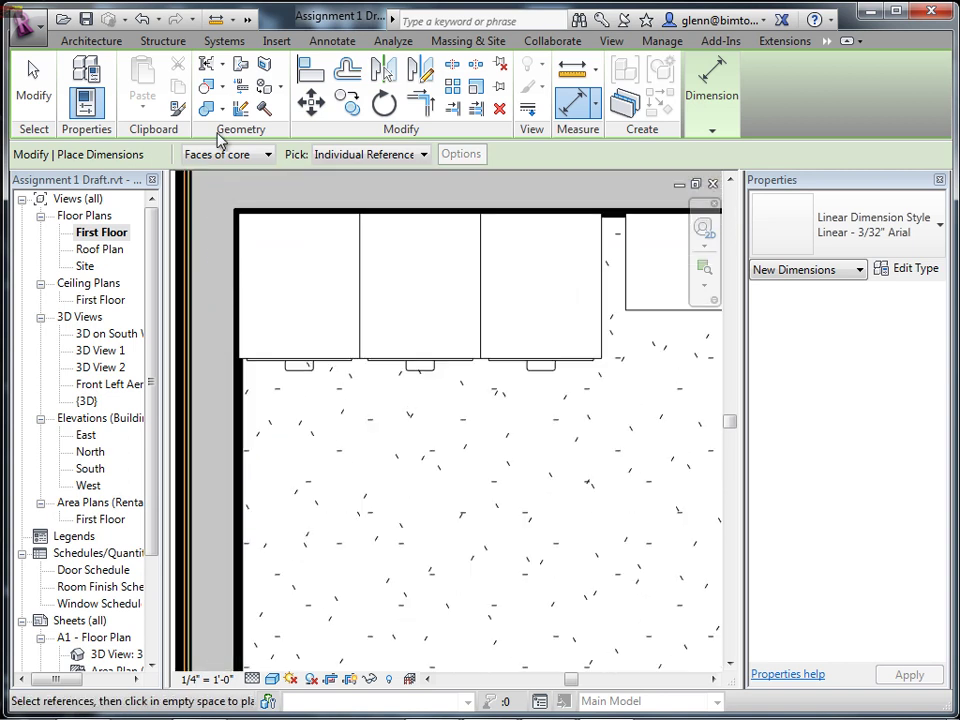
{"action": "left_click", "coordinate": [611, 40]}
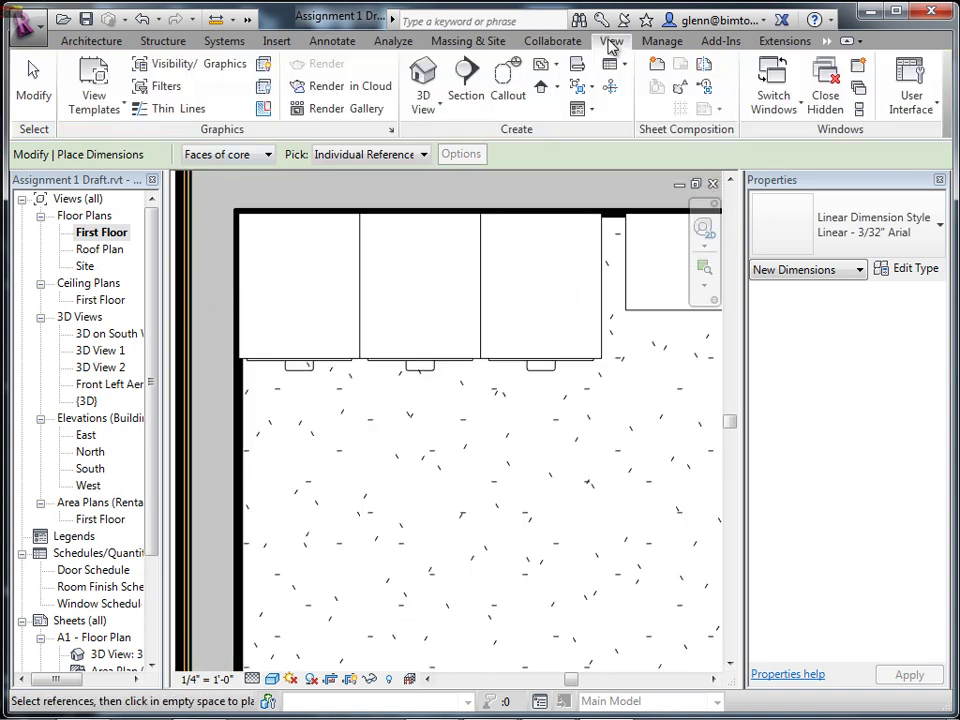
{"action": "left_click", "coordinate": [196, 116]}
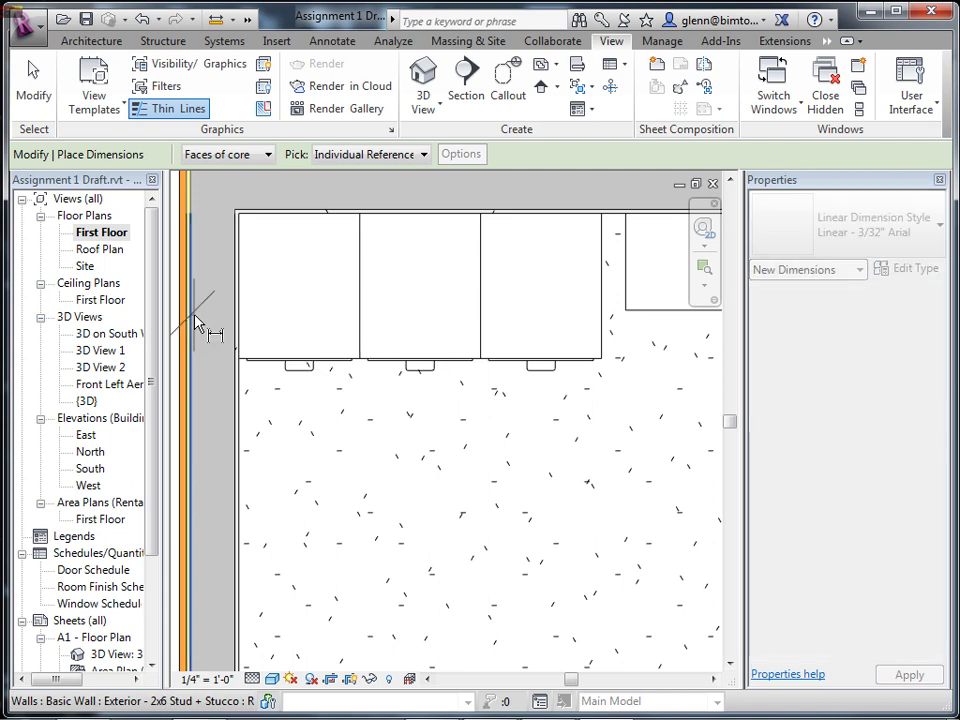
Dimension the building's overall length between the outer core faces of the left and right exterior walls, placing it above the plan.
{"action": "scroll", "coordinate": [276, 404], "scroll_direction": "down", "scroll_amount": 4}
{"action": "scroll", "coordinate": [279, 400], "scroll_direction": "up", "scroll_amount": 2}
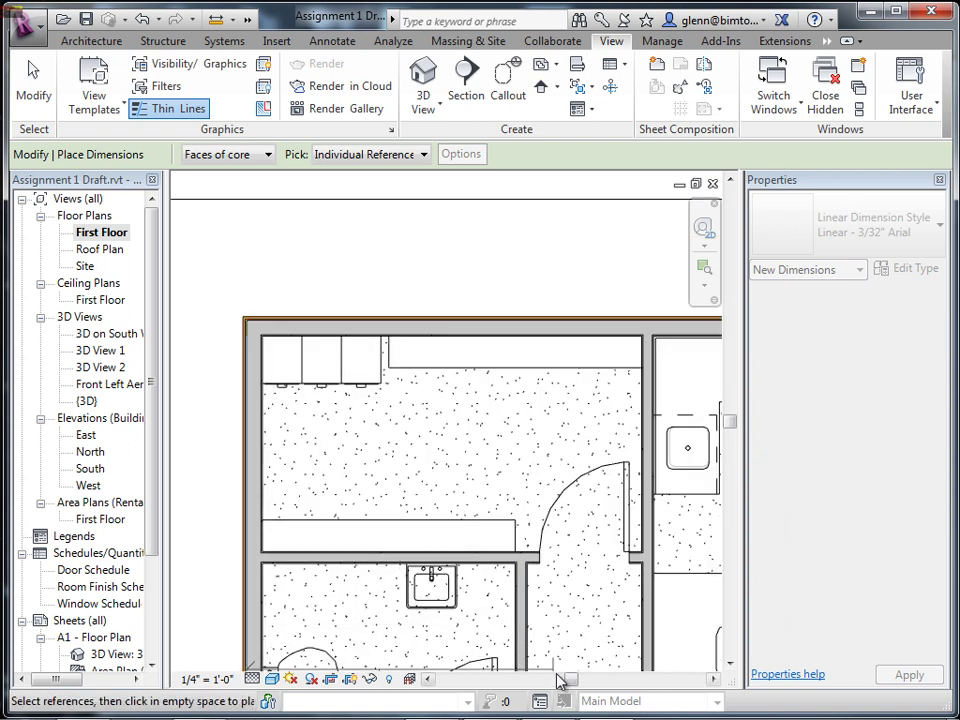
{"action": "left_click_drag", "start_coordinate": [570, 681], "coordinate": [654, 677]}
{"action": "scroll", "coordinate": [640, 380], "scroll_direction": "up", "scroll_amount": 2}
{"action": "scroll", "coordinate": [640, 380], "scroll_direction": "up", "scroll_amount": 3}
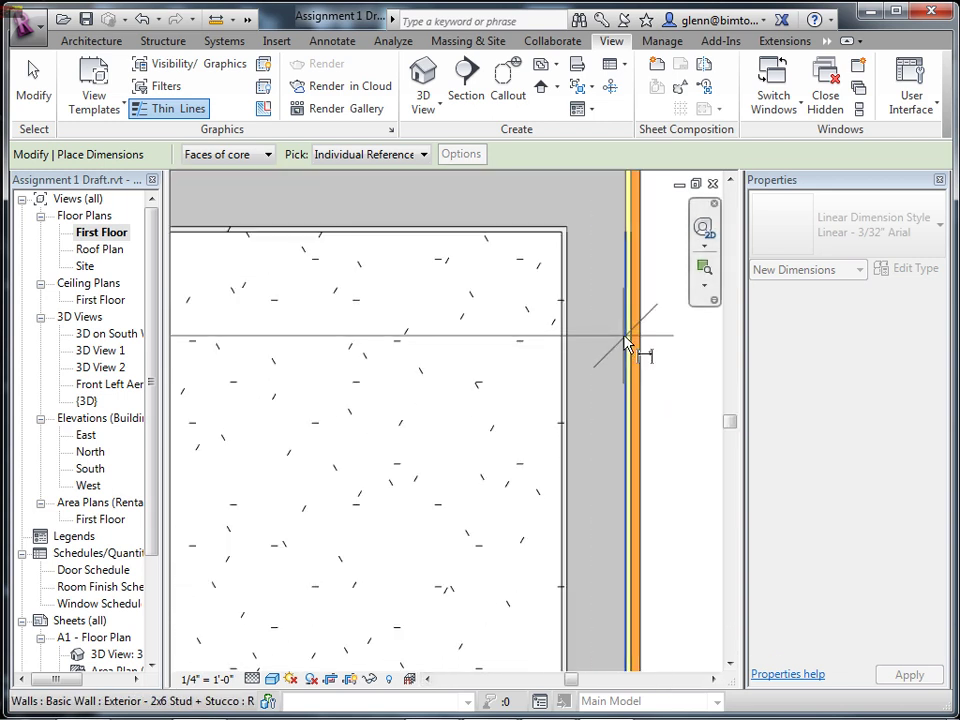
{"action": "scroll", "coordinate": [561, 388], "scroll_direction": "down", "scroll_amount": 1}
{"action": "scroll", "coordinate": [555, 395], "scroll_direction": "down", "scroll_amount": 1}
{"action": "scroll", "coordinate": [560, 410], "scroll_direction": "down", "scroll_amount": 3}
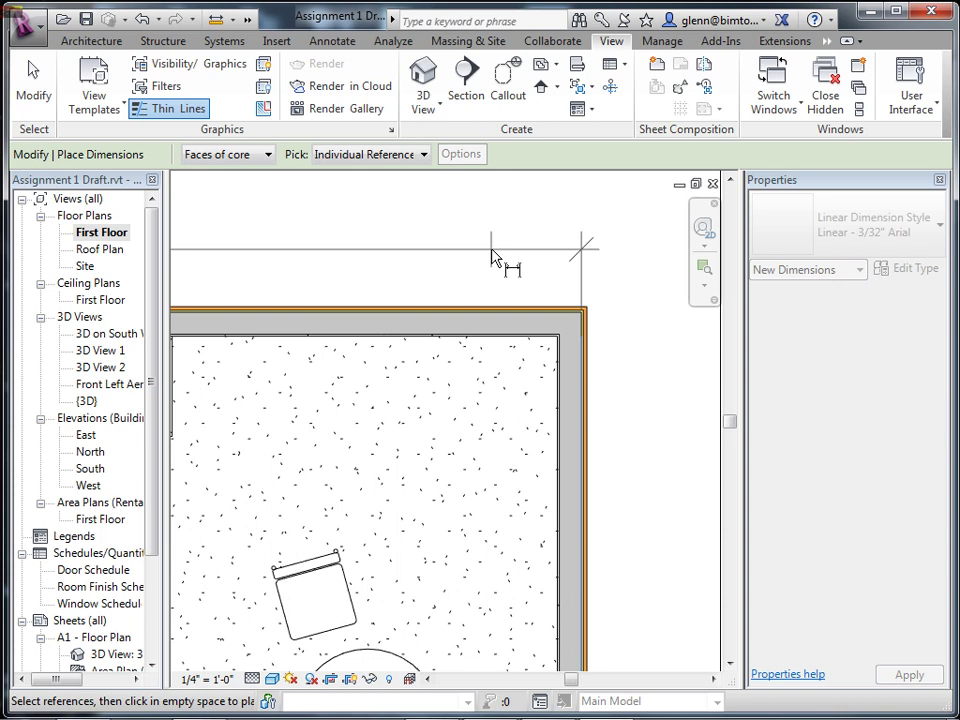
{"action": "scroll", "coordinate": [491, 255], "scroll_direction": "down", "scroll_amount": 5}
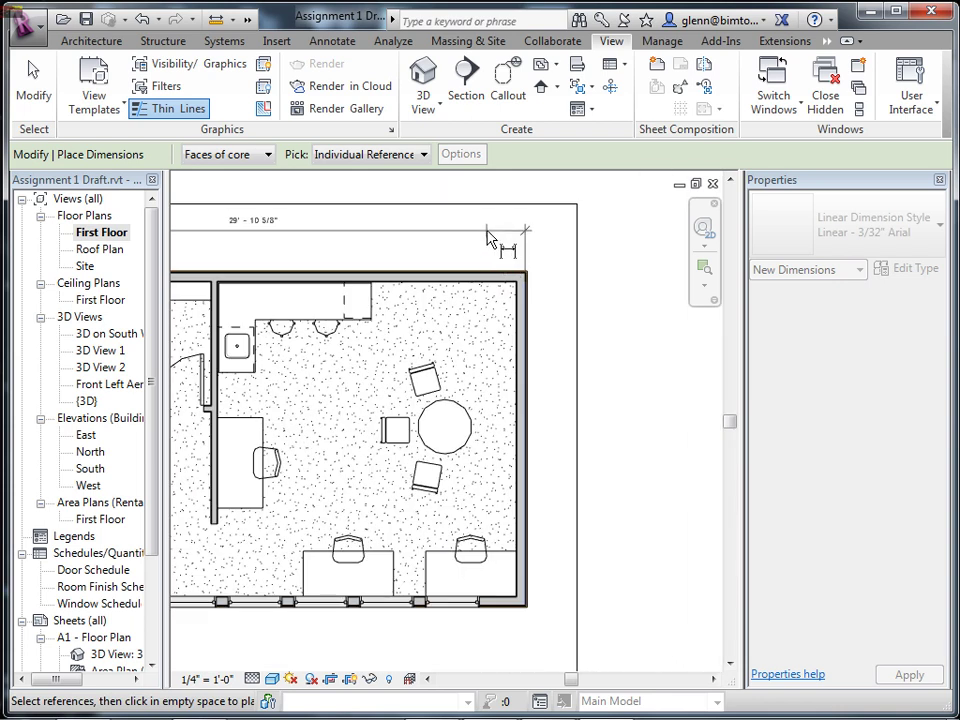
{"action": "left_click", "coordinate": [490, 240]}
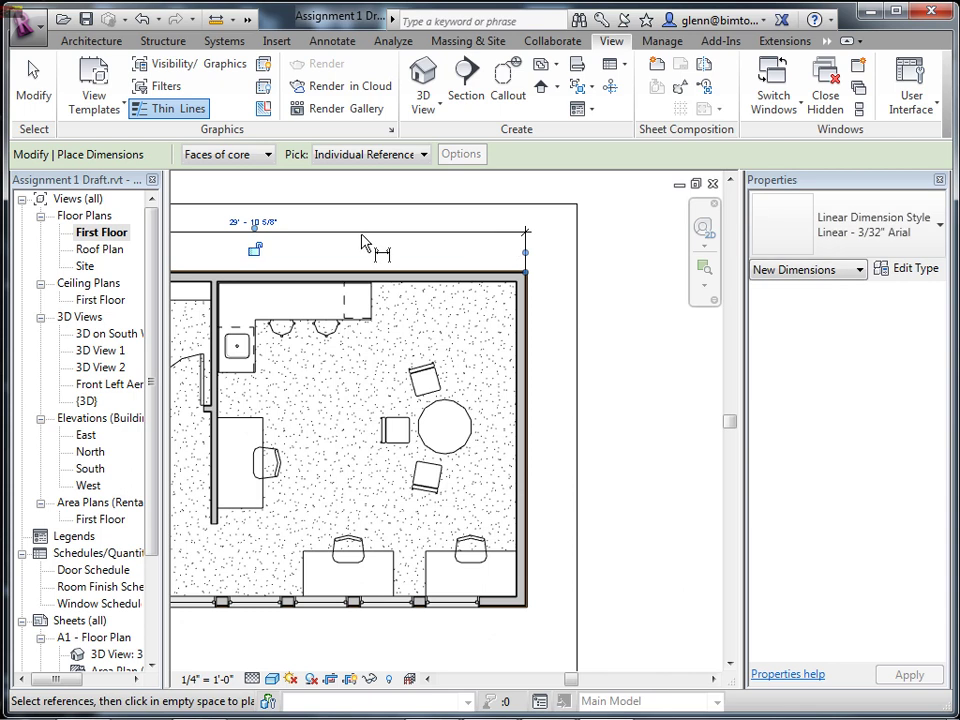
{"action": "left_click", "coordinate": [46, 90]}
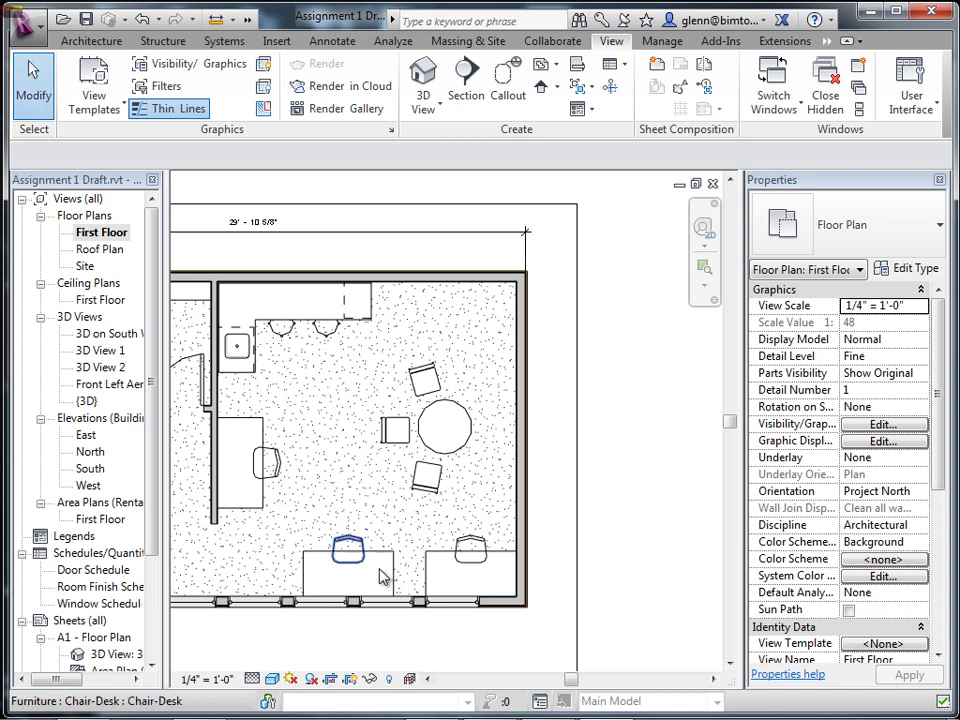
Begin a second Aligned dimension string from the left exterior wall's outer core face to the near core face of the full-height central partition.
{"action": "left_click", "coordinate": [428, 680]}
{"action": "left_click", "coordinate": [428, 681]}
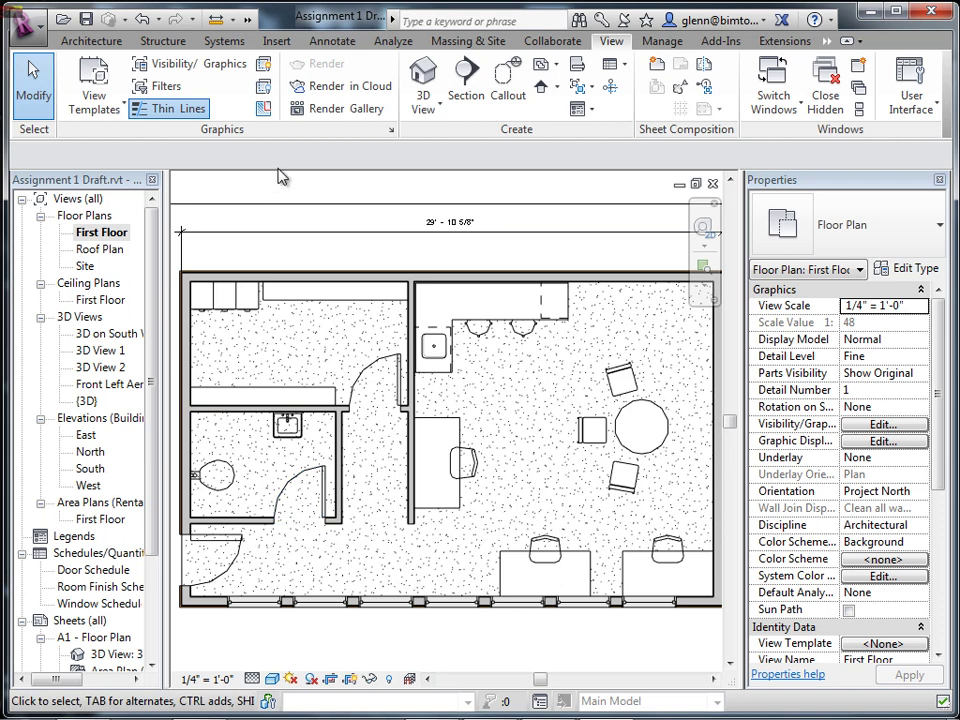
{"action": "left_click", "coordinate": [336, 40]}
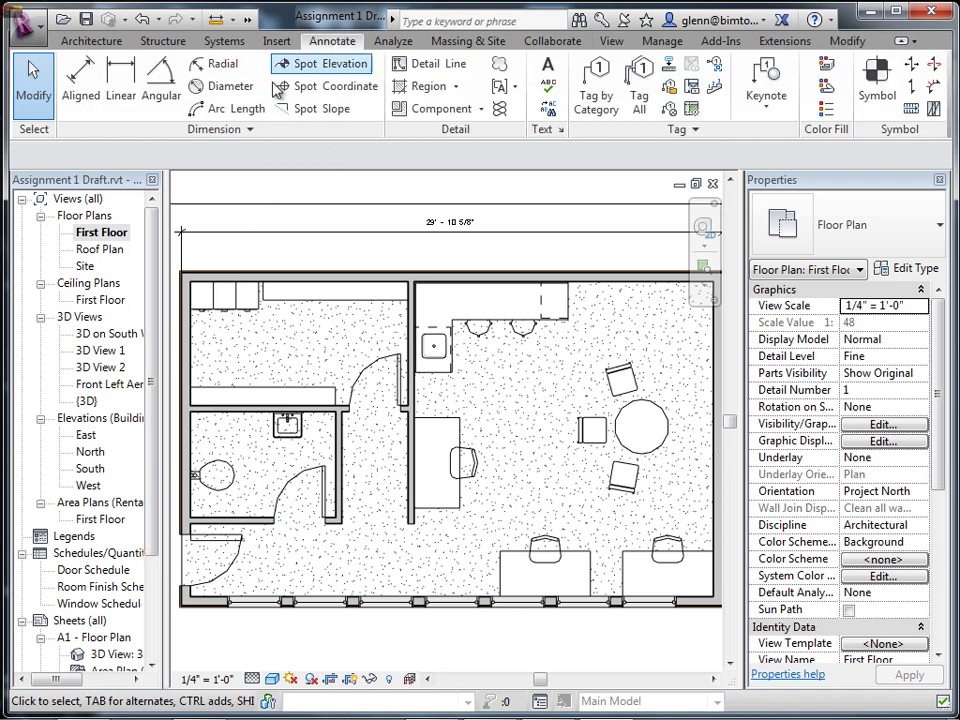
{"action": "left_click", "coordinate": [76, 92]}
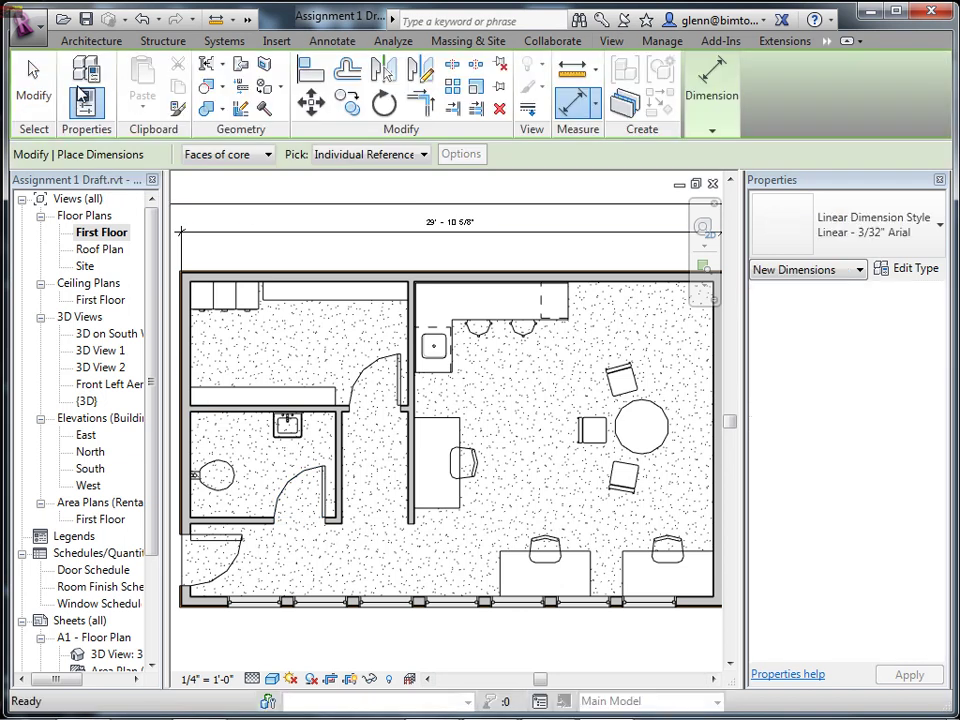
{"action": "scroll", "coordinate": [205, 293], "scroll_direction": "up", "scroll_amount": 2}
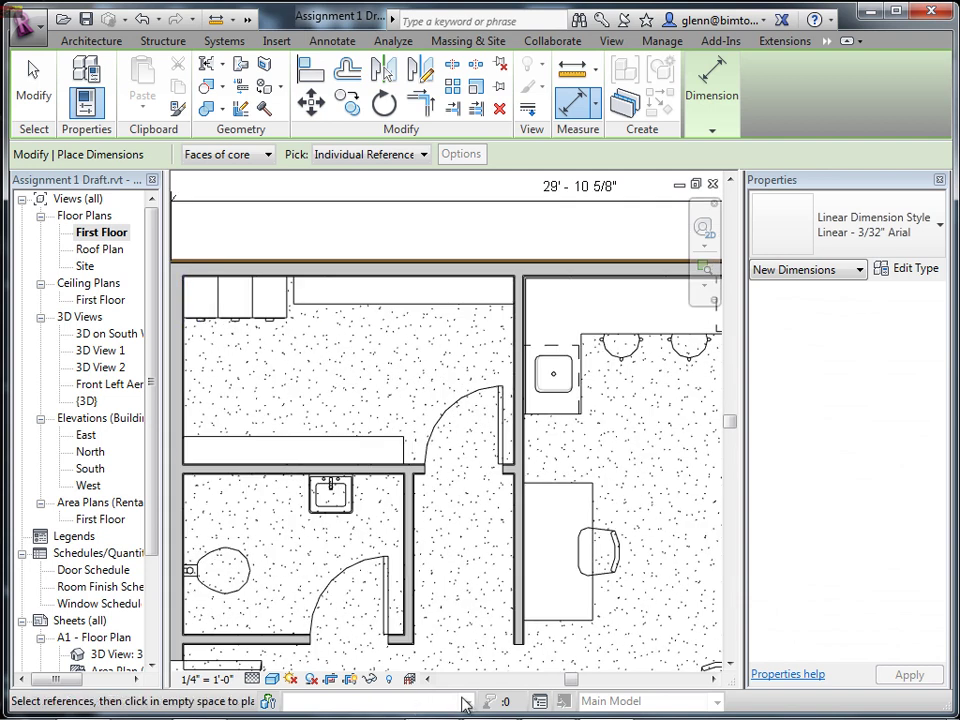
{"action": "left_click", "coordinate": [428, 682]}
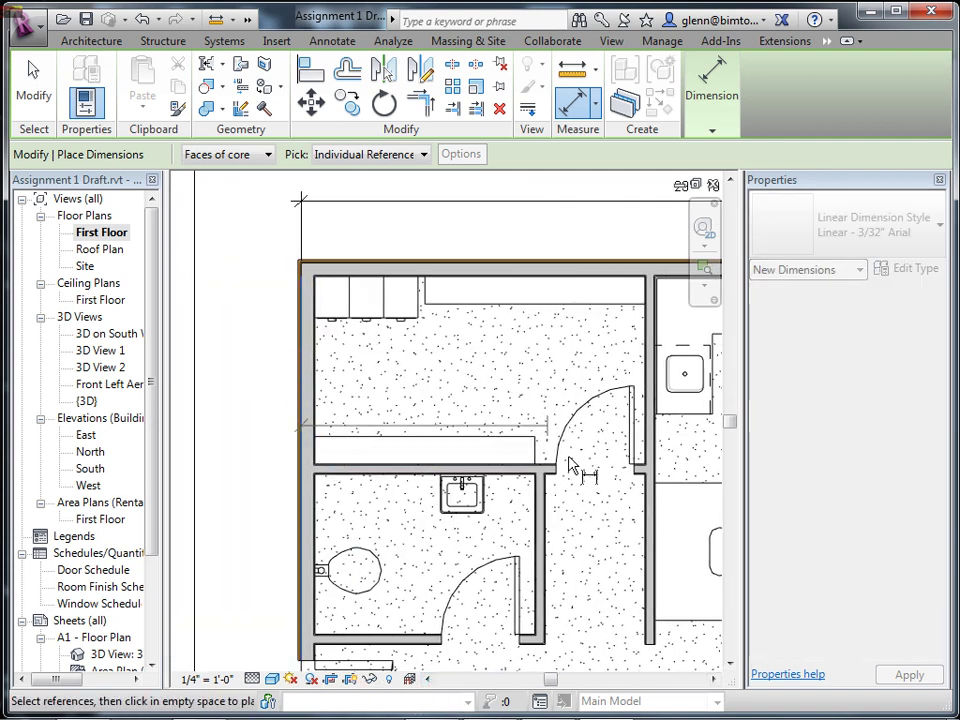
{"action": "left_click", "coordinate": [713, 679]}
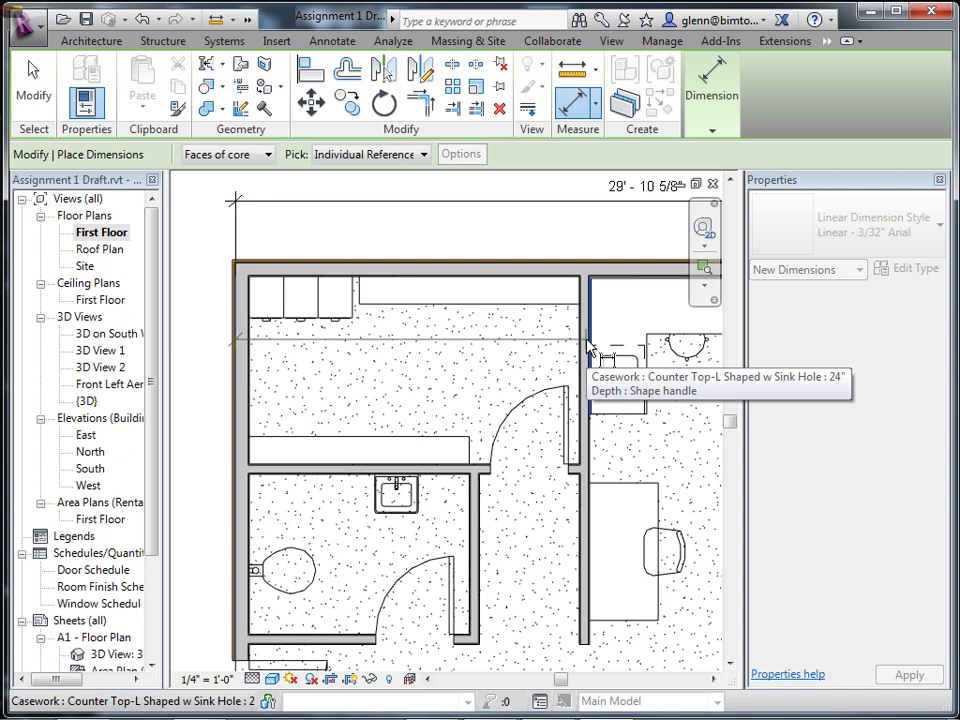
{"action": "left_click", "coordinate": [581, 346]}
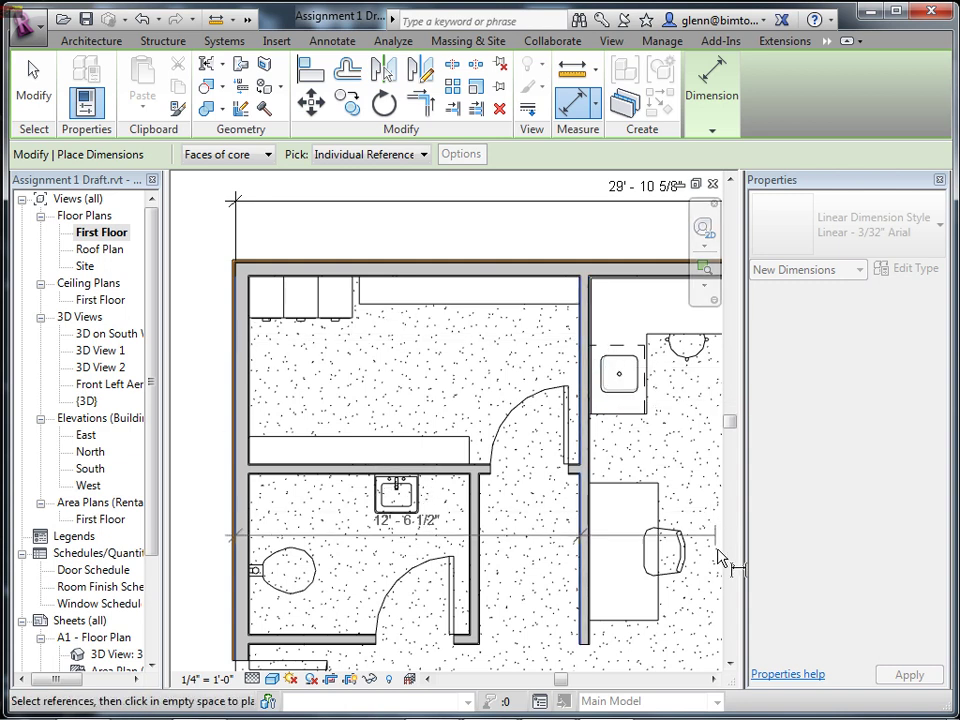
Extend the dimension string to the right exterior wall's outer core face and place it between the overall dimension and the building.
{"action": "left_click", "coordinate": [713, 680]}
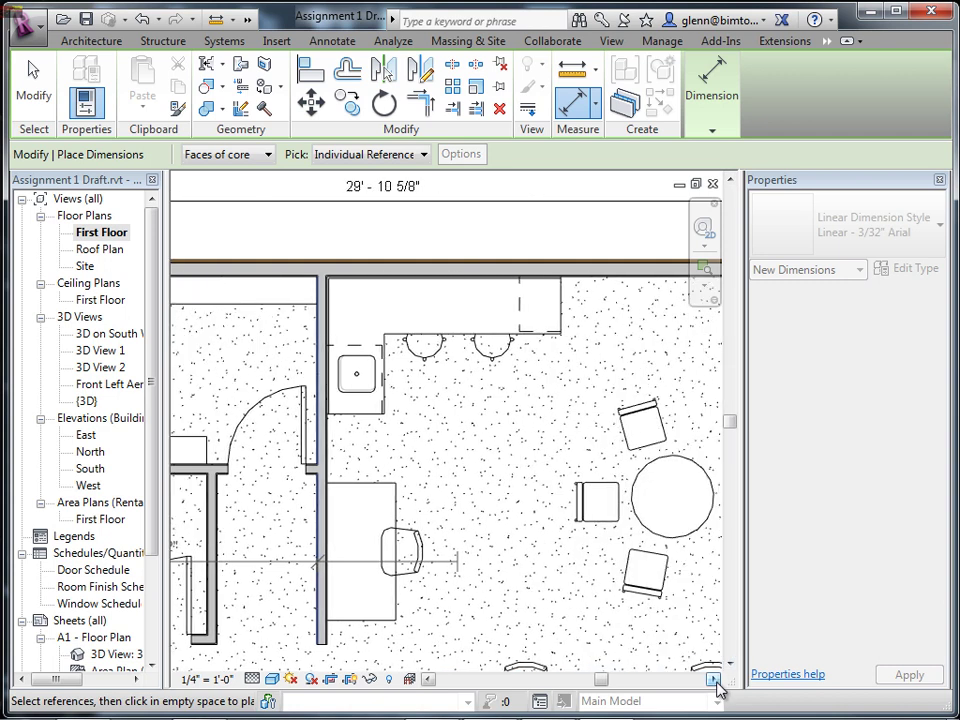
{"action": "left_click", "coordinate": [662, 318]}
{"action": "left_click", "coordinate": [646, 248]}
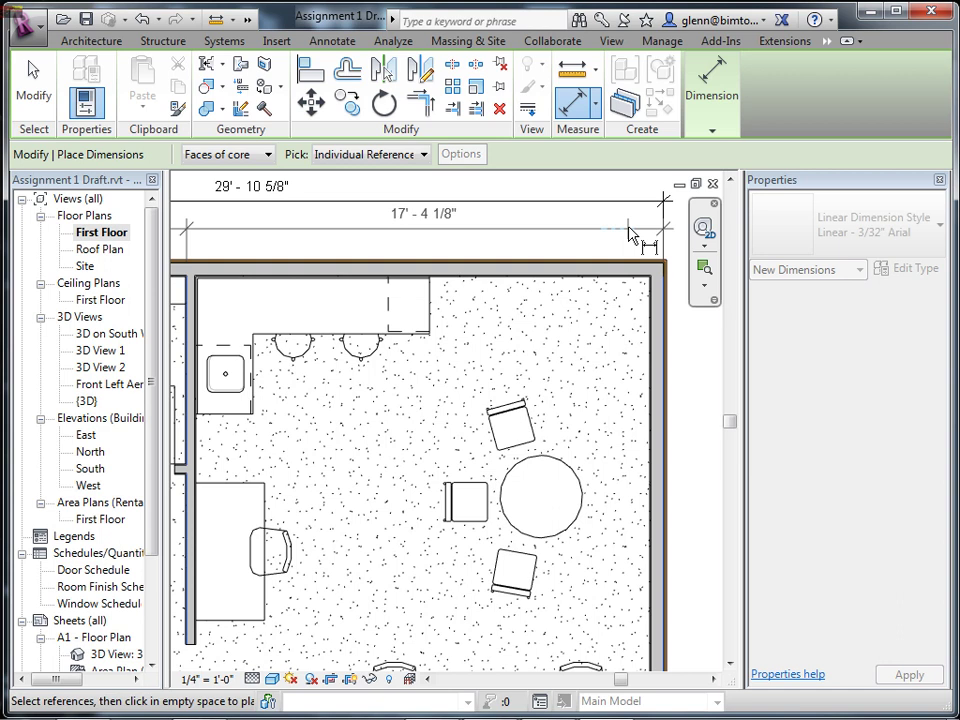
{"action": "left_click", "coordinate": [628, 235]}
{"action": "scroll", "coordinate": [508, 392], "scroll_direction": "down", "scroll_amount": 2}
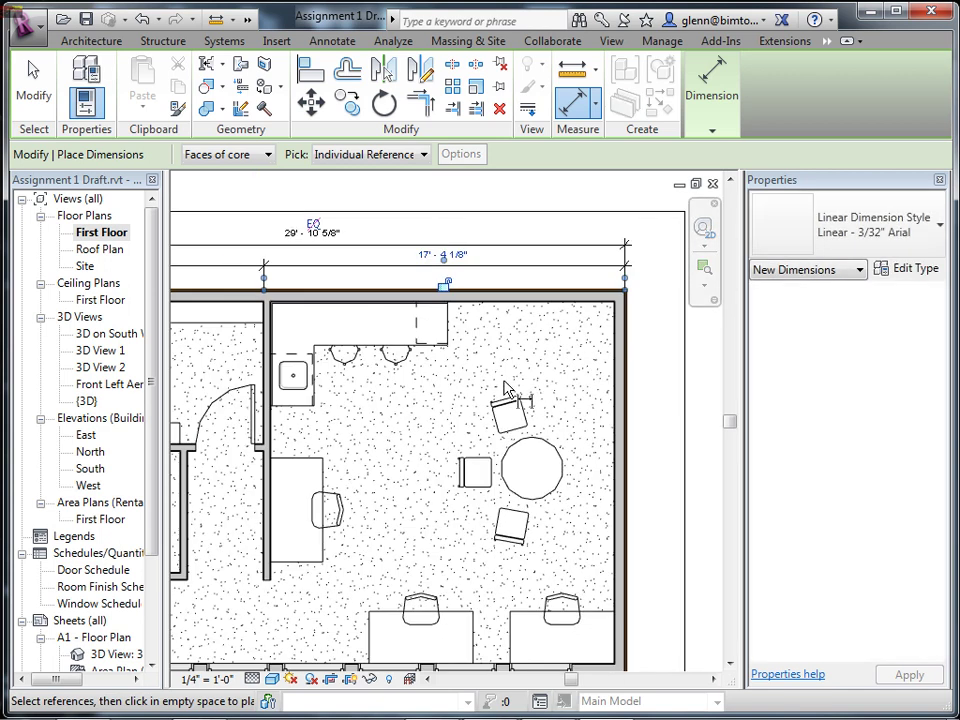
{"action": "middle_click_drag", "start_coordinate": [517, 395], "coordinate": [618, 392]}
{"action": "scroll", "coordinate": [618, 390], "scroll_direction": "down", "scroll_amount": 2}
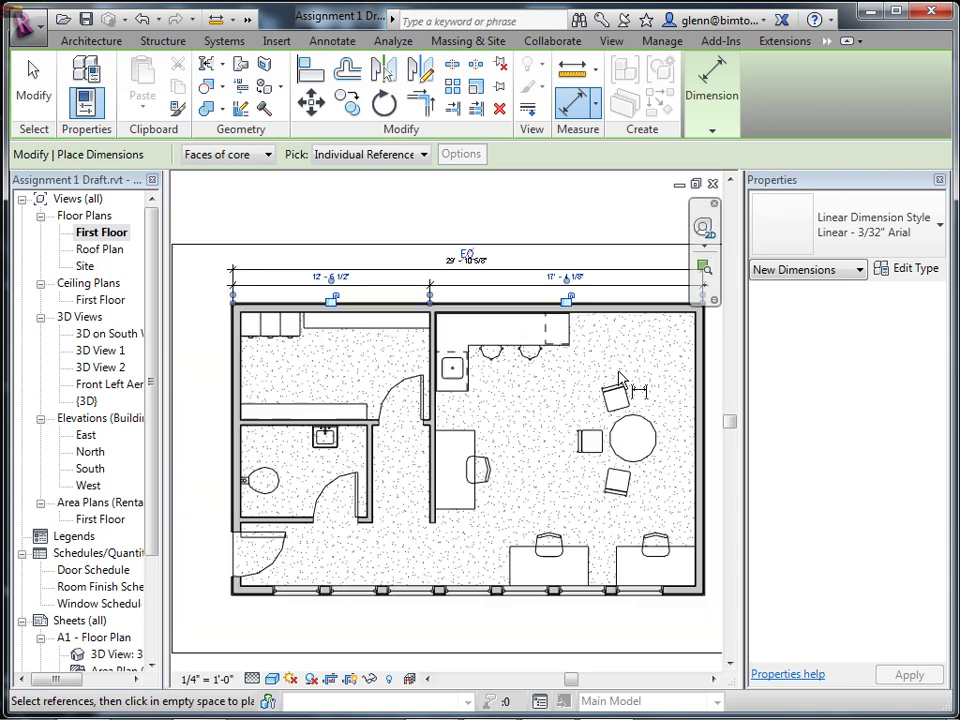
Move the right exterior wall by setting the building's overall length dimension to 30' - 0".
{"action": "scroll", "coordinate": [620, 378], "scroll_direction": "up", "scroll_amount": 1}
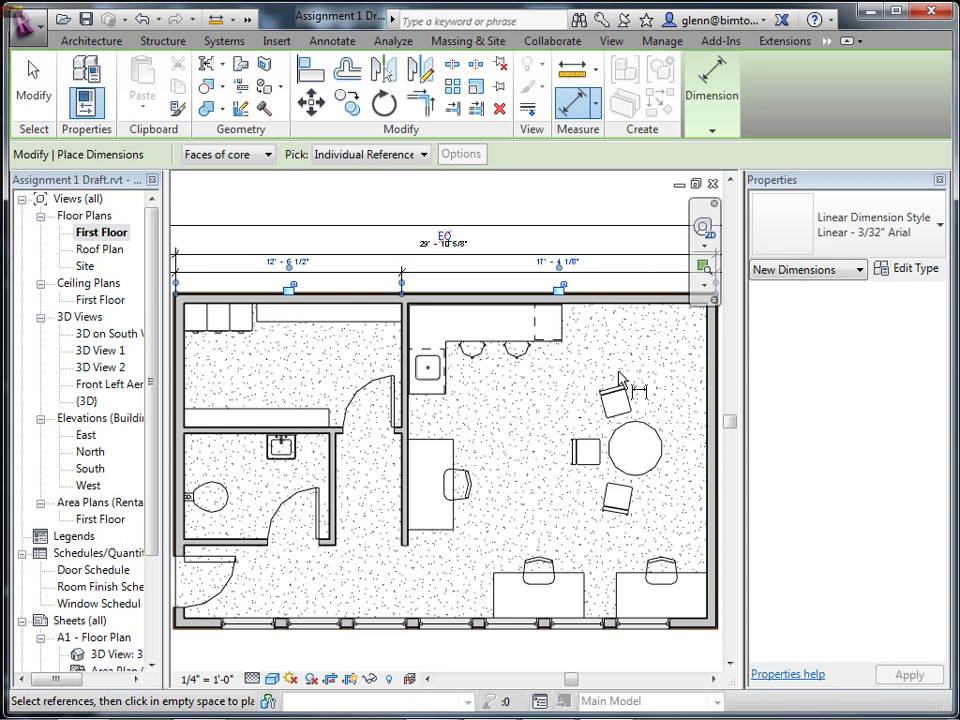
{"action": "left_click", "coordinate": [33, 80]}
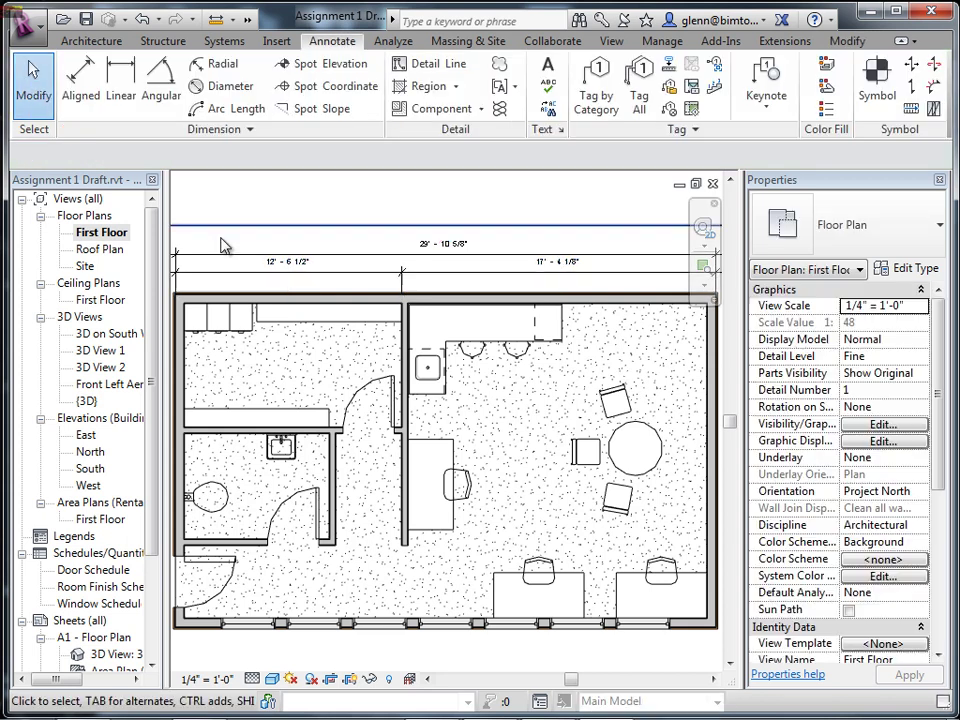
{"action": "left_click", "coordinate": [711, 385]}
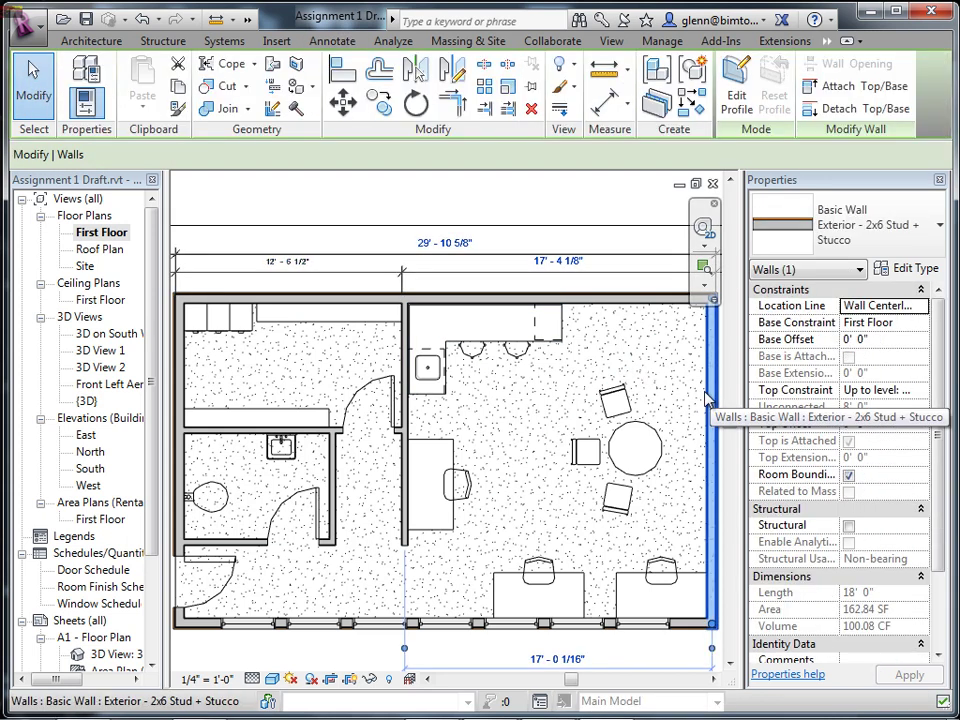
{"action": "left_click", "coordinate": [450, 242]}
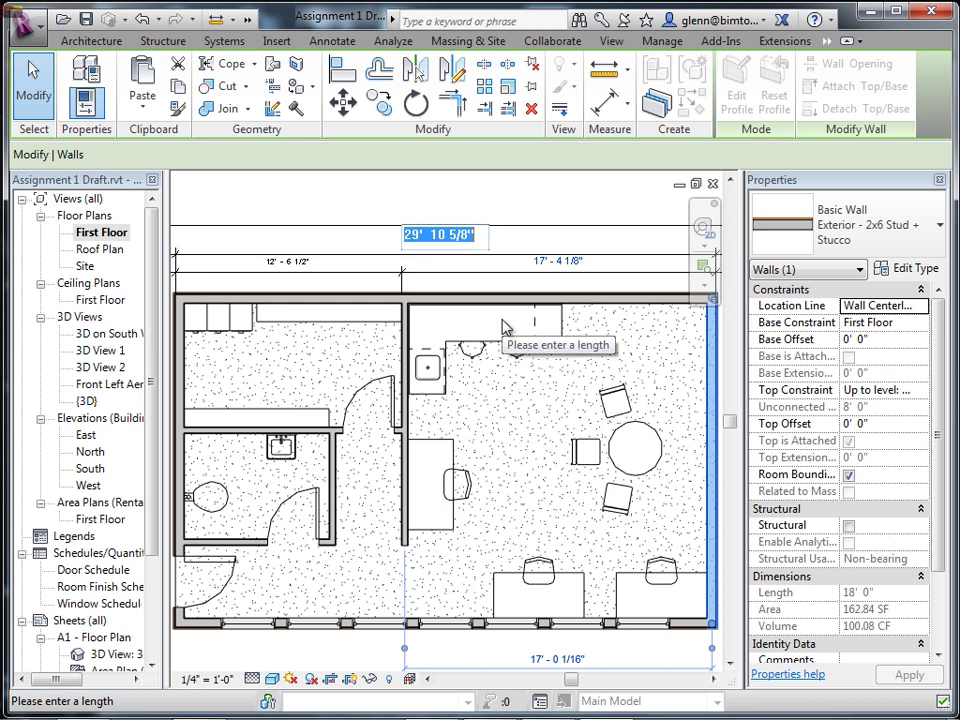
{"action": "type", "text": "30' - 0"}
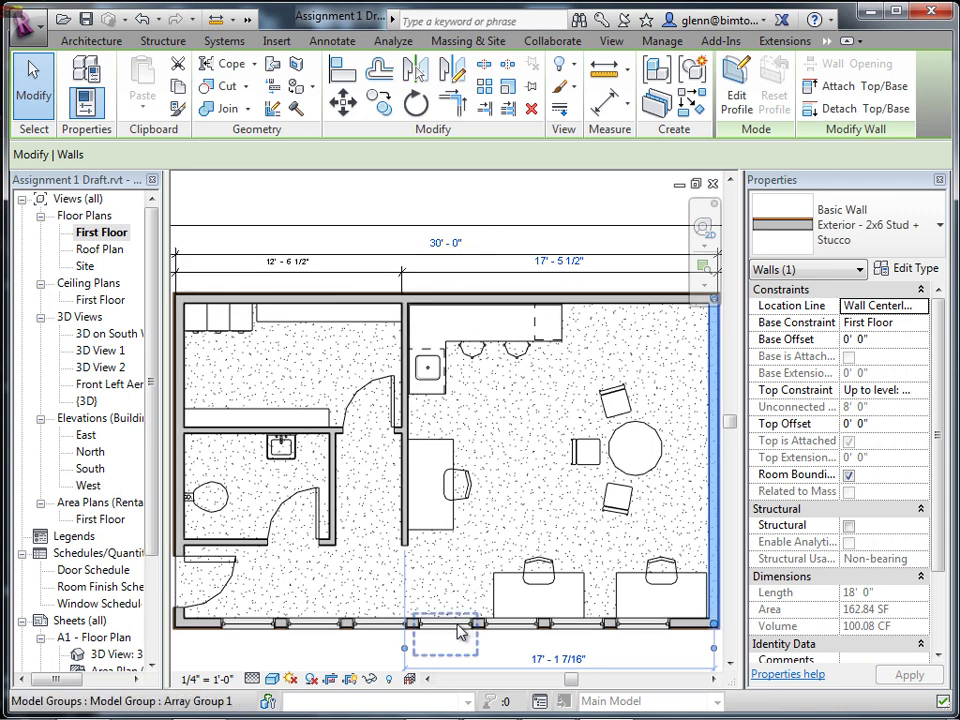
{"action": "scroll", "coordinate": [446, 596], "scroll_direction": "down", "scroll_amount": 1}
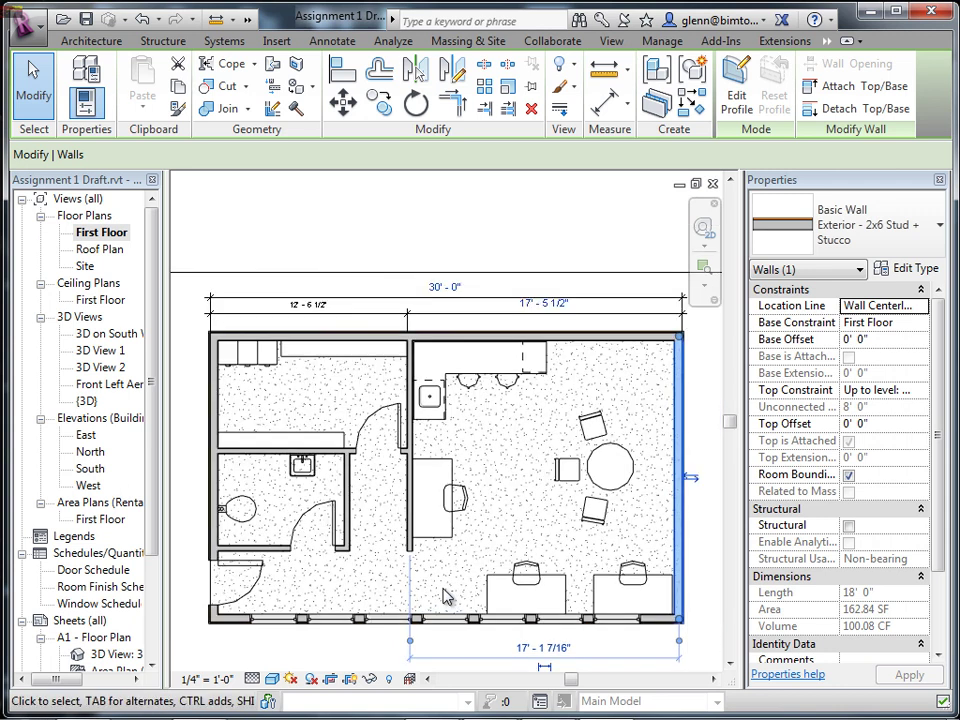
{"action": "left_click", "coordinate": [193, 452]}
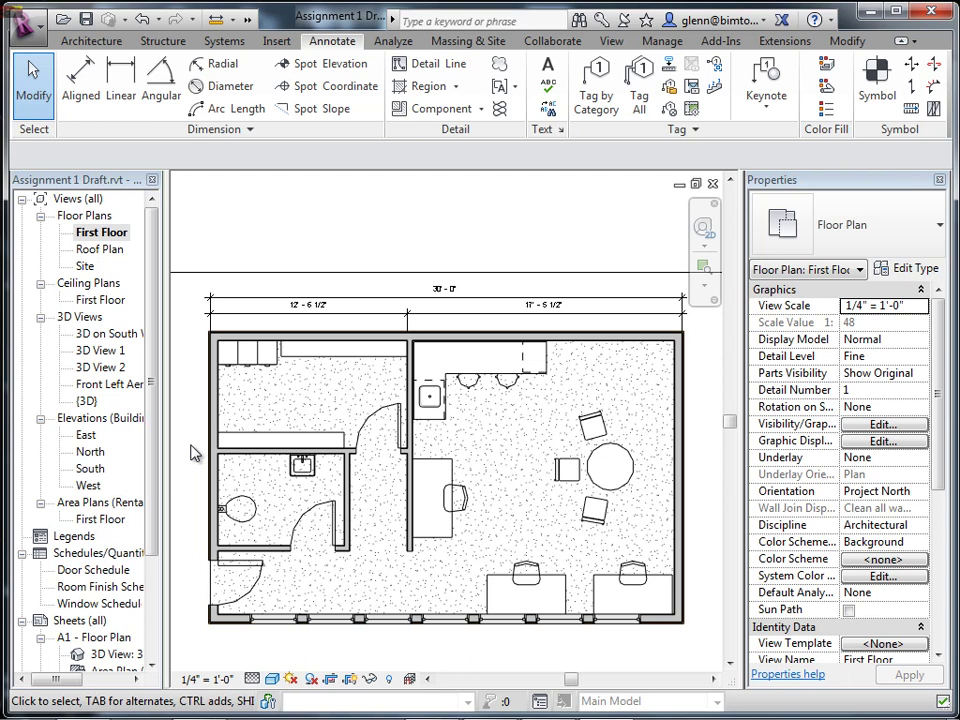
Dimension the building's overall depth between the outer core faces of the top and bottom exterior walls, placing it beside the left exterior wall.
{"action": "left_click", "coordinate": [118, 92]}
{"action": "left_click", "coordinate": [237, 341]}
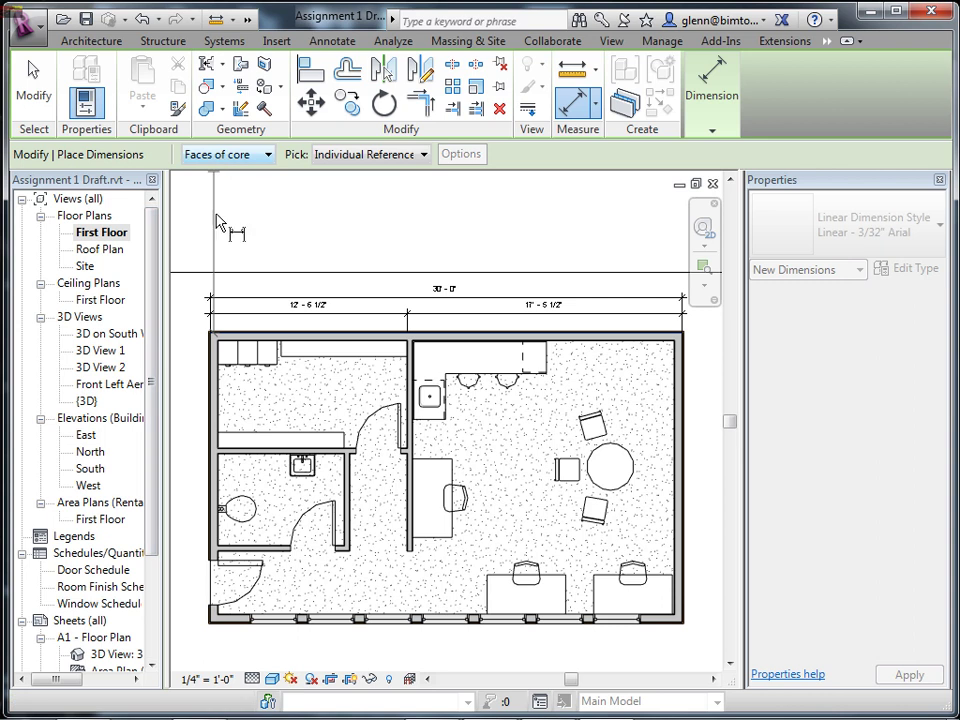
{"action": "left_click", "coordinate": [248, 628]}
{"action": "middle_click_drag", "start_coordinate": [205, 581], "coordinate": [252, 568]}
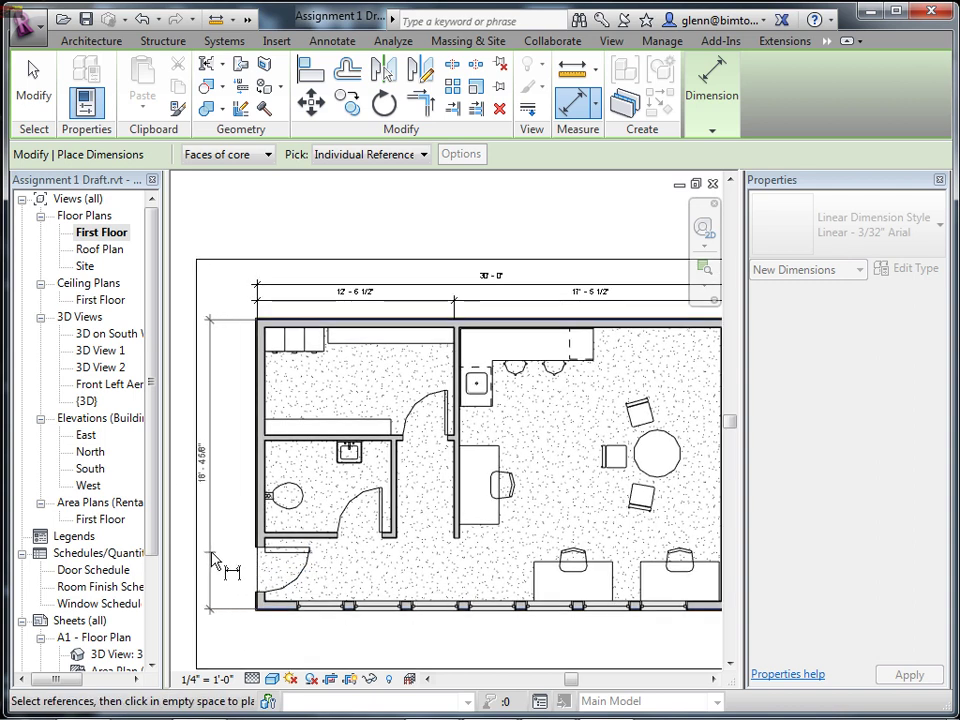
{"action": "left_click", "coordinate": [216, 555]}
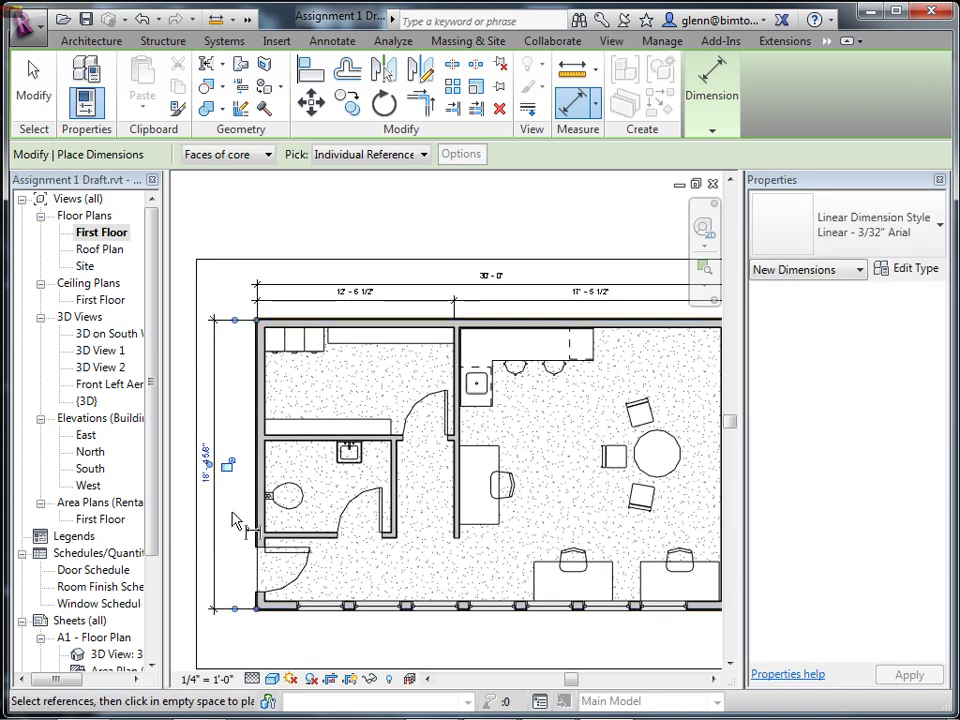
Dimension from the top exterior wall through the restroom's upper and lower partitions to the bottom exterior wall, placing the string inside the overall depth dimension.
{"action": "left_click", "coordinate": [310, 328]}
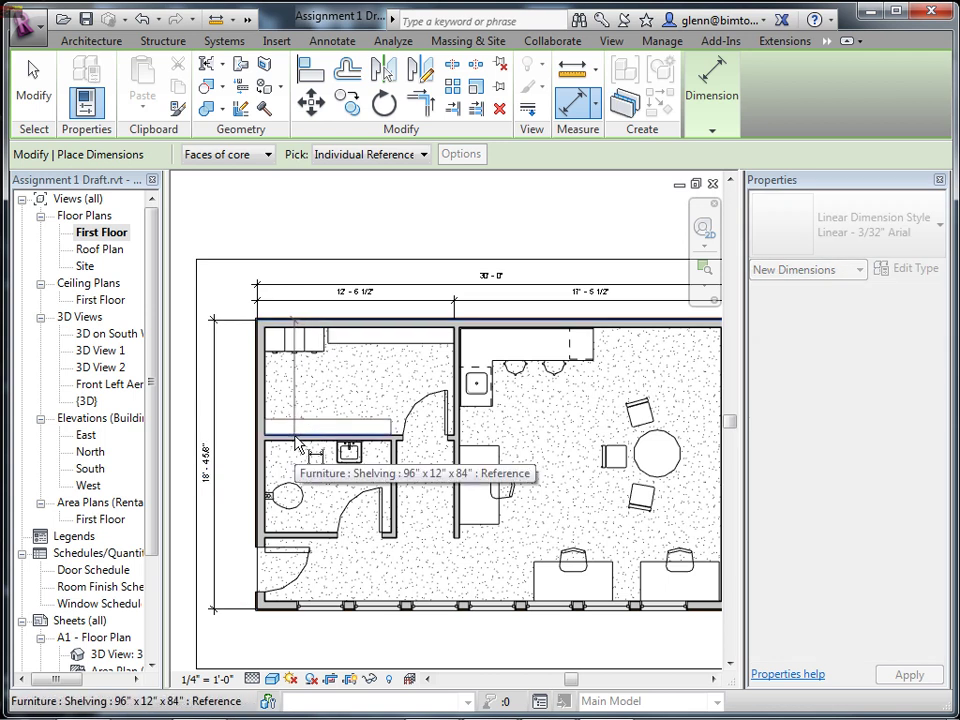
{"action": "scroll", "coordinate": [296, 444], "scroll_direction": "up", "scroll_amount": 6}
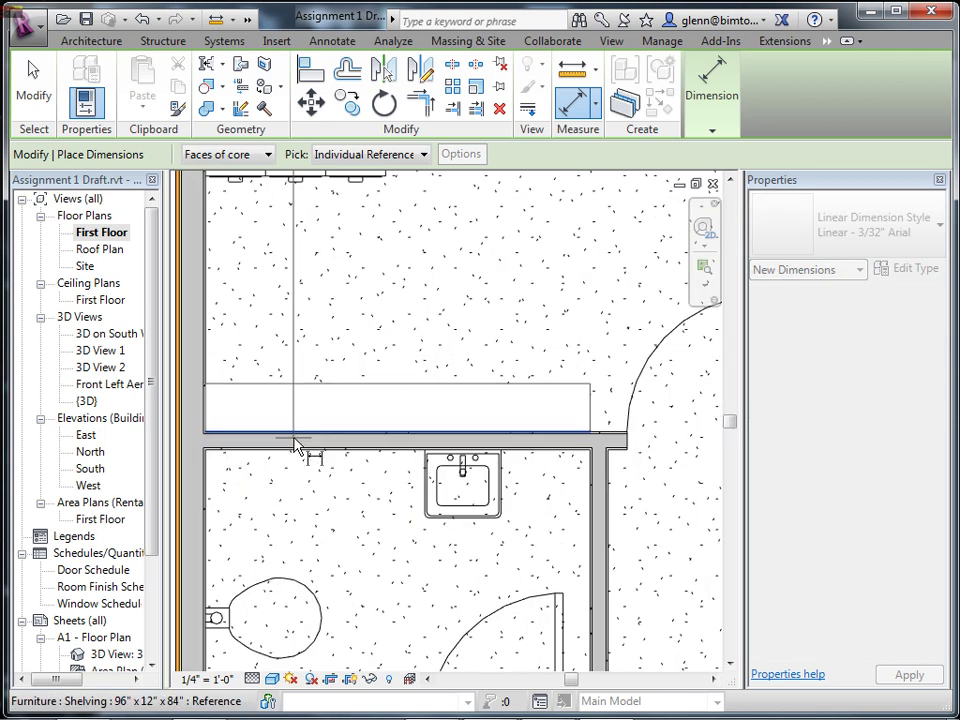
{"action": "middle_click_drag", "start_coordinate": [312, 513], "coordinate": [443, 242]}
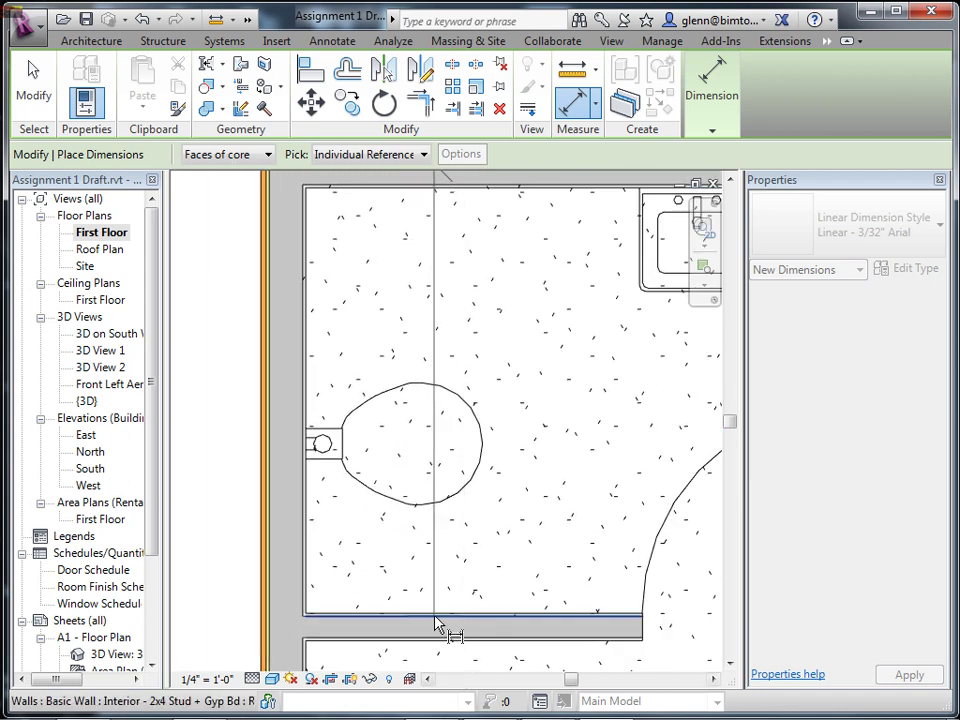
{"action": "scroll", "coordinate": [436, 622], "scroll_direction": "down", "scroll_amount": 2}
{"action": "middle_click_drag", "start_coordinate": [436, 622], "coordinate": [429, 386]}
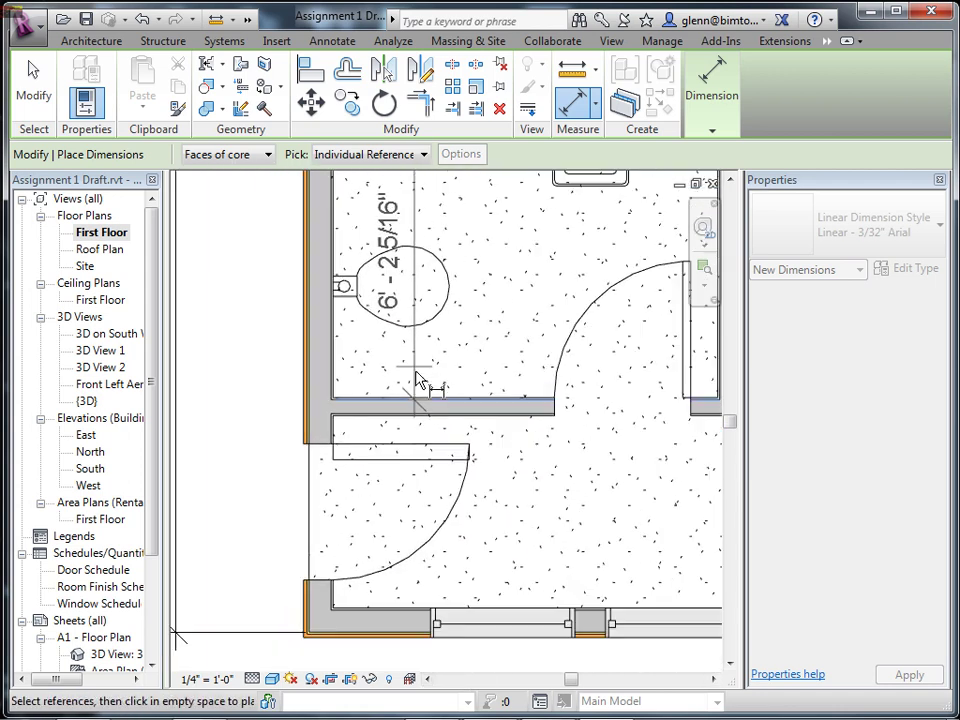
{"action": "left_click", "coordinate": [372, 633]}
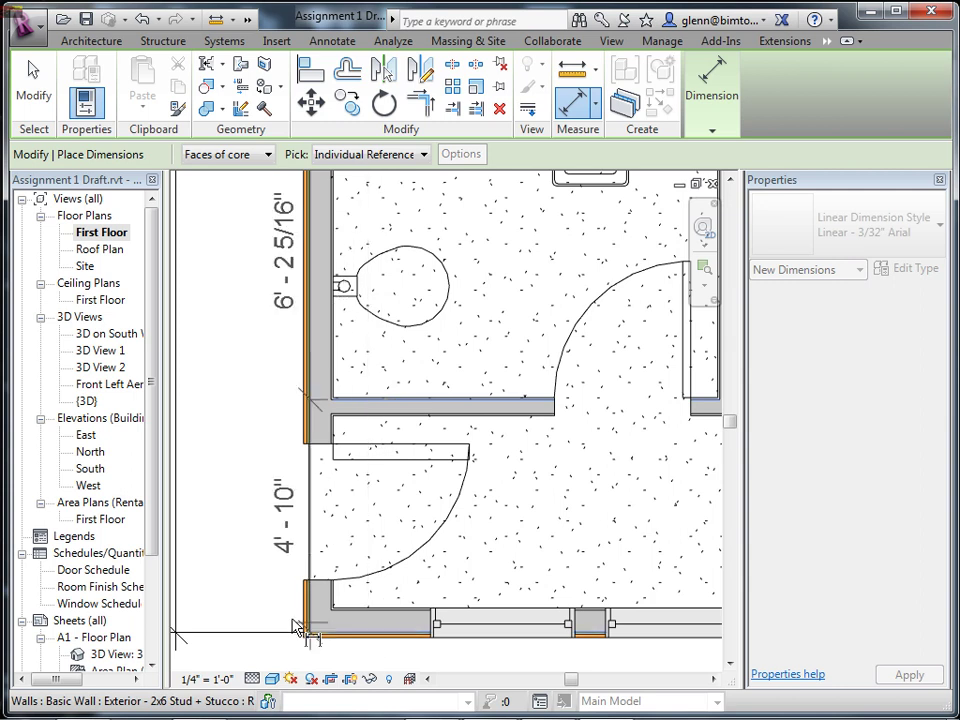
{"action": "left_click", "coordinate": [222, 610]}
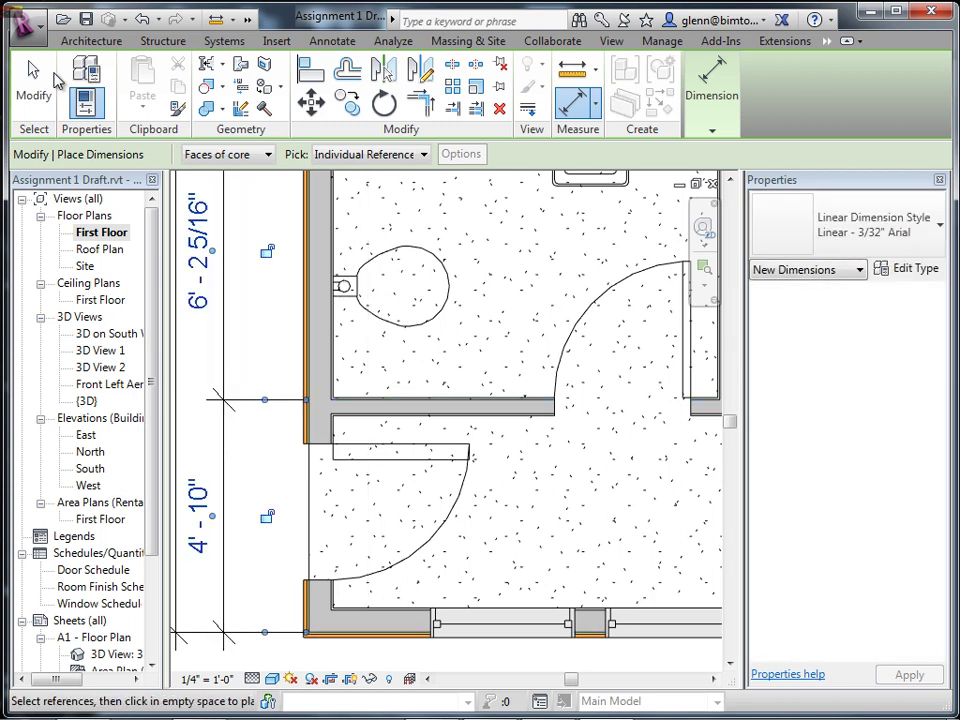
{"action": "left_click", "coordinate": [35, 97]}
{"action": "scroll", "coordinate": [390, 434], "scroll_direction": "down", "scroll_amount": 2}
{"action": "mouse_move", "coordinate": [392, 435]}
{"action": "middle_mouse_down"}
{"action": "mouse_move", "coordinate": [403, 450]}
{"action": "mouse_move", "coordinate": [375, 540]}
{"action": "middle_mouse_up"}
{"action": "scroll", "coordinate": [375, 540], "scroll_direction": "down", "scroll_amount": 2}
{"action": "middle_click_drag", "start_coordinate": [343, 426], "coordinate": [330, 560]}
{"action": "scroll", "coordinate": [337, 503], "scroll_direction": "down", "scroll_amount": 1}
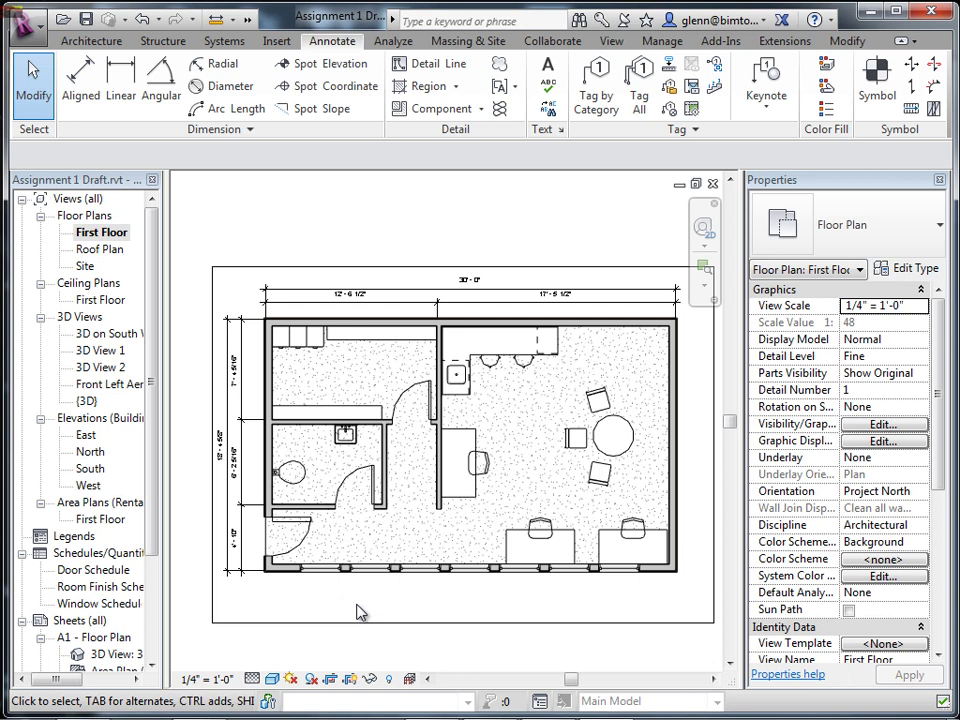
Add an overall length dimension between the outer core faces of the left and right exterior walls, placing it below the plan.
{"action": "left_click", "coordinate": [81, 88]}
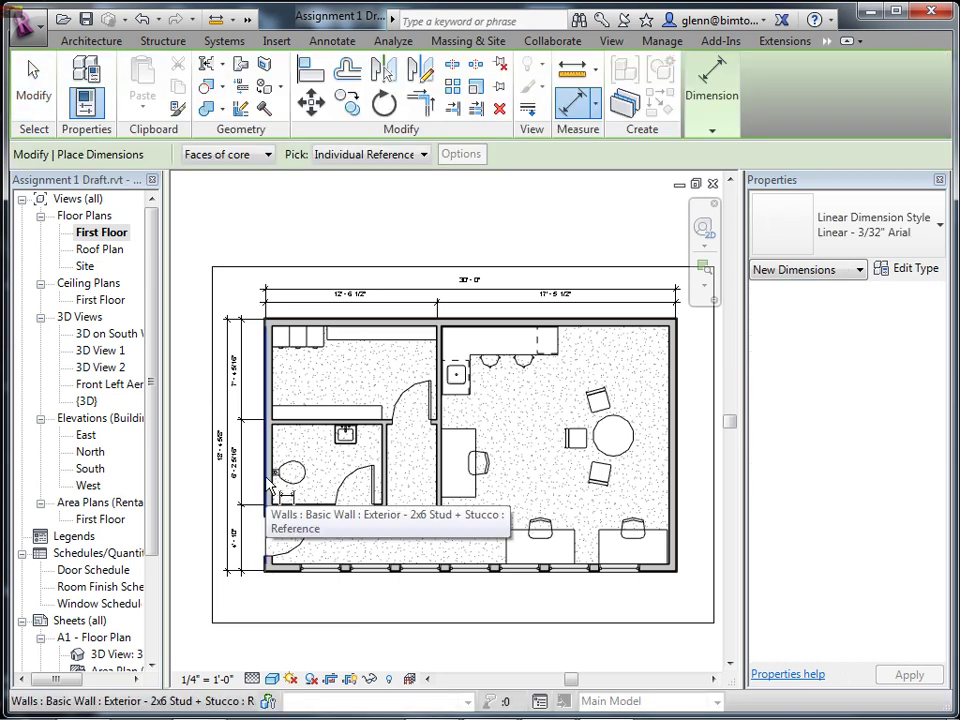
{"action": "left_click", "coordinate": [272, 500]}
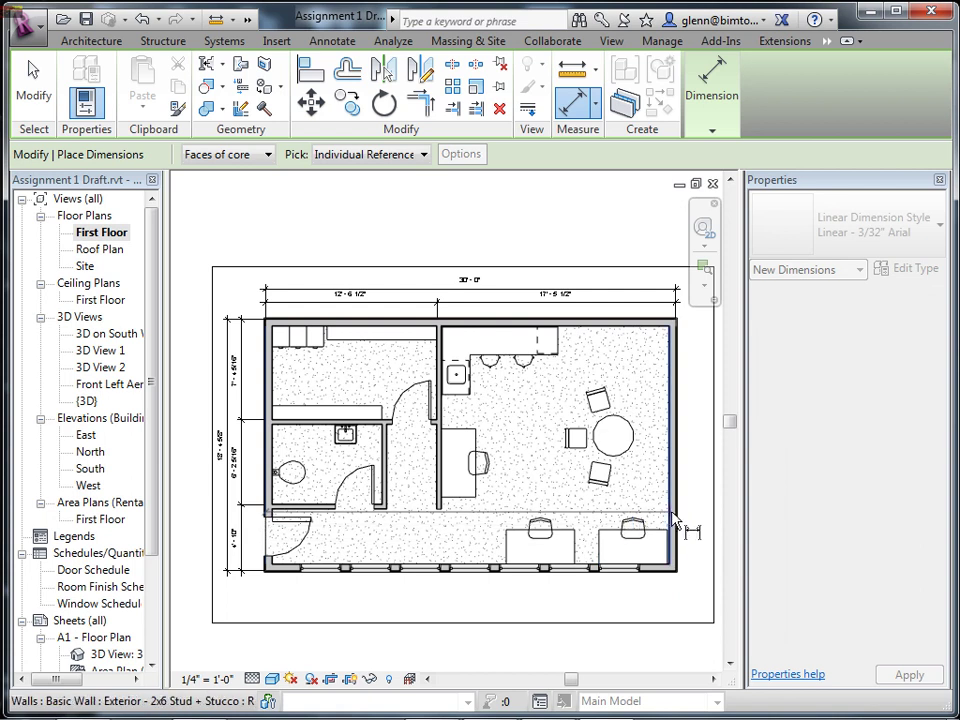
{"action": "left_click", "coordinate": [662, 578]}
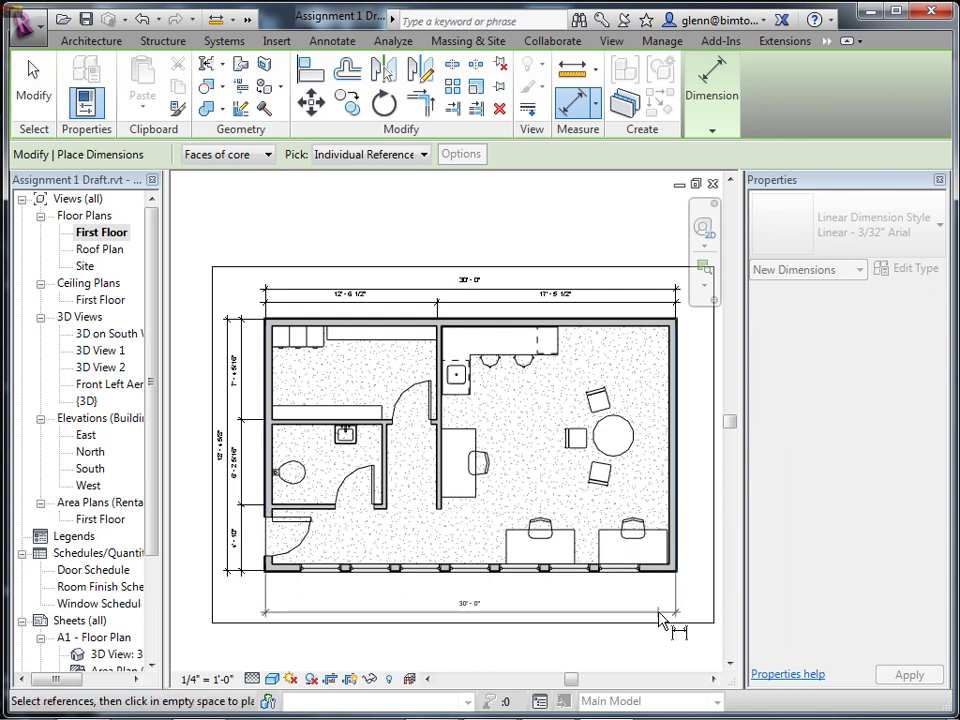
{"action": "left_click", "coordinate": [660, 620]}
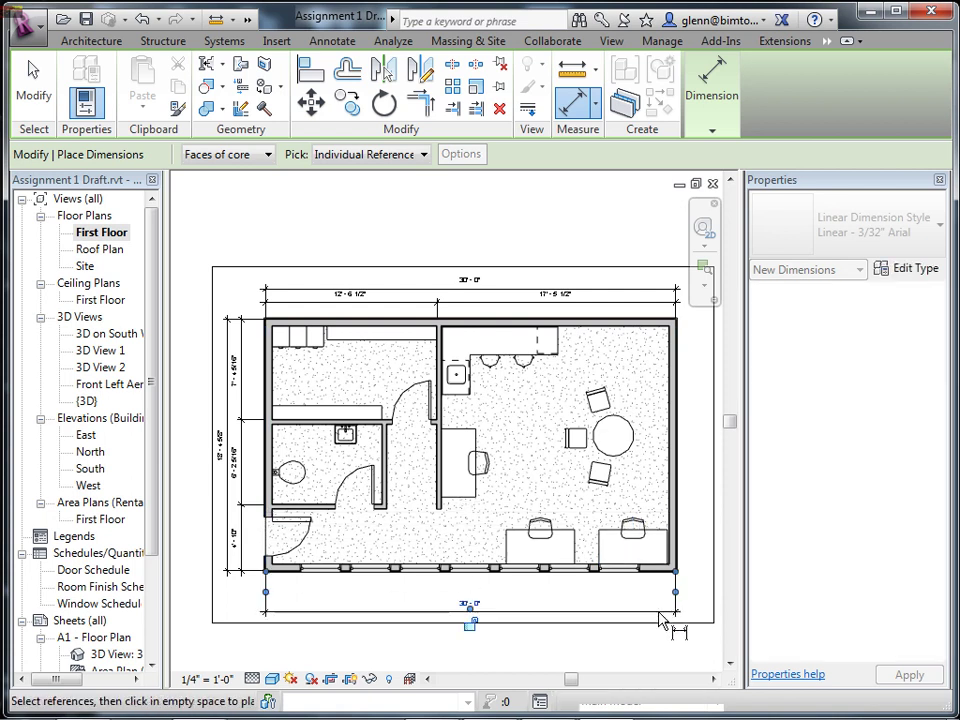
{"action": "left_click", "coordinate": [268, 470]}
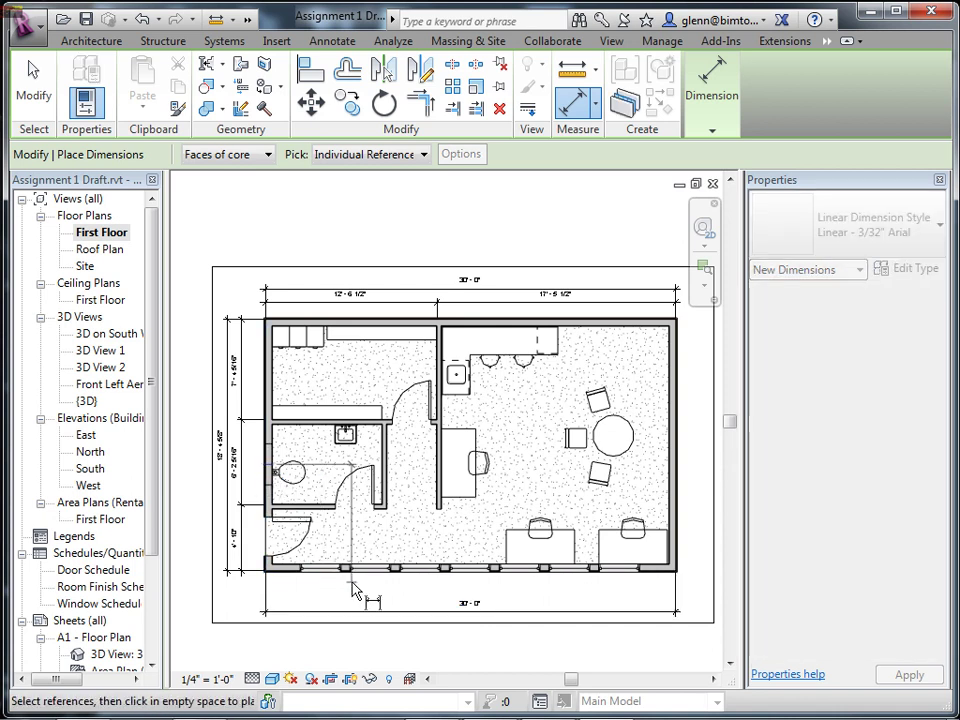
{"action": "key", "text": "Escape"}
{"action": "key", "text": "Escape"}
Dimension from the left exterior wall's outer core face through the centers of all seven bottom-wall windows, placing the string above the lower overall dimension.
{"action": "key", "text": "d"}
{"action": "key", "text": "i"}
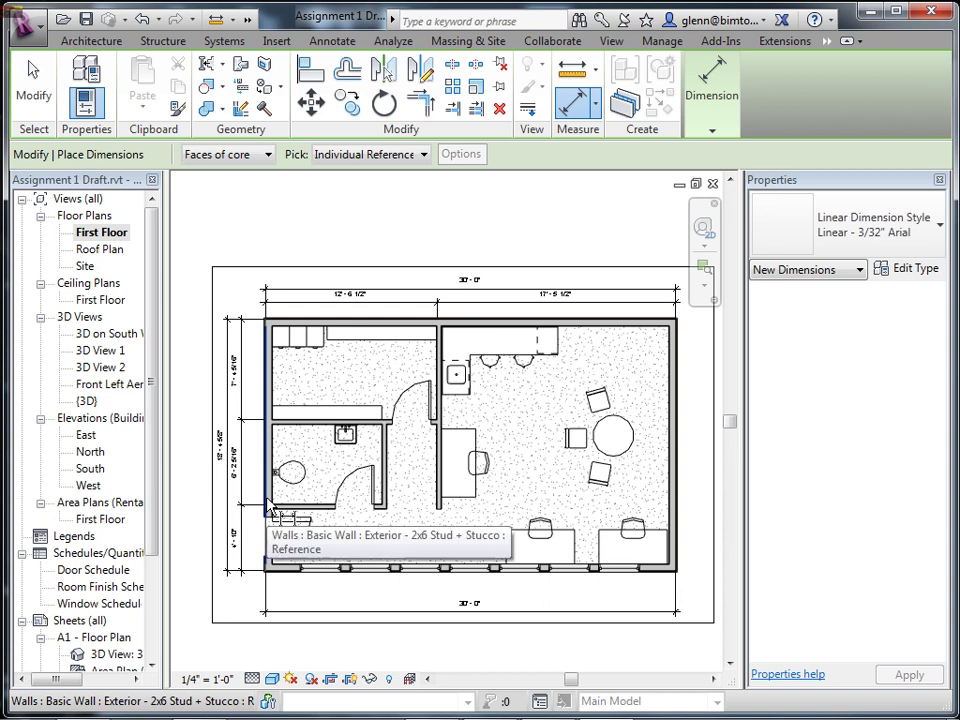
{"action": "left_click", "coordinate": [328, 583]}
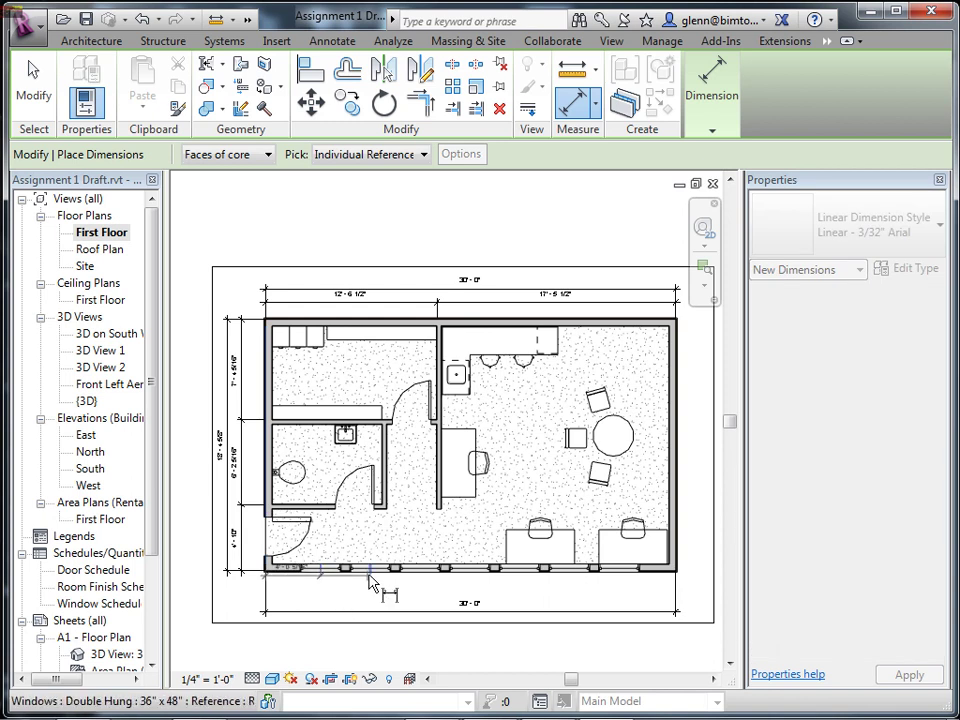
{"action": "left_click", "coordinate": [371, 574]}
{"action": "left_click", "coordinate": [425, 577]}
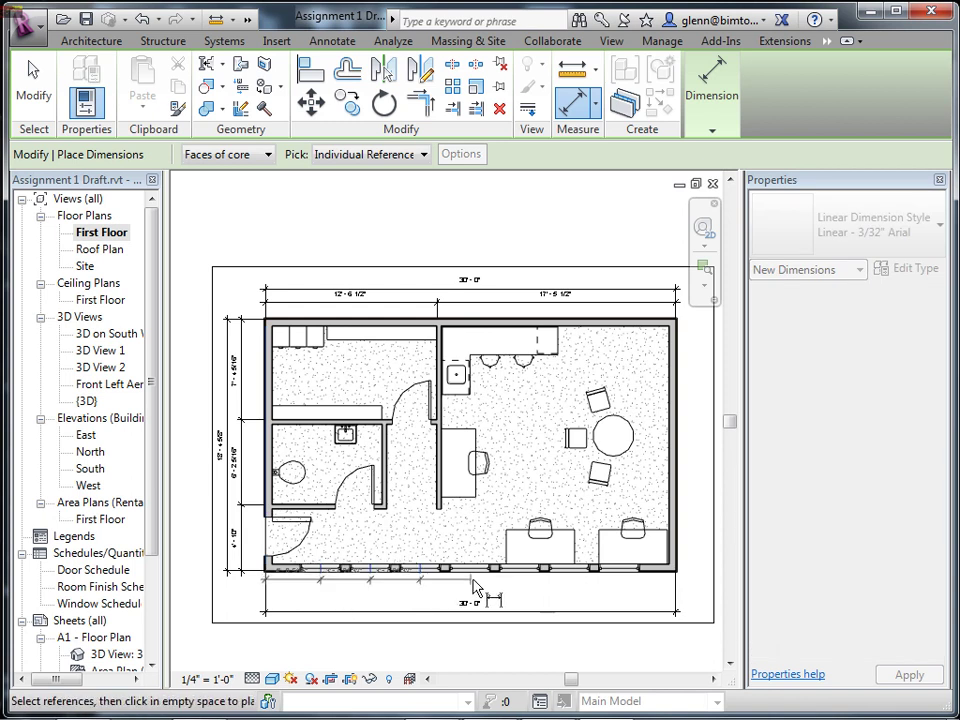
{"action": "left_click", "coordinate": [471, 576]}
{"action": "left_click", "coordinate": [521, 578]}
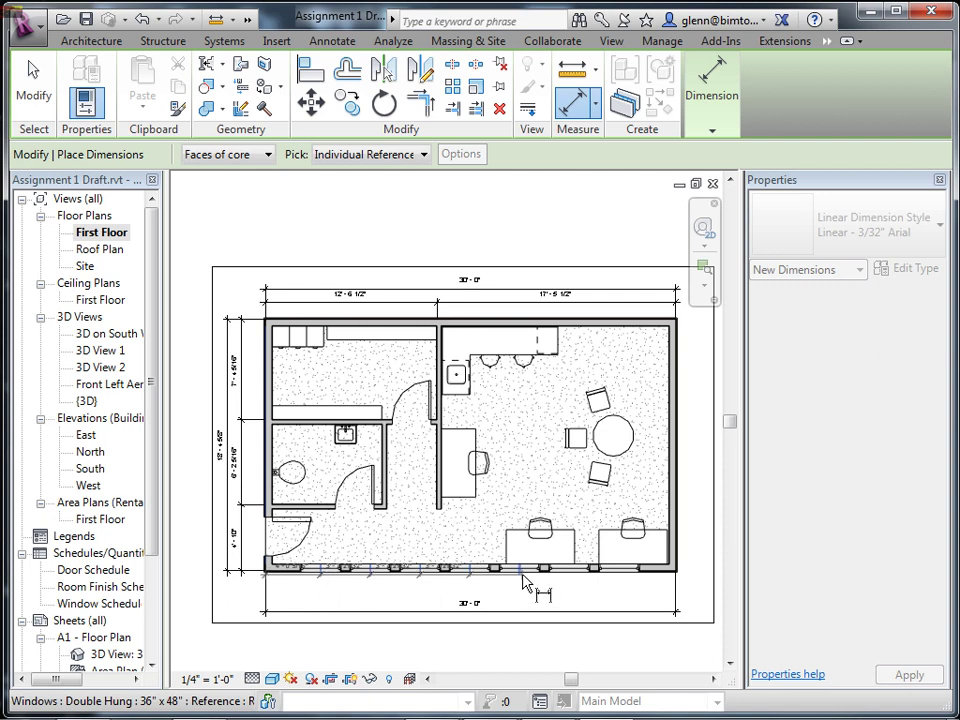
{"action": "left_click", "coordinate": [571, 578]}
{"action": "left_click", "coordinate": [621, 574]}
{"action": "left_click", "coordinate": [616, 602]}
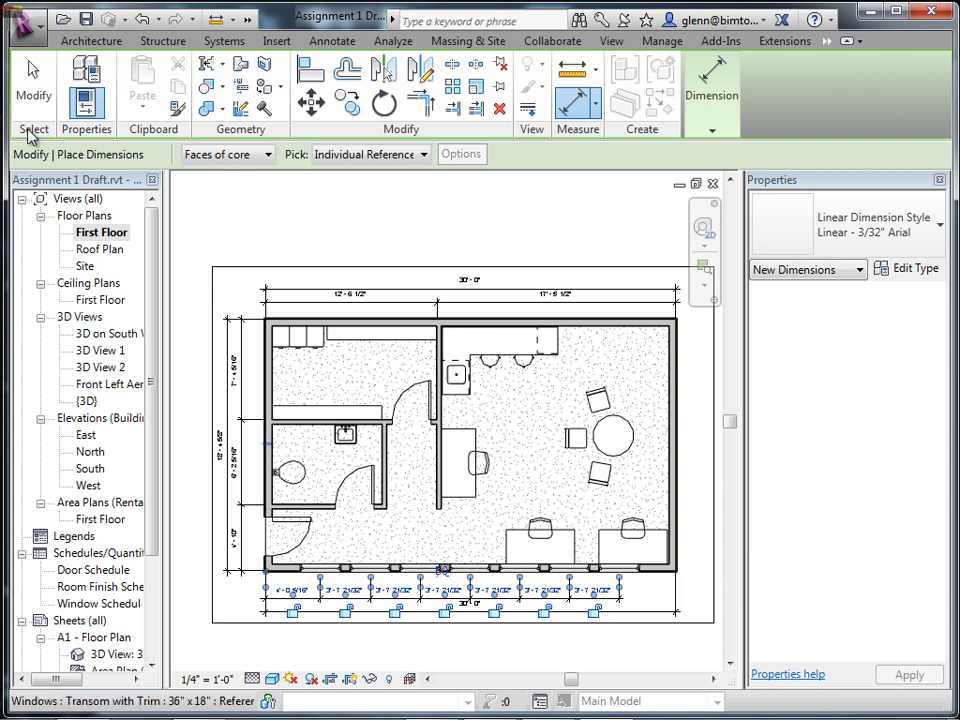
{"action": "left_click", "coordinate": [33, 82]}
Edit the window dimension string's witness lines to add the right exterior wall's outer core face.
{"action": "scroll", "coordinate": [612, 650], "scroll_direction": "up", "scroll_amount": 3}
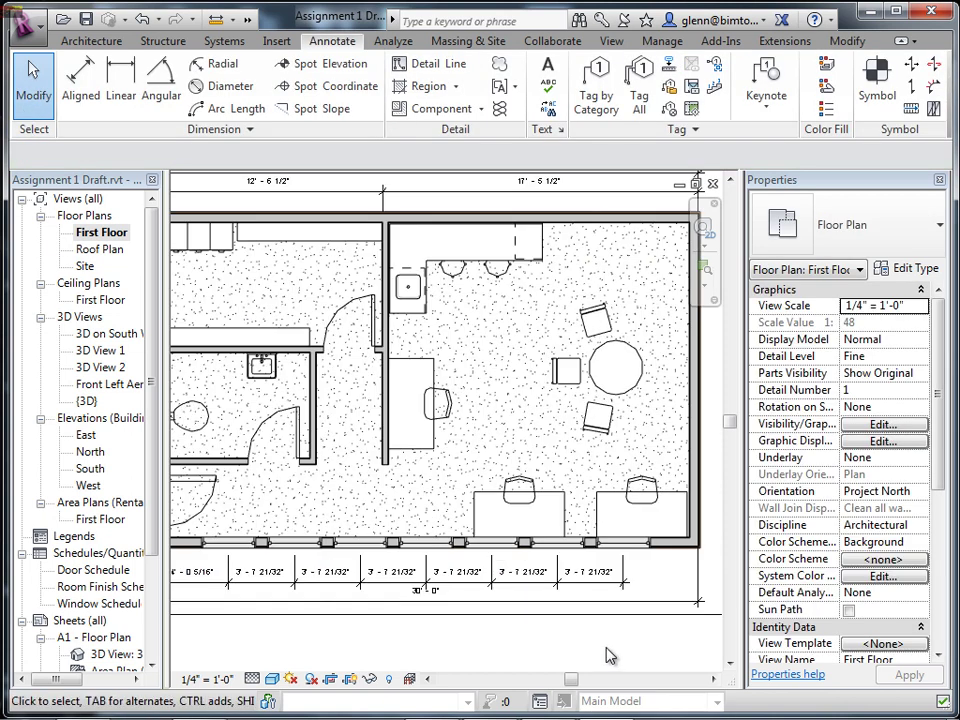
{"action": "left_click", "coordinate": [580, 583]}
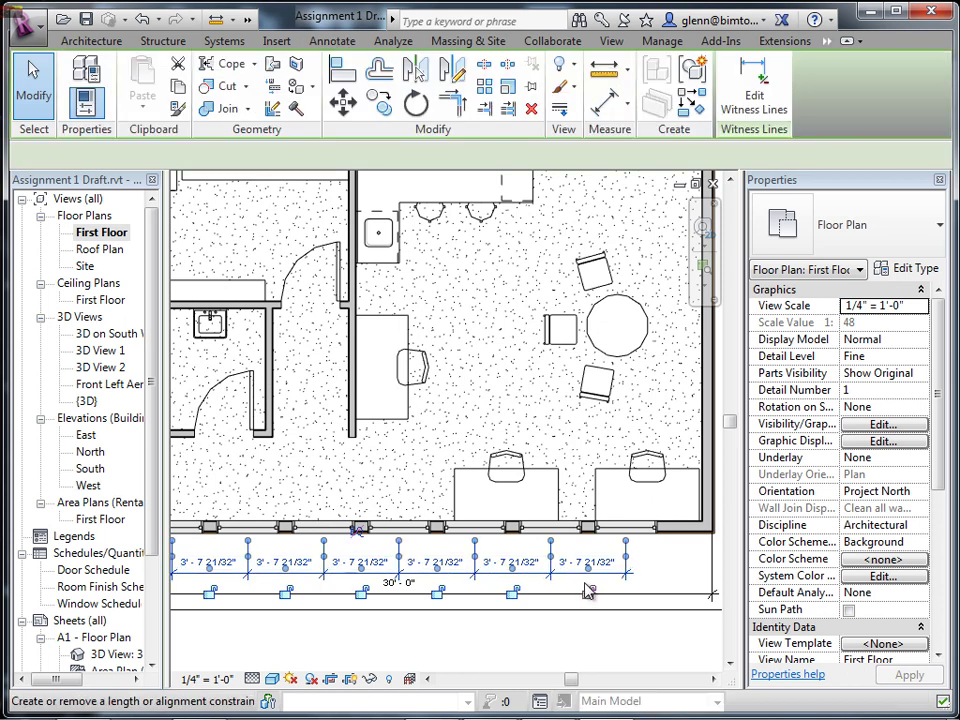
{"action": "left_click", "coordinate": [600, 642]}
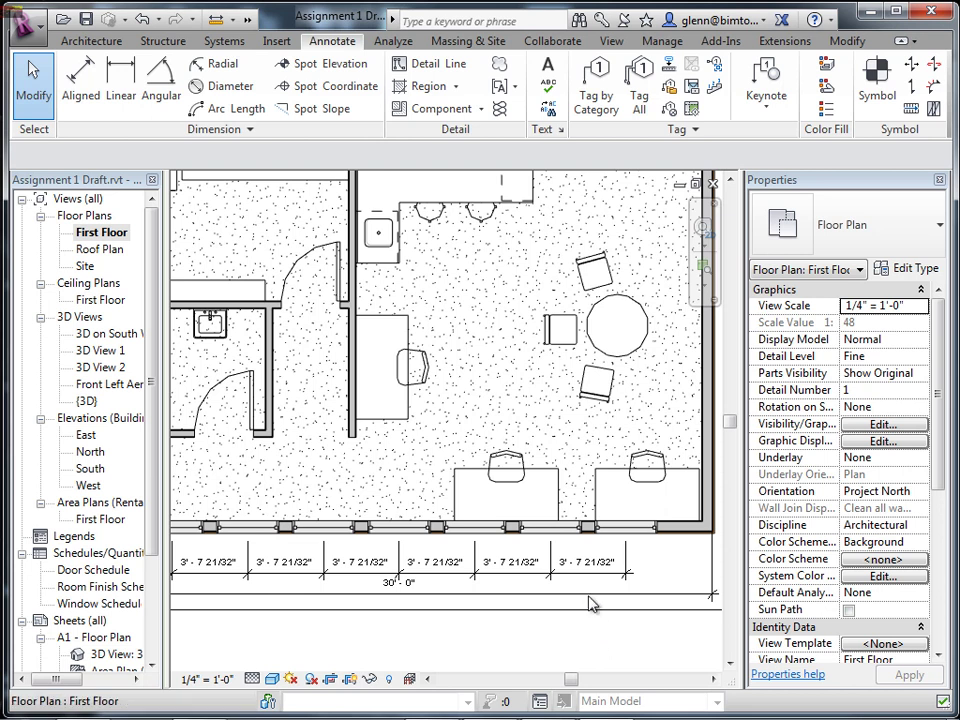
{"action": "left_click", "coordinate": [570, 576]}
{"action": "right_click", "coordinate": [570, 578]}
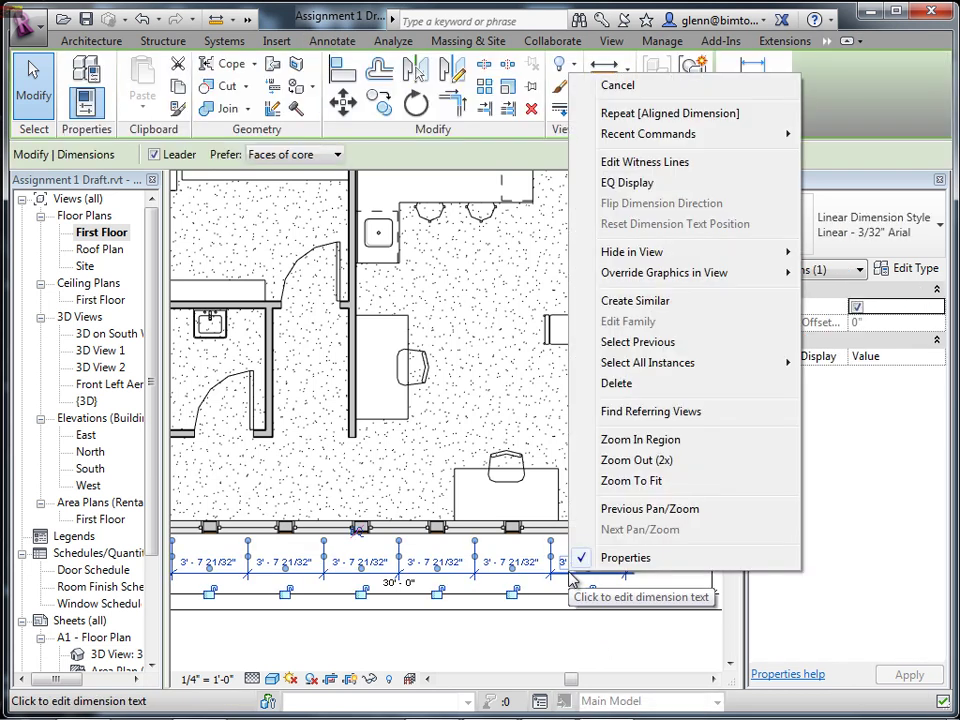
{"action": "left_click", "coordinate": [686, 165]}
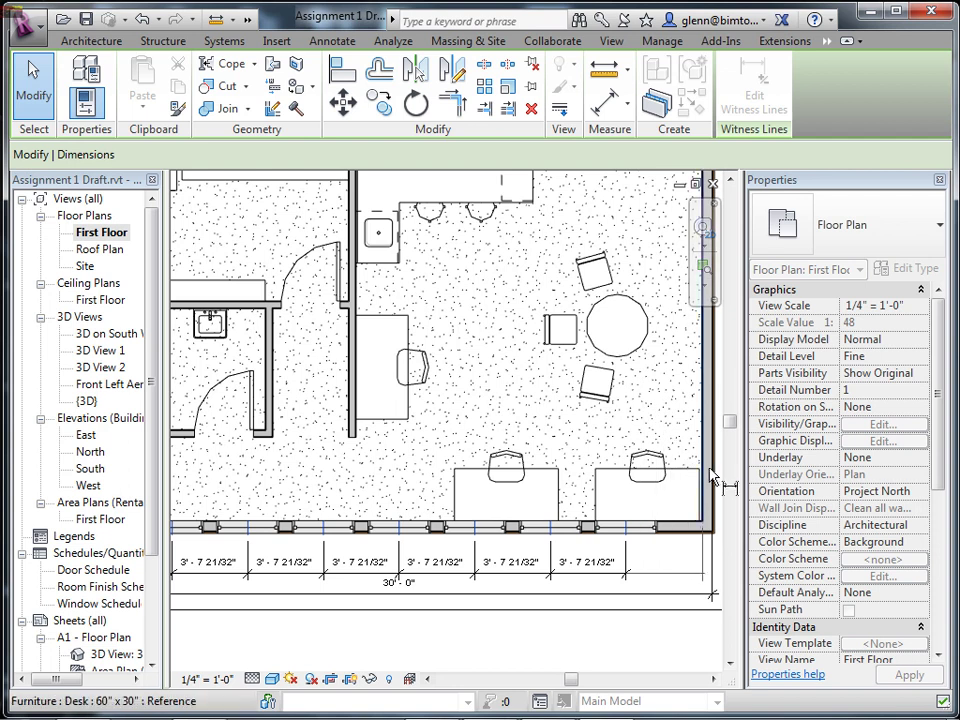
{"action": "left_click", "coordinate": [716, 532]}
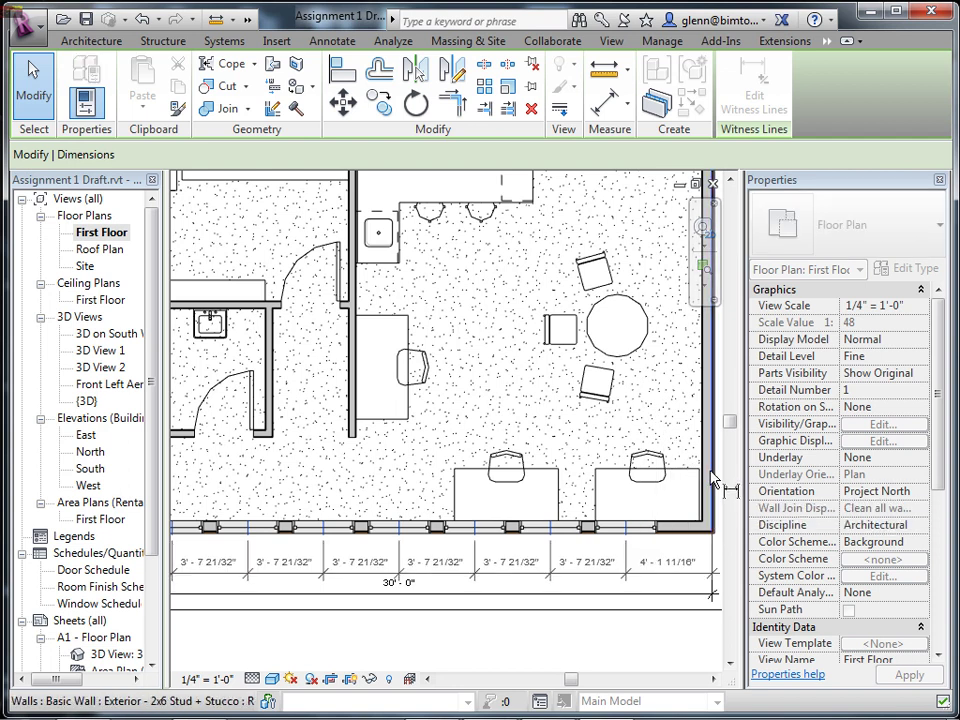
{"action": "left_click", "coordinate": [696, 574]}
{"action": "left_click", "coordinate": [643, 632]}
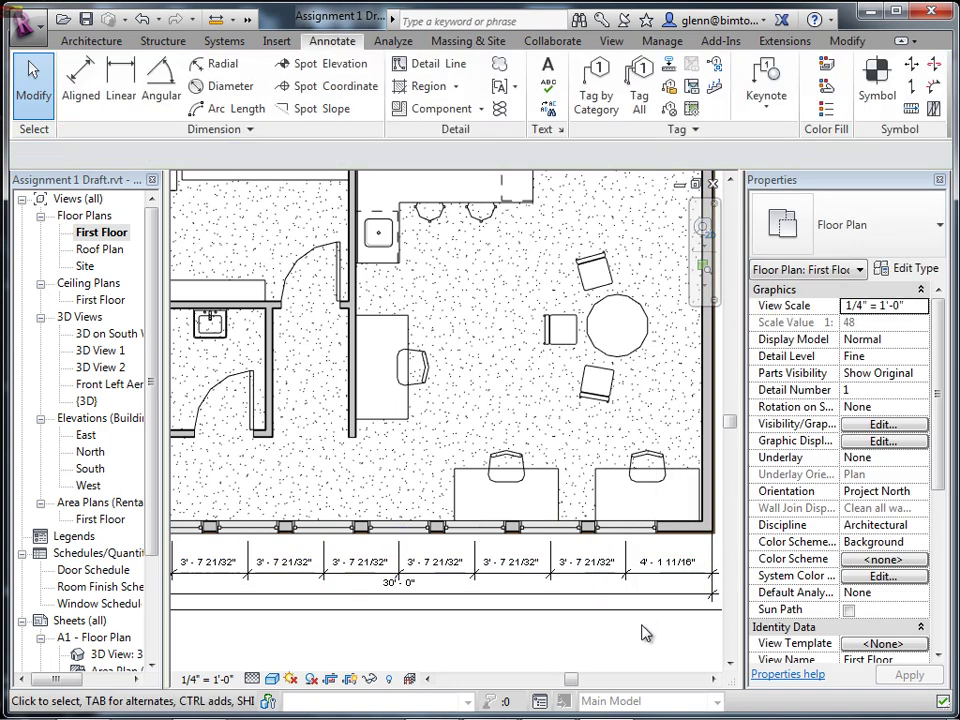
{"action": "scroll", "coordinate": [643, 632], "scroll_direction": "down", "scroll_amount": 2}
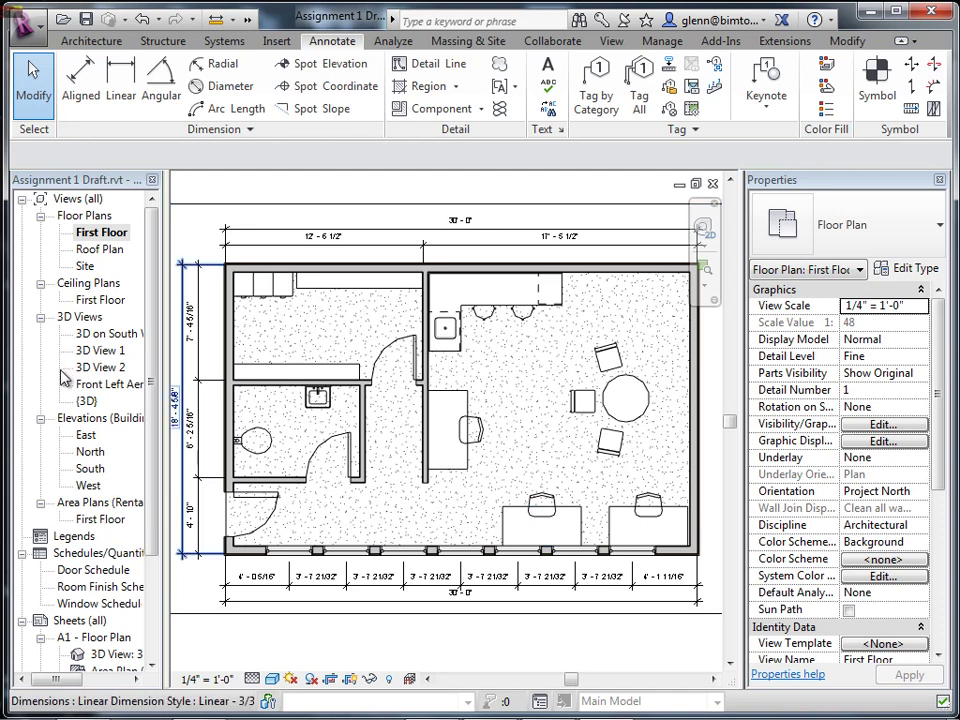
Examine the high side-wall window in the {3D} view by orbiting the building, and return to the First Floor plan.
{"action": "left_click", "coordinate": [86, 401]}
{"action": "double_click", "coordinate": [86, 401]}
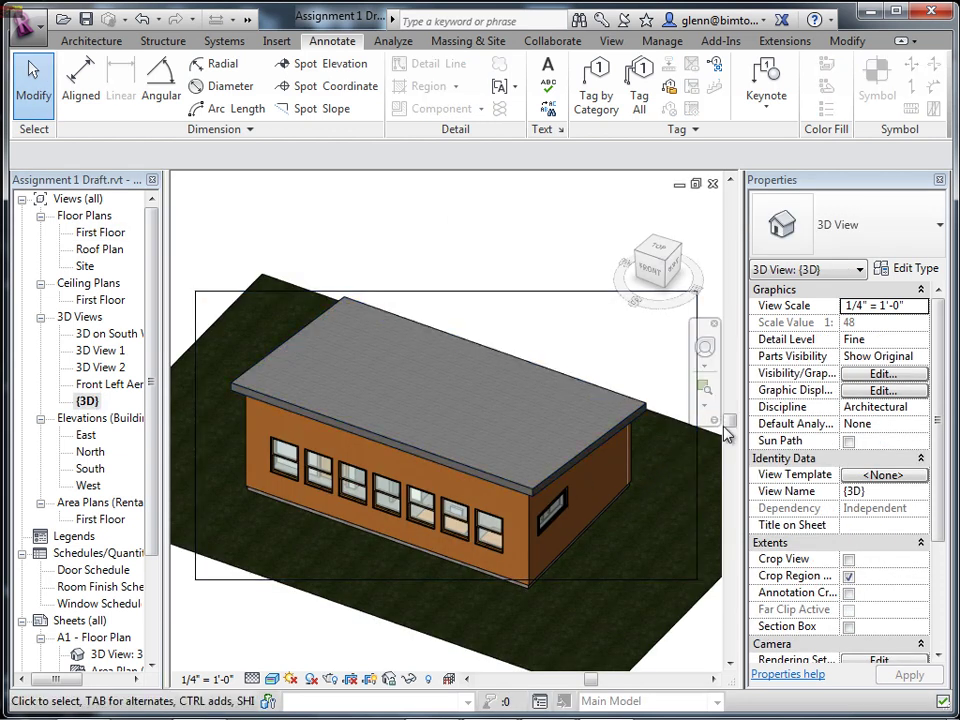
{"action": "left_click", "coordinate": [705, 347]}
{"action": "mouse_move", "coordinate": [611, 493]}
{"action": "left_mouse_down"}
{"action": "mouse_move", "coordinate": [518, 425]}
{"action": "mouse_move", "coordinate": [390, 422]}
{"action": "mouse_move", "coordinate": [476, 411]}
{"action": "mouse_move", "coordinate": [583, 441]}
{"action": "mouse_move", "coordinate": [368, 310]}
{"action": "left_mouse_up"}
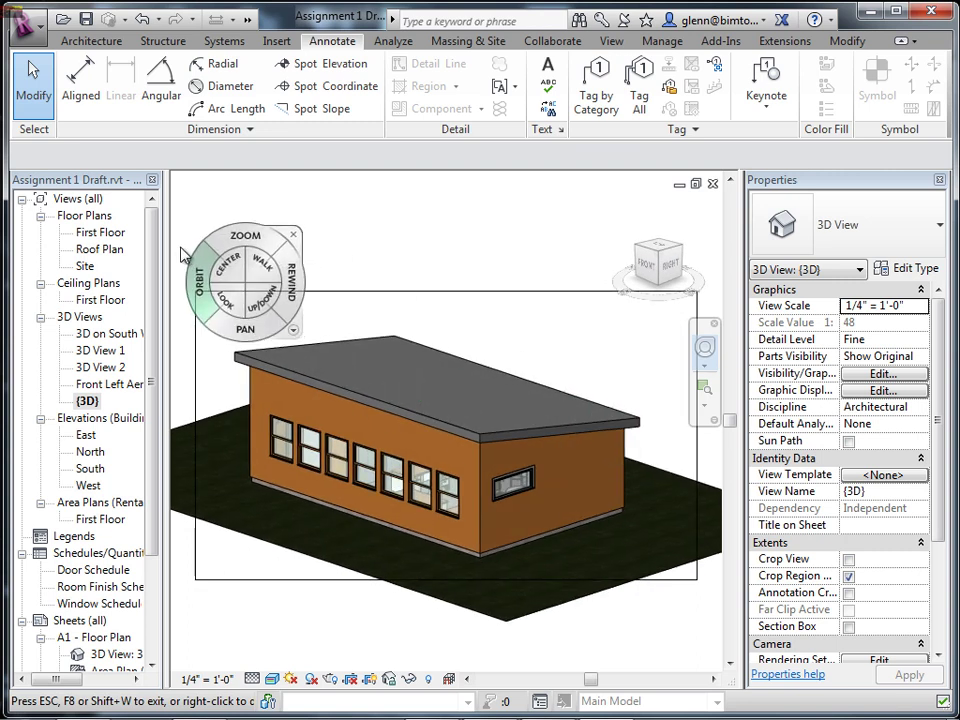
{"action": "double_click", "coordinate": [95, 236]}
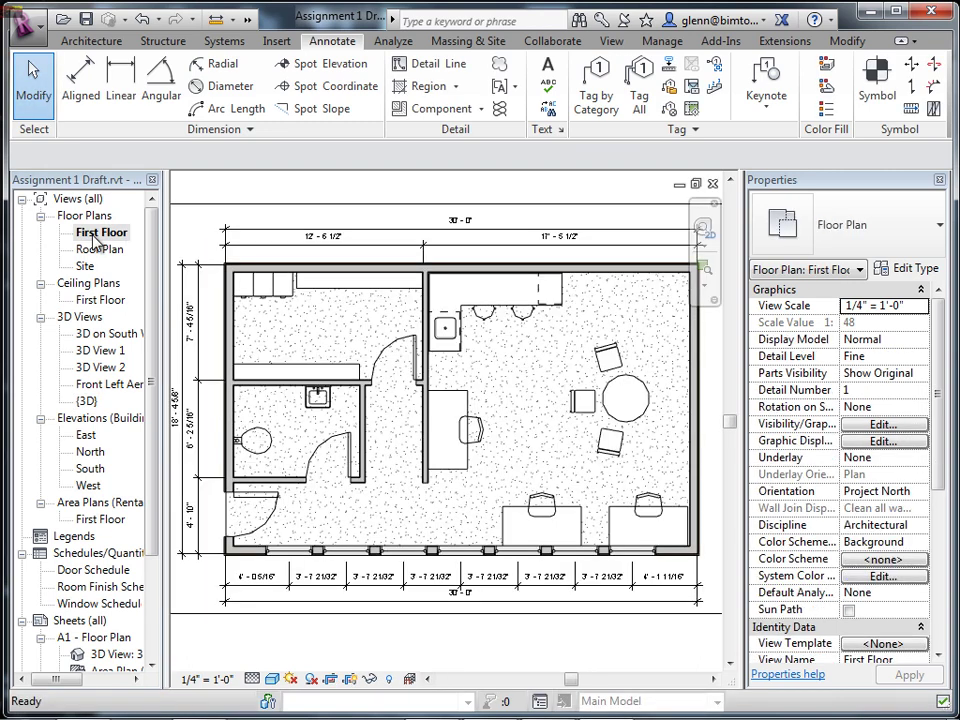
{"action": "scroll", "coordinate": [280, 622], "scroll_direction": "down", "scroll_amount": 2}
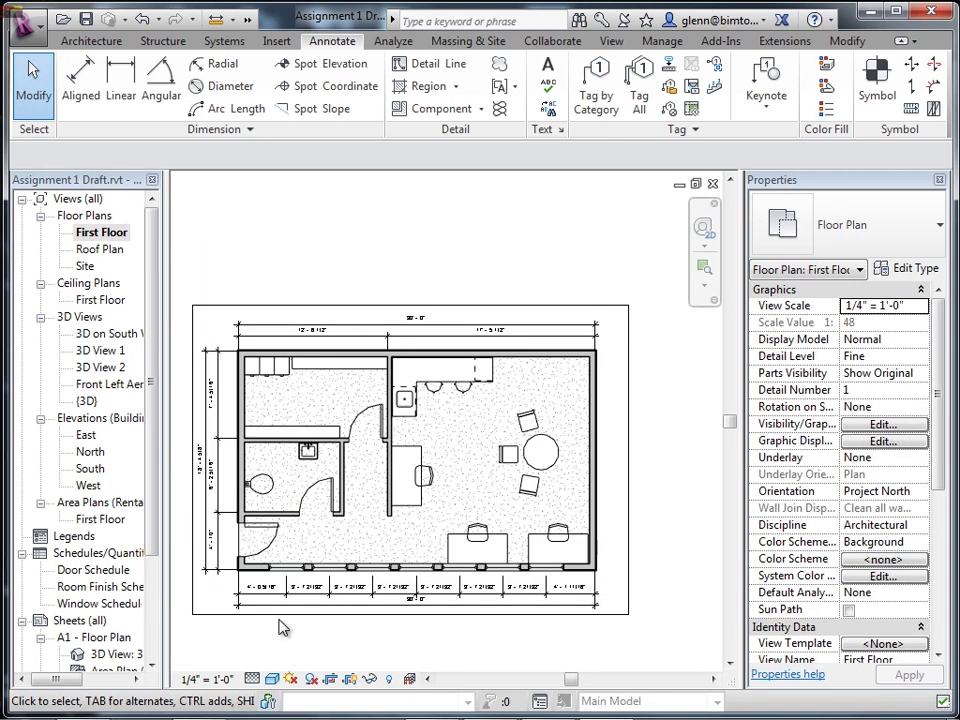
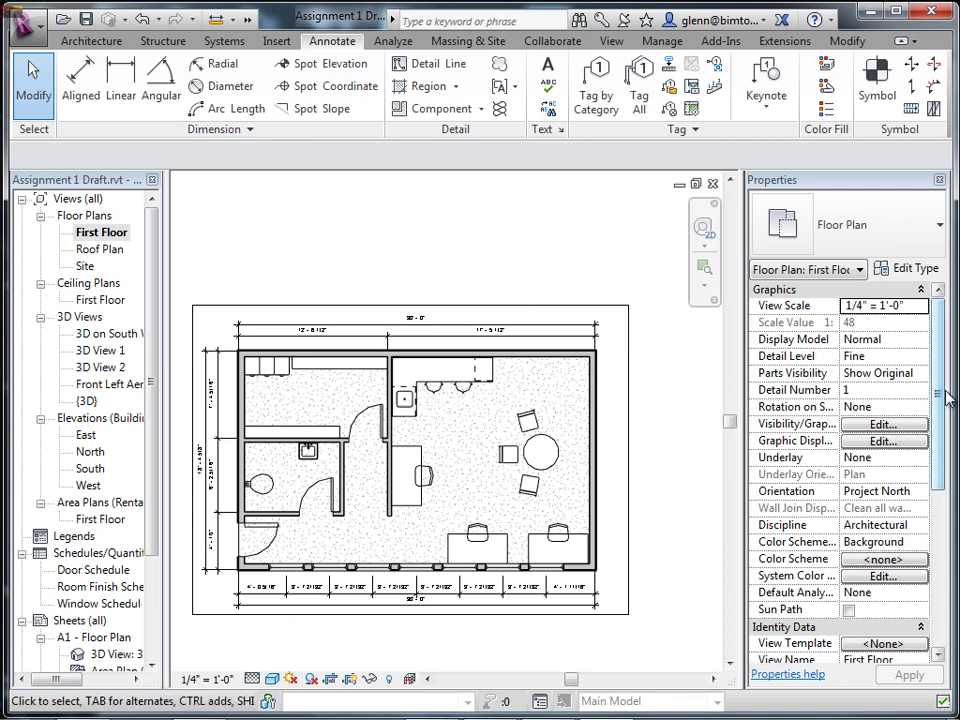
Set the cut plane offset in the First Floor plan's view range to 6'.
{"action": "left_click_drag", "start_coordinate": [944, 397], "coordinate": [915, 555]}
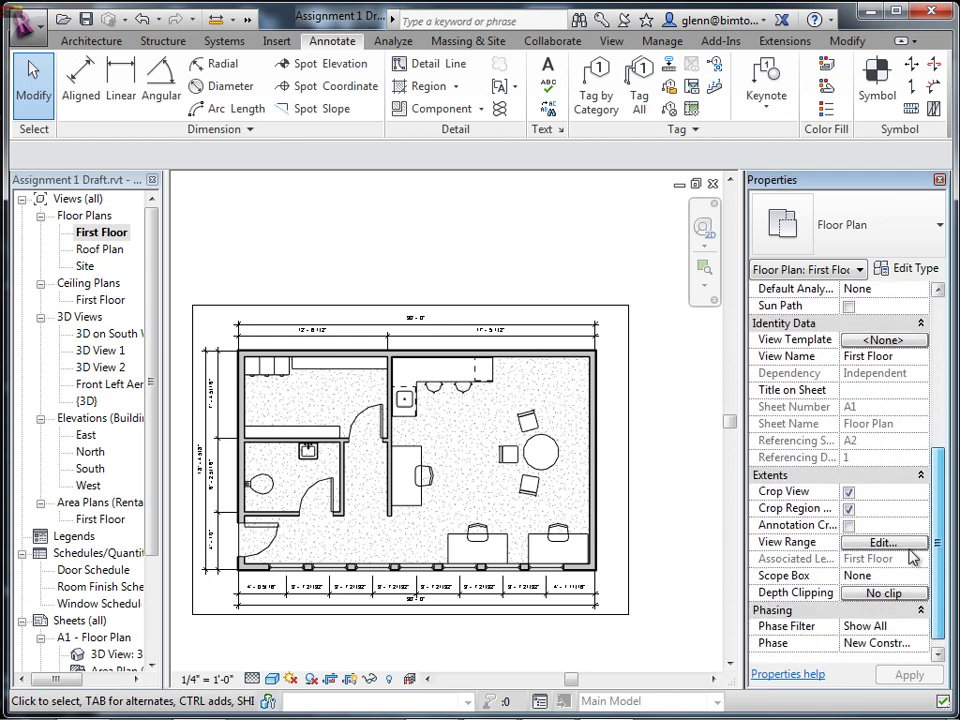
{"action": "left_click", "coordinate": [873, 545]}
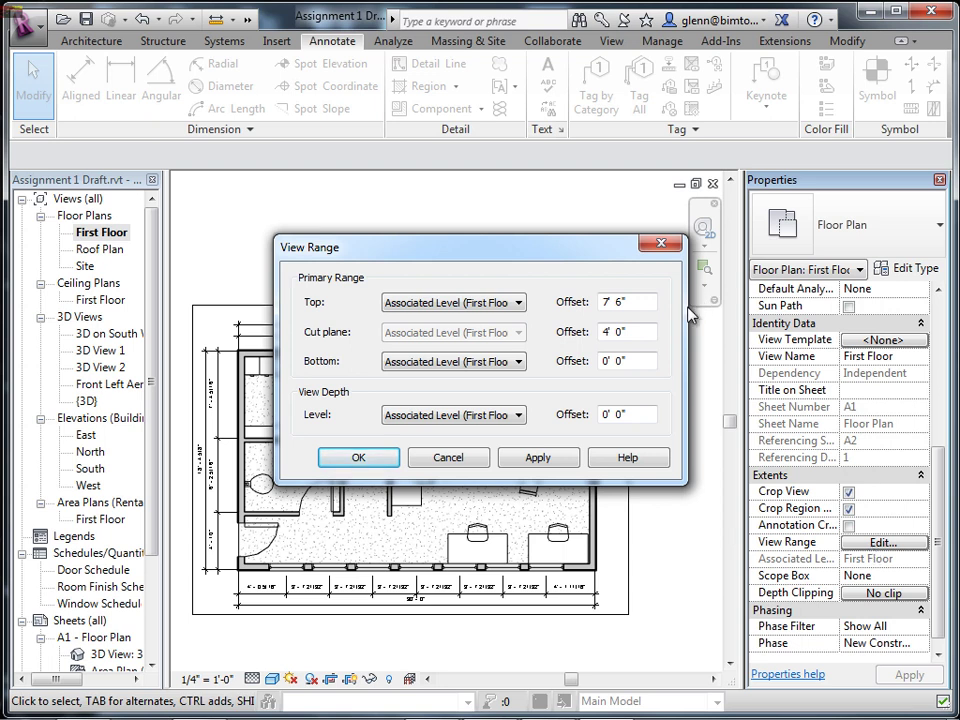
{"action": "left_click_drag", "start_coordinate": [651, 335], "coordinate": [575, 336]}
{"action": "type", "text": "6"}
{"action": "left_click", "coordinate": [370, 459]}
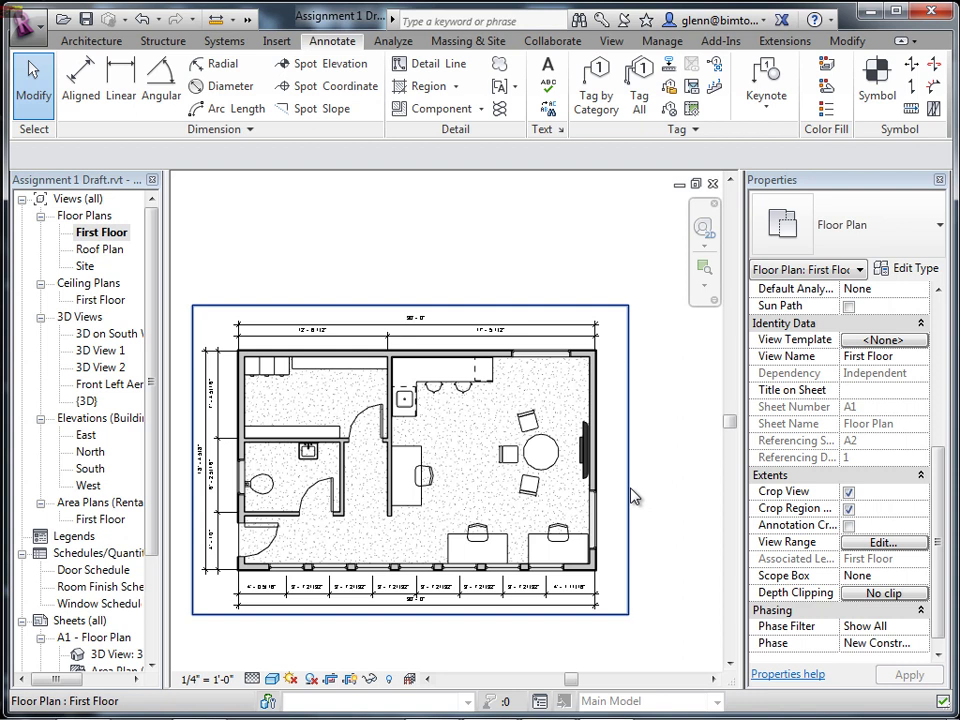
Restore the First Floor plan's view range cut plane offset to 4'.
{"action": "left_click", "coordinate": [876, 543]}
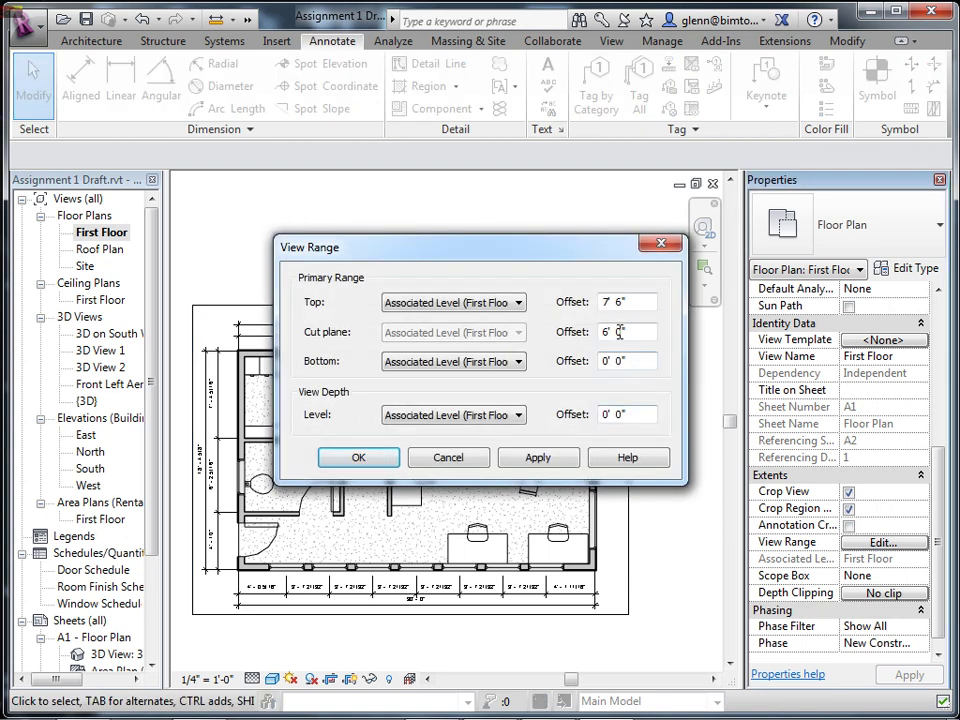
{"action": "left_click_drag", "start_coordinate": [634, 332], "coordinate": [575, 334]}
{"action": "type", "text": "4"}
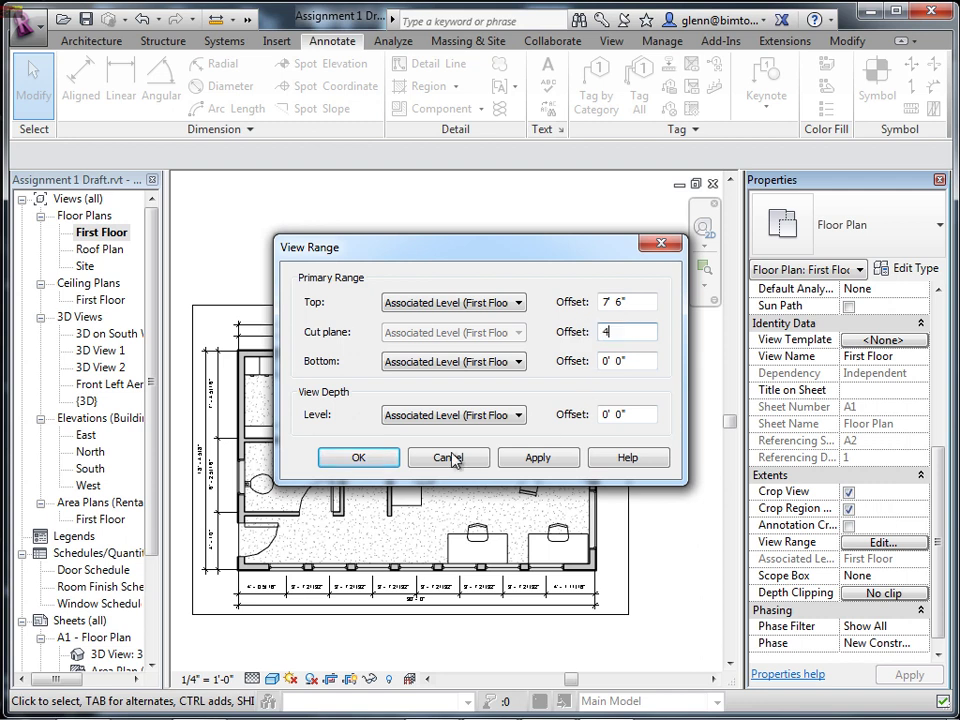
{"action": "left_click", "coordinate": [378, 460]}
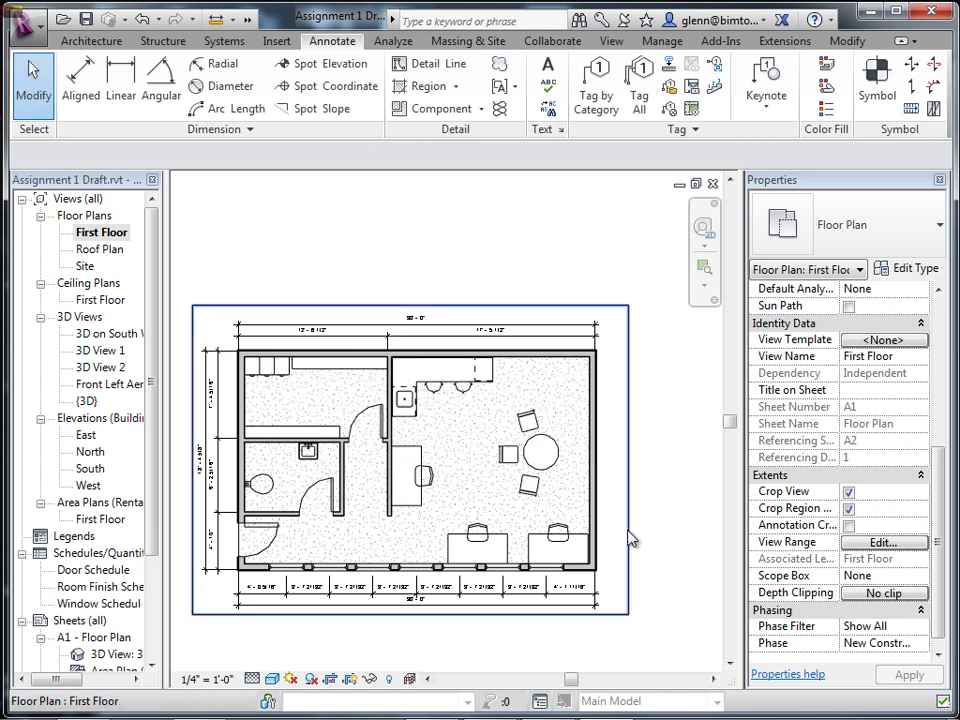
{"action": "left_click", "coordinate": [628, 520]}
{"action": "left_click", "coordinate": [669, 523]}
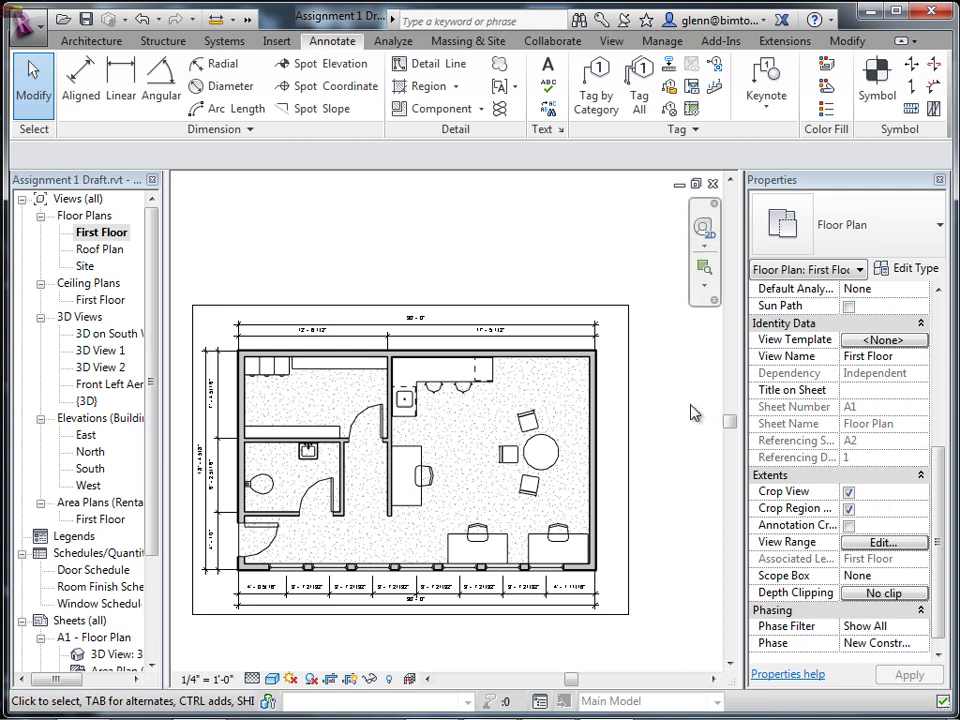
Sketch a rectangular plan region about 3' deep over the top exterior wall, from the counter's end to just past the right exterior wall.
{"action": "left_click", "coordinate": [624, 44]}
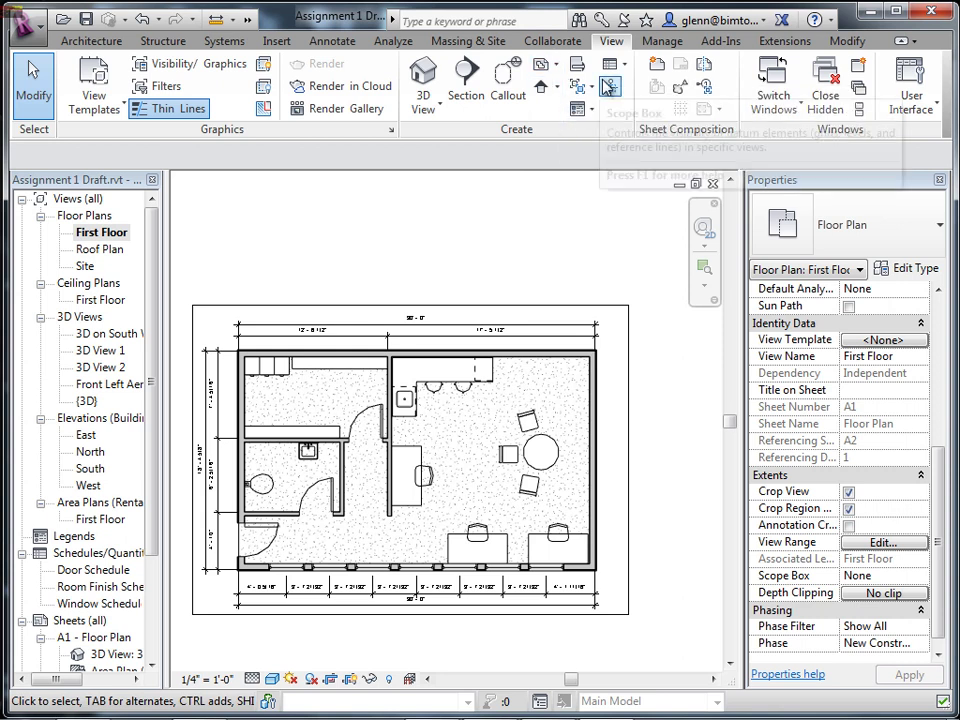
{"action": "left_click", "coordinate": [557, 66]}
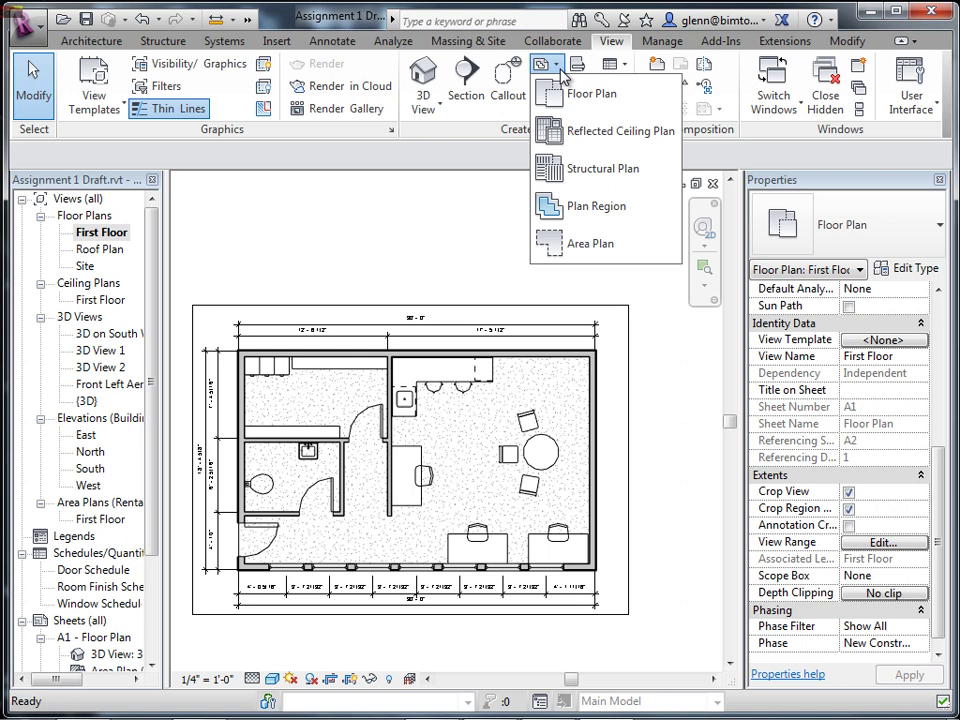
{"action": "left_click", "coordinate": [572, 207]}
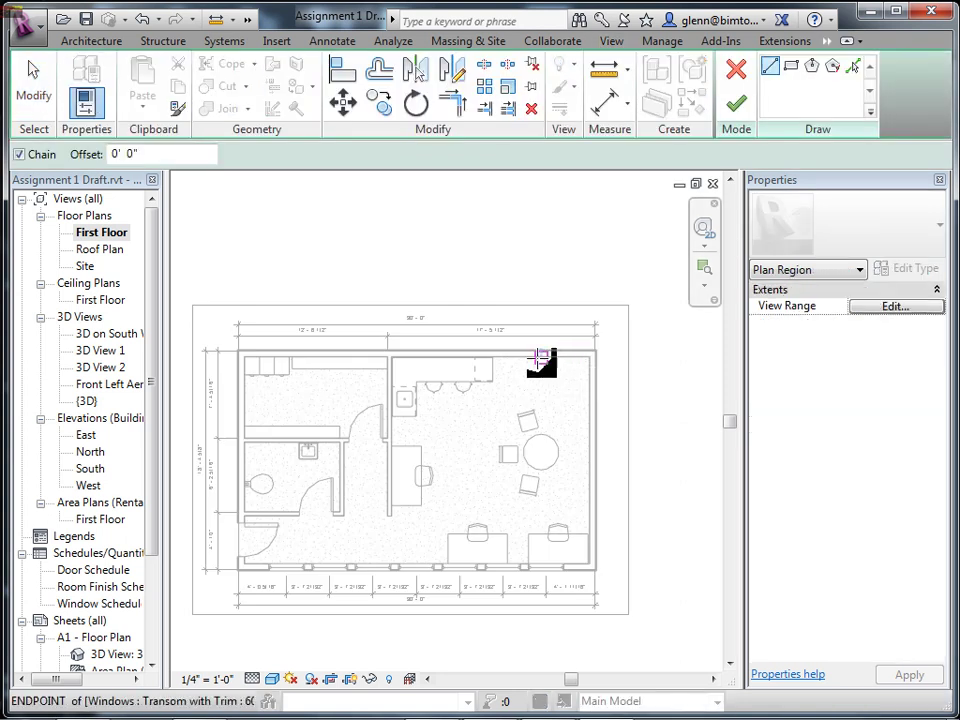
{"action": "scroll", "coordinate": [514, 336], "scroll_direction": "up", "scroll_amount": 2}
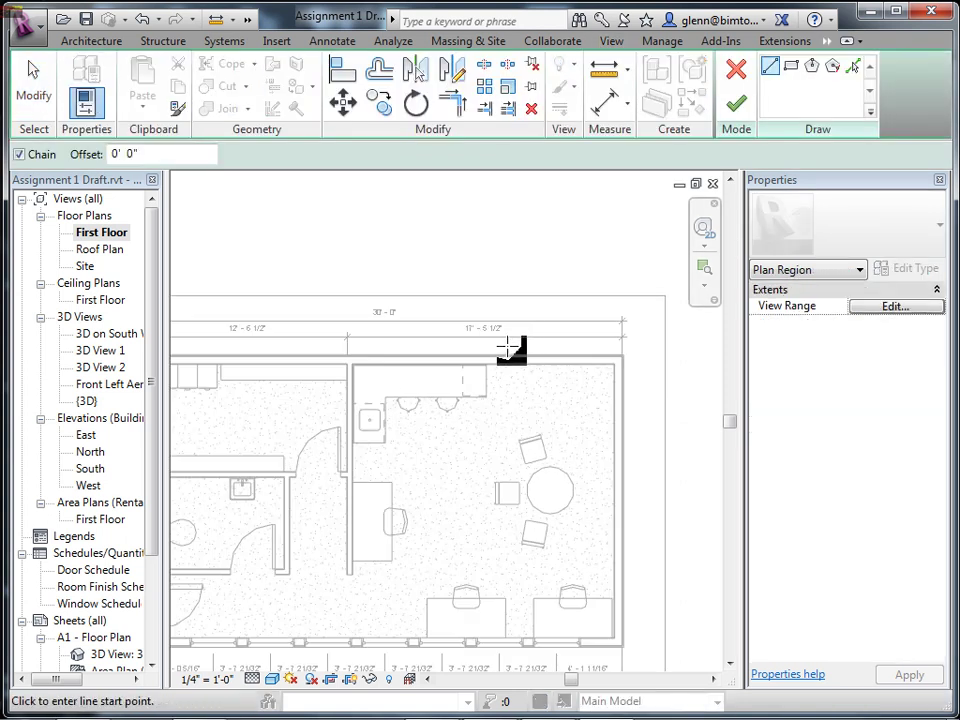
{"action": "left_click", "coordinate": [491, 347]}
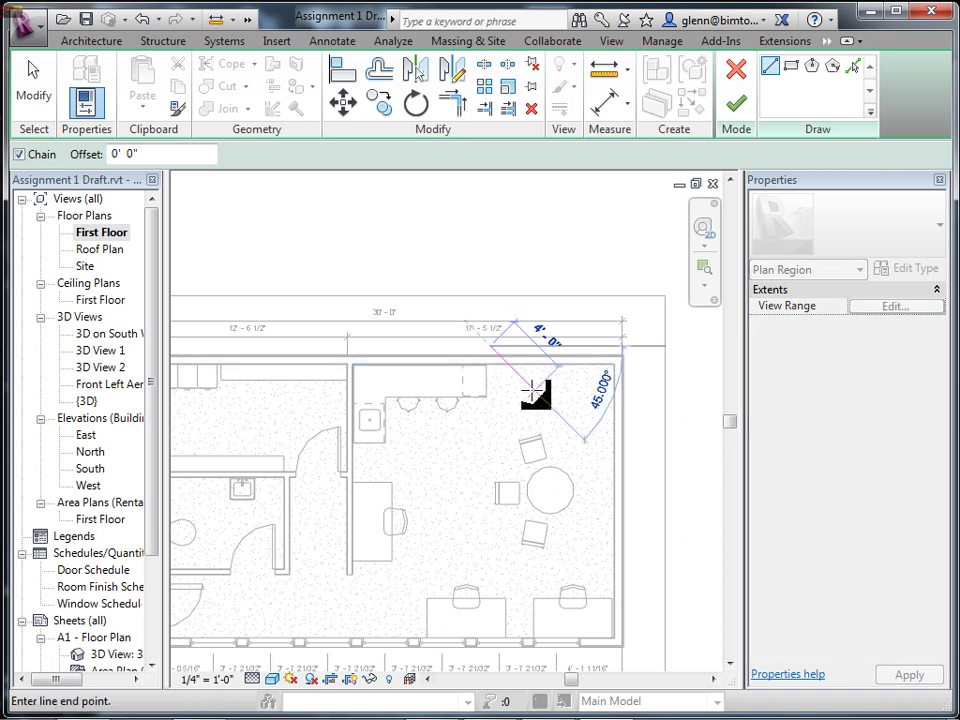
{"action": "left_click", "coordinate": [491, 392]}
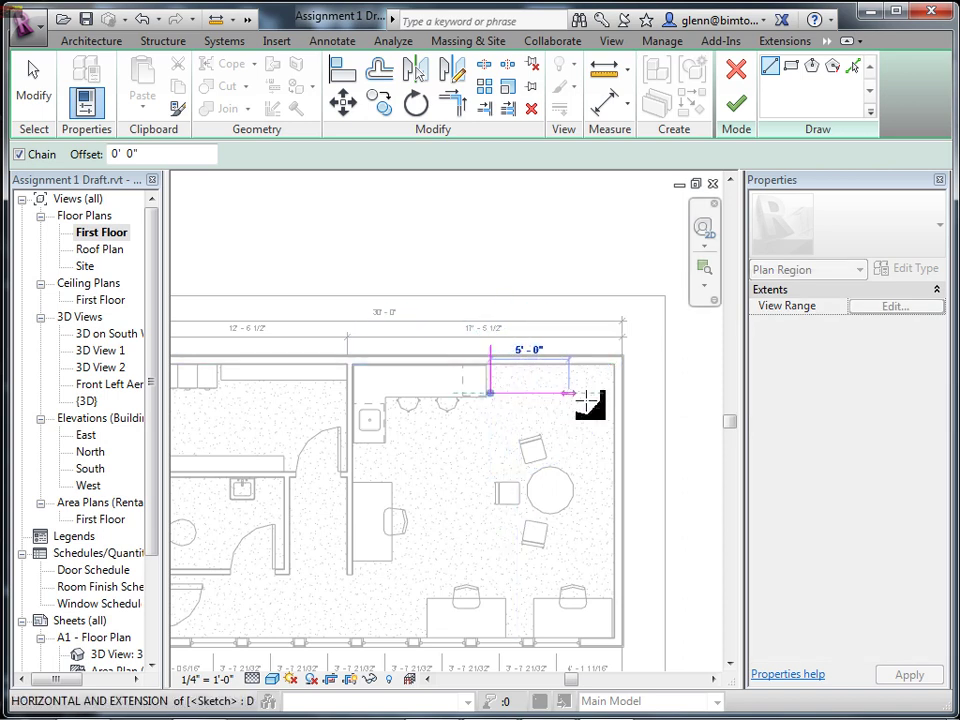
{"action": "left_click", "coordinate": [632, 392]}
{"action": "left_click", "coordinate": [631, 347]}
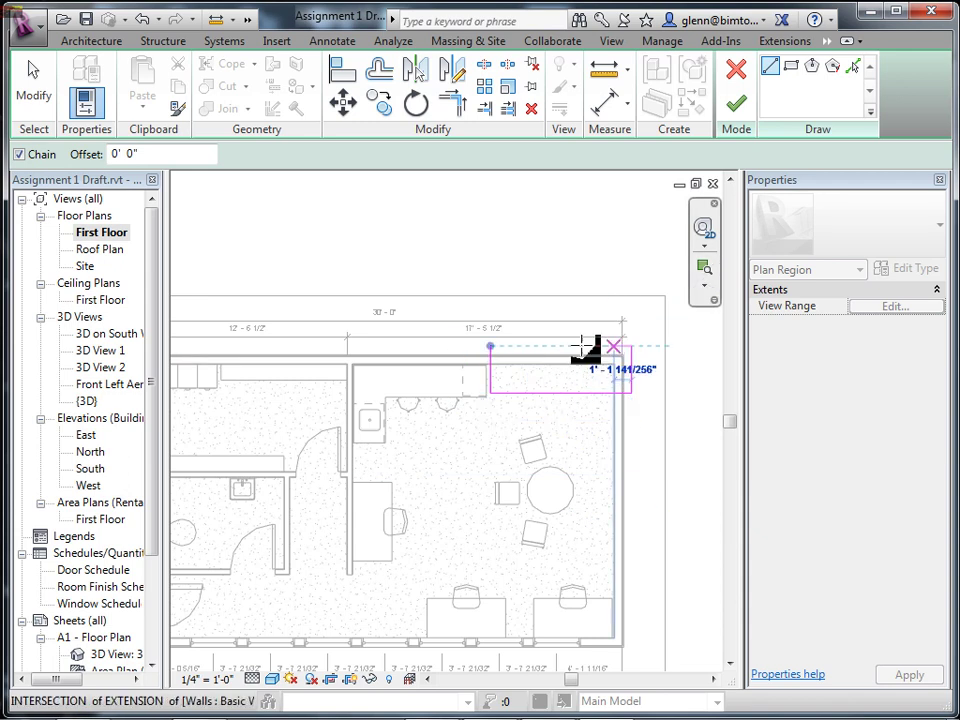
{"action": "left_click", "coordinate": [491, 347]}
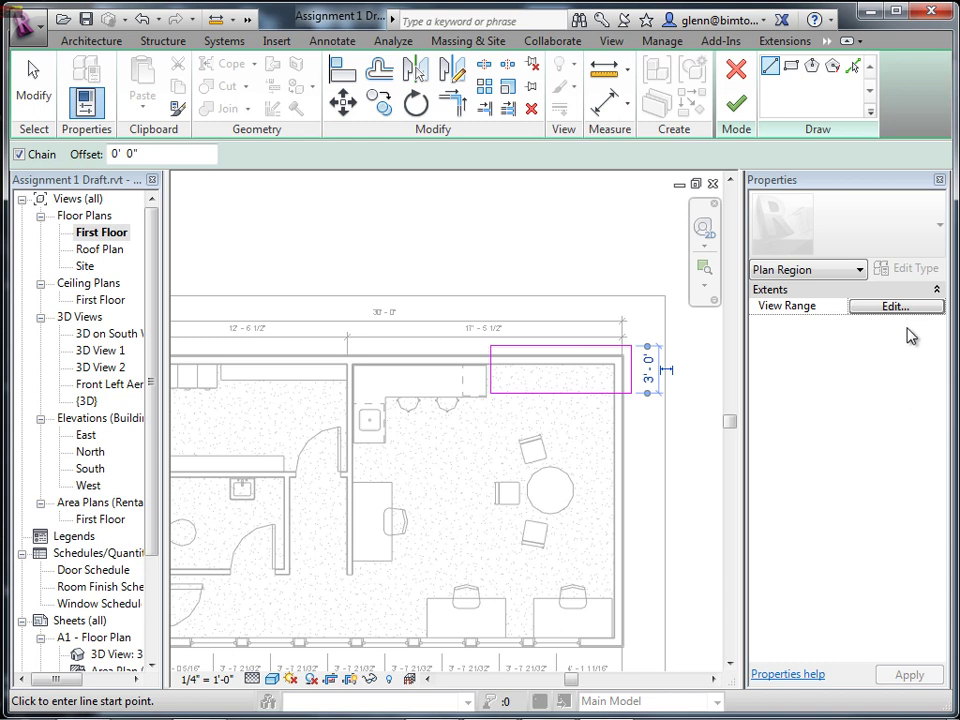
Set the top-wall plan region's cut plane offset to 6' and finish the region.
{"action": "left_click", "coordinate": [858, 310]}
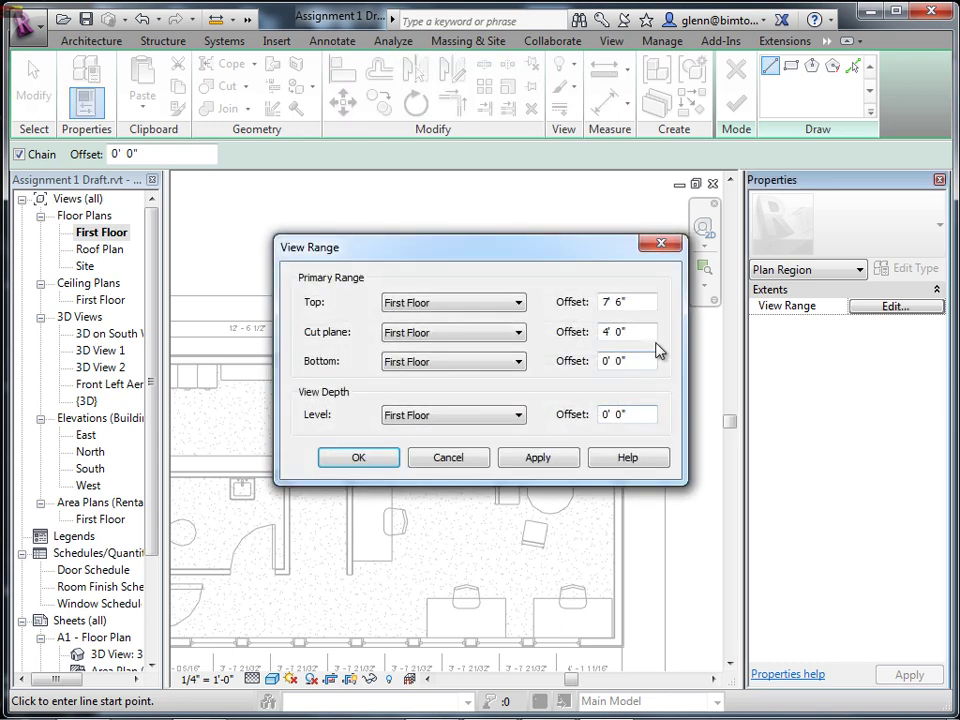
{"action": "left_click_drag", "start_coordinate": [648, 334], "coordinate": [540, 328]}
{"action": "type", "text": "6"}
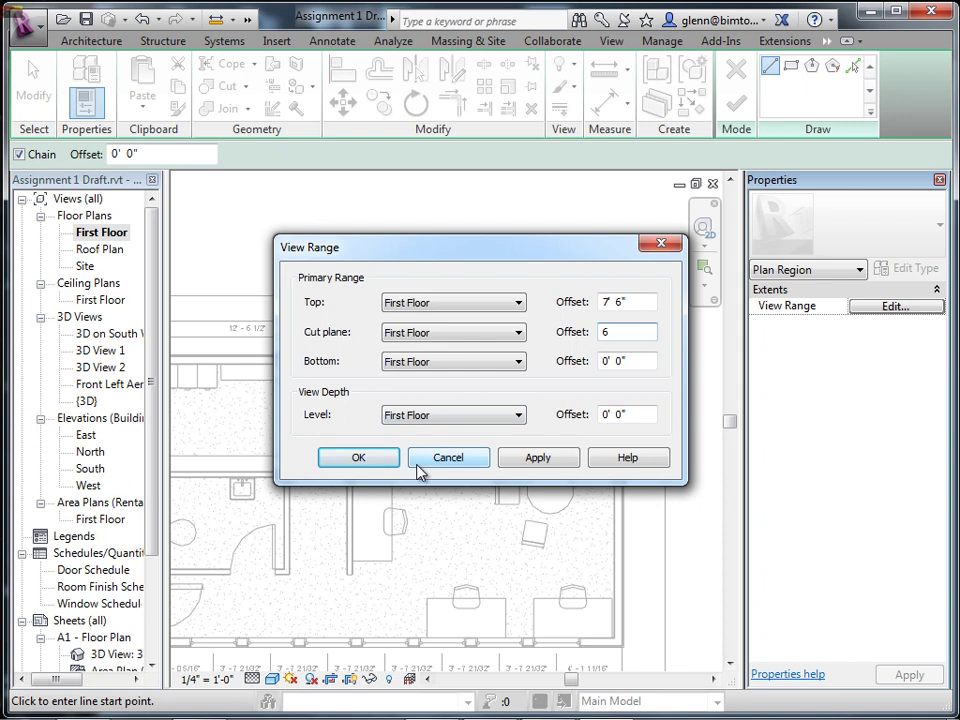
{"action": "left_click", "coordinate": [375, 463]}
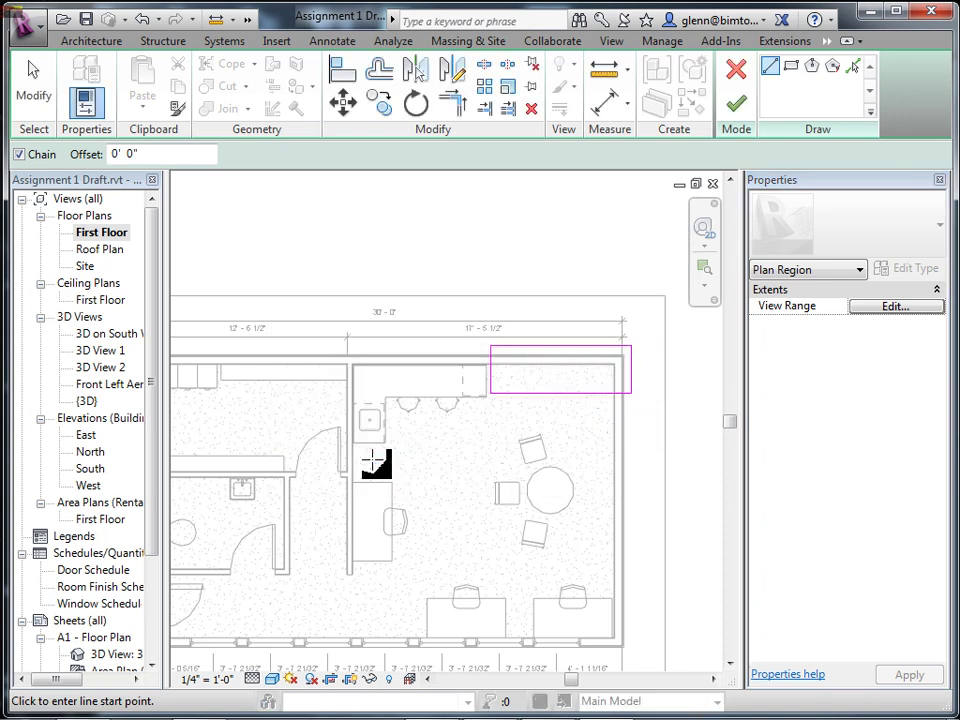
{"action": "left_click", "coordinate": [736, 103]}
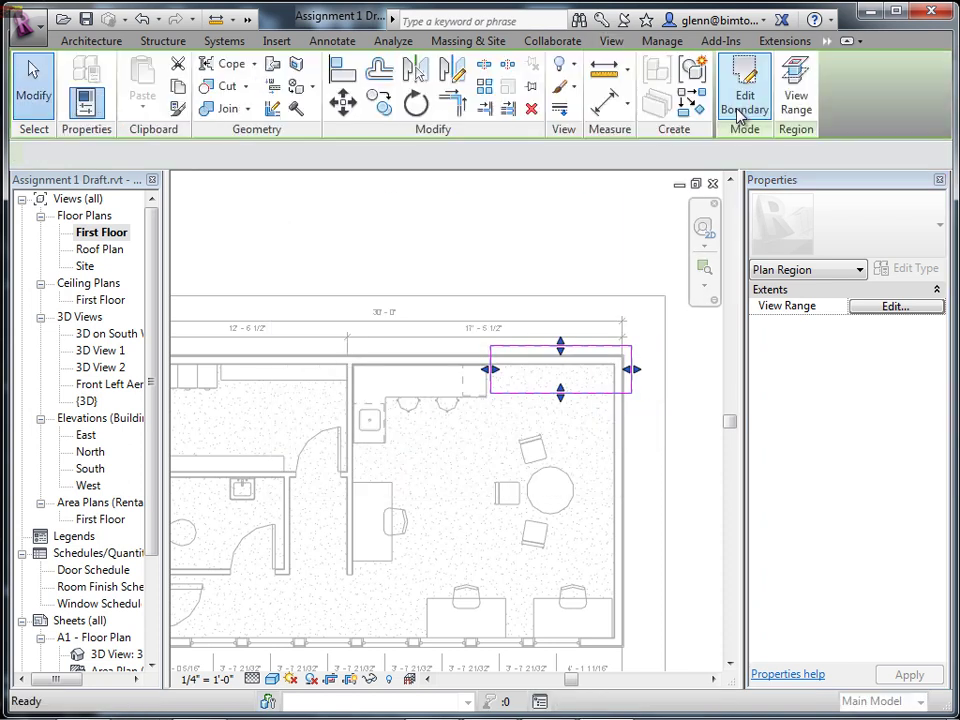
{"action": "left_click", "coordinate": [619, 249]}
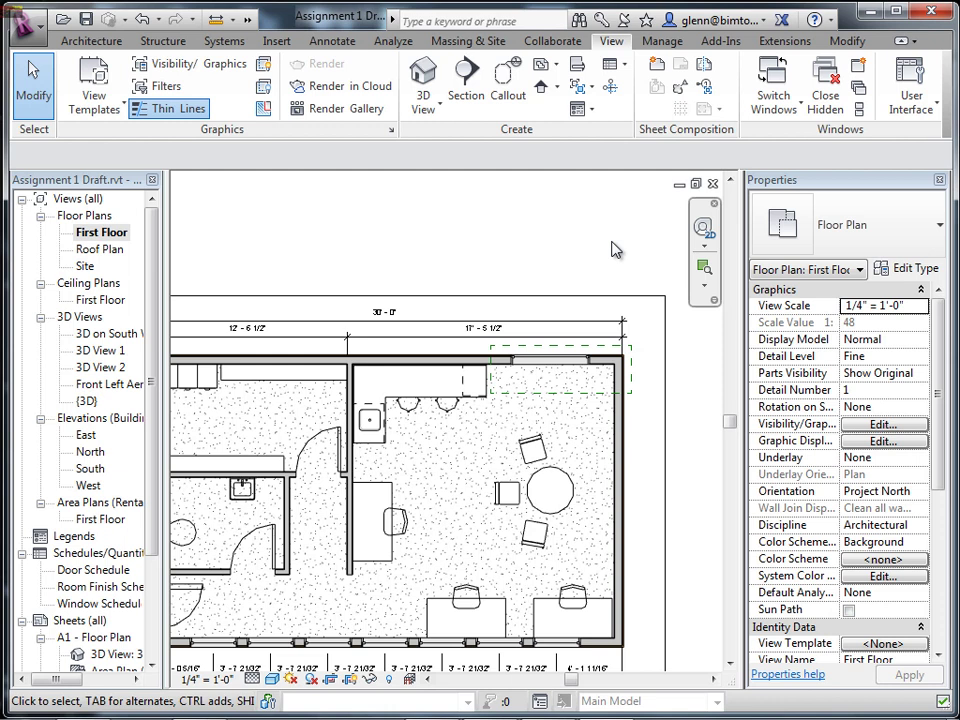
Sketch a second rectangular plan region around the lower part of the right exterior wall, beside the corner desk.
{"action": "left_click", "coordinate": [558, 66]}
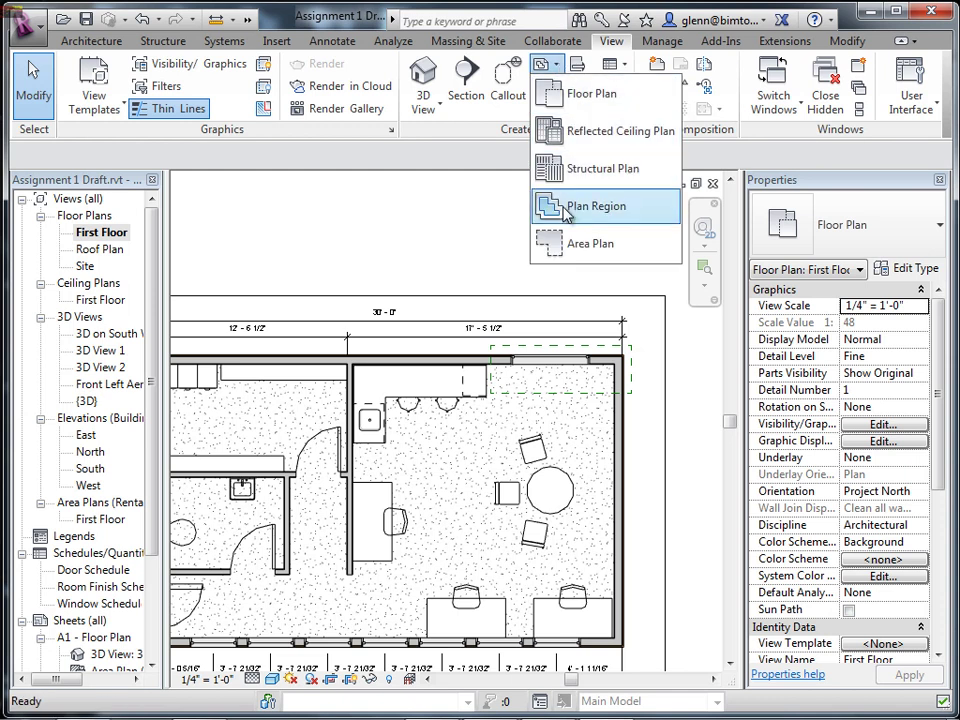
{"action": "left_click", "coordinate": [572, 206]}
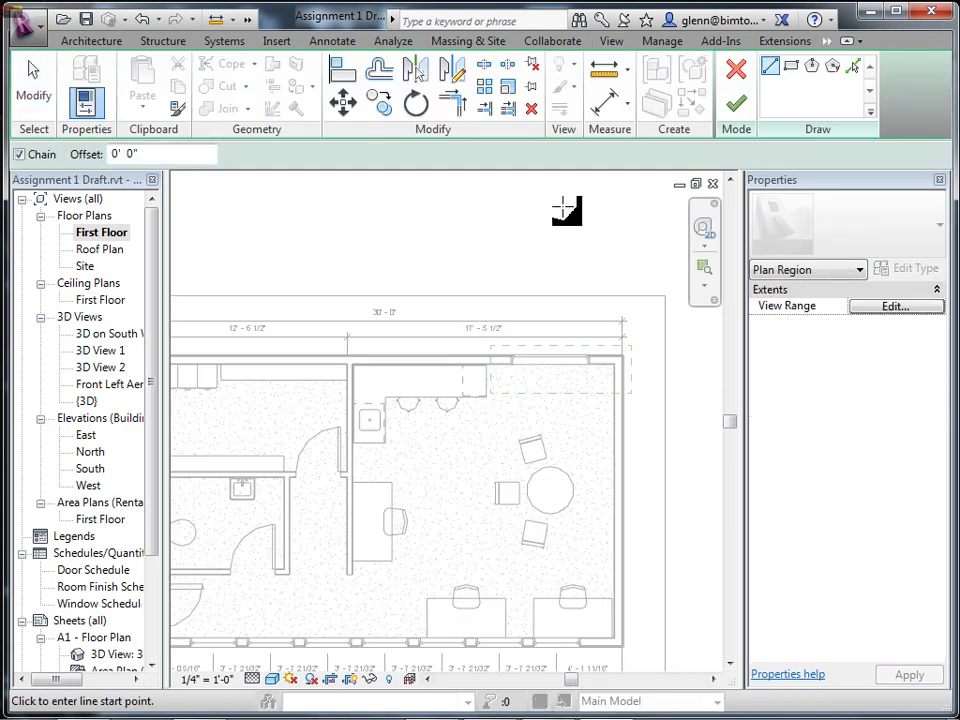
{"action": "left_click", "coordinate": [791, 66]}
{"action": "left_click", "coordinate": [591, 537]}
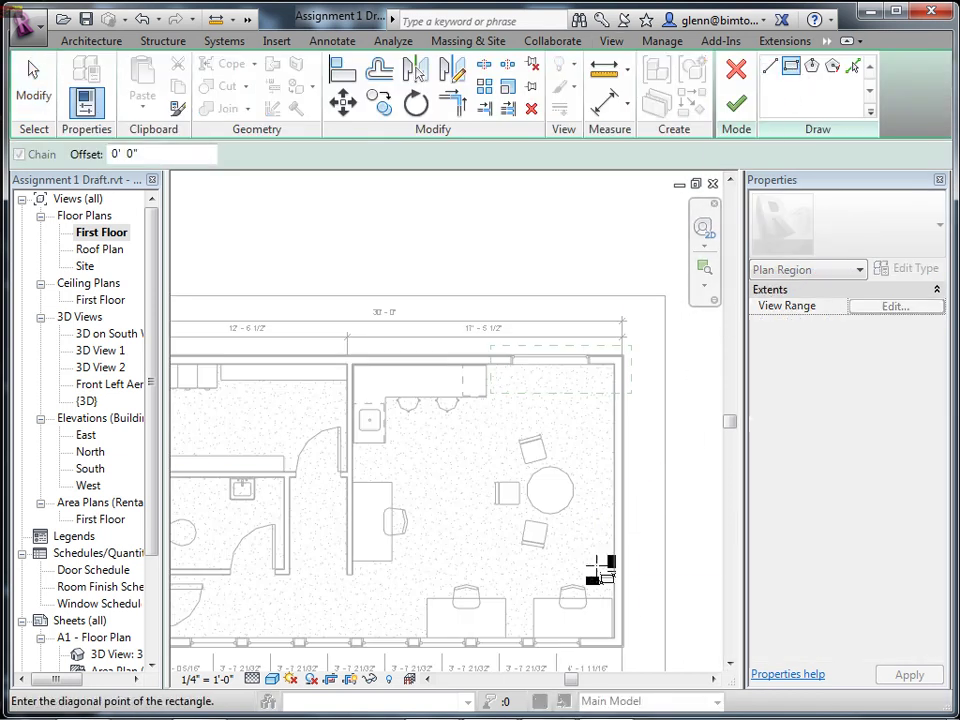
{"action": "left_click", "coordinate": [637, 638]}
Set the right-wall plan region's cut plane offset to 6' and finish the region.
{"action": "left_click", "coordinate": [893, 307]}
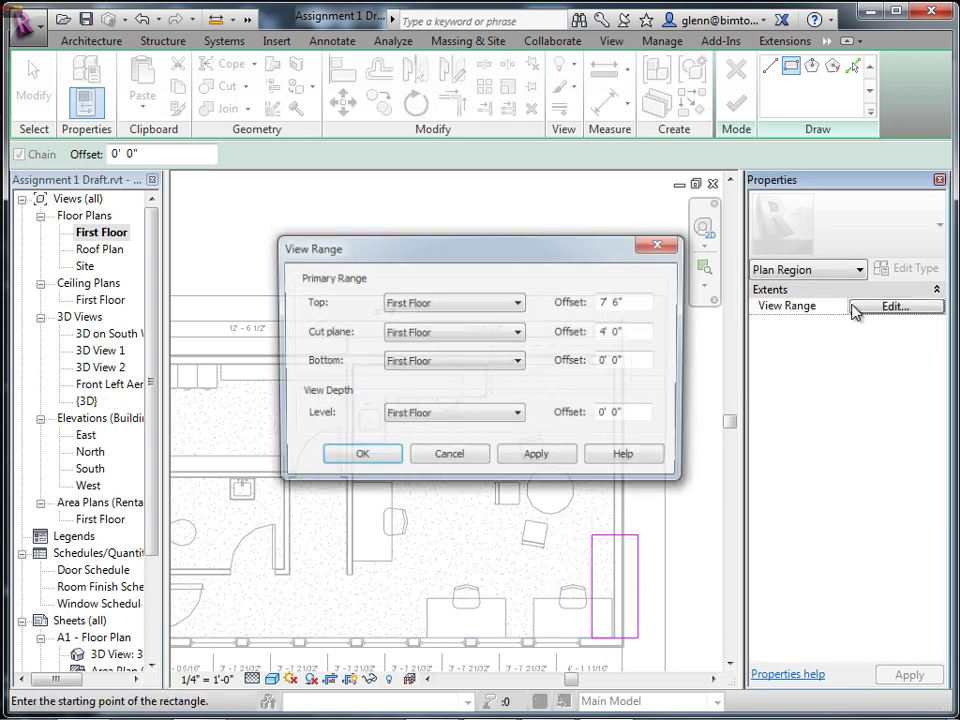
{"action": "left_click_drag", "start_coordinate": [643, 338], "coordinate": [591, 336]}
{"action": "type", "text": "6"}
{"action": "left_click", "coordinate": [384, 460]}
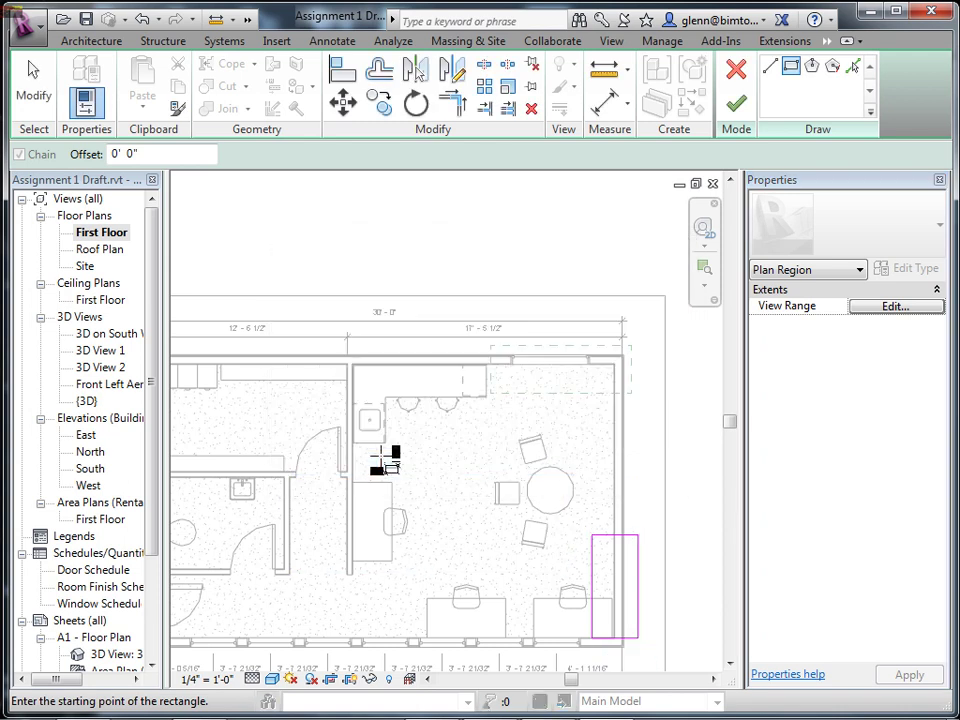
{"action": "left_click", "coordinate": [736, 101]}
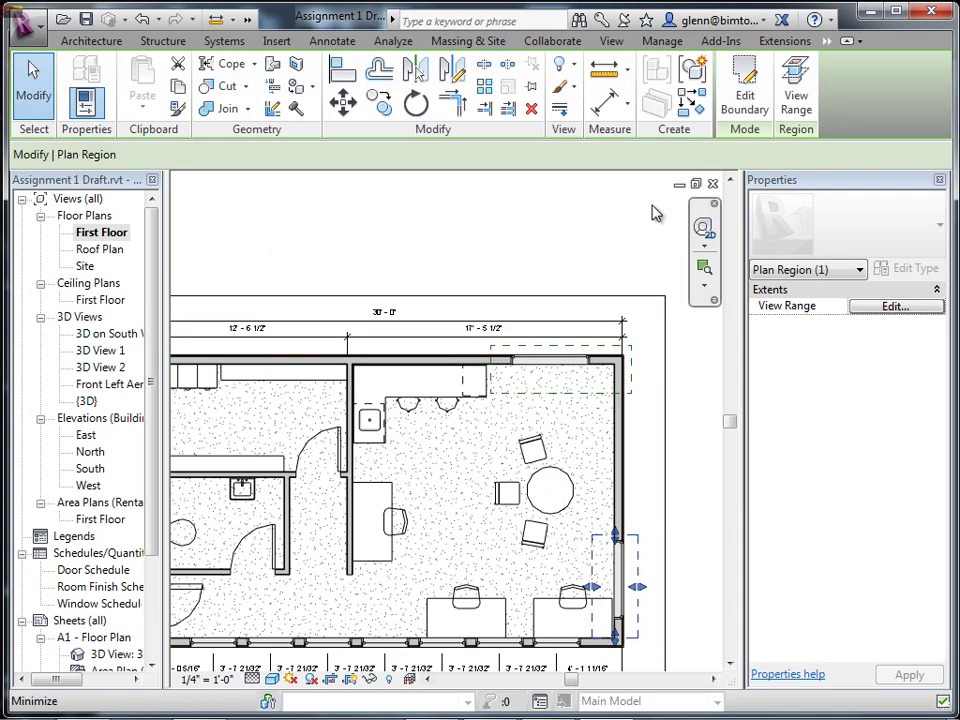
{"action": "left_click", "coordinate": [590, 244]}
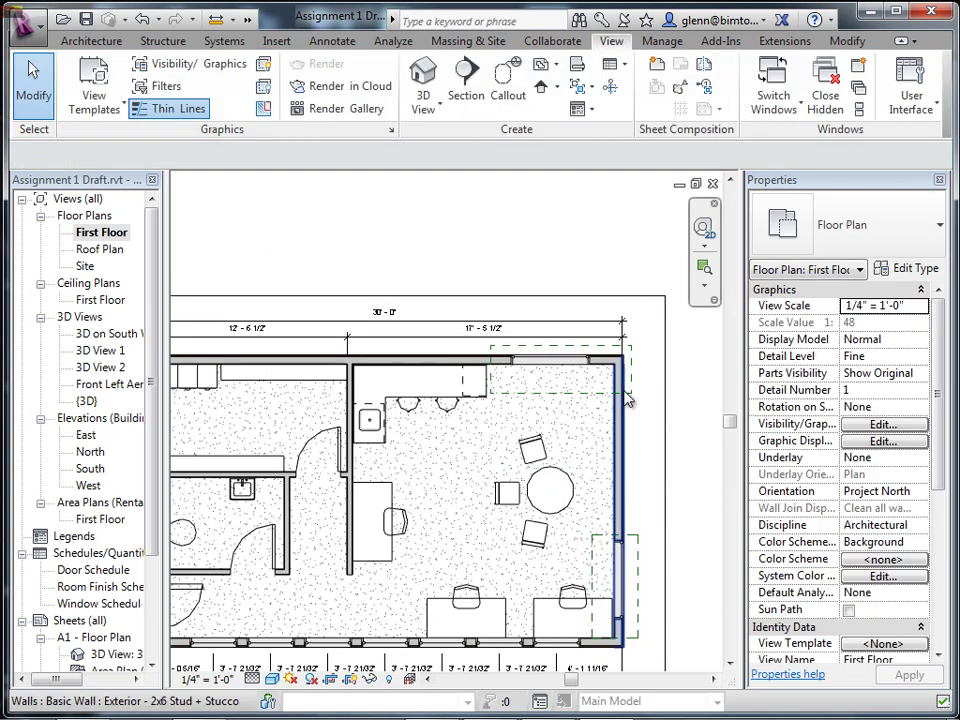
Shrink the right-wall plan region so its boundary fits closely around the window opening.
{"action": "left_click", "coordinate": [642, 546]}
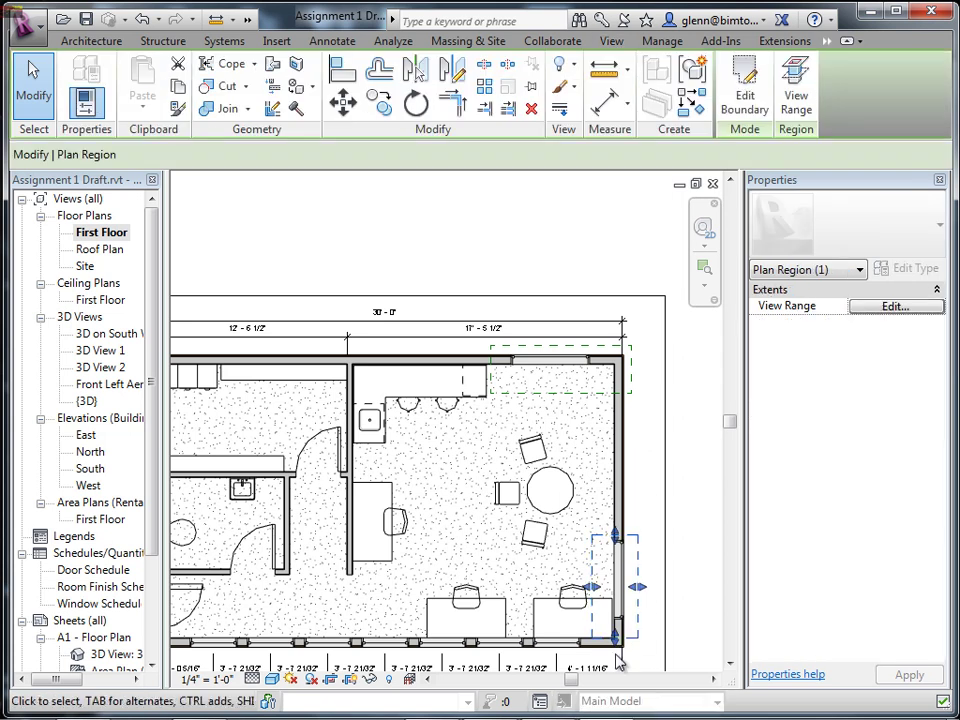
{"action": "left_click_drag", "start_coordinate": [616, 642], "coordinate": [617, 579]}
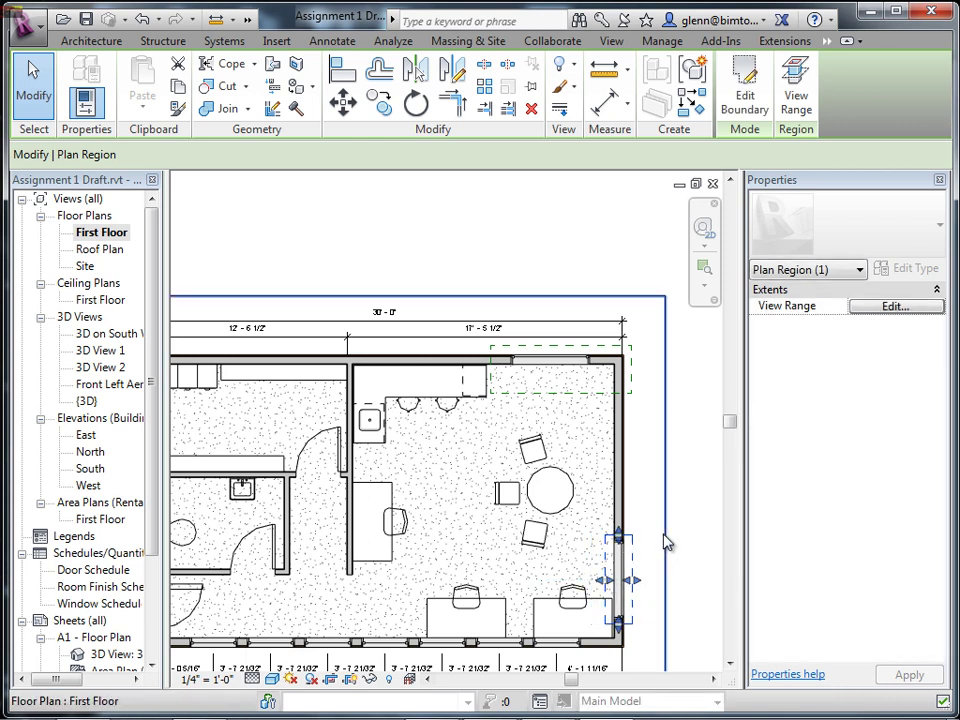
{"action": "left_click", "coordinate": [664, 542]}
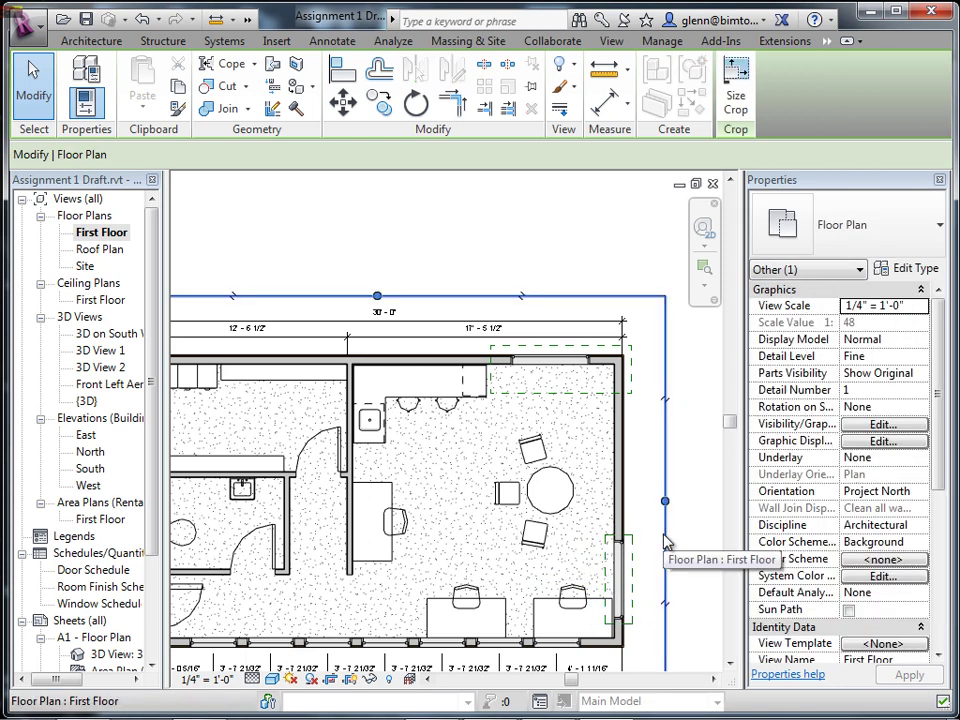
Shrink the top-wall plan region from both sides so its boundary fits closely around the window opening.
{"action": "left_click", "coordinate": [575, 394]}
{"action": "left_click_drag", "start_coordinate": [633, 385], "coordinate": [598, 372]}
{"action": "left_click_drag", "start_coordinate": [490, 370], "coordinate": [504, 370]}
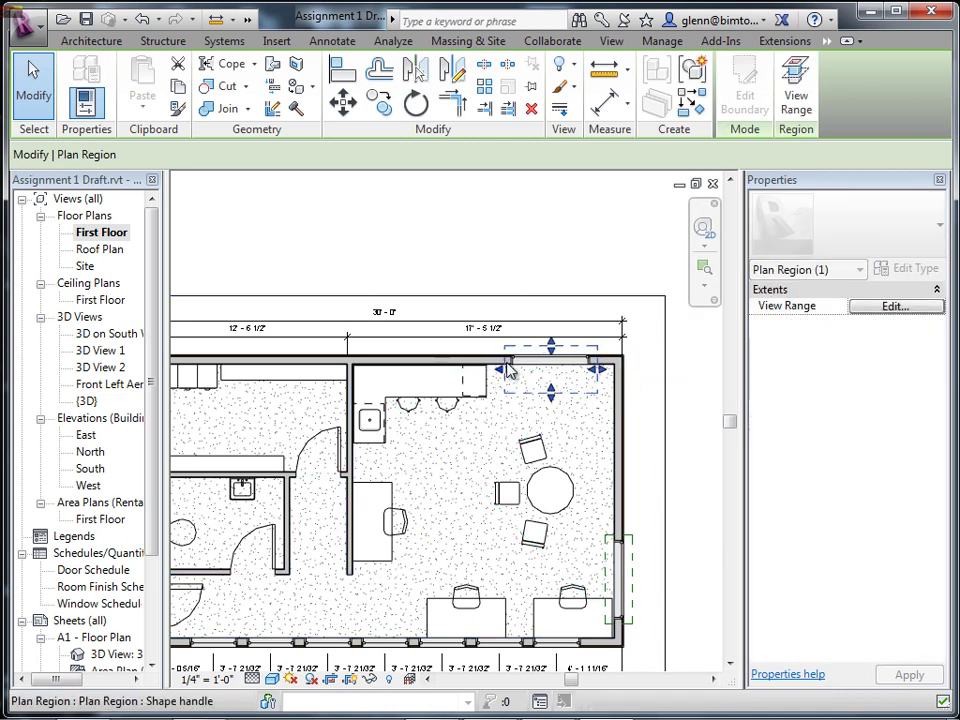
{"action": "left_click", "coordinate": [537, 259]}
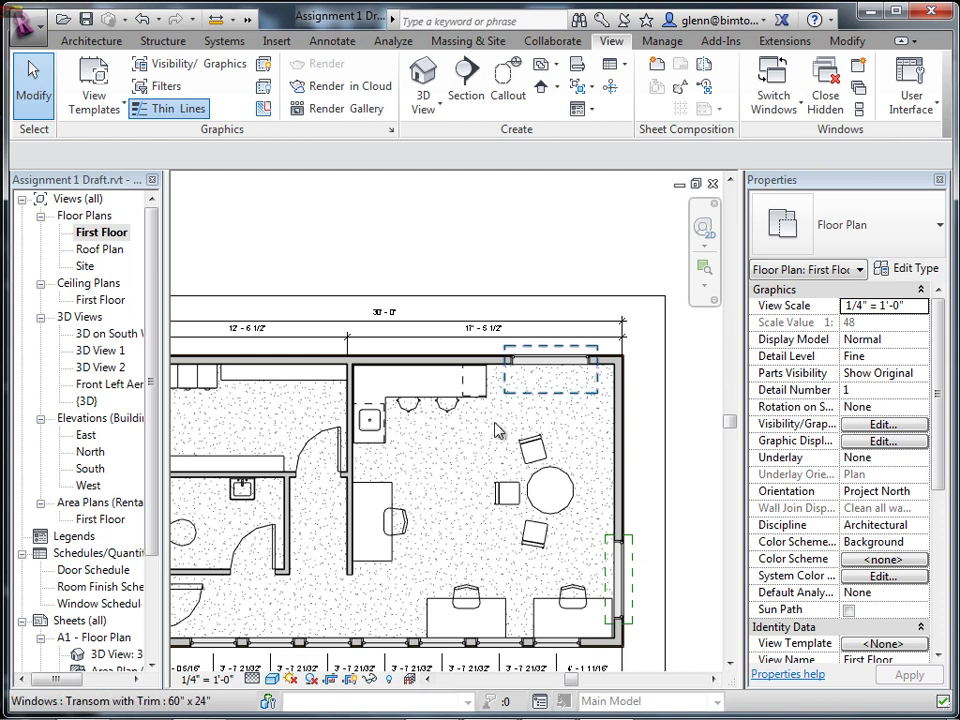
Move the middle witness line of the inner dimension string above the top wall to the right face of the interior partition.
{"action": "scroll", "coordinate": [490, 355], "scroll_direction": "up", "scroll_amount": 3}
{"action": "middle_click_drag", "start_coordinate": [500, 360], "coordinate": [575, 360]}
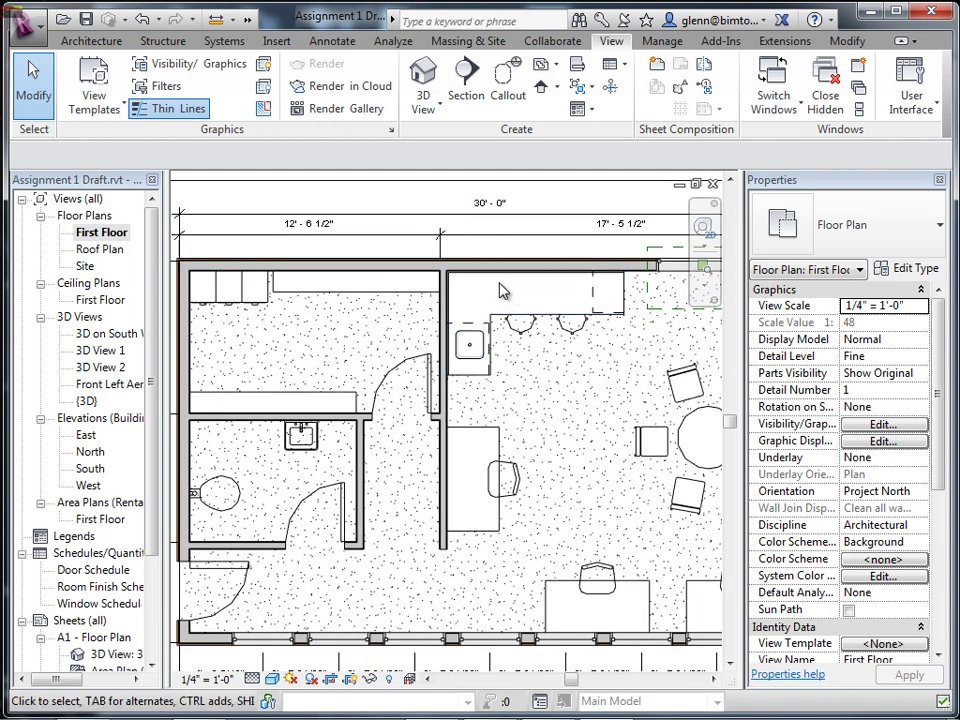
{"action": "scroll", "coordinate": [506, 289], "scroll_direction": "up", "scroll_amount": 2}
{"action": "middle_click_drag", "start_coordinate": [506, 289], "coordinate": [510, 328]}
{"action": "scroll", "coordinate": [489, 347], "scroll_direction": "up", "scroll_amount": 2}
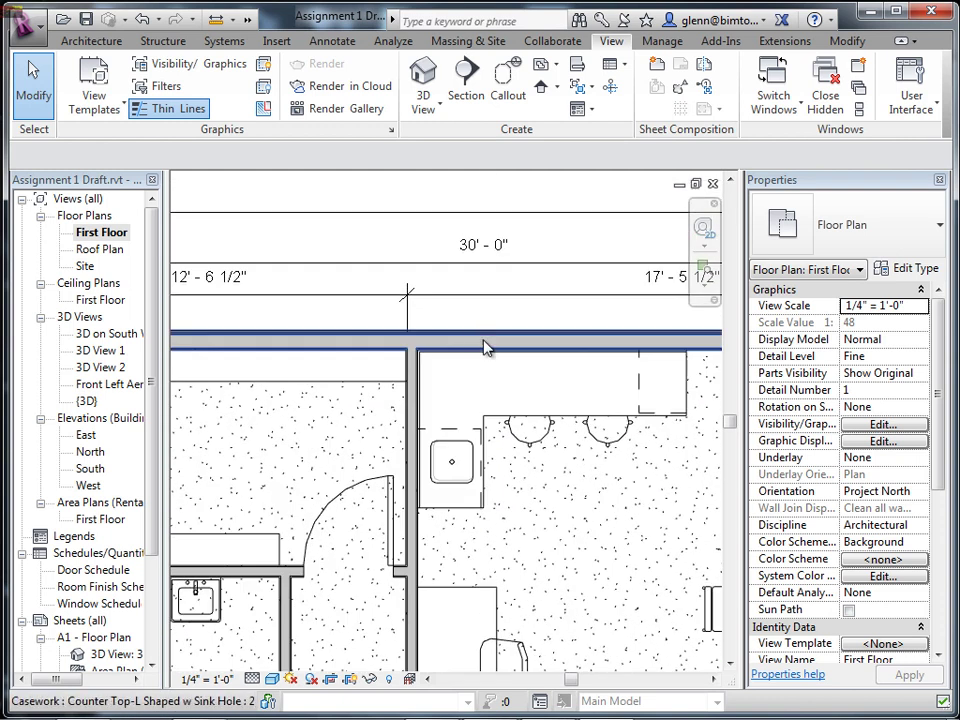
{"action": "left_click", "coordinate": [446, 301]}
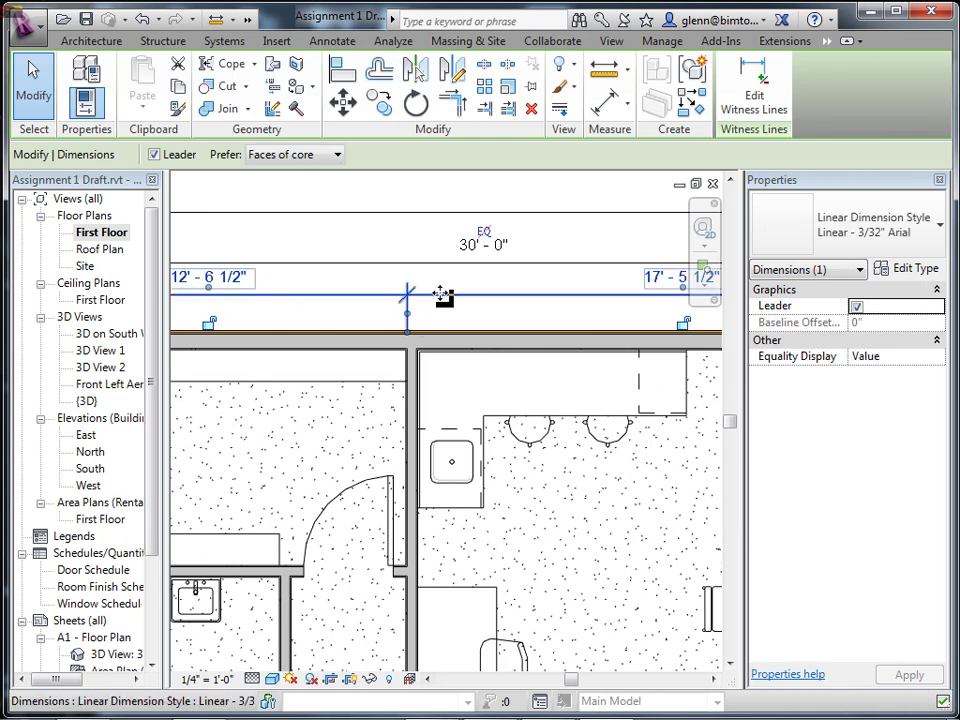
{"action": "right_click", "coordinate": [441, 299]}
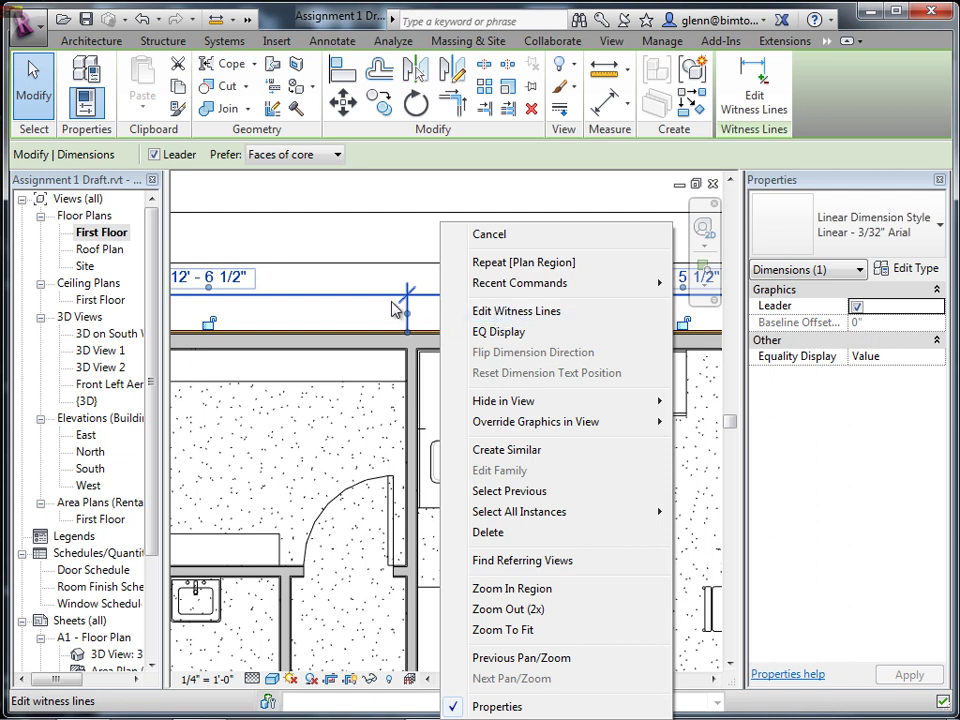
{"action": "left_click", "coordinate": [356, 296]}
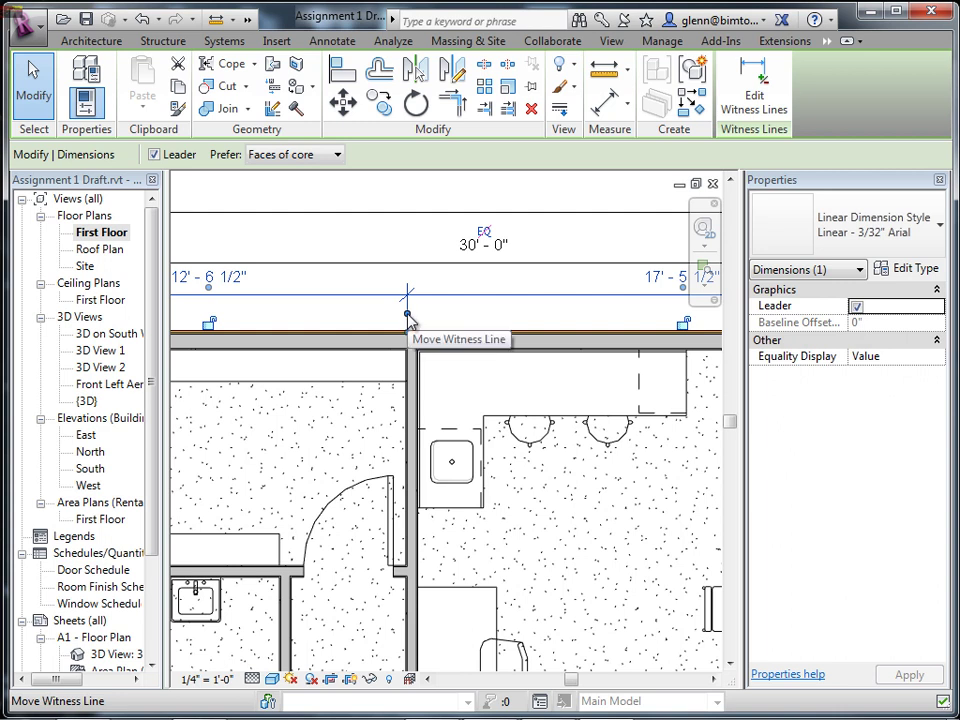
{"action": "right_click", "coordinate": [407, 316]}
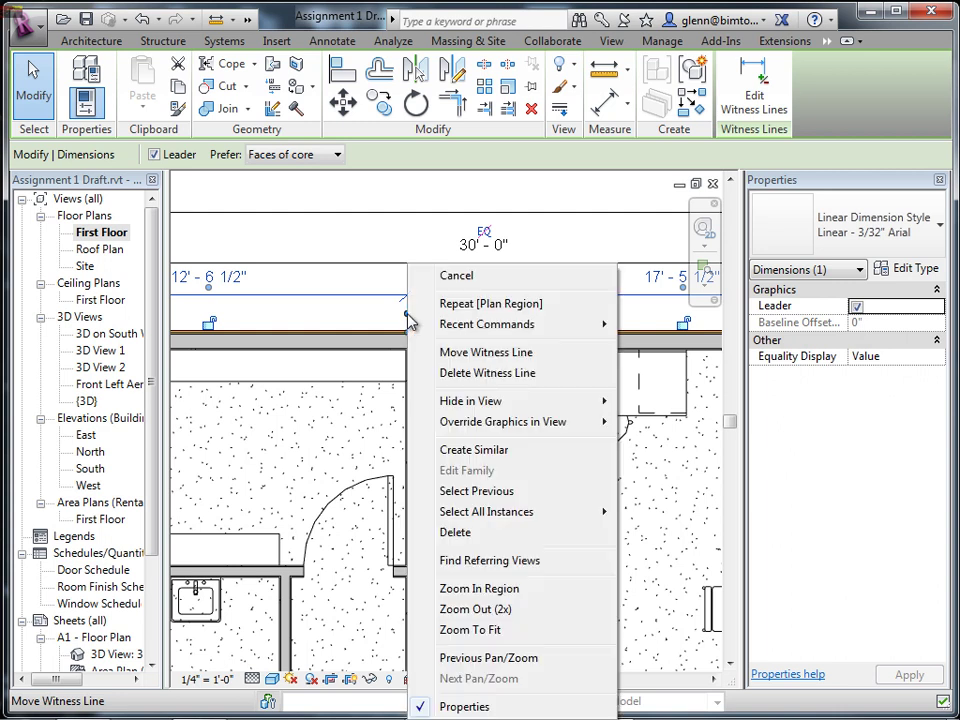
{"action": "left_click", "coordinate": [460, 353]}
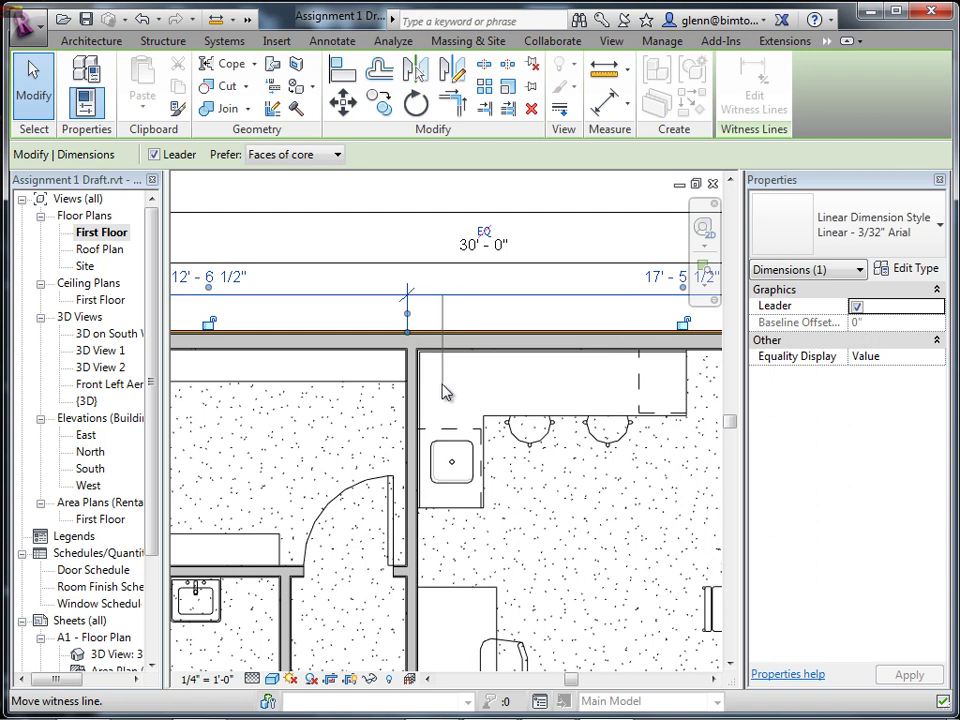
{"action": "scroll", "coordinate": [420, 400], "scroll_direction": "up", "scroll_amount": 3}
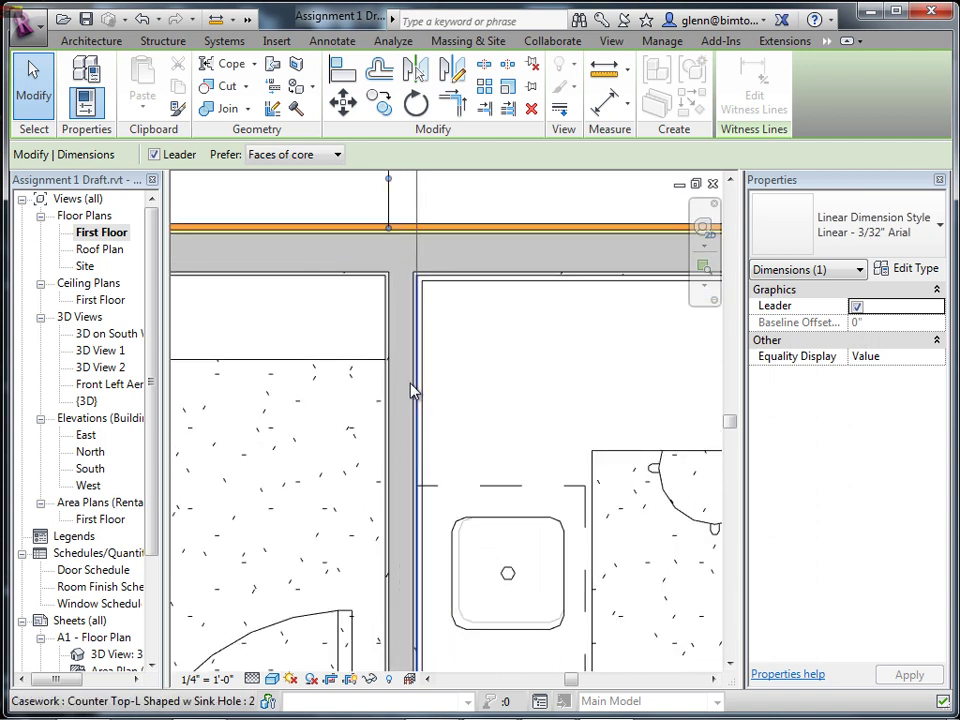
{"action": "left_click", "coordinate": [413, 391]}
{"action": "scroll", "coordinate": [413, 391], "scroll_direction": "down", "scroll_amount": 2}
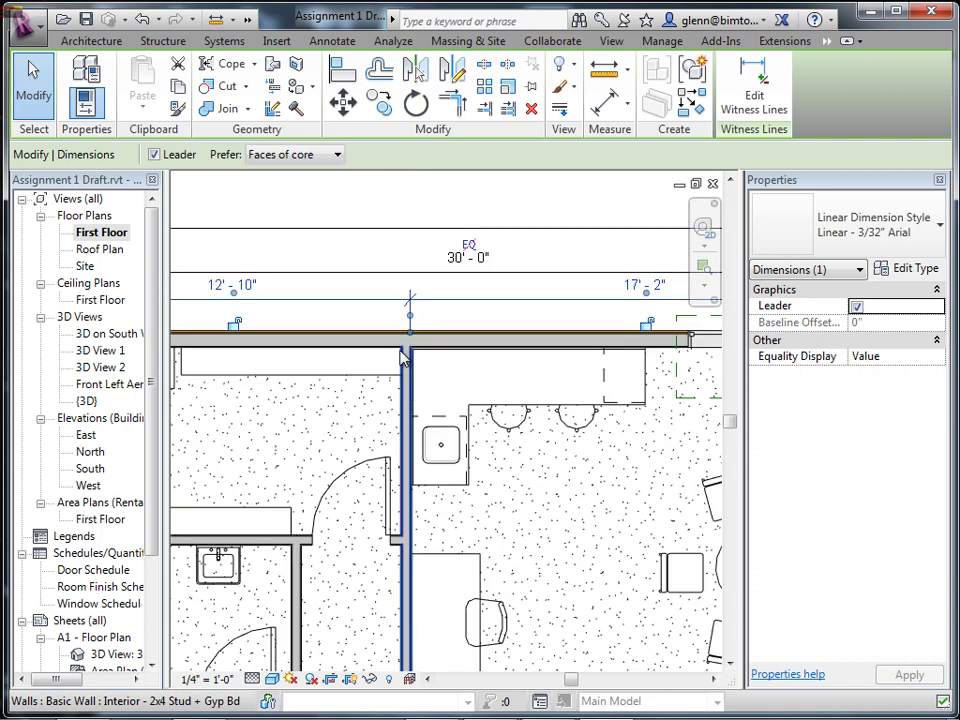
{"action": "key", "text": "Escape"}
{"action": "scroll", "coordinate": [354, 324], "scroll_direction": "down", "scroll_amount": 2}
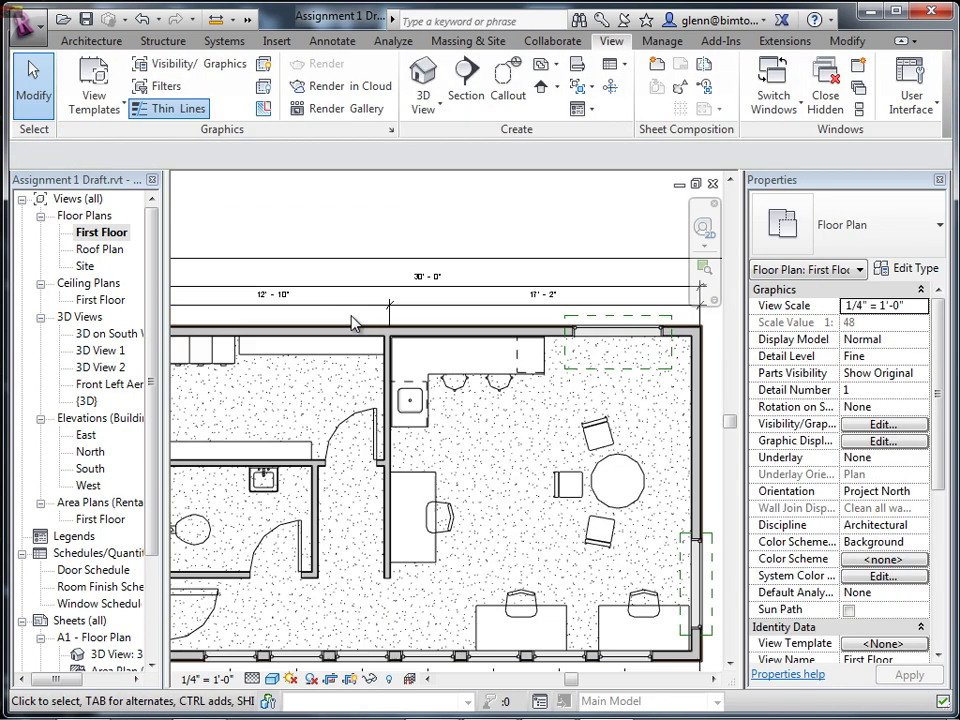
Review the editing commands offered for the inner dimension string above the top wall and for its partition witness line.
{"action": "scroll", "coordinate": [381, 298], "scroll_direction": "up", "scroll_amount": 3}
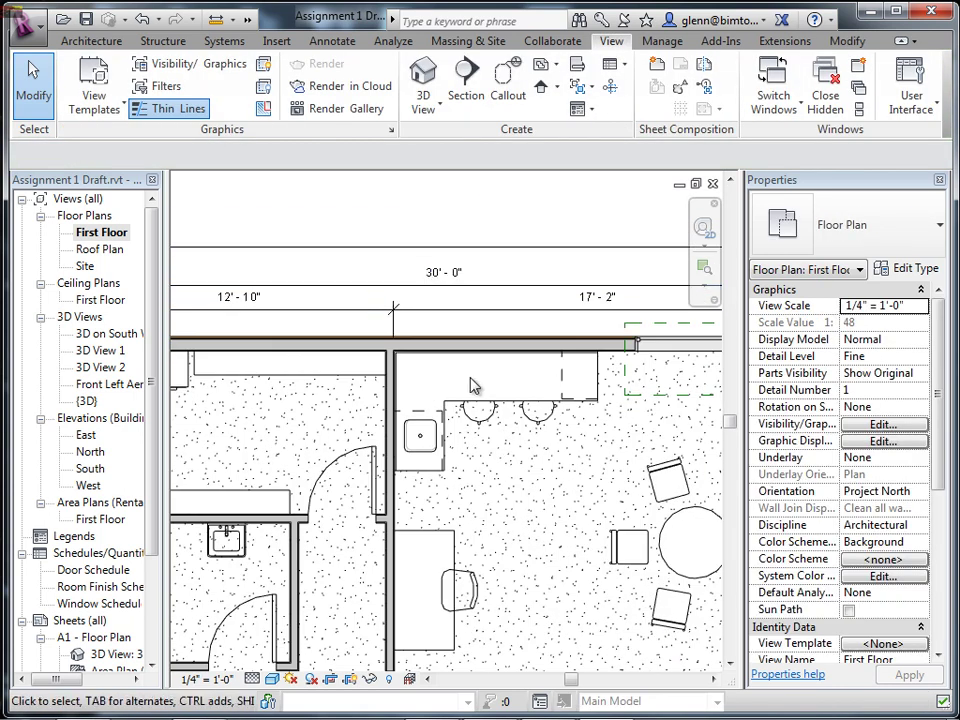
{"action": "scroll", "coordinate": [474, 385], "scroll_direction": "down", "scroll_amount": 3}
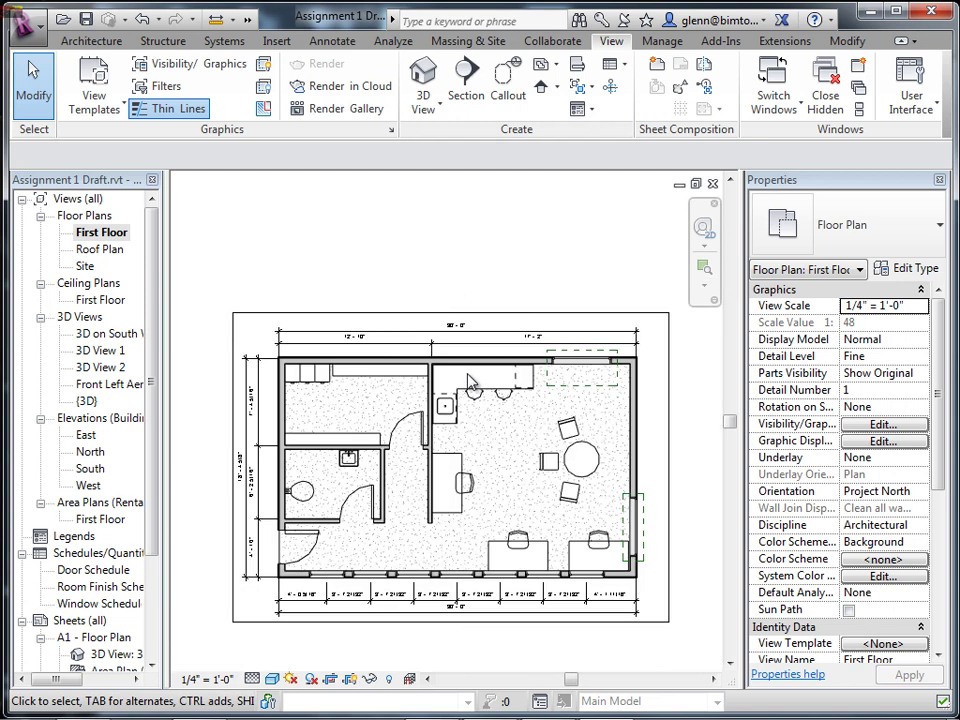
{"action": "scroll", "coordinate": [443, 378], "scroll_direction": "up", "scroll_amount": 4}
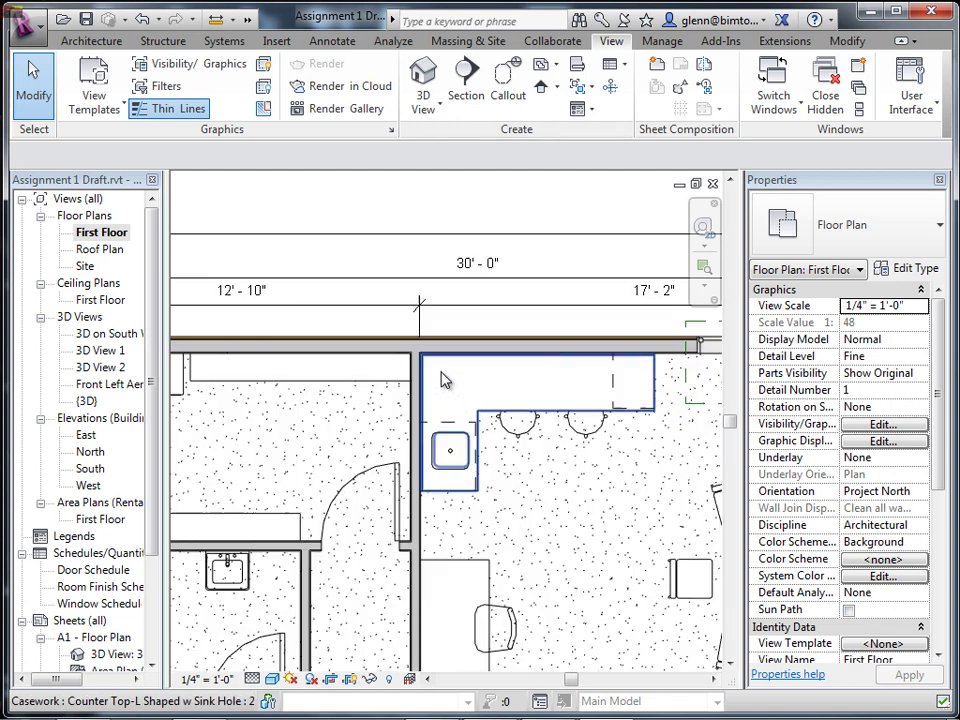
{"action": "left_click", "coordinate": [432, 282]}
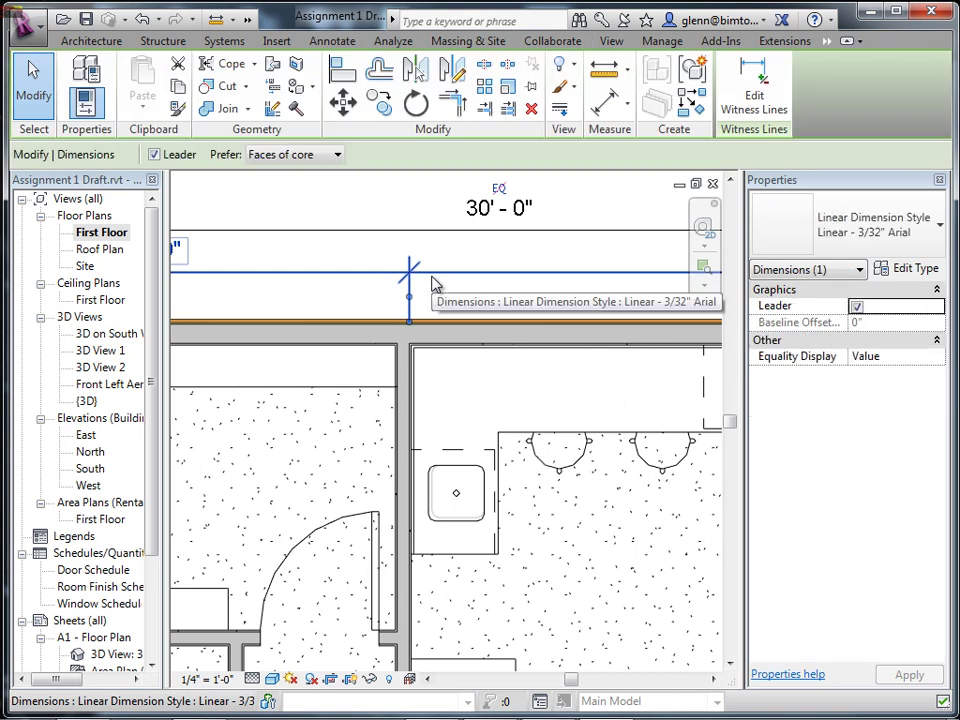
{"action": "right_click", "coordinate": [432, 284]}
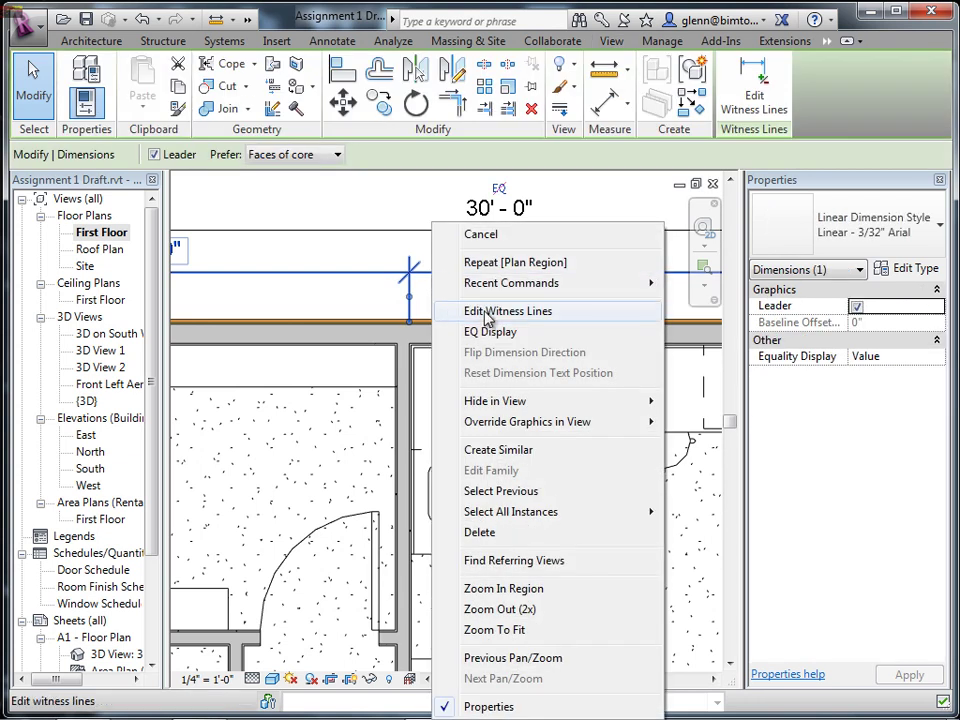
{"action": "left_click", "coordinate": [375, 297]}
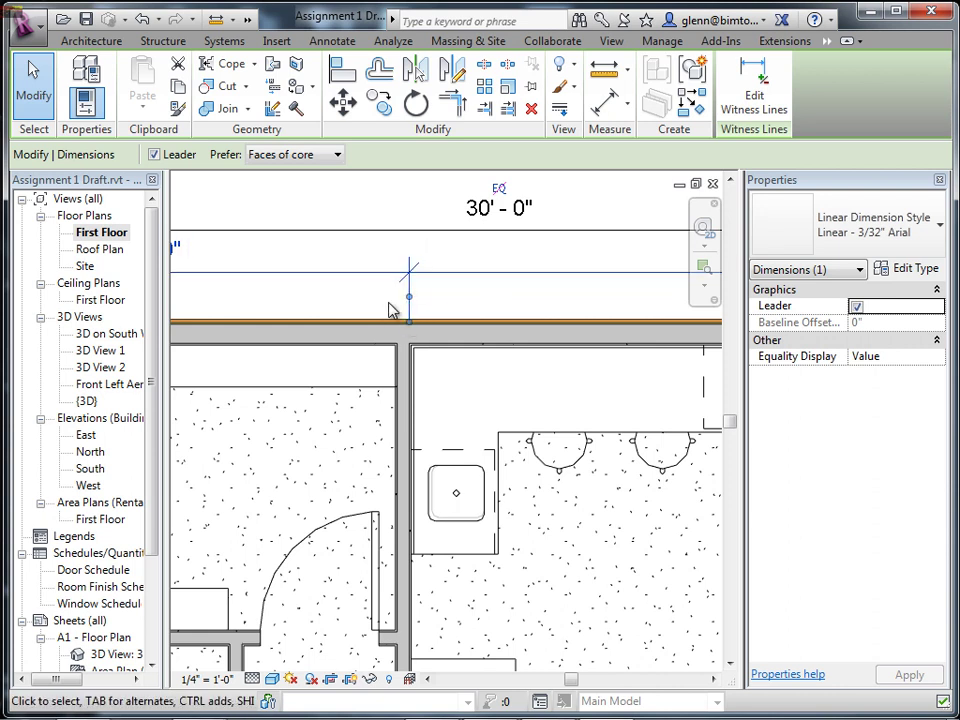
{"action": "right_click", "coordinate": [410, 306]}
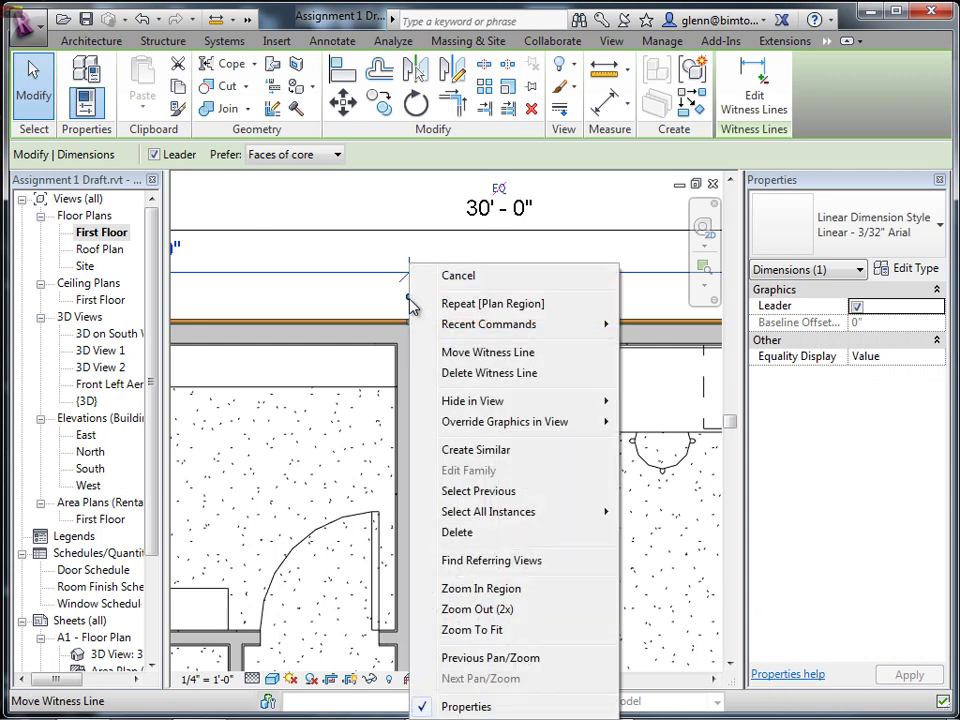
{"action": "left_click", "coordinate": [462, 373]}
Add a witness line at the centre of the top-wall transom window to the inner dimension string.
{"action": "scroll", "coordinate": [516, 334], "scroll_direction": "down", "scroll_amount": 2}
{"action": "middle_click_drag", "start_coordinate": [516, 334], "coordinate": [238, 398]}
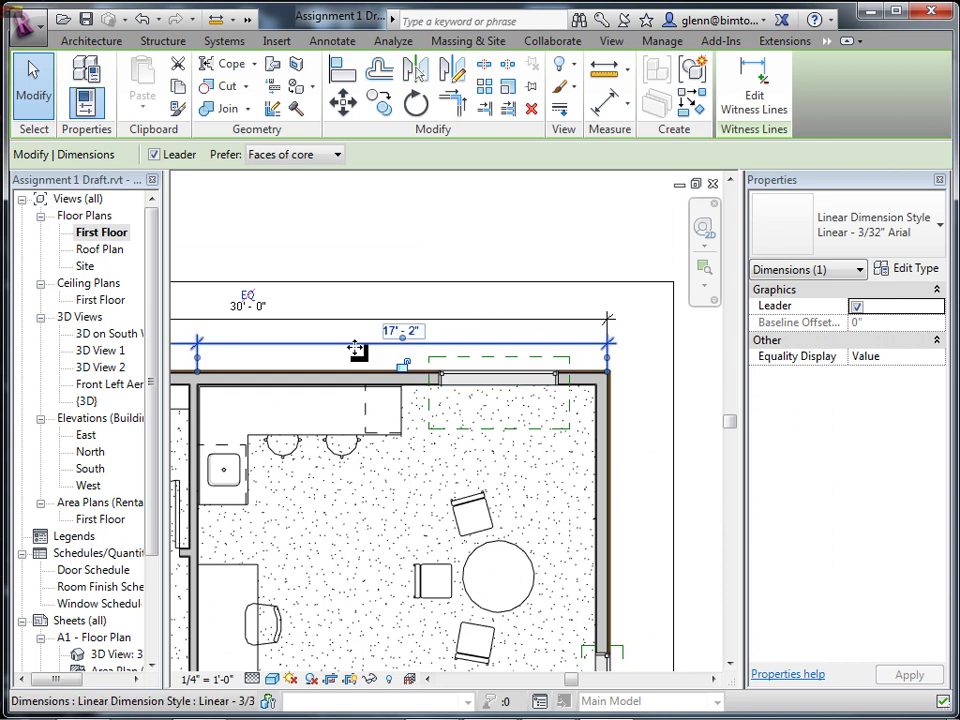
{"action": "right_click", "coordinate": [355, 347]}
{"action": "left_click", "coordinate": [430, 312]}
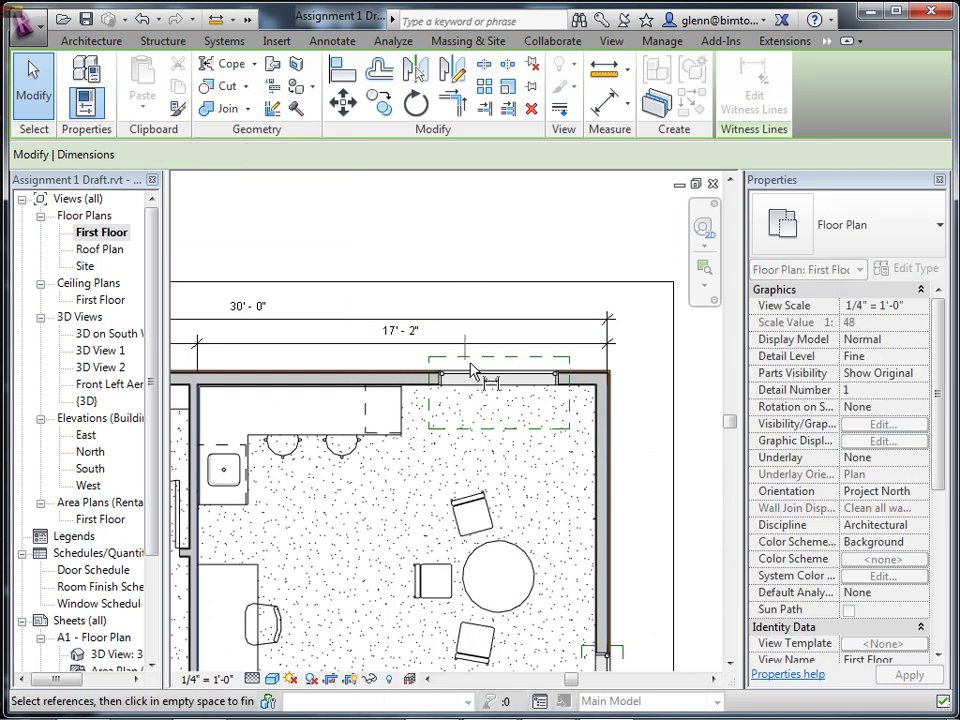
{"action": "left_click", "coordinate": [505, 388]}
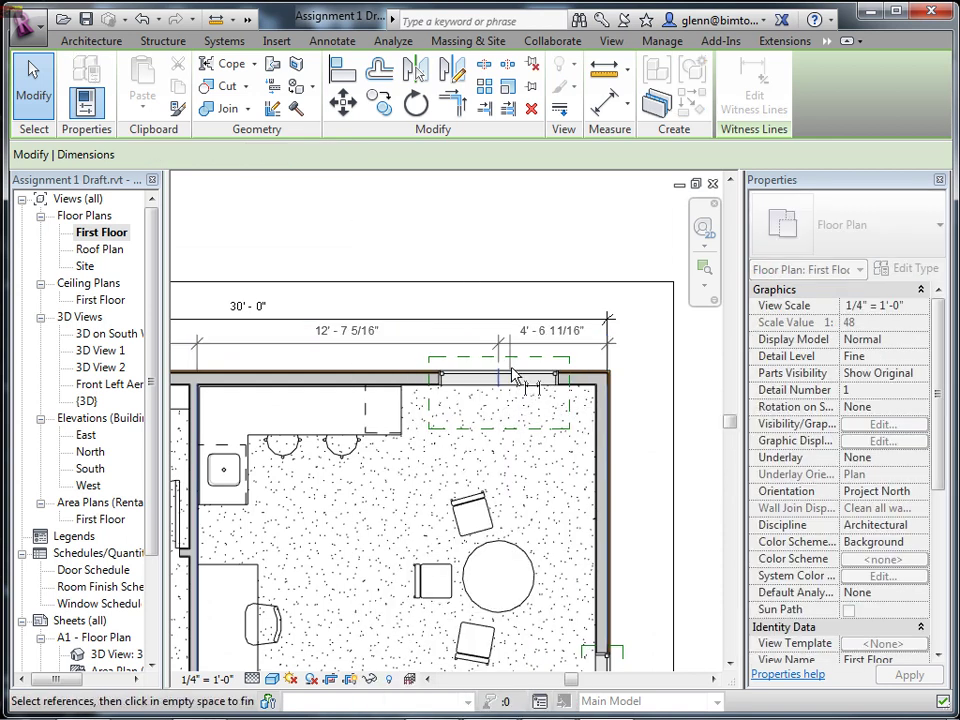
{"action": "left_click", "coordinate": [660, 420]}
{"action": "left_click", "coordinate": [660, 420]}
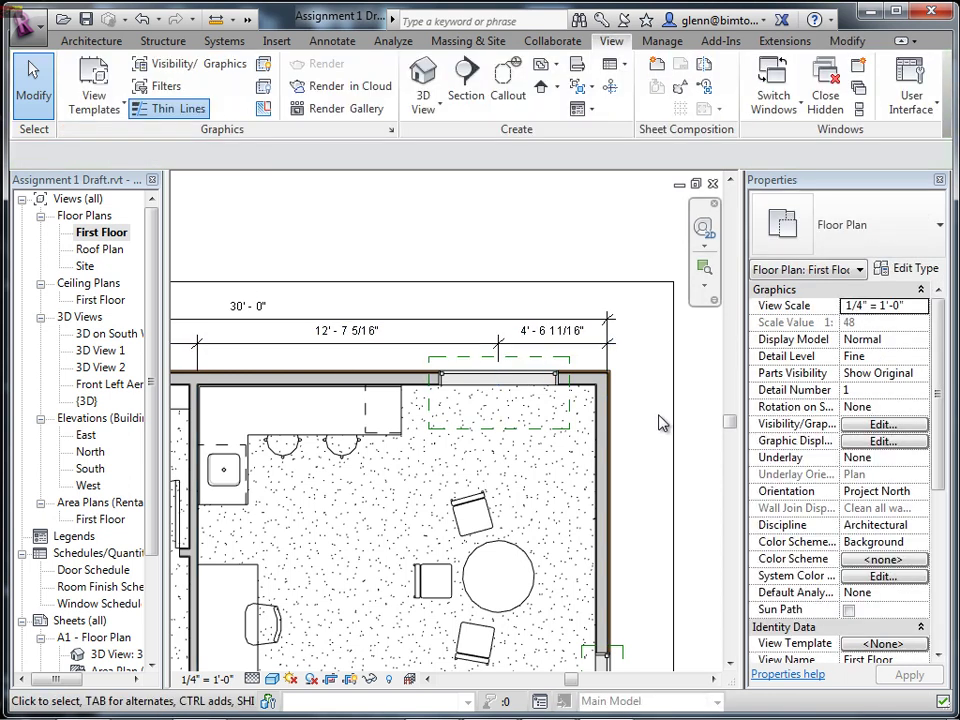
Reposition the top-wall transom window by setting the dimension from its centre to the exterior right corner to 4' 6".
{"action": "middle_click_drag", "start_coordinate": [392, 302], "coordinate": [478, 228]}
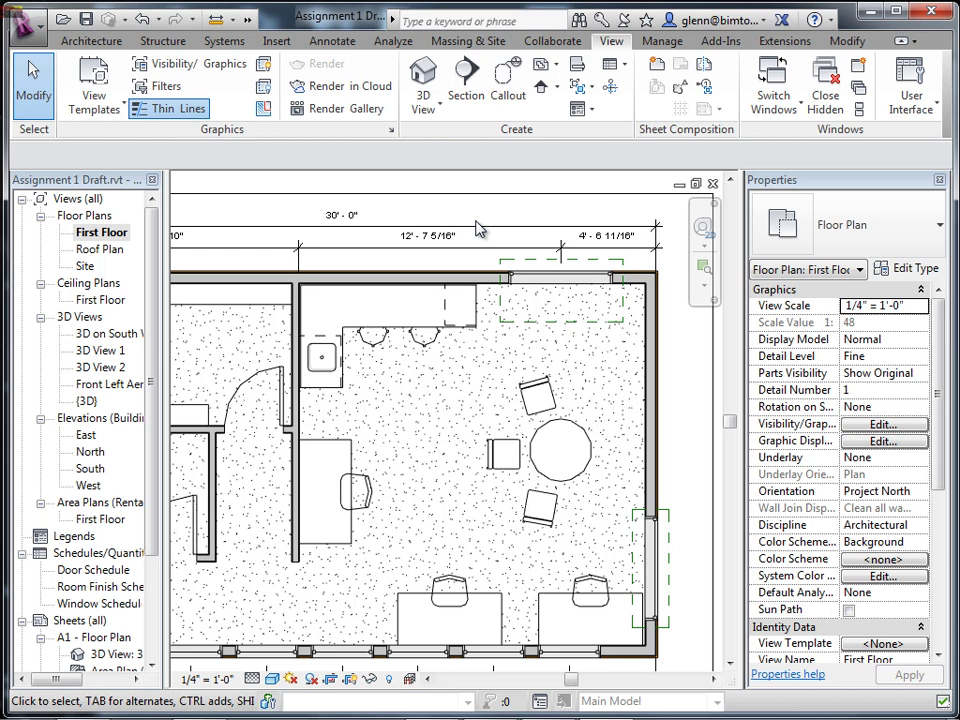
{"action": "left_click", "coordinate": [476, 245]}
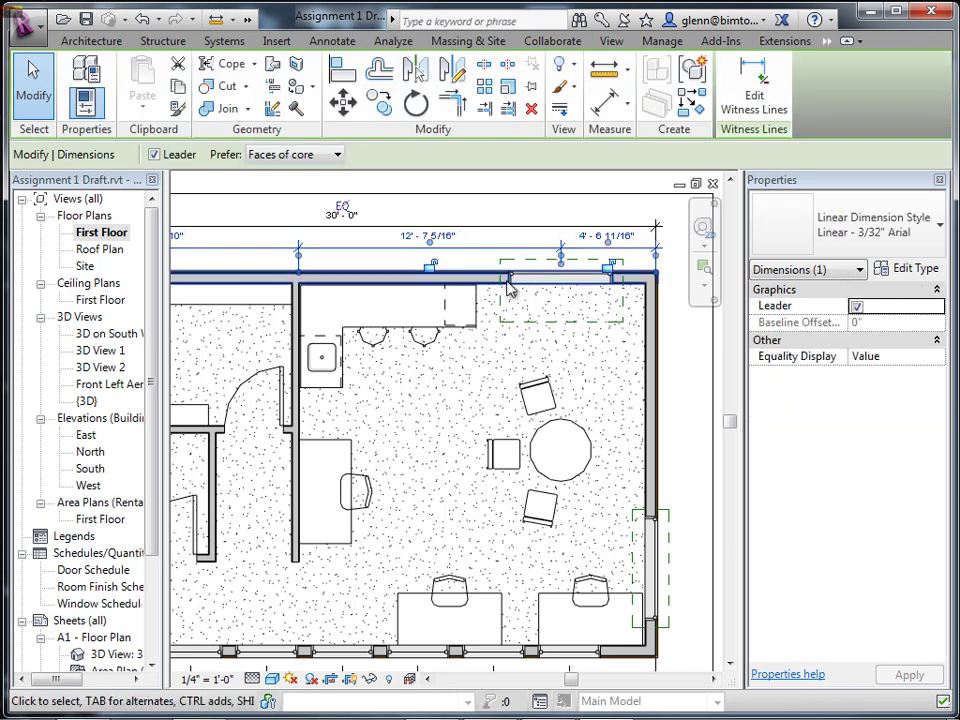
{"action": "left_click", "coordinate": [542, 293]}
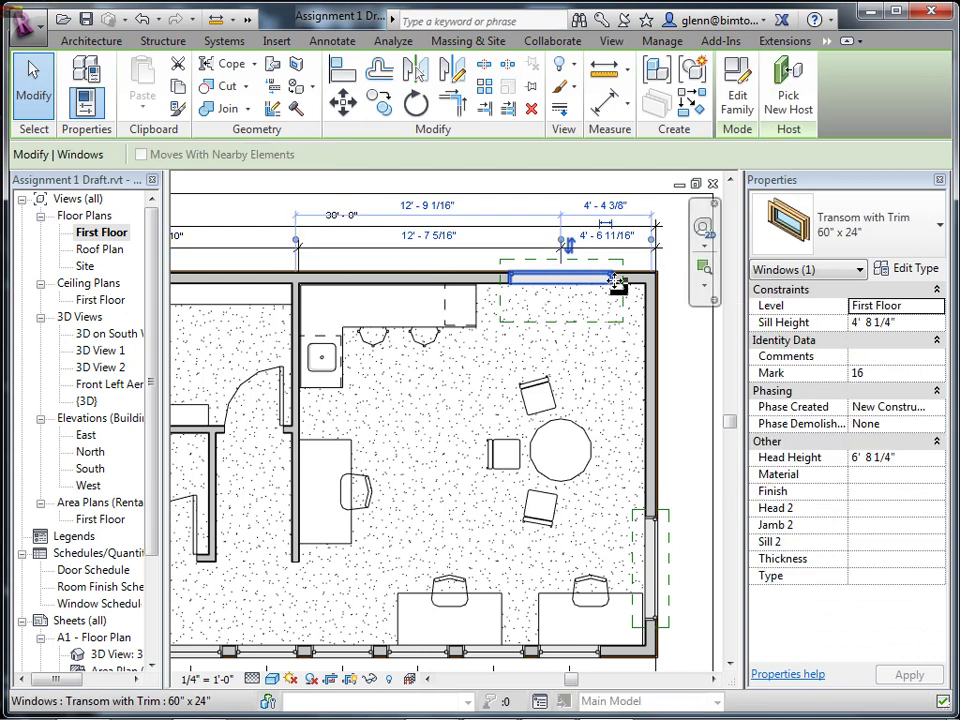
{"action": "left_click", "coordinate": [615, 249]}
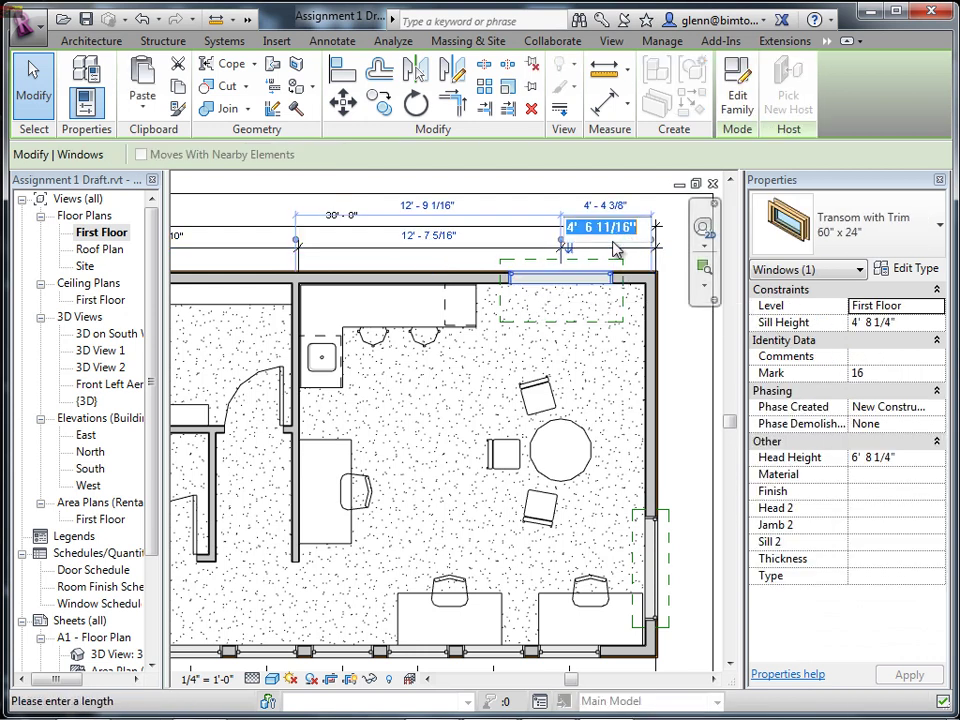
{"action": "type", "text": "4 6"}
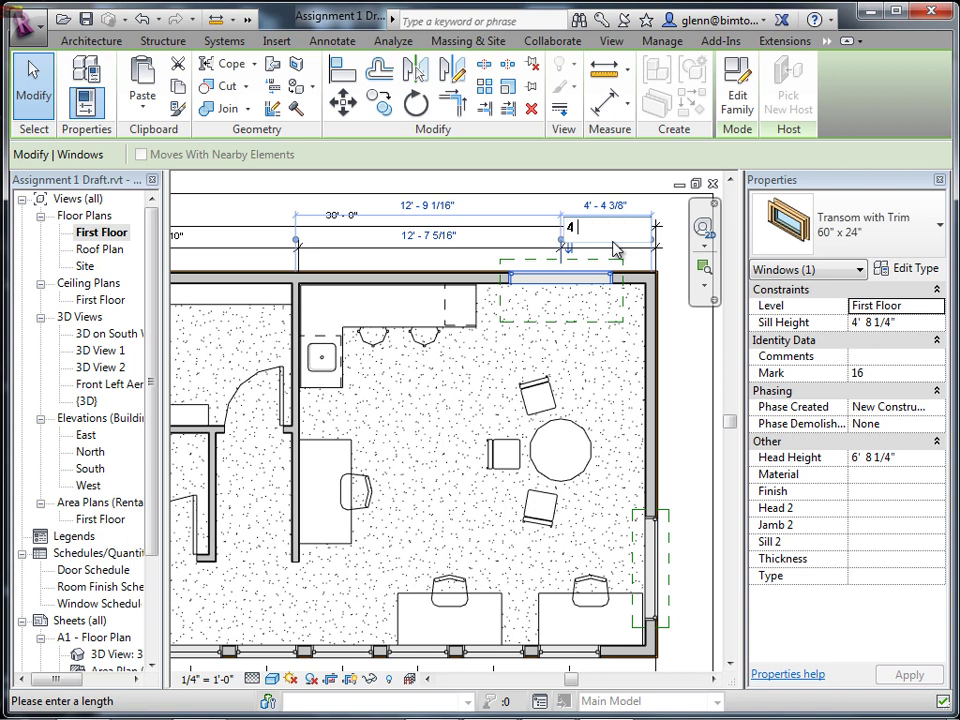
{"action": "key", "text": "Return"}
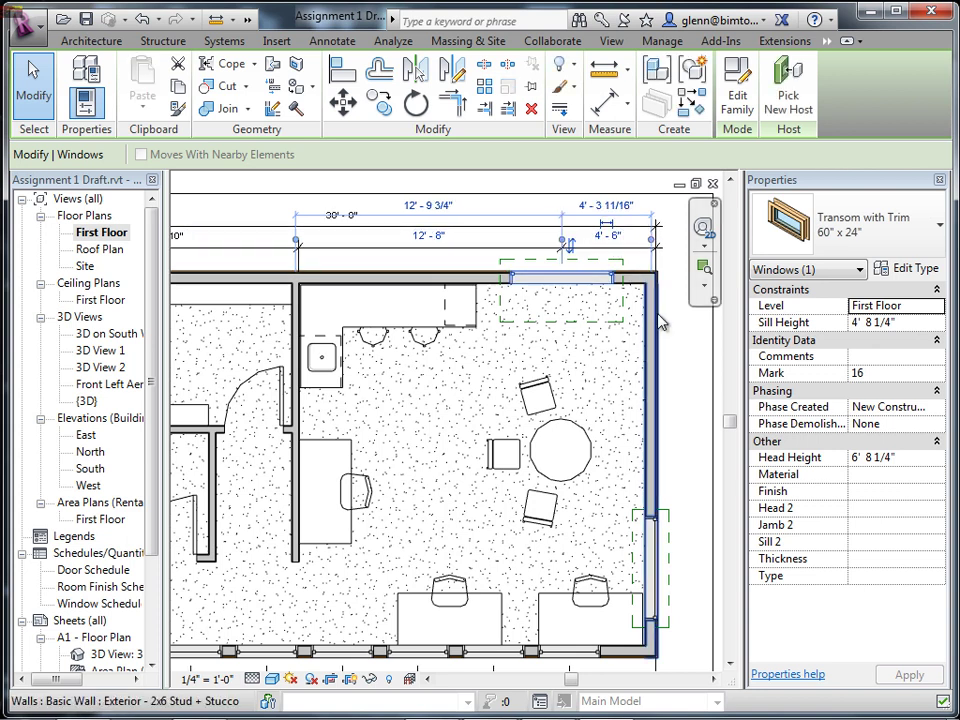
{"action": "left_click", "coordinate": [692, 372]}
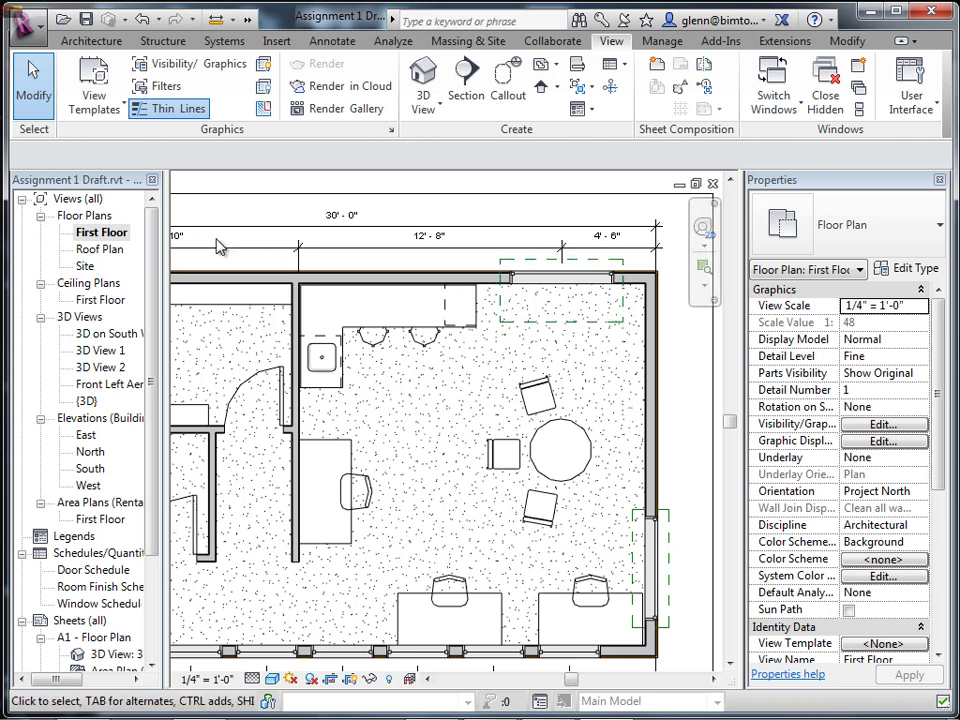
Duplicate the First Floor plan view with detailing.
{"action": "right_click", "coordinate": [95, 236]}
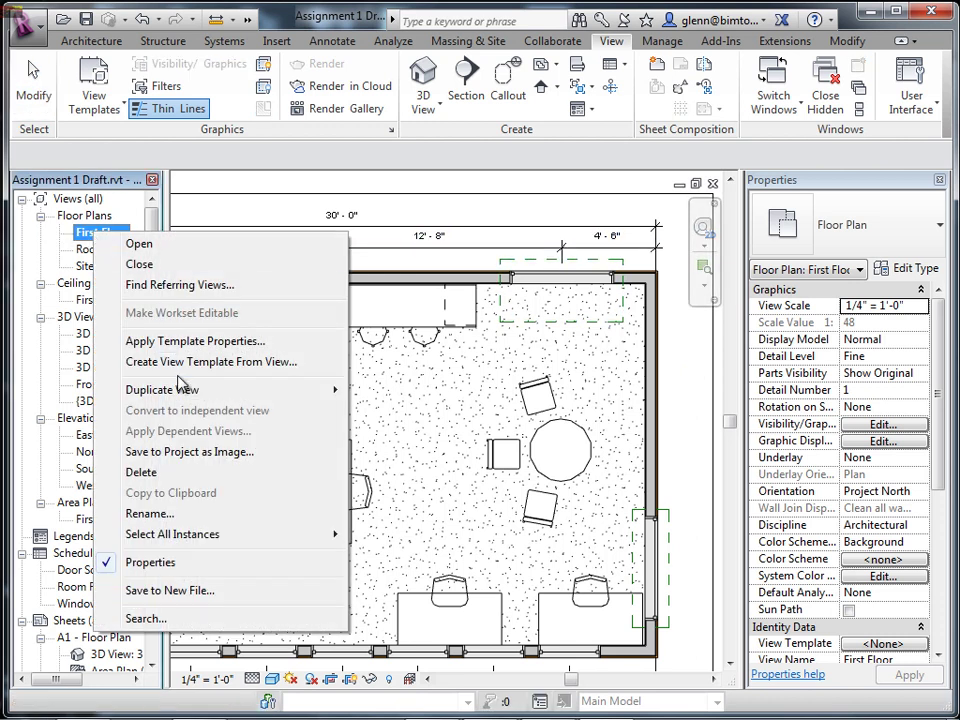
{"action": "mouse_move", "coordinate": [178, 394]}
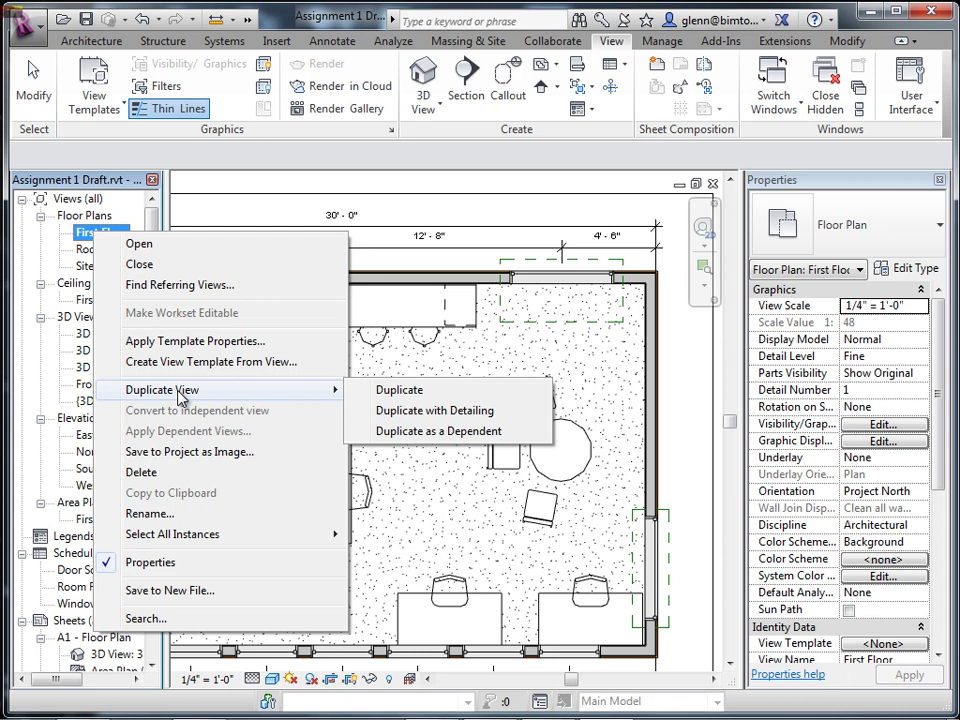
{"action": "left_click", "coordinate": [382, 412]}
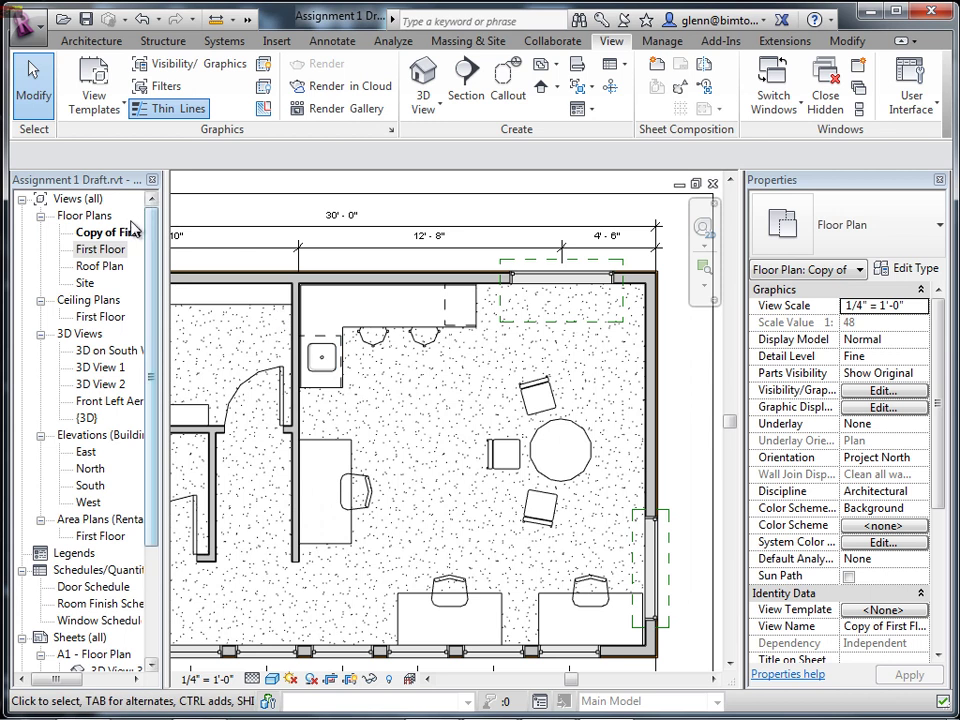
Rename the duplicated First Floor plan view as "Framing Plan".
{"action": "right_click", "coordinate": [130, 232]}
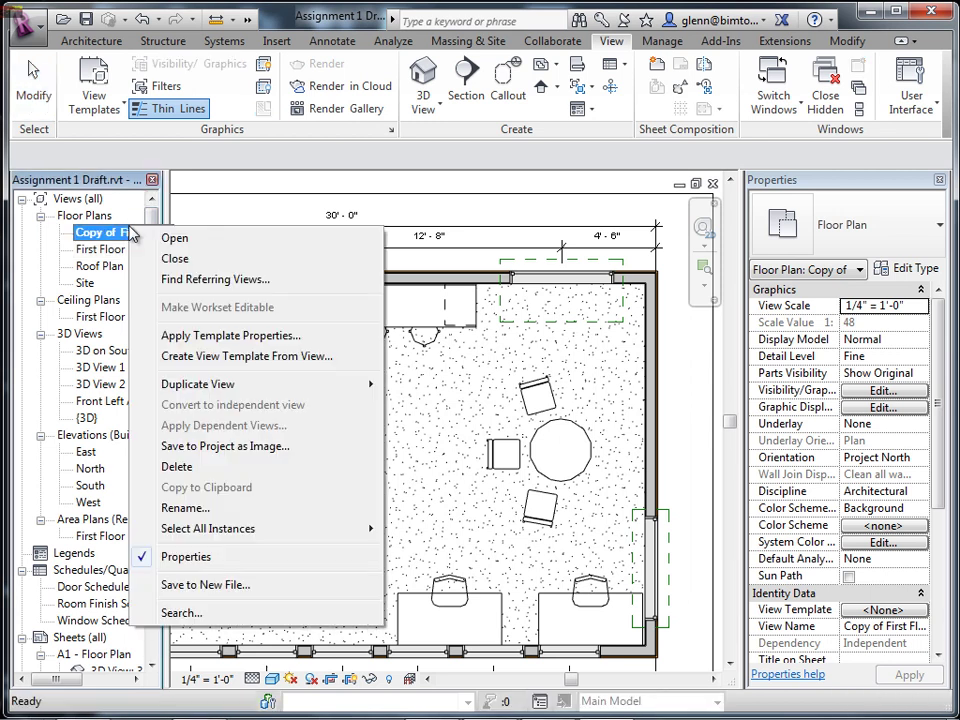
{"action": "left_click", "coordinate": [197, 510]}
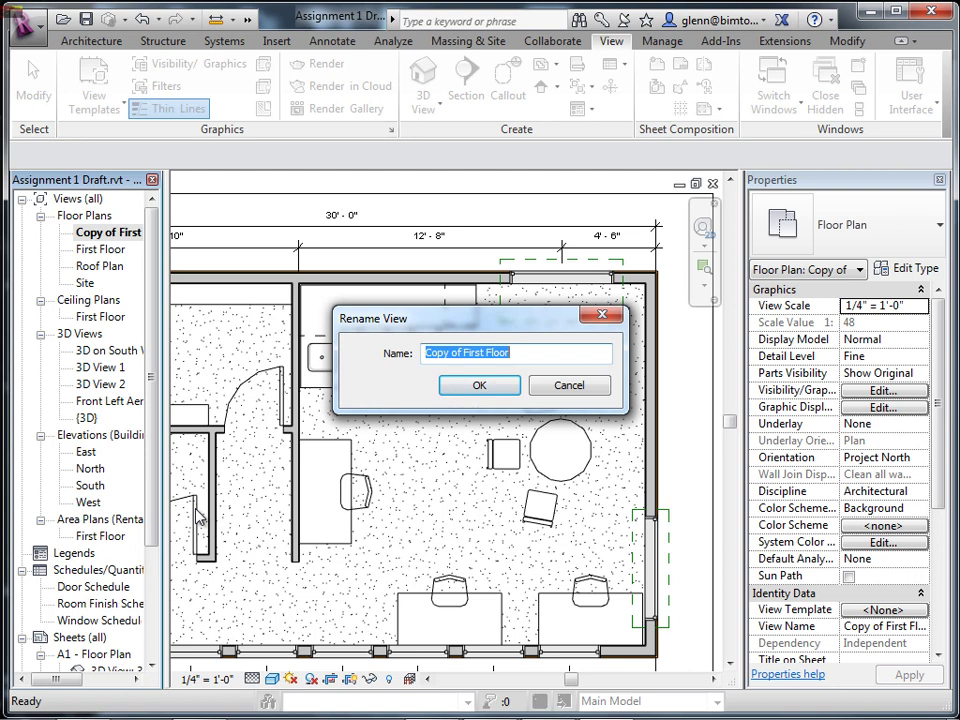
{"action": "type", "text": "Fram"}
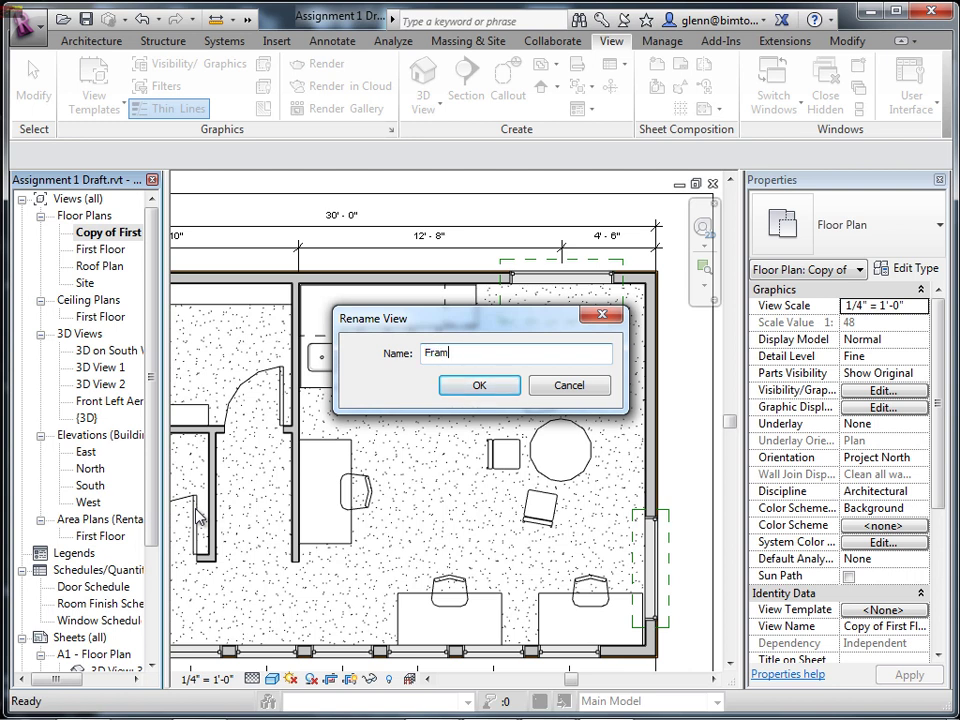
{"action": "type", "text": "ing Plan"}
{"action": "key", "text": "Return"}
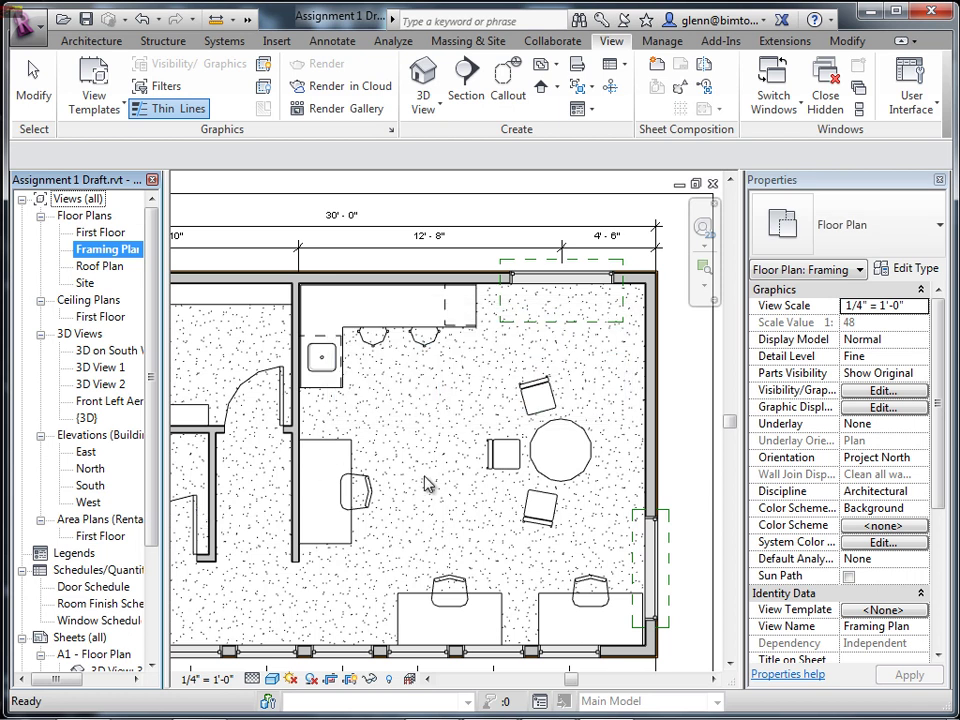
Turn off the visibility of the Furniture model category in the Framing Plan view.
{"action": "double_click", "coordinate": [100, 234]}
{"action": "double_click", "coordinate": [104, 250]}
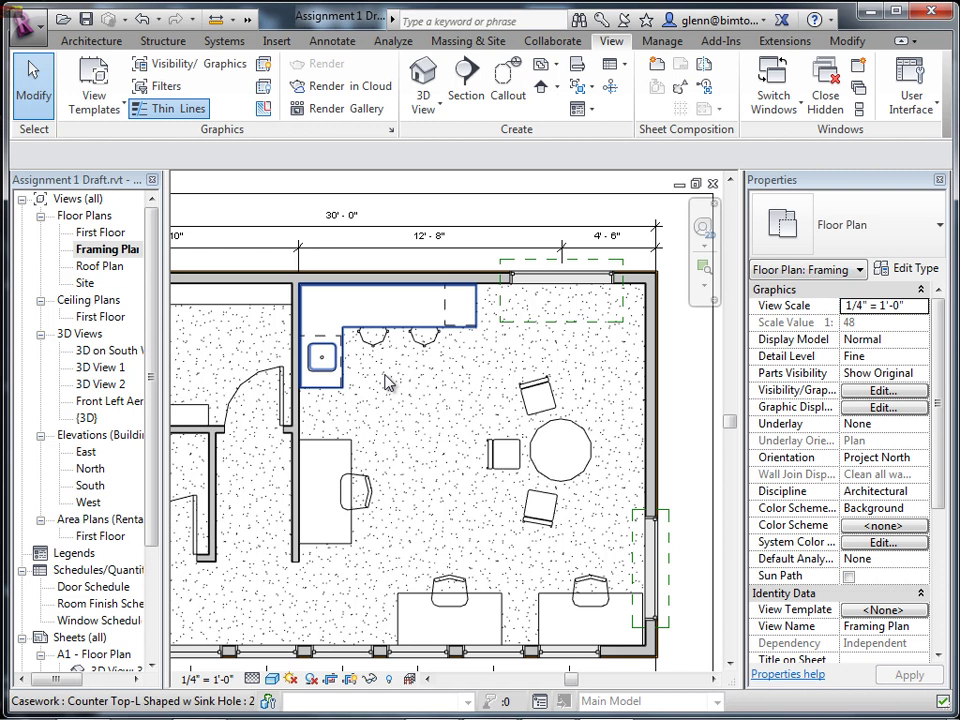
{"action": "left_click", "coordinate": [388, 383]}
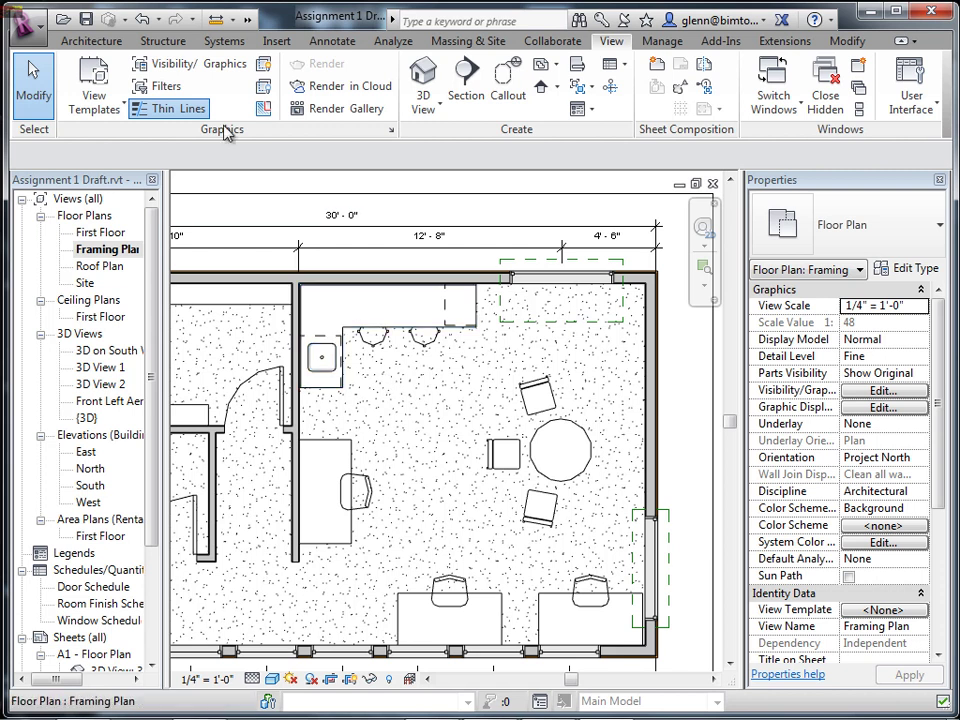
{"action": "left_click", "coordinate": [187, 72]}
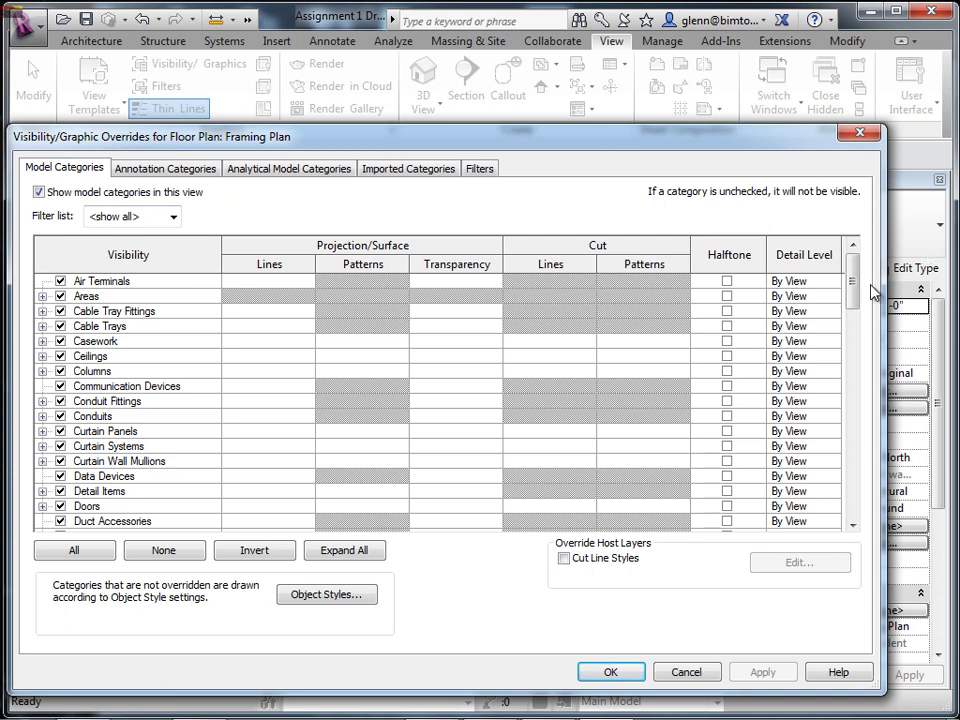
{"action": "left_click_drag", "start_coordinate": [856, 300], "coordinate": [854, 350]}
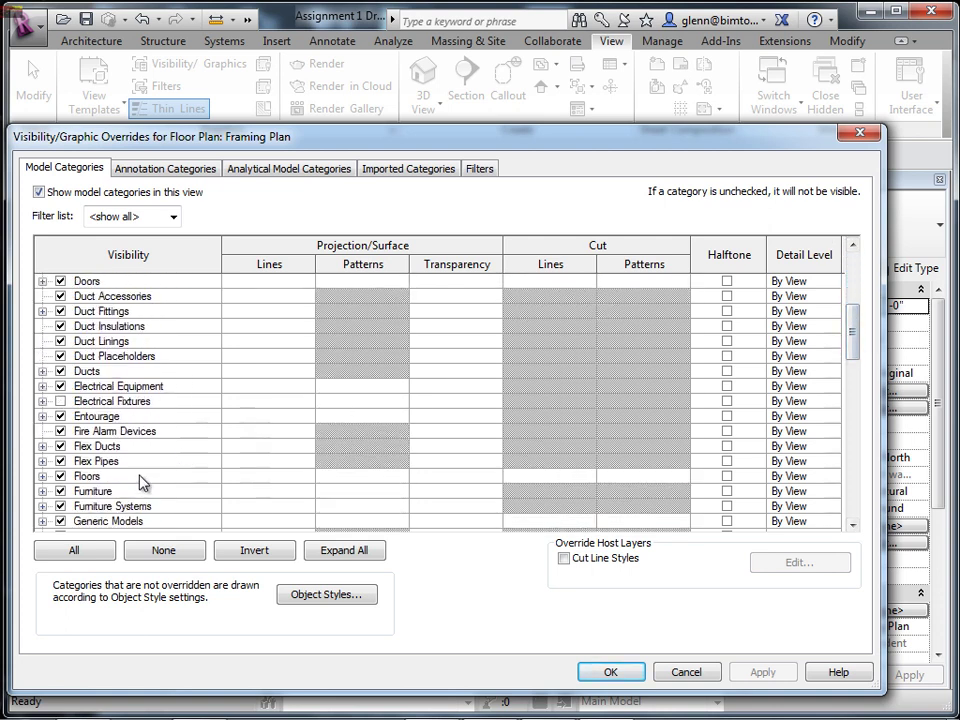
{"action": "left_click", "coordinate": [60, 491]}
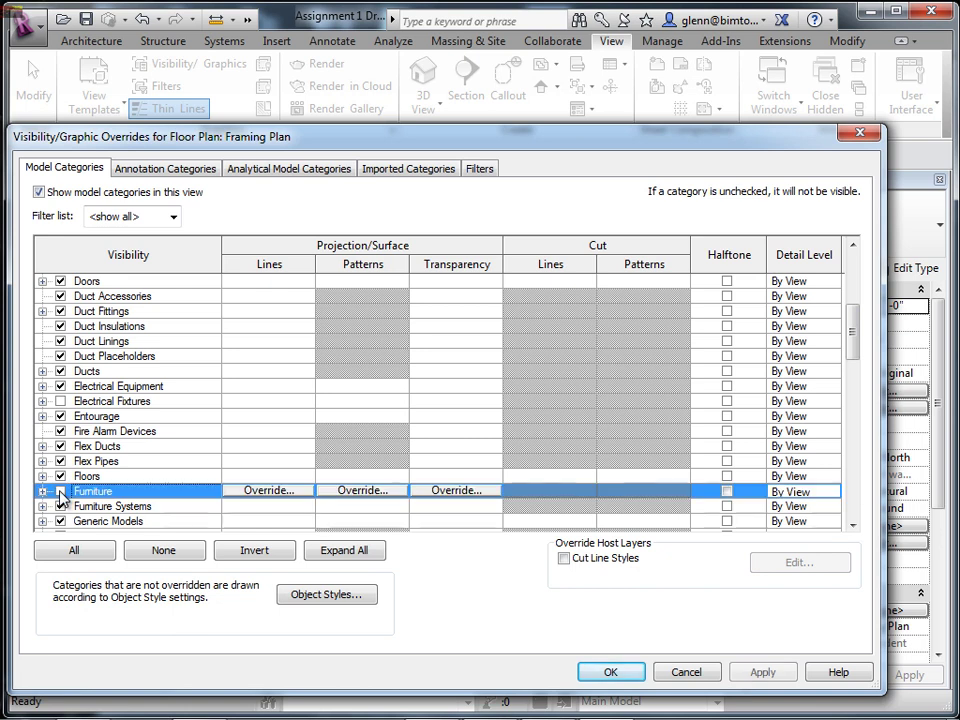
{"action": "left_click", "coordinate": [608, 673]}
{"action": "middle_click_drag", "start_coordinate": [465, 519], "coordinate": [562, 494]}
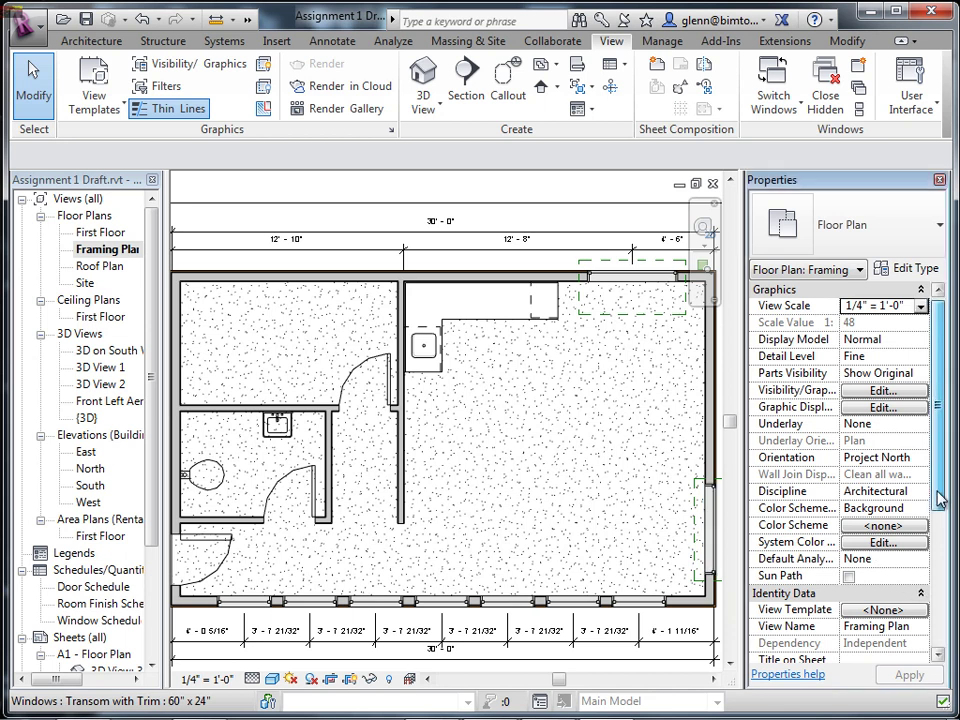
Set the Plumbing Fixtures category to display in halftone in the Framing Plan view.
{"action": "left_click_drag", "start_coordinate": [940, 495], "coordinate": [941, 508]}
{"action": "left_click", "coordinate": [203, 64]}
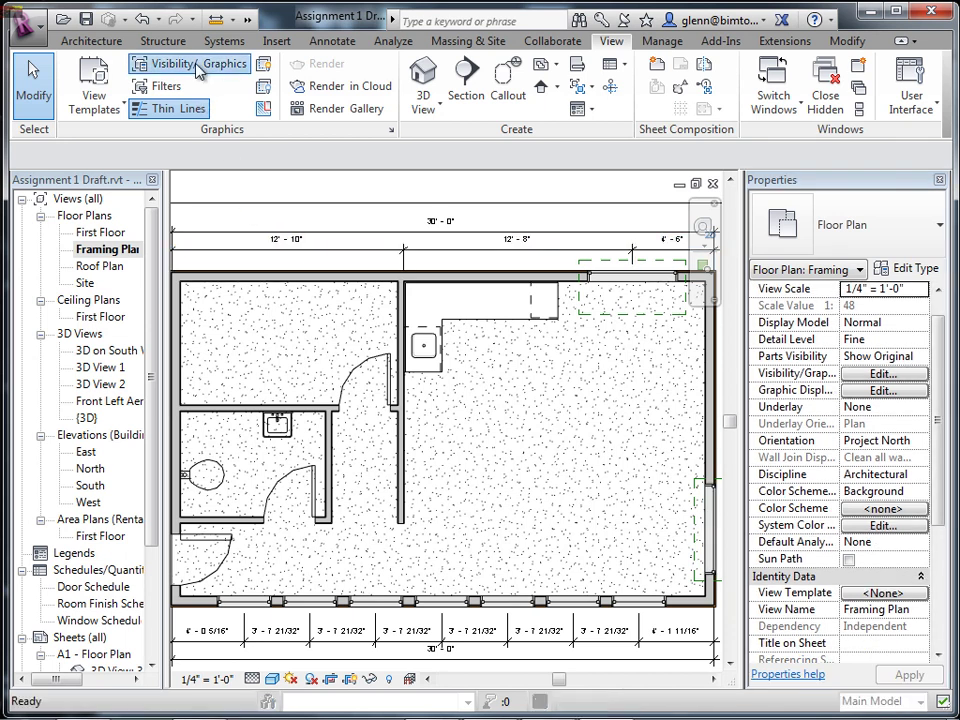
{"action": "left_click", "coordinate": [605, 446]}
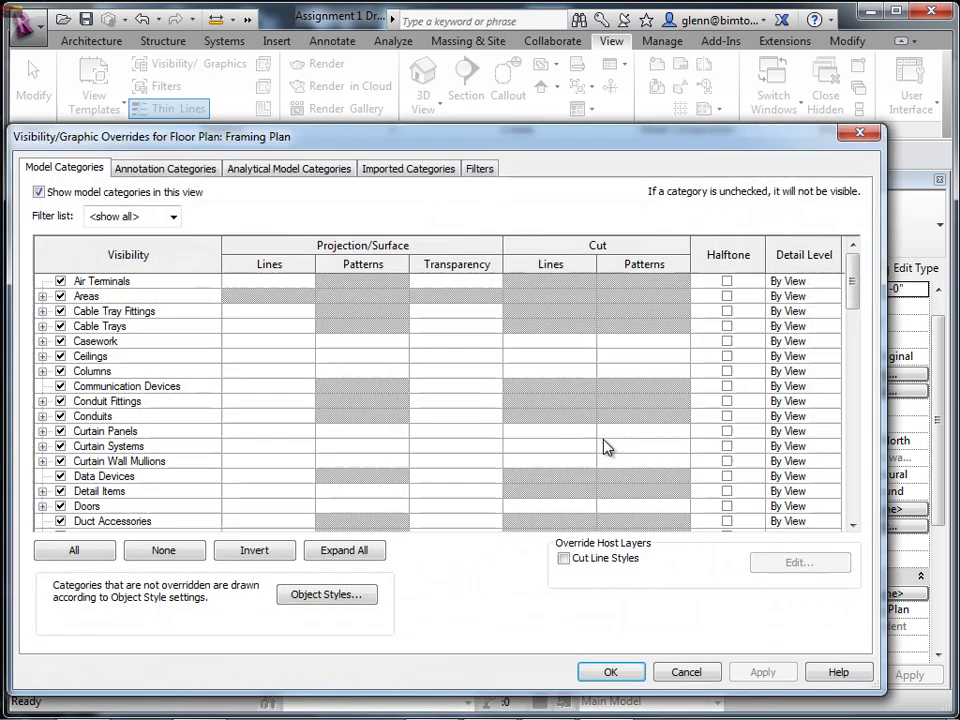
{"action": "left_click_drag", "start_coordinate": [846, 300], "coordinate": [851, 402]}
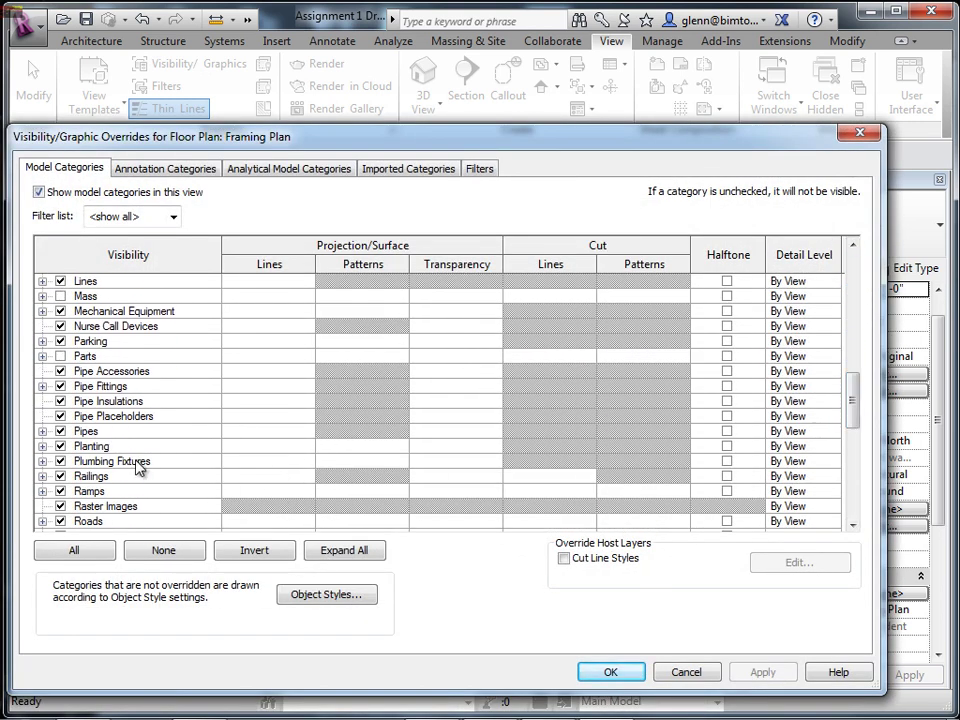
{"action": "left_click", "coordinate": [727, 462]}
{"action": "left_click", "coordinate": [727, 461]}
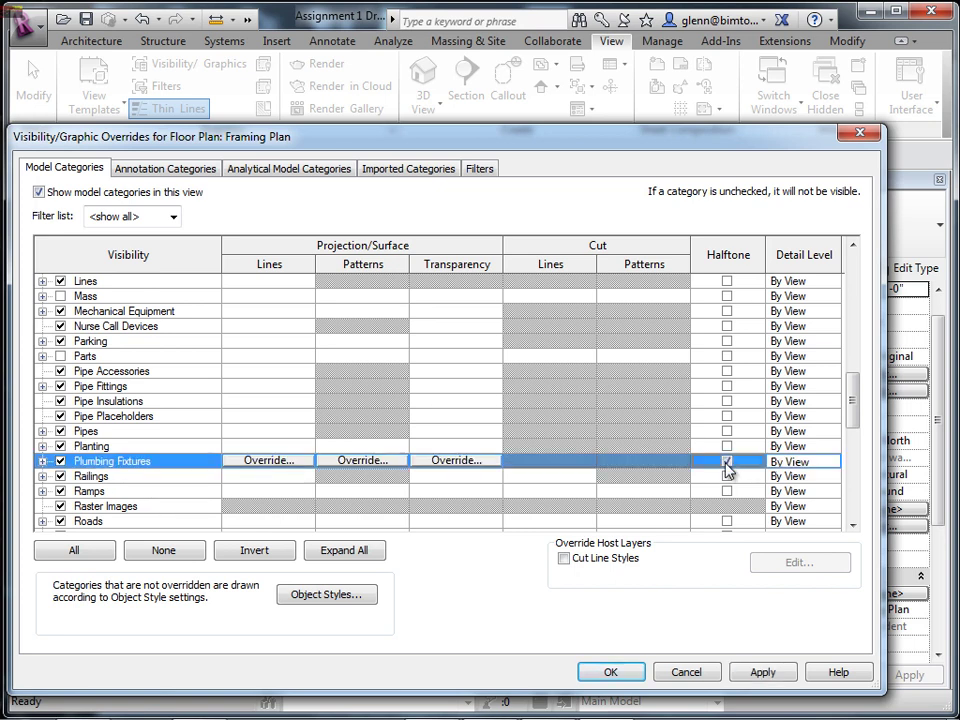
{"action": "left_click", "coordinate": [611, 672]}
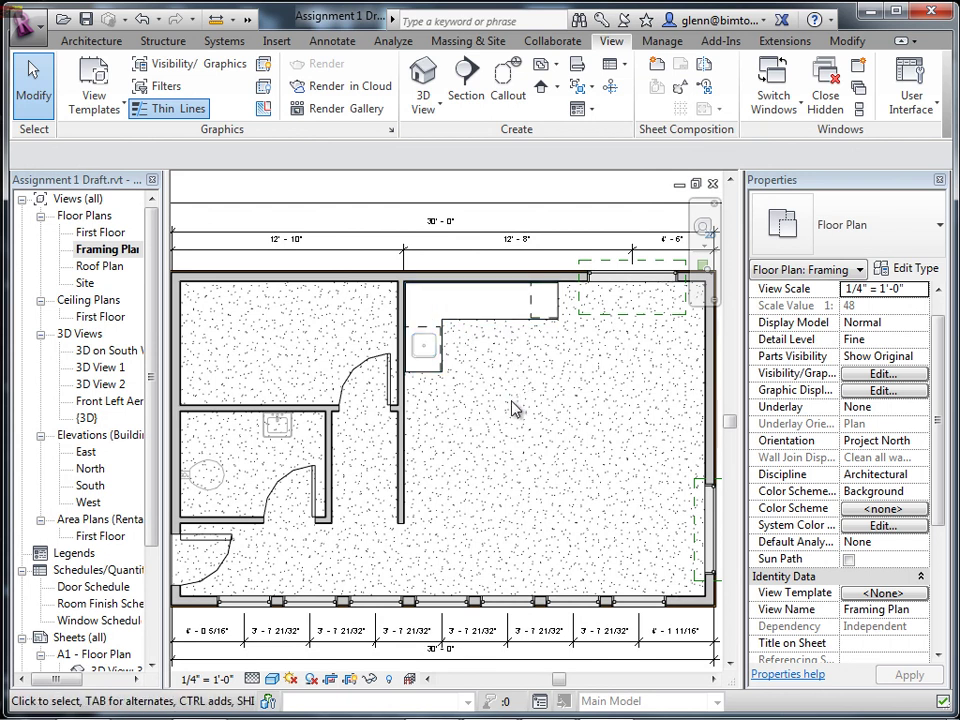
Turn off the visibility of the Casework category in the Framing Plan view.
{"action": "left_click", "coordinate": [199, 75]}
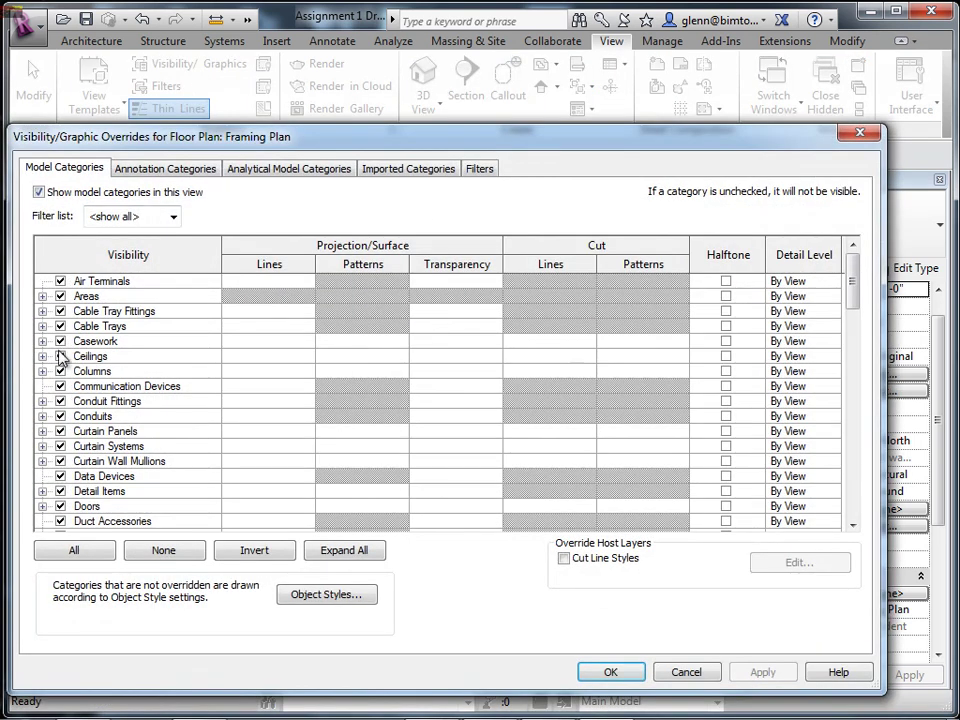
{"action": "left_click", "coordinate": [60, 344]}
{"action": "left_click", "coordinate": [611, 672]}
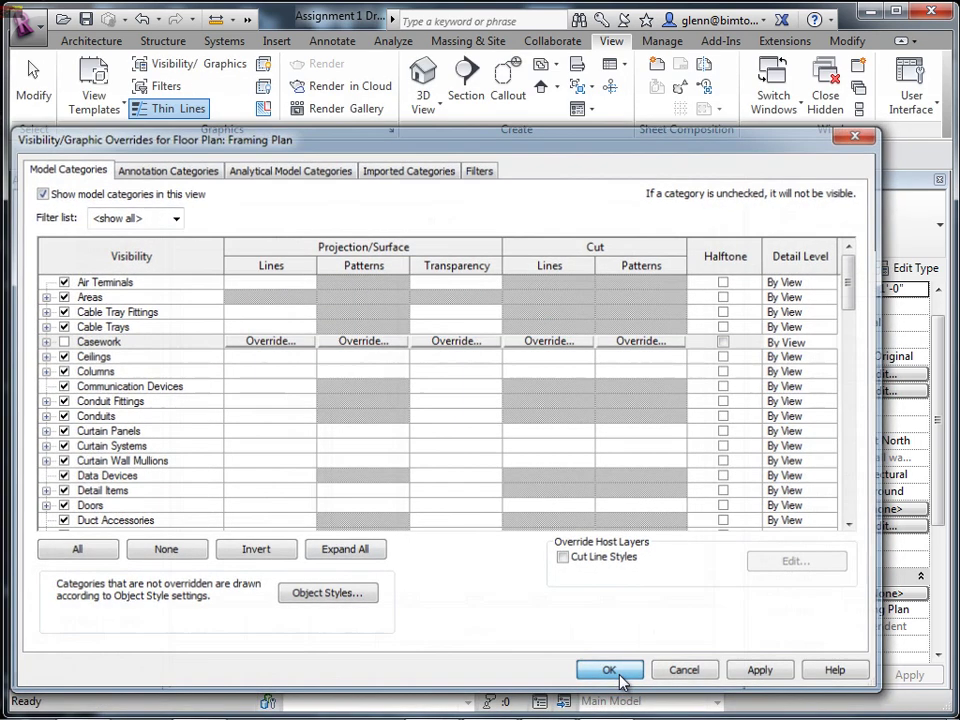
{"action": "middle_click_drag", "start_coordinate": [577, 617], "coordinate": [533, 486]}
{"action": "scroll", "coordinate": [510, 499], "scroll_direction": "down", "scroll_amount": 2}
{"action": "scroll", "coordinate": [544, 493], "scroll_direction": "up", "scroll_amount": 2}
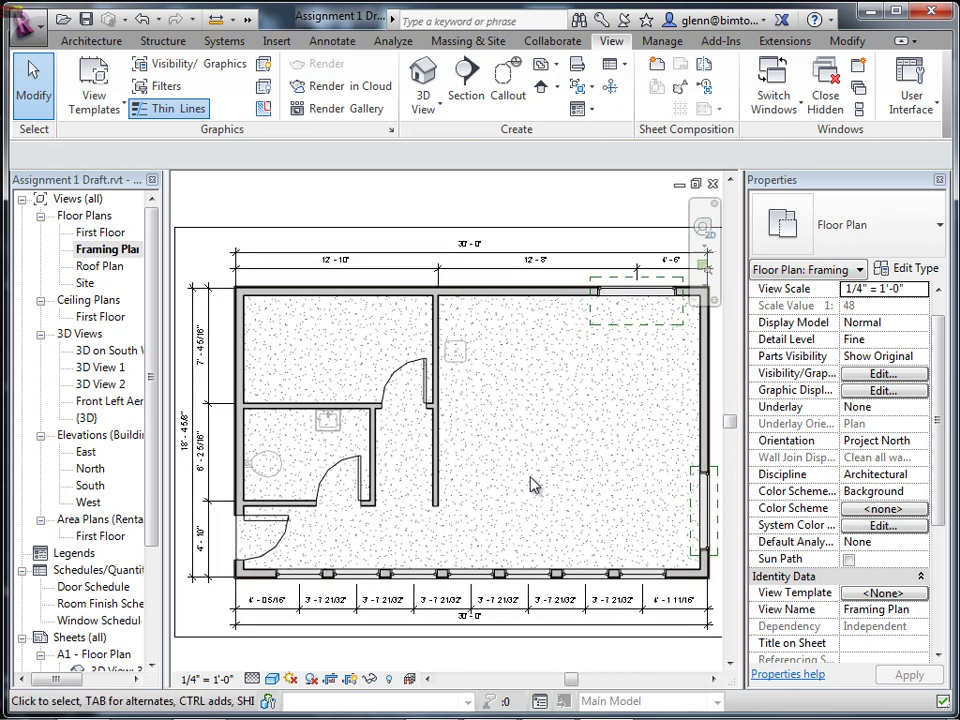
Compare the First Floor and Framing Plan views, and duplicate the First Floor plan with detailing.
{"action": "double_click", "coordinate": [112, 233]}
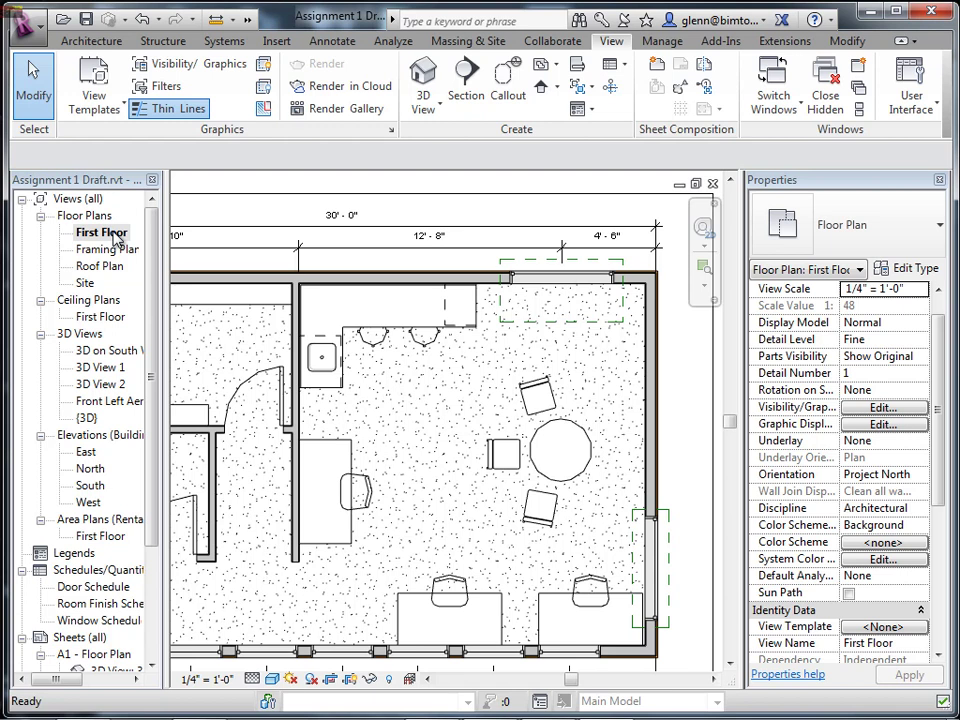
{"action": "double_click", "coordinate": [122, 249]}
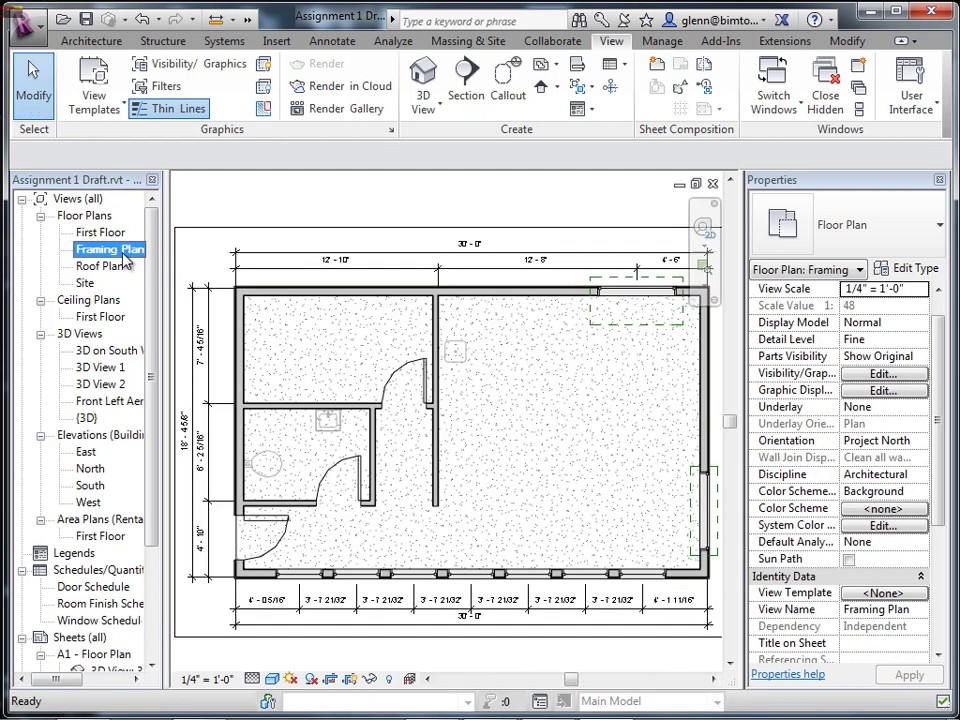
{"action": "double_click", "coordinate": [115, 236]}
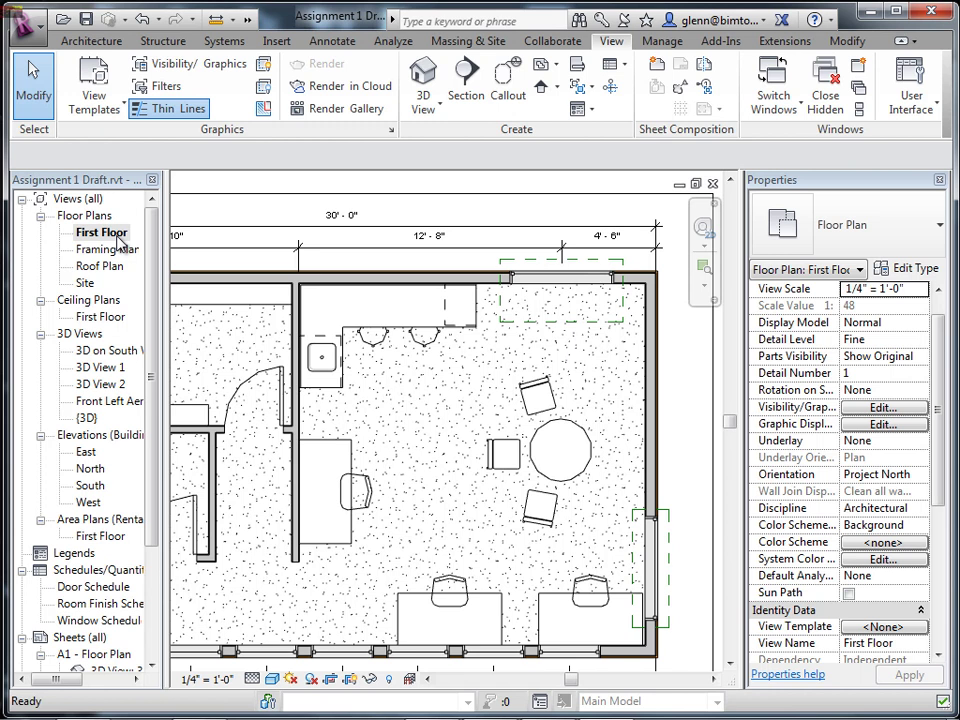
{"action": "right_click", "coordinate": [117, 238]}
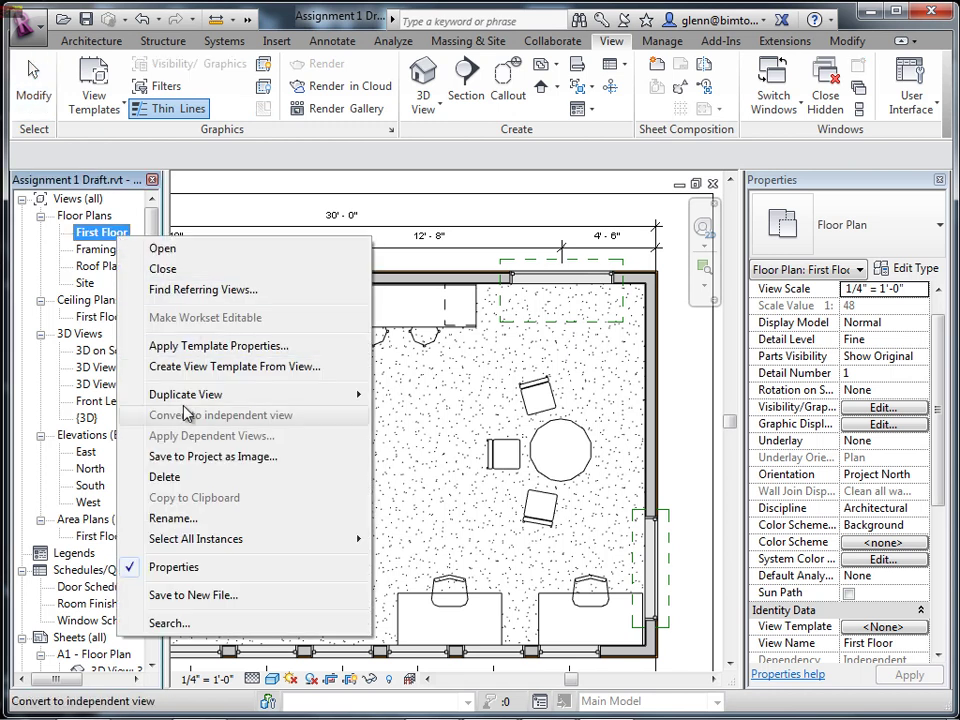
{"action": "mouse_move", "coordinate": [185, 408]}
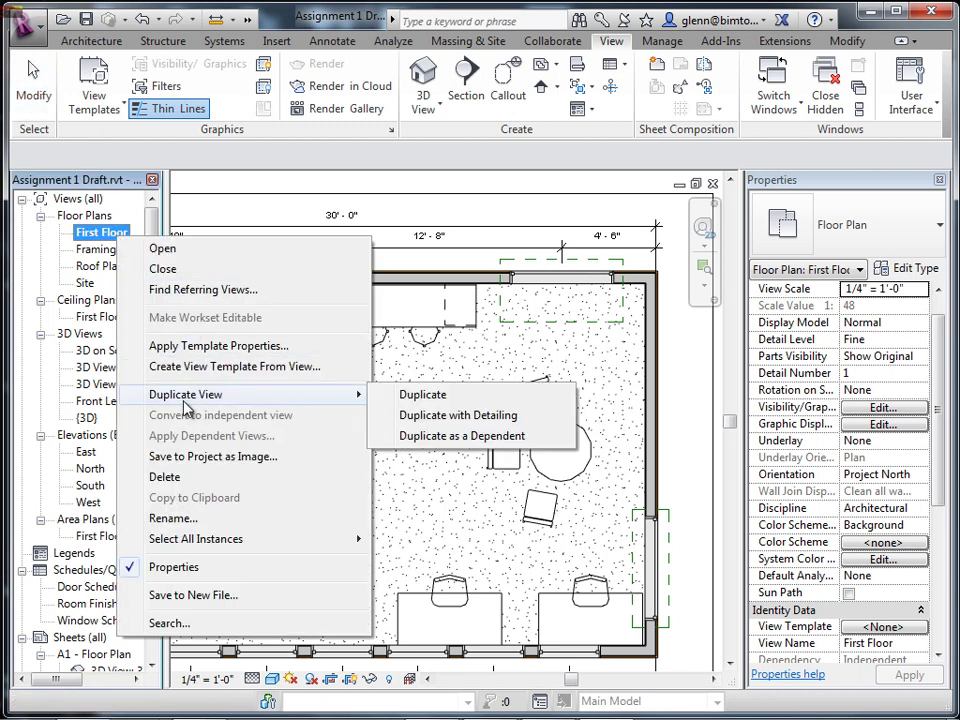
{"action": "left_click", "coordinate": [446, 415]}
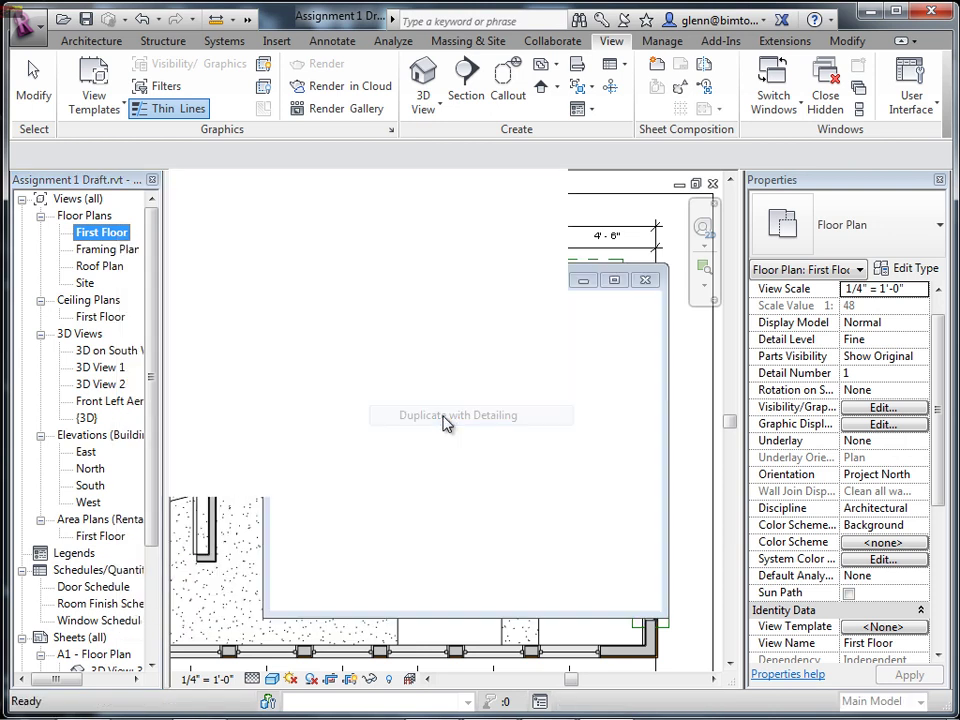
Rename the new copy of the First Floor view as "Furniture Plan".
{"action": "right_click", "coordinate": [106, 234]}
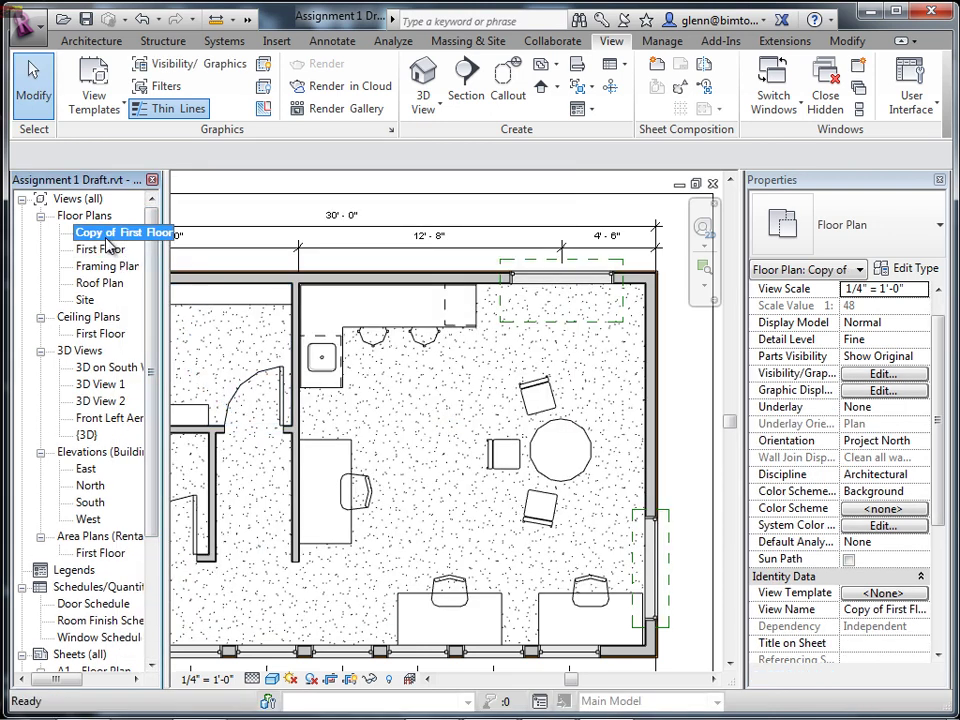
{"action": "left_click", "coordinate": [157, 521]}
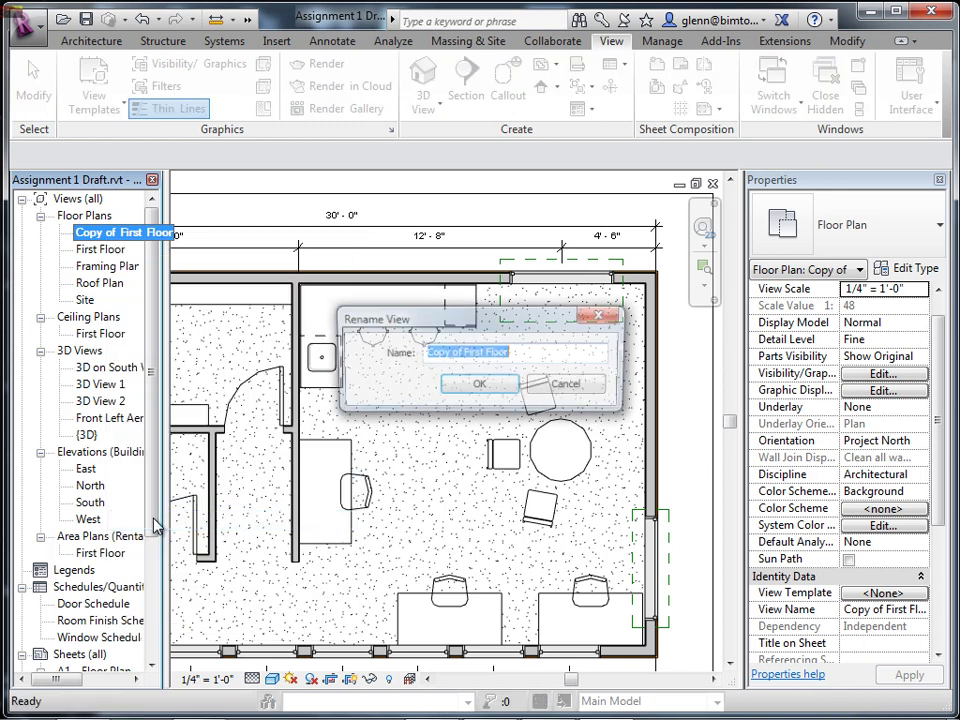
{"action": "type", "text": "Furniture Plan"}
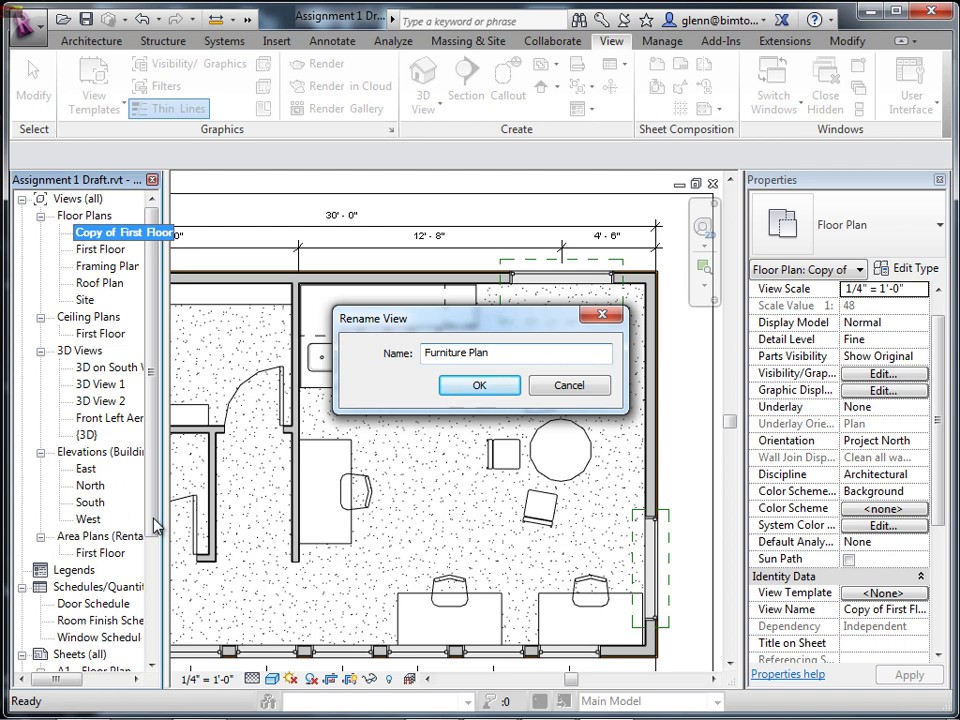
{"action": "key", "text": "Return"}
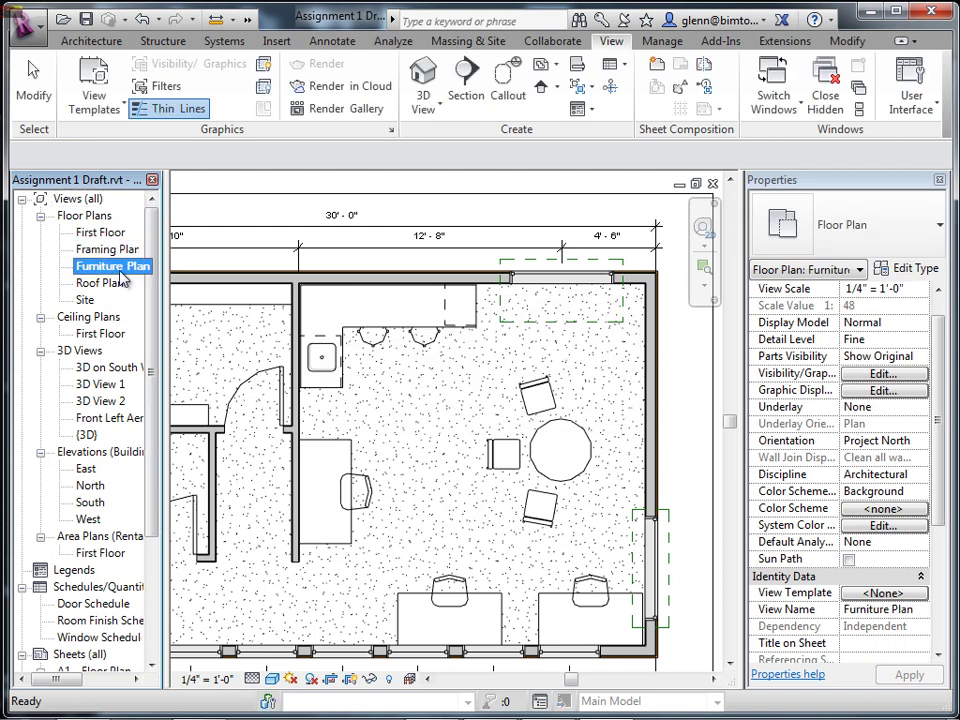
Override the projection lines of the Floors category in the Furniture Plan view with red colour and line weight 6.
{"action": "left_click", "coordinate": [158, 64]}
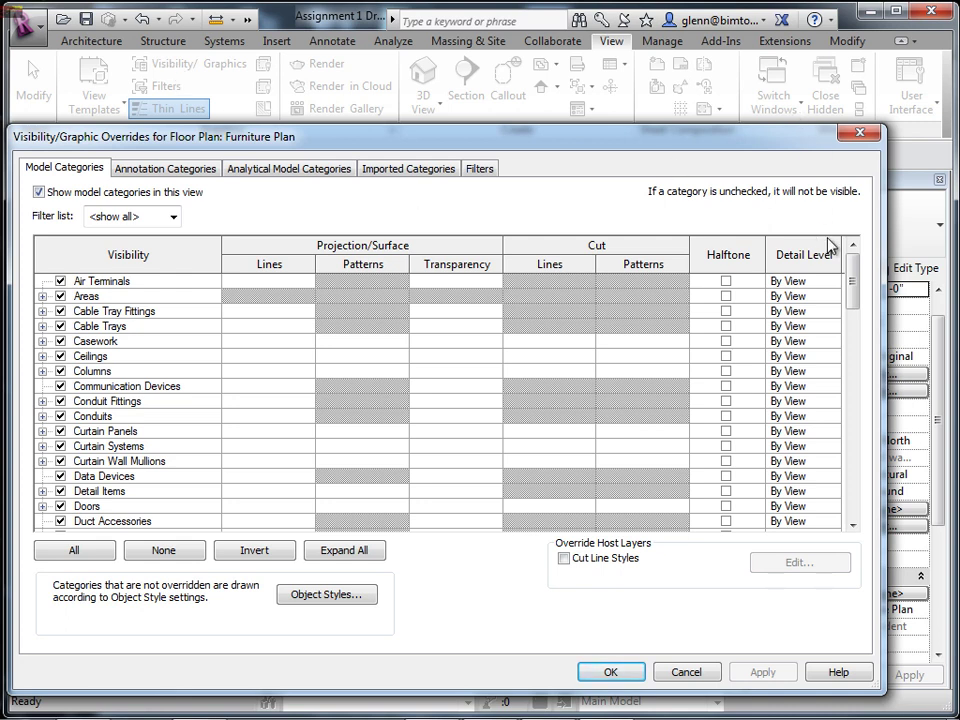
{"action": "left_click_drag", "start_coordinate": [846, 274], "coordinate": [842, 349]}
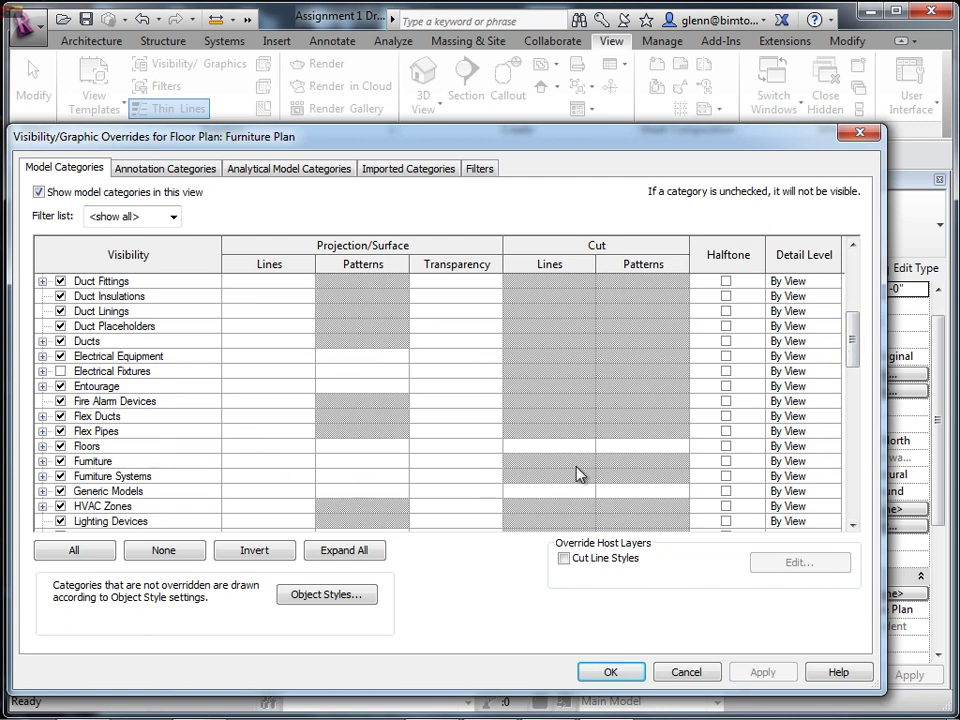
{"action": "left_click", "coordinate": [281, 447]}
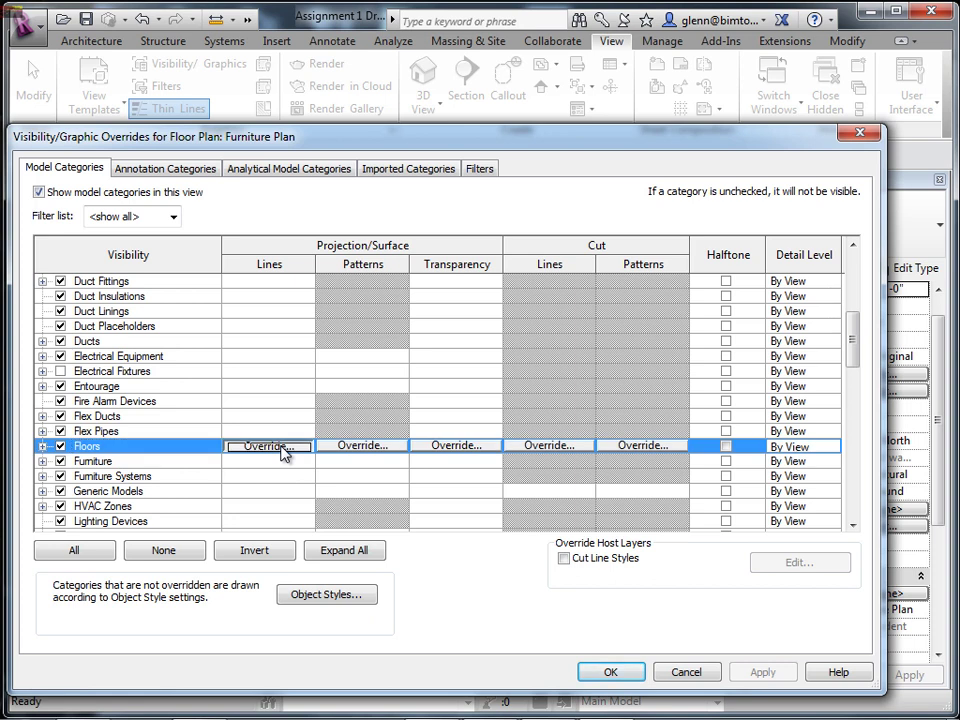
{"action": "left_click", "coordinate": [270, 446]}
{"action": "left_click", "coordinate": [394, 406]}
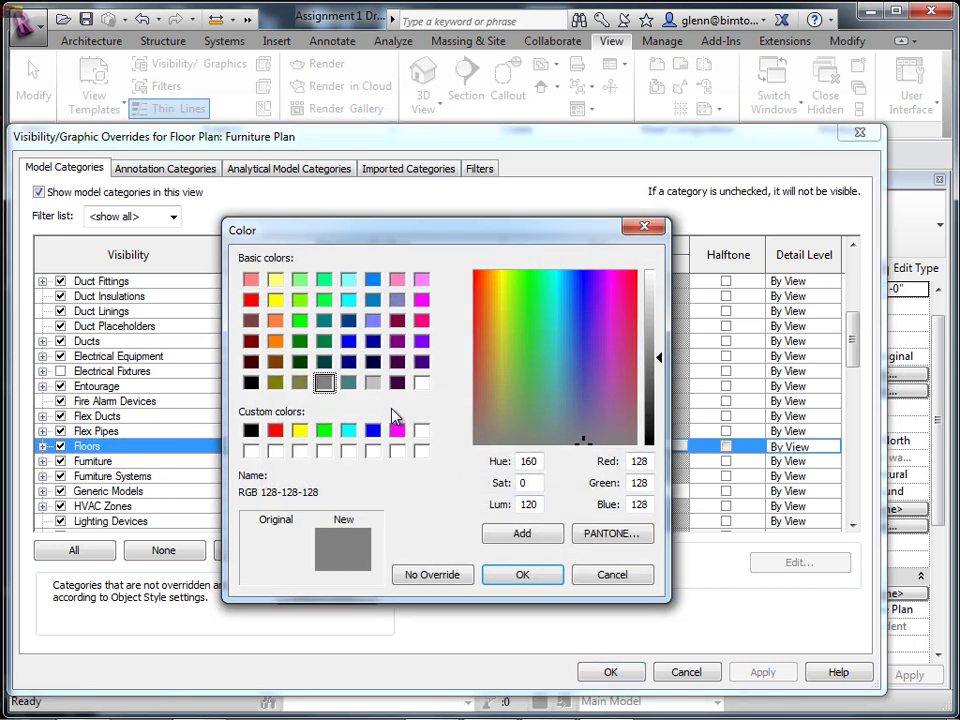
{"action": "left_click", "coordinate": [275, 430]}
{"action": "left_click", "coordinate": [523, 575]}
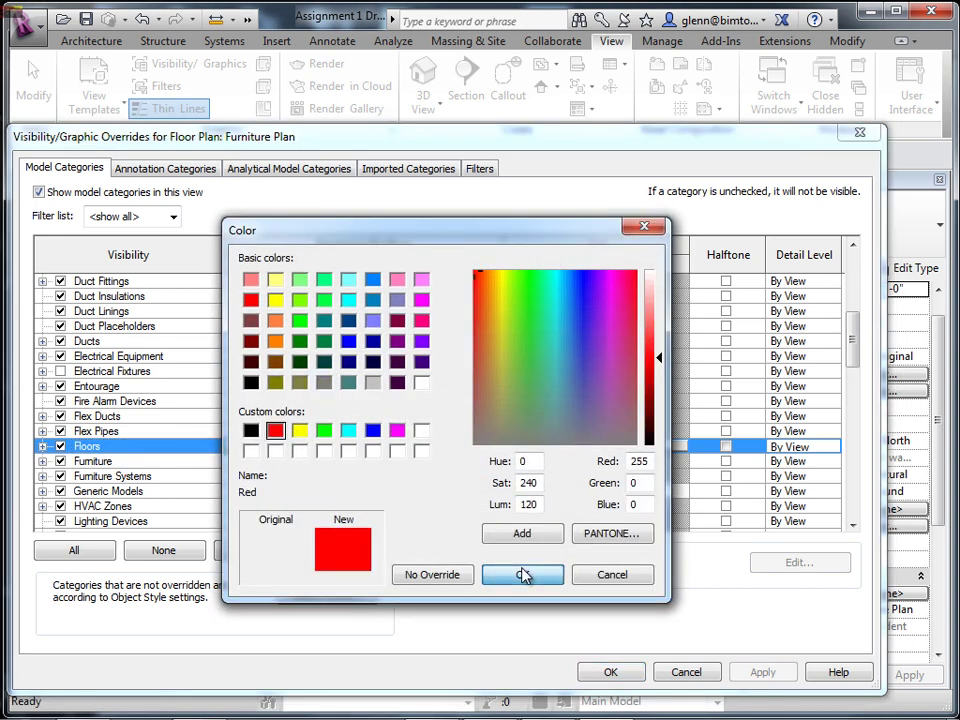
{"action": "left_click", "coordinate": [437, 380]}
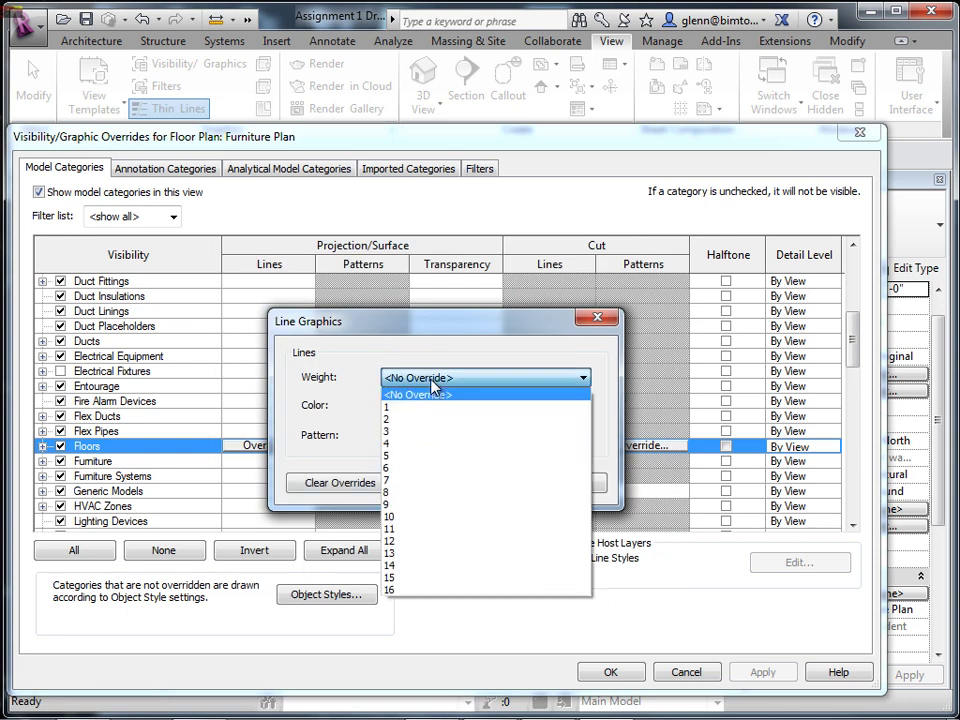
{"action": "left_click", "coordinate": [404, 466]}
{"action": "left_click", "coordinate": [476, 484]}
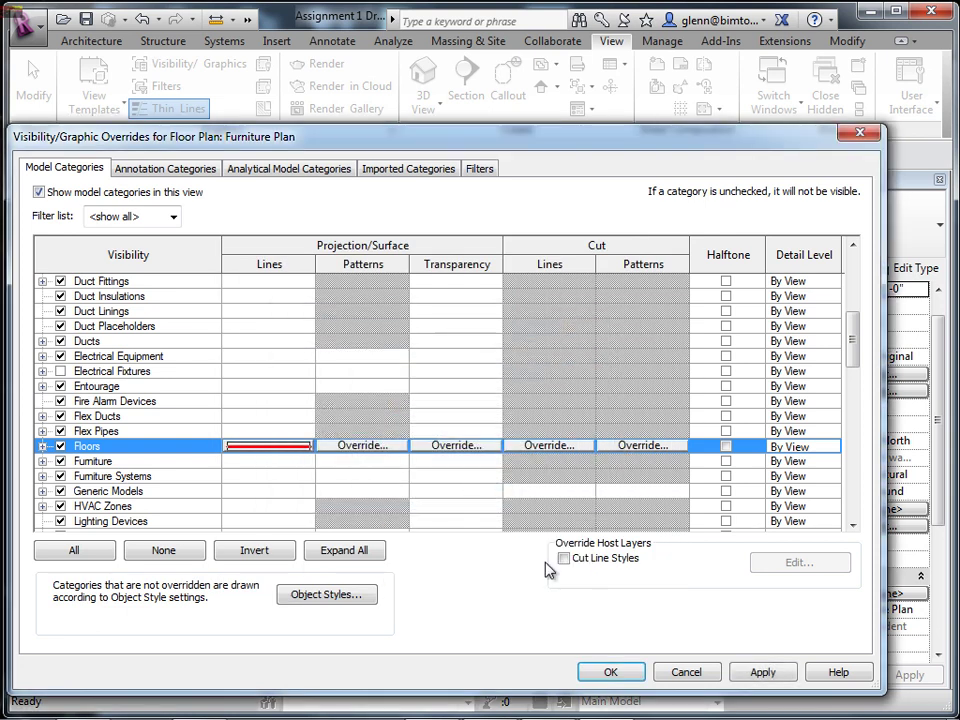
Apply the Furniture Plan graphic overrides, and clear the projection line overrides of its Floors category.
{"action": "left_click", "coordinate": [612, 672]}
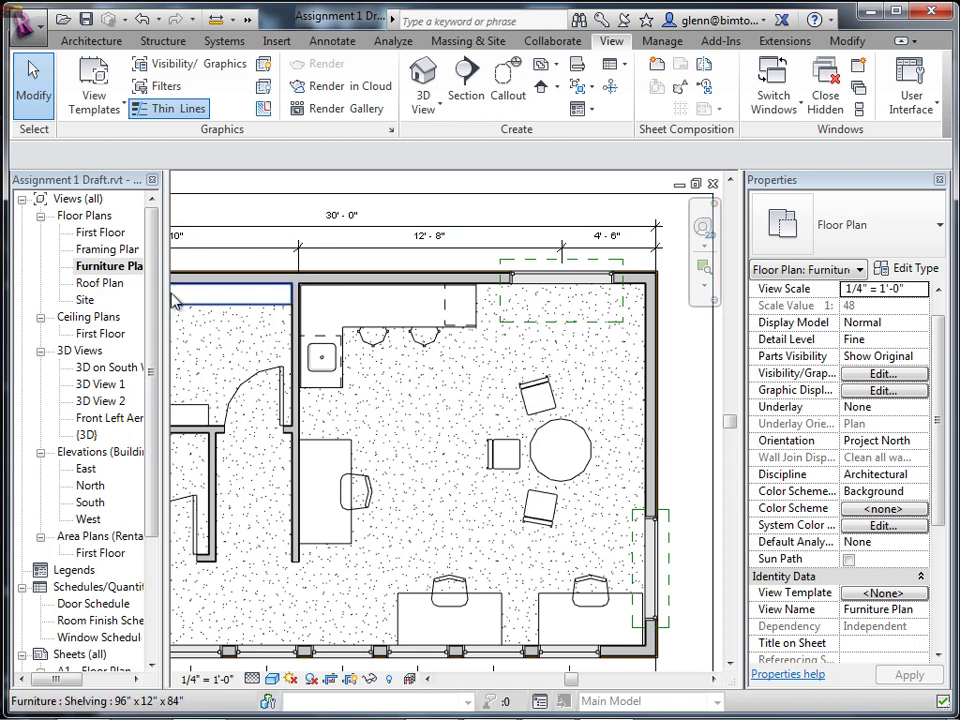
{"action": "left_click", "coordinate": [127, 268]}
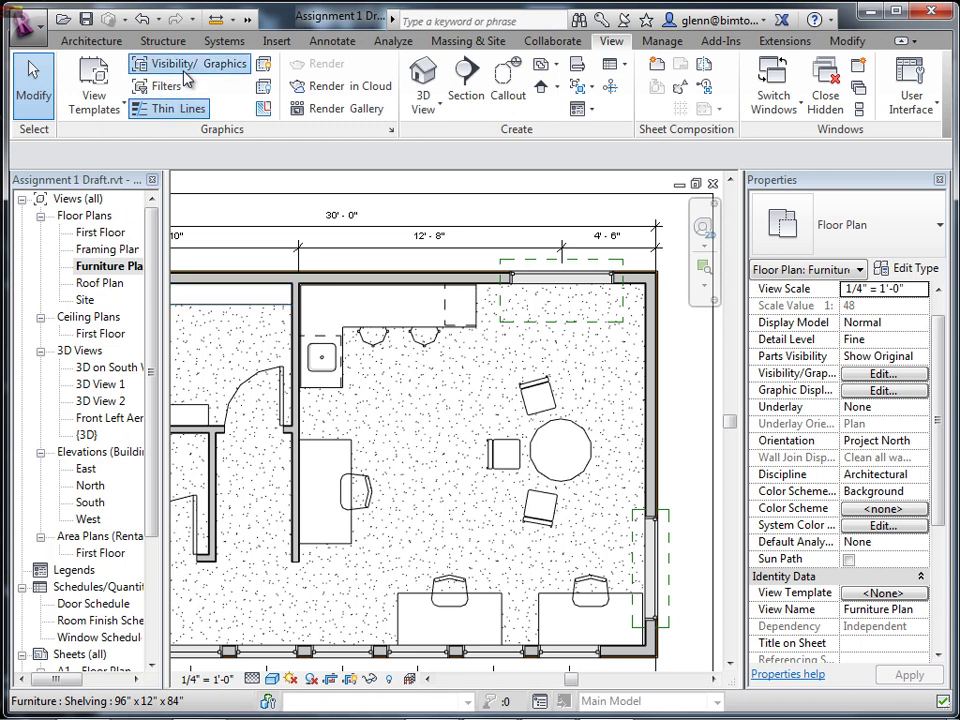
{"action": "left_click", "coordinate": [140, 64]}
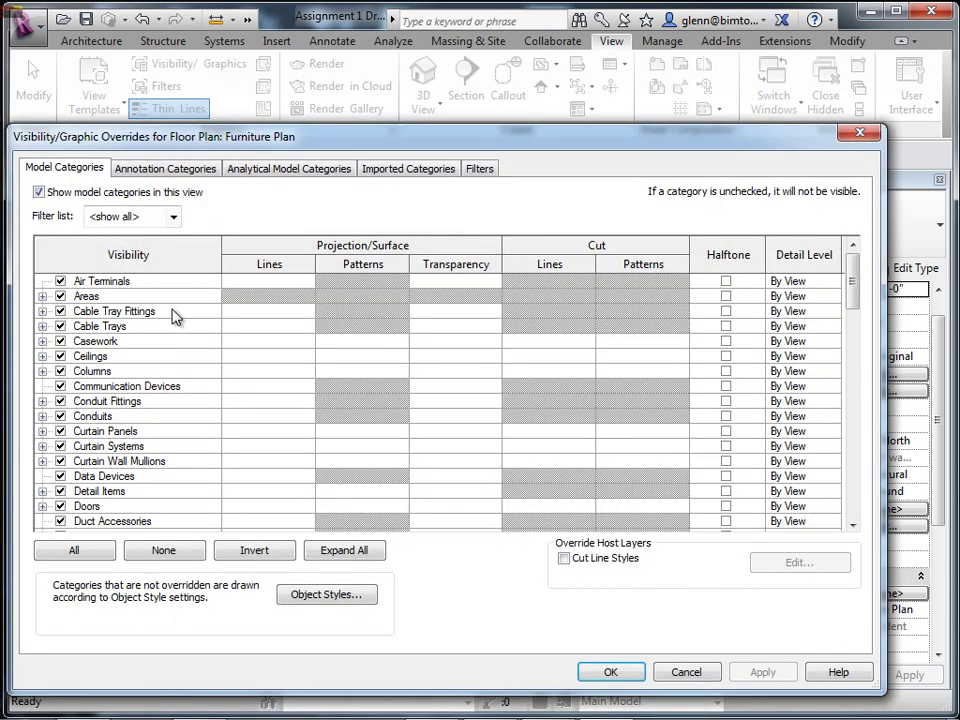
{"action": "left_click", "coordinate": [852, 524]}
{"action": "left_click", "coordinate": [852, 524]}
{"action": "left_click", "coordinate": [852, 524]}
{"action": "left_click", "coordinate": [852, 524]}
{"action": "left_click", "coordinate": [852, 524]}
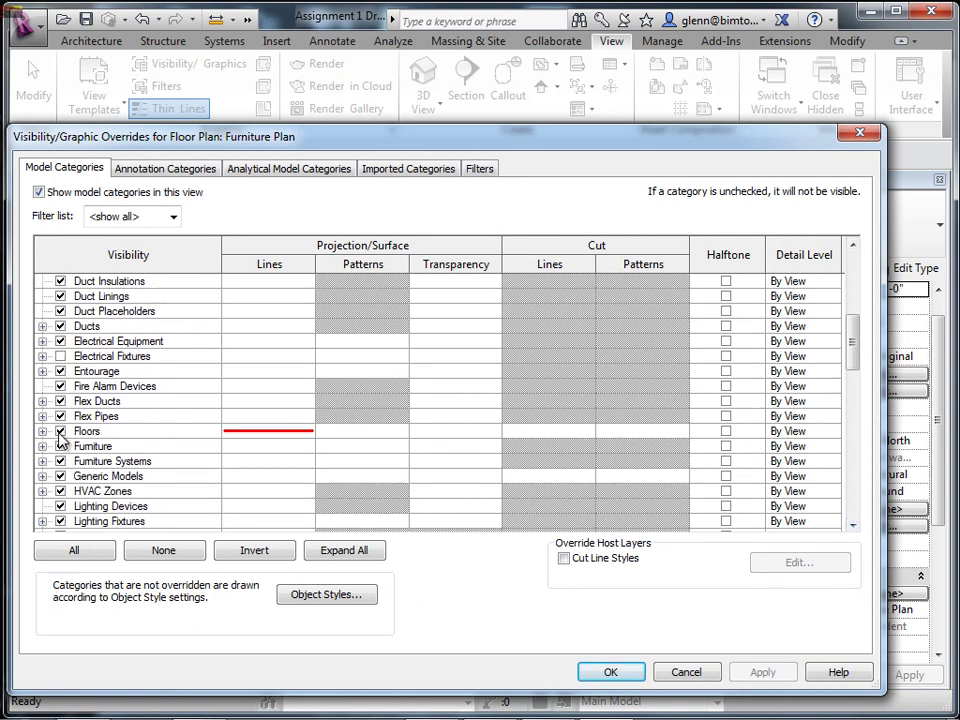
{"action": "left_click", "coordinate": [285, 437]}
{"action": "left_click", "coordinate": [285, 437]}
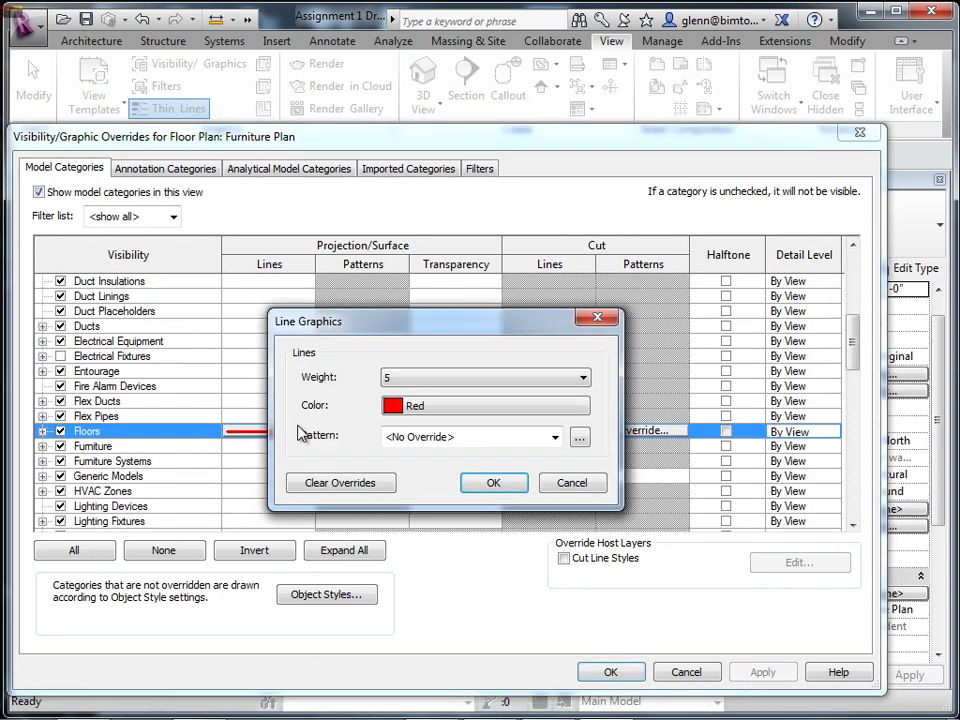
{"action": "left_click", "coordinate": [385, 483]}
{"action": "left_click", "coordinate": [494, 482]}
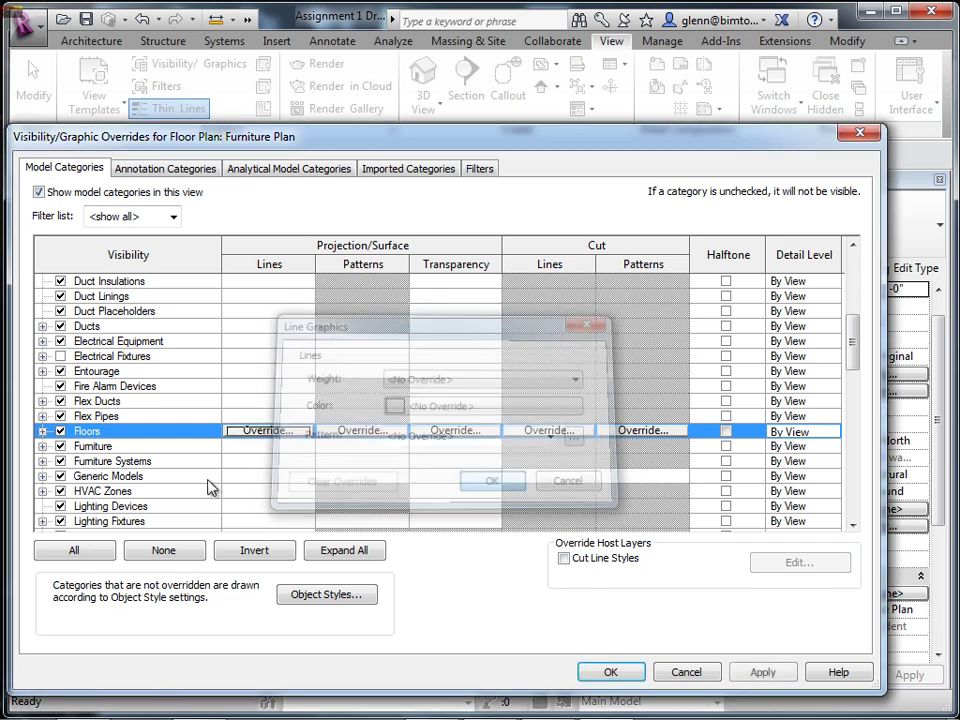
Override the projection lines of the Furniture category in the Furniture Plan view with red colour and line weight 5.
{"action": "left_click", "coordinate": [43, 446]}
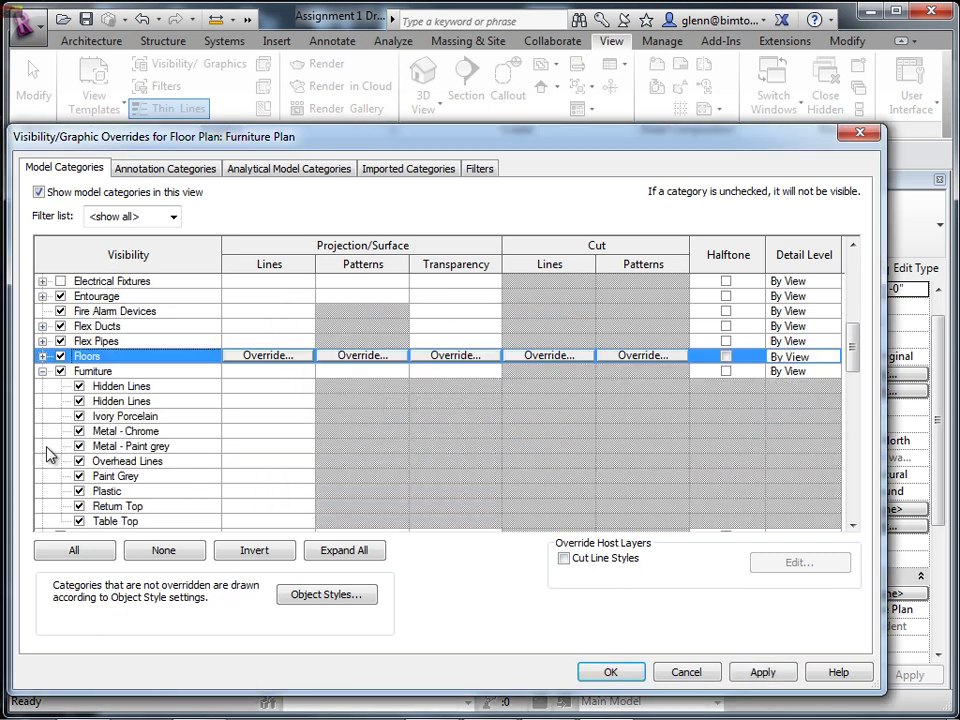
{"action": "left_click", "coordinate": [258, 375]}
{"action": "left_click", "coordinate": [260, 372]}
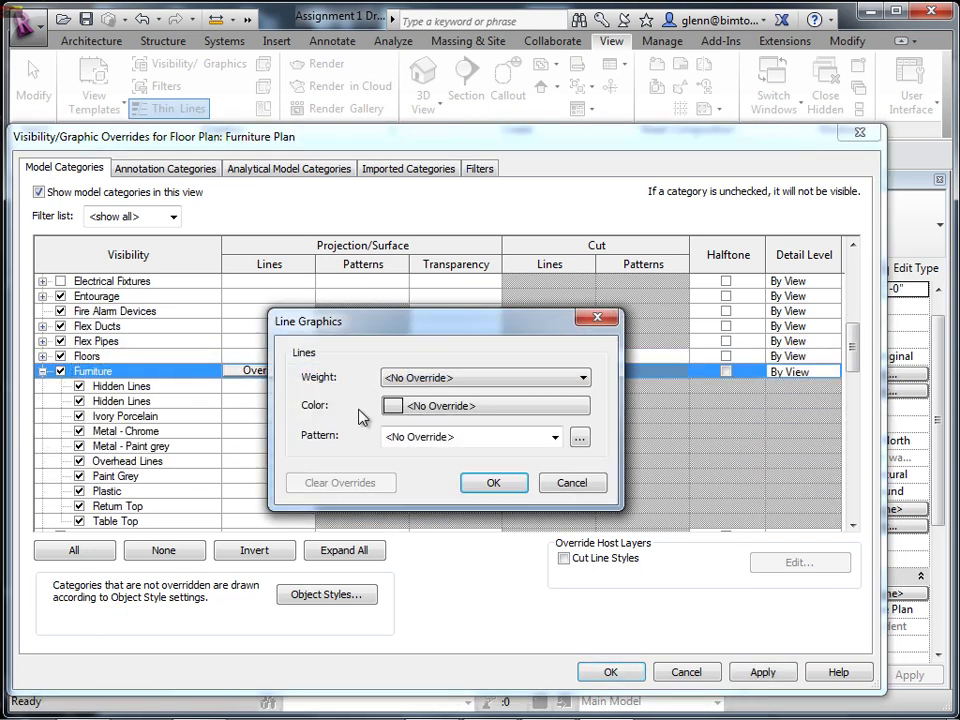
{"action": "left_click", "coordinate": [446, 407]}
{"action": "left_click", "coordinate": [277, 431]}
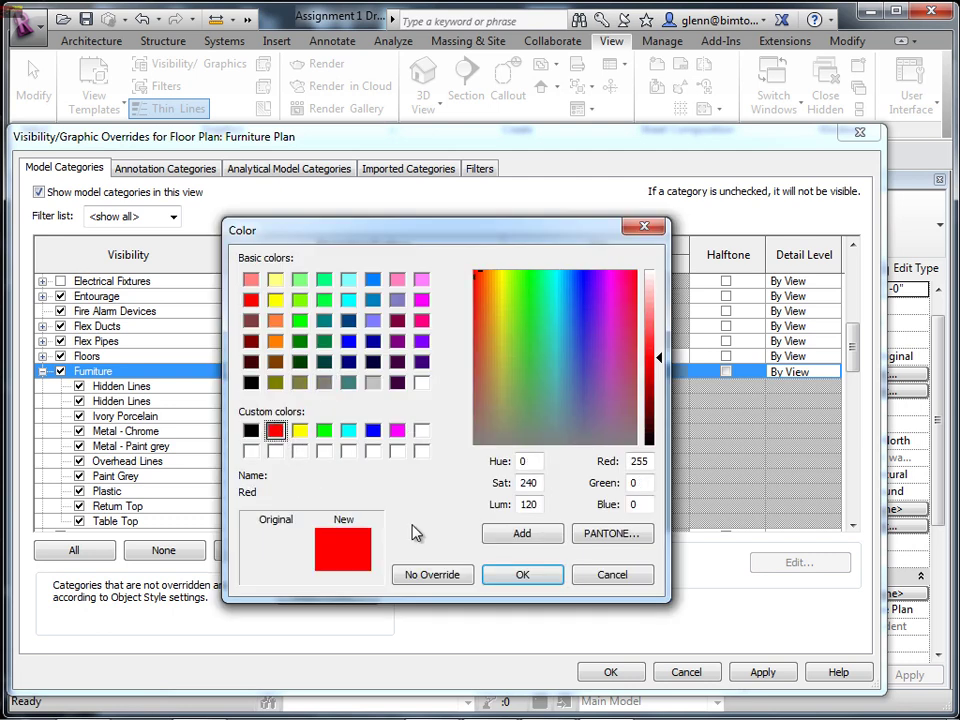
{"action": "left_click", "coordinate": [505, 575]}
{"action": "left_click", "coordinate": [405, 378]}
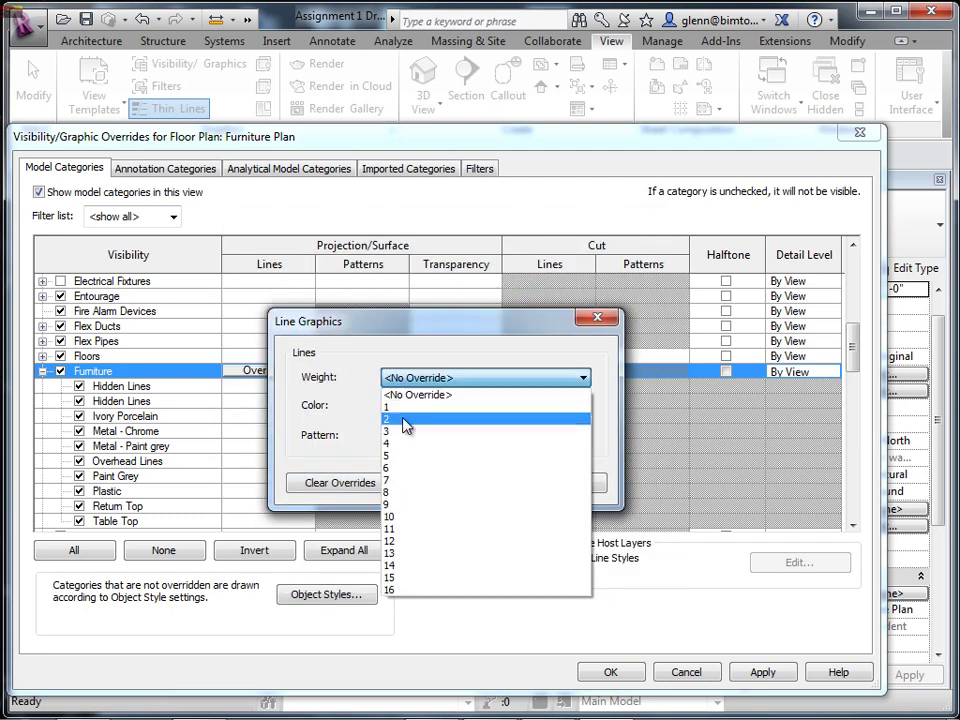
{"action": "left_click", "coordinate": [392, 456]}
{"action": "left_click", "coordinate": [490, 483]}
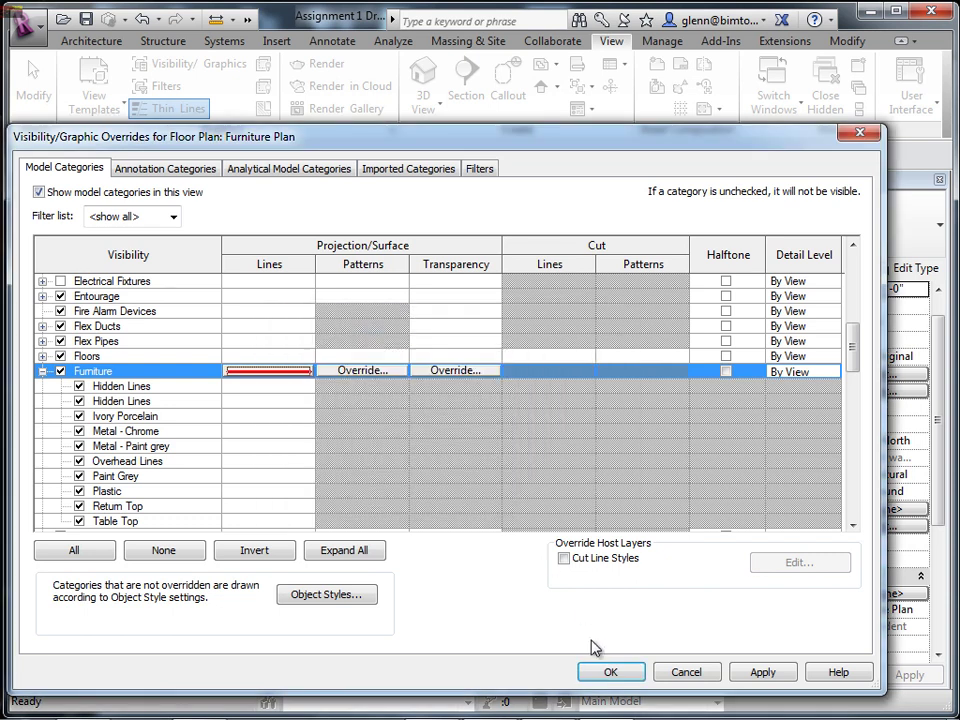
{"action": "left_click", "coordinate": [608, 671]}
Place a 3/32" Arial text note reading "Bookshelf" without a leader on the shelving along the storage room's upper wall.
{"action": "middle_click_drag", "start_coordinate": [438, 528], "coordinate": [535, 490]}
{"action": "scroll", "coordinate": [535, 490], "scroll_direction": "down", "scroll_amount": 2}
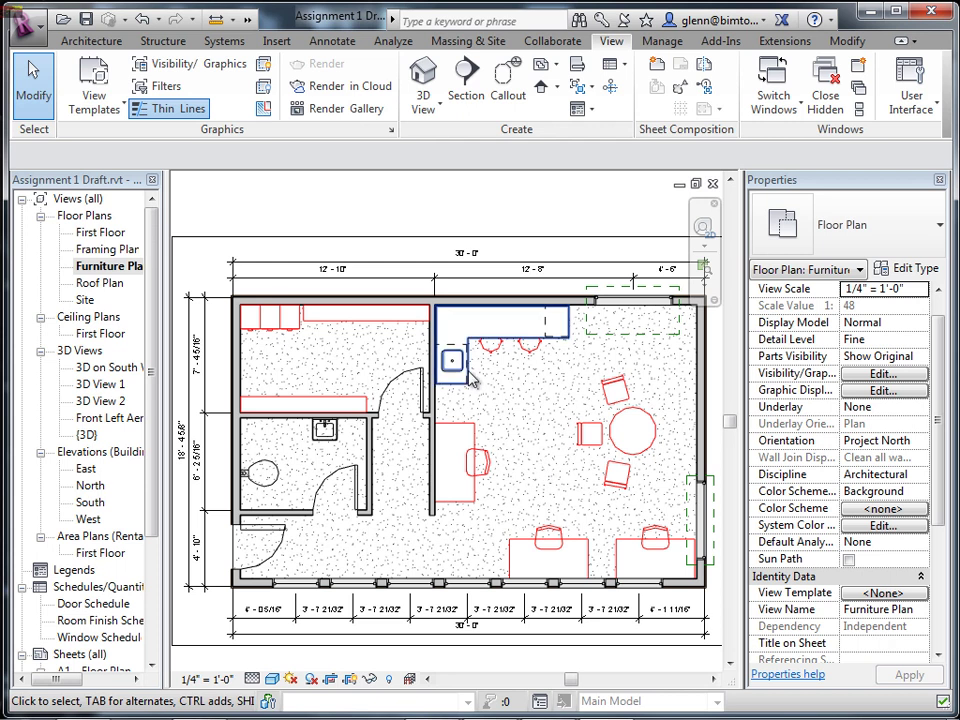
{"action": "scroll", "coordinate": [380, 333], "scroll_direction": "up", "scroll_amount": 3}
{"action": "scroll", "coordinate": [378, 334], "scroll_direction": "down", "scroll_amount": 2}
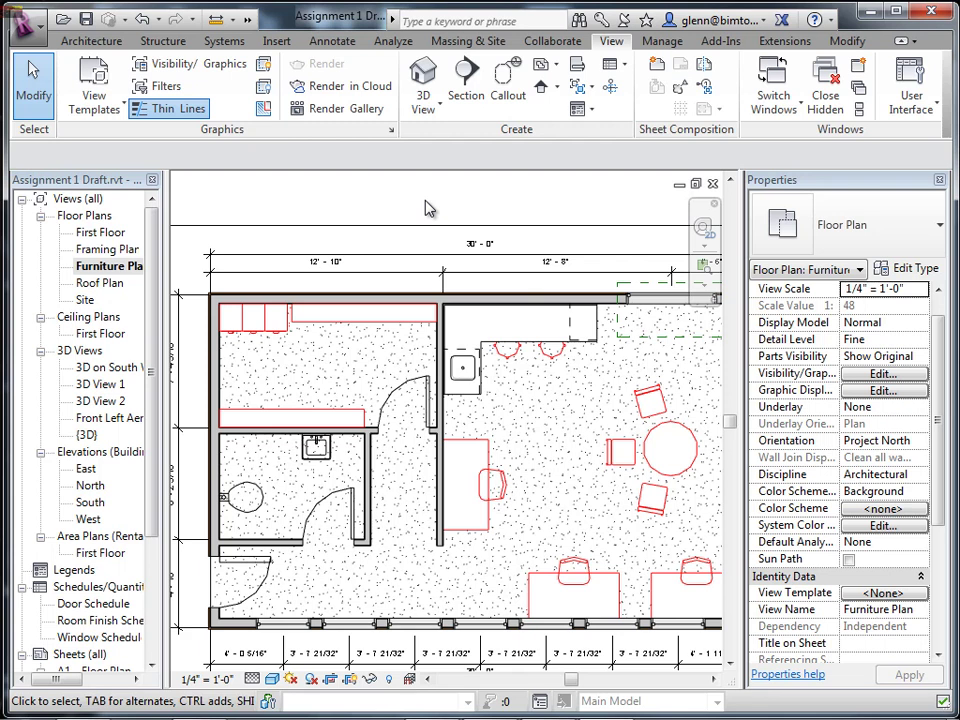
{"action": "left_click", "coordinate": [334, 42]}
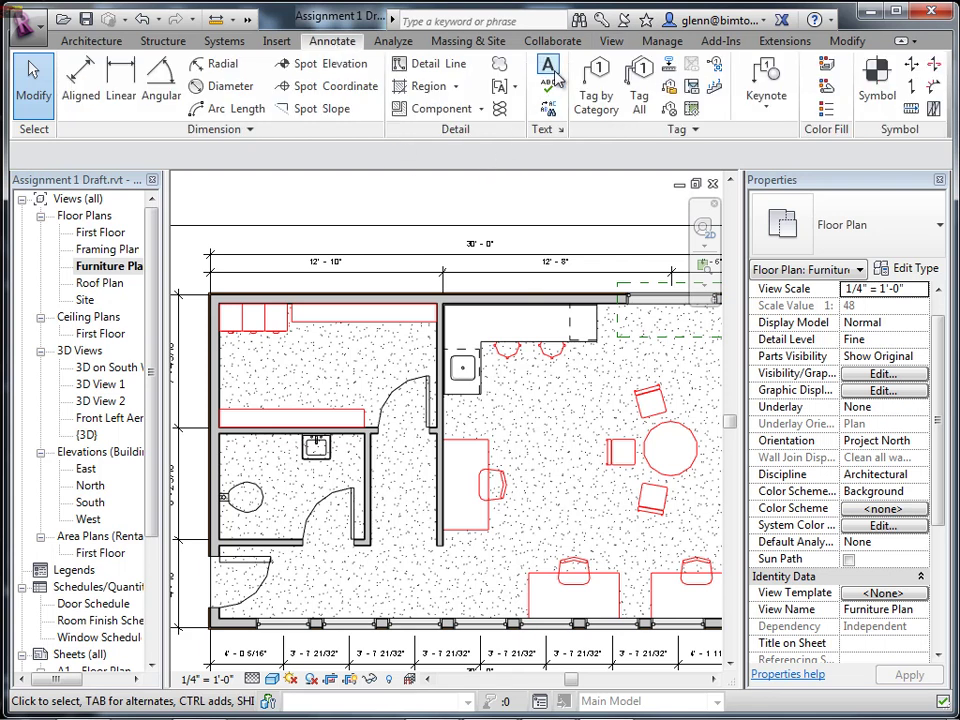
{"action": "left_click", "coordinate": [549, 70]}
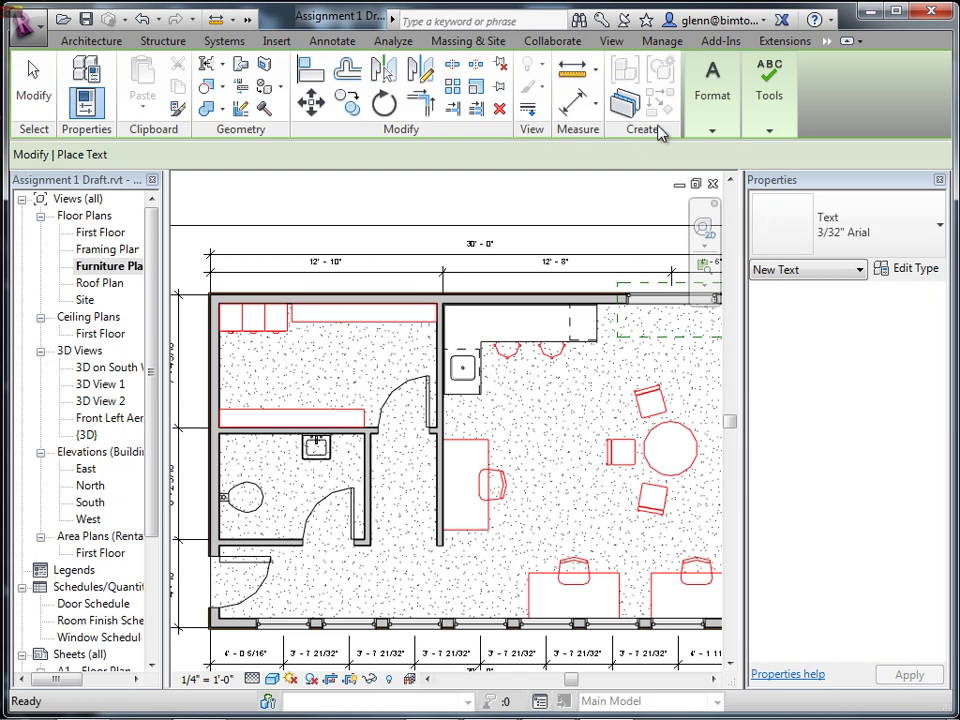
{"action": "left_click", "coordinate": [709, 131]}
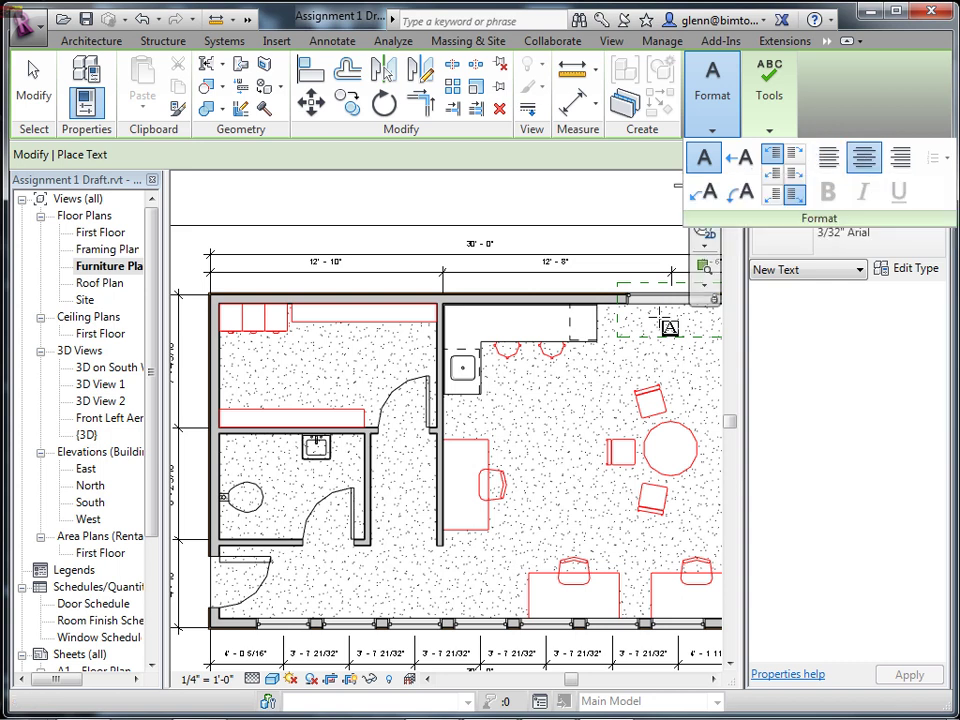
{"action": "left_click_drag", "start_coordinate": [304, 303], "coordinate": [430, 330]}
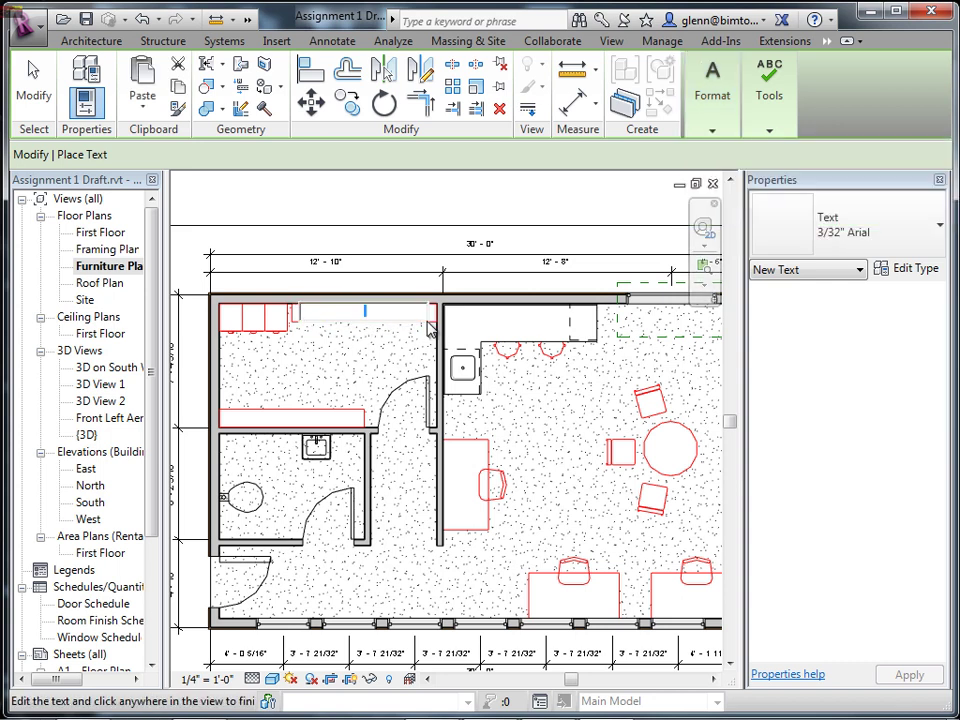
{"action": "type", "text": "Bookshelf"}
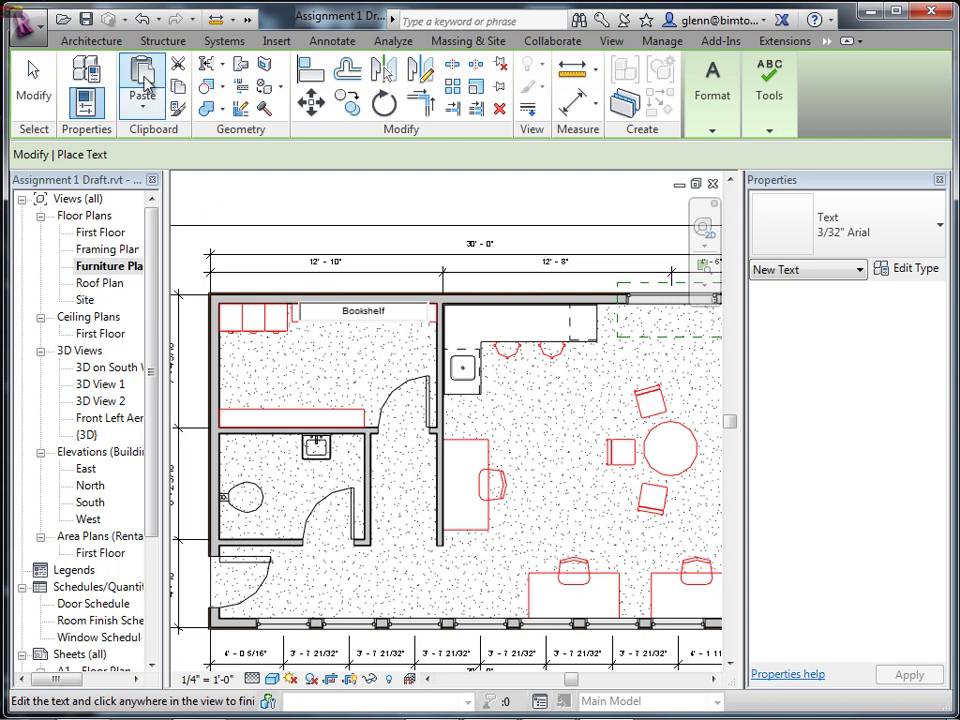
{"action": "left_click", "coordinate": [209, 195]}
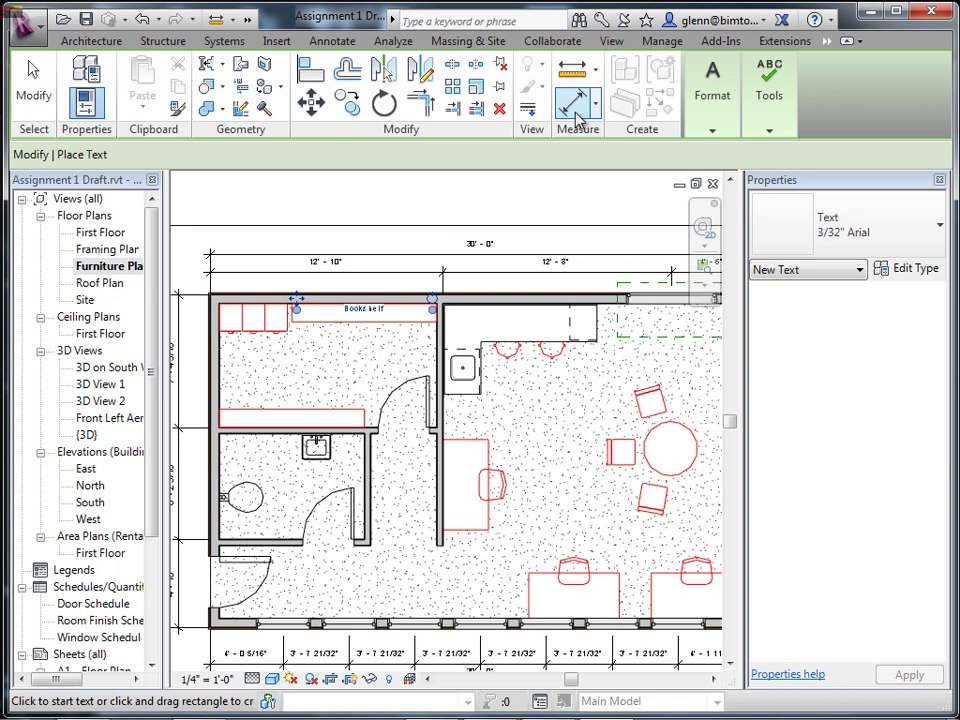
{"action": "left_click", "coordinate": [334, 42]}
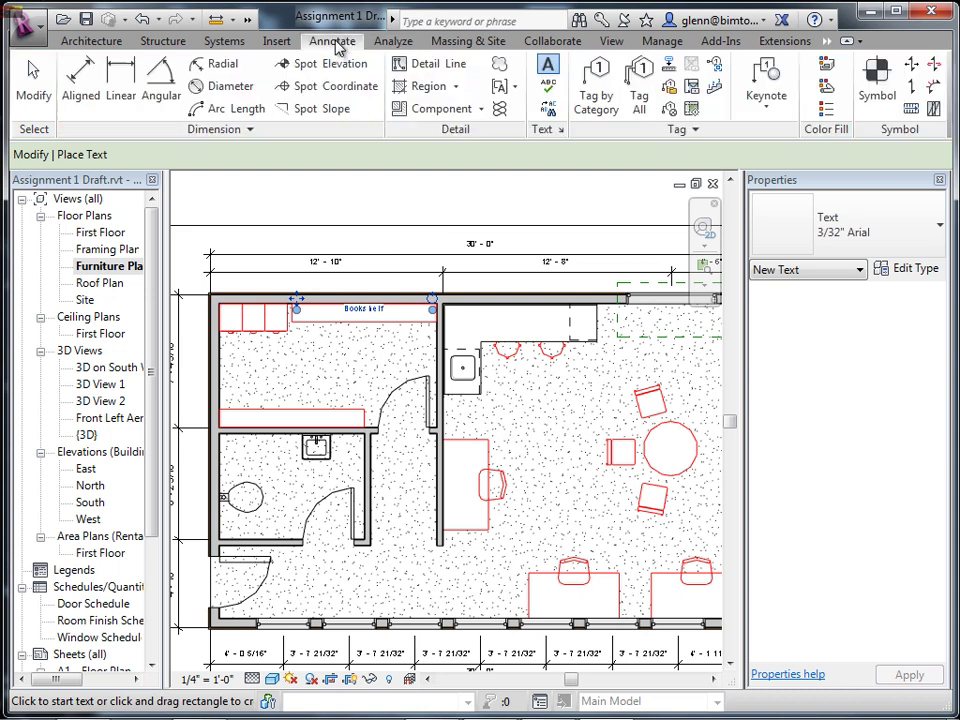
{"action": "left_click", "coordinate": [557, 80]}
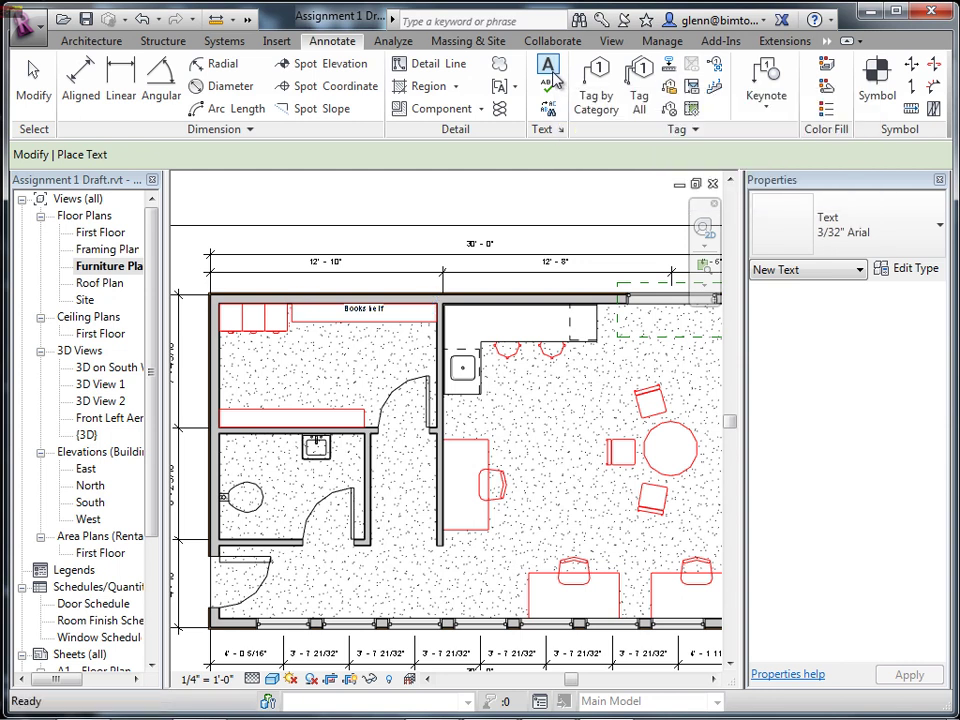
{"action": "left_click", "coordinate": [826, 44]}
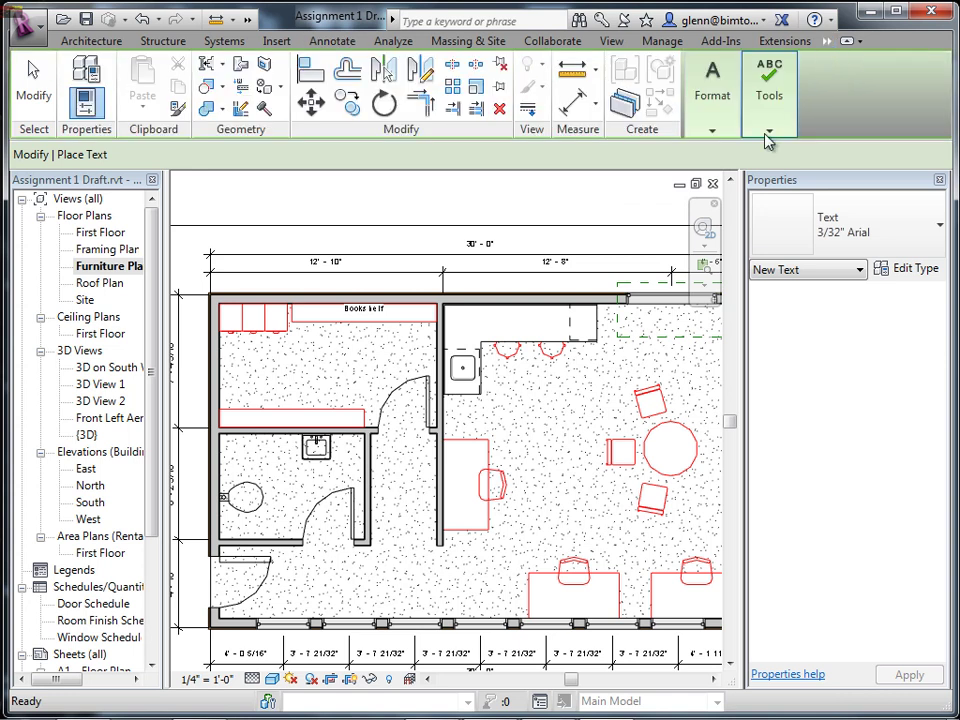
{"action": "left_click", "coordinate": [708, 132]}
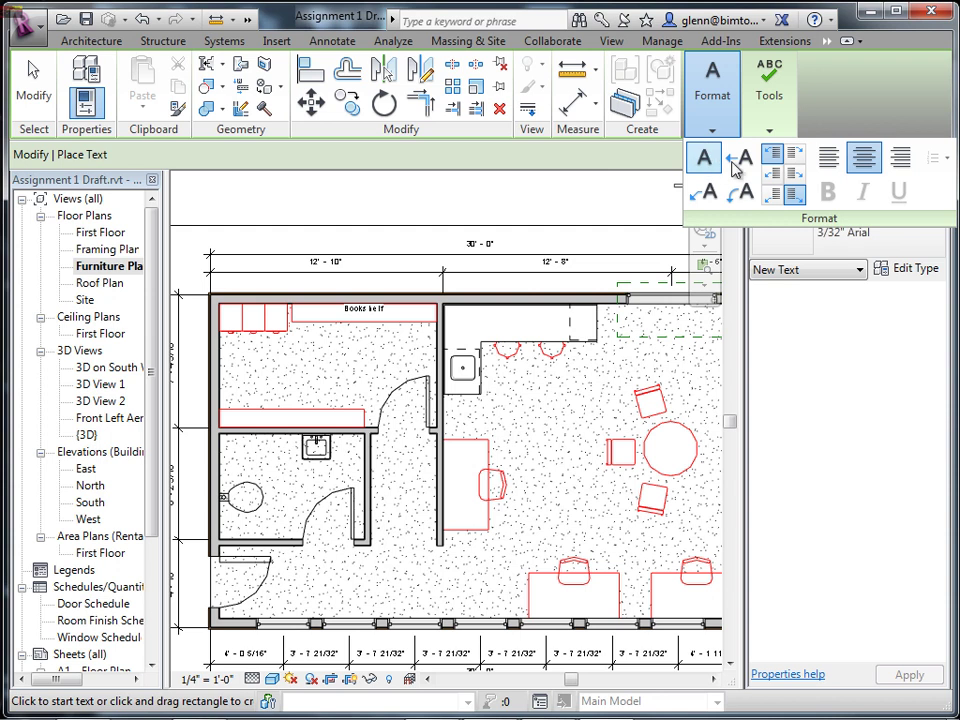
{"action": "left_click", "coordinate": [704, 192]}
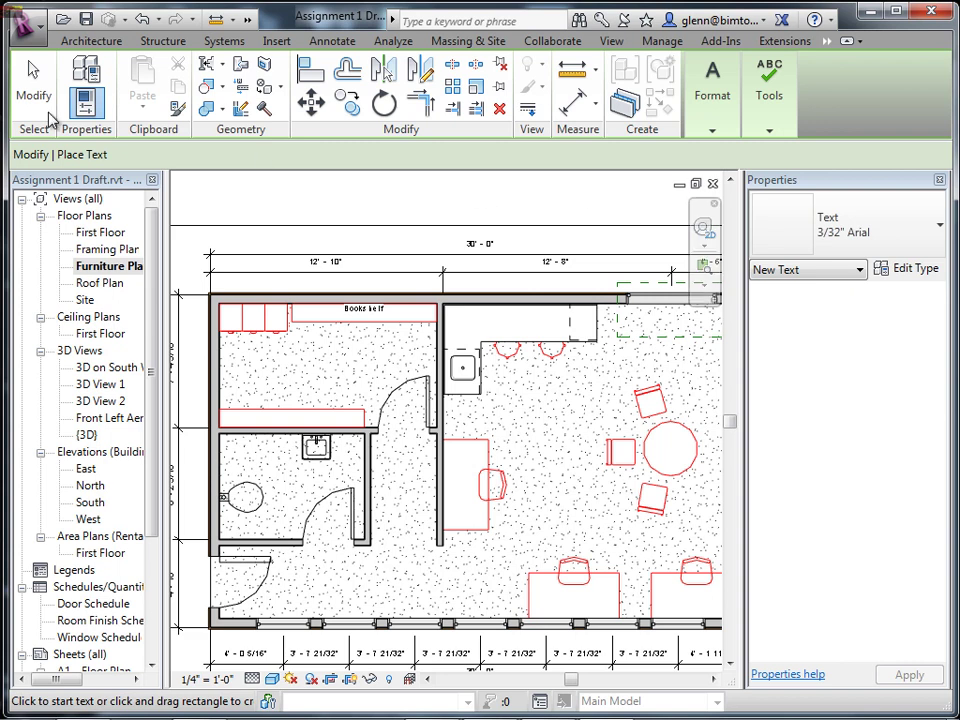
{"action": "left_click", "coordinate": [25, 75]}
Change the text type of the Bookshelf note to 1/8" Arial.
{"action": "scroll", "coordinate": [370, 355], "scroll_direction": "up", "scroll_amount": 3}
{"action": "middle_click_drag", "start_coordinate": [370, 355], "coordinate": [449, 363]}
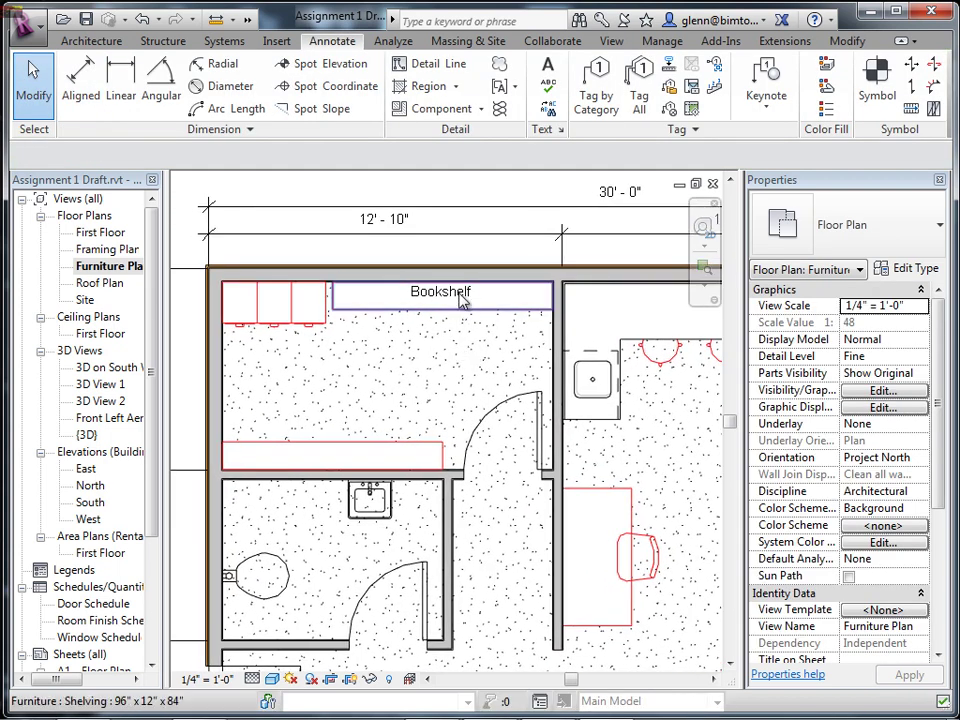
{"action": "left_click", "coordinate": [462, 310]}
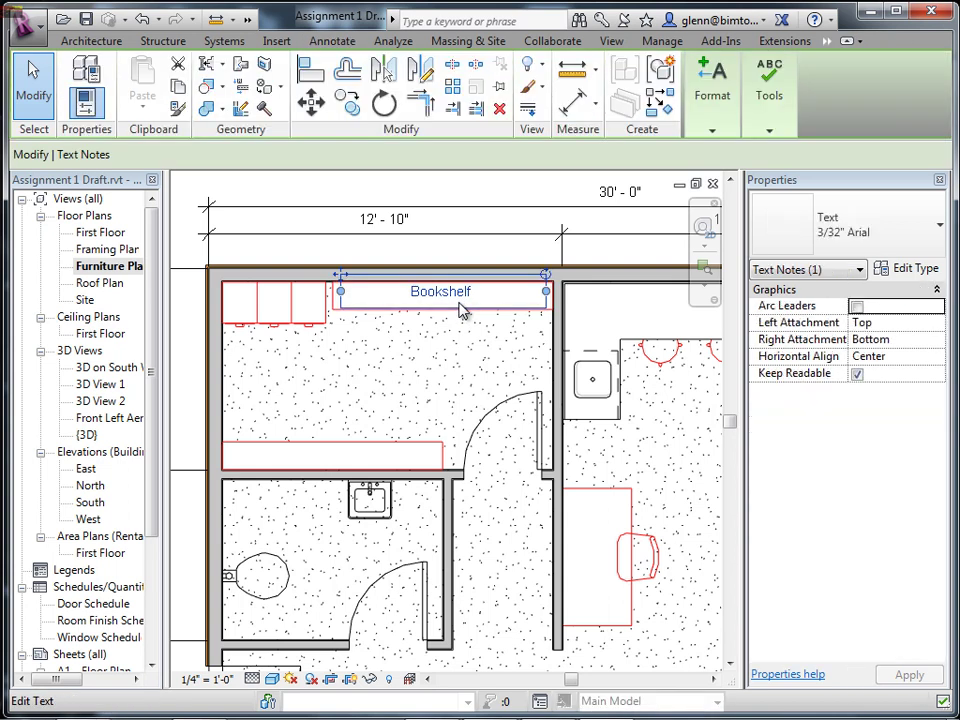
{"action": "left_click", "coordinate": [873, 237]}
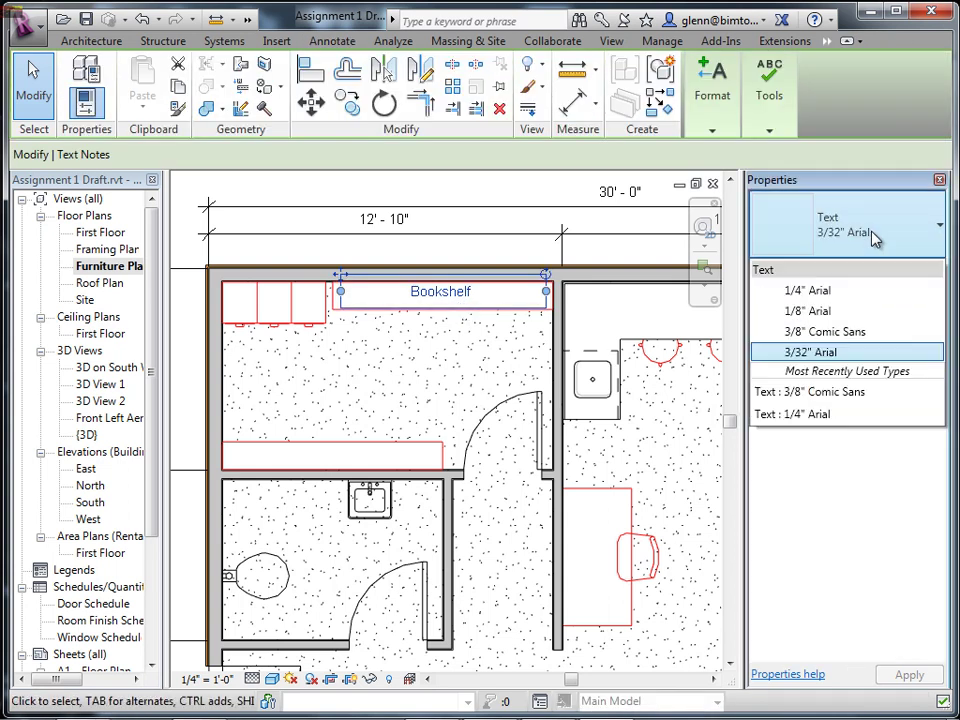
{"action": "left_click", "coordinate": [830, 314]}
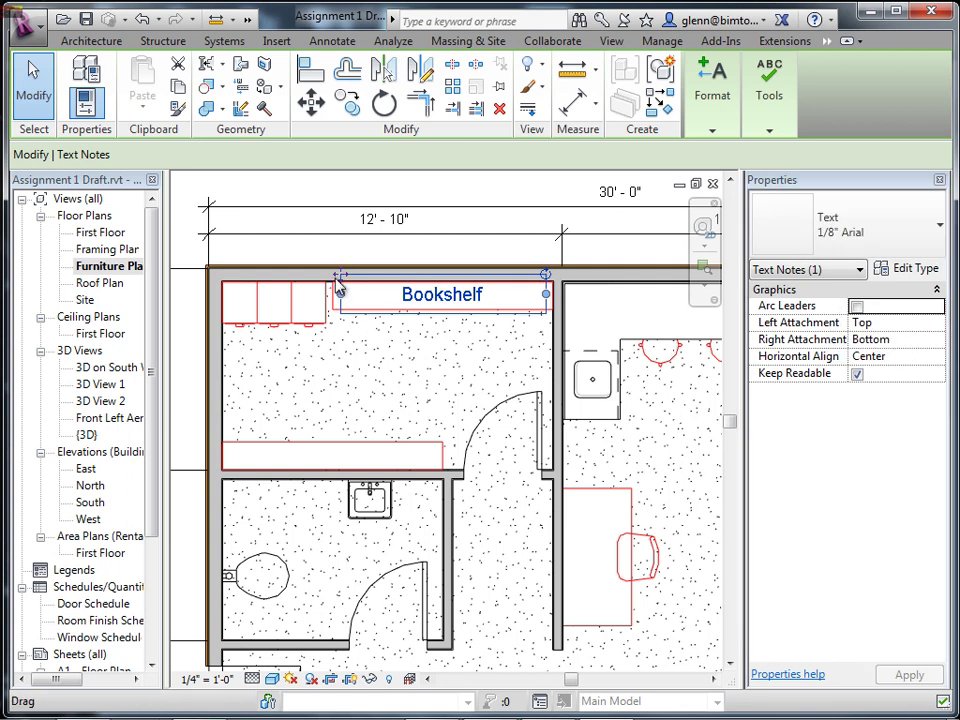
Move the Bookshelf note down into the middle of the storage room and back onto the shelving along the upper wall.
{"action": "left_click_drag", "start_coordinate": [341, 275], "coordinate": [305, 353], "text": "ctrl"}
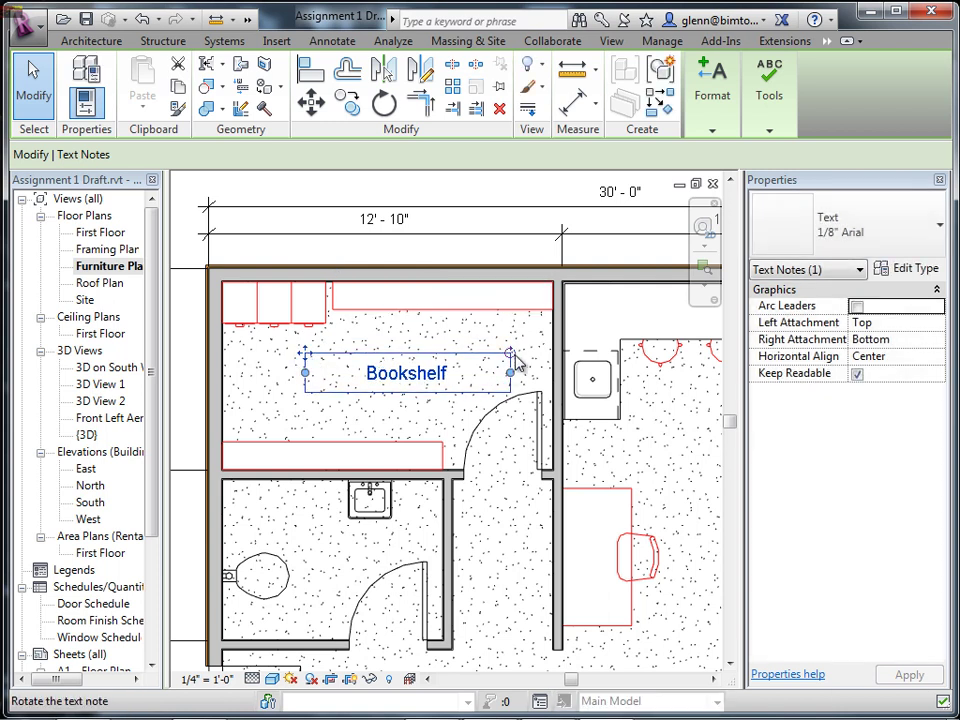
{"action": "mouse_move", "coordinate": [511, 356]}
{"action": "left_mouse_down"}
{"action": "mouse_move", "coordinate": [510, 332]}
{"action": "mouse_move", "coordinate": [482, 306]}
{"action": "mouse_move", "coordinate": [497, 326]}
{"action": "mouse_move", "coordinate": [500, 365]}
{"action": "left_mouse_up"}
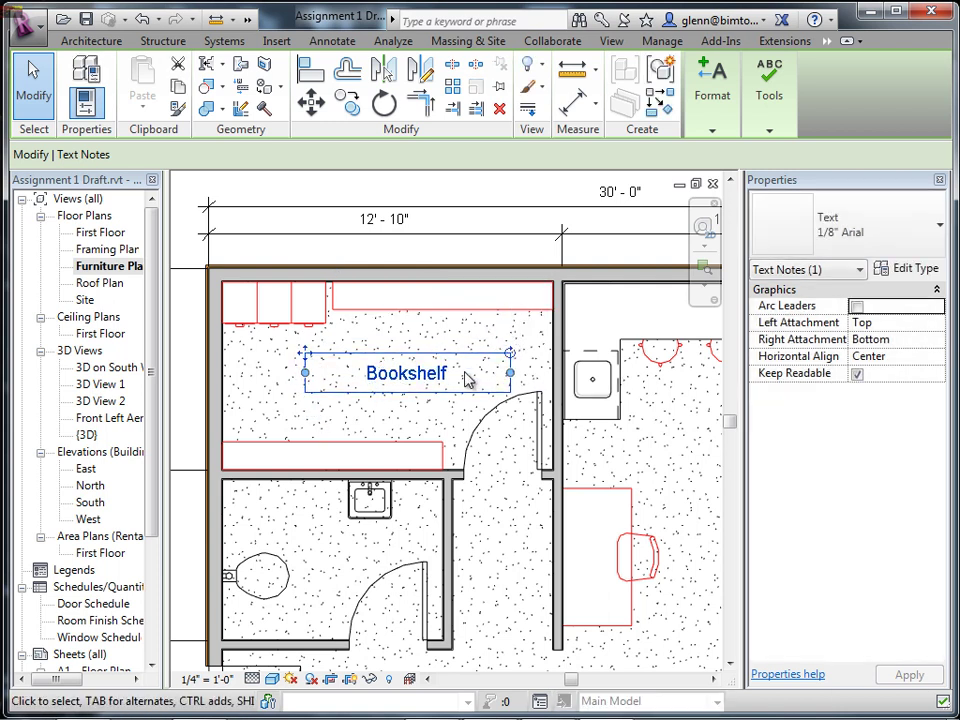
{"action": "left_click_drag", "start_coordinate": [315, 341], "coordinate": [340, 283]}
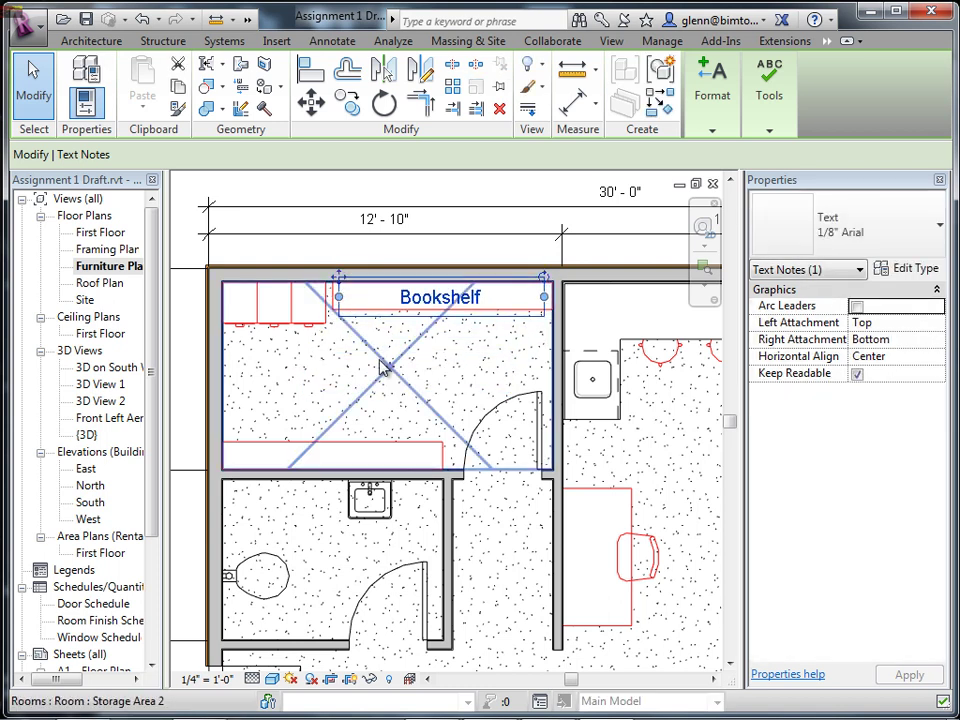
Copy the Bookshelf text note into the middle of the storage room and remove the copy.
{"action": "left_click", "coordinate": [386, 369]}
{"action": "left_click", "coordinate": [436, 308]}
{"action": "key", "text": "Escape"}
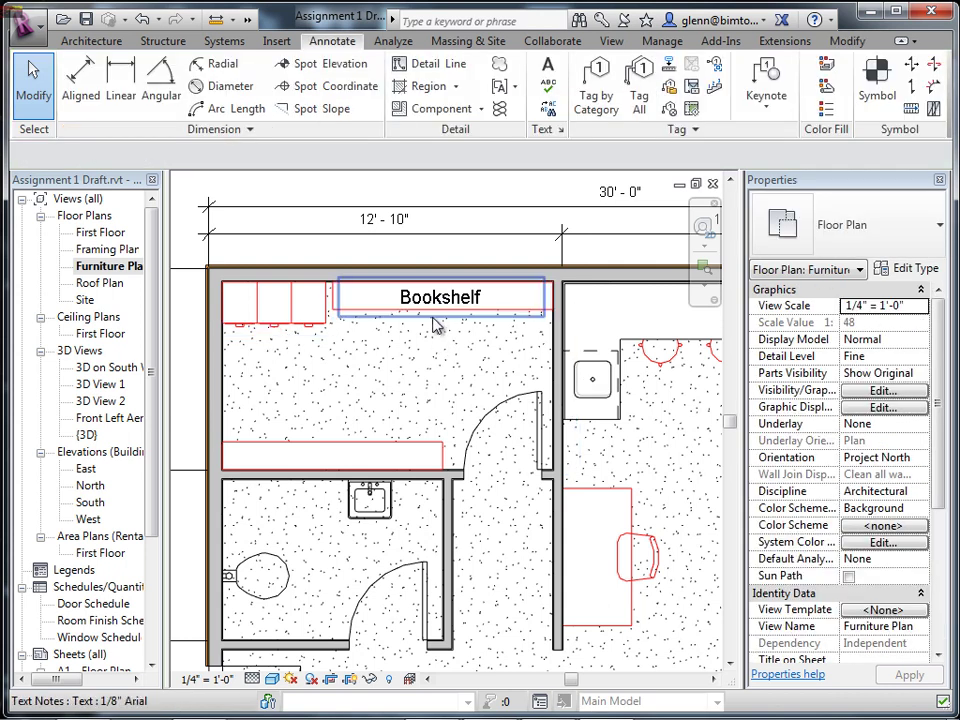
{"action": "left_click", "coordinate": [436, 325]}
{"action": "key", "text": "m"}
{"action": "key", "text": "v"}
{"action": "left_click", "coordinate": [440, 318]}
{"action": "left_click", "coordinate": [402, 404]}
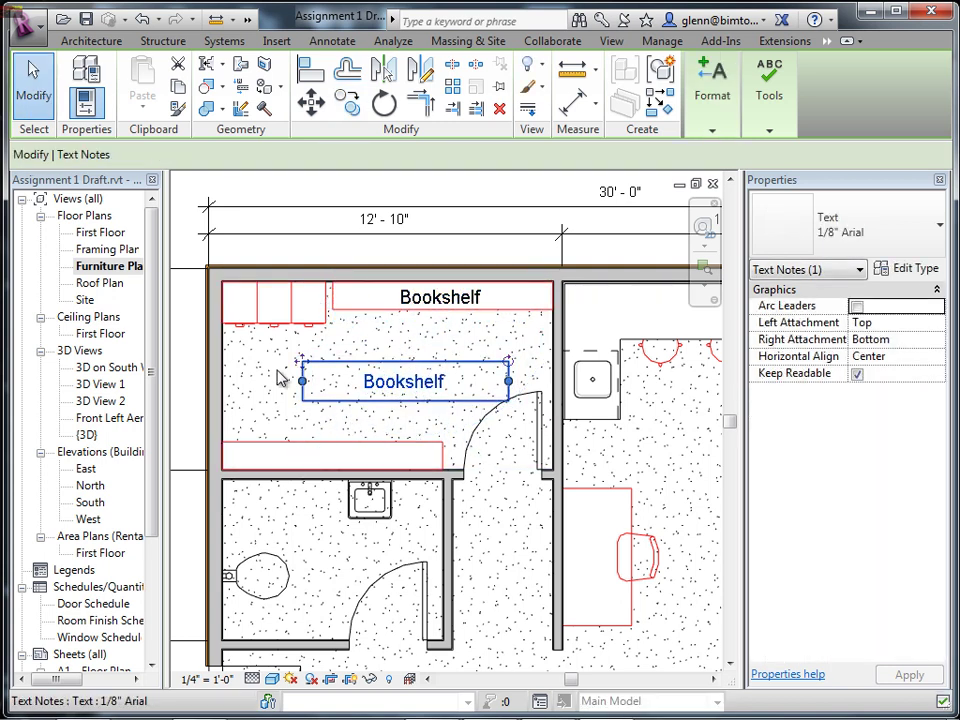
{"action": "key", "text": "Escape"}
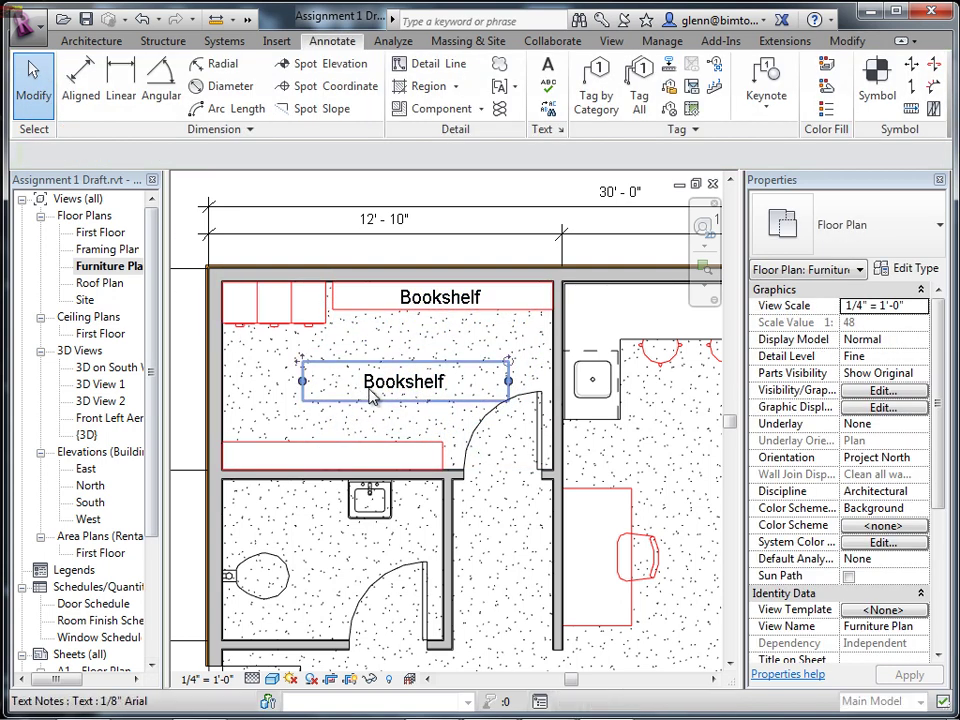
{"action": "left_click", "coordinate": [371, 396]}
{"action": "key", "text": "Escape"}
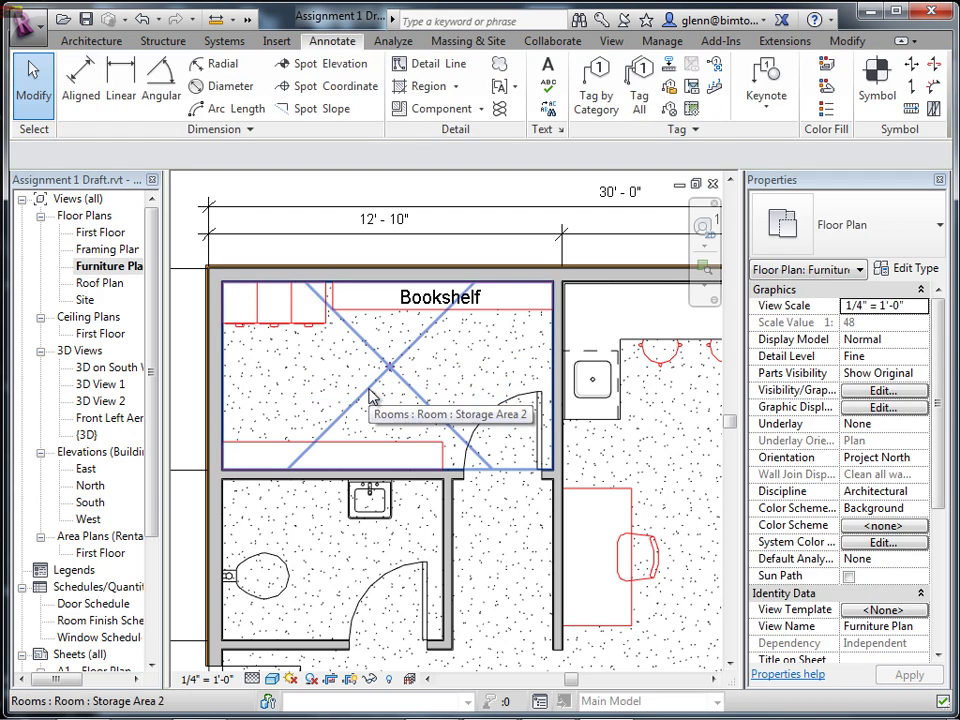
Try to align the Bookshelf text note with the front edge of the shelving.
{"action": "left_click", "coordinate": [420, 330]}
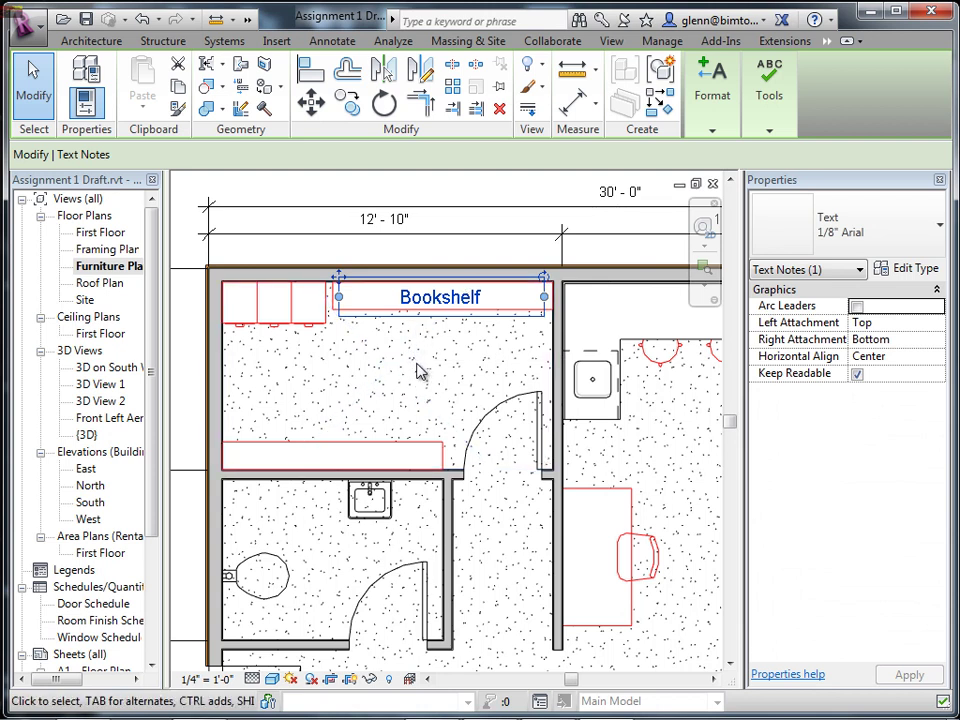
{"action": "key", "text": "a"}
{"action": "key", "text": "l"}
{"action": "left_click", "coordinate": [374, 316]}
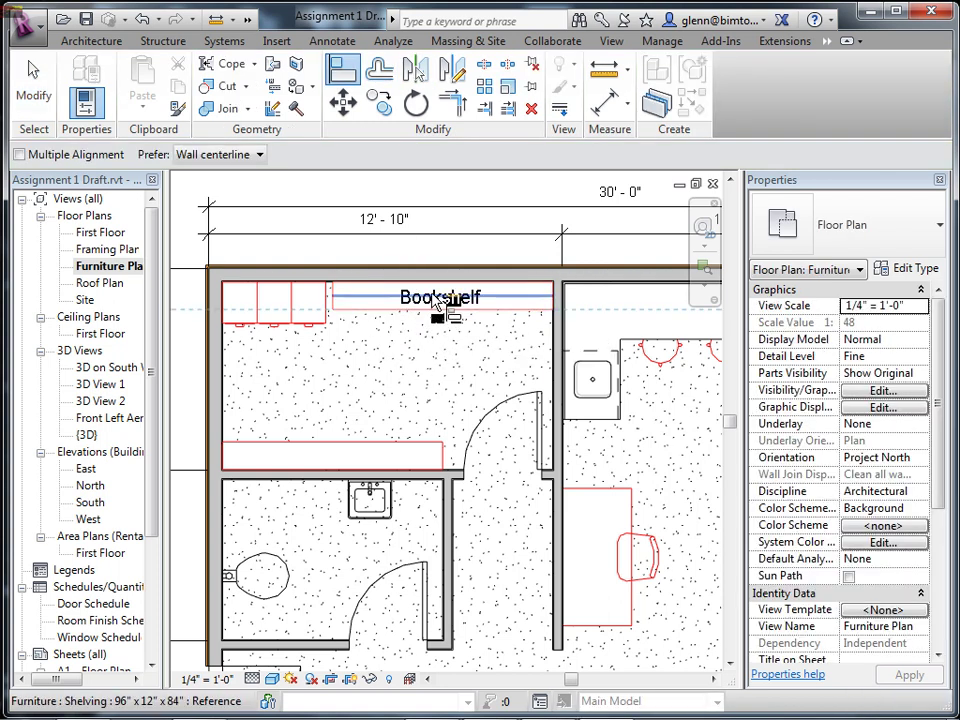
{"action": "left_click", "coordinate": [31, 90]}
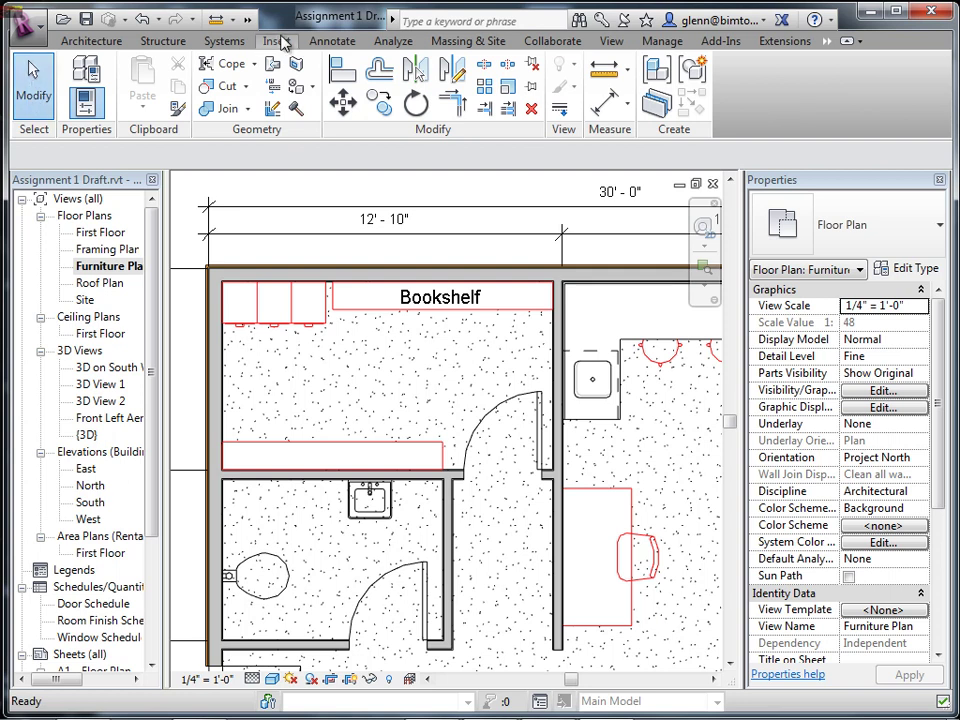
Add a text note reading "File Cabinets" with a two-segment leader pointing to the cabinets in the storage room's corner.
{"action": "left_click", "coordinate": [326, 41]}
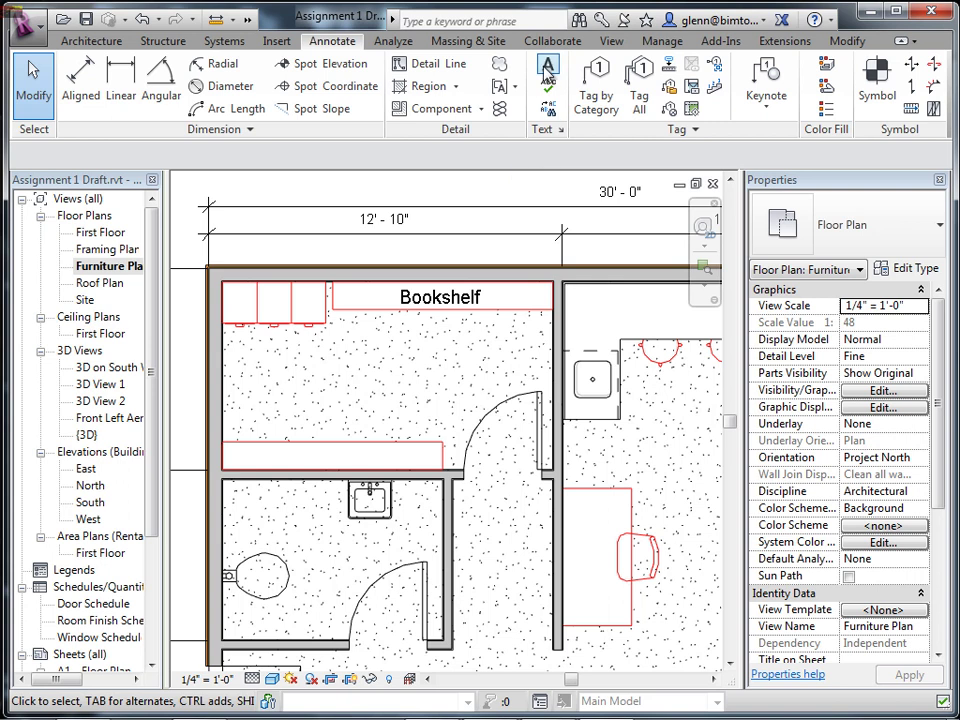
{"action": "key", "text": "t"}
{"action": "key", "text": "x"}
{"action": "left_click", "coordinate": [714, 133]}
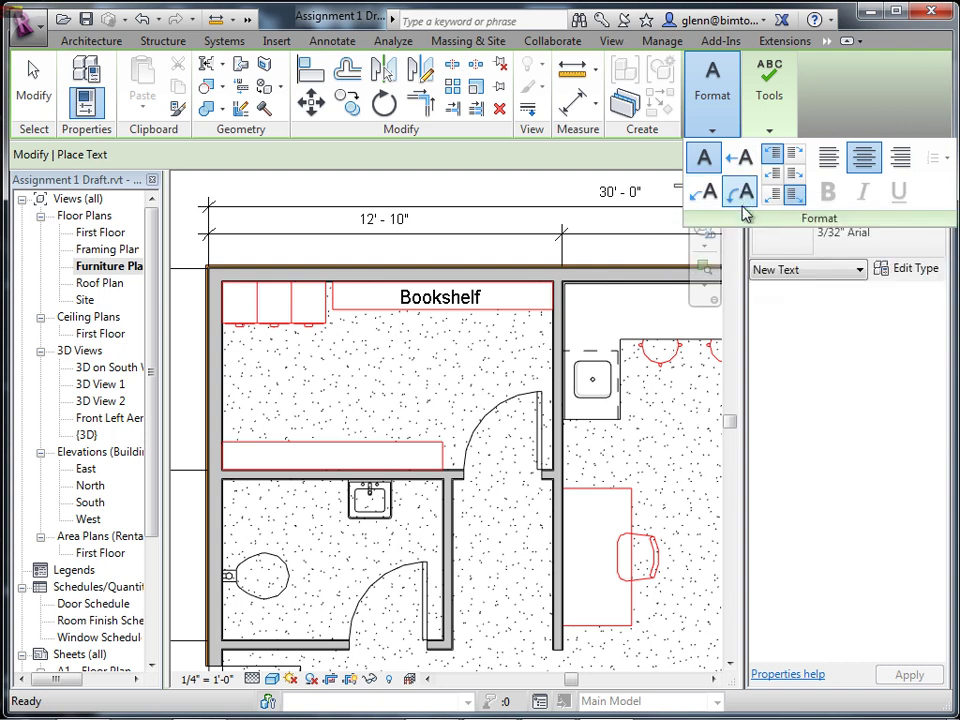
{"action": "left_click", "coordinate": [711, 203]}
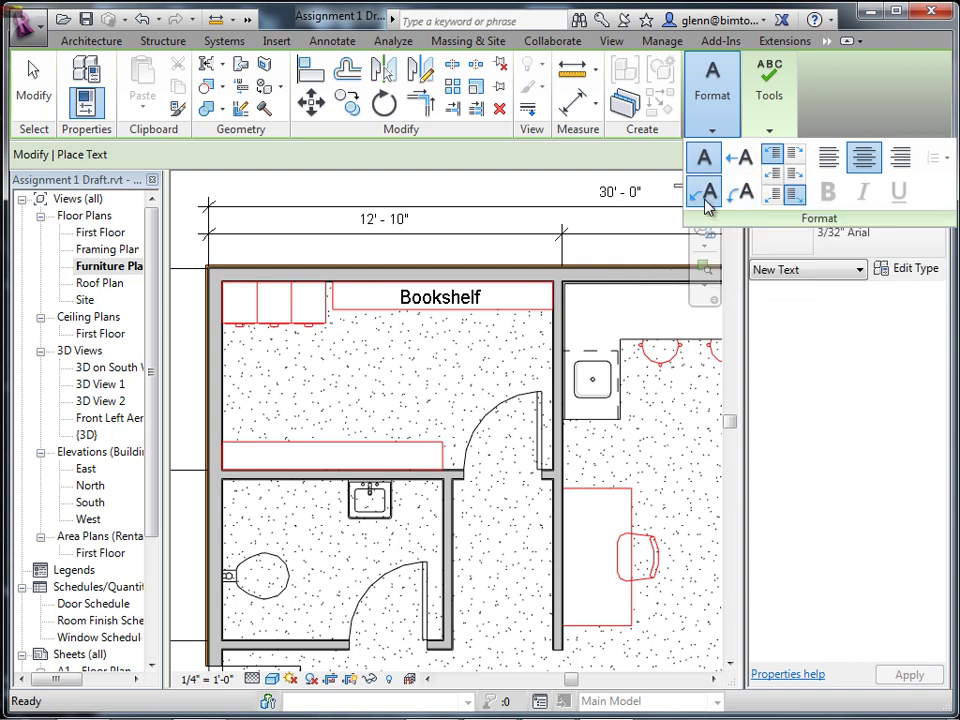
{"action": "left_click", "coordinate": [708, 196]}
{"action": "left_click", "coordinate": [245, 311]}
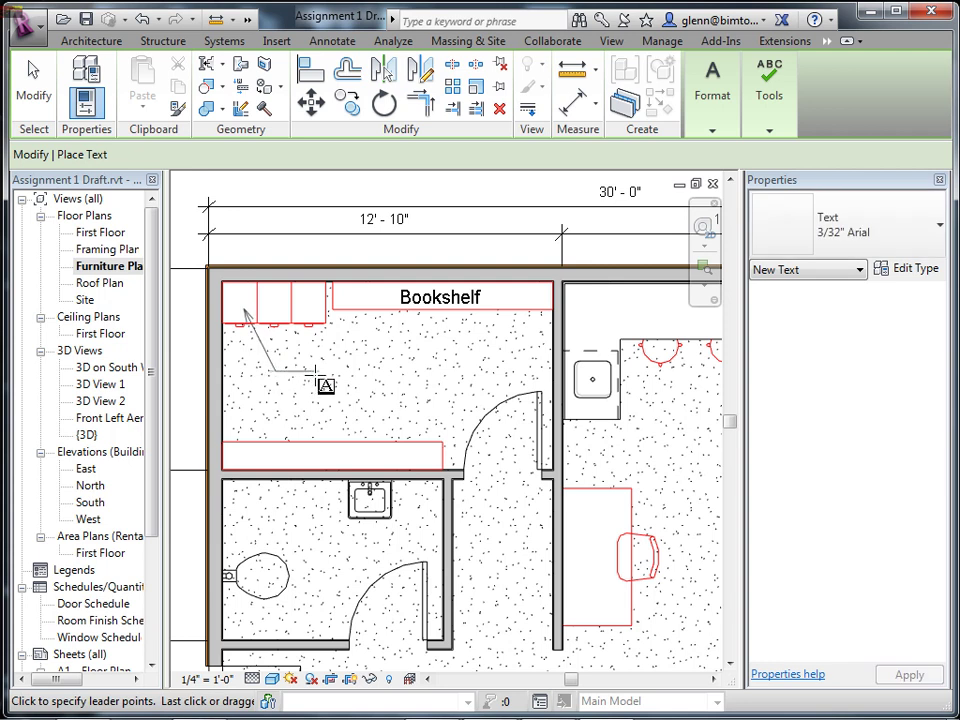
{"action": "left_click", "coordinate": [312, 378]}
{"action": "type", "text": "Fi"}
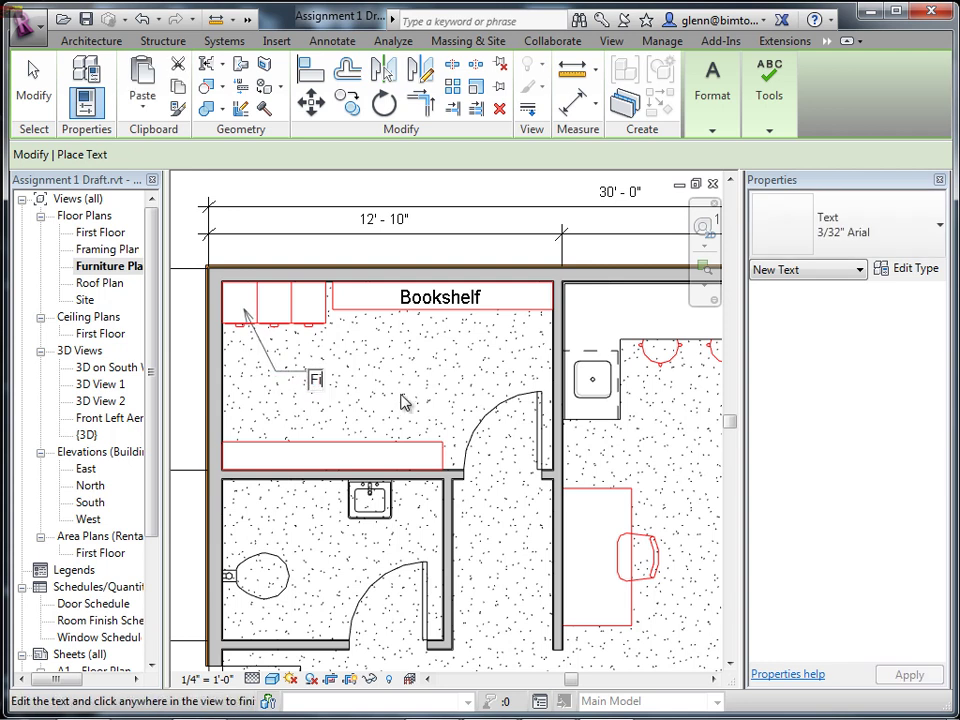
{"action": "type", "text": "le Cabinets"}
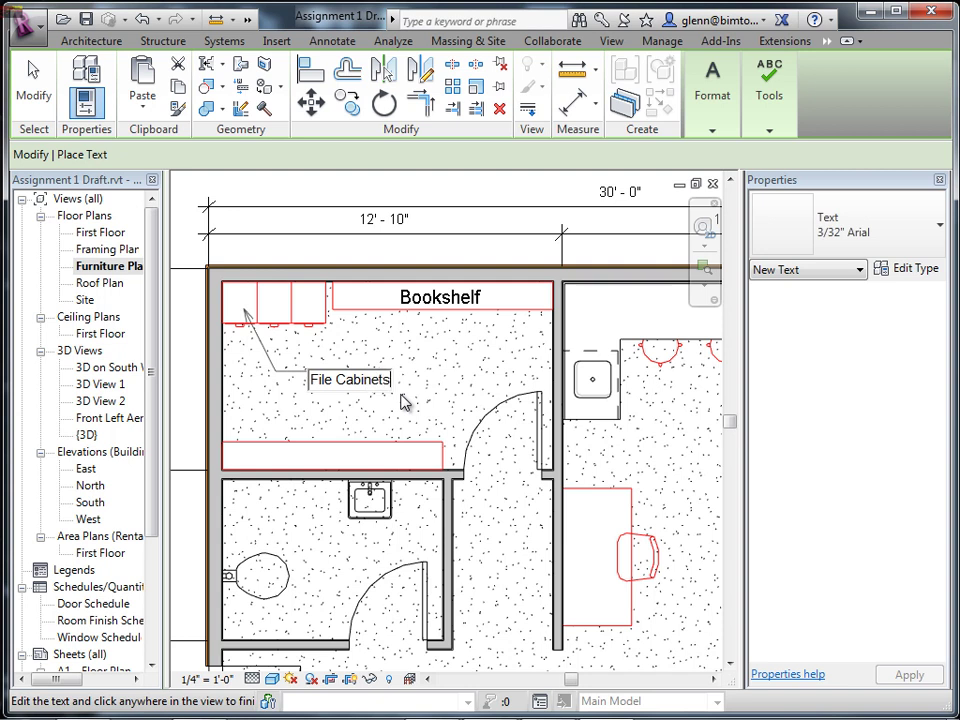
{"action": "left_click", "coordinate": [36, 86]}
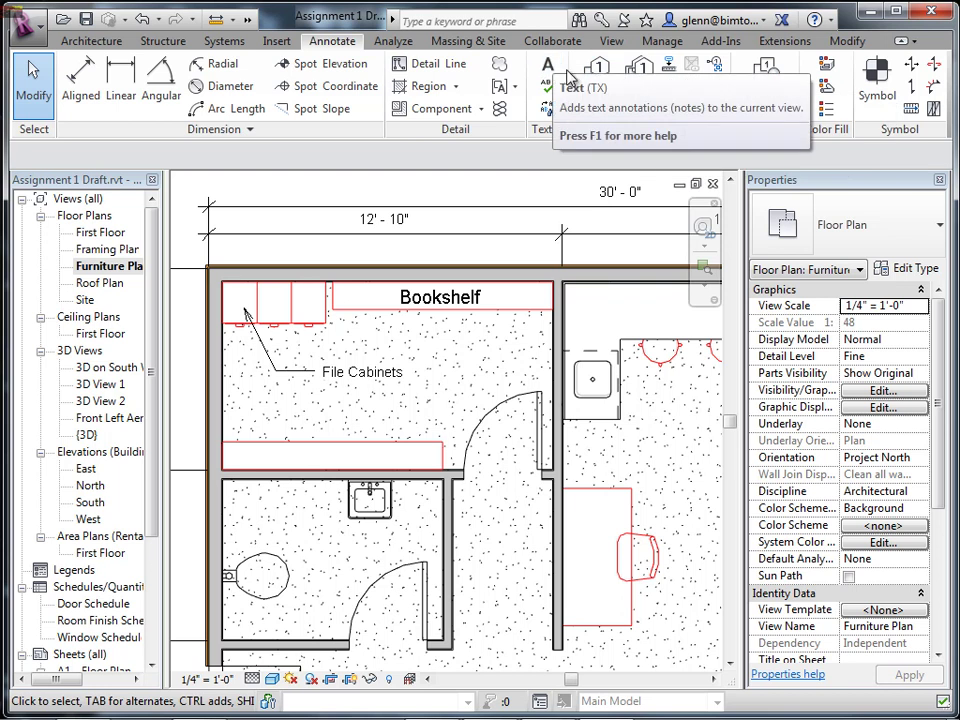
Tag the storage room, restroom and exterior entry doors by category with leaders turned off.
{"action": "left_click", "coordinate": [605, 80]}
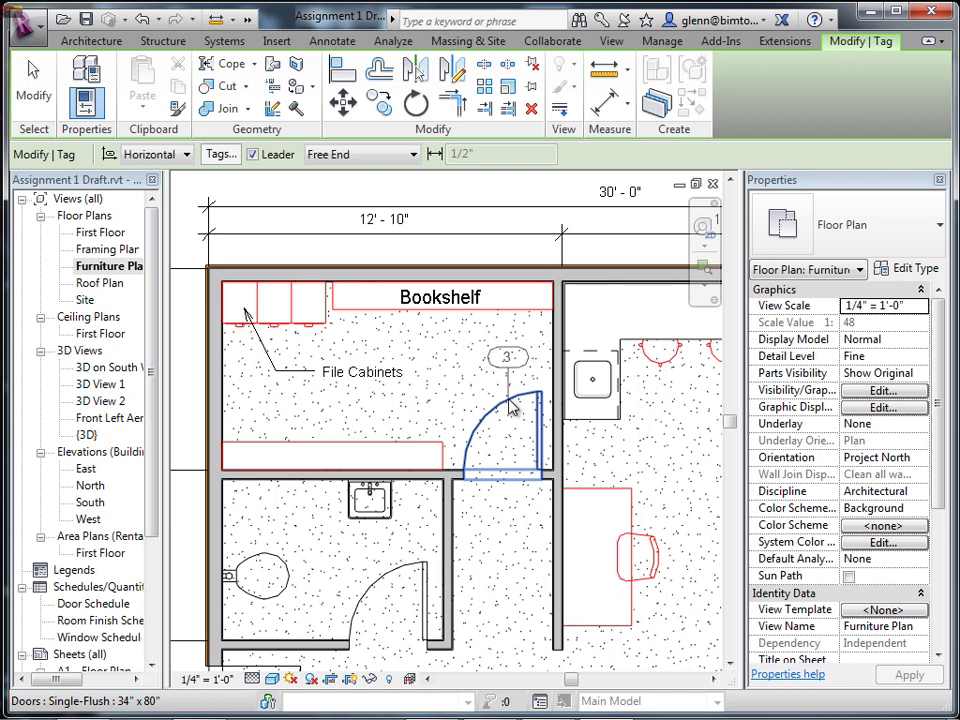
{"action": "left_click", "coordinate": [253, 154]}
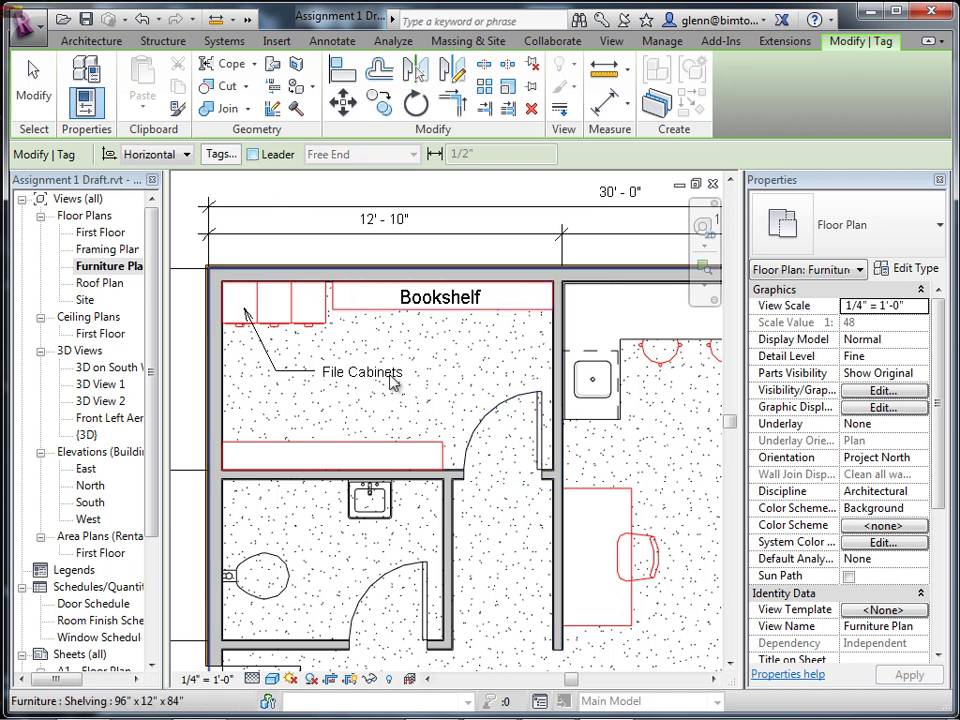
{"action": "left_click", "coordinate": [507, 486]}
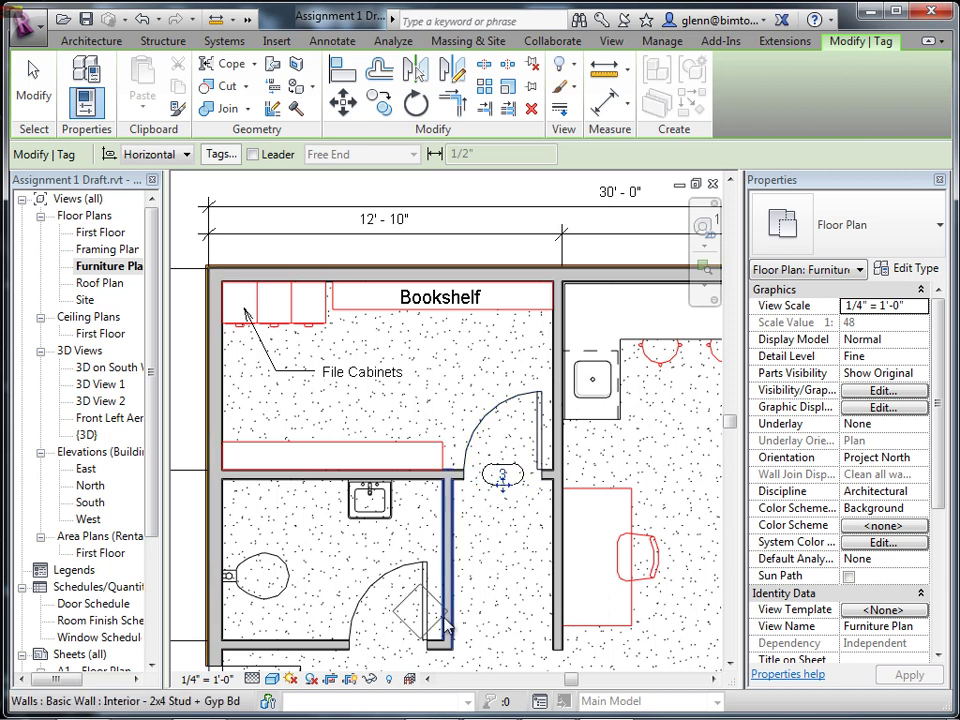
{"action": "left_click", "coordinate": [390, 650]}
{"action": "middle_click_drag", "start_coordinate": [490, 633], "coordinate": [489, 388]}
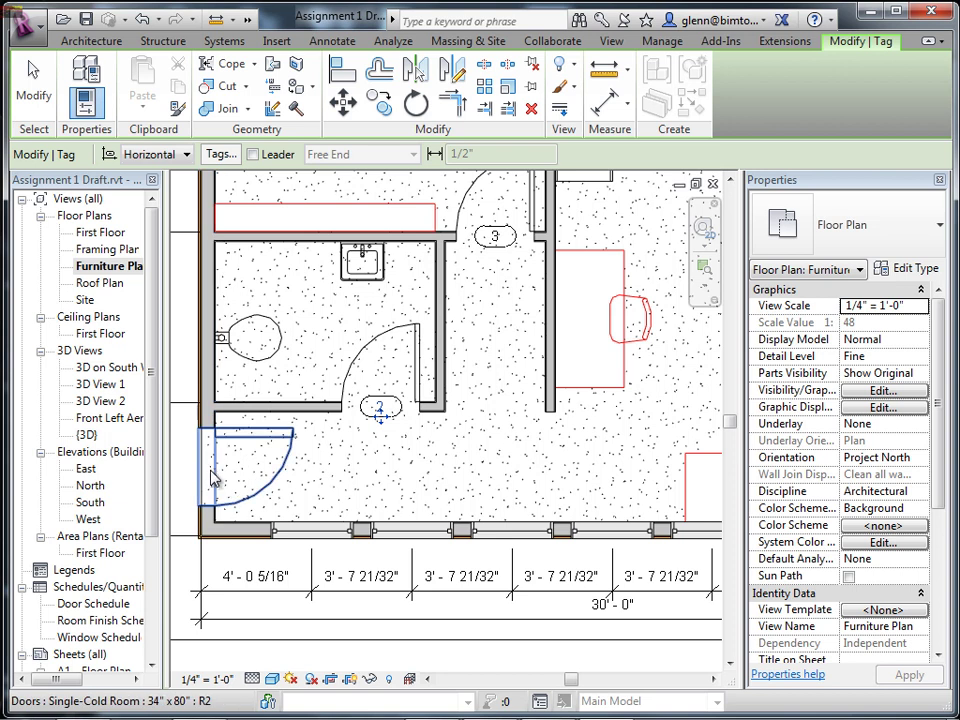
{"action": "left_click", "coordinate": [254, 476]}
{"action": "scroll", "coordinate": [437, 507], "scroll_direction": "down", "scroll_amount": 1}
{"action": "middle_click_drag", "start_coordinate": [437, 507], "coordinate": [489, 566]}
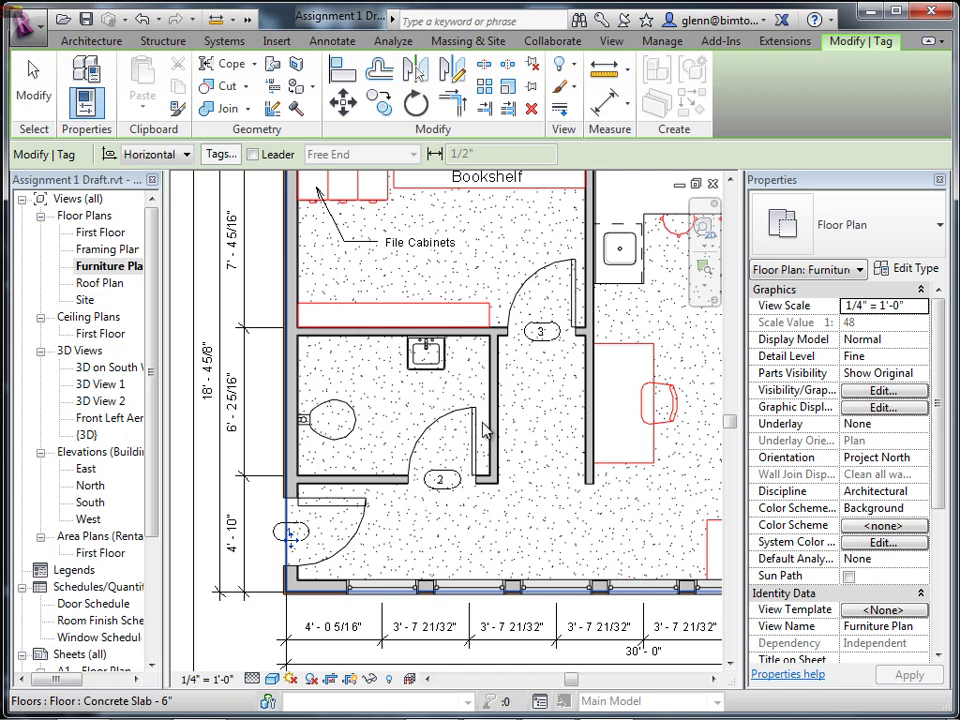
{"action": "key", "text": "Escape"}
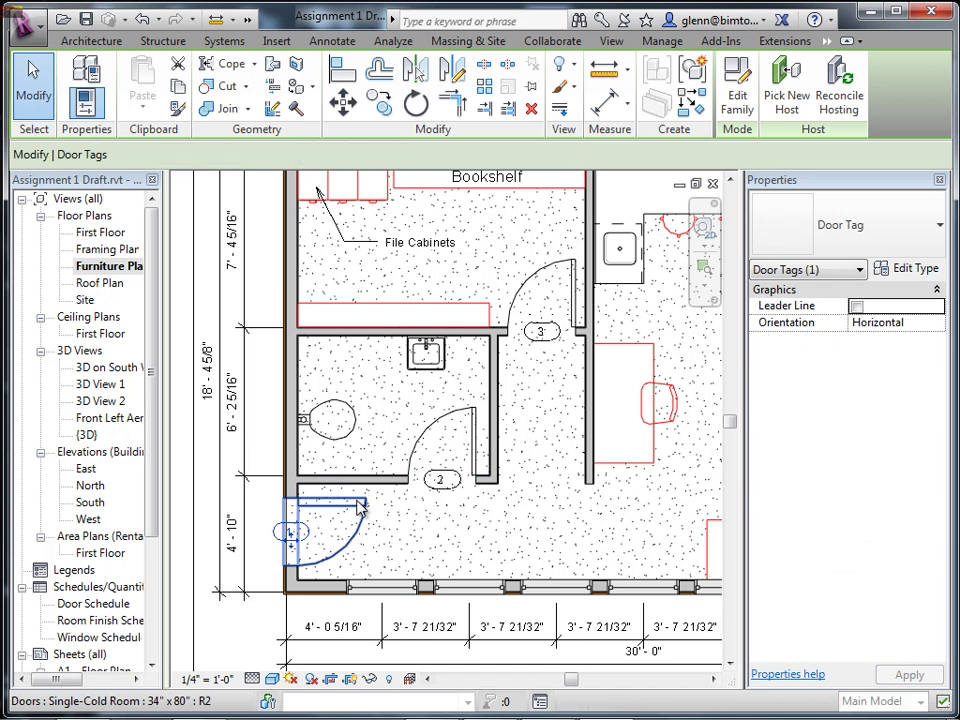
Set the exterior entry door's Mark property to 15.
{"action": "left_click", "coordinate": [378, 506]}
{"action": "left_click", "coordinate": [875, 459]}
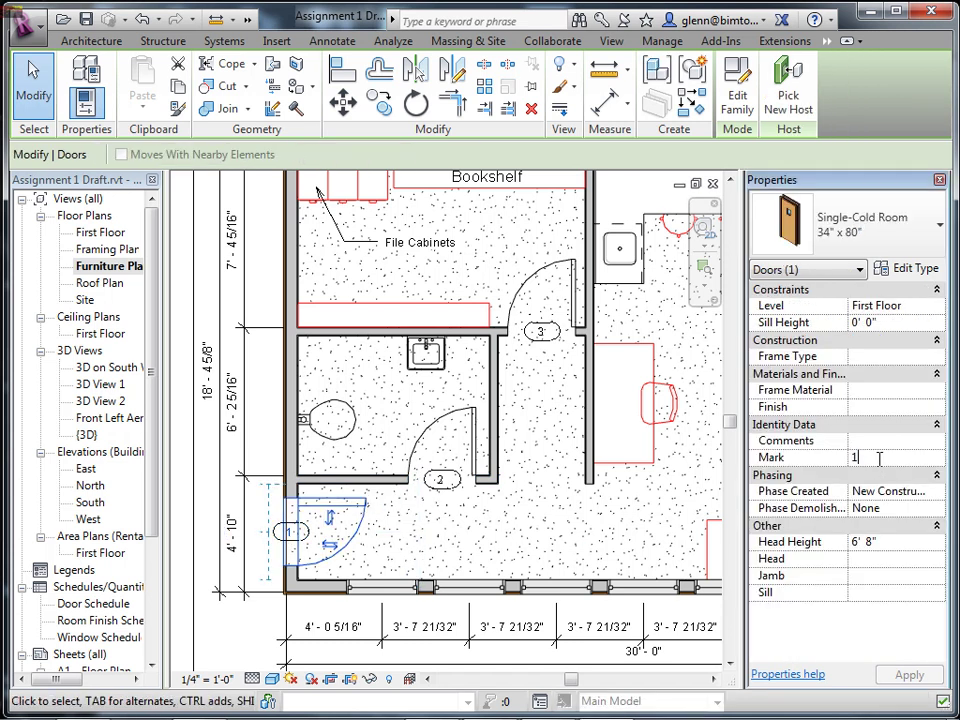
{"action": "type", "text": "5"}
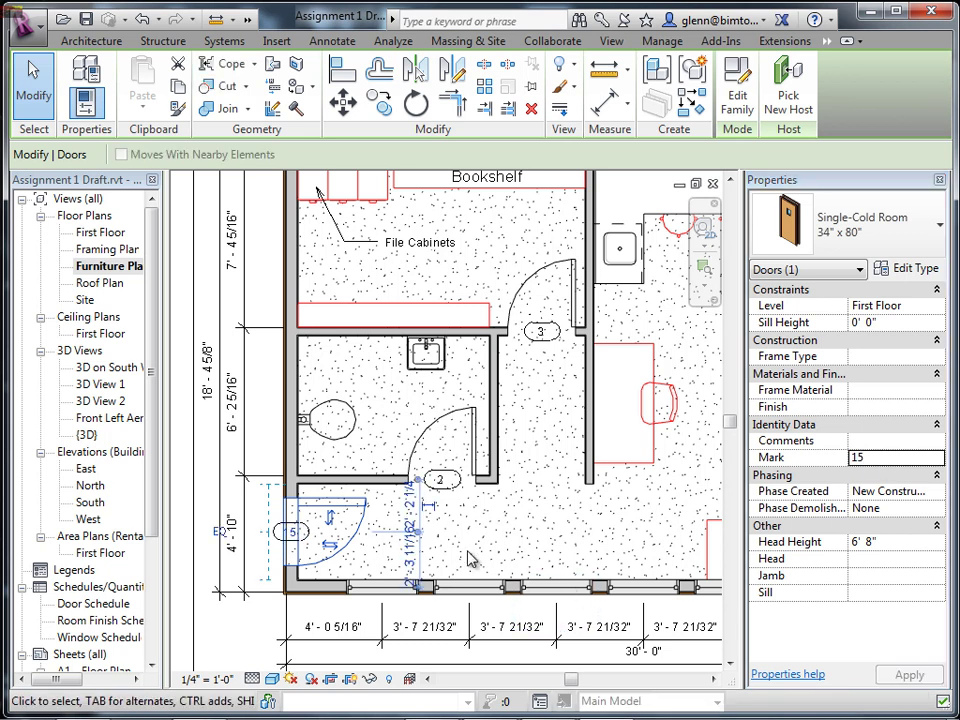
{"action": "left_click", "coordinate": [489, 575]}
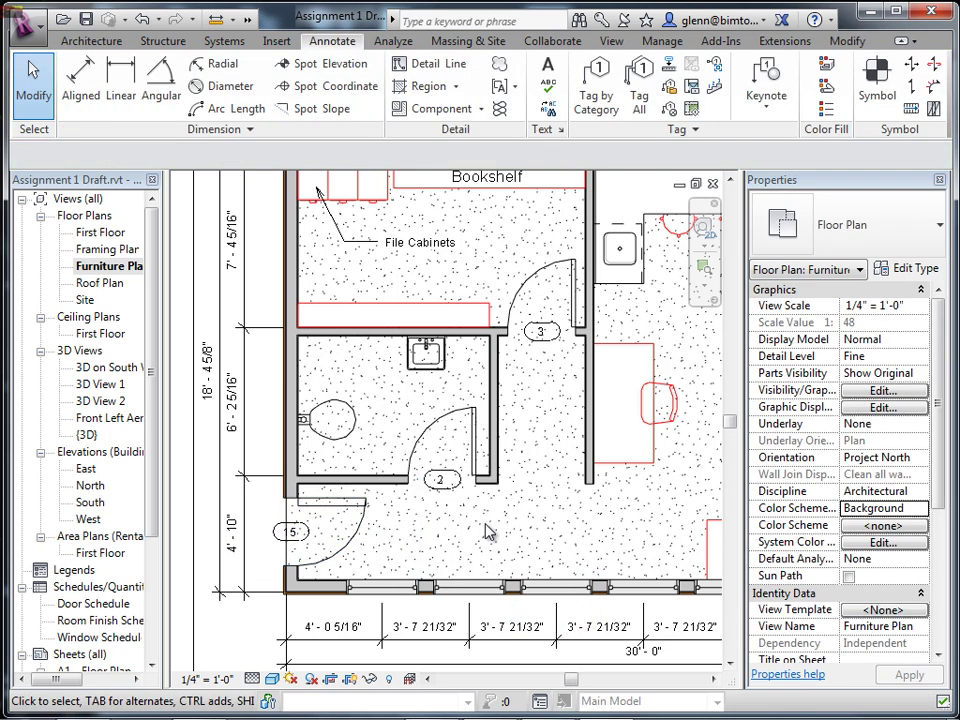
Change the entry door's number to 35 directly in its tag and check the door's Mark property.
{"action": "left_click", "coordinate": [294, 533]}
{"action": "left_click", "coordinate": [294, 533]}
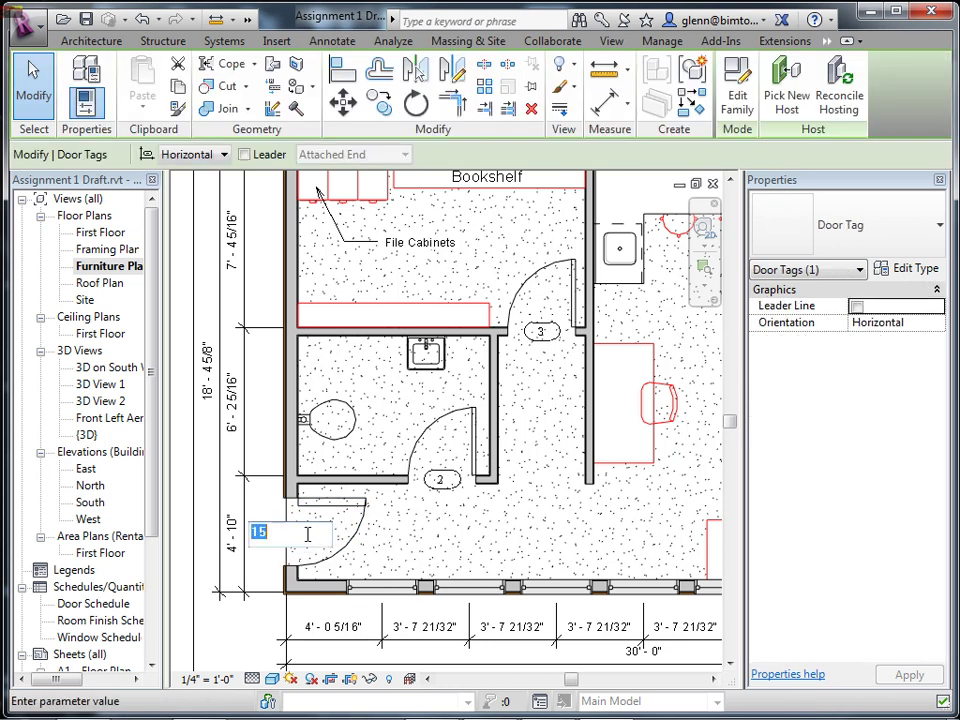
{"action": "type", "text": "35"}
{"action": "key", "text": "Return"}
{"action": "left_click", "coordinate": [636, 568]}
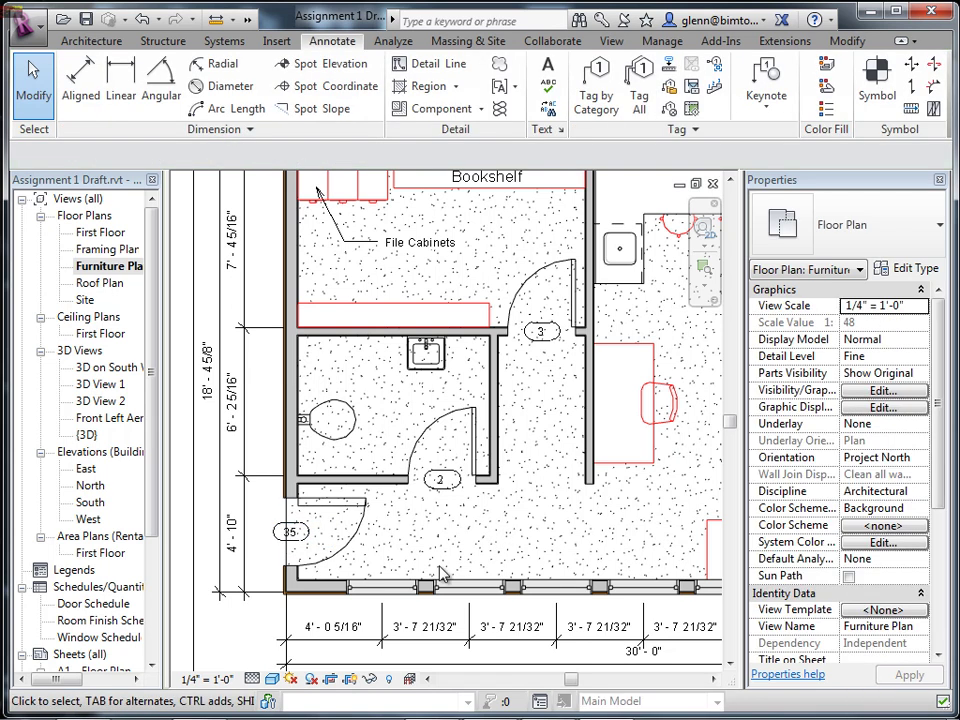
{"action": "left_click", "coordinate": [369, 536]}
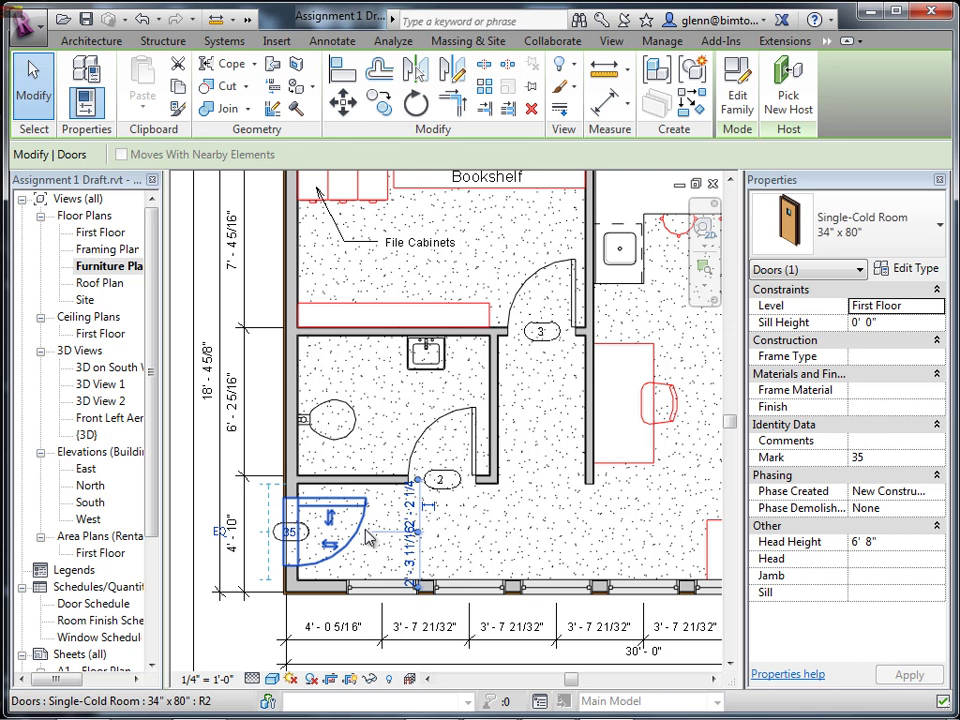
{"action": "key", "text": "Escape"}
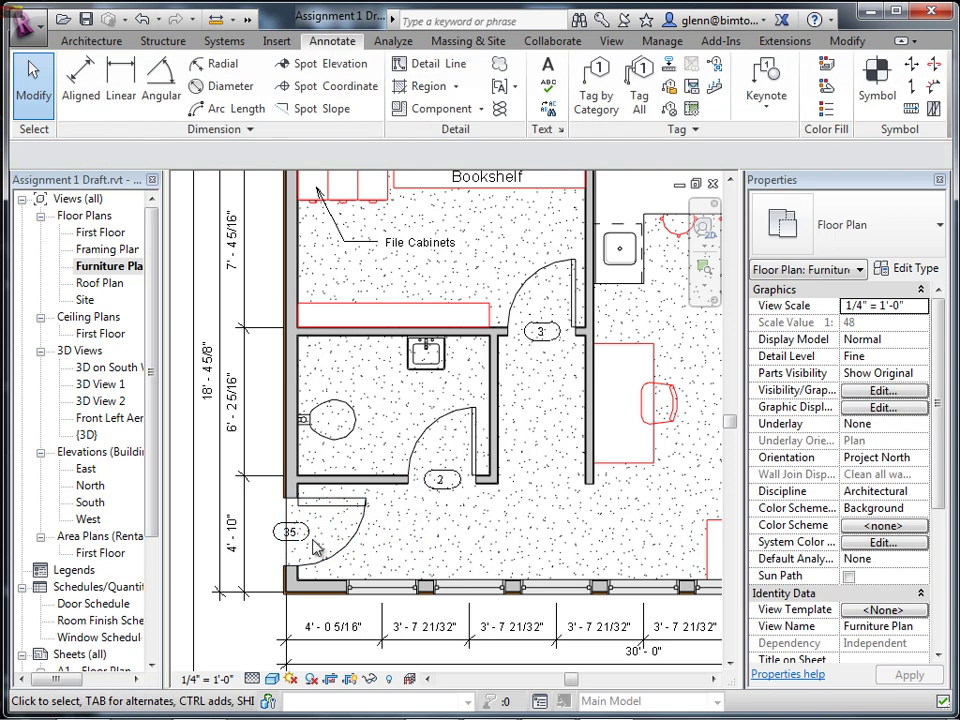
Turn on the leader for the entry door's tag and move the tag outside the wall, level with the door's centre.
{"action": "left_click", "coordinate": [312, 540]}
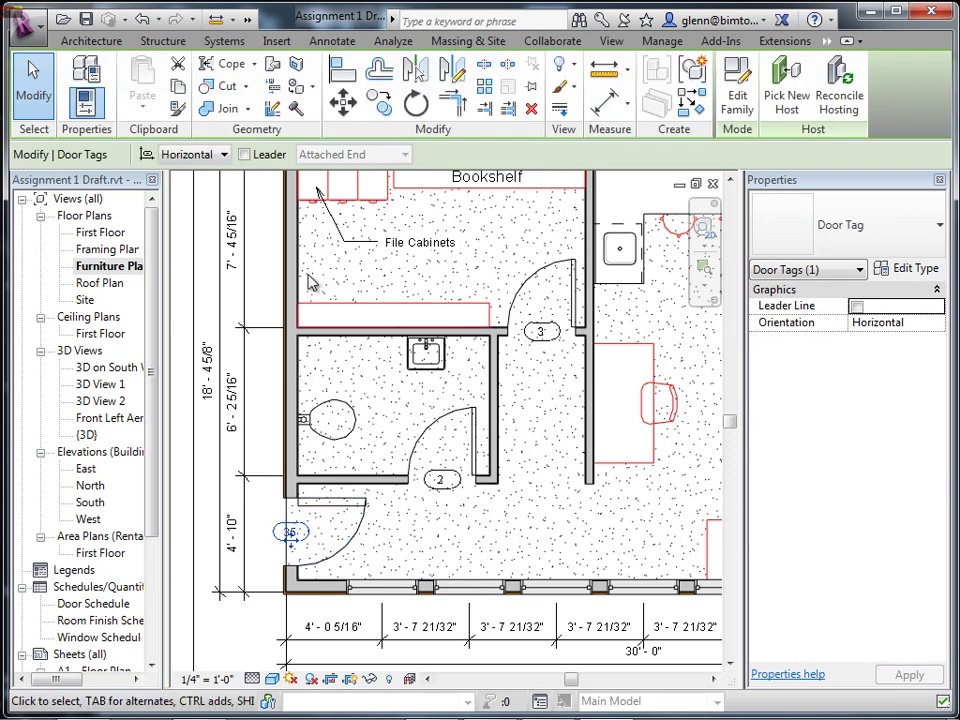
{"action": "left_click", "coordinate": [244, 154]}
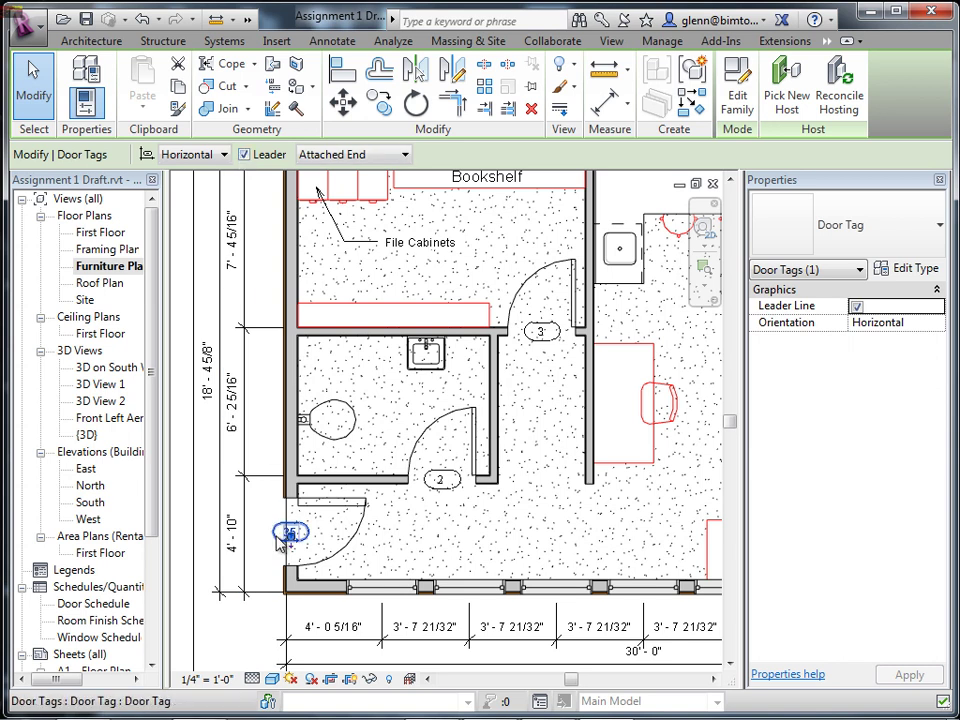
{"action": "mouse_move", "coordinate": [292, 543]}
{"action": "left_mouse_down"}
{"action": "mouse_move", "coordinate": [264, 545]}
{"action": "mouse_move", "coordinate": [268, 566]}
{"action": "left_mouse_up"}
{"action": "key", "text": "Escape"}
{"action": "key", "text": "Escape"}
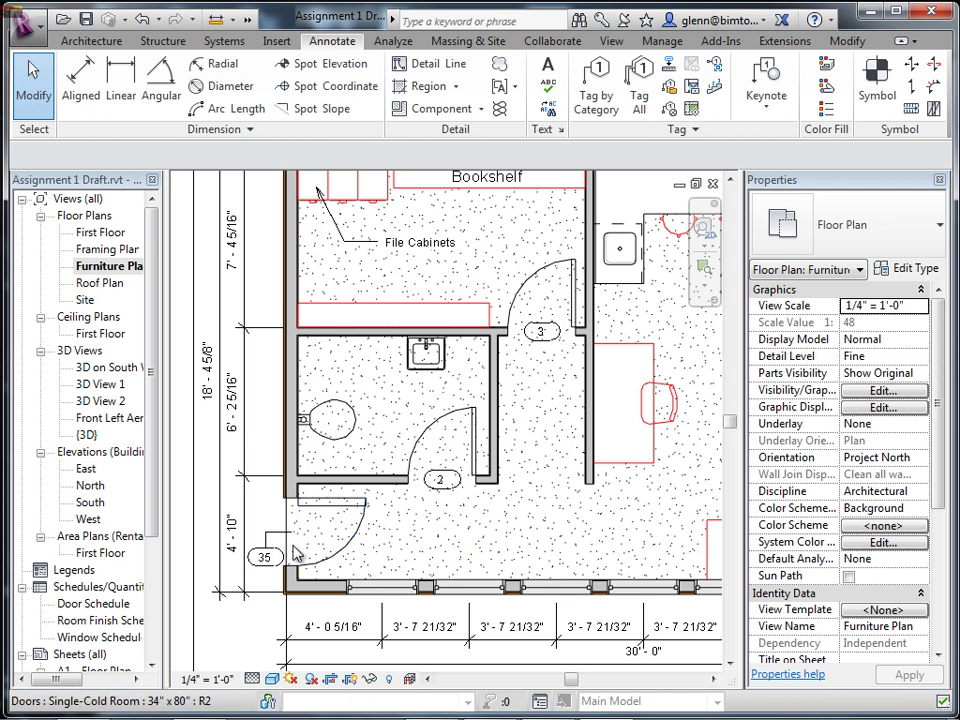
{"action": "left_click", "coordinate": [270, 543]}
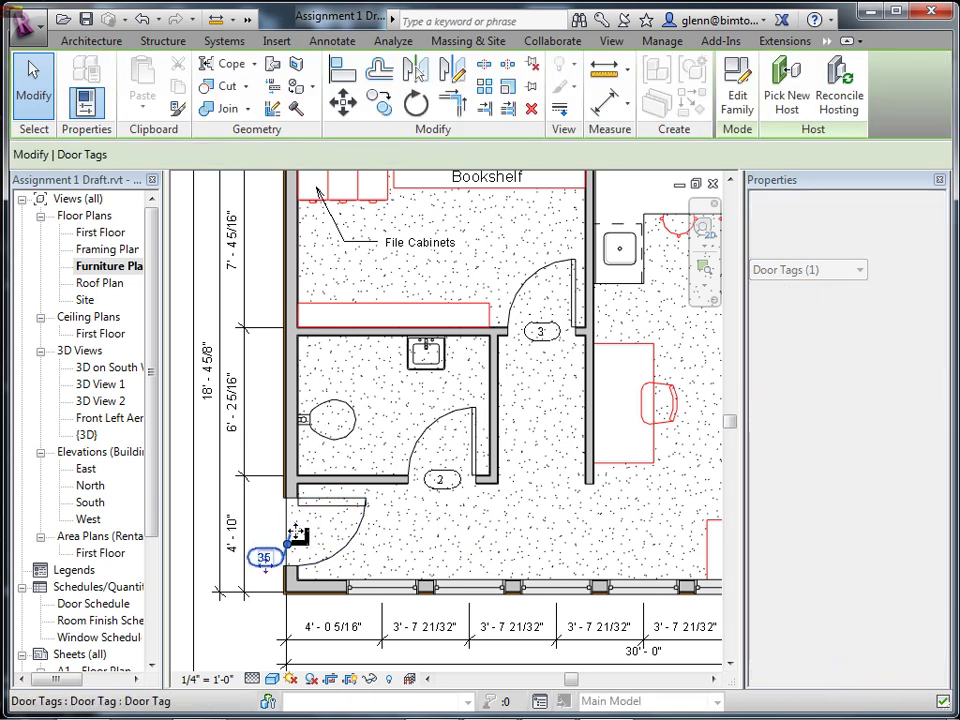
{"action": "left_click_drag", "start_coordinate": [266, 566], "coordinate": [266, 540]}
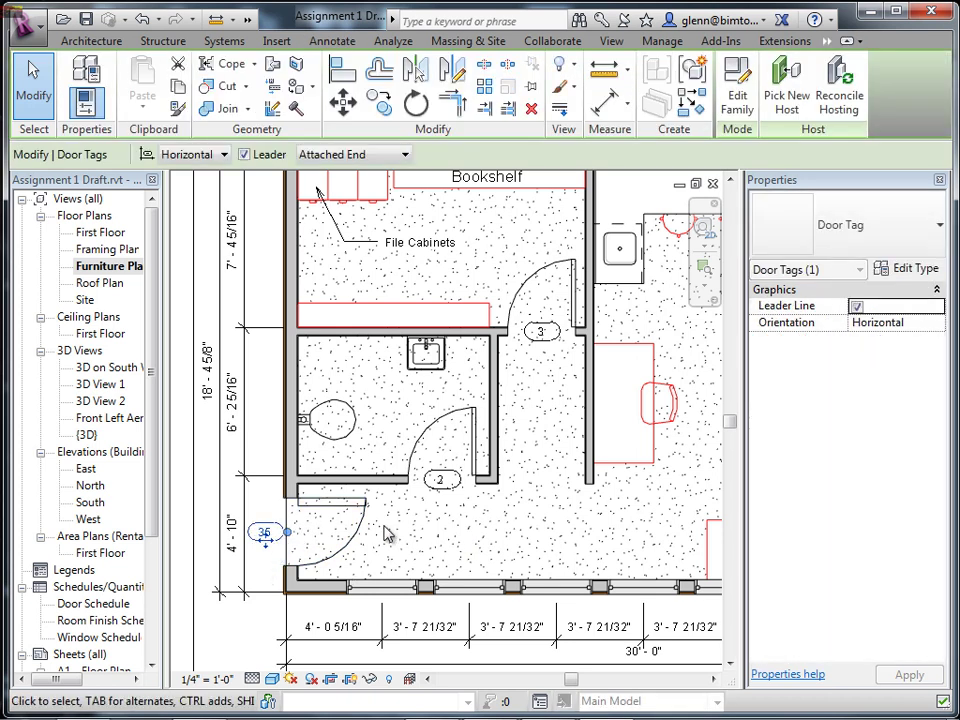
{"action": "key", "text": "Escape"}
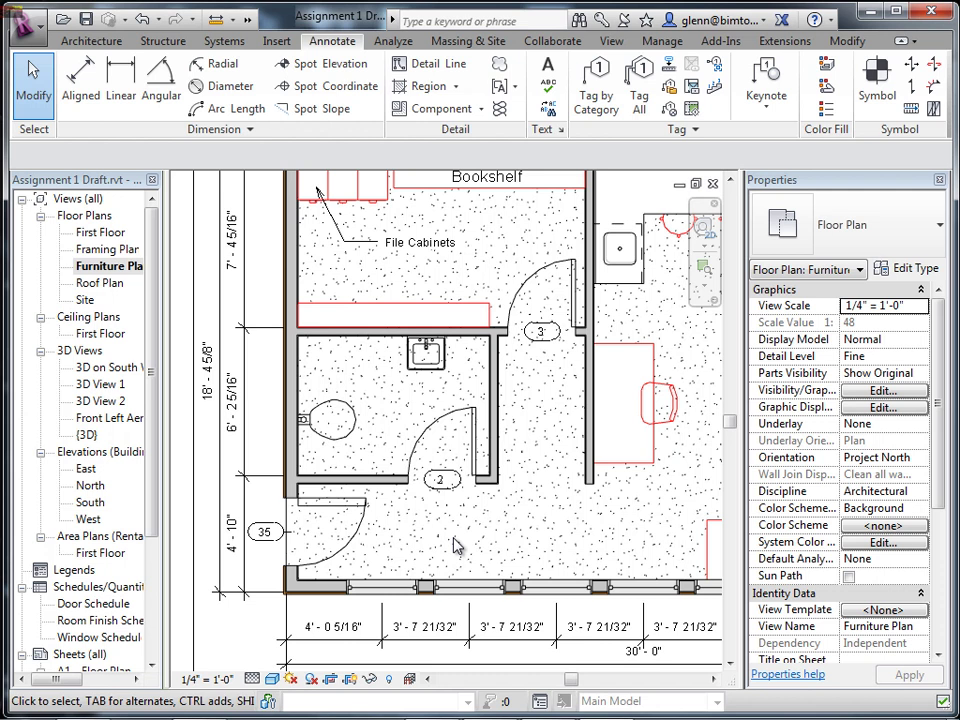
Move the overall 30' - 0" dimension line below the floor plan farther away from the building.
{"action": "scroll", "coordinate": [493, 553], "scroll_direction": "down", "scroll_amount": 2}
{"action": "middle_click_drag", "start_coordinate": [493, 553], "coordinate": [428, 437]}
{"action": "left_click", "coordinate": [432, 508]}
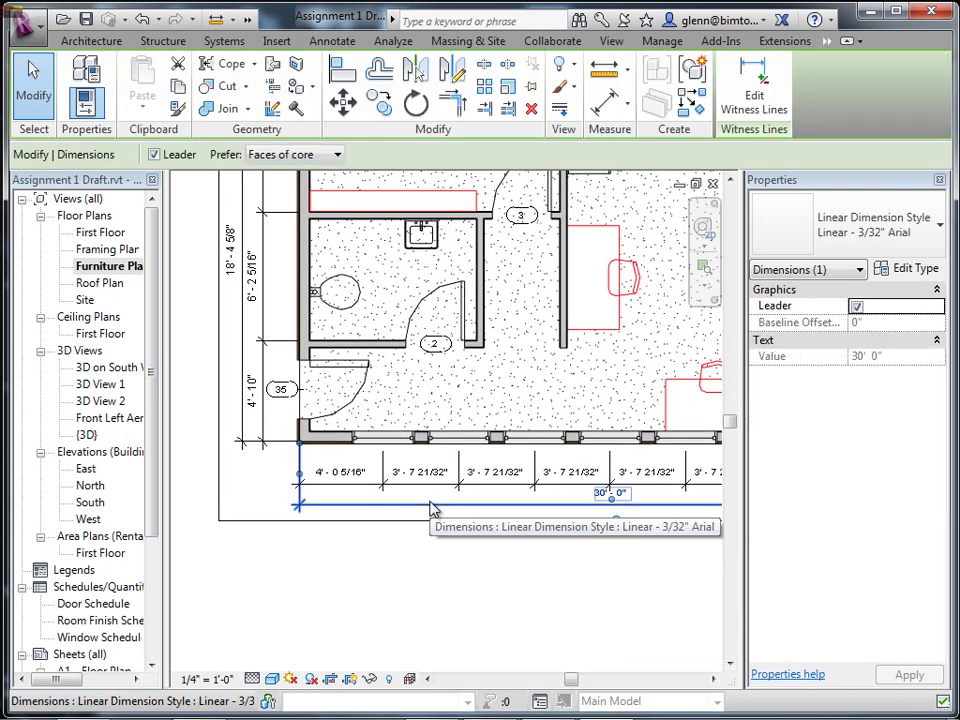
{"action": "left_click_drag", "start_coordinate": [433, 506], "coordinate": [433, 552]}
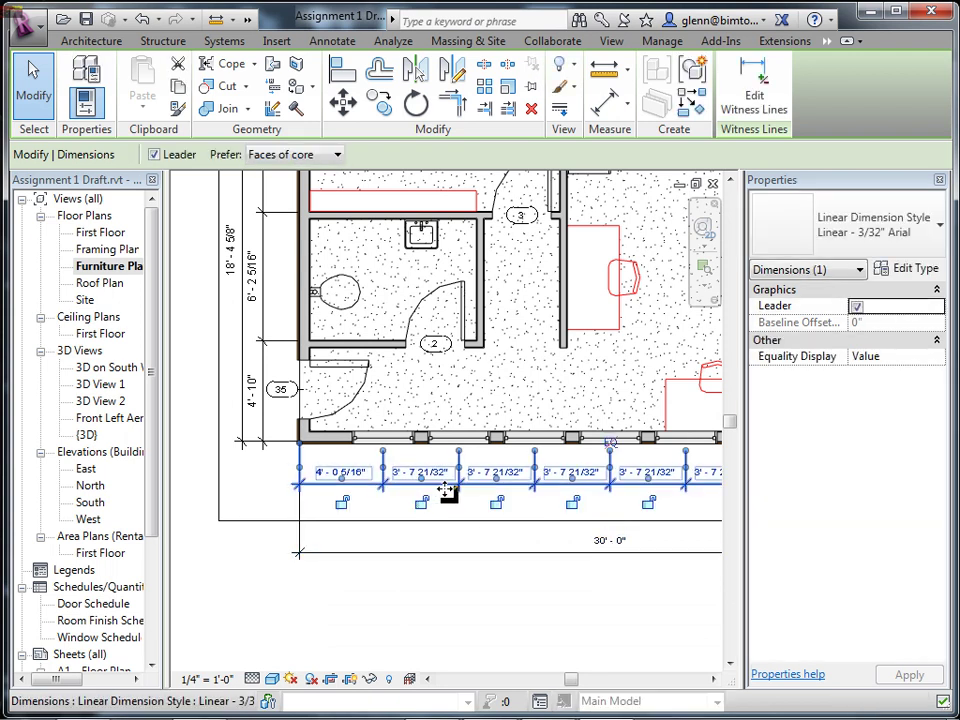
Move the window dimension string below the floor plan farther from the building, just inside the overall 30' - 0" dimension.
{"action": "left_click_drag", "start_coordinate": [446, 508], "coordinate": [450, 621]}
{"action": "left_click", "coordinate": [450, 621]}
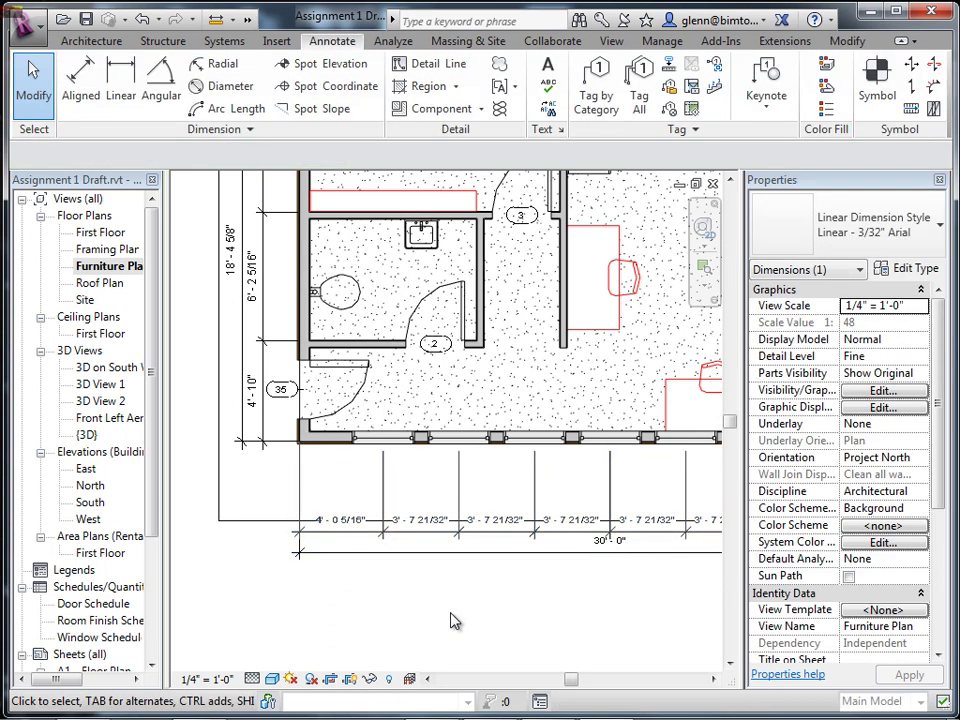
{"action": "mouse_move", "coordinate": [450, 621]}
{"action": "middle_mouse_down"}
{"action": "mouse_move", "coordinate": [311, 628]}
{"action": "mouse_move", "coordinate": [449, 615]}
{"action": "middle_mouse_up"}
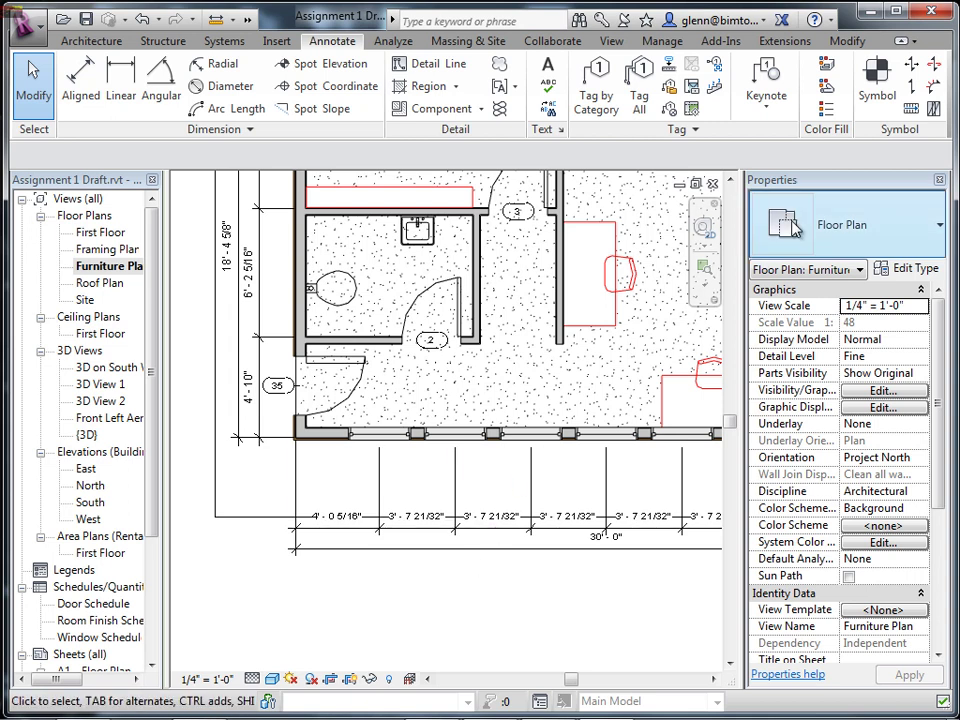
Tag the row of windows along the south exterior wall one by one by category, without leaders.
{"action": "left_click", "coordinate": [598, 95]}
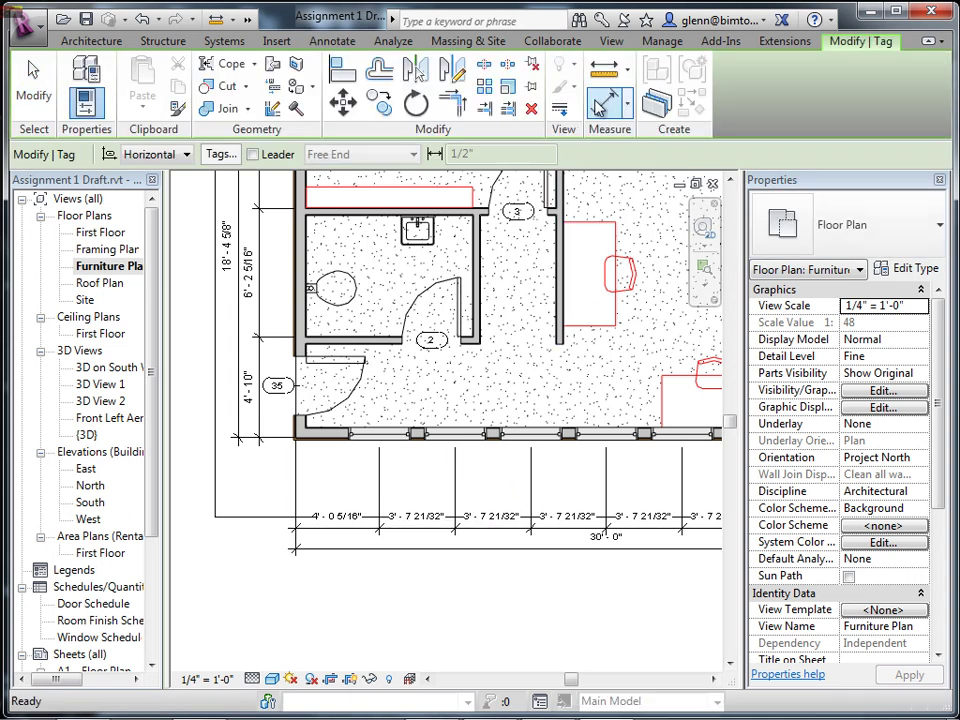
{"action": "left_click", "coordinate": [384, 450]}
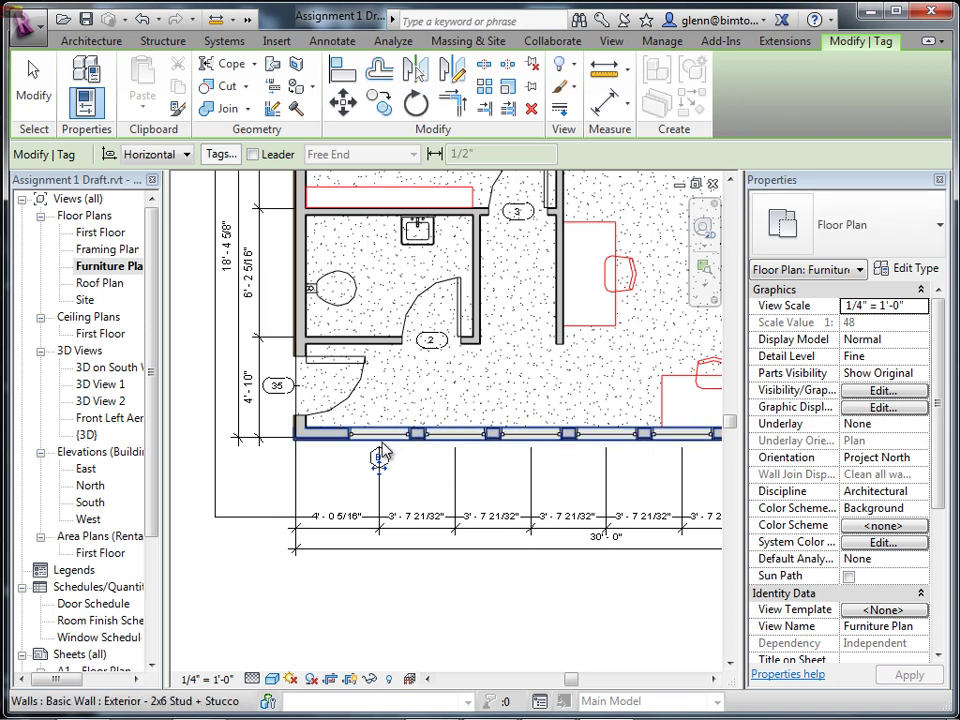
{"action": "left_click", "coordinate": [455, 443]}
{"action": "left_click", "coordinate": [537, 443]}
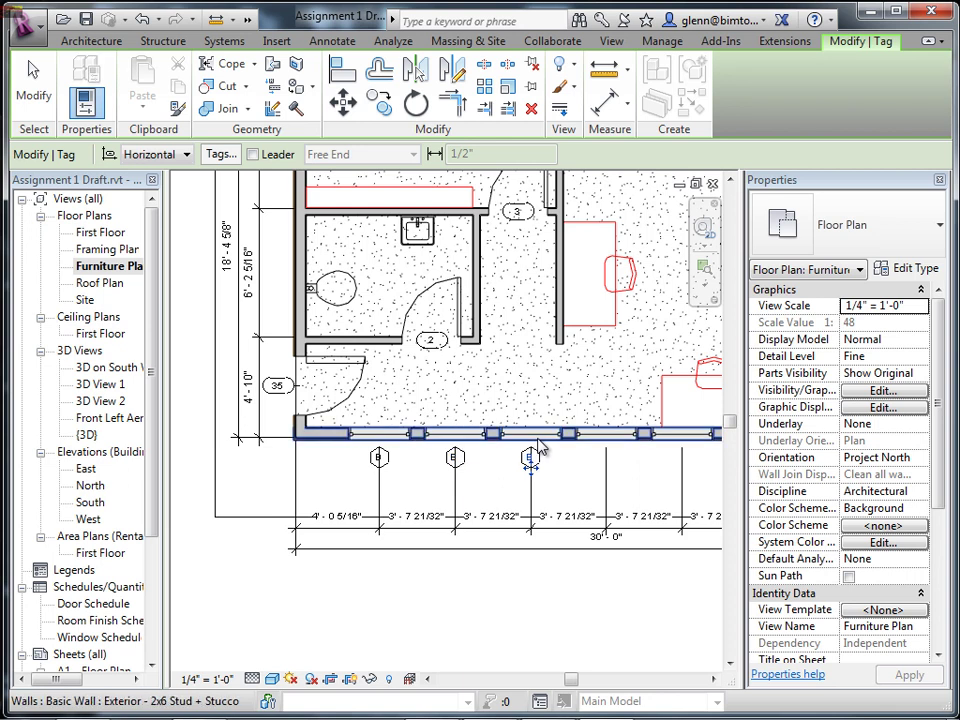
{"action": "left_click", "coordinate": [615, 445]}
{"action": "middle_click_drag", "start_coordinate": [651, 526], "coordinate": [561, 546]}
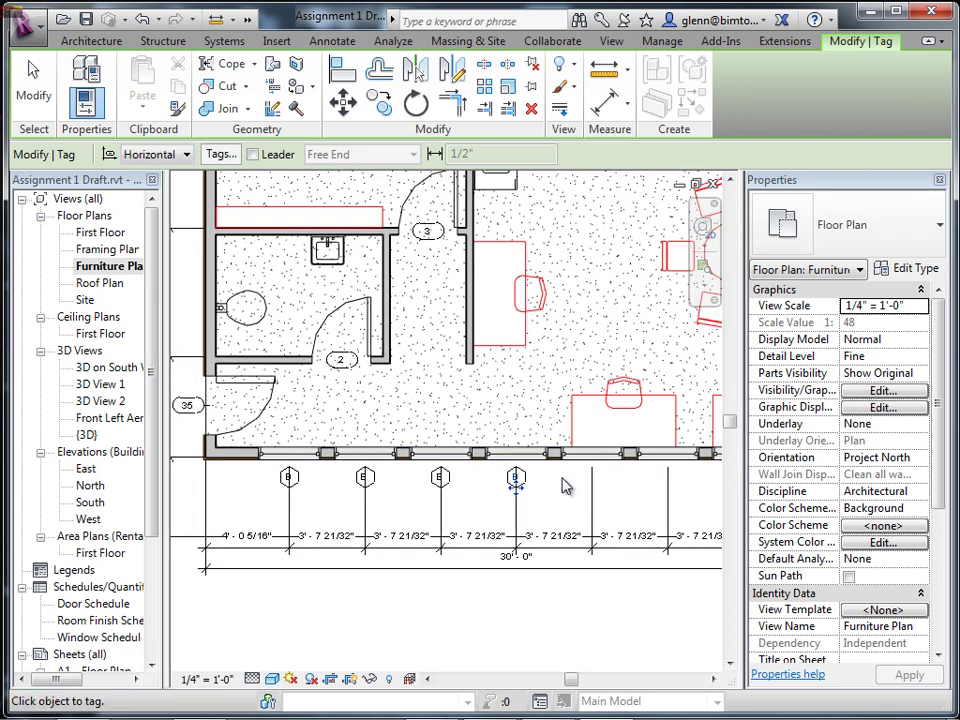
{"action": "left_click", "coordinate": [598, 452]}
{"action": "middle_click_drag", "start_coordinate": [658, 466], "coordinate": [612, 488]}
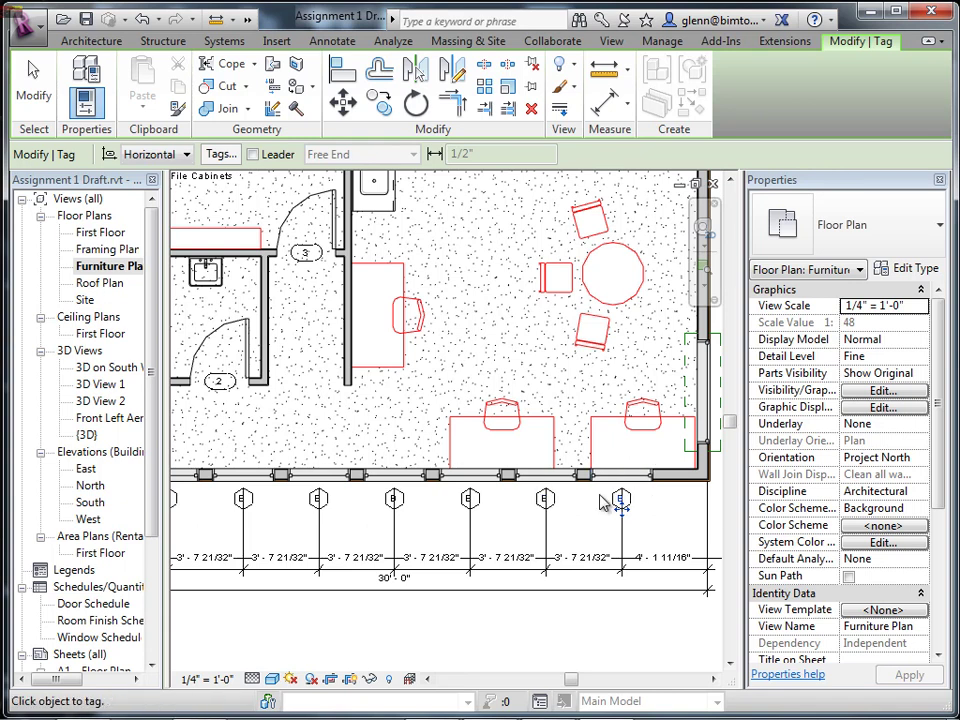
Tag the transom windows in the east and north walls by category without leaders, placing the north tag beyond the dimensions.
{"action": "scroll", "coordinate": [549, 561], "scroll_direction": "up", "scroll_amount": 5}
{"action": "scroll", "coordinate": [525, 531], "scroll_direction": "down", "scroll_amount": 1}
{"action": "middle_click_drag", "start_coordinate": [525, 531], "coordinate": [671, 568]}
{"action": "scroll", "coordinate": [671, 568], "scroll_direction": "down", "scroll_amount": 3}
{"action": "middle_click_drag", "start_coordinate": [436, 600], "coordinate": [619, 546]}
{"action": "scroll", "coordinate": [436, 558], "scroll_direction": "down", "scroll_amount": 1}
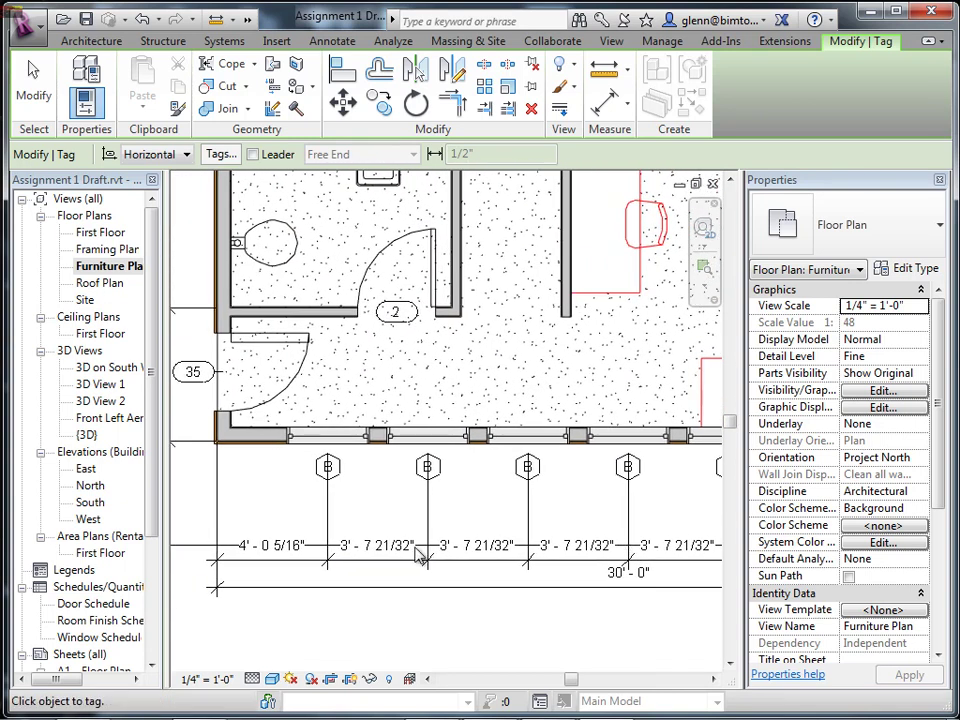
{"action": "middle_click_drag", "start_coordinate": [420, 556], "coordinate": [280, 618]}
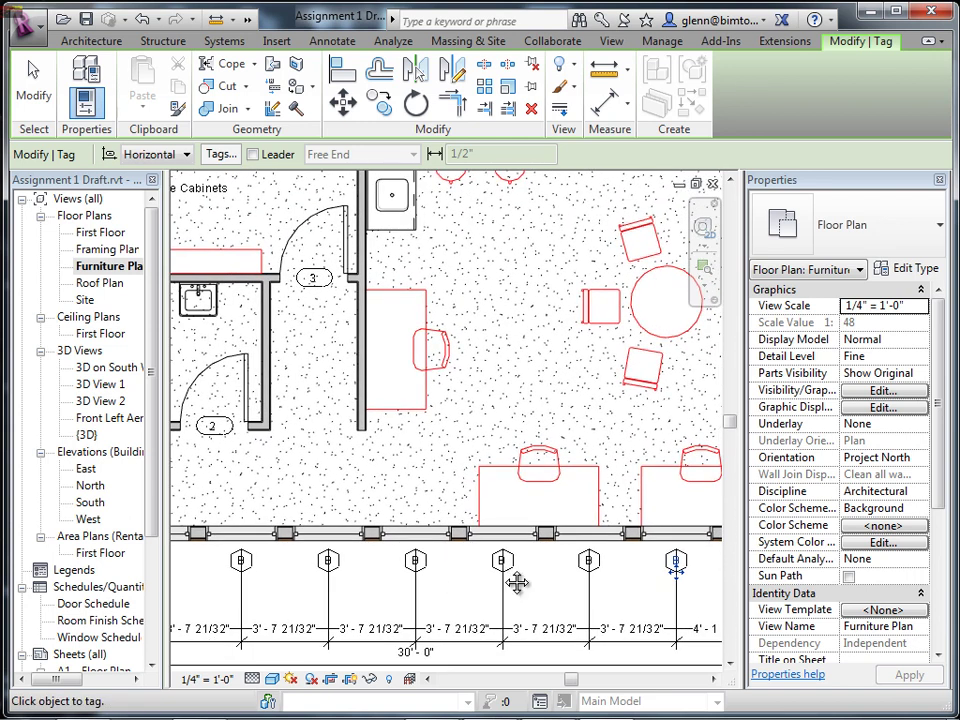
{"action": "middle_click_drag", "start_coordinate": [510, 574], "coordinate": [436, 615]}
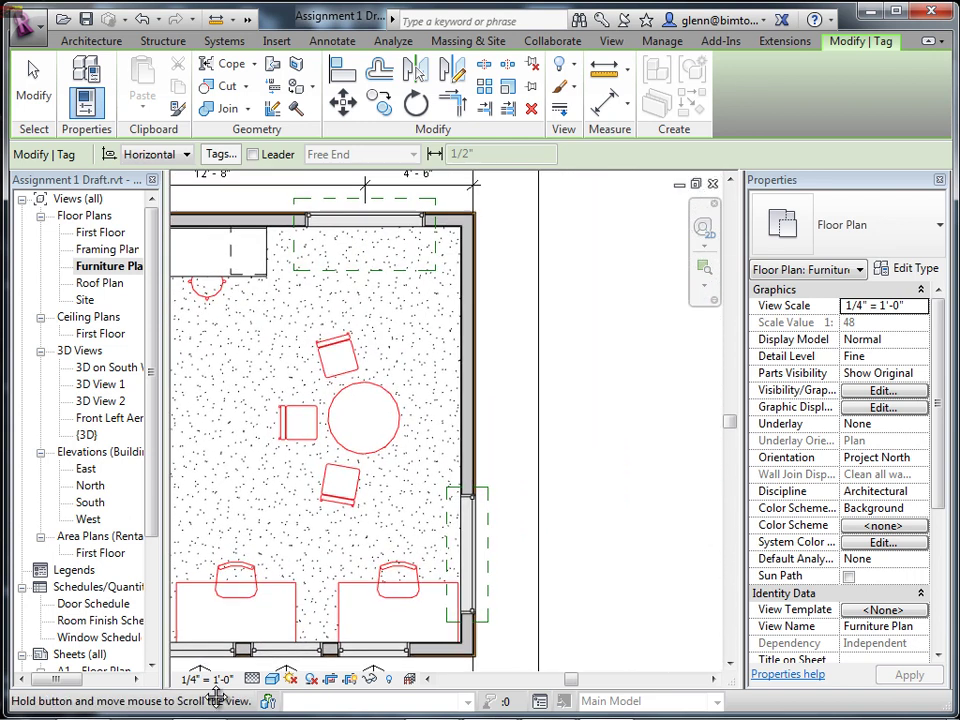
{"action": "left_click", "coordinate": [482, 561]}
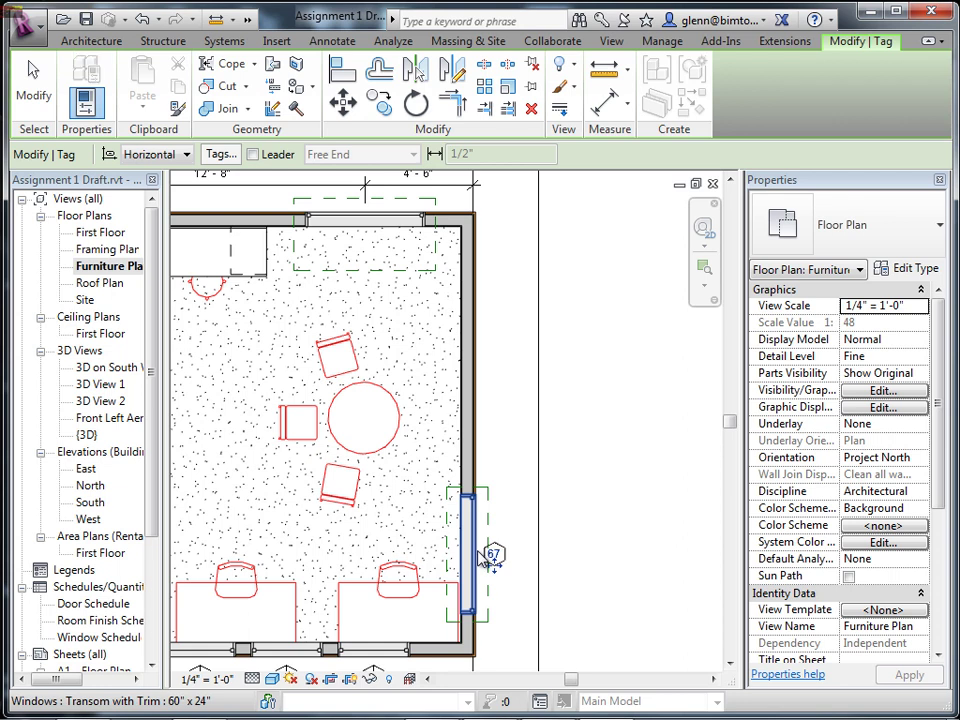
{"action": "middle_click_drag", "start_coordinate": [419, 389], "coordinate": [481, 522]}
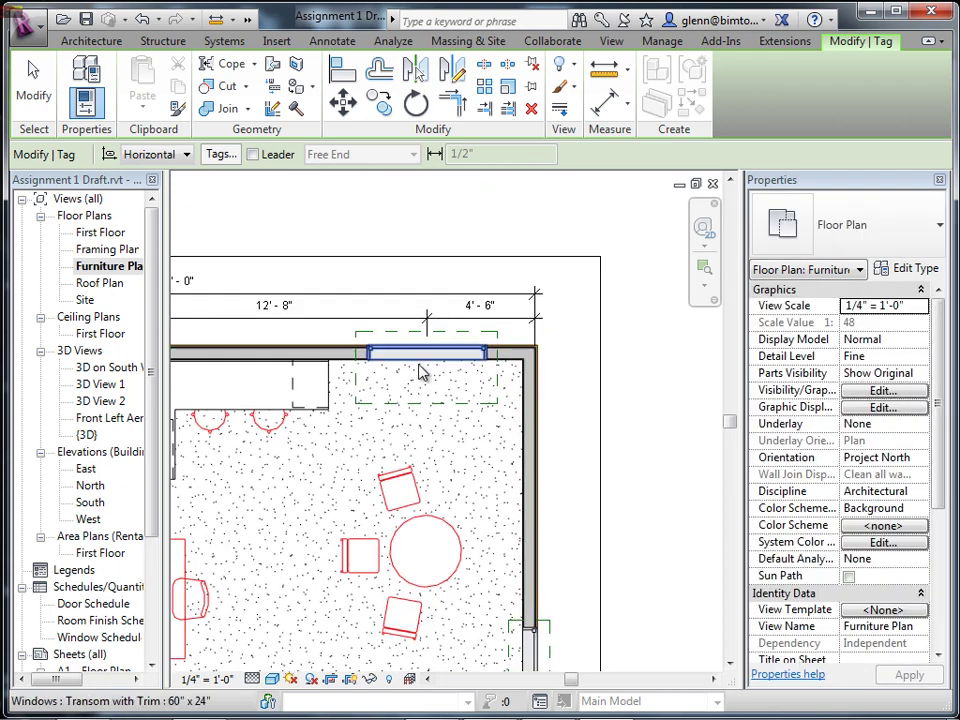
{"action": "left_click_drag", "start_coordinate": [428, 326], "coordinate": [427, 275]}
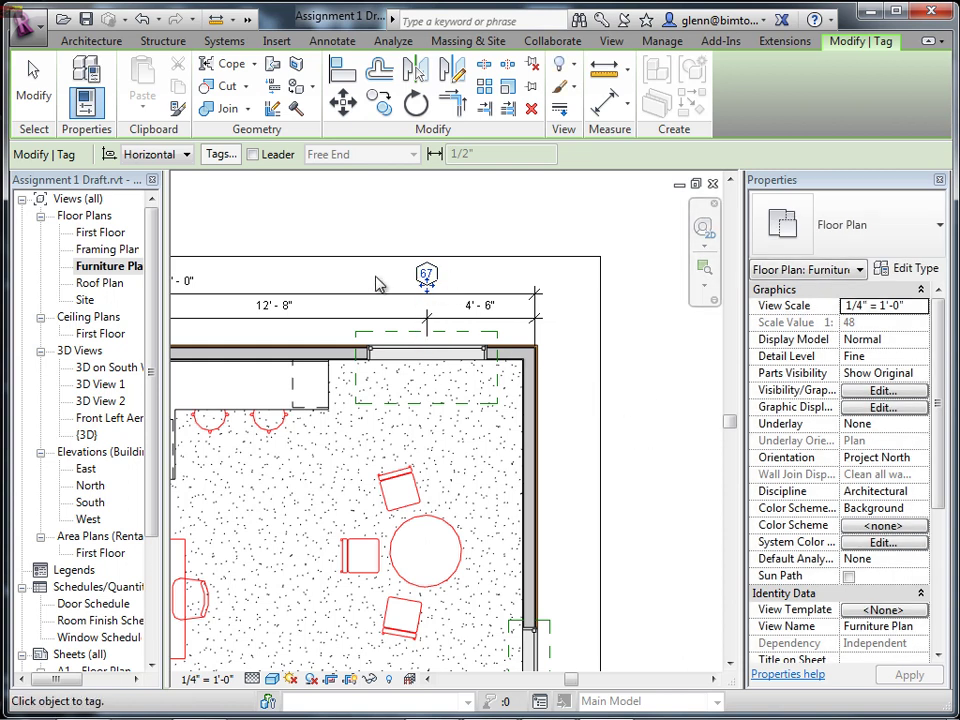
{"action": "left_click", "coordinate": [254, 155]}
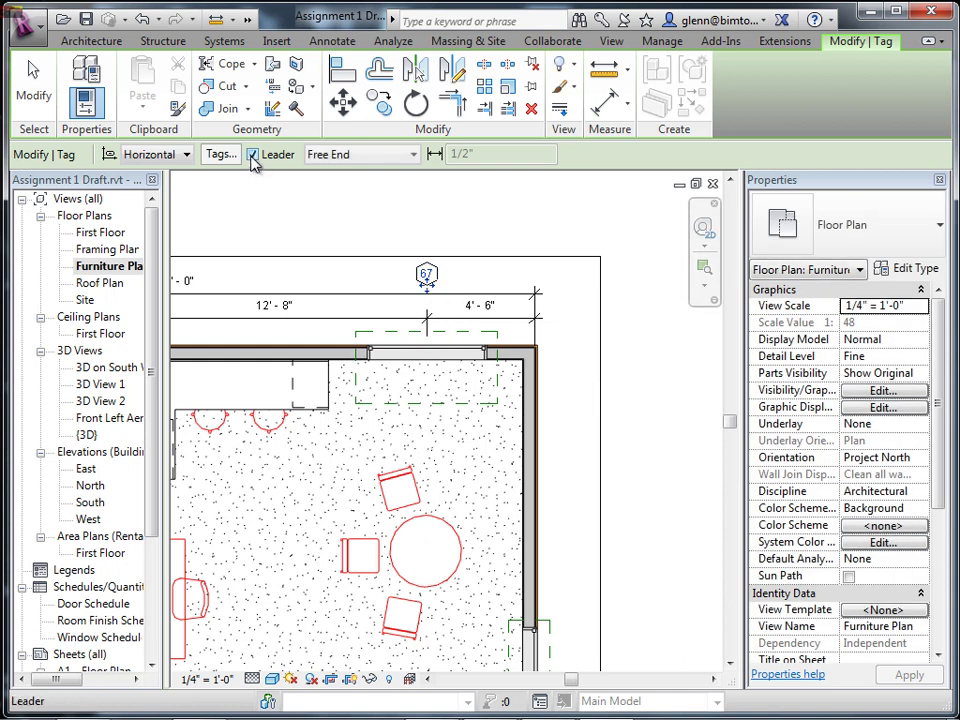
{"action": "key", "text": "Escape"}
{"action": "key", "text": "Escape"}
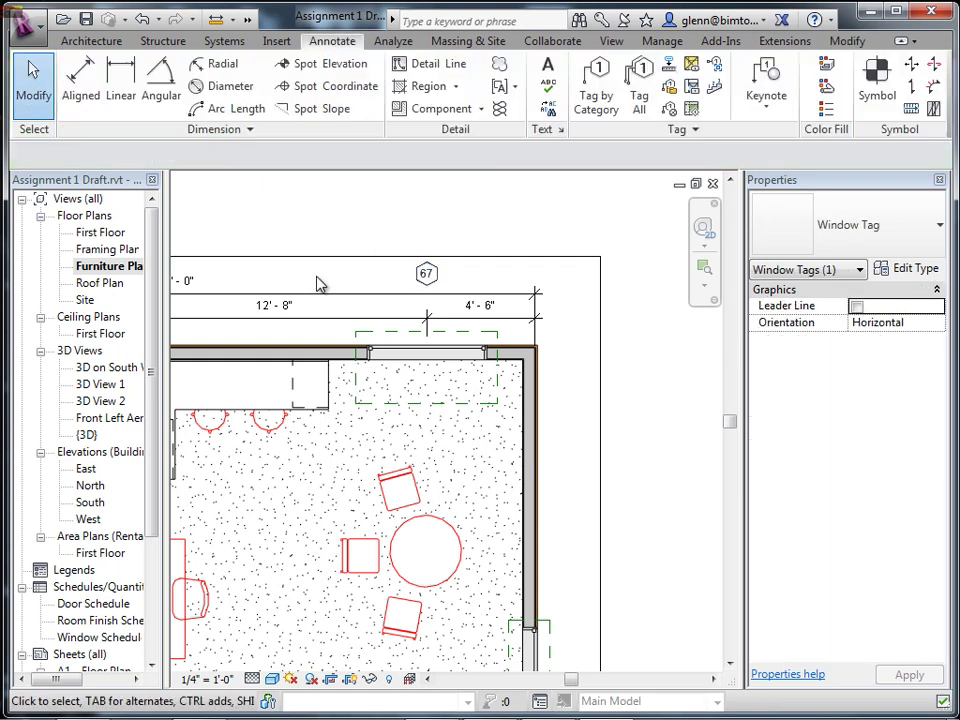
Undo all the individually placed window tags.
{"action": "left_click", "coordinate": [142, 19]}
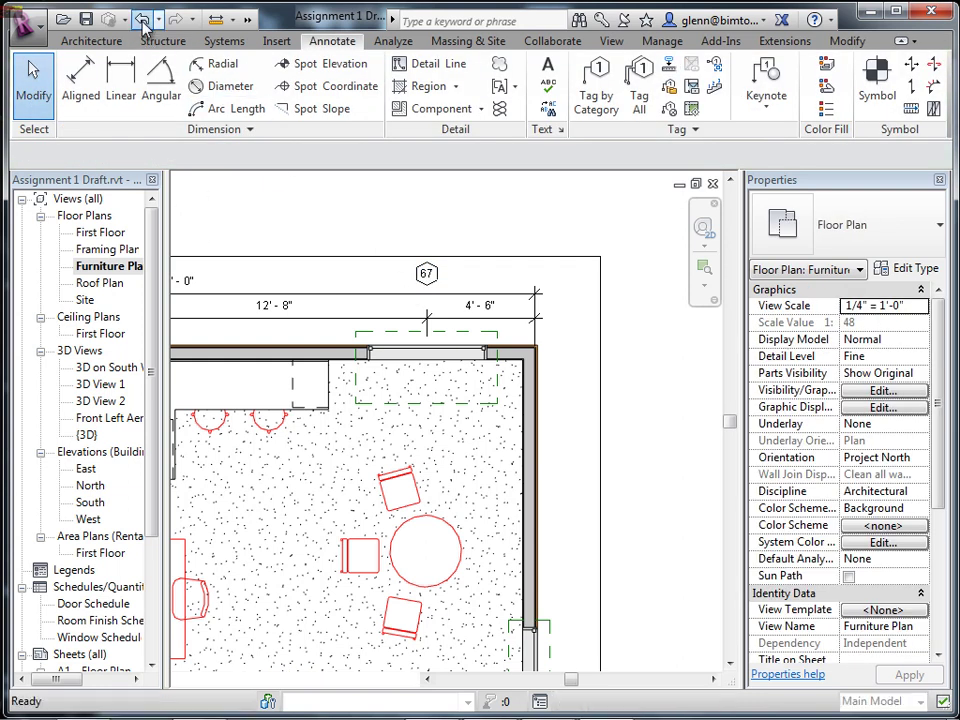
{"action": "left_click", "coordinate": [142, 19]}
{"action": "left_click", "coordinate": [142, 19]}
{"action": "left_click", "coordinate": [142, 19]}
{"action": "left_click", "coordinate": [142, 19]}
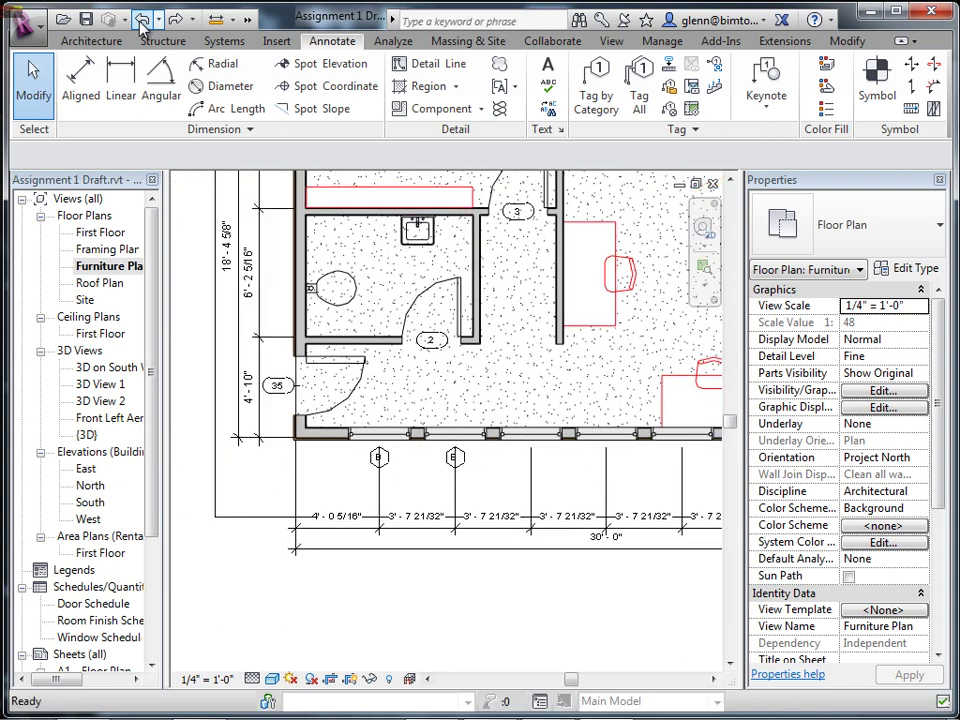
{"action": "left_click", "coordinate": [142, 19]}
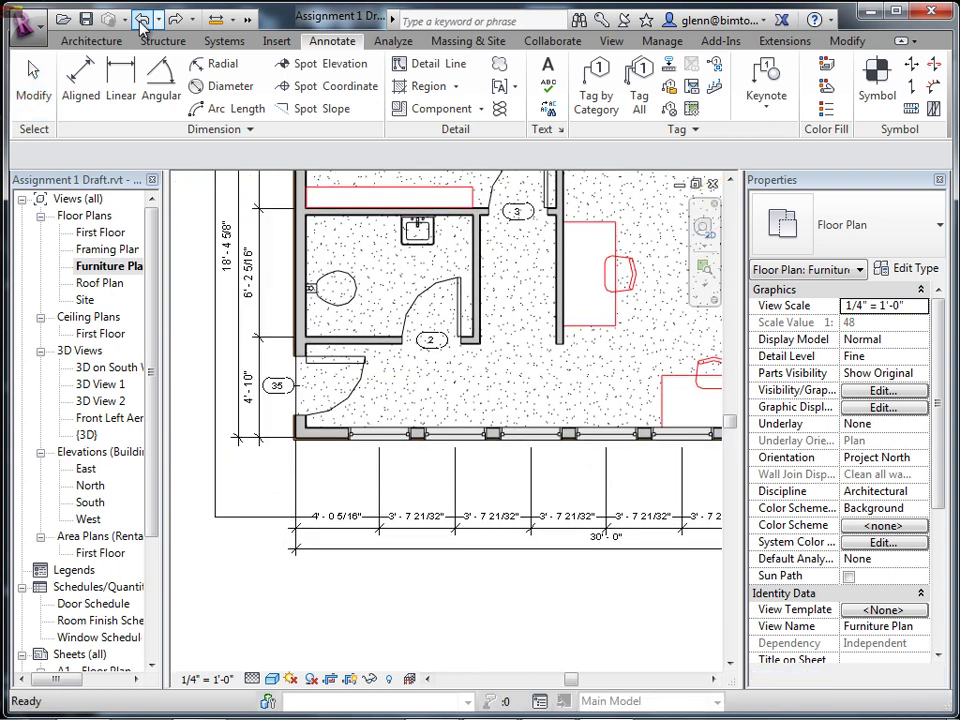
Tag all untagged windows in the view at once with the Window Tag, horizontal orientation and leaders turned on.
{"action": "left_click", "coordinate": [638, 82]}
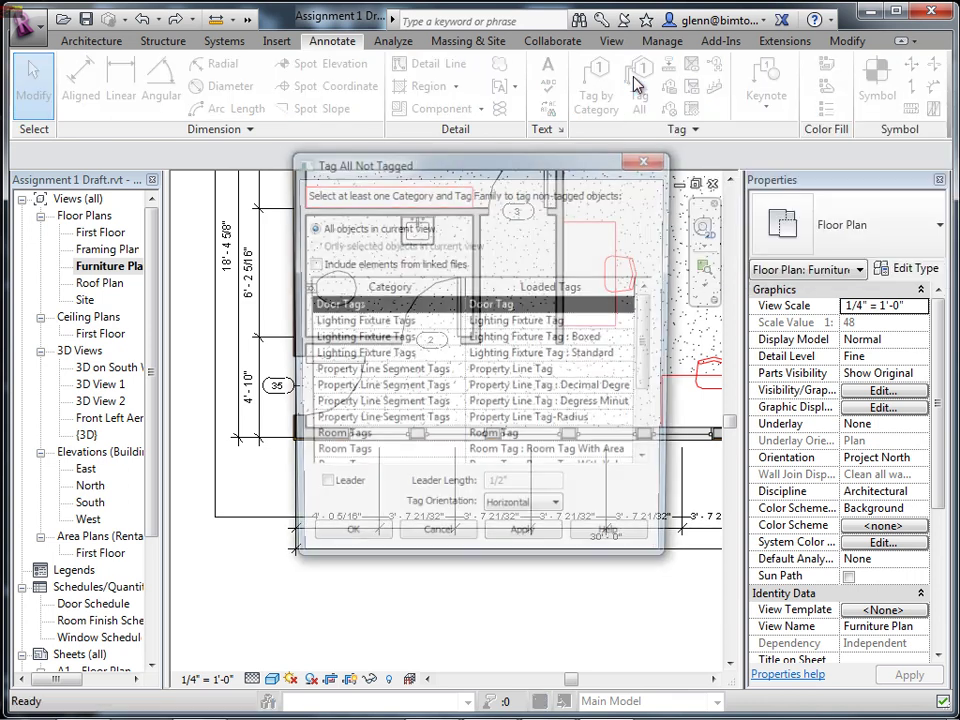
{"action": "left_click_drag", "start_coordinate": [652, 347], "coordinate": [643, 536]}
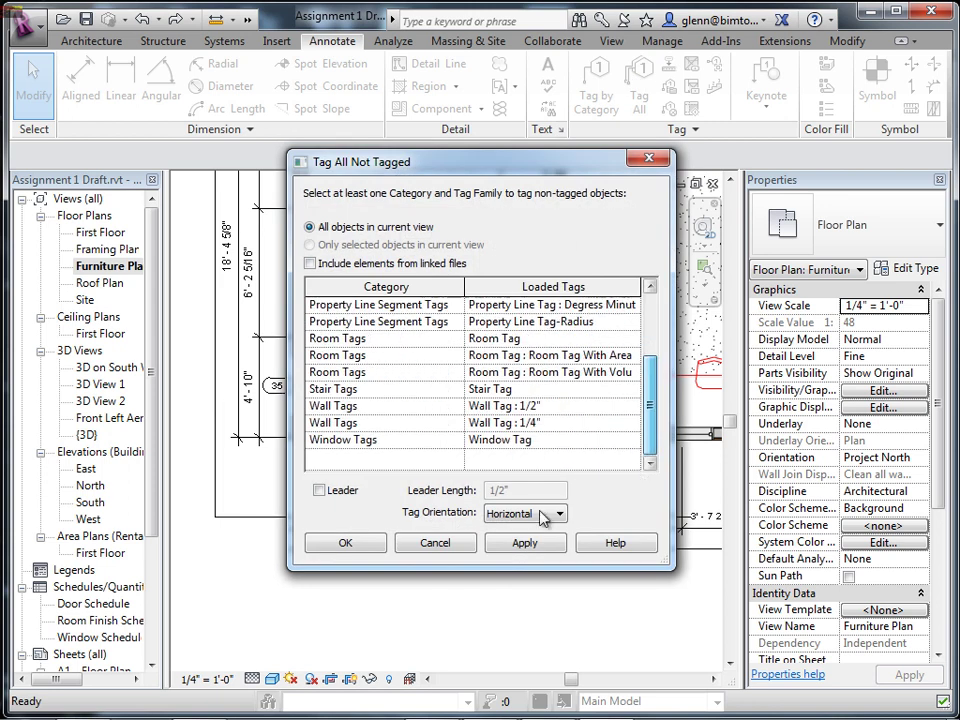
{"action": "left_click", "coordinate": [368, 446]}
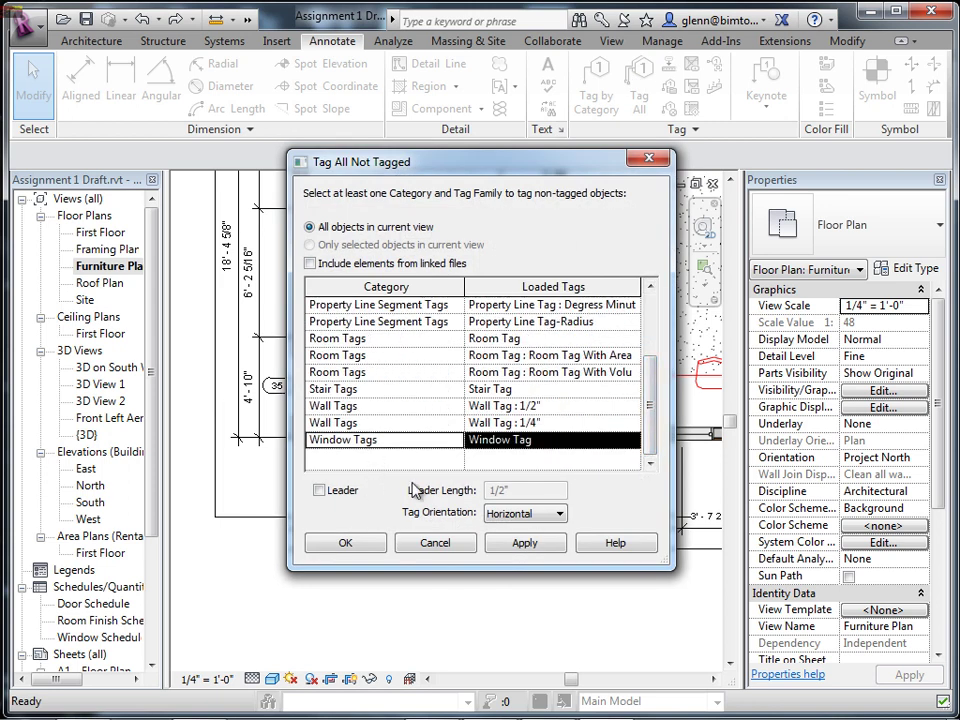
{"action": "left_click", "coordinate": [319, 490]}
{"action": "left_click", "coordinate": [507, 549]}
{"action": "left_click", "coordinate": [358, 548]}
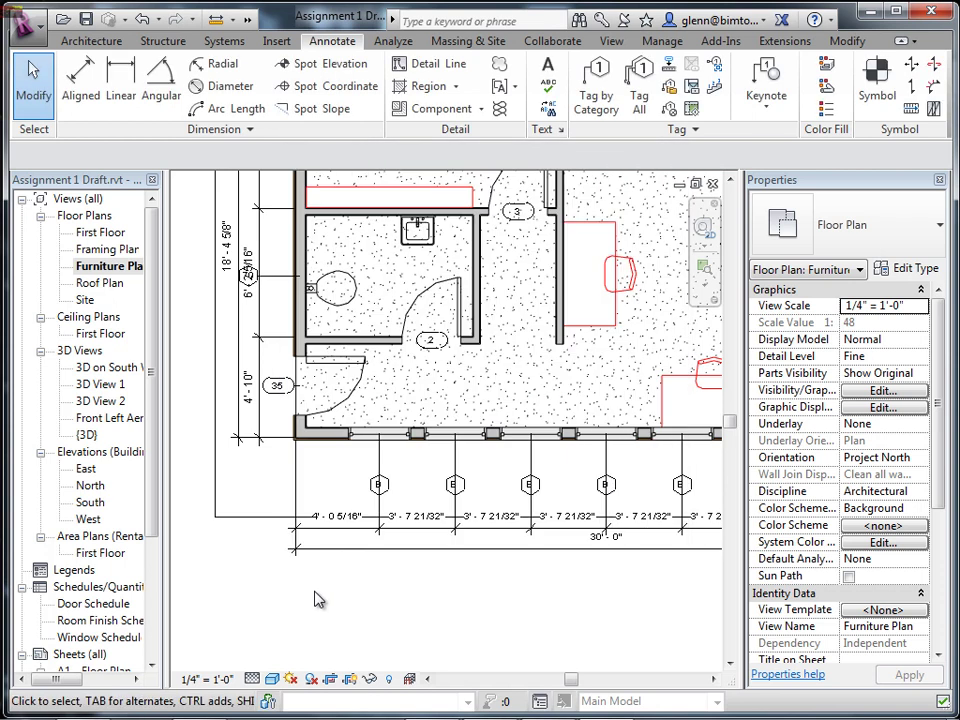
Move the bathroom window's tag closer to the exterior wall, clear of the vertical dimension text.
{"action": "scroll", "coordinate": [315, 598], "scroll_direction": "down", "scroll_amount": 2}
{"action": "middle_click_drag", "start_coordinate": [317, 600], "coordinate": [391, 662]}
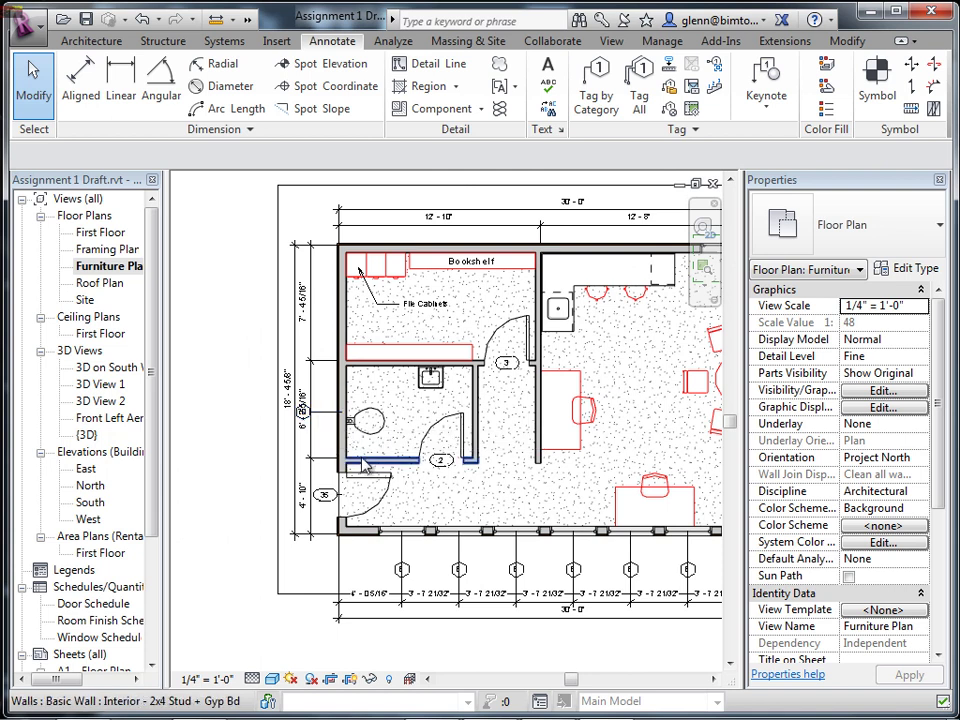
{"action": "left_click_drag", "start_coordinate": [305, 410], "coordinate": [329, 424]}
{"action": "left_click", "coordinate": [300, 613]}
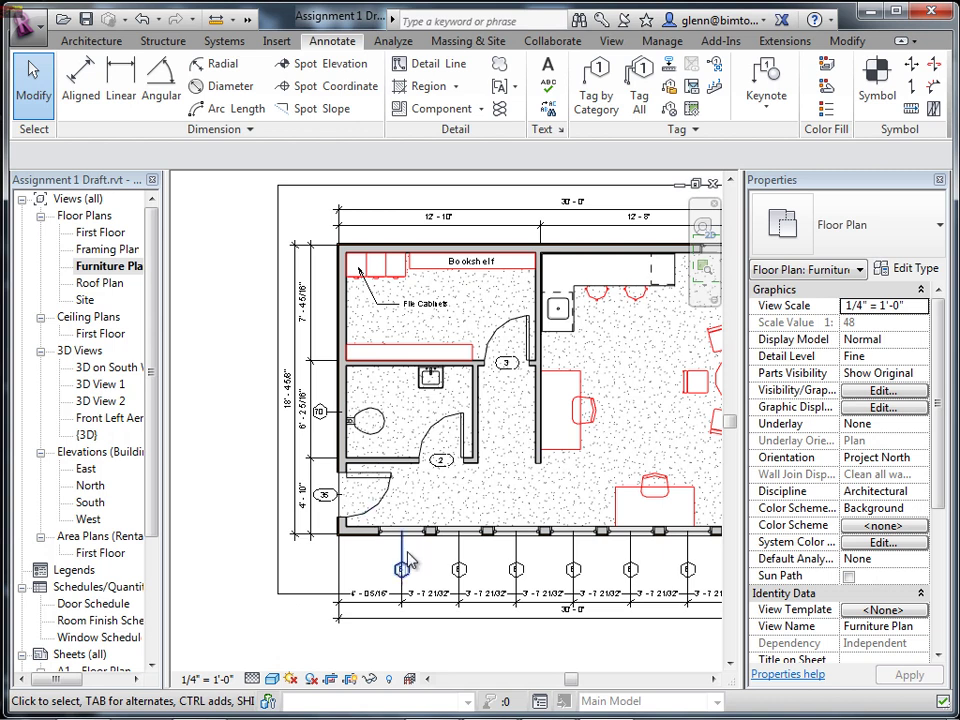
Select the first window tag along the south wall and check its tag type and leader properties.
{"action": "scroll", "coordinate": [371, 616], "scroll_direction": "up", "scroll_amount": 1}
{"action": "middle_click_drag", "start_coordinate": [371, 616], "coordinate": [346, 598]}
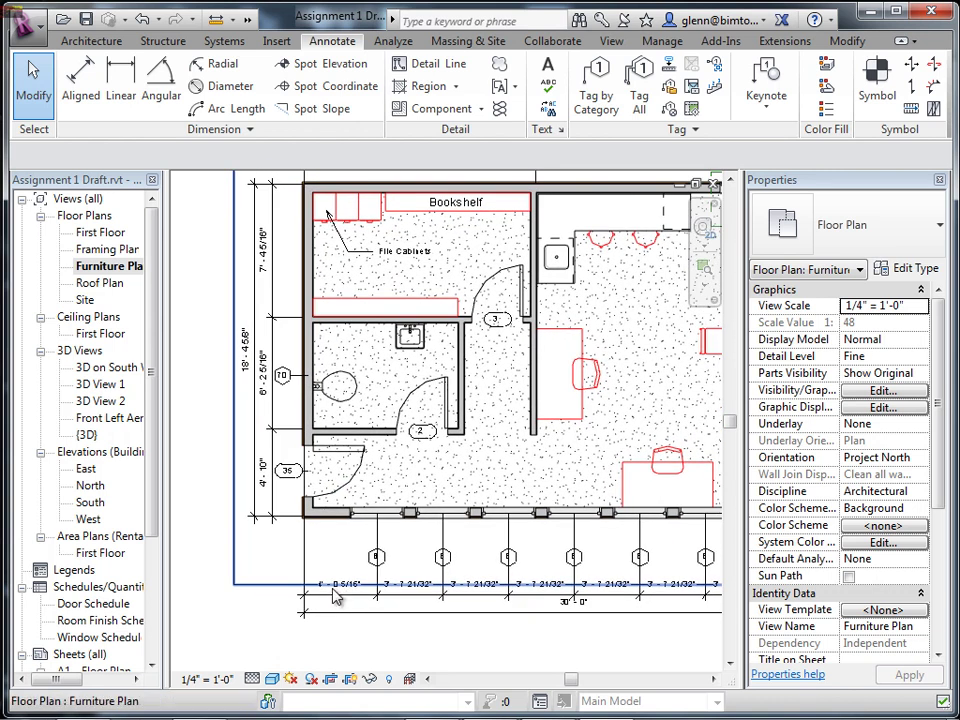
{"action": "scroll", "coordinate": [336, 596], "scroll_direction": "down", "scroll_amount": 1}
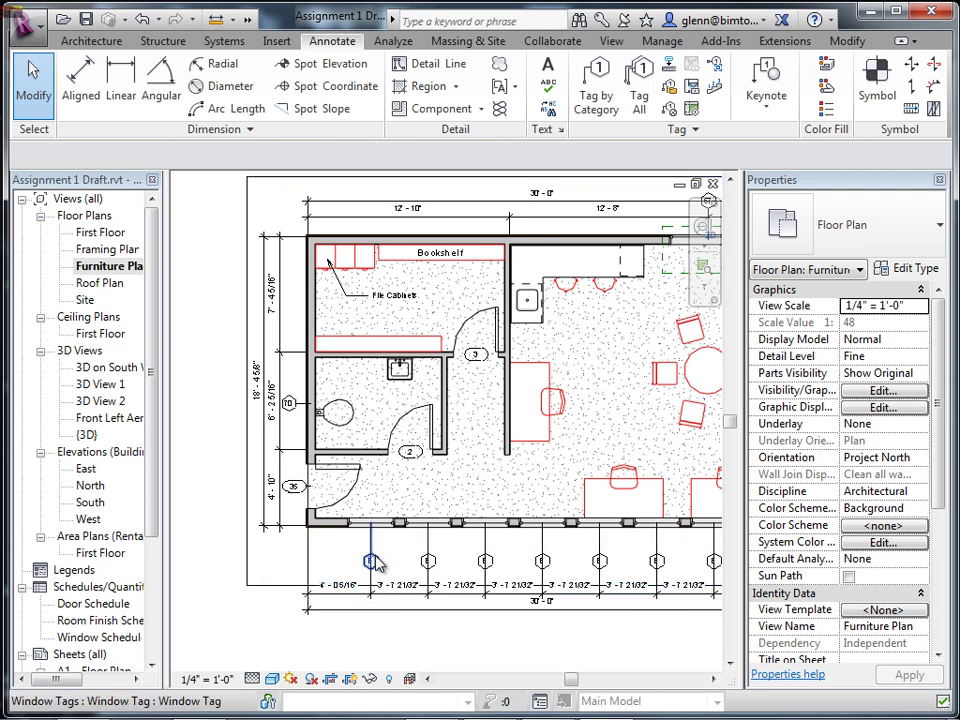
{"action": "left_click", "coordinate": [371, 563]}
{"action": "left_click", "coordinate": [922, 238]}
{"action": "left_click", "coordinate": [836, 435]}
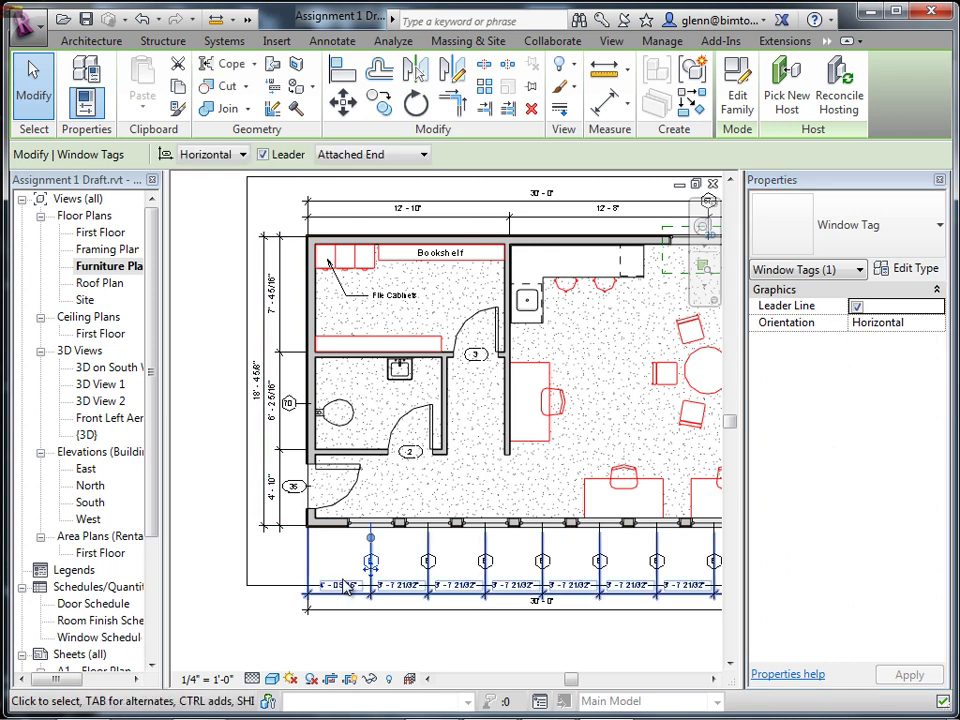
{"action": "scroll", "coordinate": [390, 578], "scroll_direction": "up", "scroll_amount": 4}
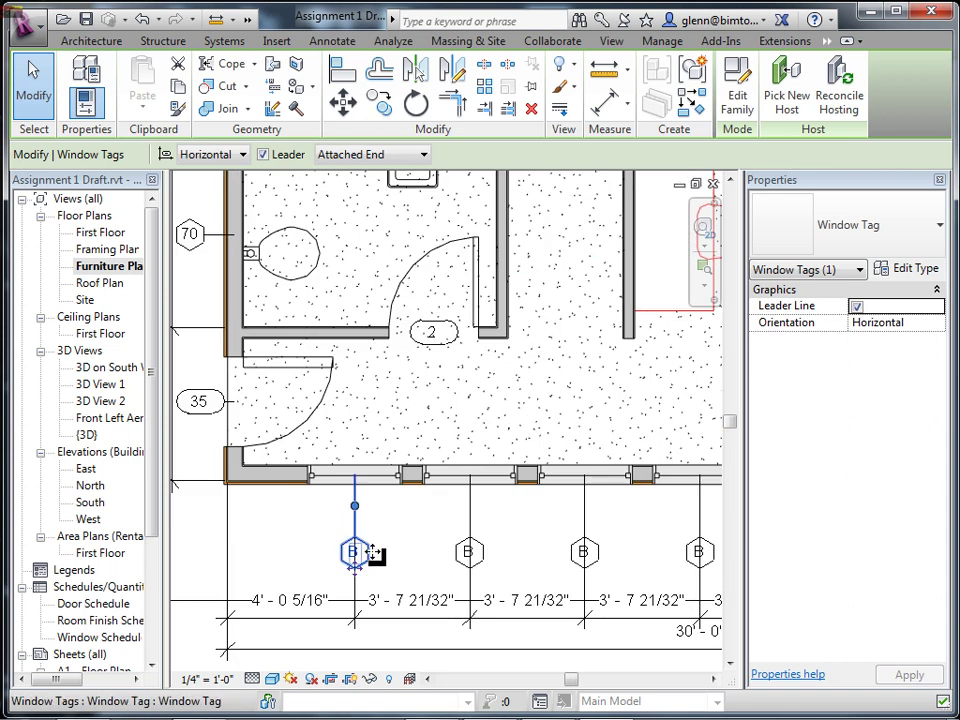
Open the second south window's array group for editing, inspect the window's properties and cancel the group edit.
{"action": "left_click", "coordinate": [465, 476]}
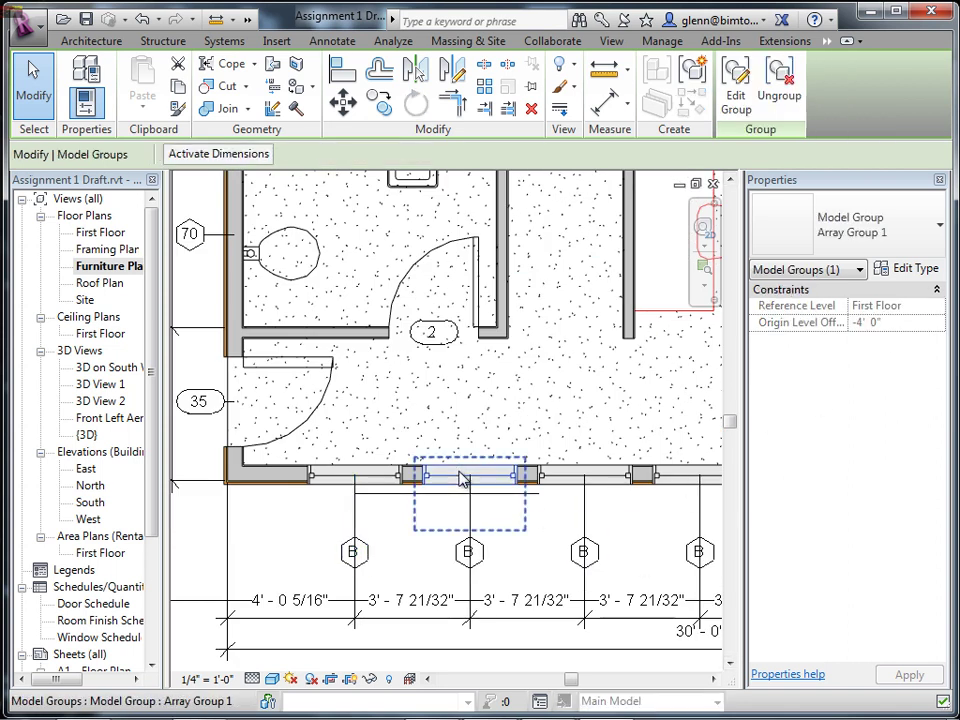
{"action": "left_click", "coordinate": [736, 90]}
{"action": "left_click", "coordinate": [492, 476]}
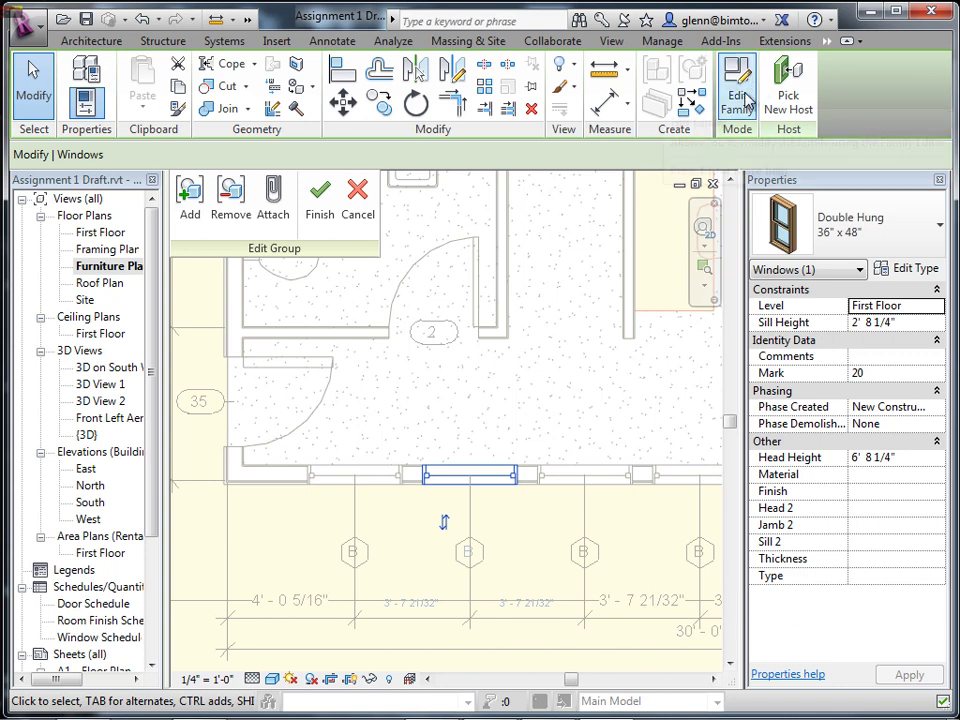
{"action": "left_click", "coordinate": [357, 197]}
Change the entry door's number to 1 directly in its tag and reselect the tag.
{"action": "middle_click_drag", "start_coordinate": [340, 529], "coordinate": [388, 536]}
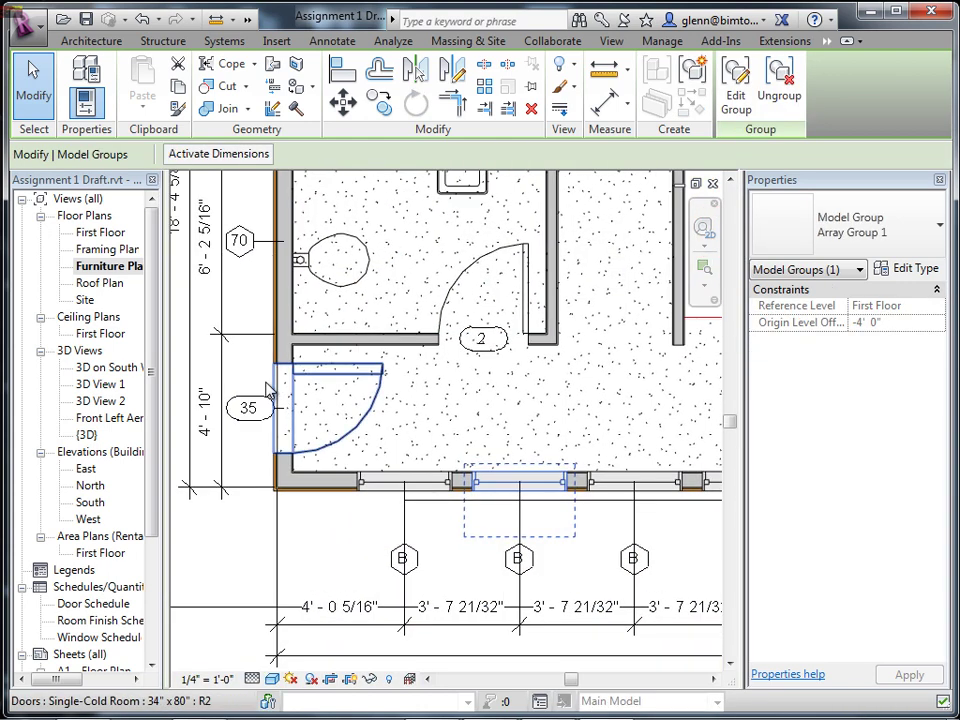
{"action": "left_click", "coordinate": [255, 412]}
{"action": "left_click", "coordinate": [250, 408]}
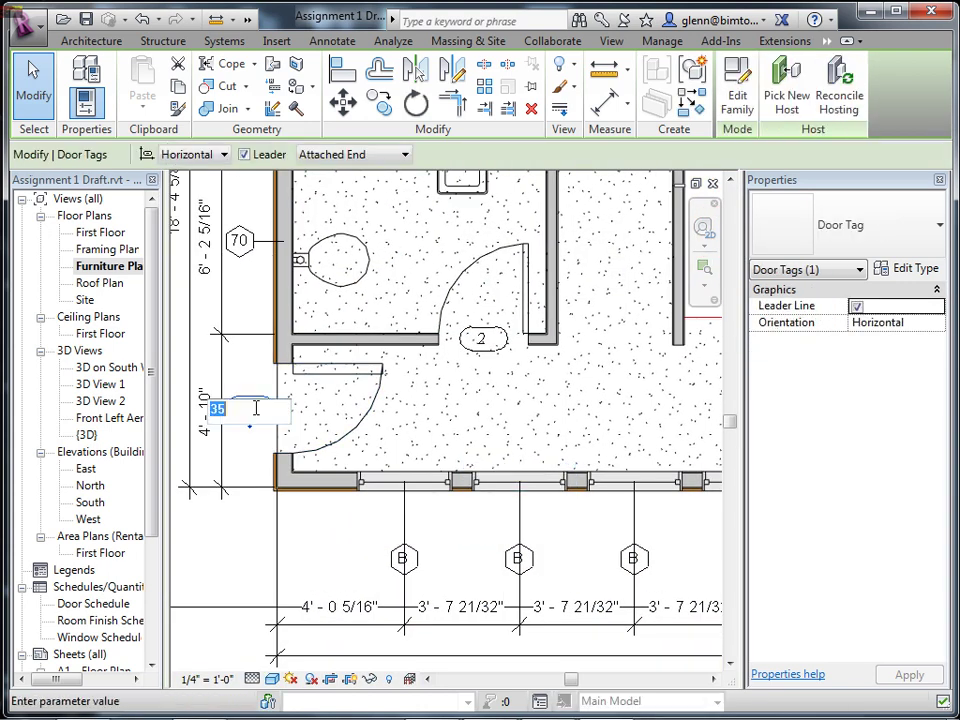
{"action": "type", "text": "1"}
{"action": "key", "text": "Return"}
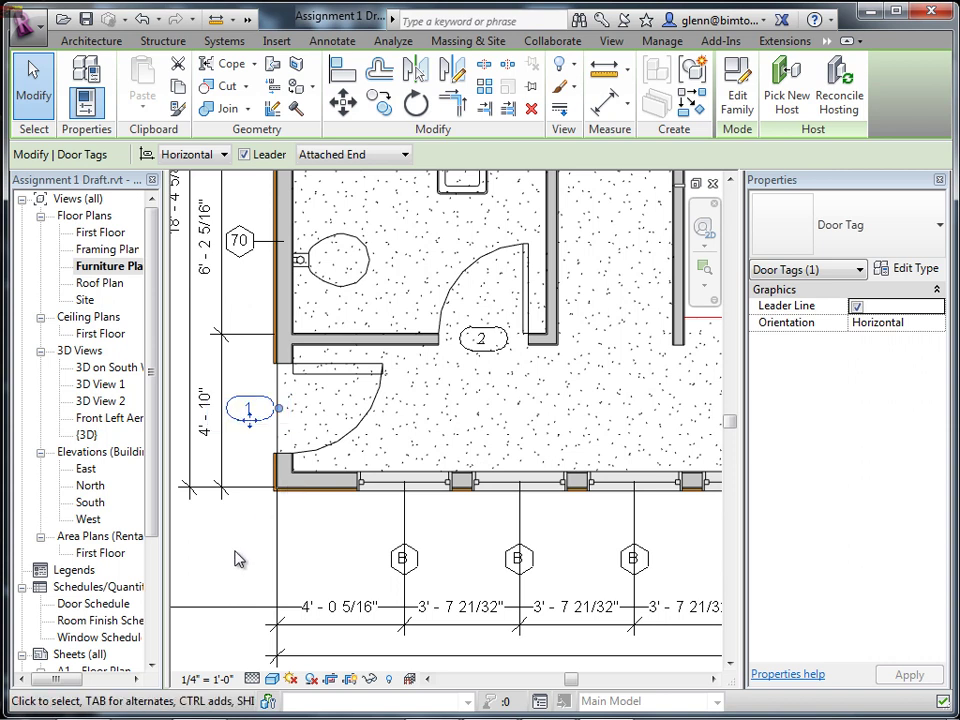
{"action": "left_click", "coordinate": [251, 548]}
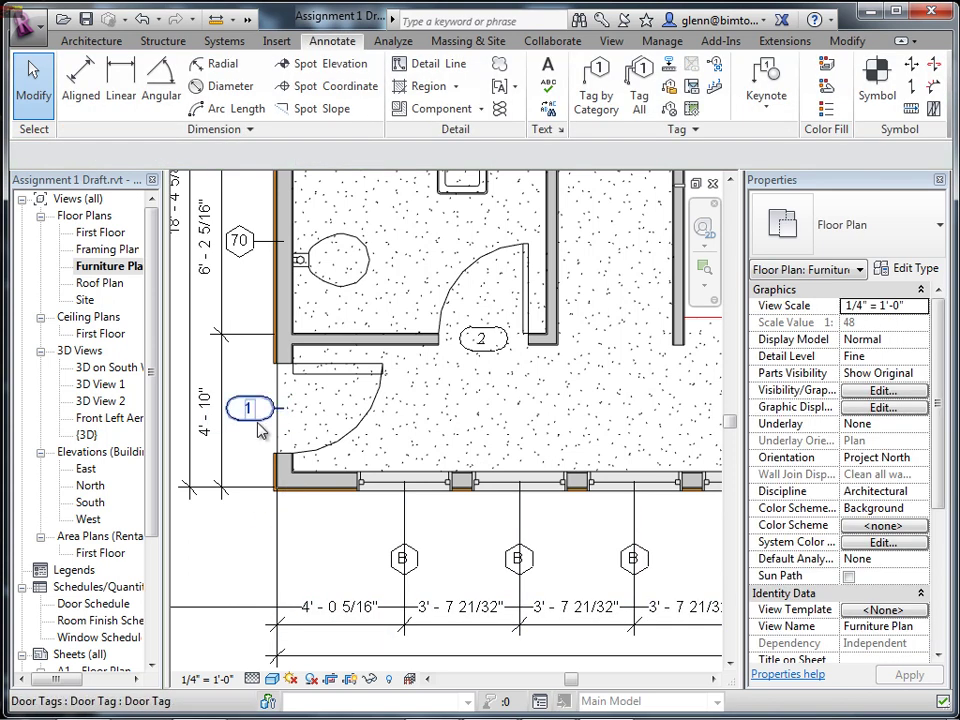
{"action": "left_click", "coordinate": [254, 412]}
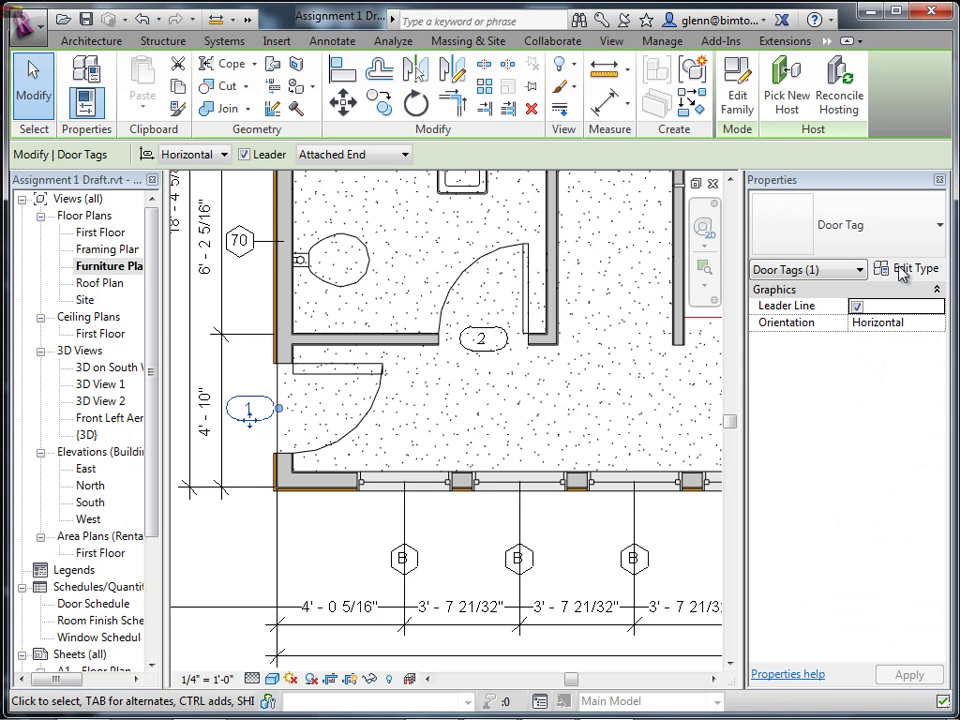
Check the entry door tag's type properties, open the Door Tag family for editing and select its 101 label.
{"action": "left_click", "coordinate": [900, 268]}
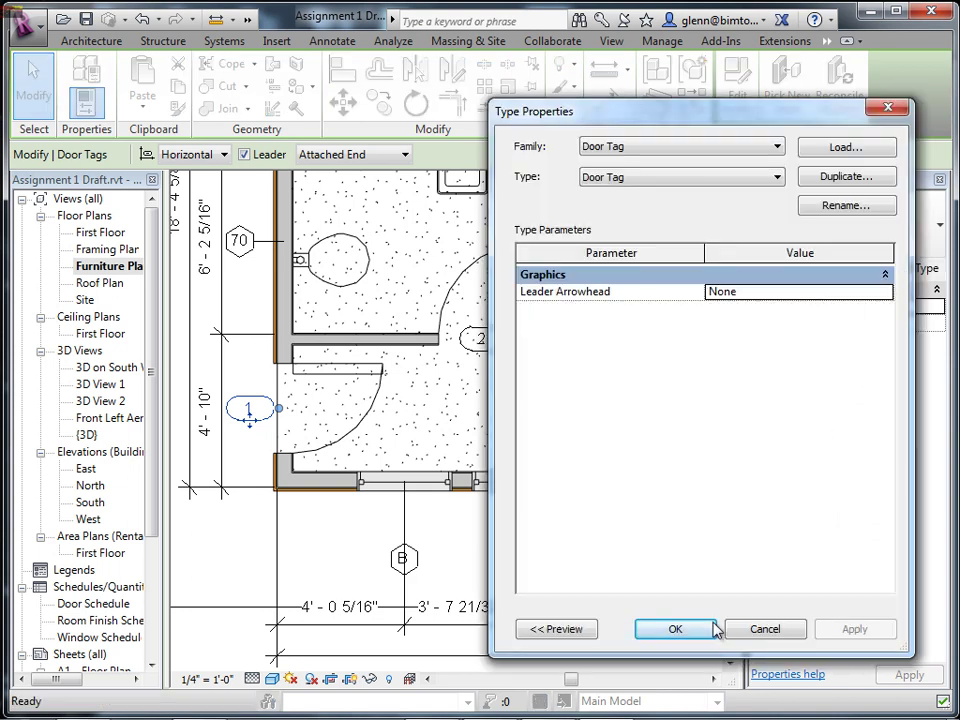
{"action": "left_click", "coordinate": [768, 632]}
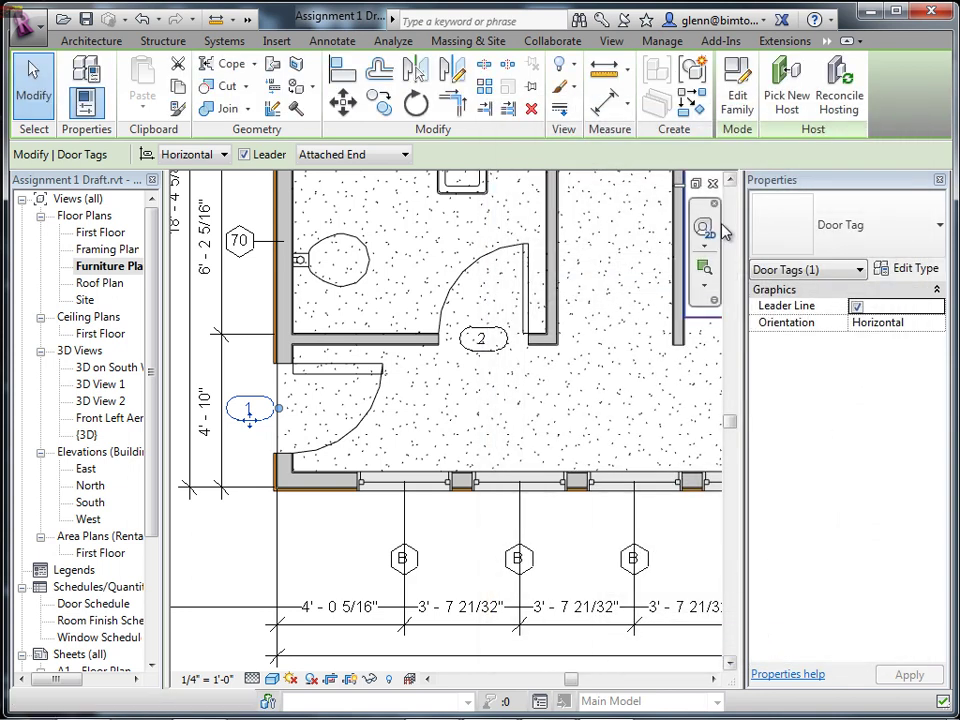
{"action": "left_click", "coordinate": [740, 88]}
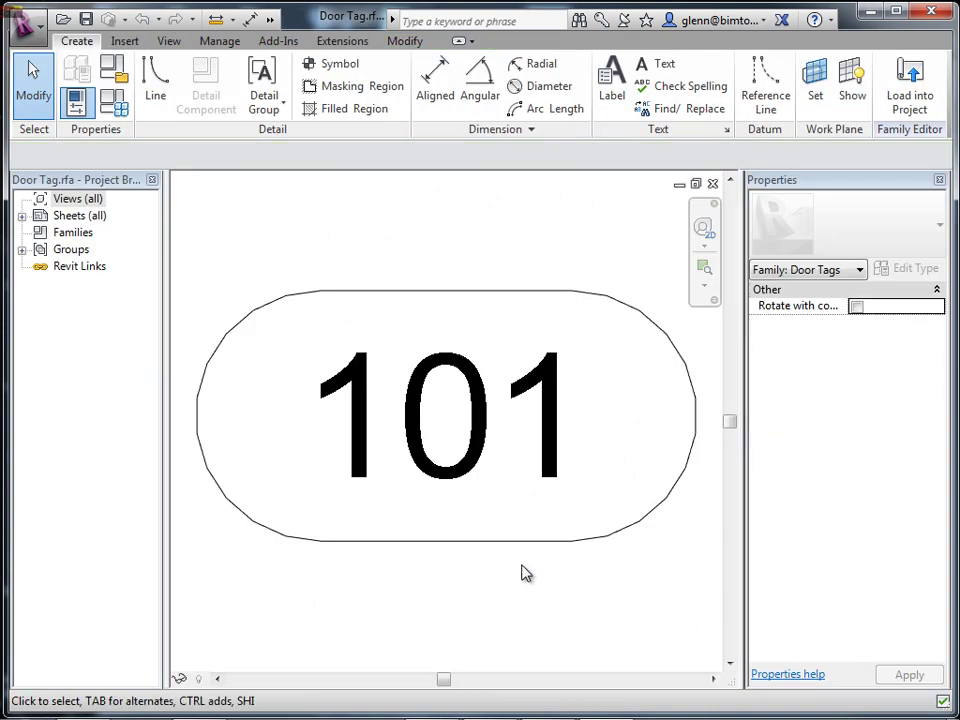
{"action": "left_click", "coordinate": [474, 491]}
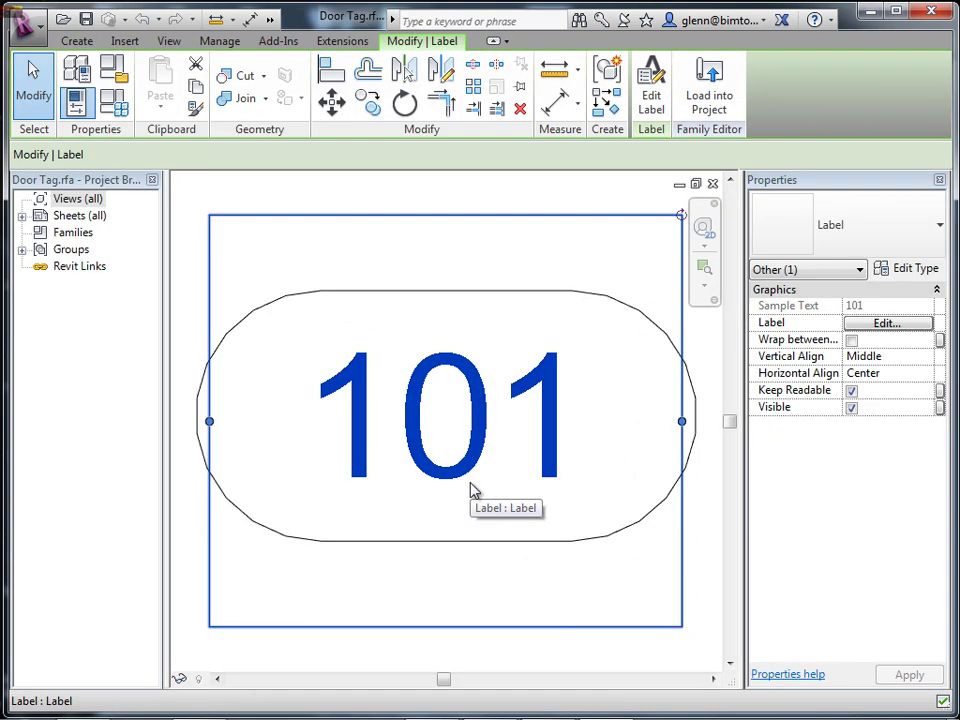
Try replacing the Mark parameter with Type Mark in the door tag's label, and cancel the label edit.
{"action": "left_click", "coordinate": [651, 88]}
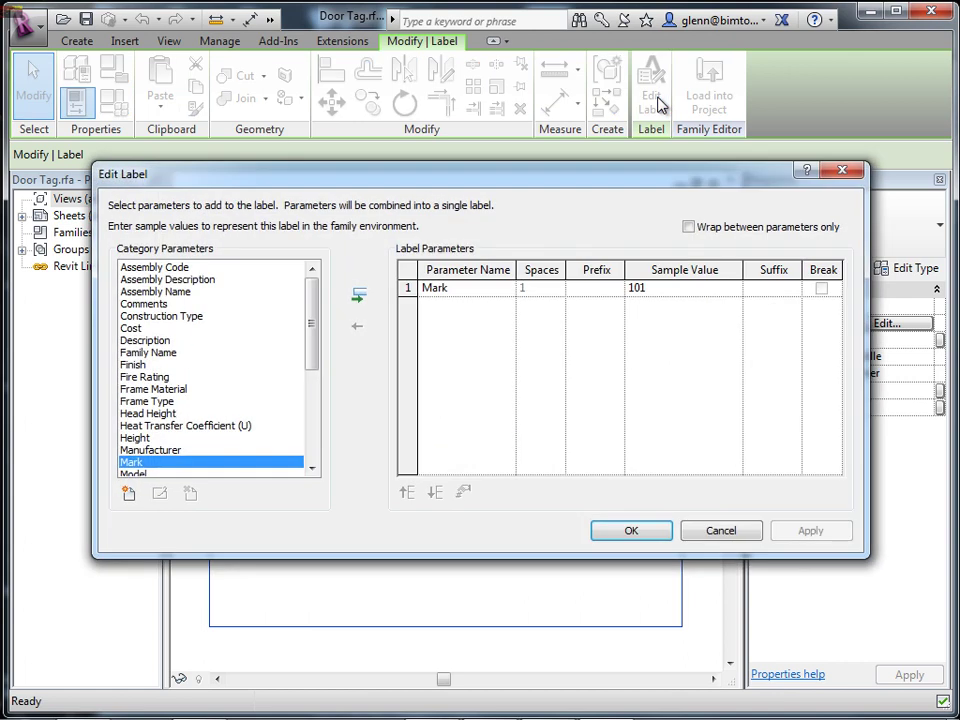
{"action": "left_click", "coordinate": [470, 292]}
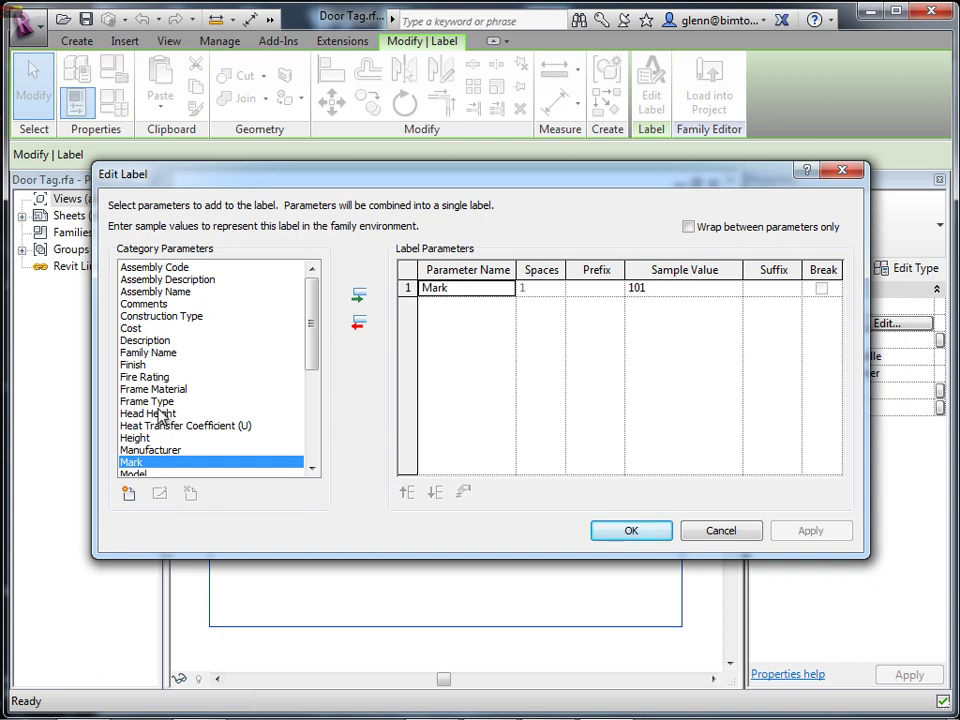
{"action": "left_click_drag", "start_coordinate": [315, 356], "coordinate": [253, 450]}
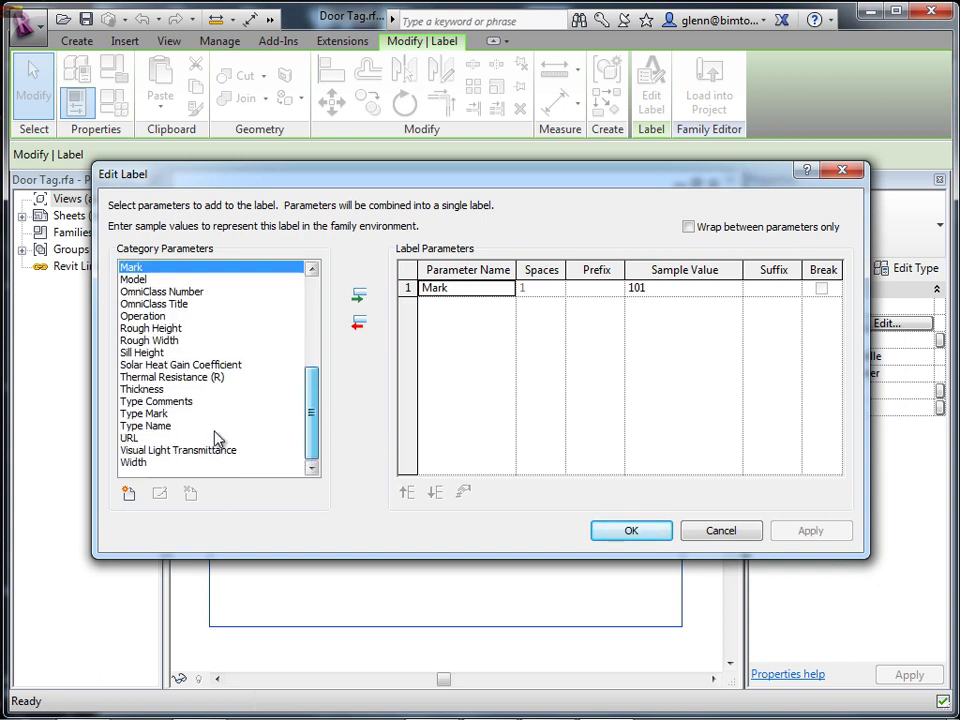
{"action": "left_click", "coordinate": [150, 413]}
{"action": "left_click", "coordinate": [355, 302]}
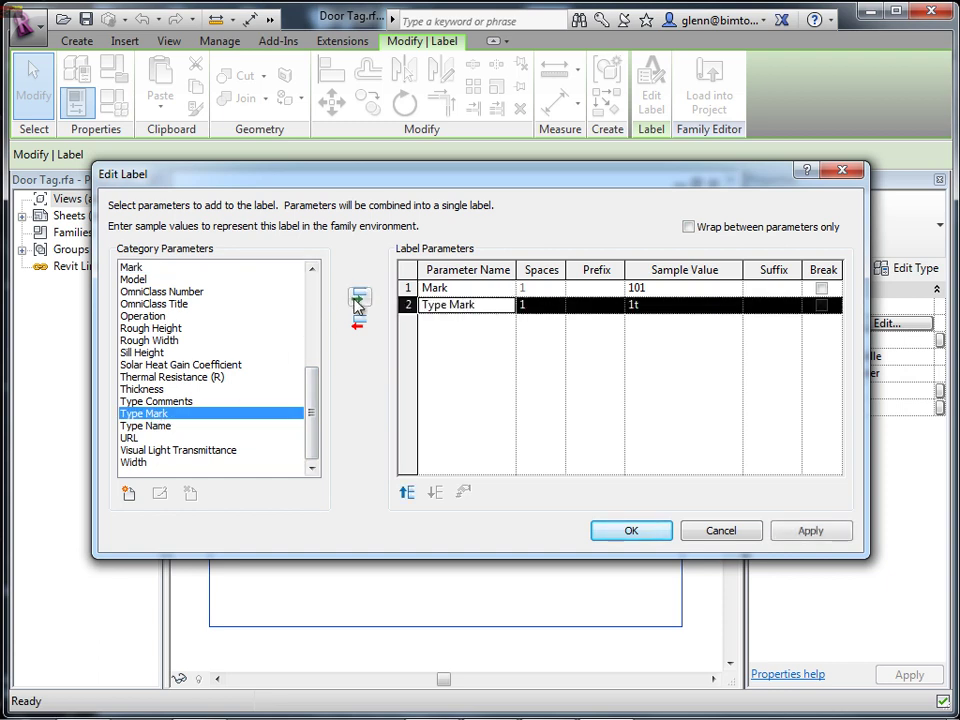
{"action": "left_click", "coordinate": [407, 287]}
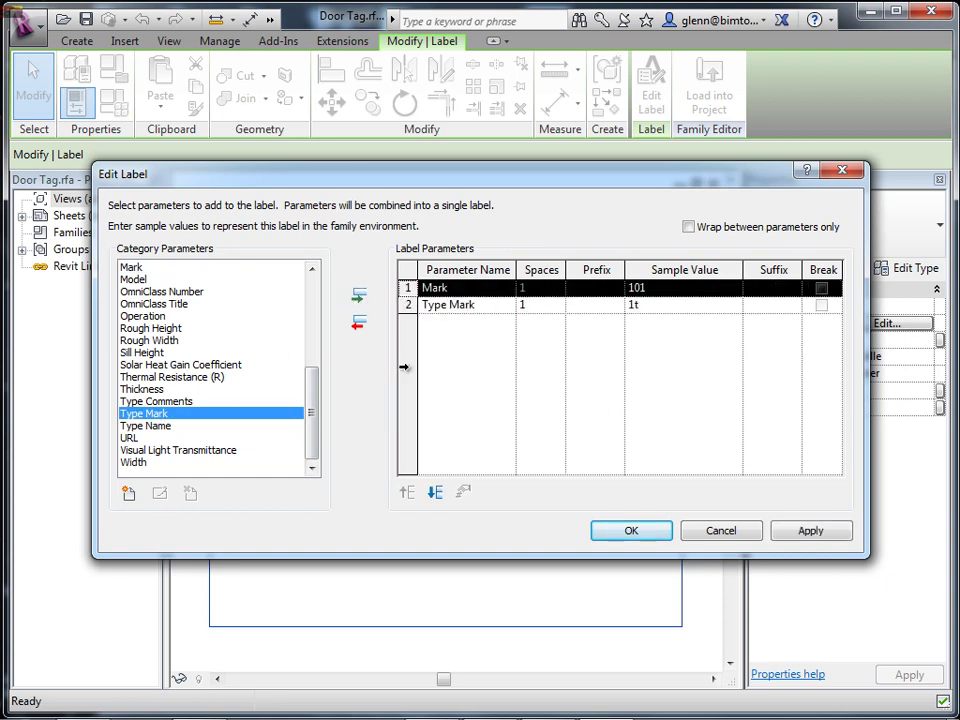
{"action": "left_click", "coordinate": [360, 325]}
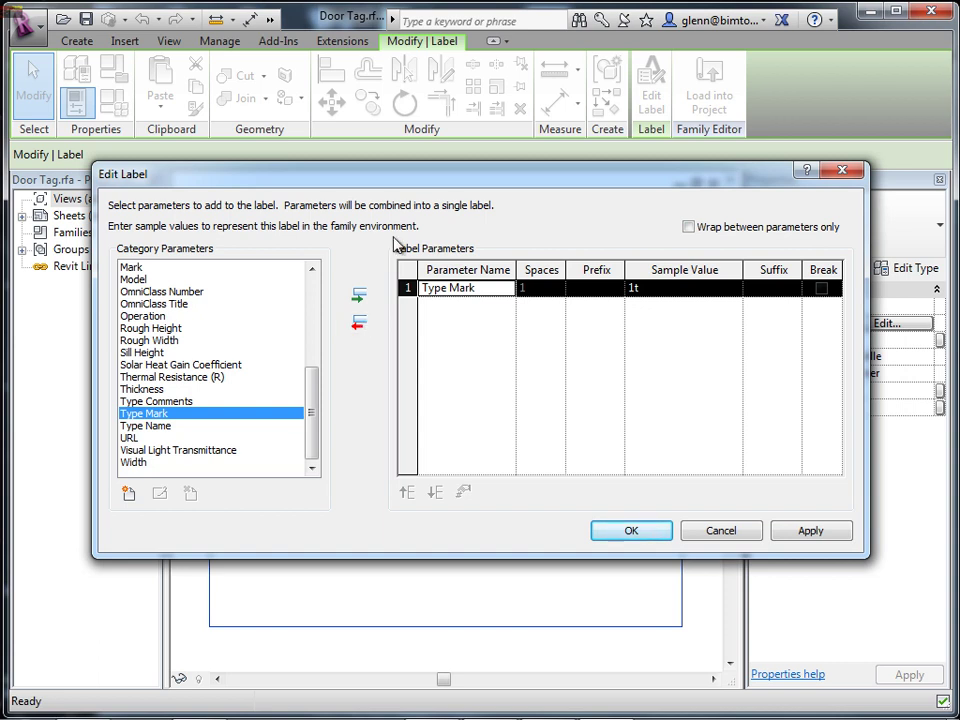
{"action": "left_click", "coordinate": [728, 536]}
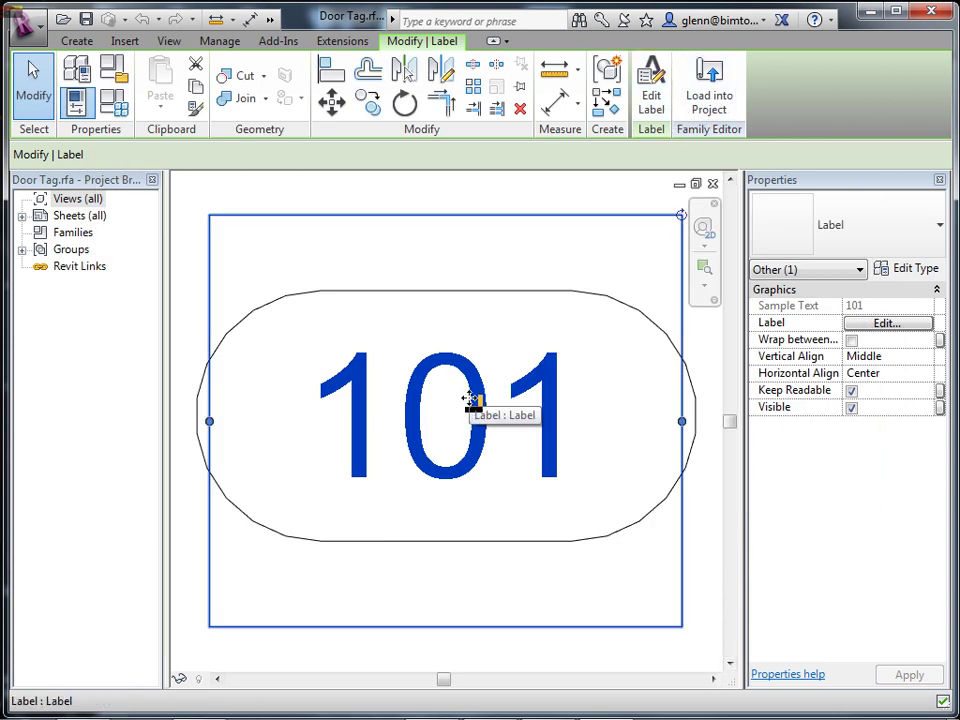
Add the Width parameter to the door tag's label, with a line break after Mark and the suffix x on Width.
{"action": "left_click", "coordinate": [651, 97]}
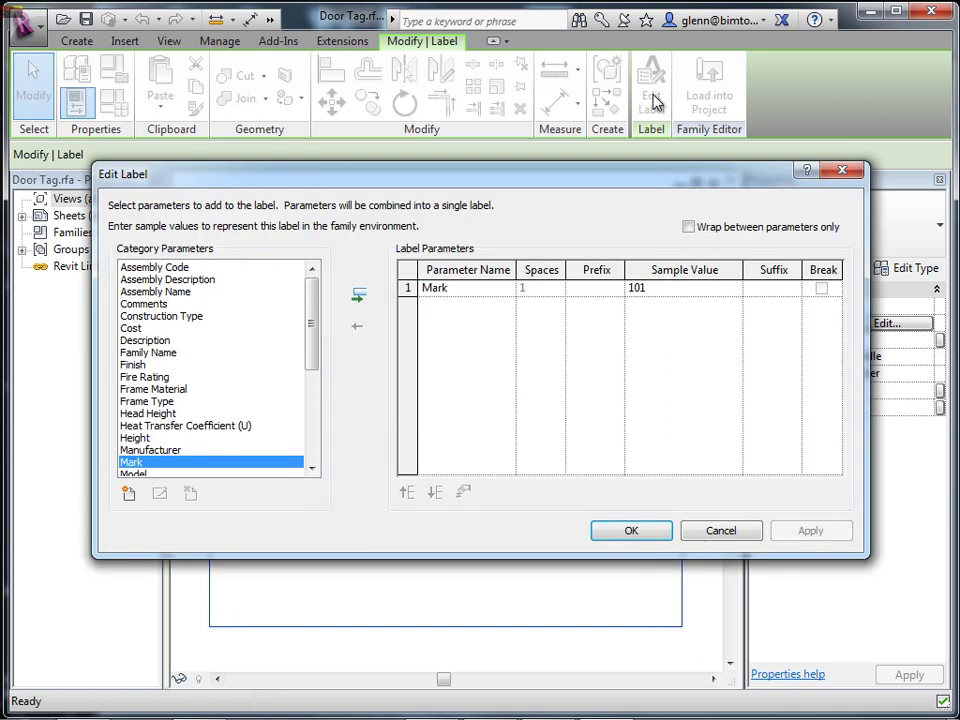
{"action": "left_click_drag", "start_coordinate": [310, 340], "coordinate": [313, 429]}
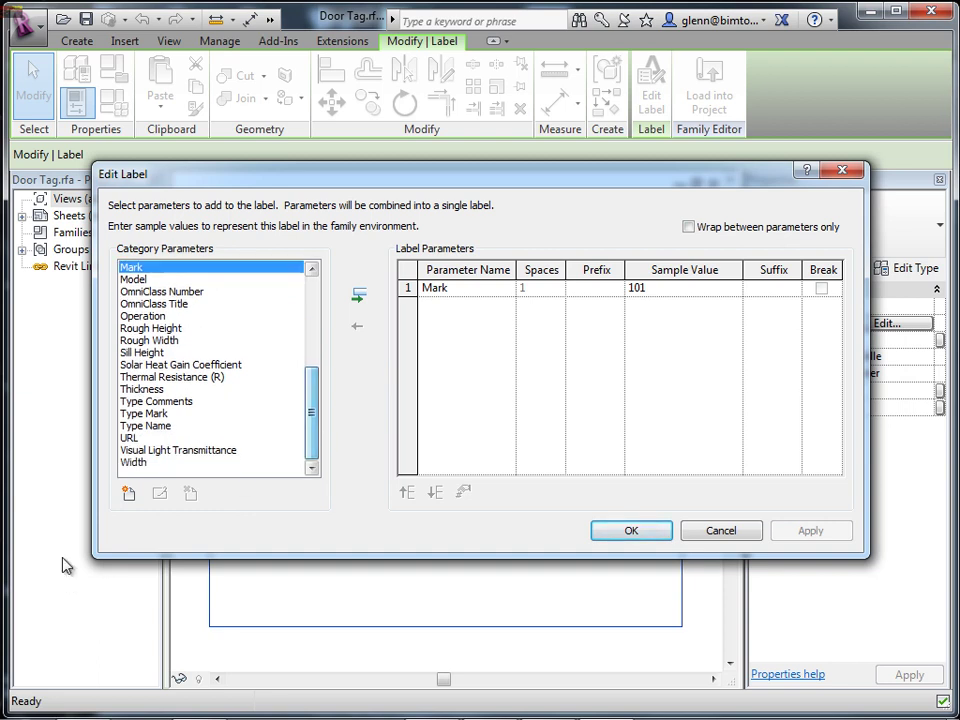
{"action": "left_click", "coordinate": [135, 462]}
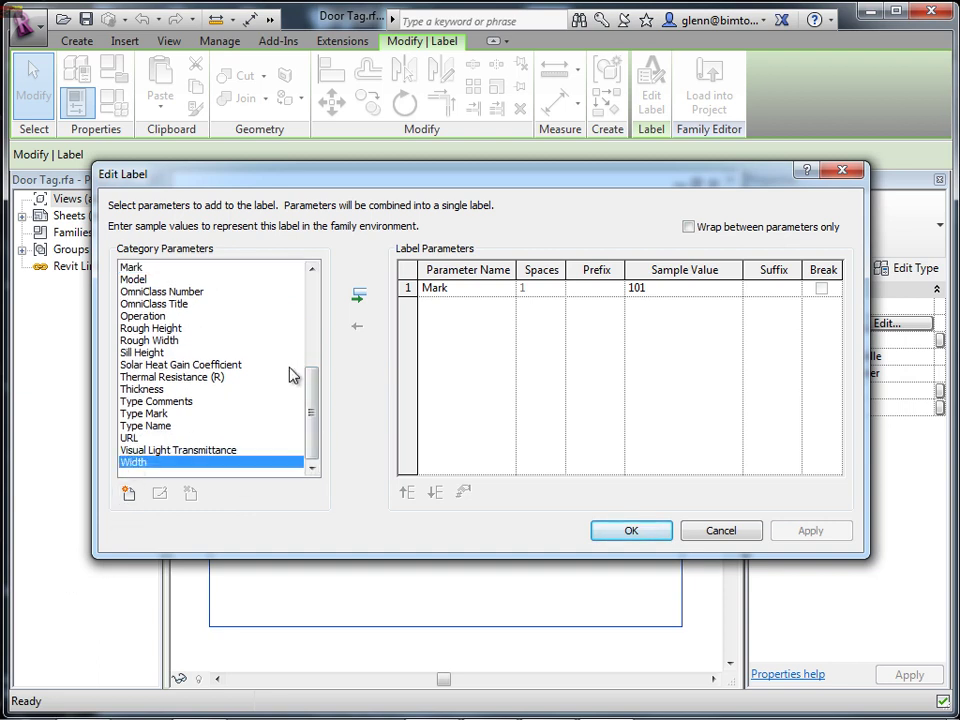
{"action": "left_click", "coordinate": [362, 293]}
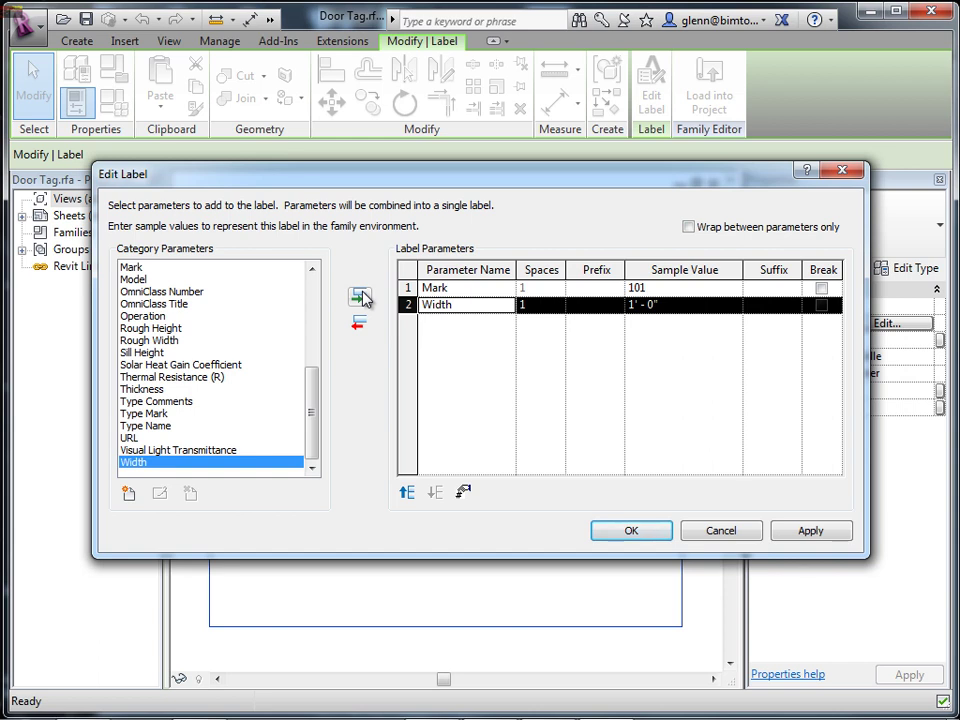
{"action": "left_click", "coordinate": [821, 288]}
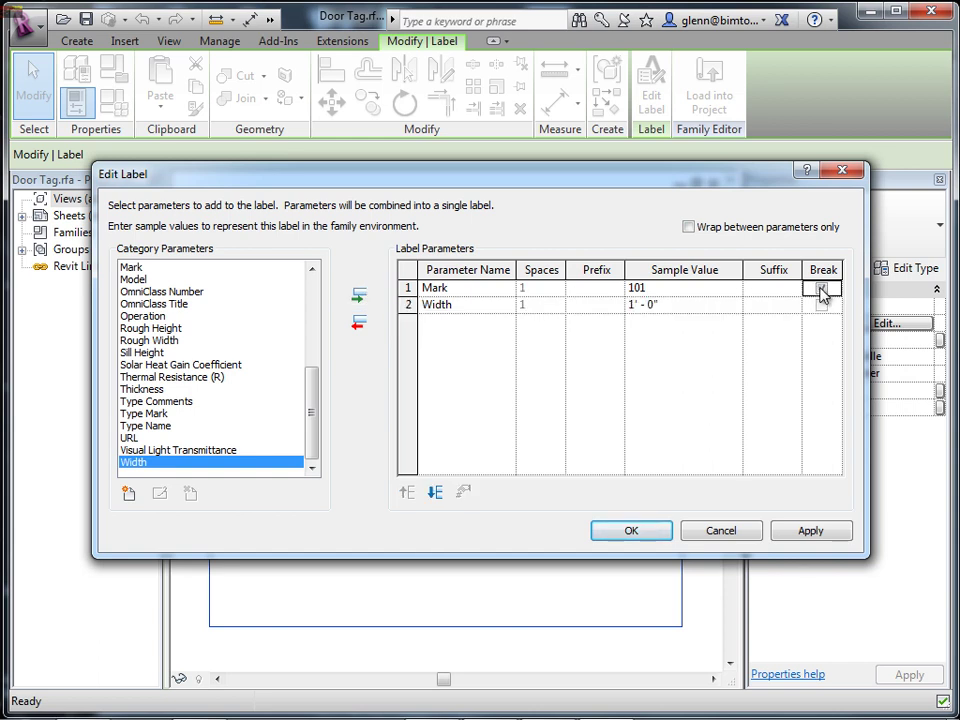
{"action": "left_click", "coordinate": [760, 305]}
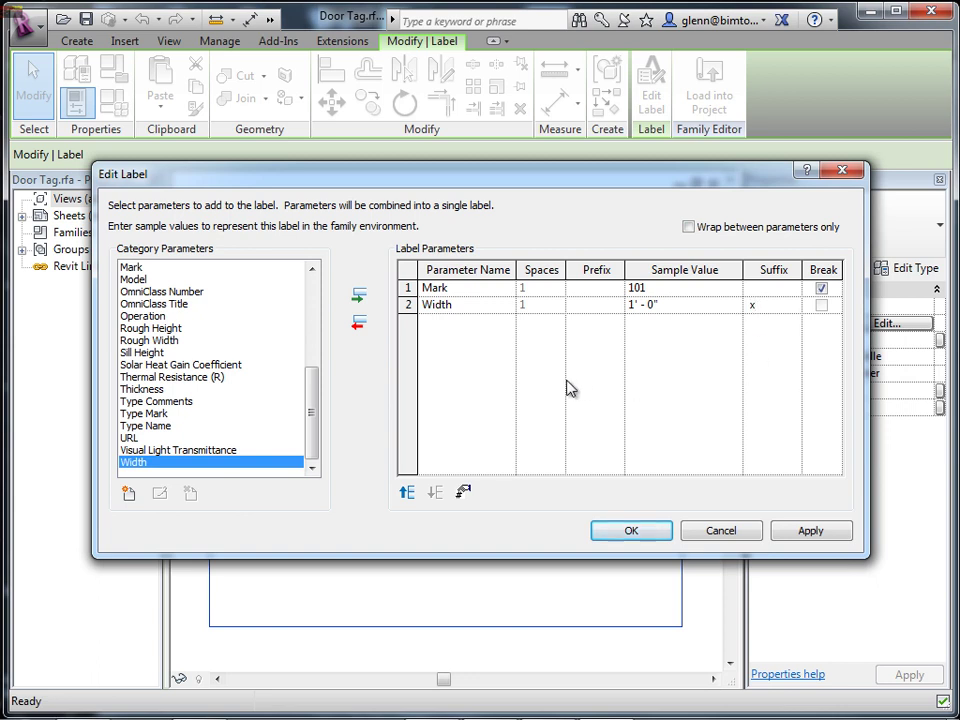
Add the Height parameter to the label after Width and accept the label edit.
{"action": "left_click_drag", "start_coordinate": [315, 402], "coordinate": [317, 321]}
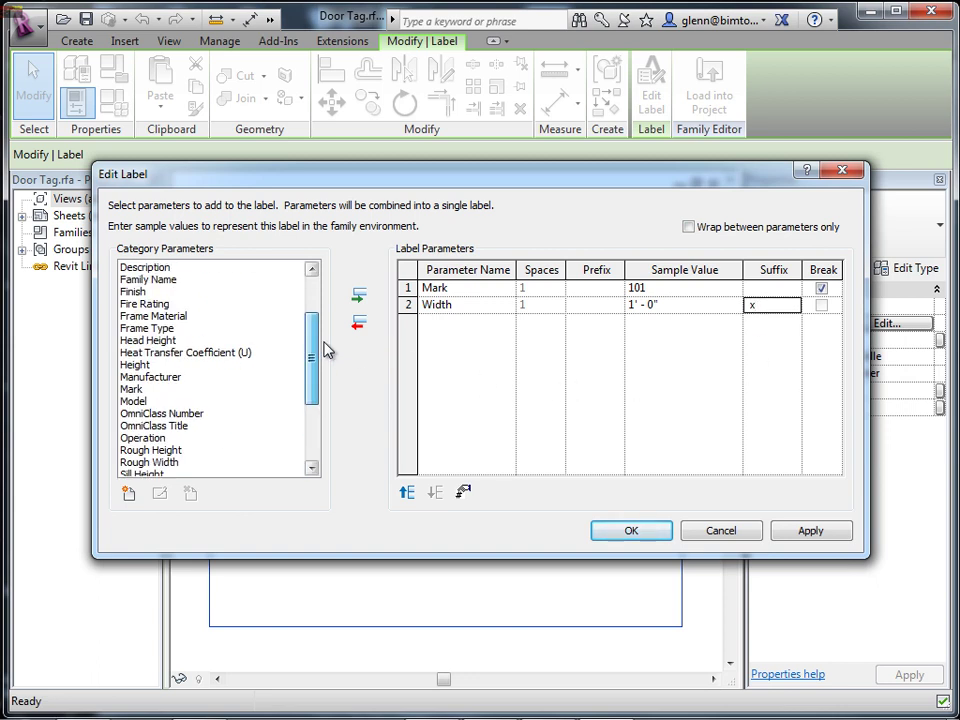
{"action": "left_click", "coordinate": [135, 366]}
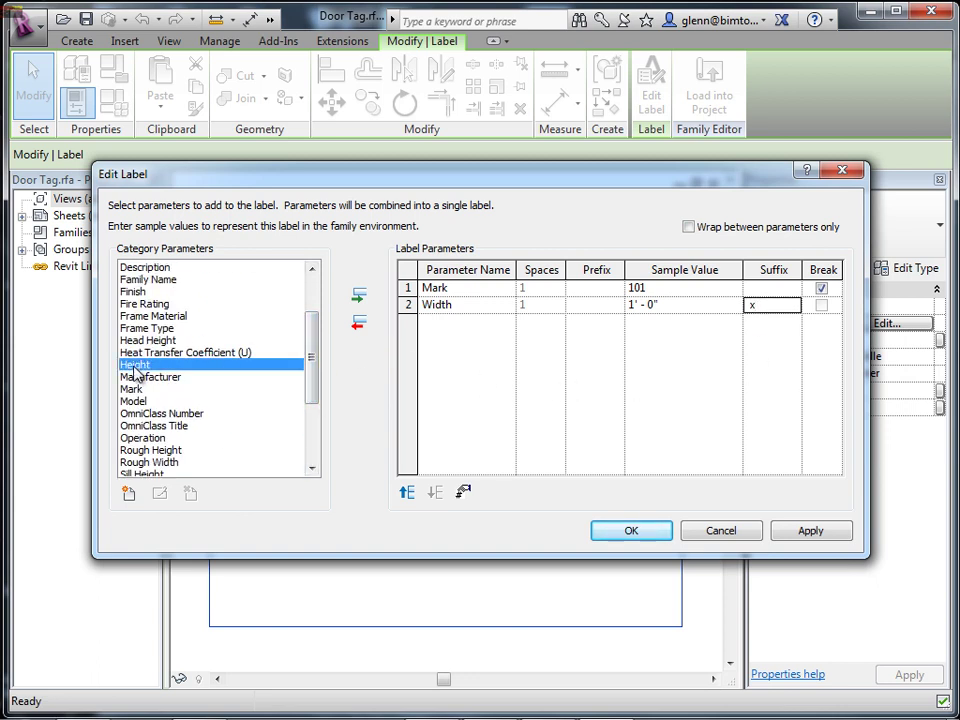
{"action": "left_click", "coordinate": [359, 296]}
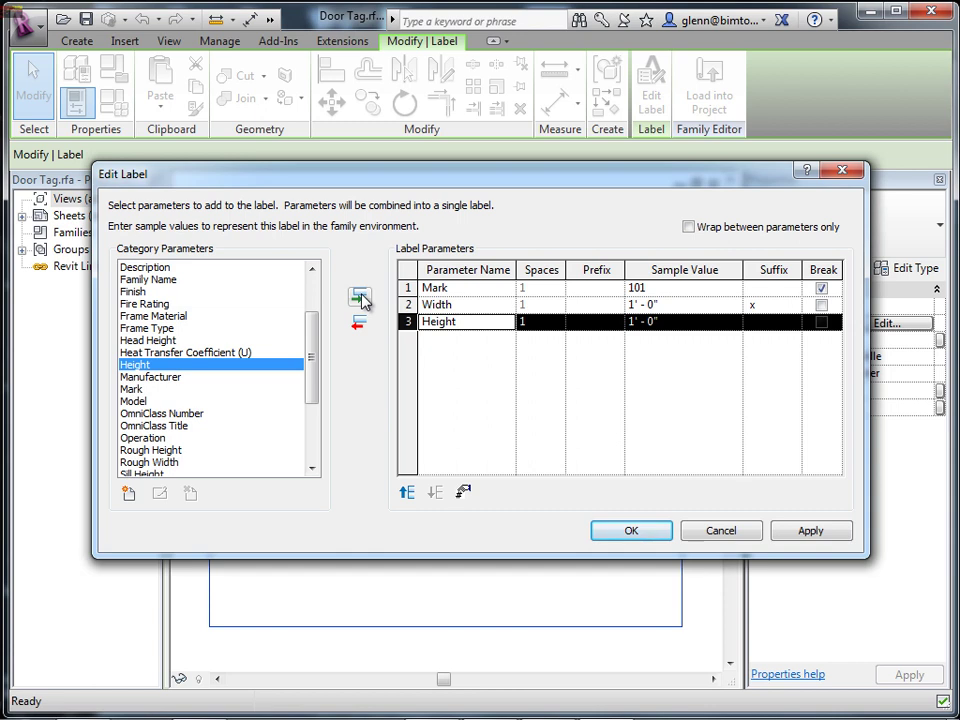
{"action": "left_click", "coordinate": [606, 532]}
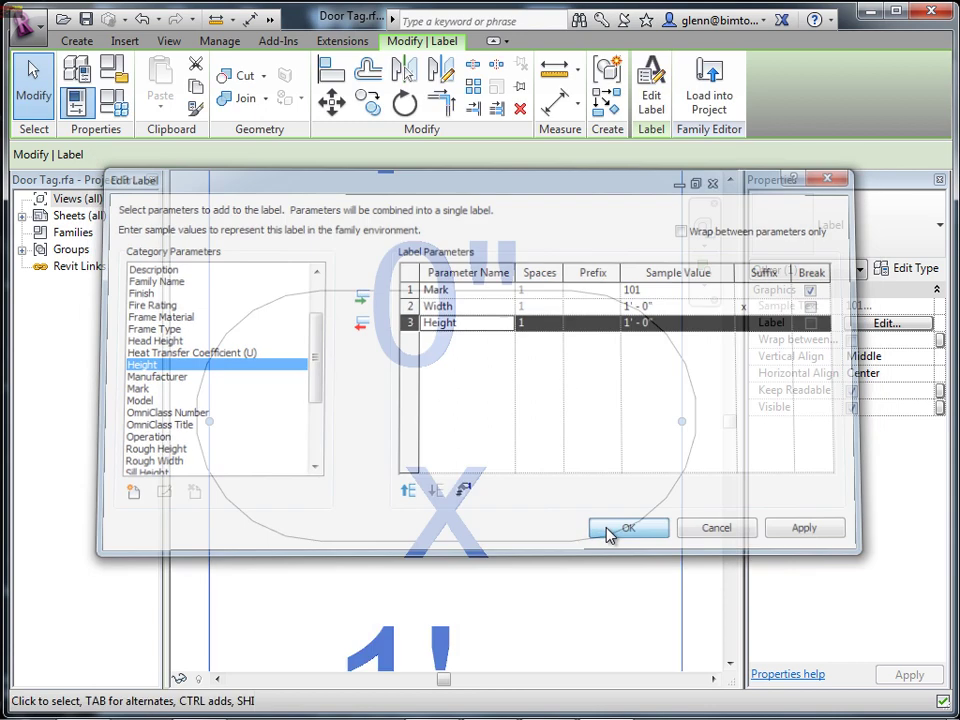
Widen the label's text box so the width and height sample values fit on a single line.
{"action": "scroll", "coordinate": [610, 555], "scroll_direction": "down", "scroll_amount": 4}
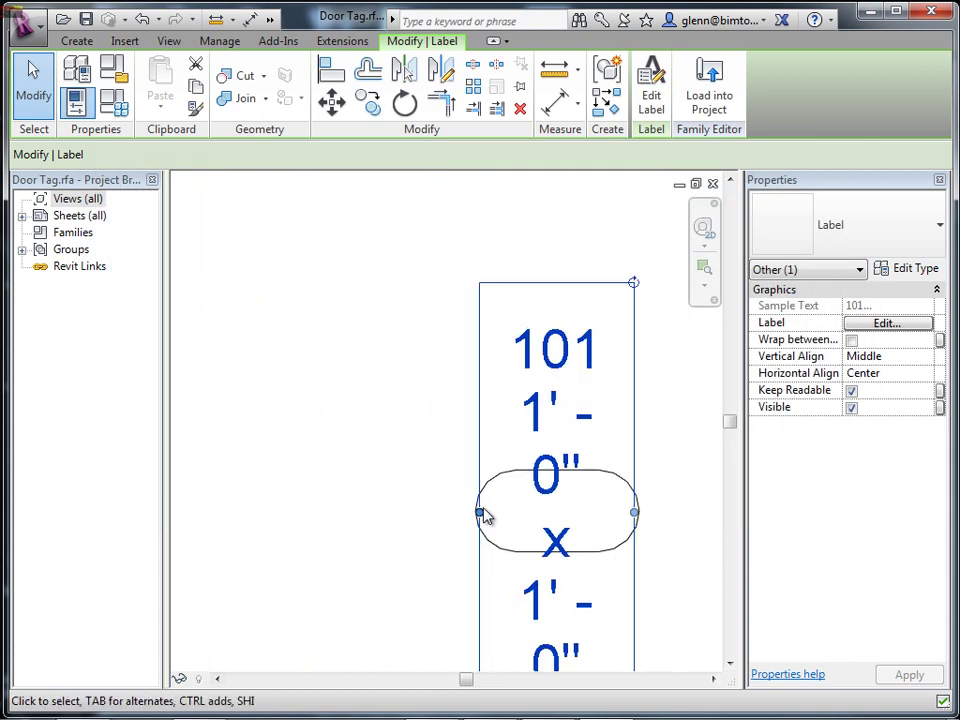
{"action": "left_click_drag", "start_coordinate": [478, 521], "coordinate": [345, 504]}
{"action": "left_click", "coordinate": [321, 572]}
{"action": "scroll", "coordinate": [328, 572], "scroll_direction": "down", "scroll_amount": 2}
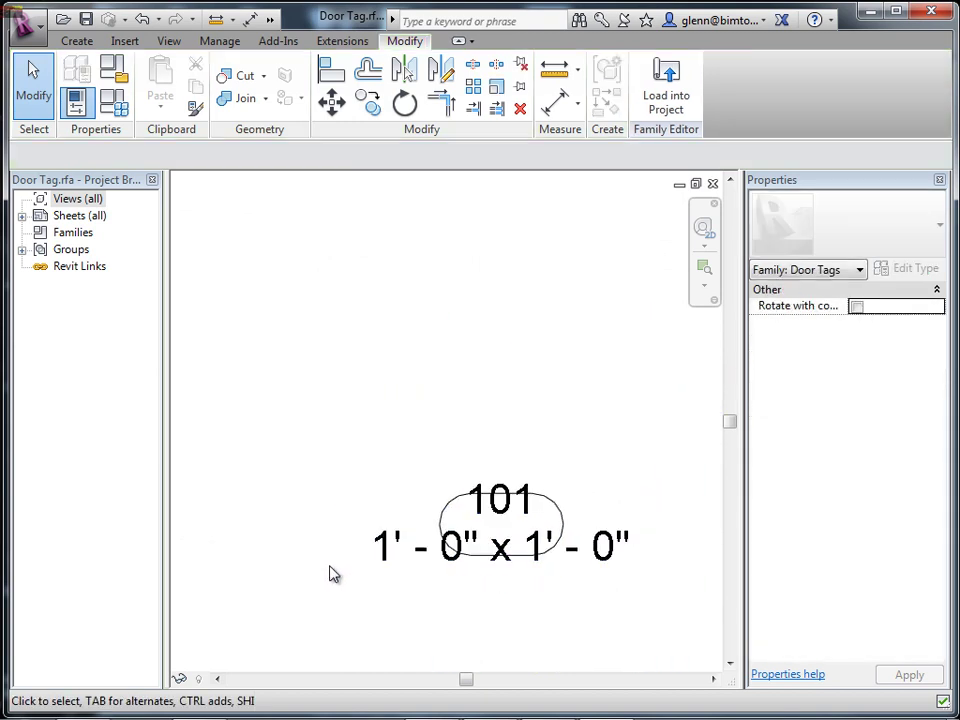
Load the edited door tag into the project, overwriting the existing version and its parameter values.
{"action": "left_click", "coordinate": [662, 100]}
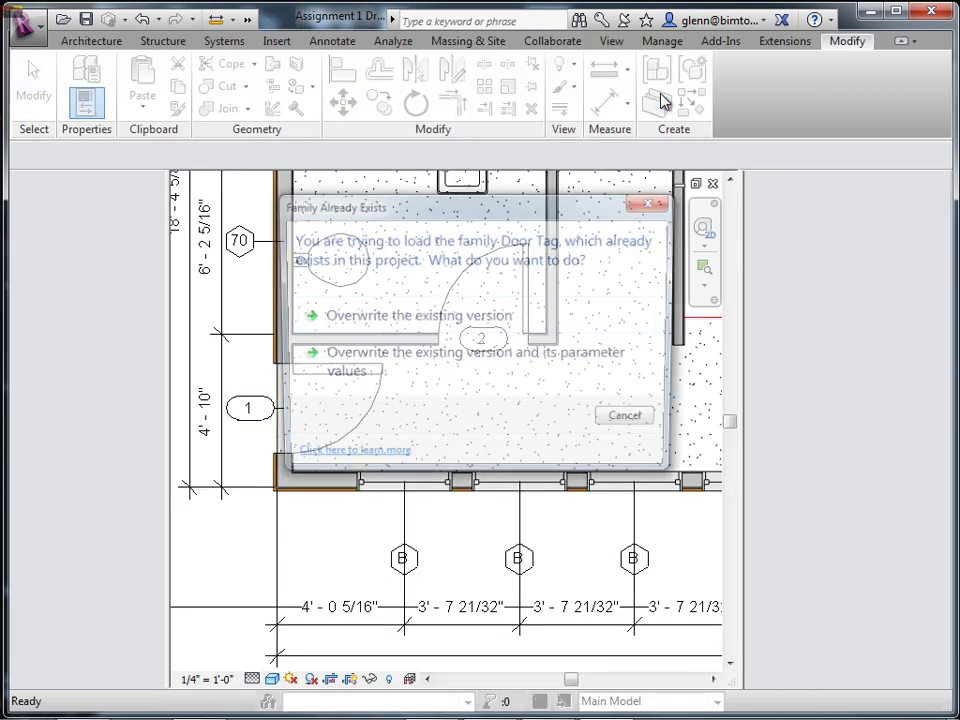
{"action": "left_click", "coordinate": [446, 369]}
{"action": "middle_click_drag", "start_coordinate": [235, 538], "coordinate": [250, 617]}
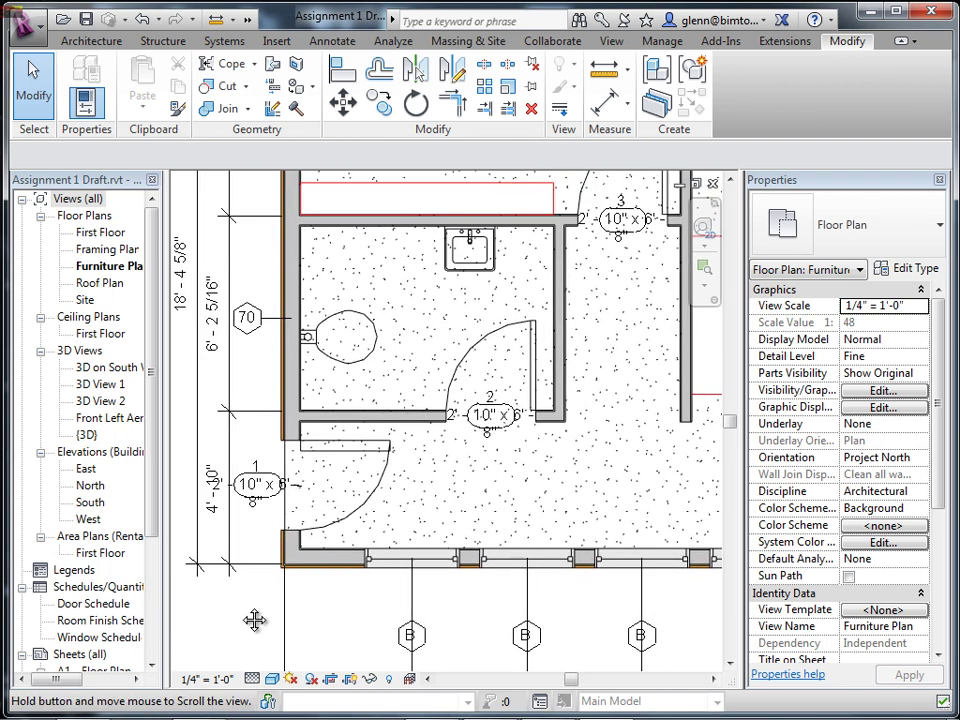
Select the bathroom door's tag, examine its text layout and reopen the Door Tag family for editing.
{"action": "left_click", "coordinate": [505, 435]}
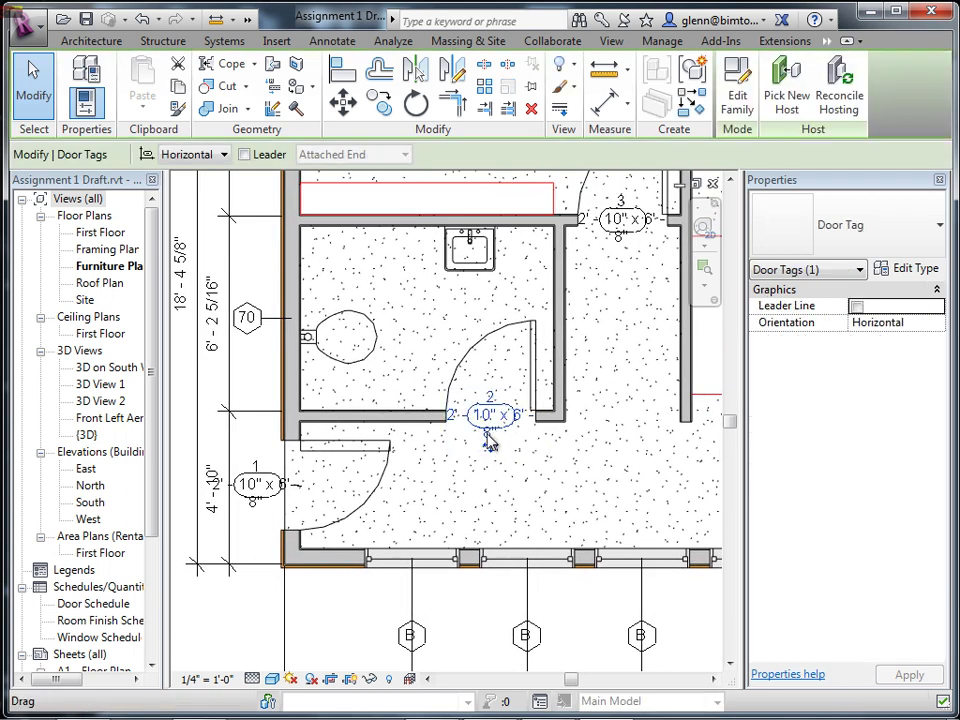
{"action": "scroll", "coordinate": [491, 428], "scroll_direction": "up", "scroll_amount": 3}
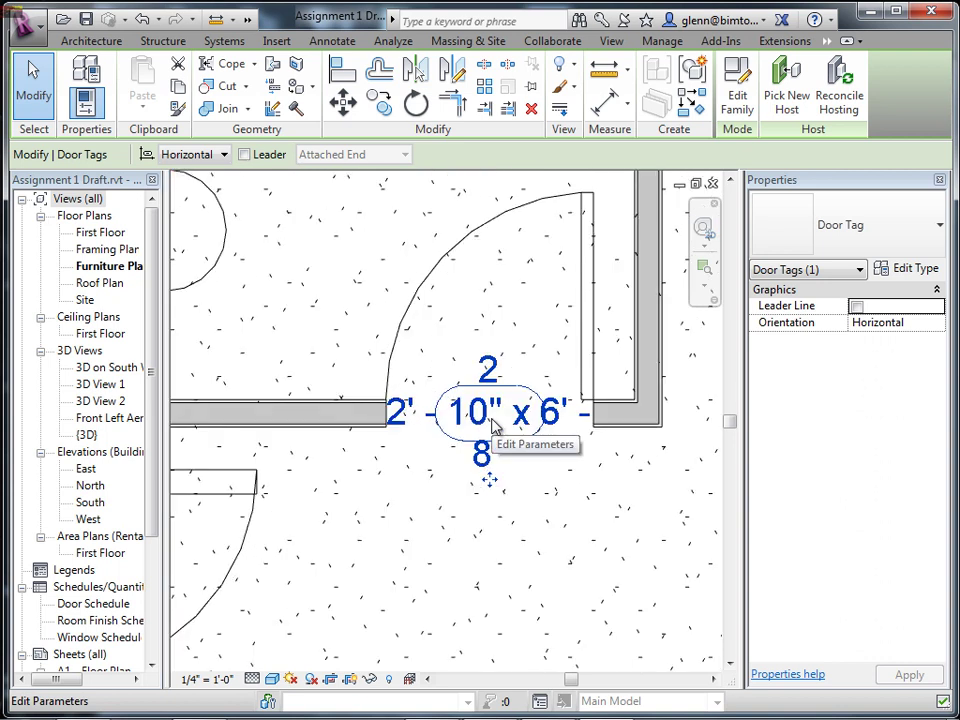
{"action": "scroll", "coordinate": [491, 428], "scroll_direction": "down", "scroll_amount": 3}
{"action": "scroll", "coordinate": [491, 428], "scroll_direction": "down", "scroll_amount": 2}
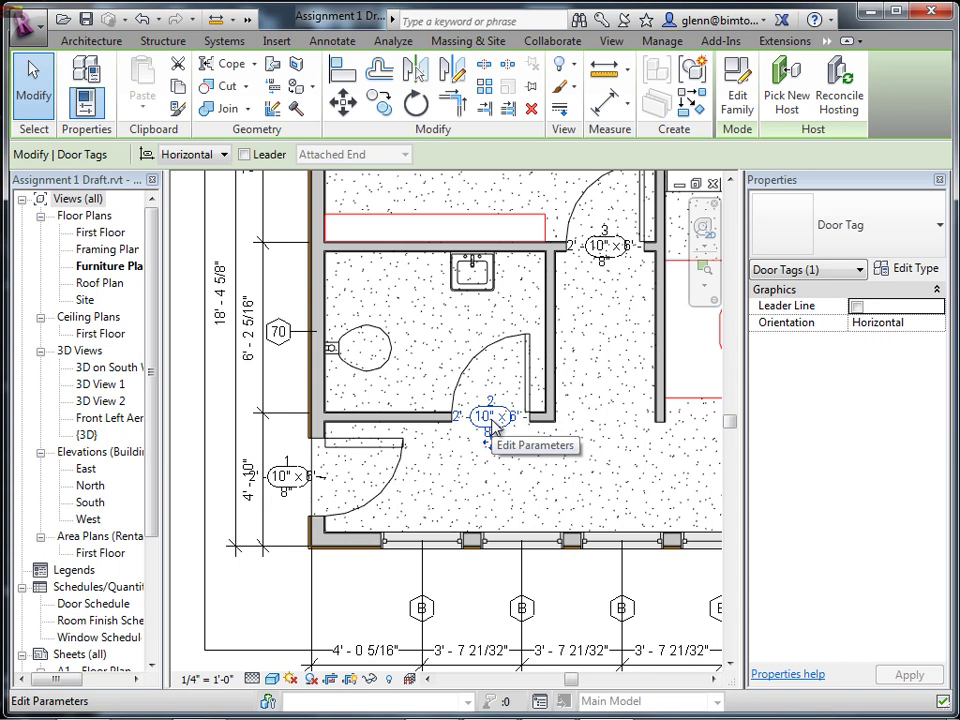
{"action": "left_click", "coordinate": [729, 110]}
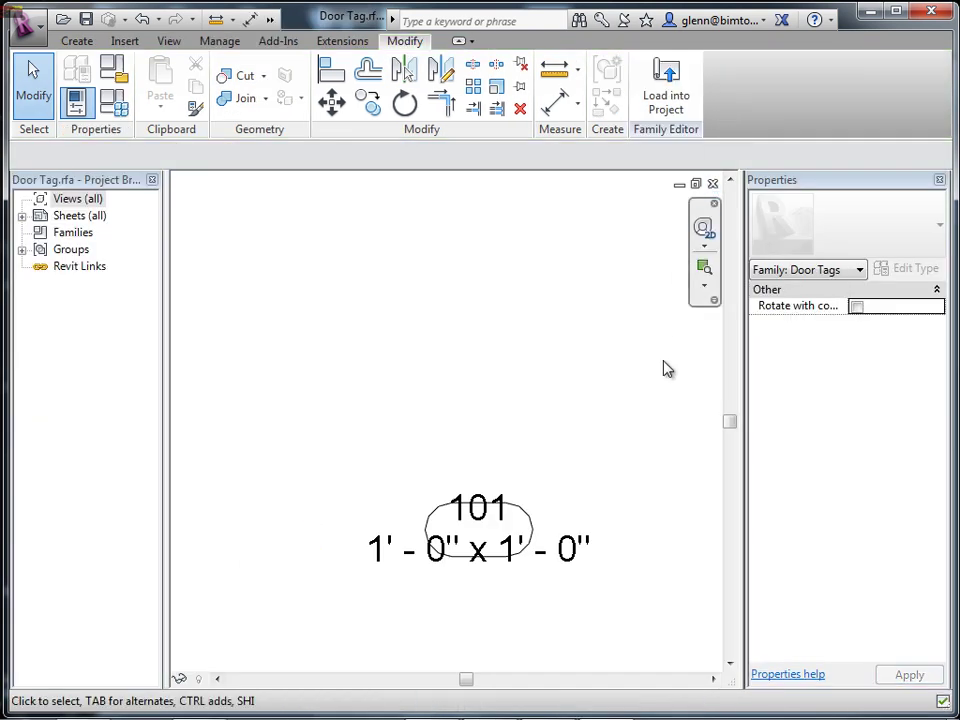
Remove the Height parameter and the Width suffix x from the door tag's label.
{"action": "left_click", "coordinate": [552, 563]}
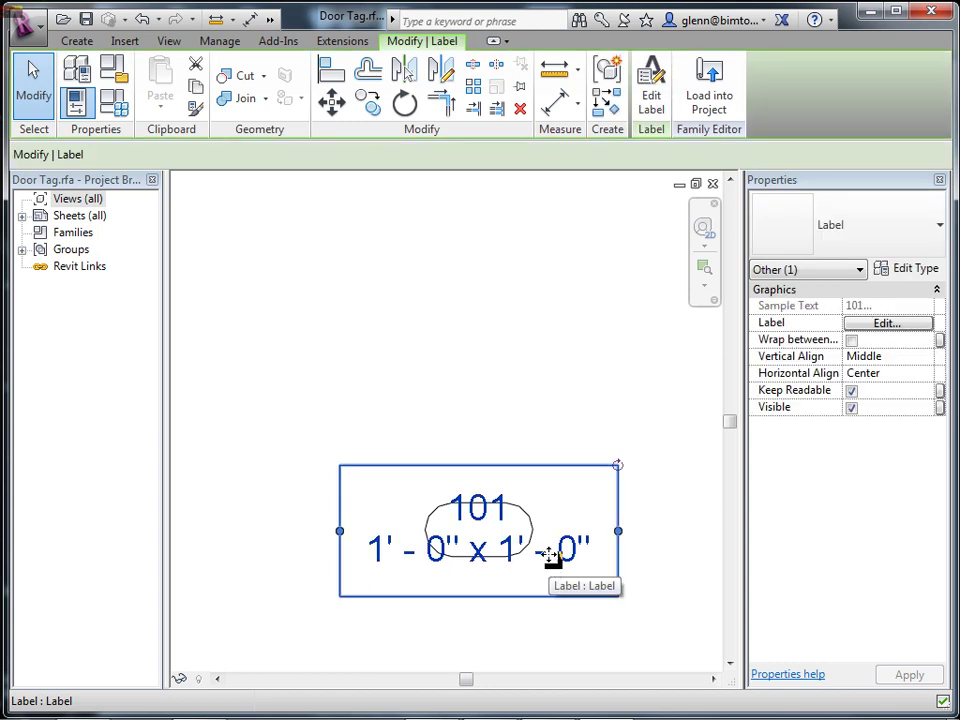
{"action": "left_click", "coordinate": [645, 110]}
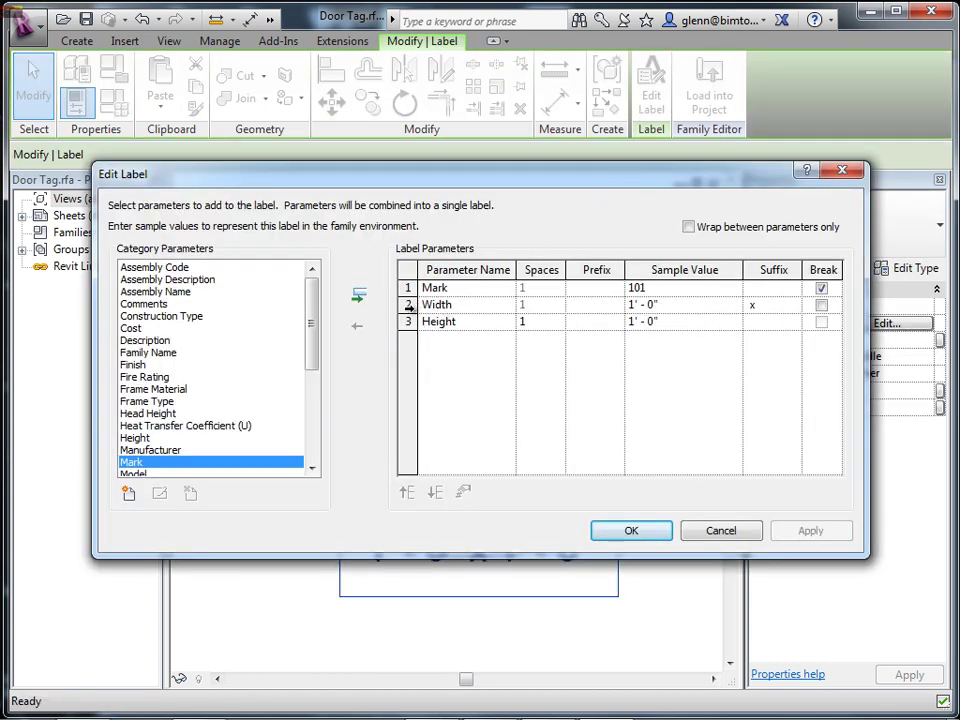
{"action": "left_click", "coordinate": [409, 321]}
{"action": "left_click", "coordinate": [358, 323]}
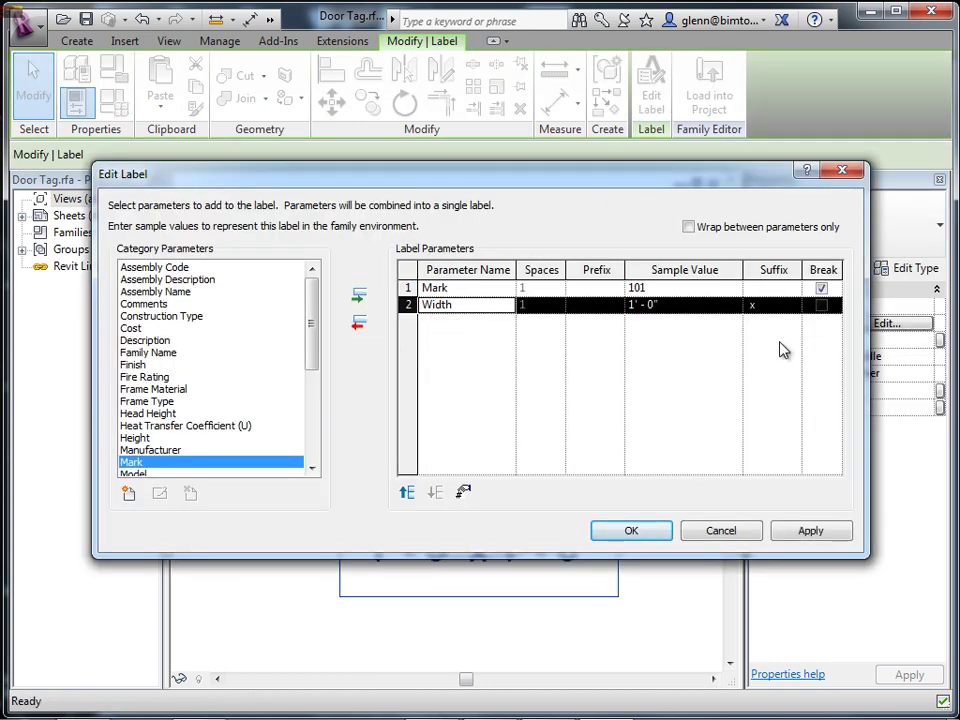
{"action": "left_click", "coordinate": [766, 306]}
{"action": "double_click", "coordinate": [753, 305]}
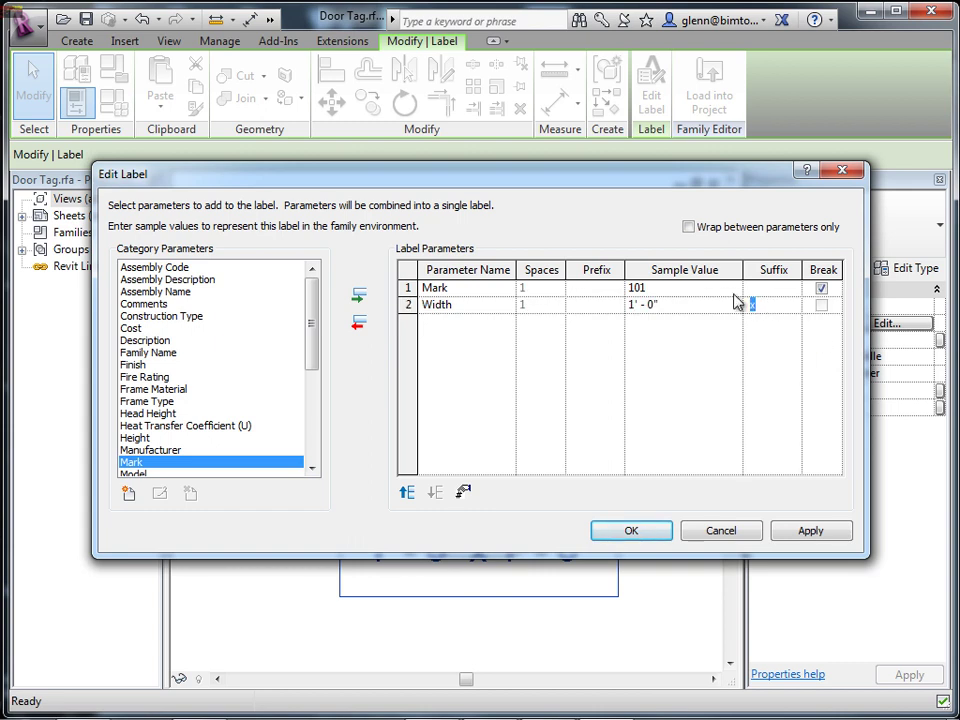
{"action": "left_click", "coordinate": [662, 533]}
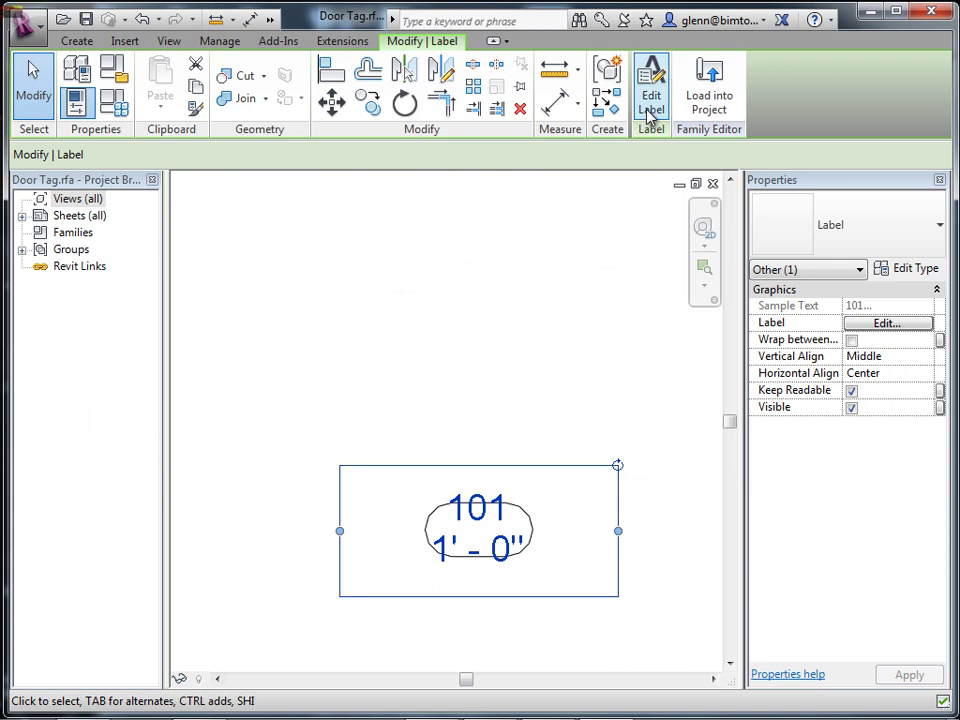
Load the edited Door Tag into the project, overwriting the existing version and its parameter values, and check the door tags in the plan.
{"action": "left_click", "coordinate": [700, 98]}
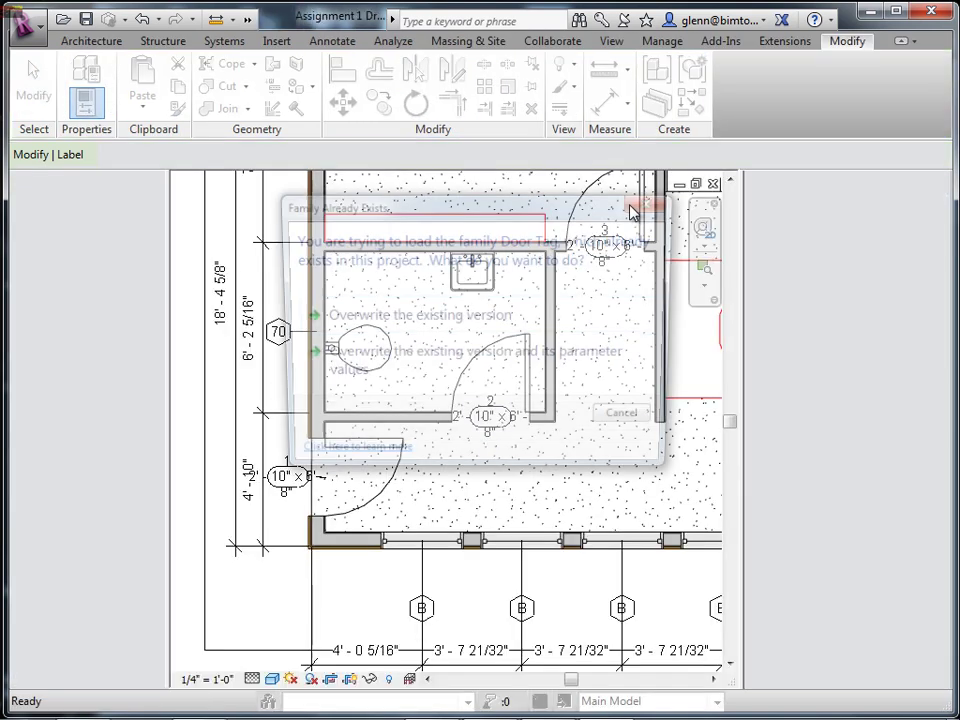
{"action": "left_click", "coordinate": [420, 362]}
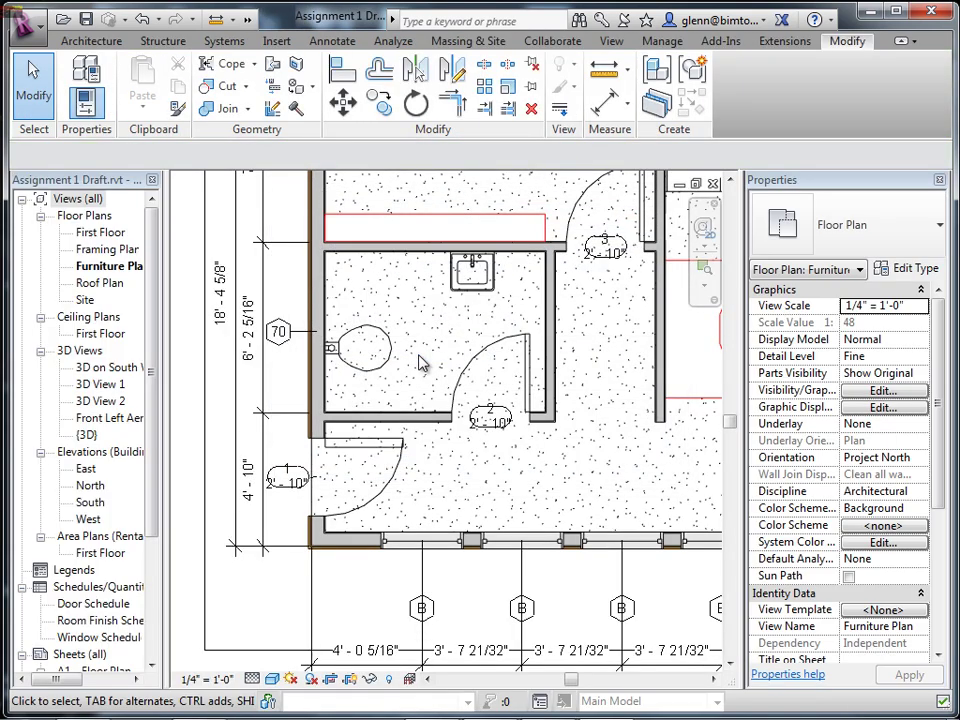
{"action": "scroll", "coordinate": [478, 440], "scroll_direction": "up", "scroll_amount": 3}
{"action": "scroll", "coordinate": [478, 440], "scroll_direction": "down", "scroll_amount": 3}
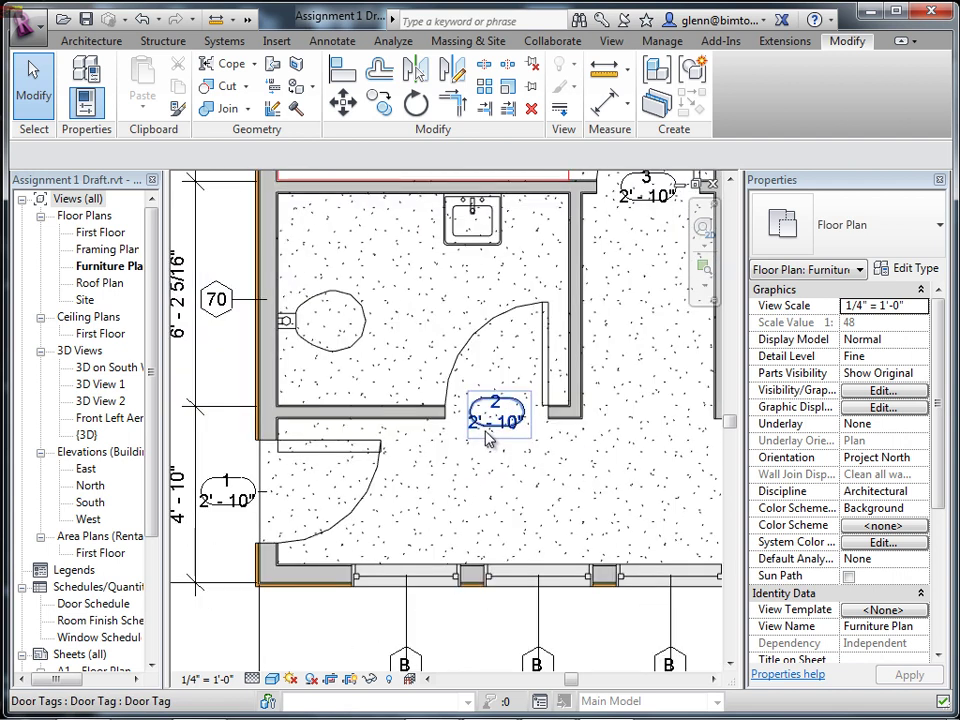
{"action": "middle_click_drag", "start_coordinate": [411, 488], "coordinate": [387, 537]}
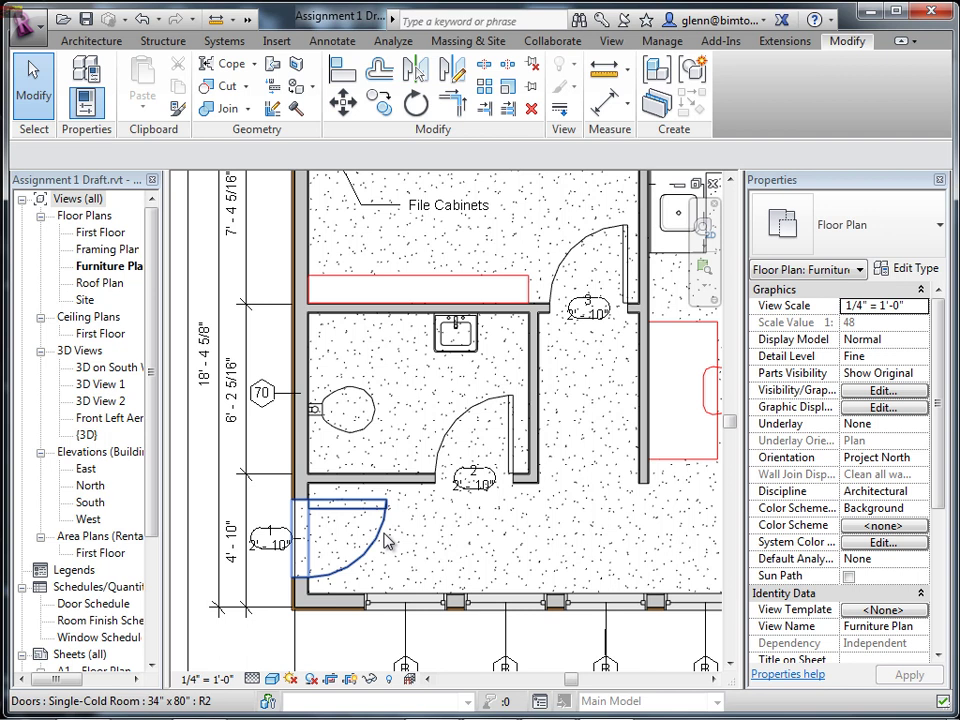
{"action": "scroll", "coordinate": [452, 542], "scroll_direction": "down", "scroll_amount": 5}
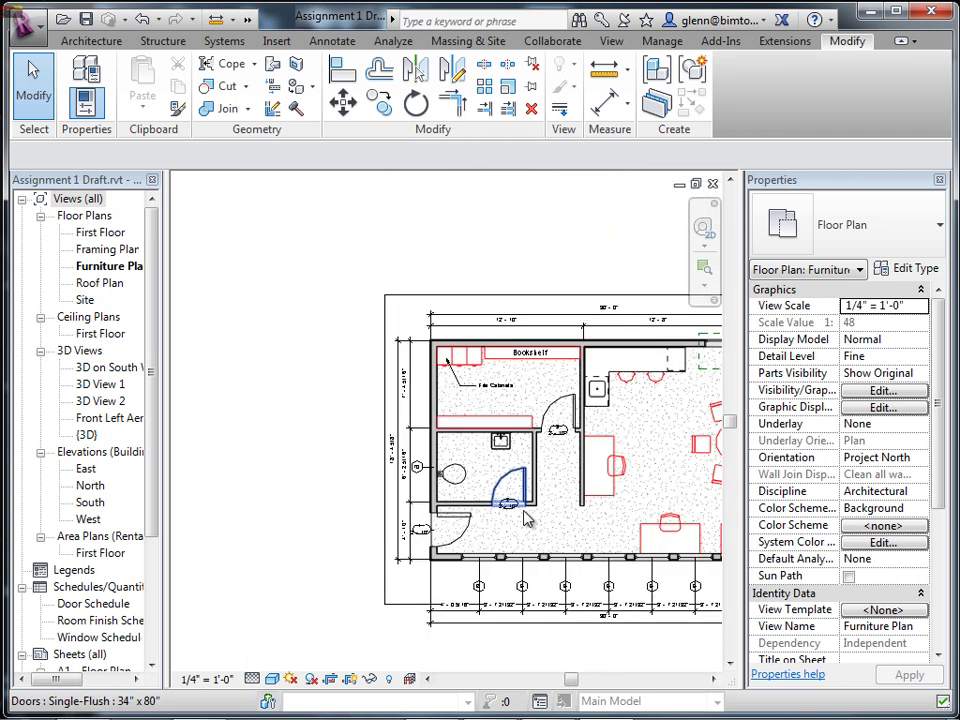
{"action": "middle_click_drag", "start_coordinate": [459, 524], "coordinate": [391, 510]}
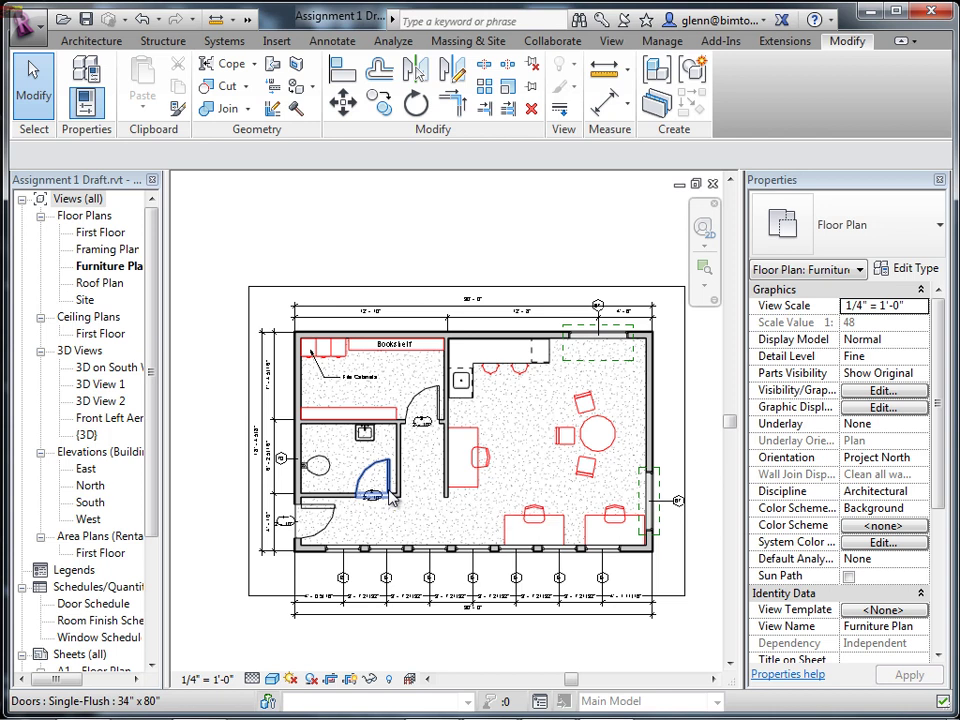
Tag all untagged doors and windows in the Framing Plan with Door Tag and Window Tag, without leaders, and return to the Furniture Plan.
{"action": "double_click", "coordinate": [128, 253]}
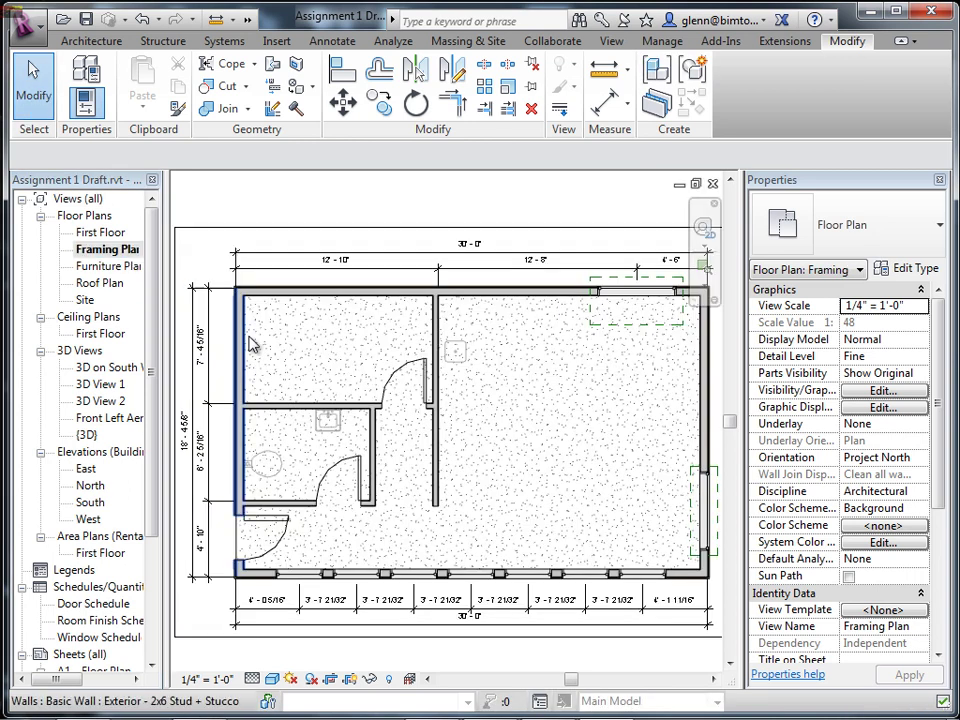
{"action": "scroll", "coordinate": [335, 365], "scroll_direction": "down", "scroll_amount": 1}
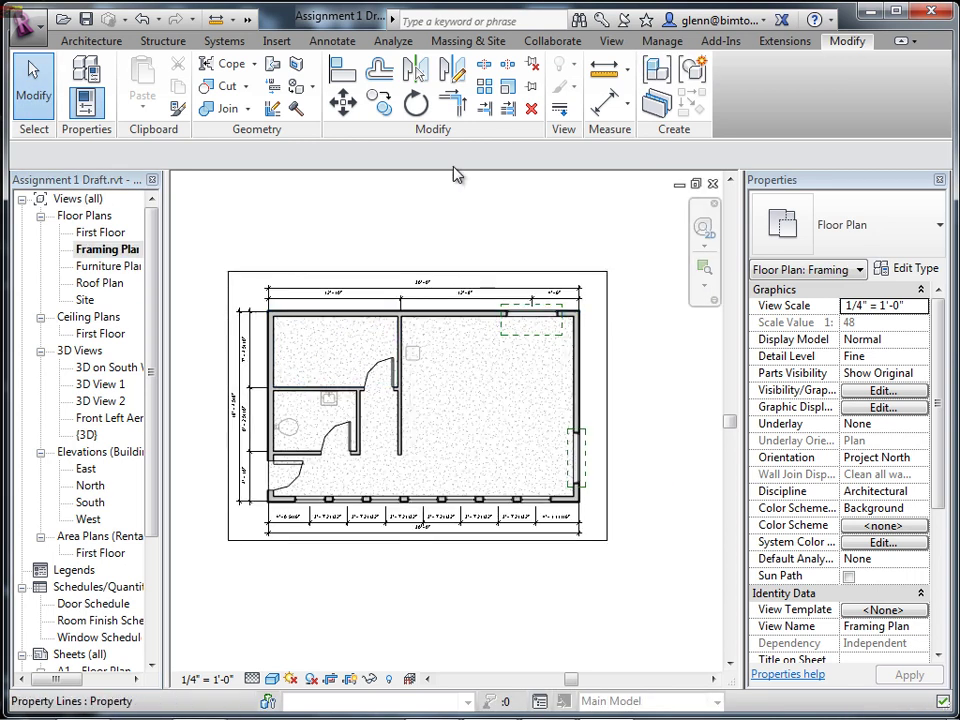
{"action": "left_click", "coordinate": [345, 44]}
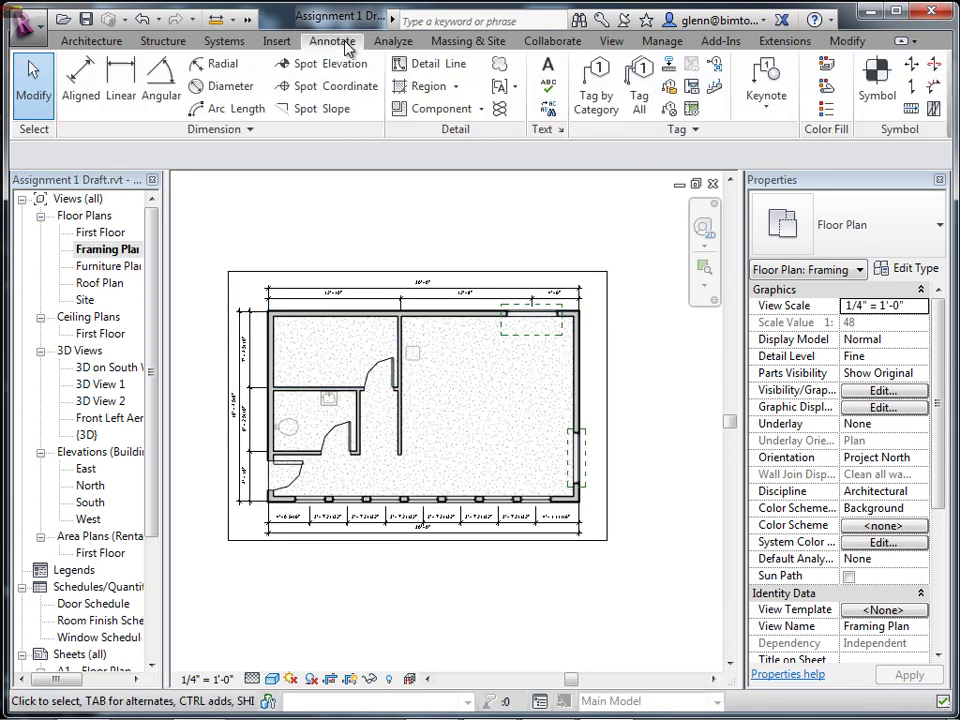
{"action": "left_click", "coordinate": [639, 90]}
{"action": "left_click_drag", "start_coordinate": [653, 349], "coordinate": [656, 424]}
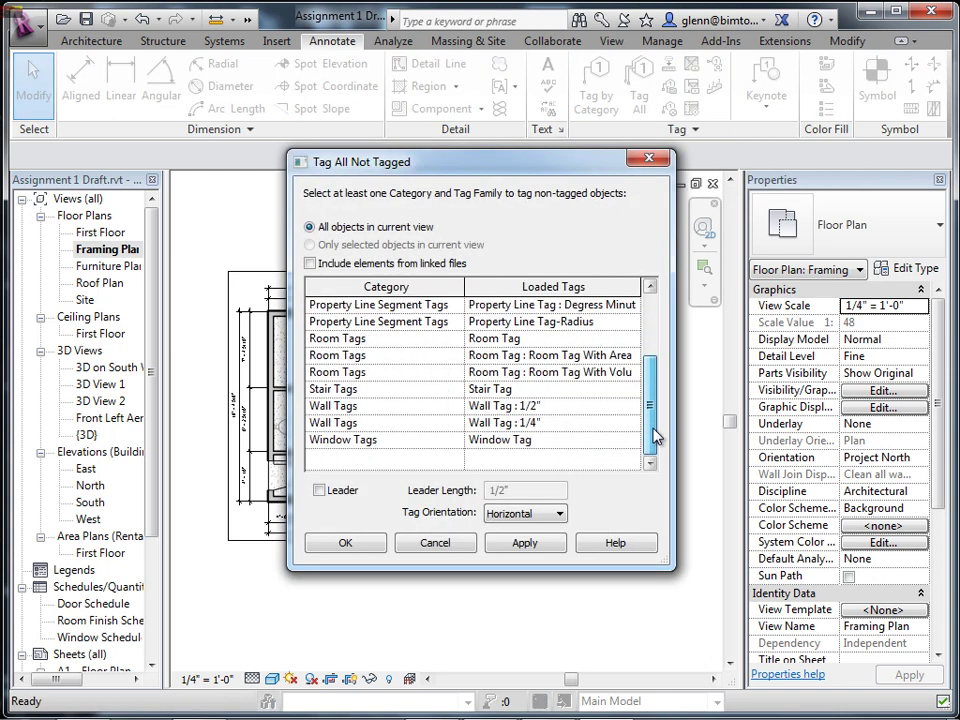
{"action": "left_click", "coordinate": [543, 441]}
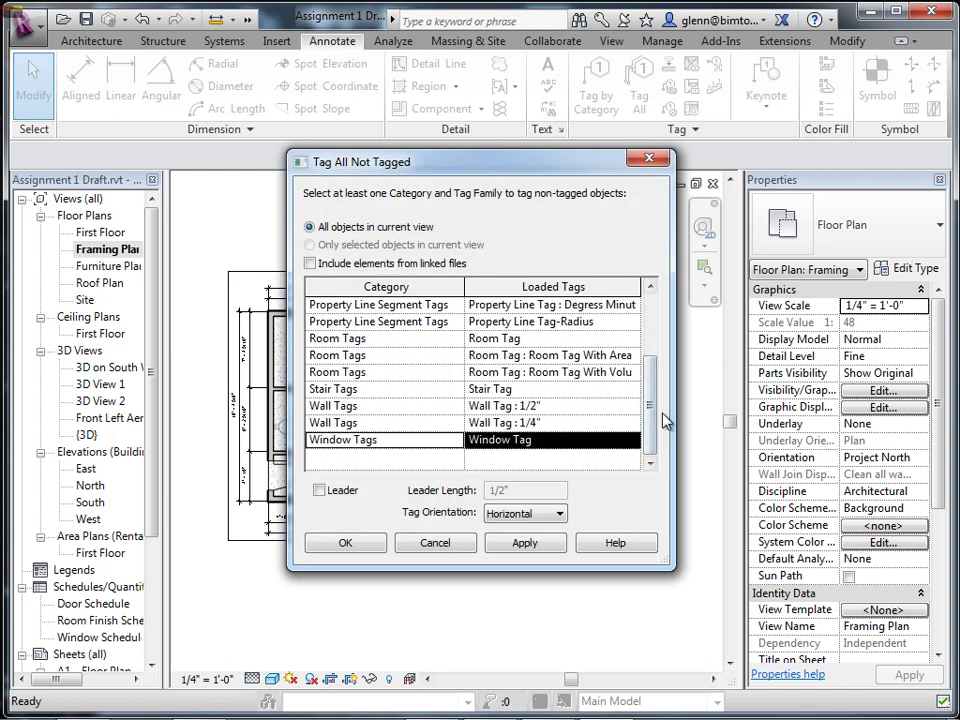
{"action": "left_click_drag", "start_coordinate": [650, 410], "coordinate": [650, 313]}
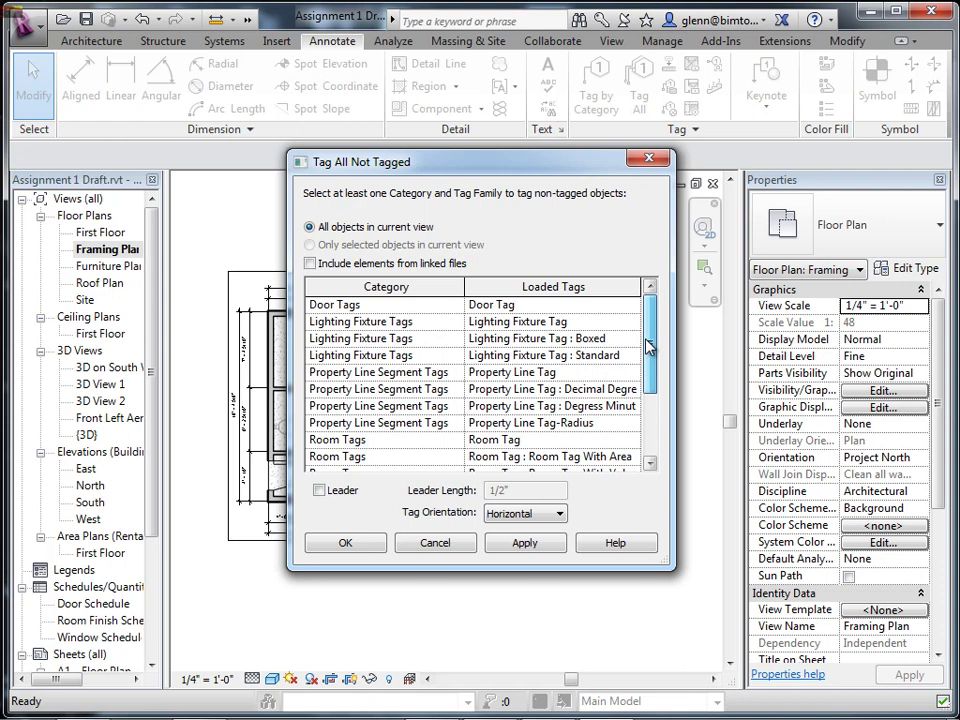
{"action": "left_click", "coordinate": [357, 308]}
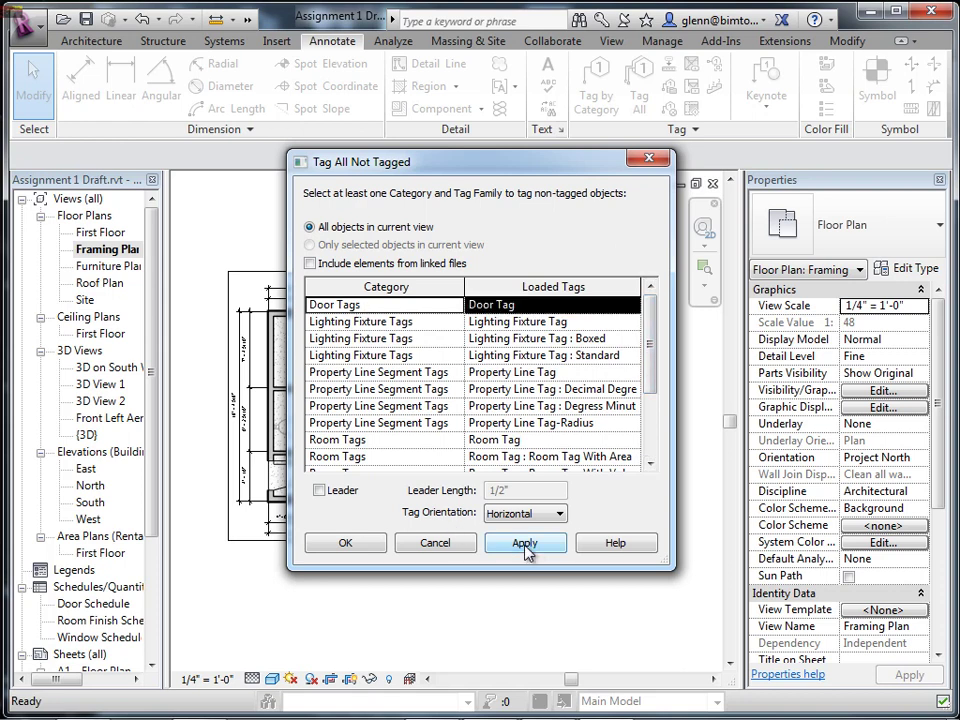
{"action": "left_click", "coordinate": [364, 540]}
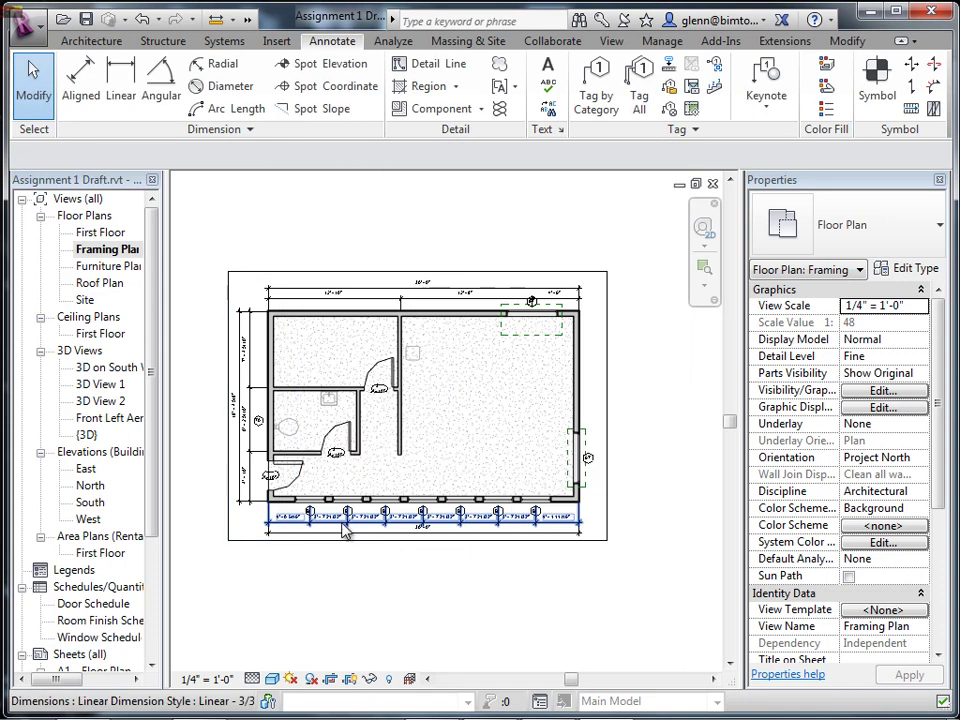
{"action": "scroll", "coordinate": [335, 535], "scroll_direction": "up", "scroll_amount": 5}
{"action": "scroll", "coordinate": [333, 480], "scroll_direction": "down", "scroll_amount": 5}
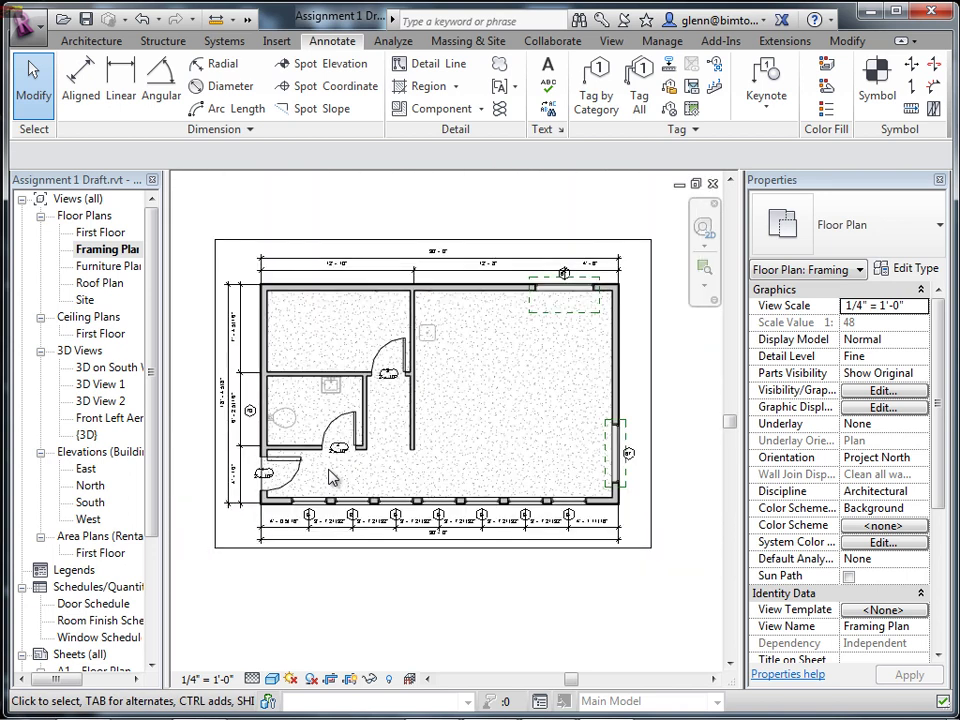
{"action": "double_click", "coordinate": [110, 266]}
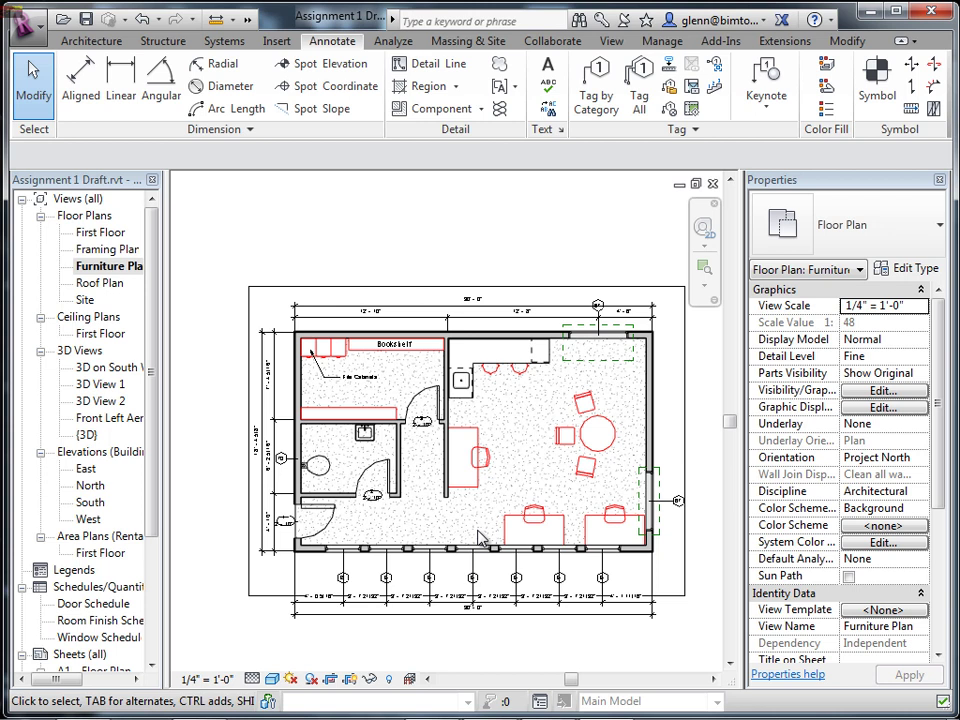
Select the plan's elements, filter the selection down to Door Tags and Window Tags, and clear the selection.
{"action": "left_click_drag", "start_coordinate": [226, 243], "coordinate": [707, 604]}
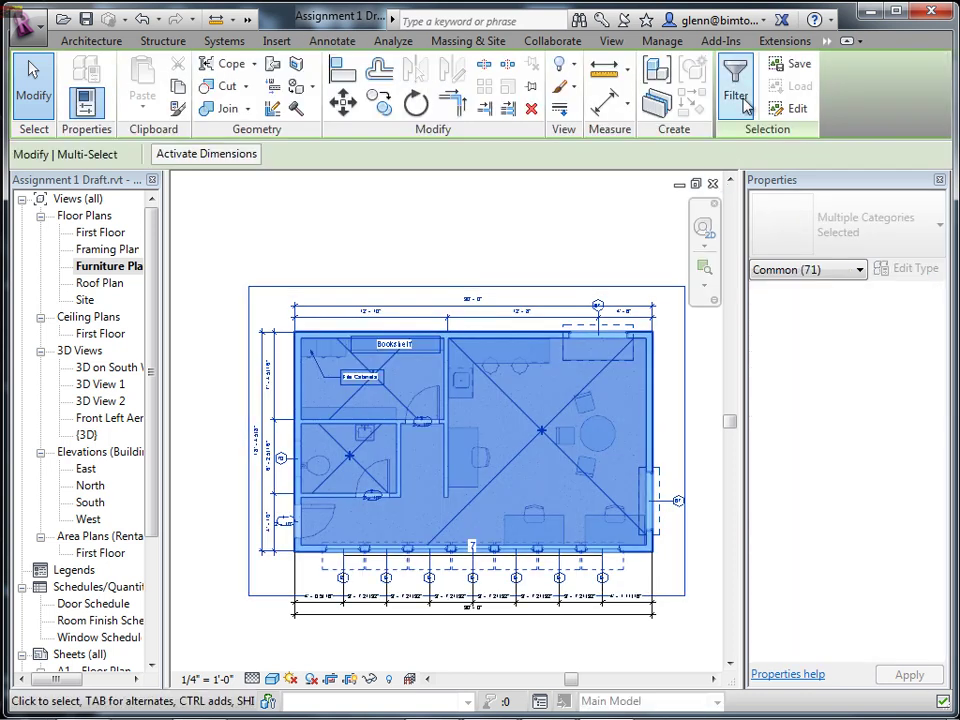
{"action": "left_click", "coordinate": [740, 100]}
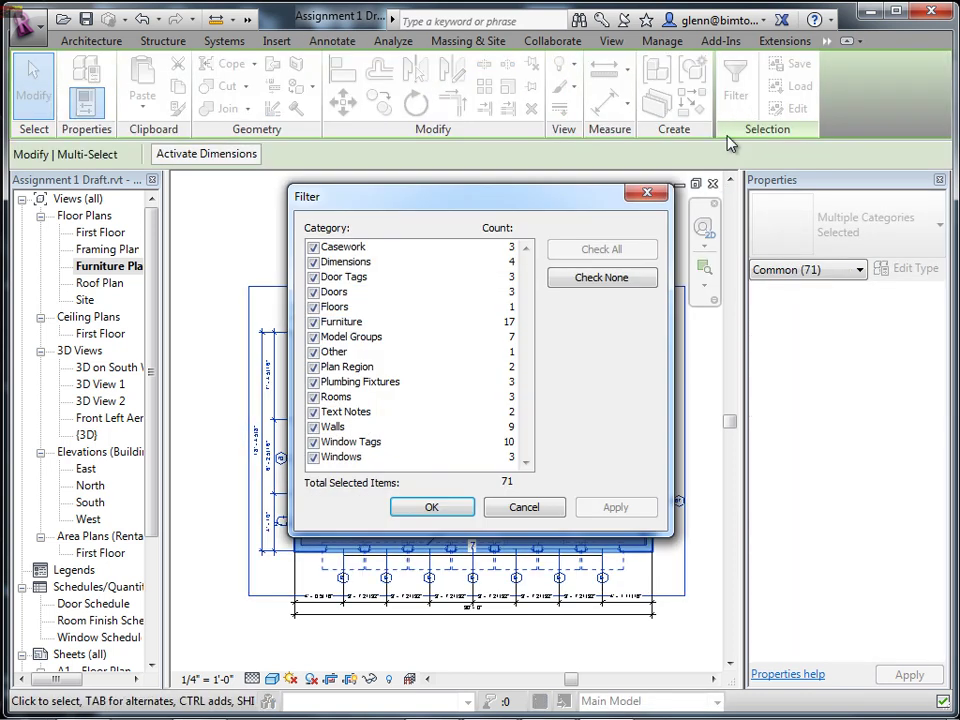
{"action": "left_click", "coordinate": [576, 290]}
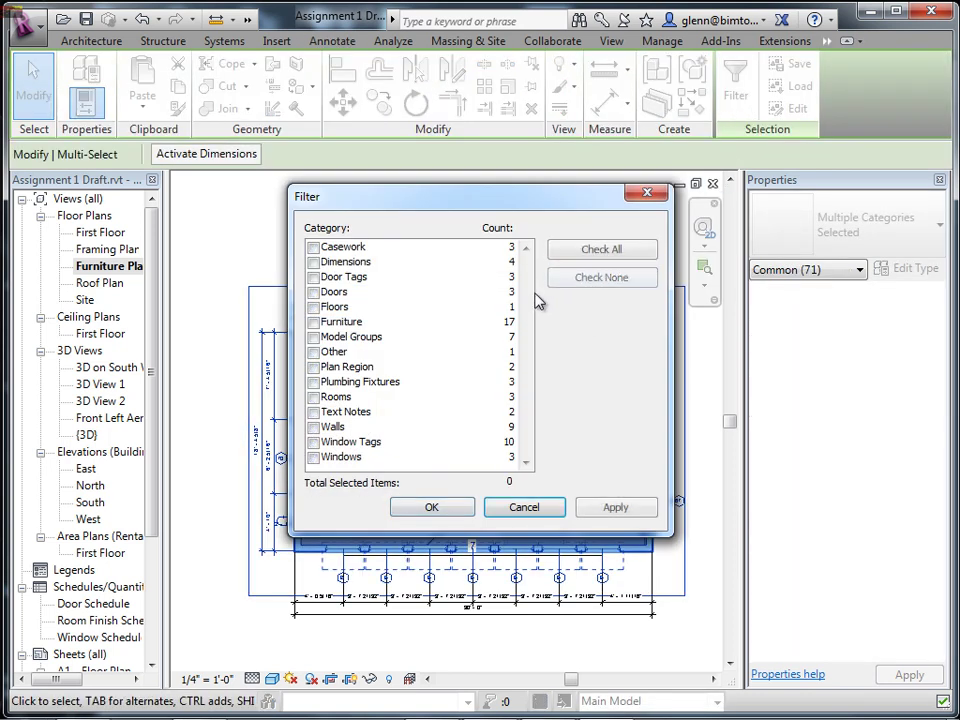
{"action": "left_click", "coordinate": [316, 442]}
{"action": "left_click", "coordinate": [326, 277]}
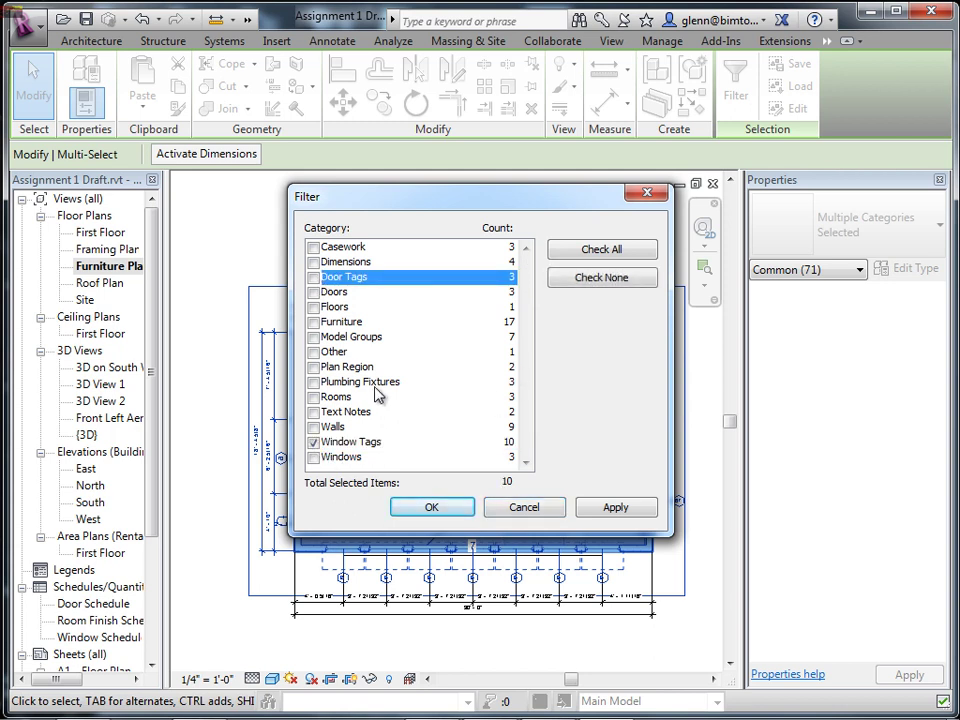
{"action": "left_click", "coordinate": [314, 277]}
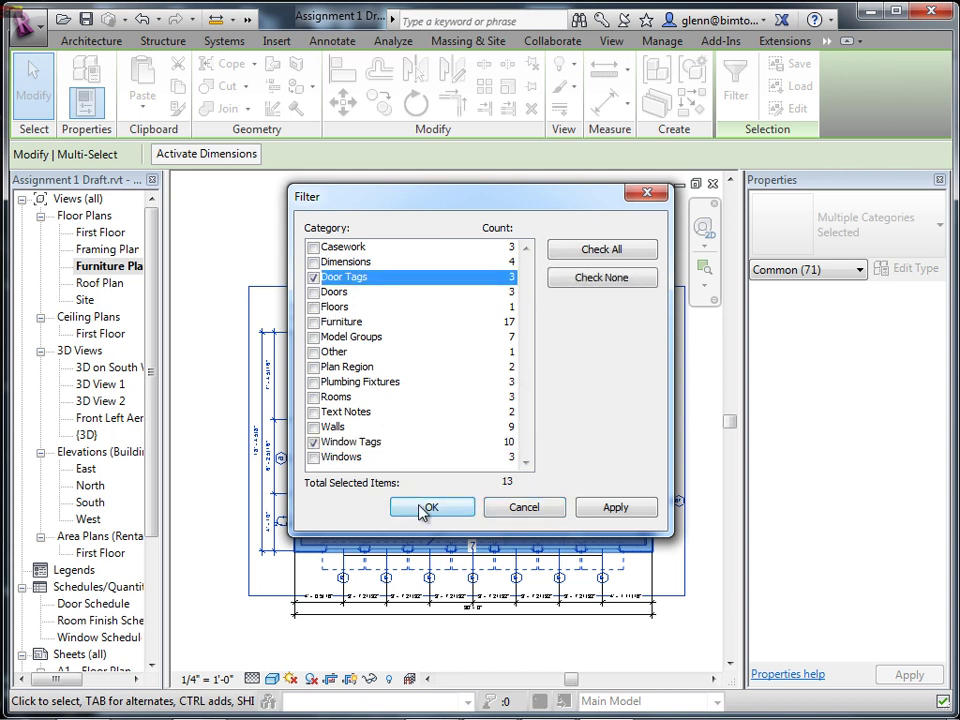
{"action": "left_click", "coordinate": [604, 508]}
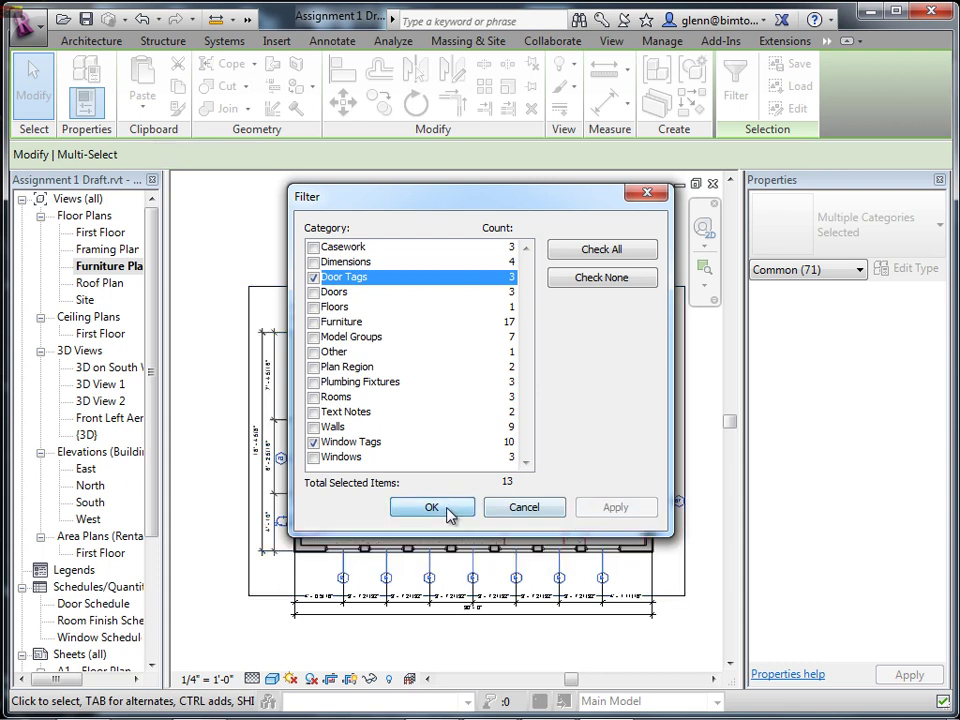
{"action": "left_click", "coordinate": [447, 512]}
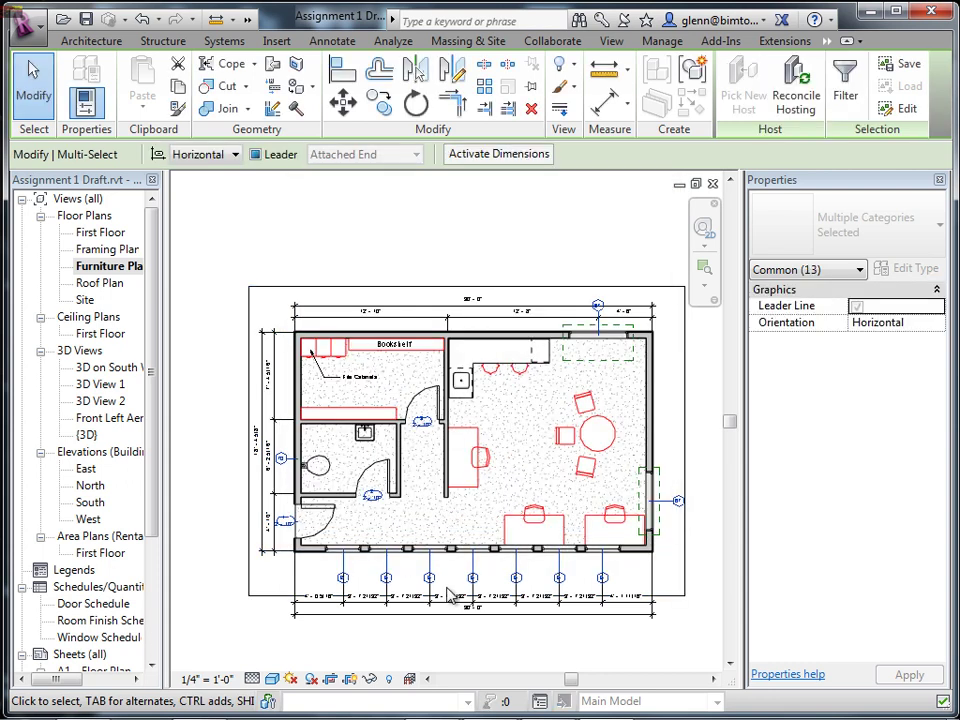
{"action": "left_click", "coordinate": [386, 257]}
Select the entire plan including all dimensions, filter it to only the window and door tags, and deselect them.
{"action": "left_click_drag", "start_coordinate": [226, 252], "coordinate": [708, 661]}
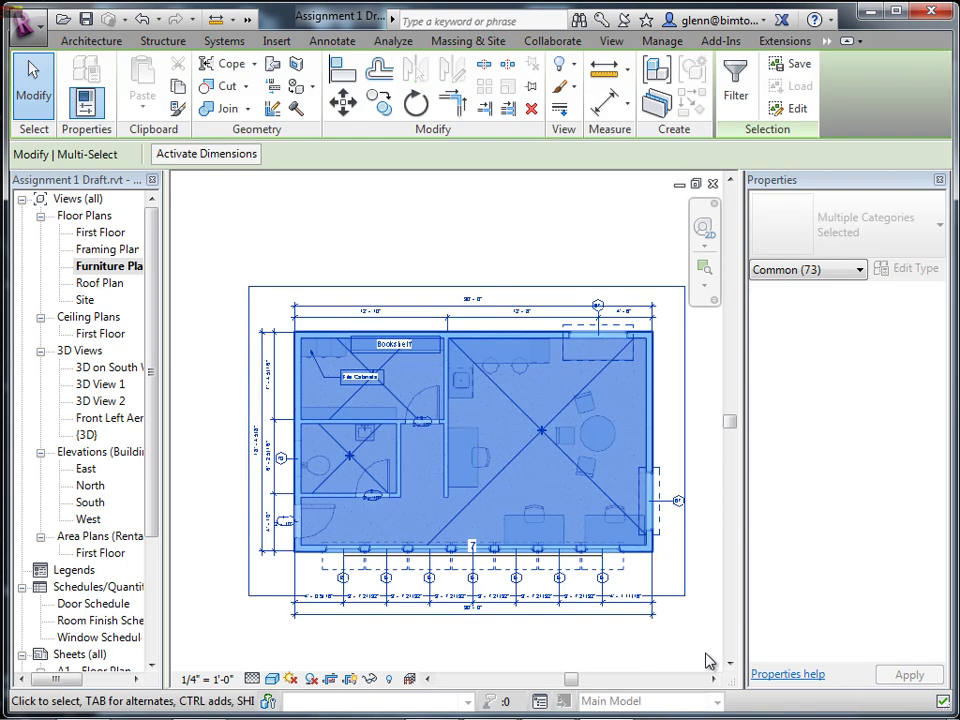
{"action": "left_click", "coordinate": [736, 88]}
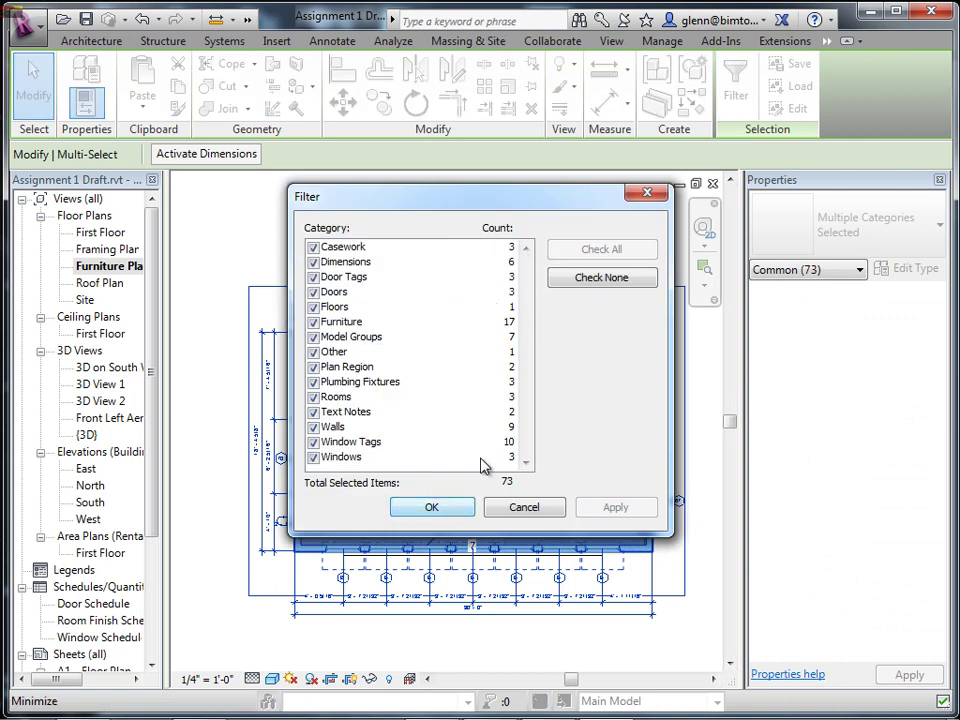
{"action": "left_click", "coordinate": [604, 278]}
{"action": "left_click", "coordinate": [313, 442]}
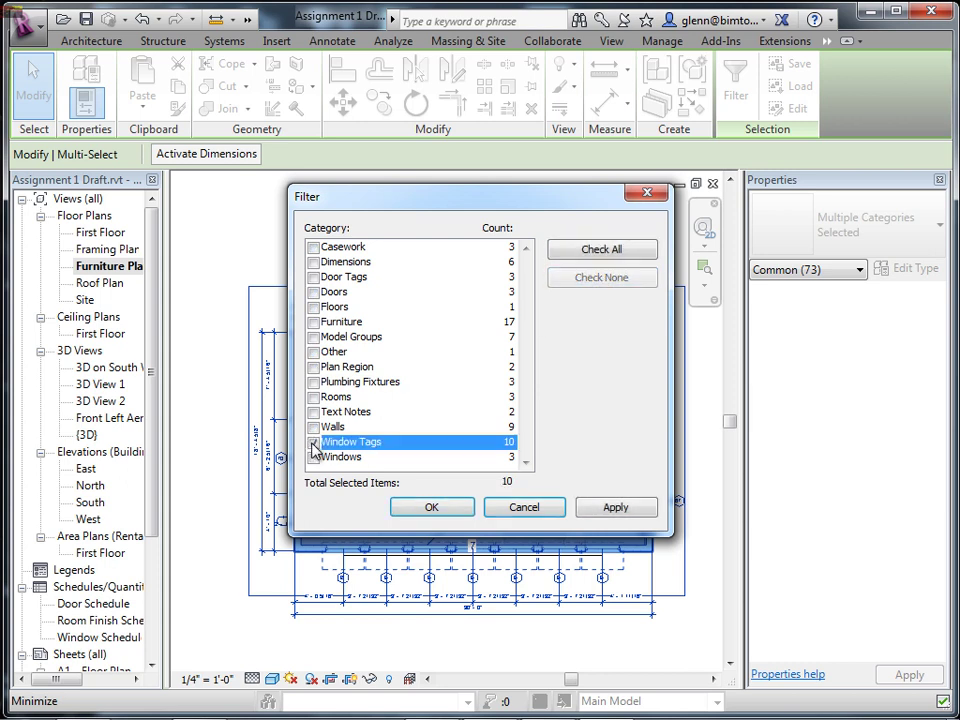
{"action": "left_click", "coordinate": [313, 277]}
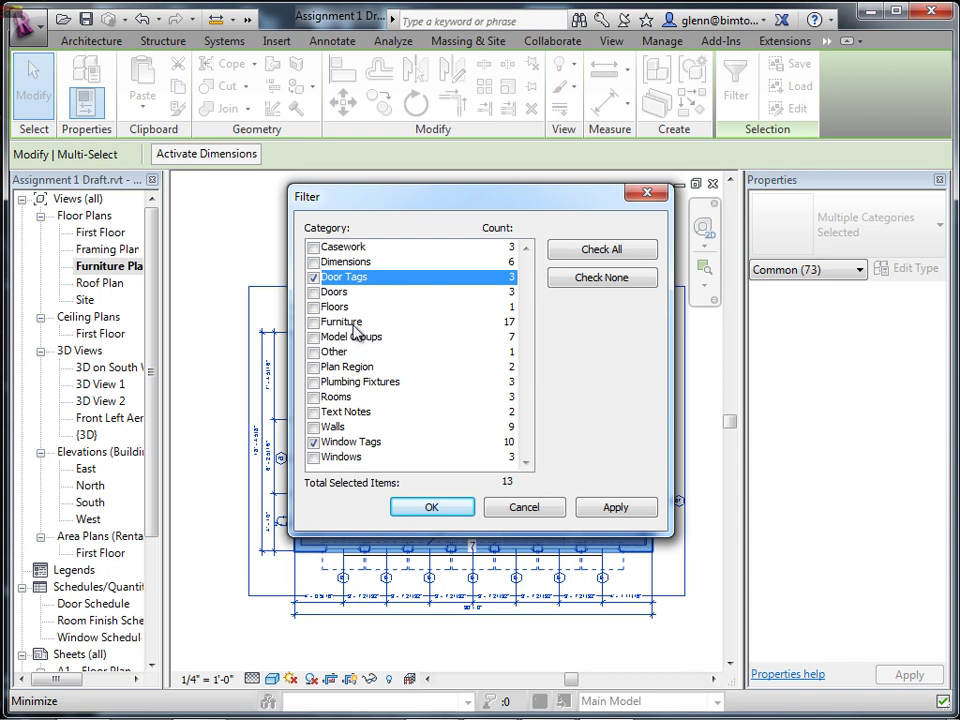
{"action": "left_click", "coordinate": [456, 509]}
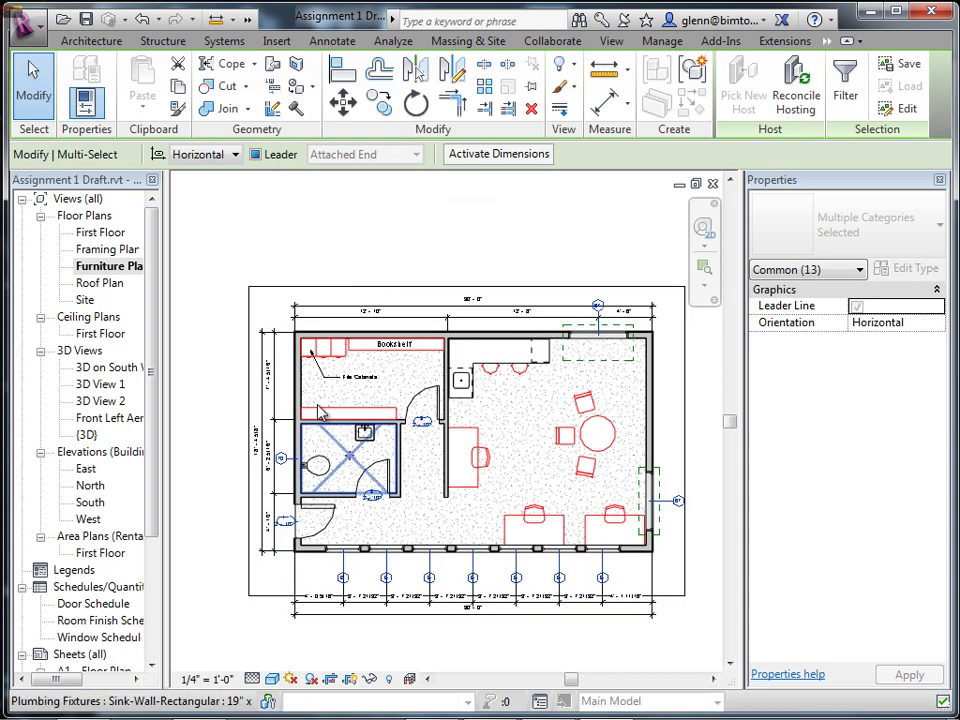
{"action": "left_click", "coordinate": [268, 263]}
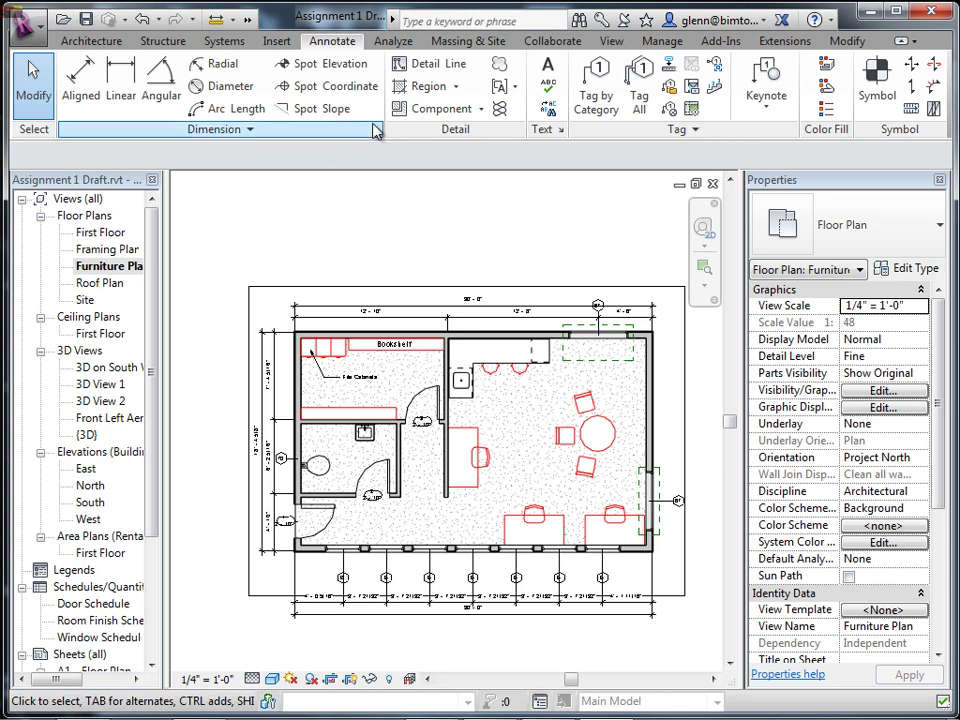
Hide the Window Tags and Door Tags annotation categories in the Furniture Plan's visibility/graphic overrides.
{"action": "left_click", "coordinate": [600, 46]}
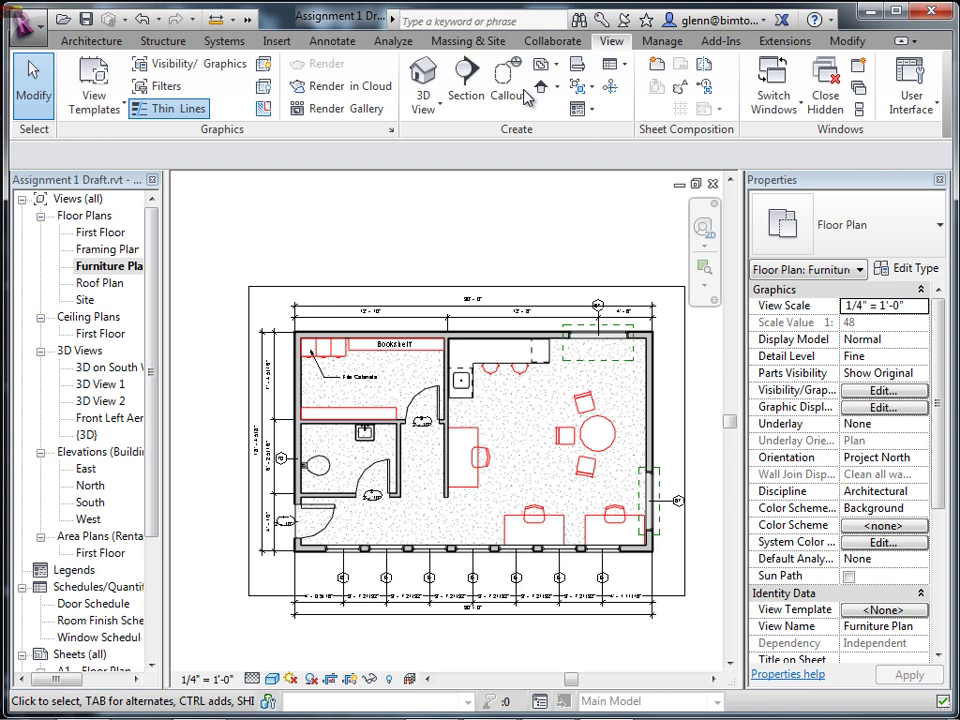
{"action": "left_click", "coordinate": [227, 65]}
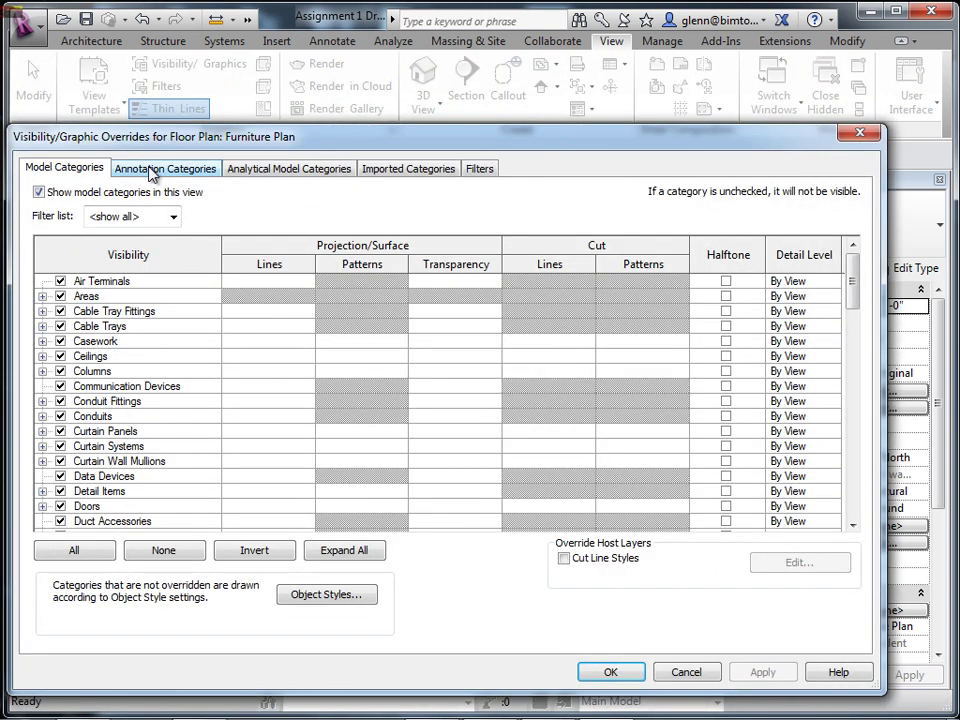
{"action": "left_click", "coordinate": [152, 172]}
{"action": "mouse_move", "coordinate": [849, 279]}
{"action": "left_mouse_down"}
{"action": "mouse_move", "coordinate": [836, 354]}
{"action": "mouse_move", "coordinate": [840, 505]}
{"action": "left_mouse_up"}
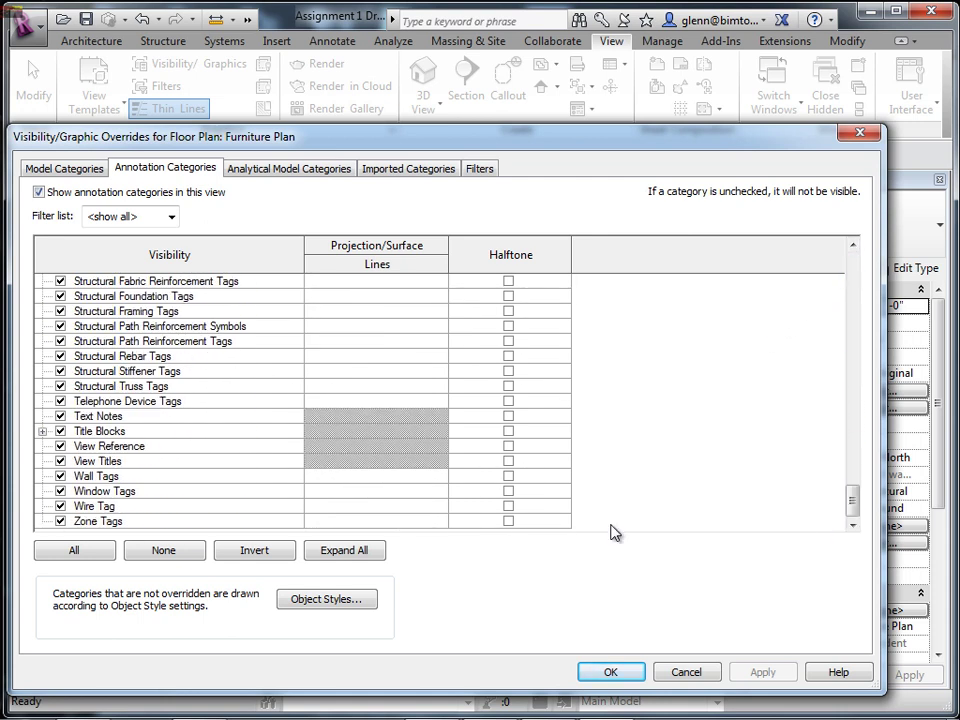
{"action": "left_click", "coordinate": [60, 491]}
{"action": "left_click_drag", "start_coordinate": [849, 505], "coordinate": [851, 325]}
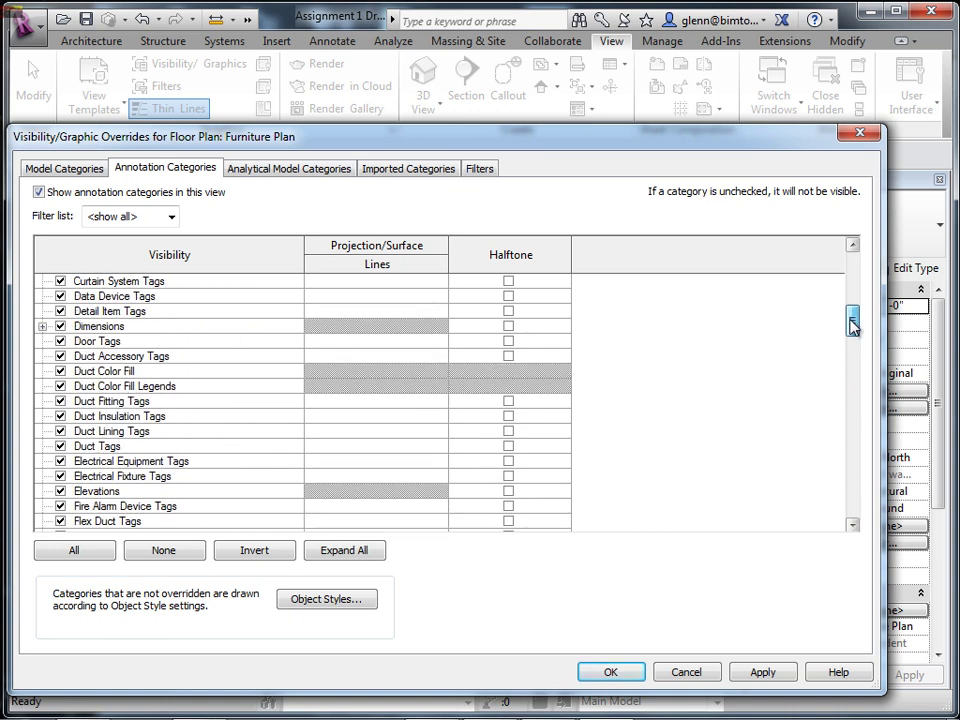
{"action": "left_click", "coordinate": [60, 341]}
{"action": "left_click", "coordinate": [610, 672]}
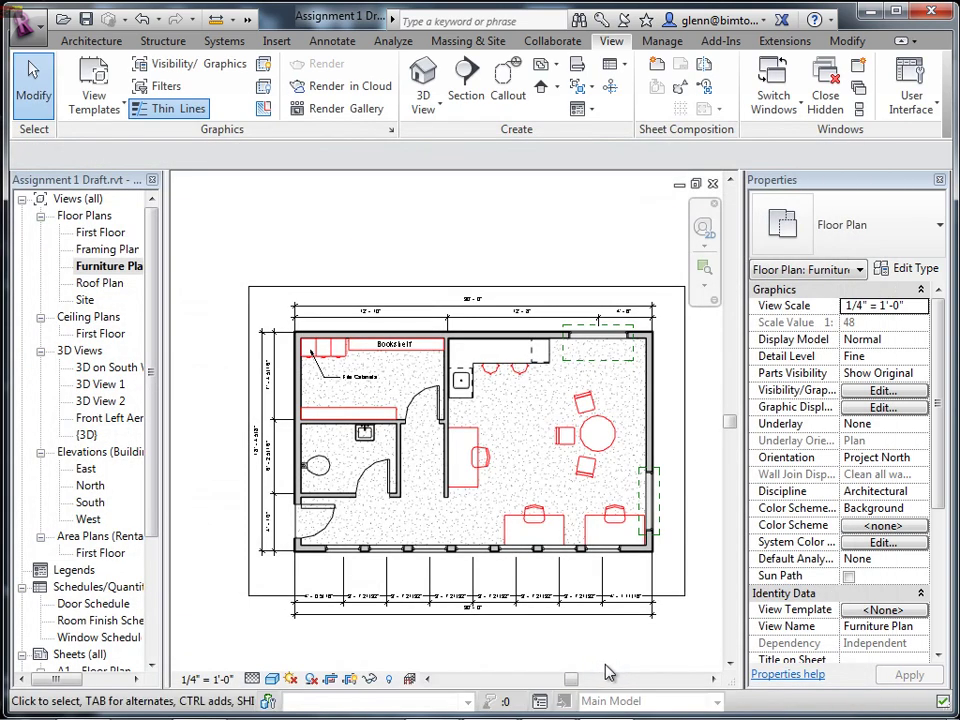
Open the First Floor plan and use the Room command briefly to reveal which spaces already contain rooms.
{"action": "double_click", "coordinate": [112, 234]}
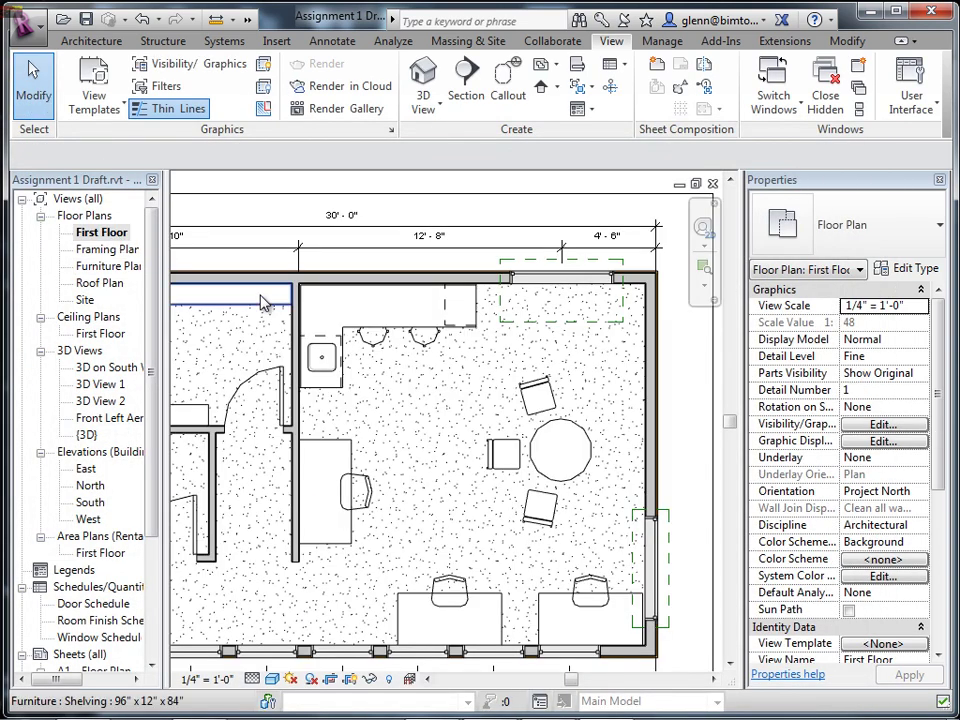
{"action": "scroll", "coordinate": [287, 313], "scroll_direction": "down", "scroll_amount": 2}
{"action": "middle_click_drag", "start_coordinate": [287, 313], "coordinate": [432, 318]}
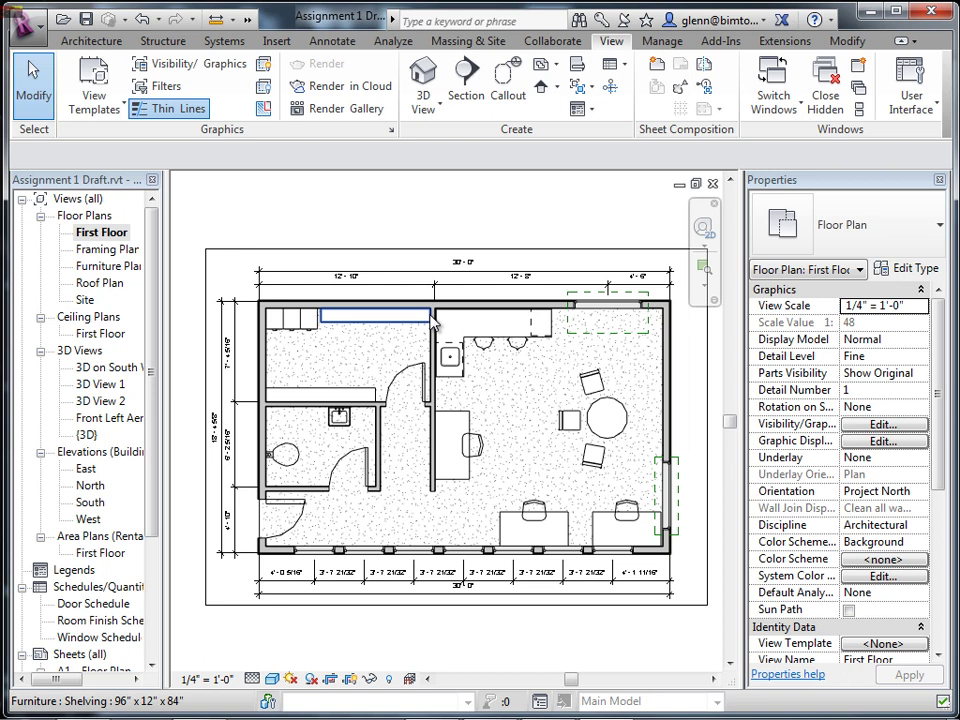
{"action": "left_click", "coordinate": [92, 40]}
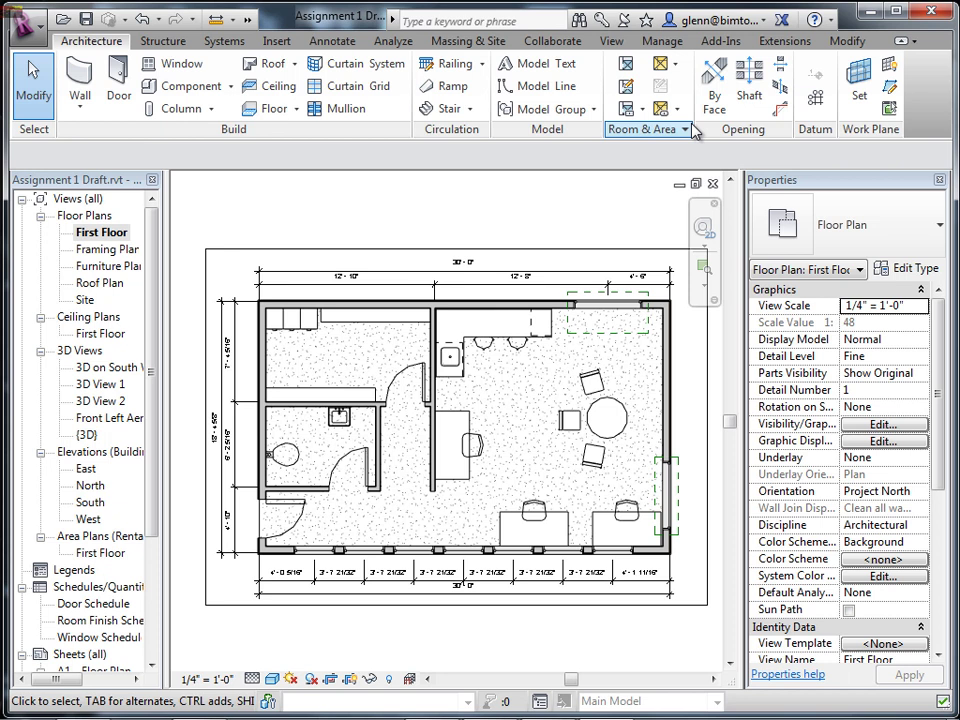
{"action": "left_click", "coordinate": [626, 64]}
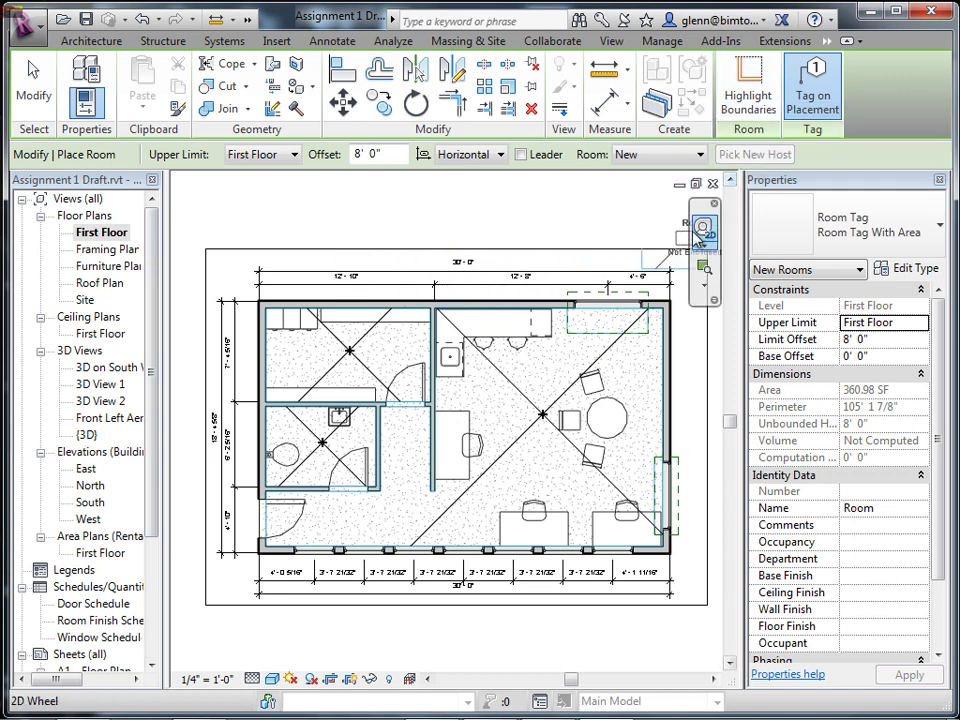
{"action": "left_click", "coordinate": [33, 88]}
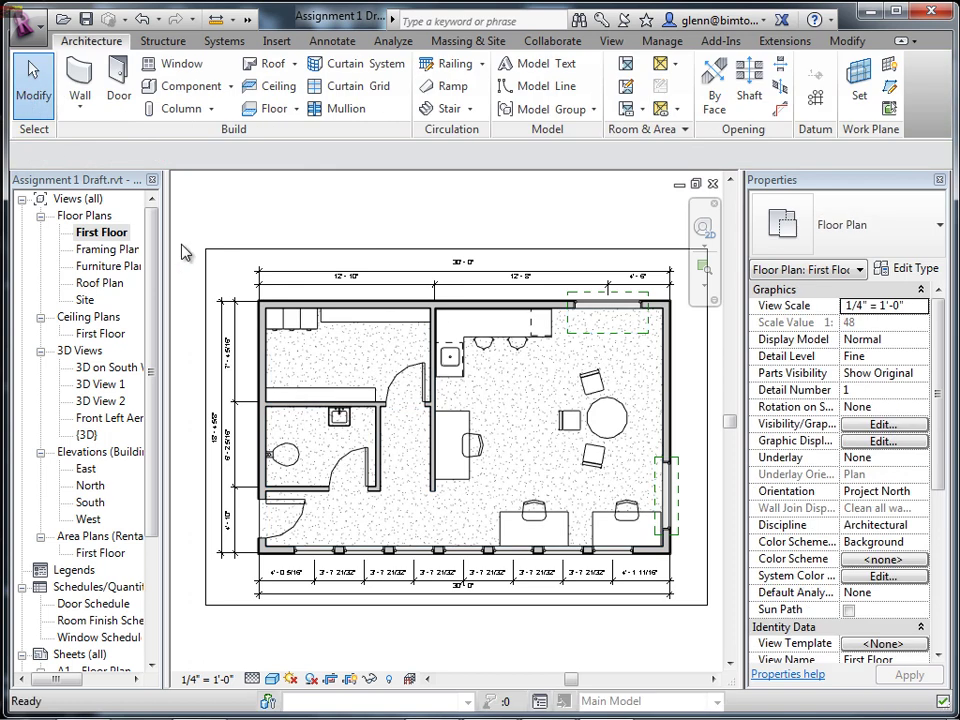
Delete the existing rooms in the storage area, the bathroom and the large open office space.
{"action": "left_click", "coordinate": [350, 353]}
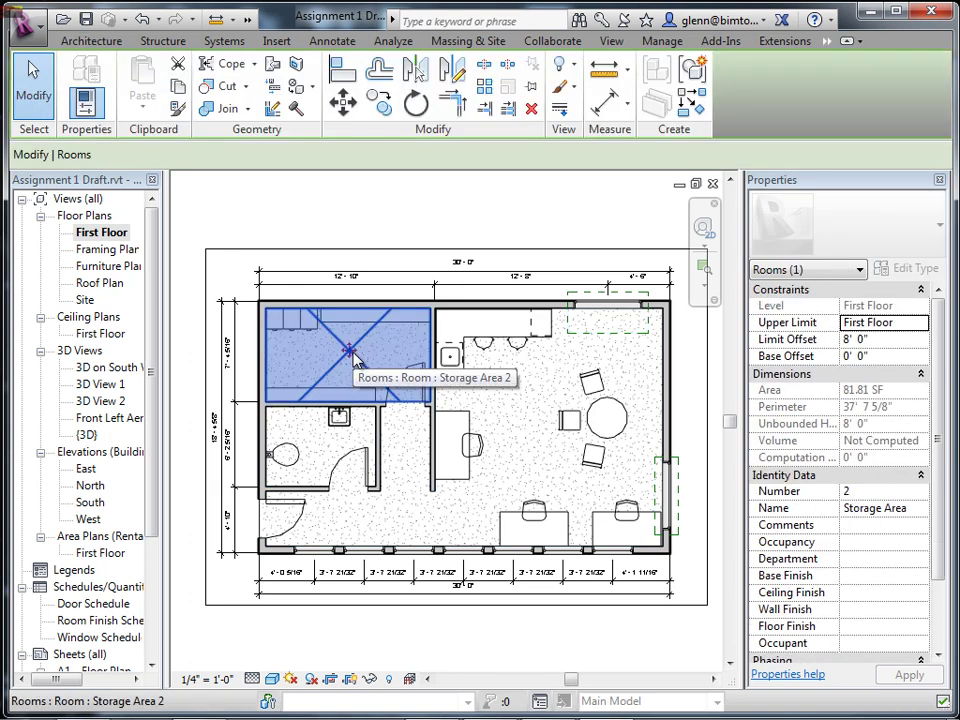
{"action": "key", "text": "Delete"}
{"action": "left_click", "coordinate": [320, 448]}
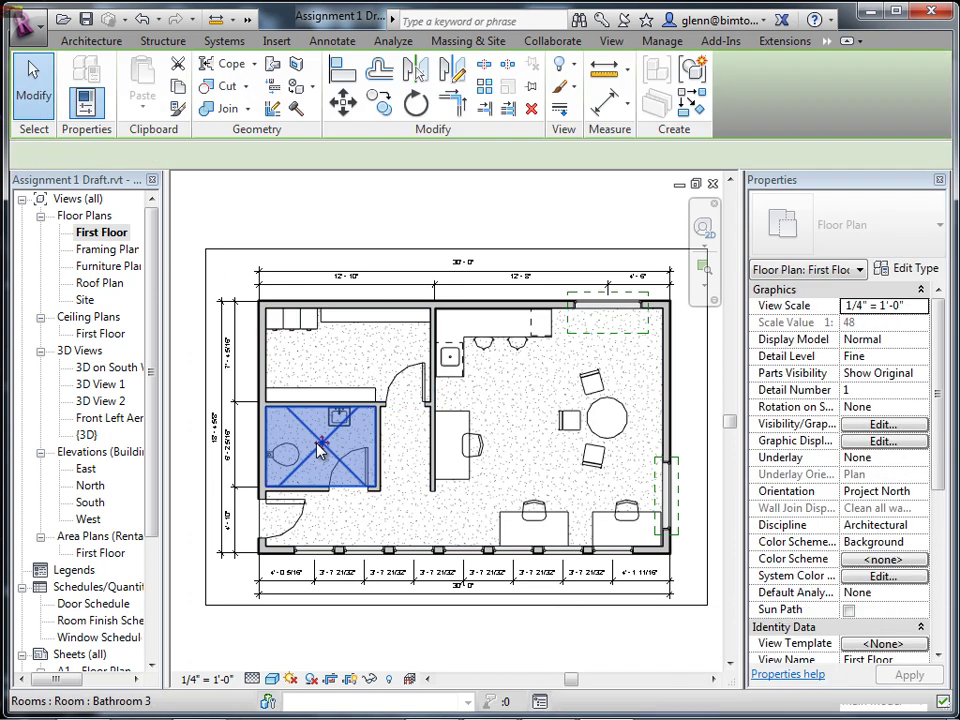
{"action": "key", "text": "Delete"}
{"action": "left_click", "coordinate": [533, 410]}
{"action": "key", "text": "Delete"}
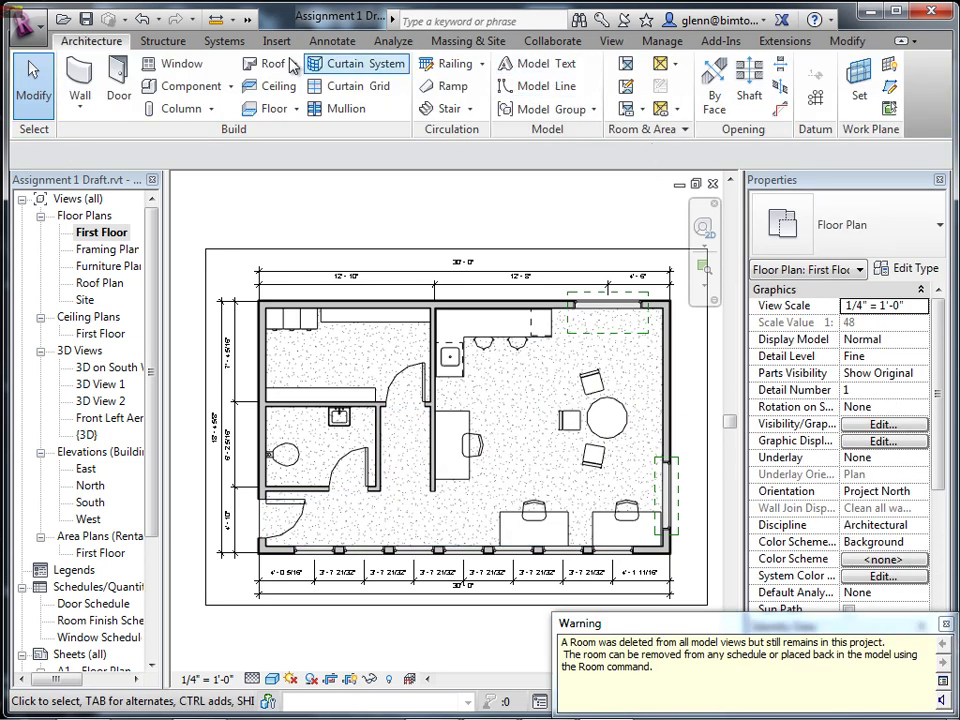
Place new rooms tagged with Room Tag With Area in the storage area, the bathroom and the large open space.
{"action": "left_click", "coordinate": [626, 67]}
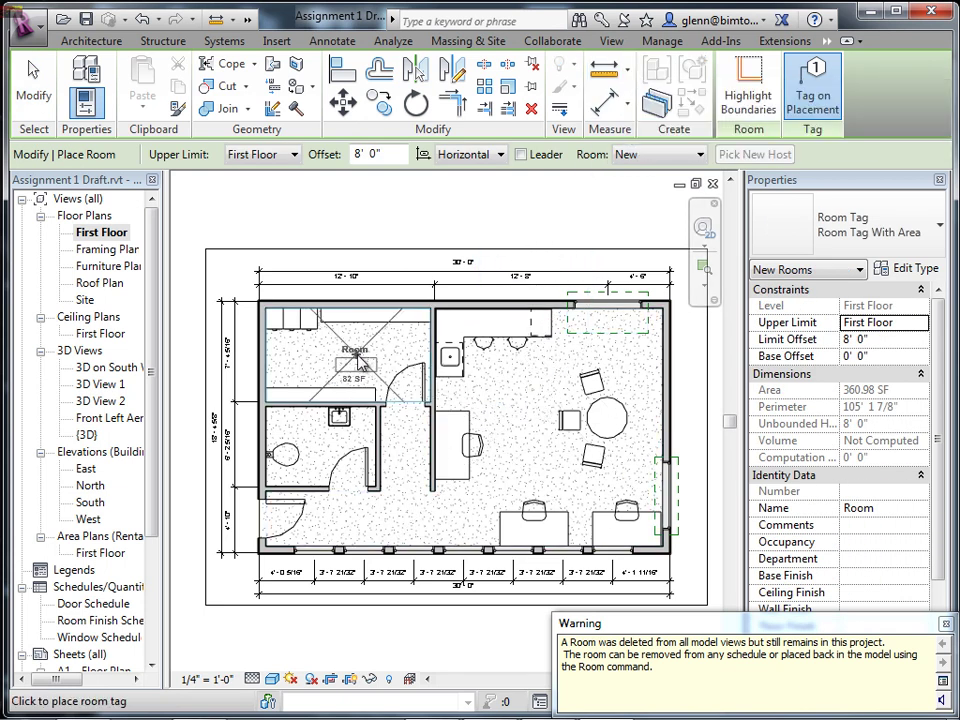
{"action": "scroll", "coordinate": [357, 360], "scroll_direction": "up", "scroll_amount": 4}
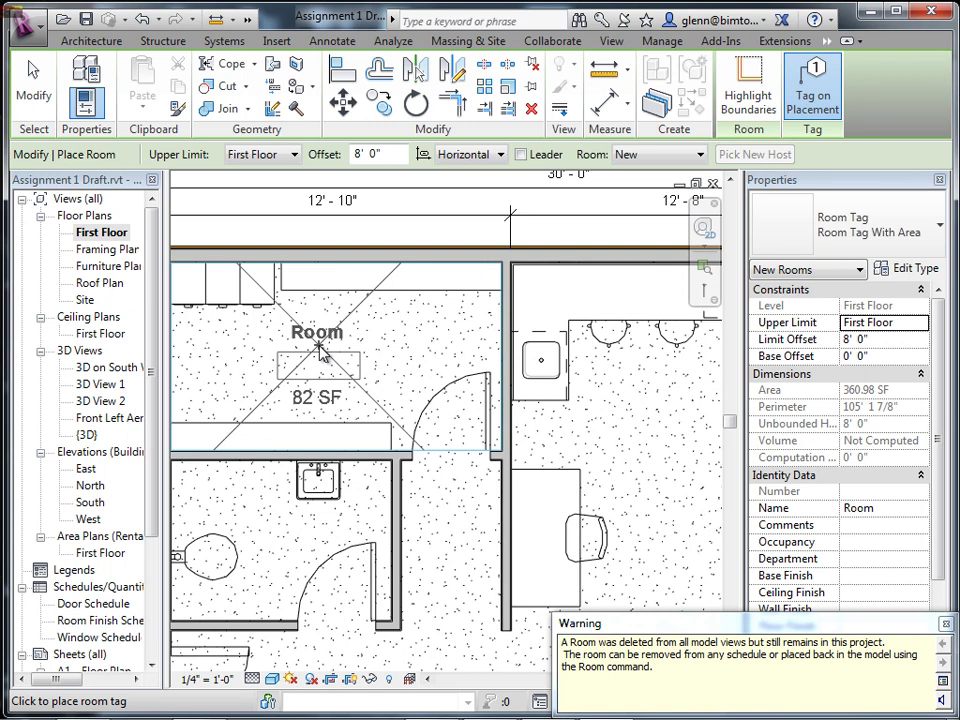
{"action": "scroll", "coordinate": [318, 345], "scroll_direction": "down", "scroll_amount": 1}
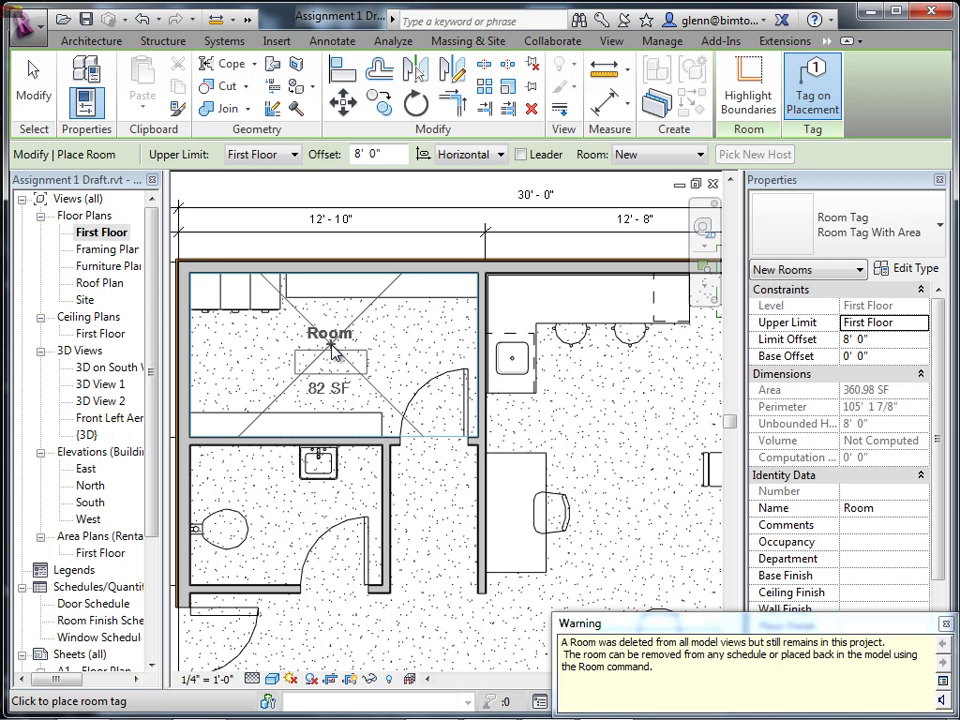
{"action": "left_click", "coordinate": [333, 348]}
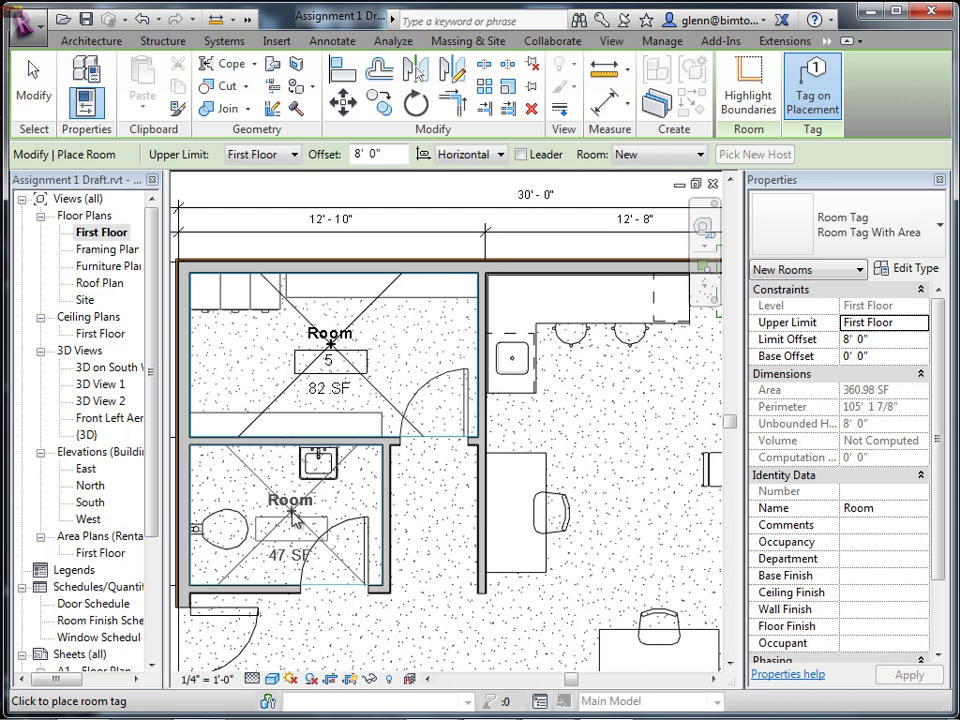
{"action": "left_click", "coordinate": [288, 512]}
{"action": "scroll", "coordinate": [452, 598], "scroll_direction": "down", "scroll_amount": 2}
{"action": "middle_click_drag", "start_coordinate": [396, 650], "coordinate": [560, 475]}
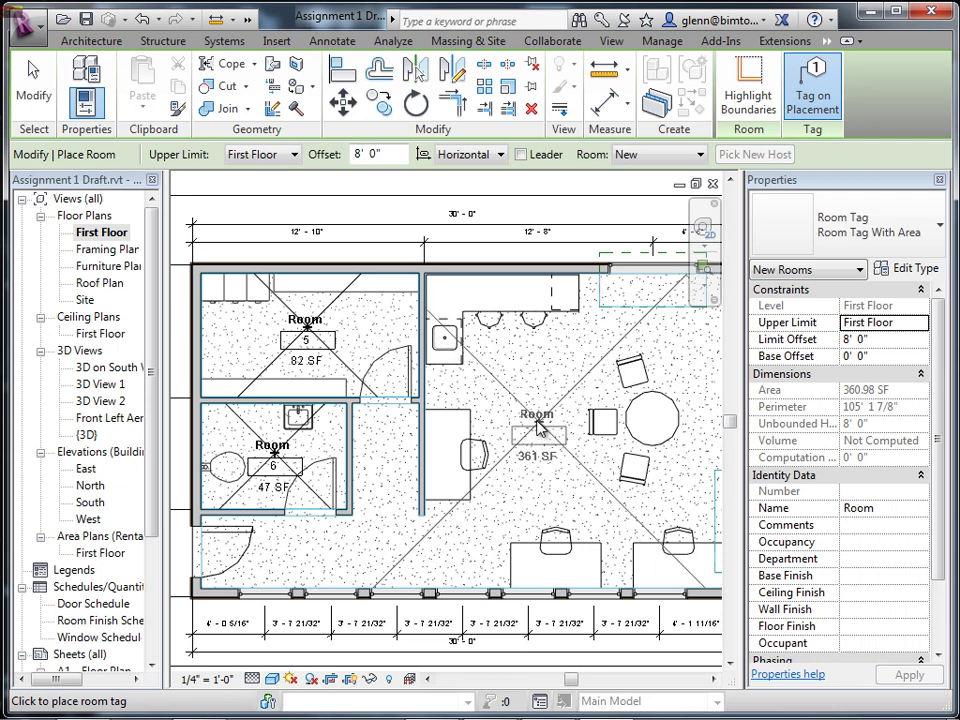
{"action": "left_click", "coordinate": [553, 437]}
{"action": "left_click", "coordinate": [34, 95]}
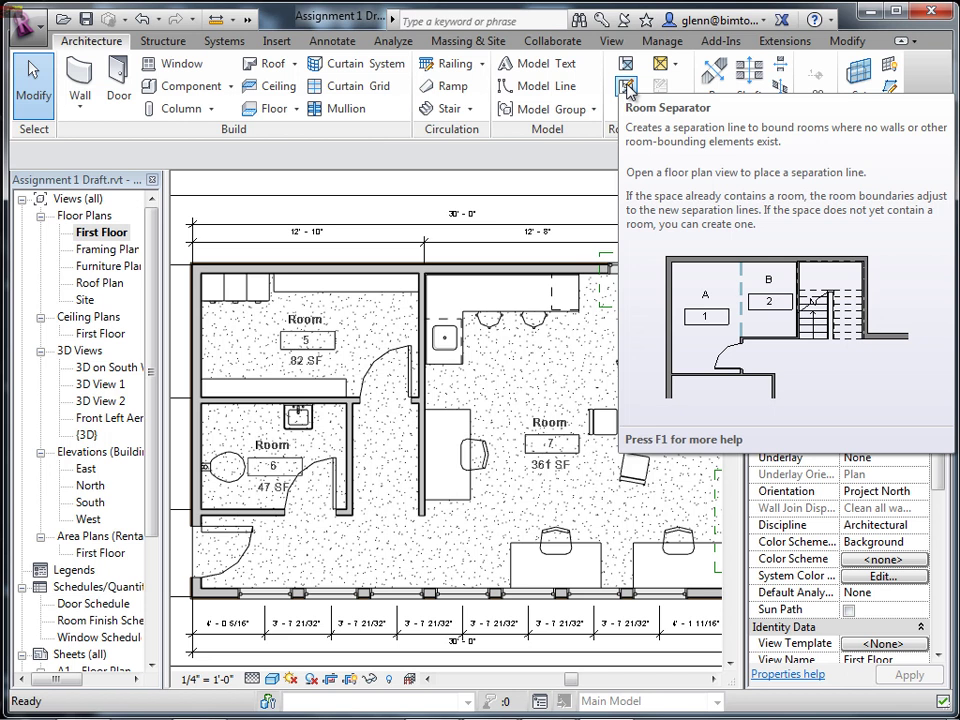
Draw a vertical room separation line from the free end of the central interior wall to the lower exterior wall, and select it.
{"action": "left_click", "coordinate": [628, 90]}
{"action": "left_click", "coordinate": [422, 268]}
{"action": "left_click", "coordinate": [422, 517]}
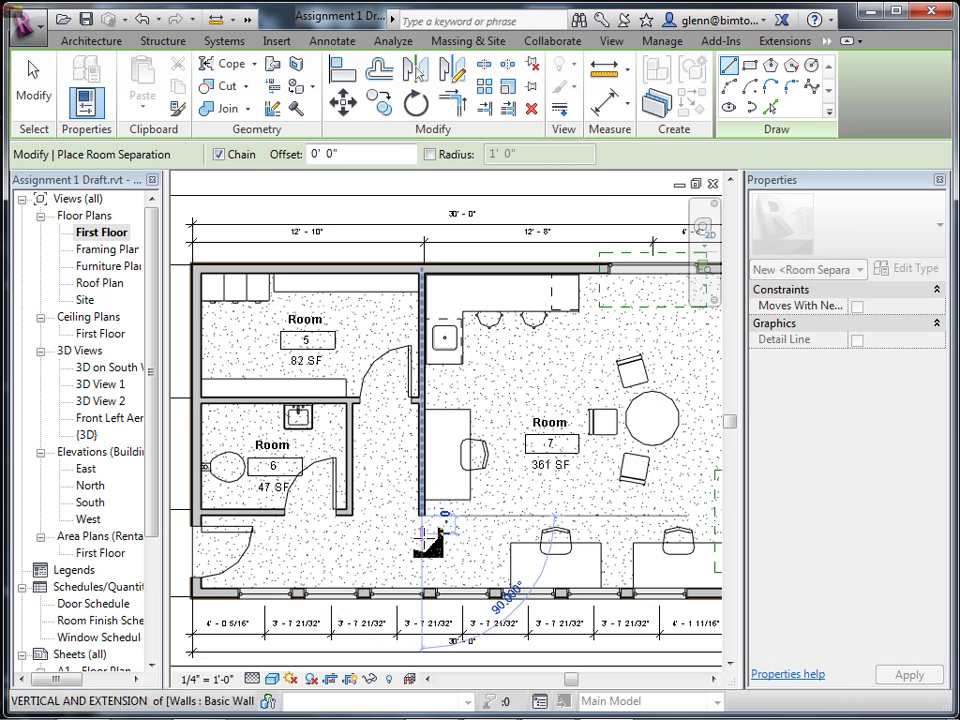
{"action": "left_click", "coordinate": [422, 595]}
{"action": "key", "text": "Escape"}
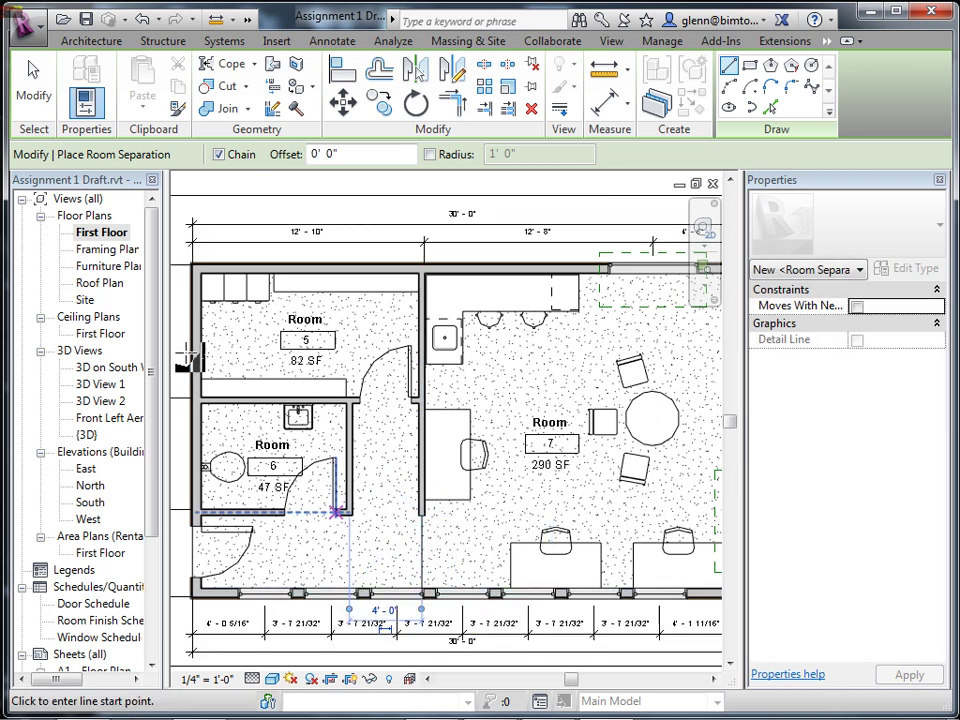
{"action": "left_click", "coordinate": [33, 88]}
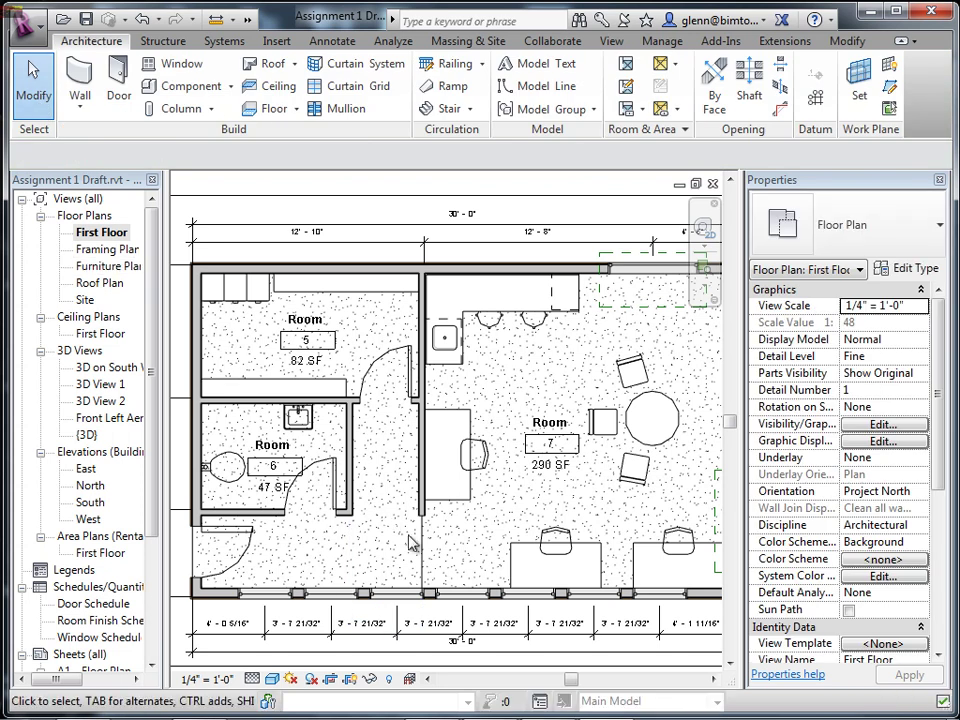
{"action": "left_click", "coordinate": [422, 549]}
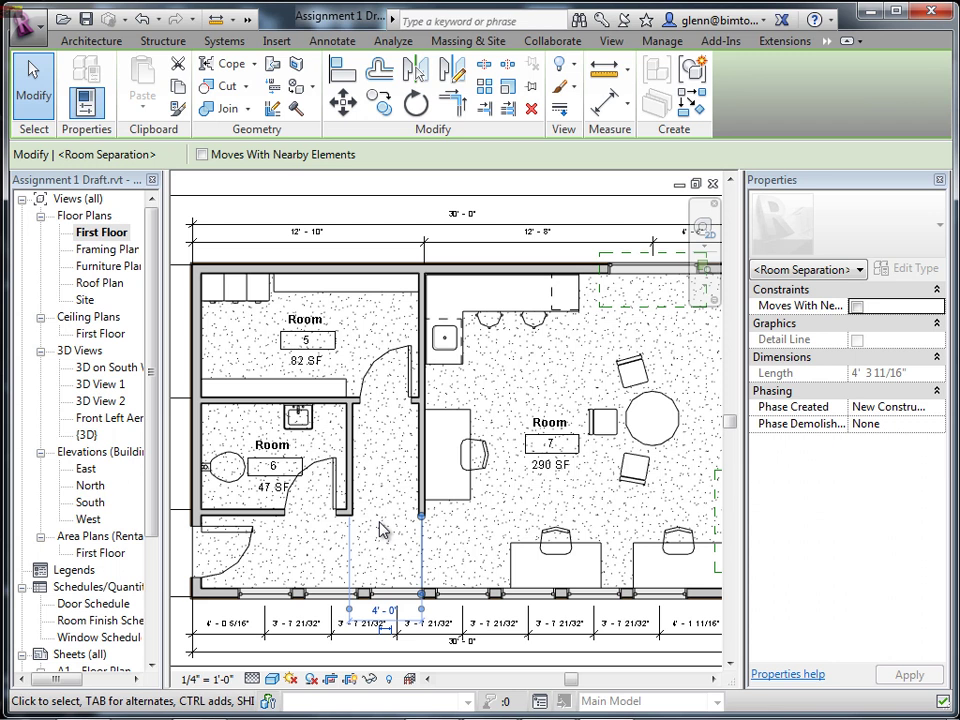
Place a new tagged room in the entry and hallway space beside the room separation line.
{"action": "left_click", "coordinate": [115, 45]}
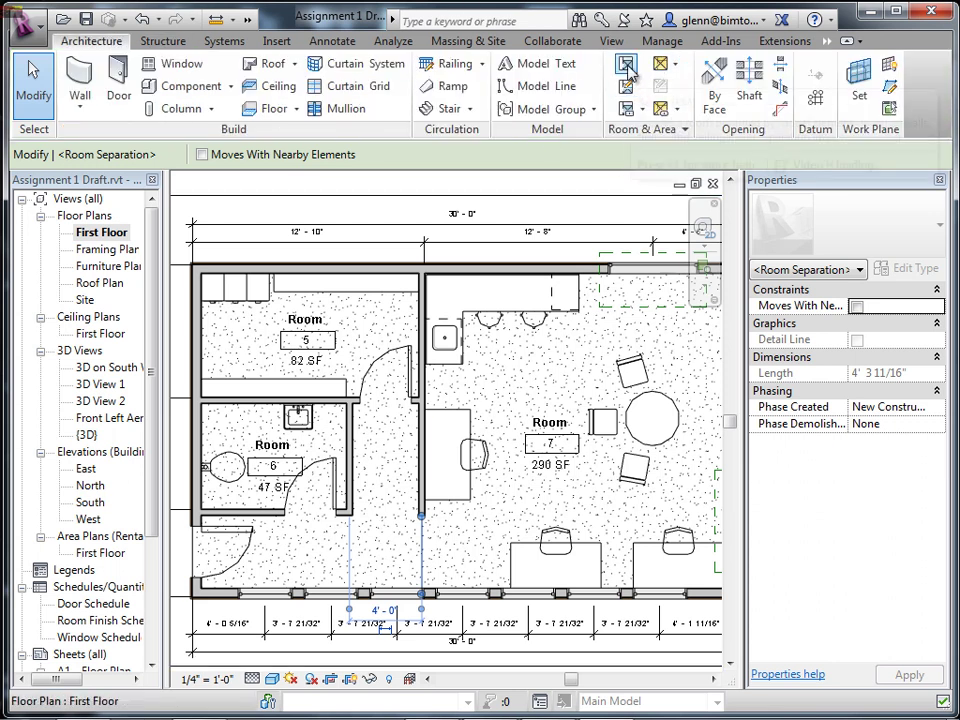
{"action": "key", "text": "r"}
{"action": "key", "text": "t"}
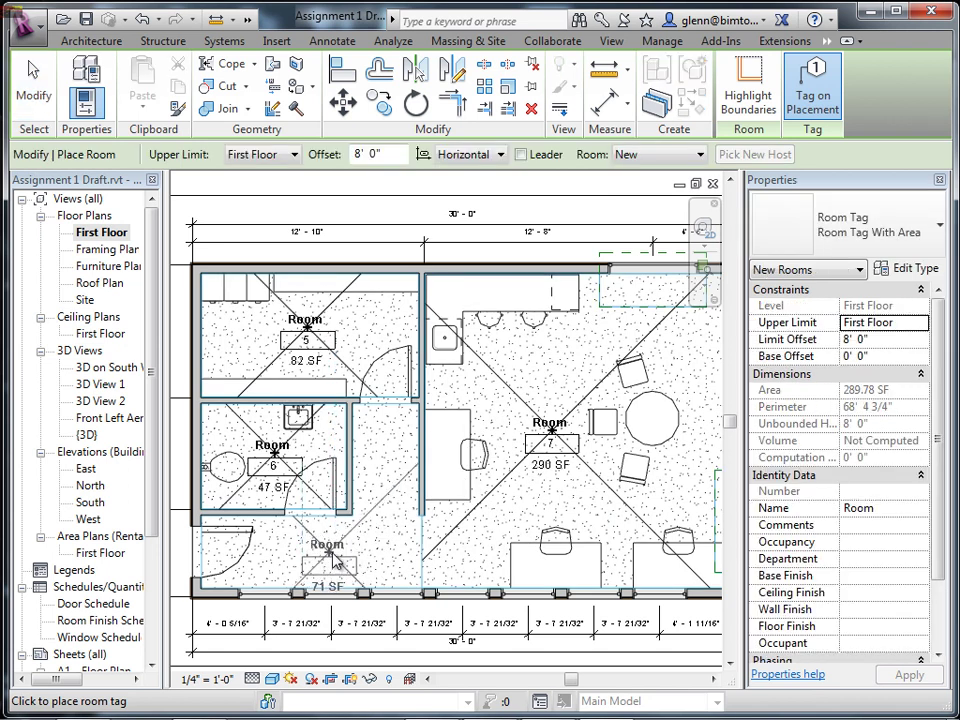
{"action": "left_click", "coordinate": [44, 98]}
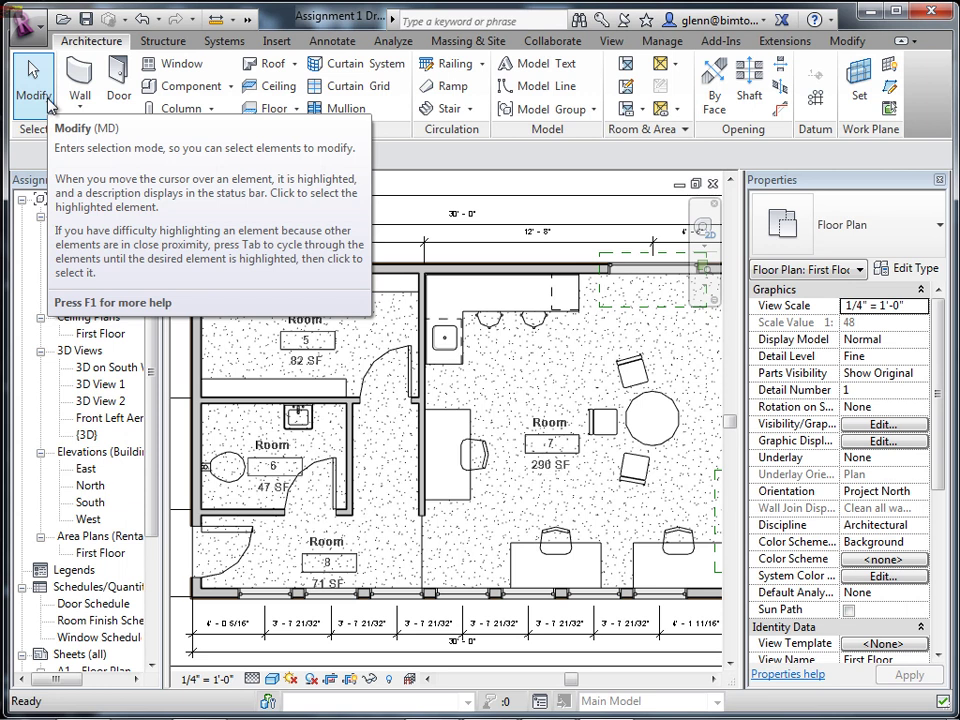
Switch the bathroom's tag to the plain Room Tag type, and return it to Room Tag With Area.
{"action": "left_click", "coordinate": [279, 488]}
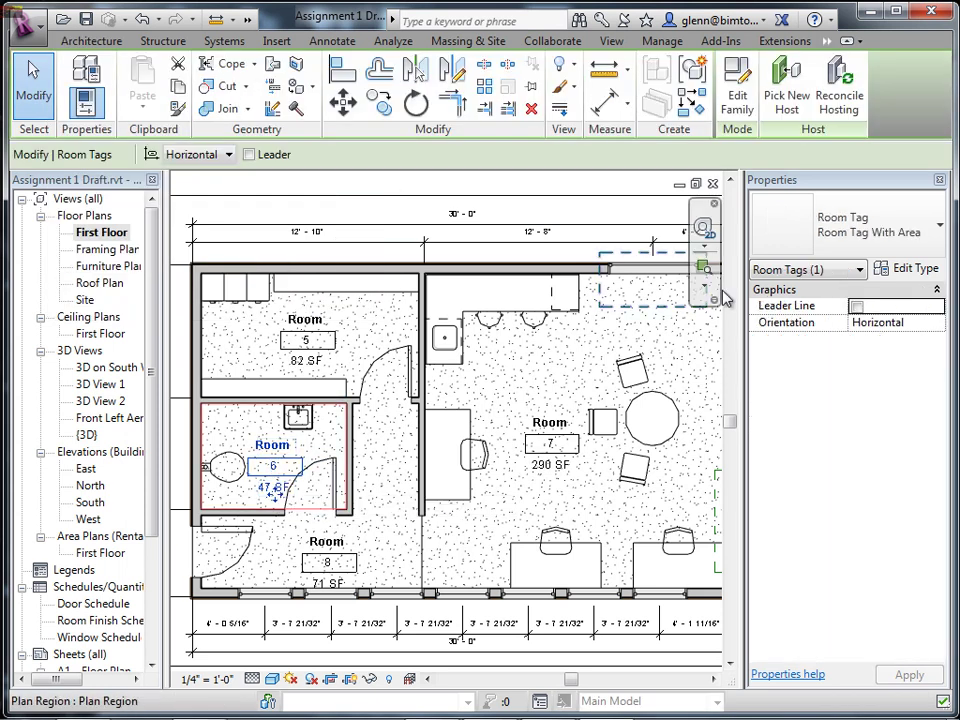
{"action": "left_click", "coordinate": [857, 235]}
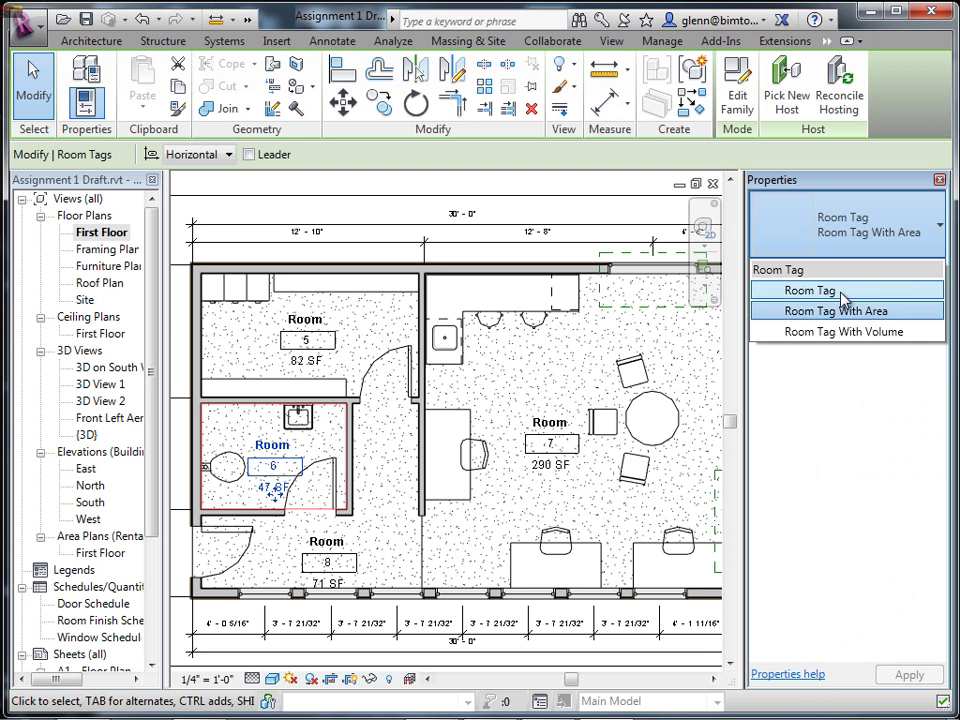
{"action": "left_click", "coordinate": [845, 292]}
{"action": "left_click", "coordinate": [915, 226]}
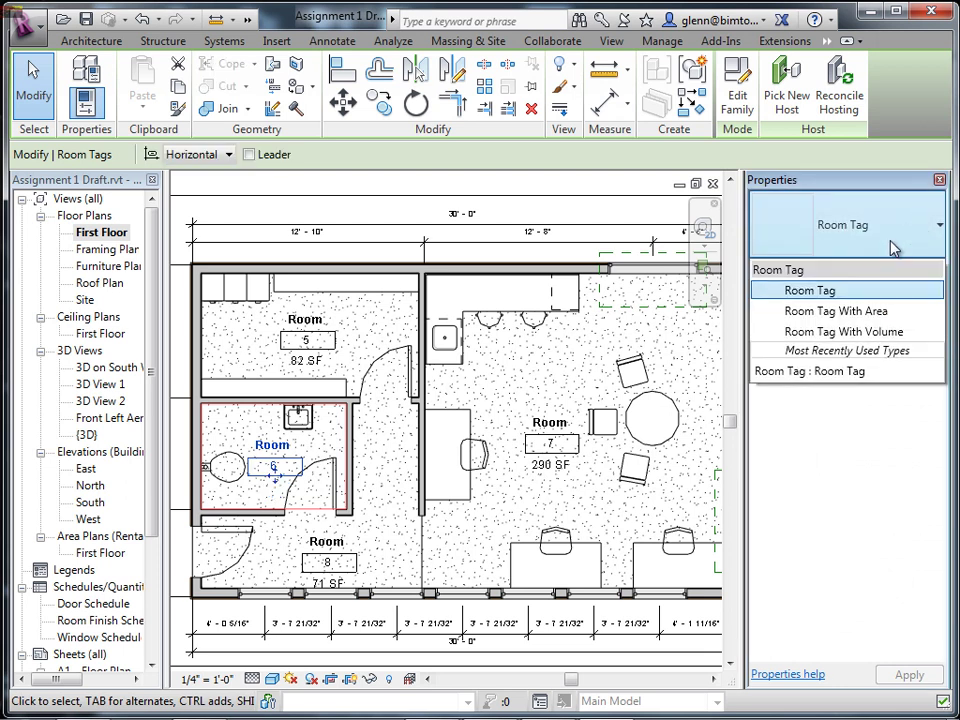
{"action": "left_click", "coordinate": [840, 312]}
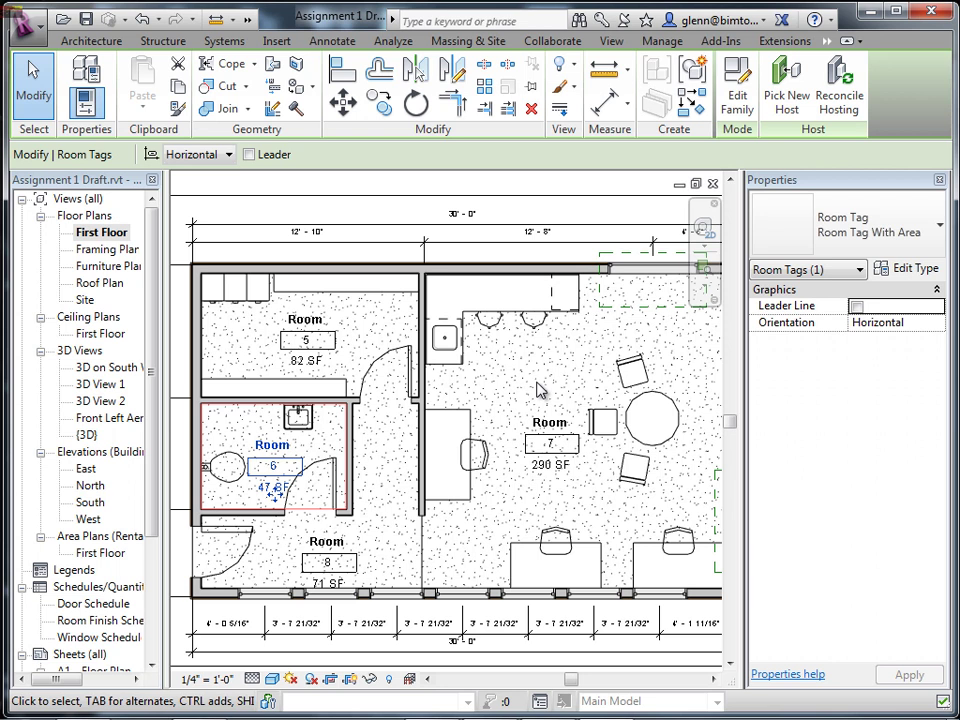
{"action": "left_click", "coordinate": [93, 41]}
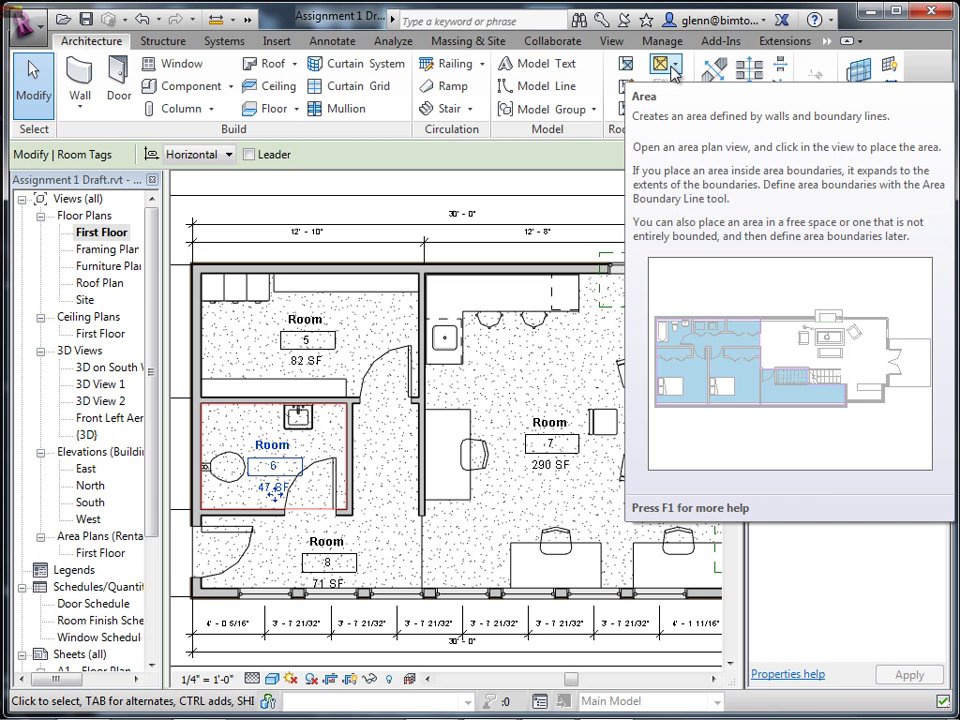
{"action": "scroll", "coordinate": [362, 212], "scroll_direction": "down", "scroll_amount": 2}
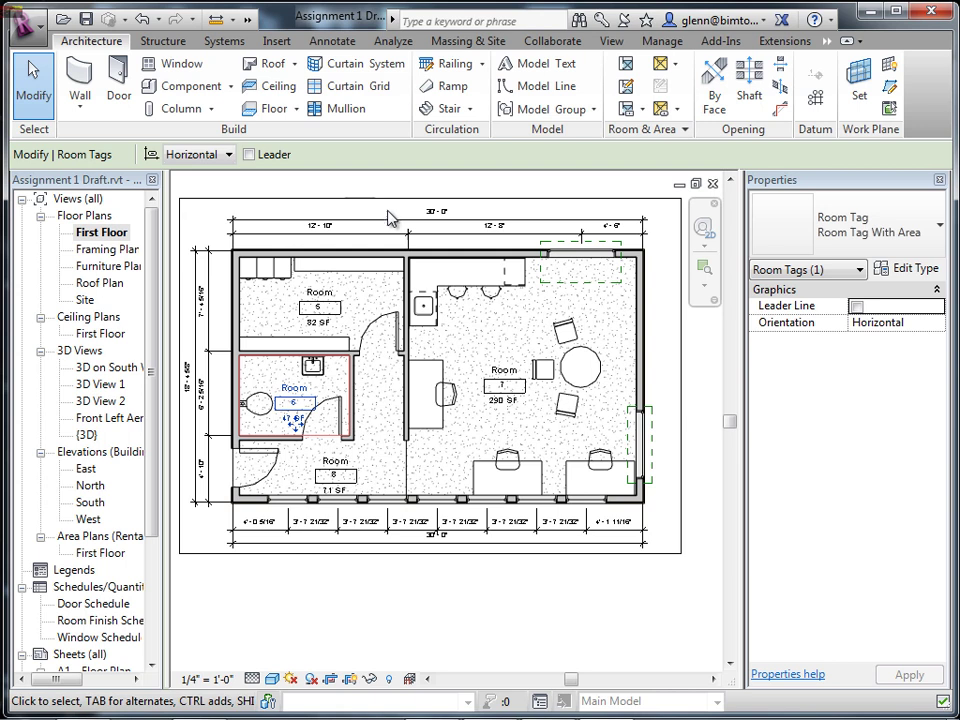
{"action": "left_click", "coordinate": [306, 321]}
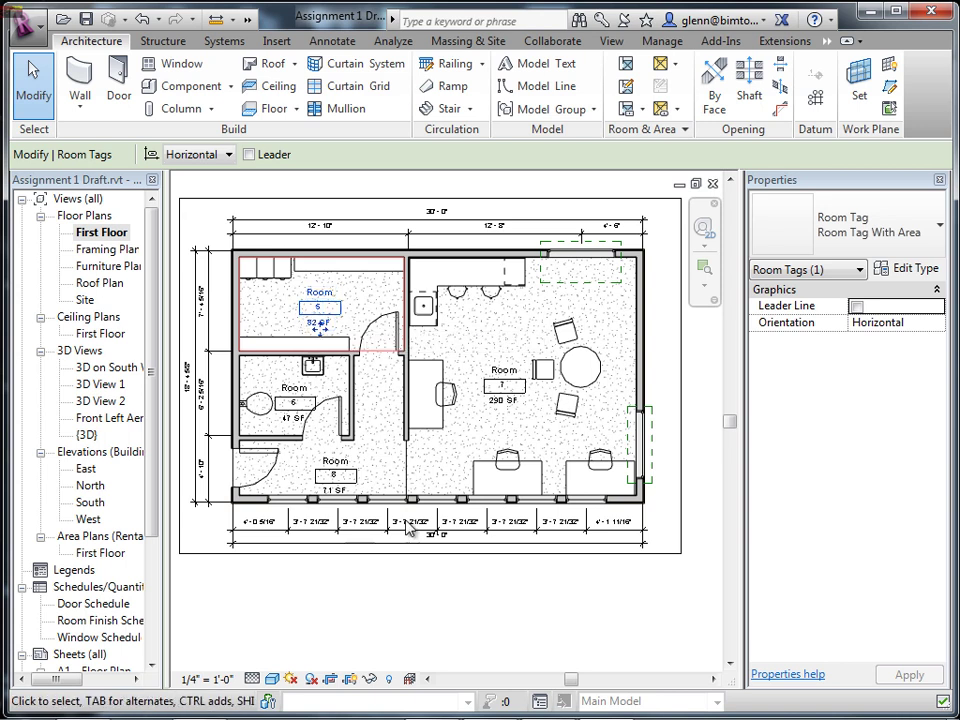
{"action": "left_click", "coordinate": [426, 599]}
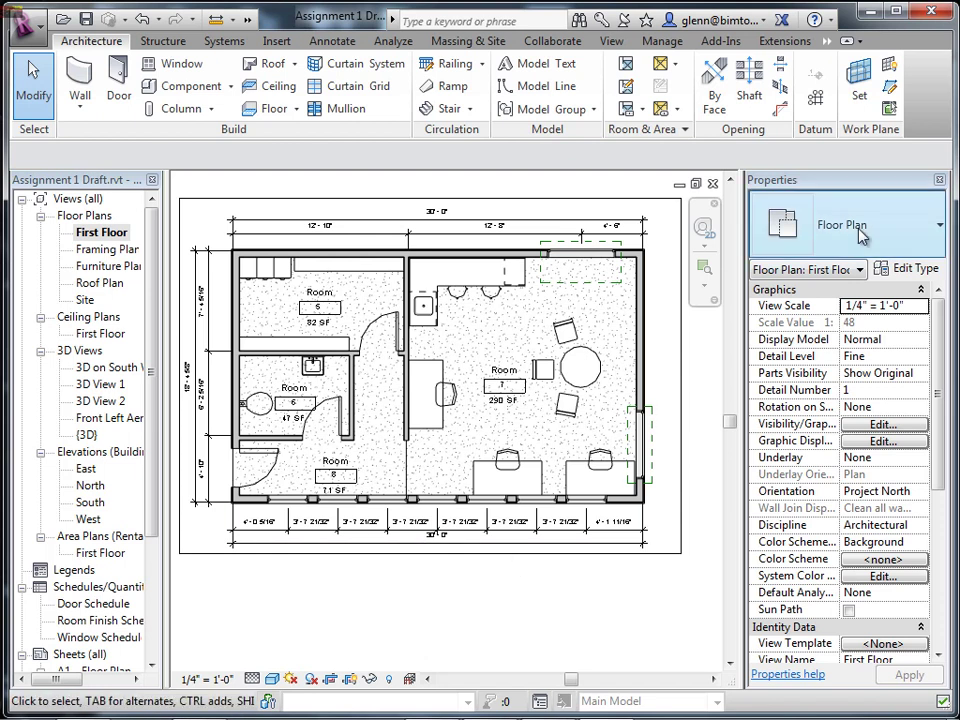
Create a new Room Schedule of building components for the Rooms category in the New Construction phase.
{"action": "left_click", "coordinate": [619, 40]}
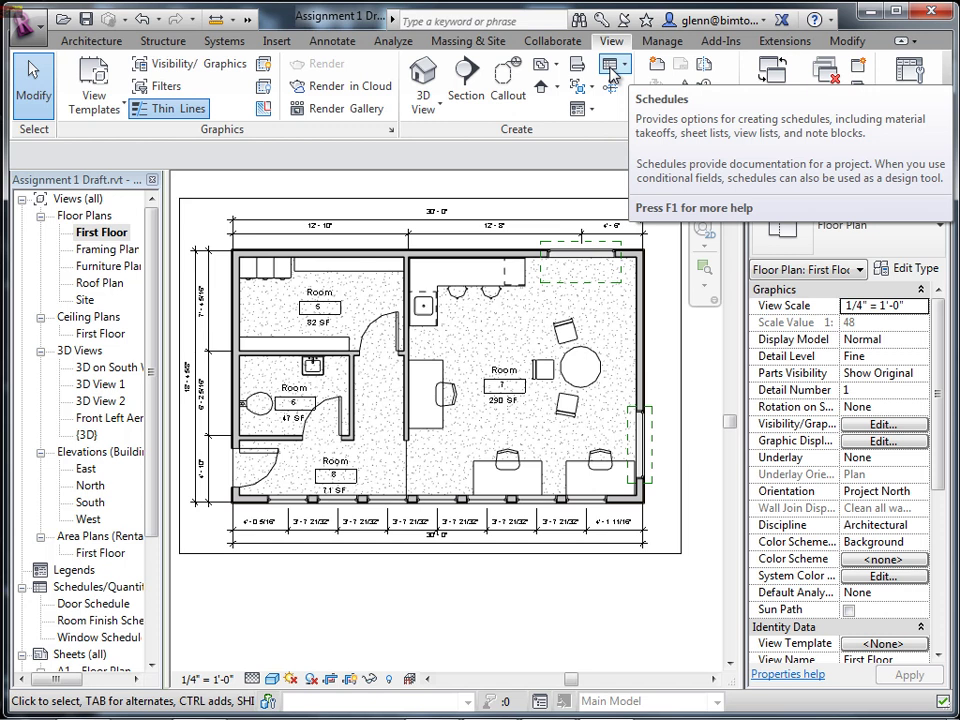
{"action": "left_click", "coordinate": [613, 68]}
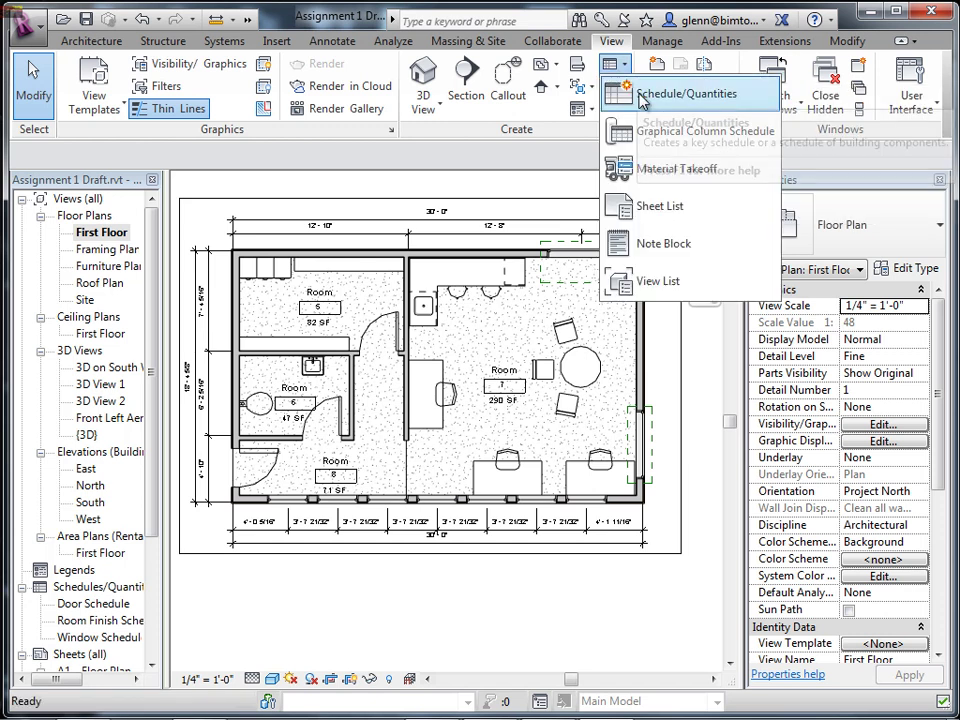
{"action": "left_click", "coordinate": [641, 100]}
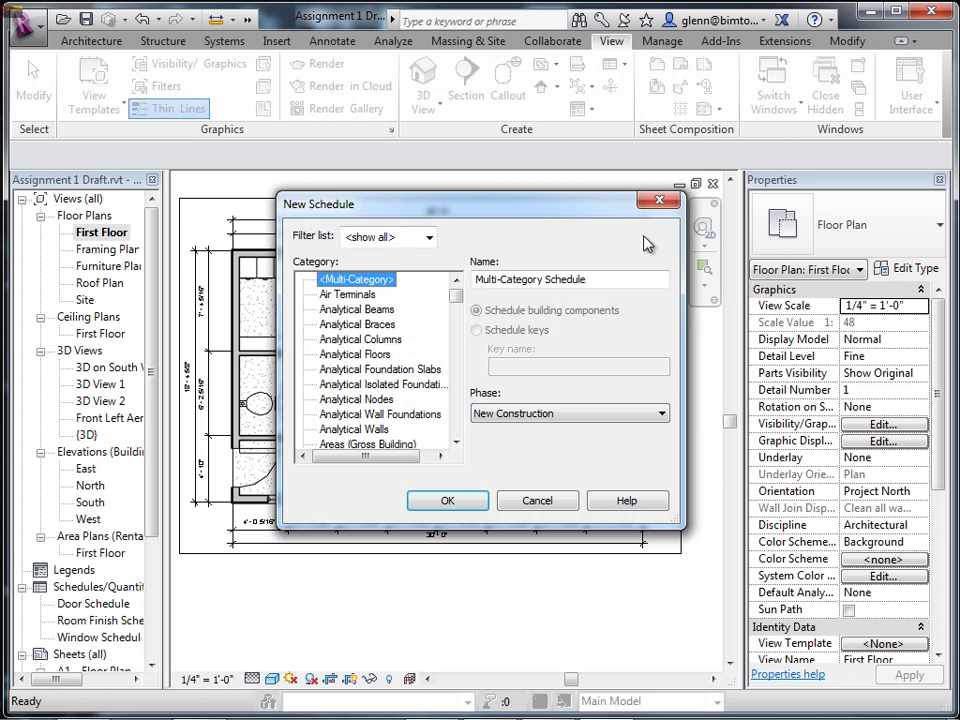
{"action": "left_click_drag", "start_coordinate": [455, 300], "coordinate": [455, 384]}
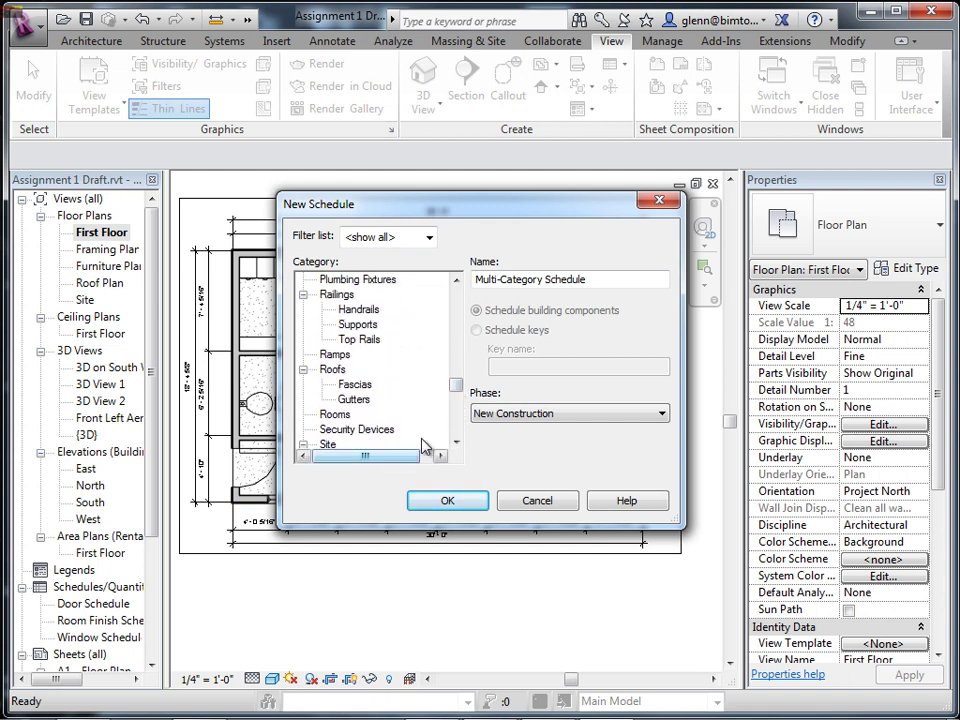
{"action": "left_click_drag", "start_coordinate": [454, 386], "coordinate": [455, 389]}
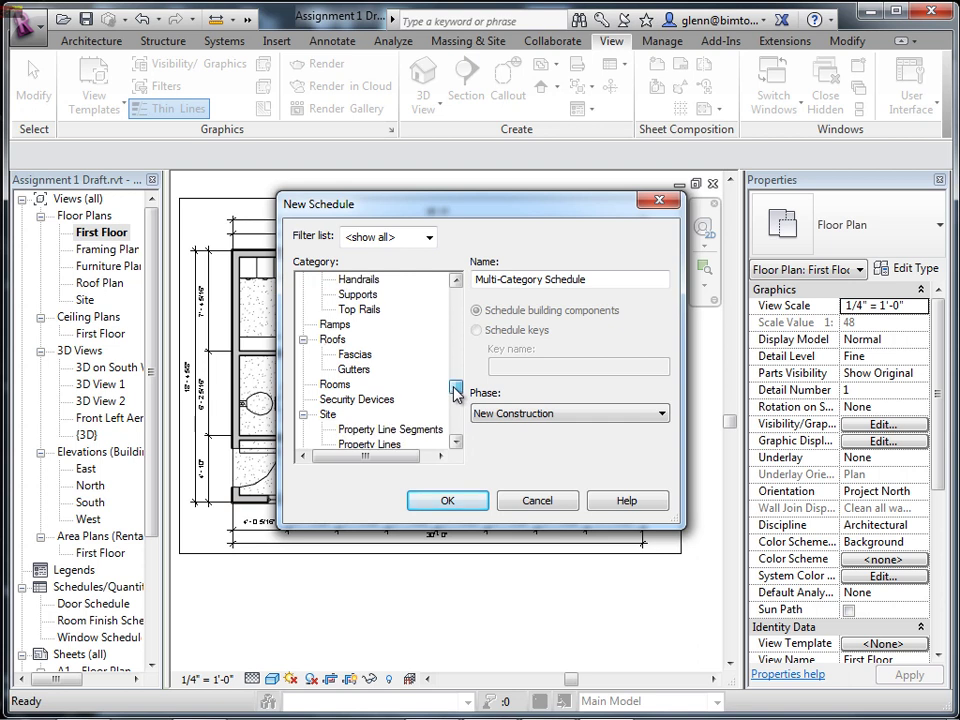
{"action": "left_click", "coordinate": [336, 388]}
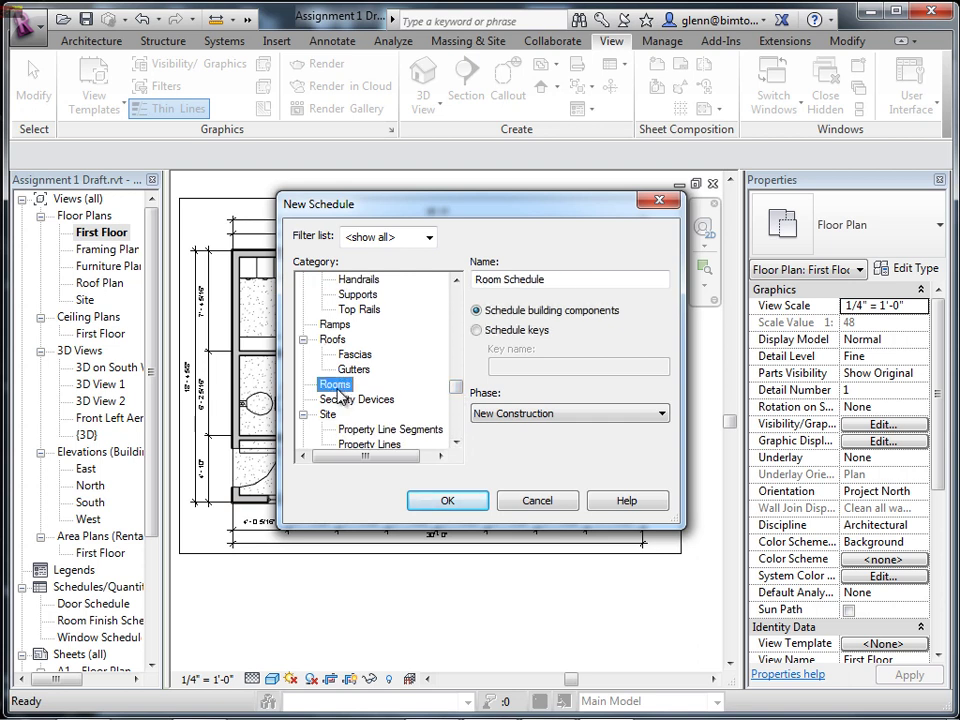
{"action": "left_click", "coordinate": [450, 506]}
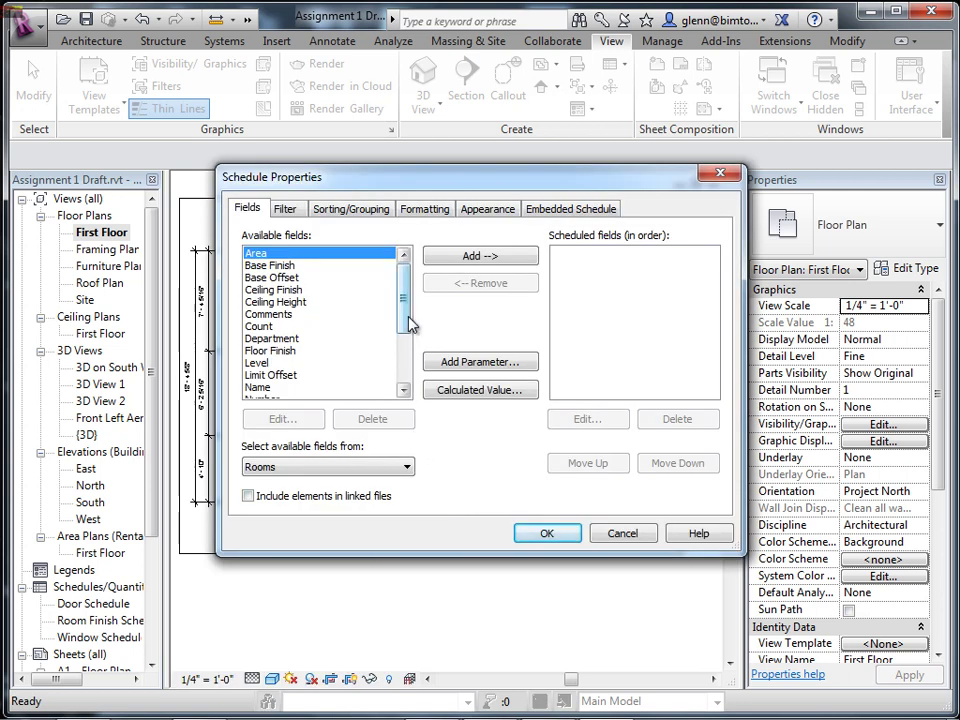
Add the Name, Number, Occupant and Area fields to the room schedule, in that order, and generate it.
{"action": "scroll", "coordinate": [407, 323], "scroll_direction": "down", "scroll_amount": 2}
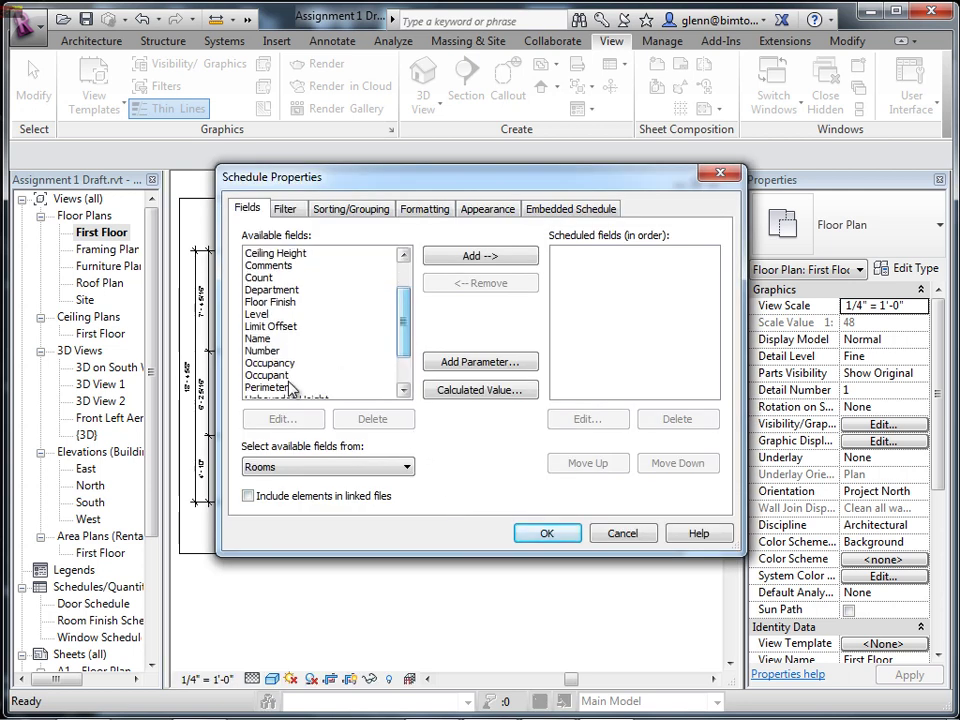
{"action": "left_click", "coordinate": [259, 341]}
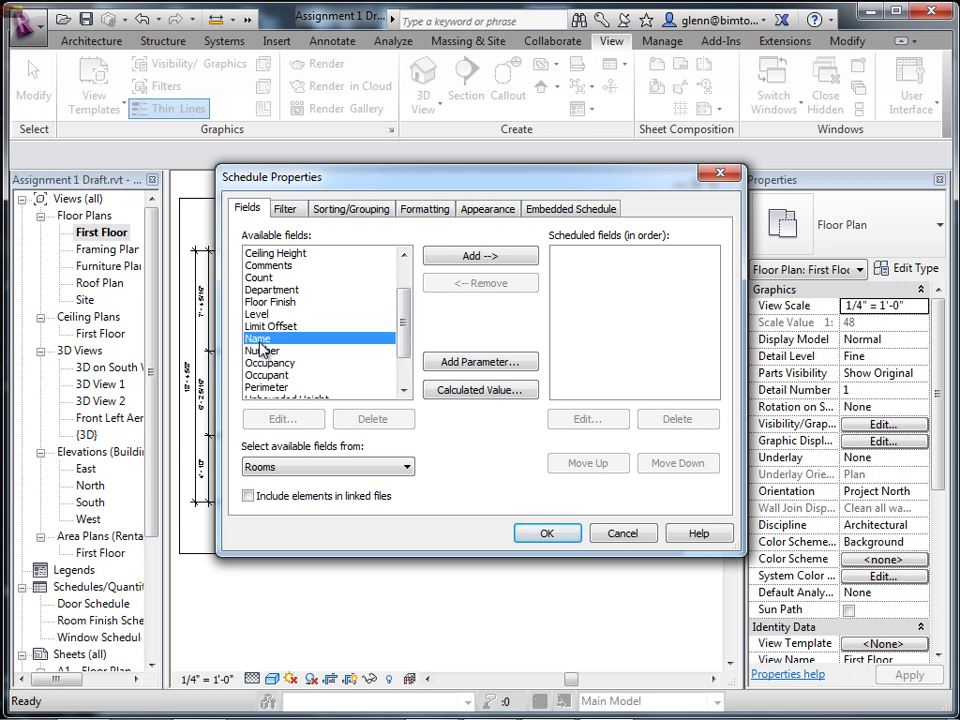
{"action": "left_click", "coordinate": [446, 258]}
{"action": "left_click", "coordinate": [443, 259]}
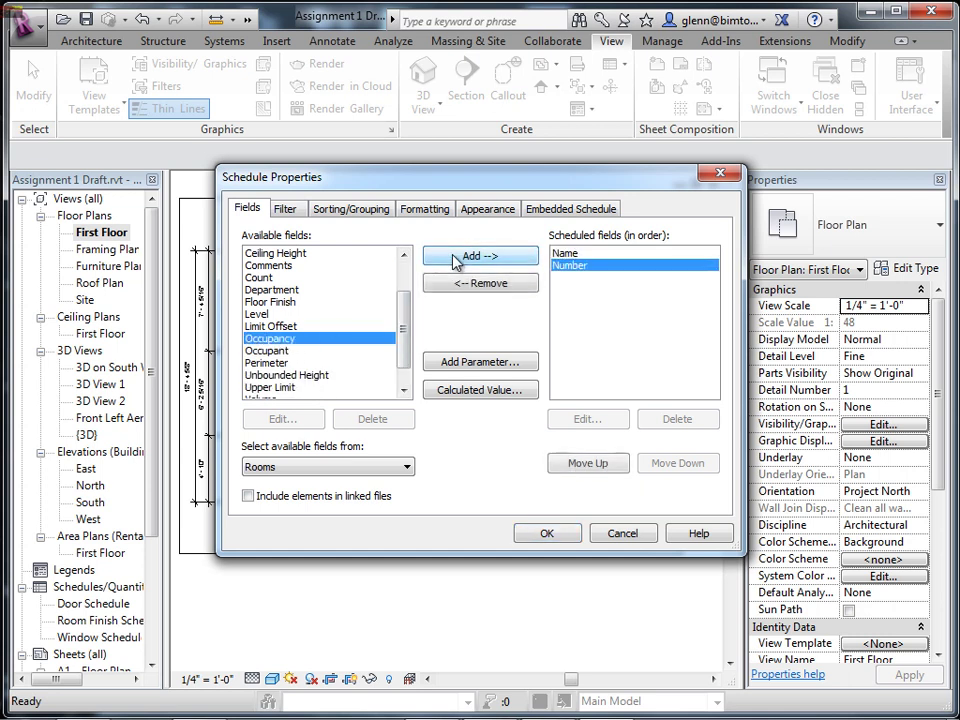
{"action": "left_click", "coordinate": [306, 350]}
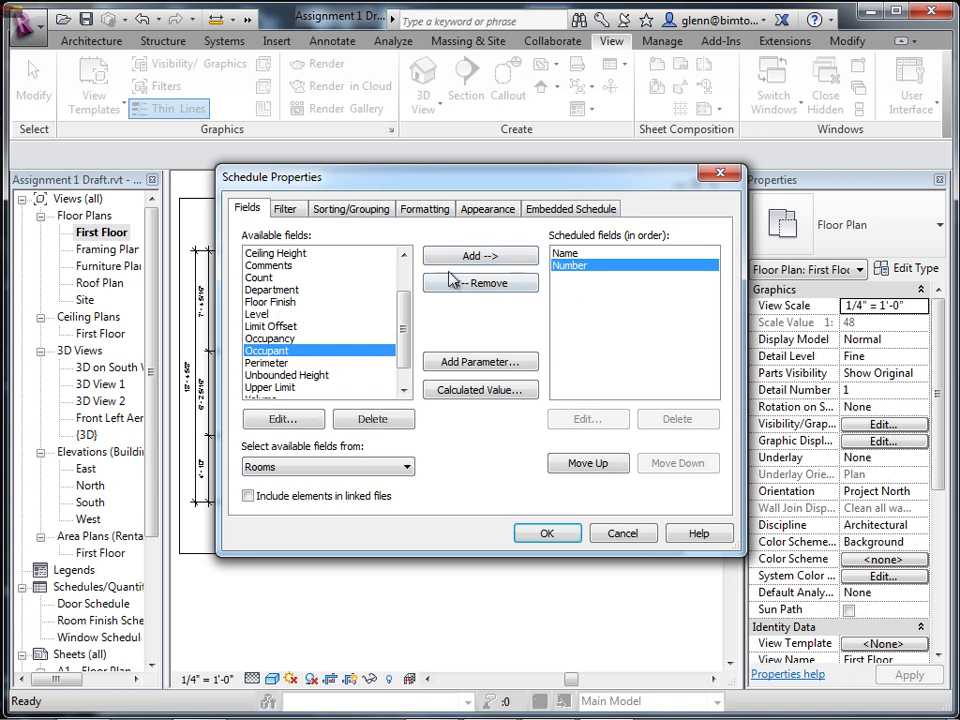
{"action": "left_click", "coordinate": [480, 258]}
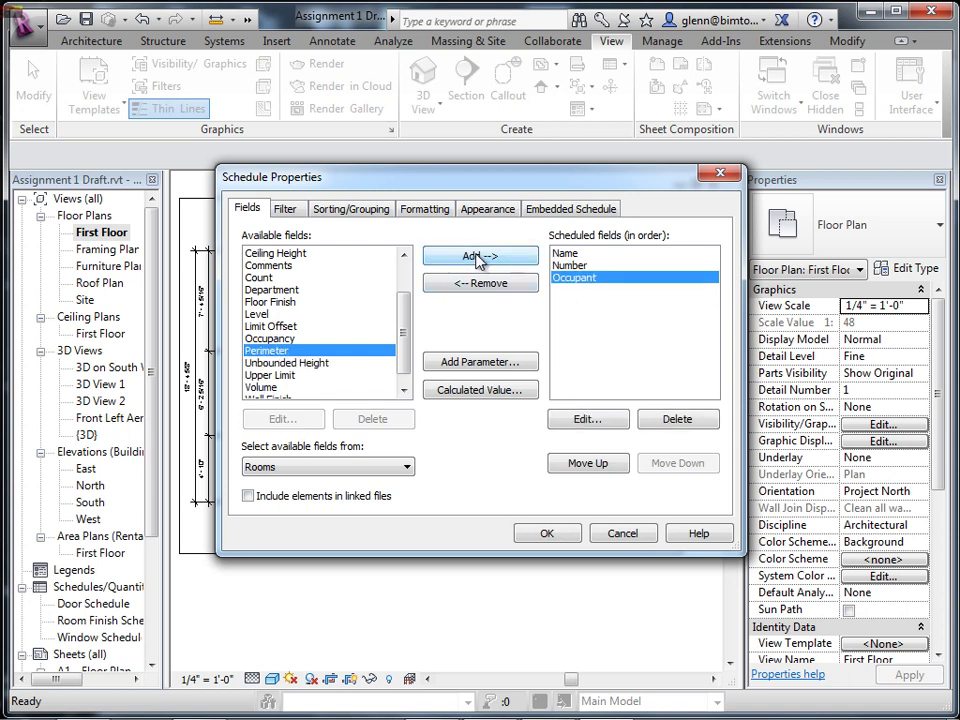
{"action": "left_click_drag", "start_coordinate": [405, 341], "coordinate": [405, 290]}
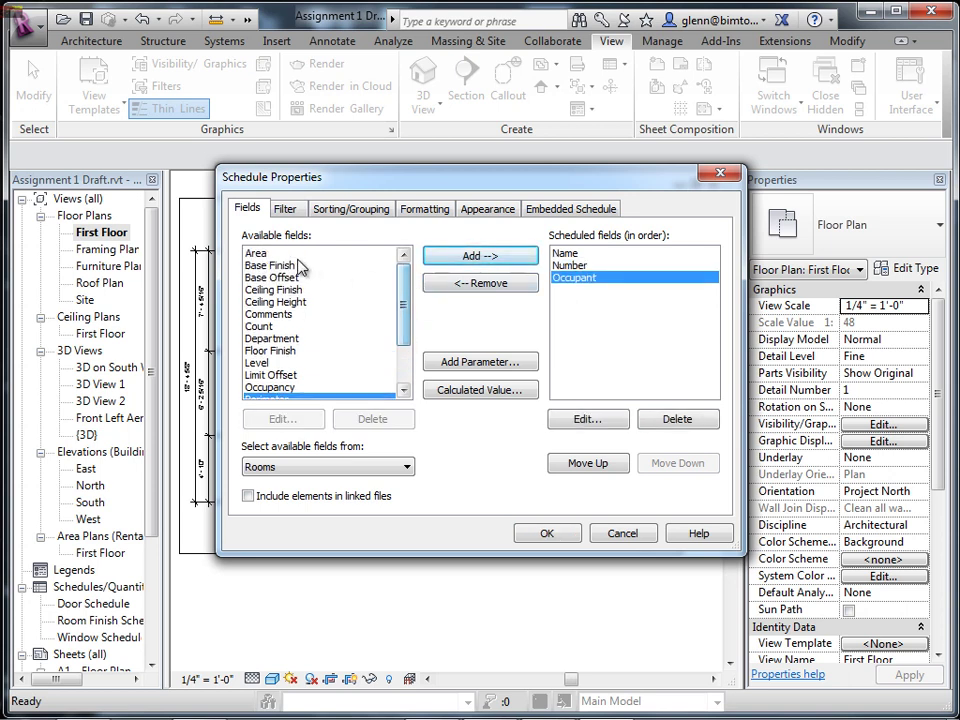
{"action": "left_click", "coordinate": [285, 253]}
{"action": "left_click", "coordinate": [459, 259]}
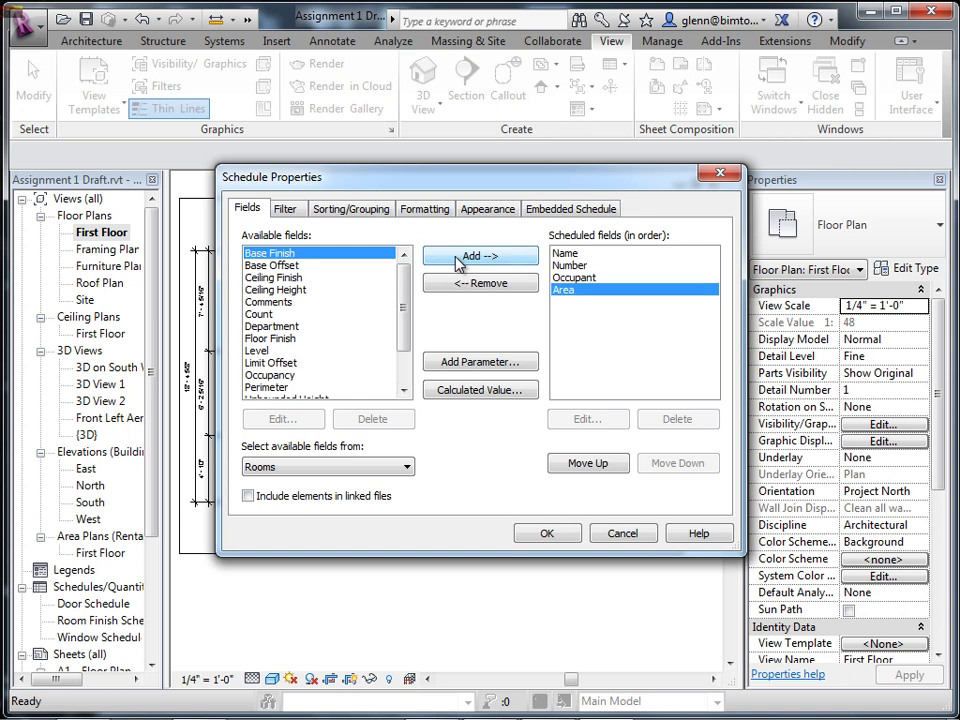
{"action": "left_click", "coordinate": [547, 535]}
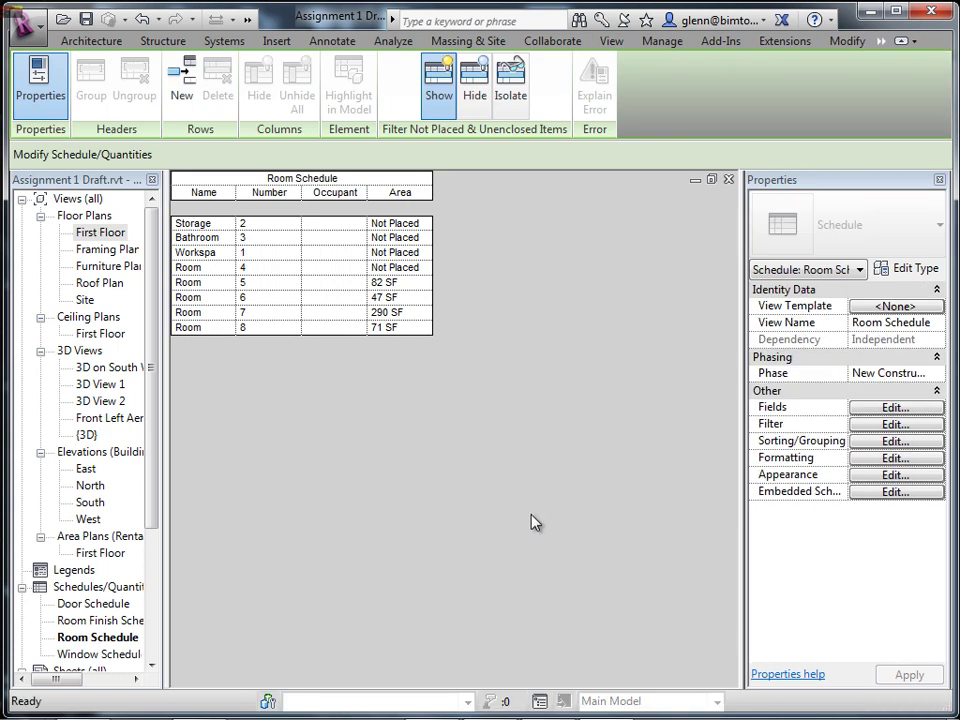
Widen the schedule's Name column to fit the full names, and delete the unplaced Storage Area room.
{"action": "left_click_drag", "start_coordinate": [238, 195], "coordinate": [259, 195]}
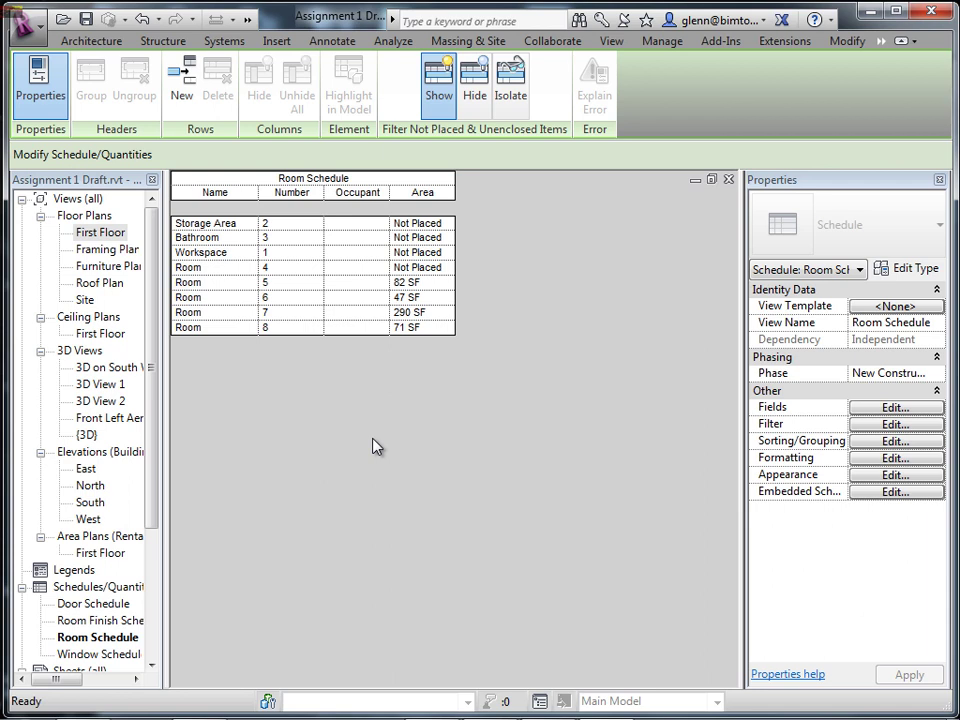
{"action": "left_click", "coordinate": [220, 224]}
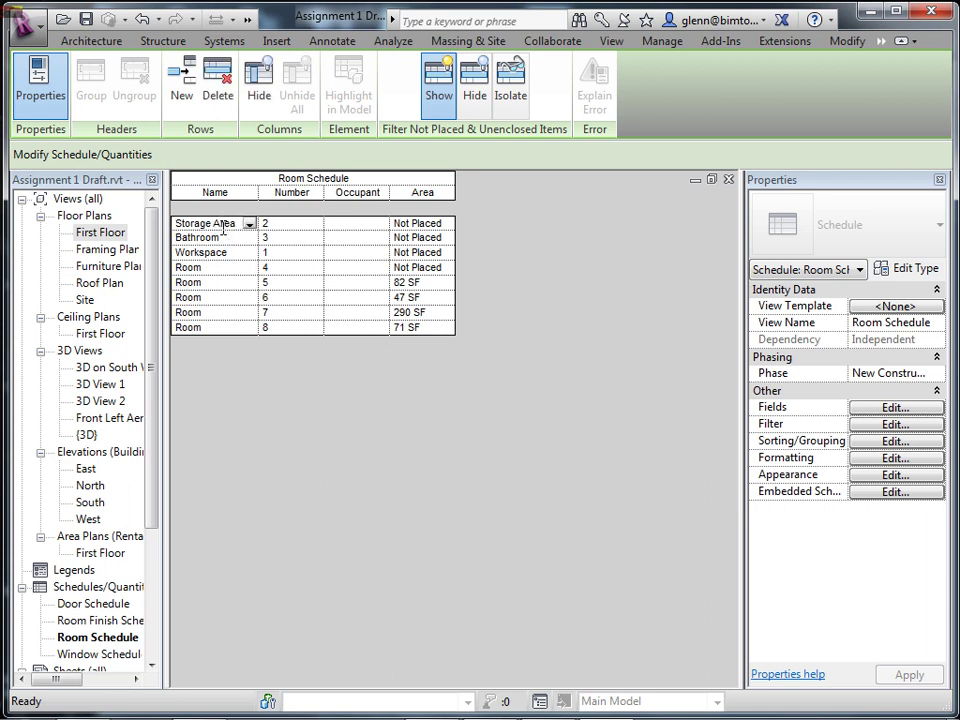
{"action": "left_click", "coordinate": [217, 92]}
{"action": "left_click", "coordinate": [535, 385]}
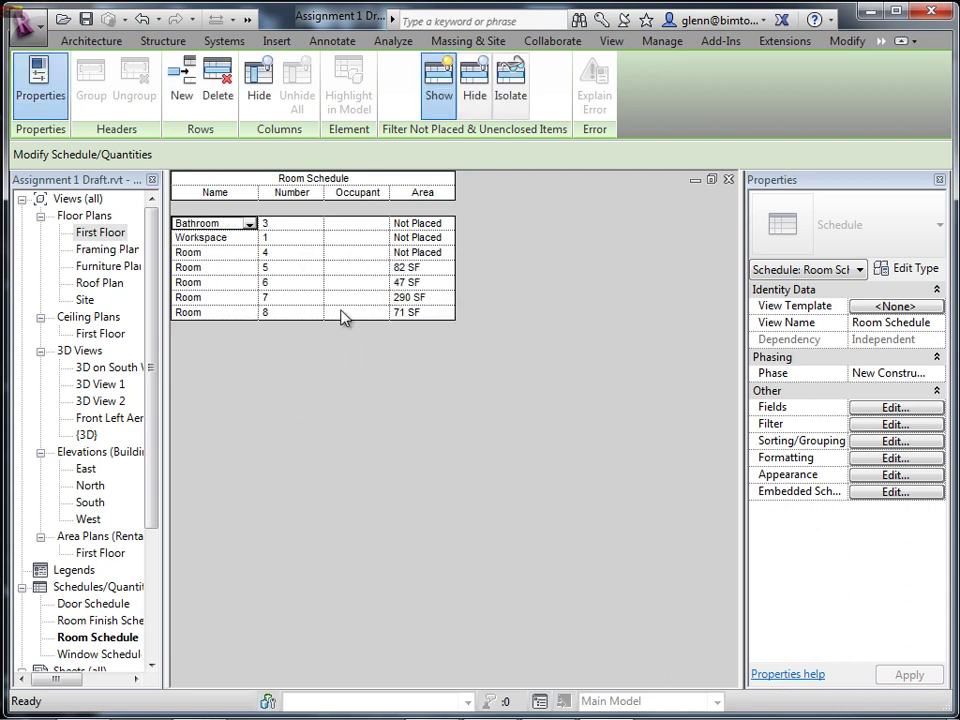
Delete the three remaining unplaced rooms, Bathroom, Workspace and Room 4, from the room schedule.
{"action": "left_click", "coordinate": [420, 253]}
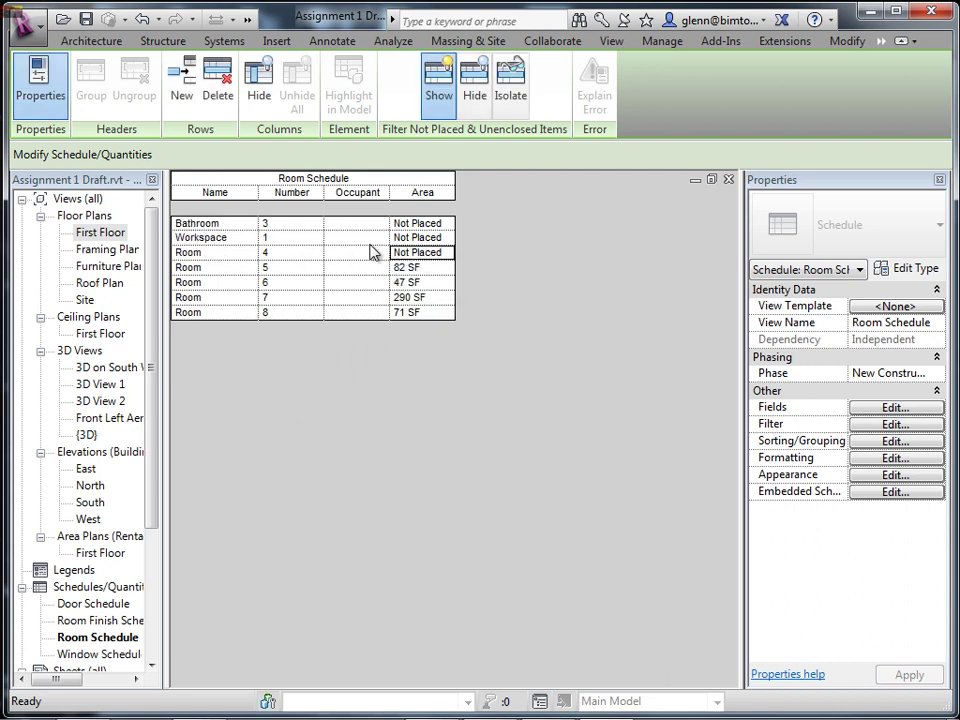
{"action": "left_click", "coordinate": [230, 225]}
{"action": "key", "text": "Tab"}
{"action": "key", "text": "Tab"}
{"action": "key", "text": "Tab"}
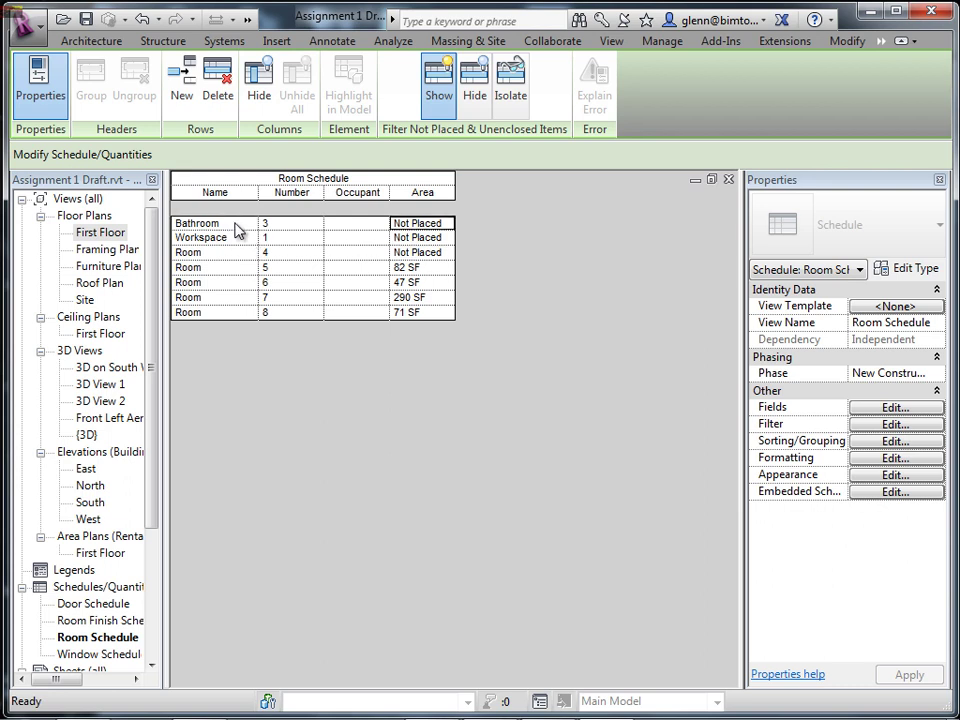
{"action": "left_click_drag", "start_coordinate": [414, 255], "coordinate": [200, 222]}
{"action": "left_click", "coordinate": [215, 96]}
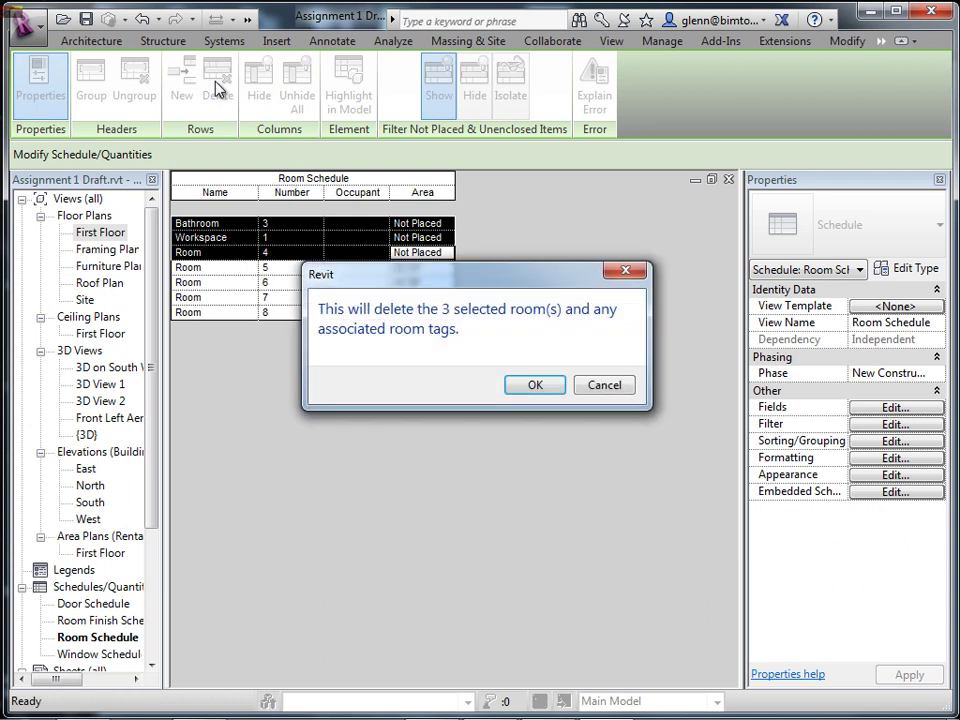
{"action": "left_click", "coordinate": [535, 385]}
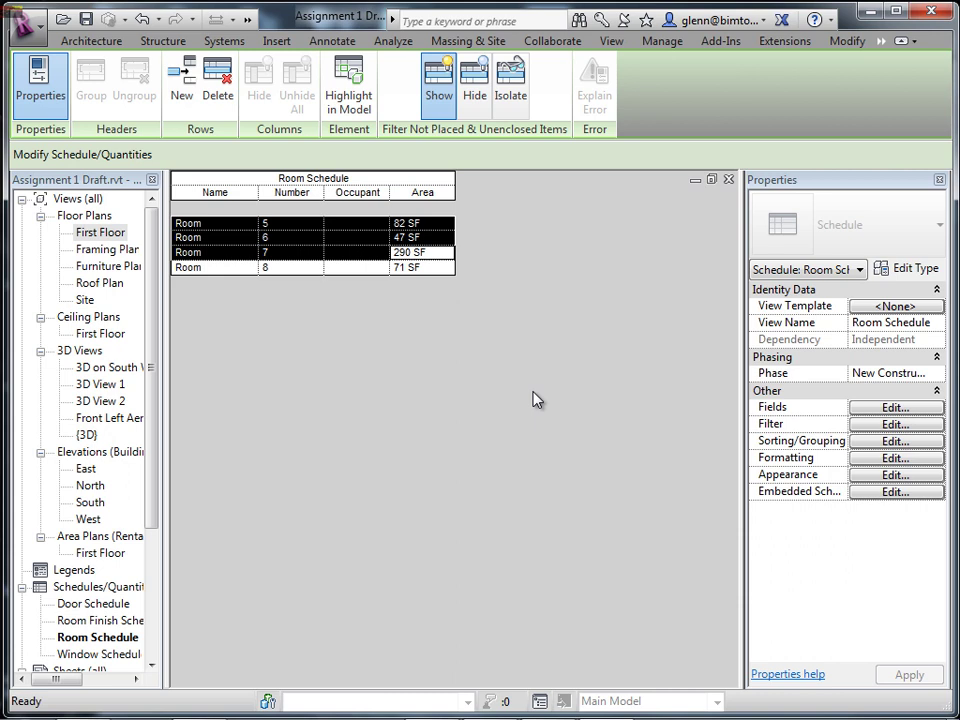
Renumber the four placed rooms as 1, 2, 3 and 4 in their listed order in the room schedule.
{"action": "left_click", "coordinate": [303, 222]}
{"action": "type", "text": "1"}
{"action": "left_click", "coordinate": [293, 240]}
{"action": "type", "text": "2"}
{"action": "left_click", "coordinate": [290, 254]}
{"action": "left_click", "coordinate": [291, 254]}
{"action": "left_click", "coordinate": [291, 266]}
{"action": "type", "text": "4"}
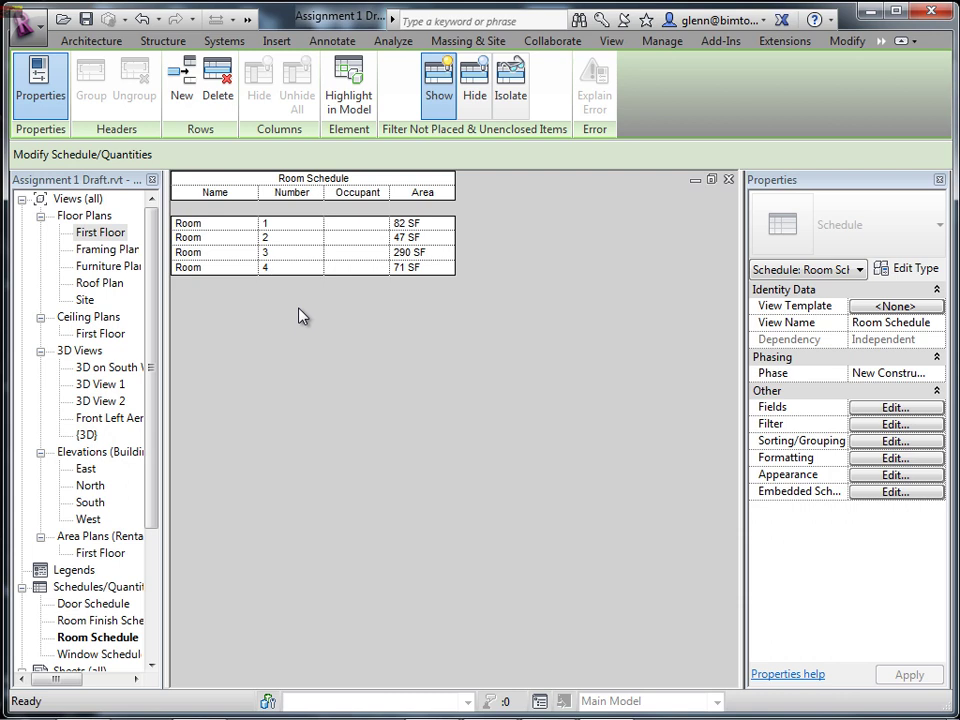
In the First Floor plan, name room 1 in the storage area Storeroom.
{"action": "double_click", "coordinate": [128, 238]}
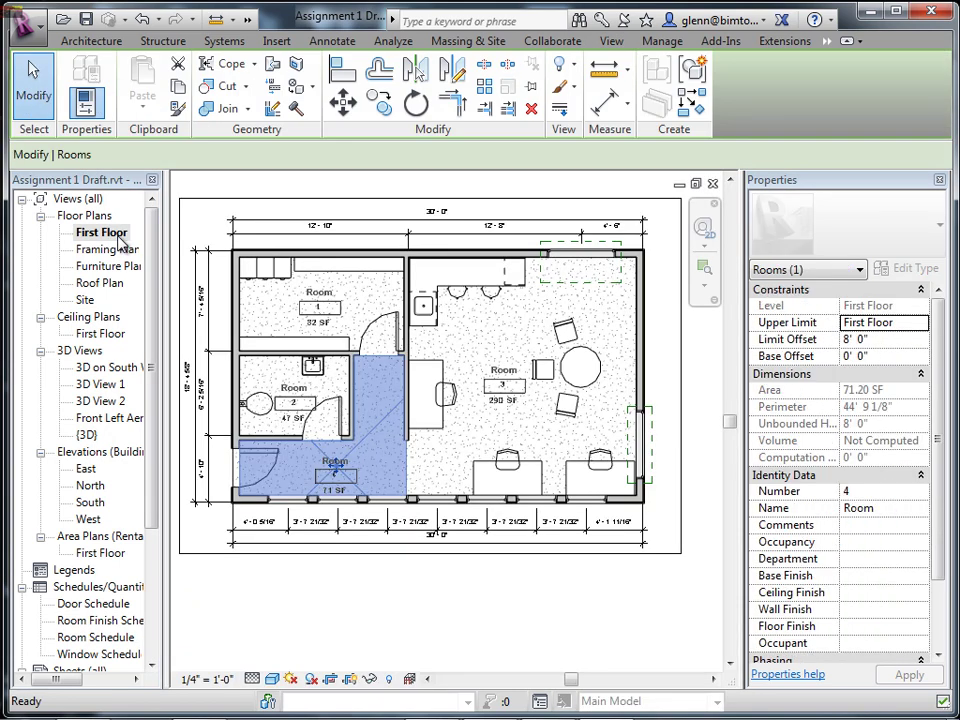
{"action": "left_click", "coordinate": [338, 583]}
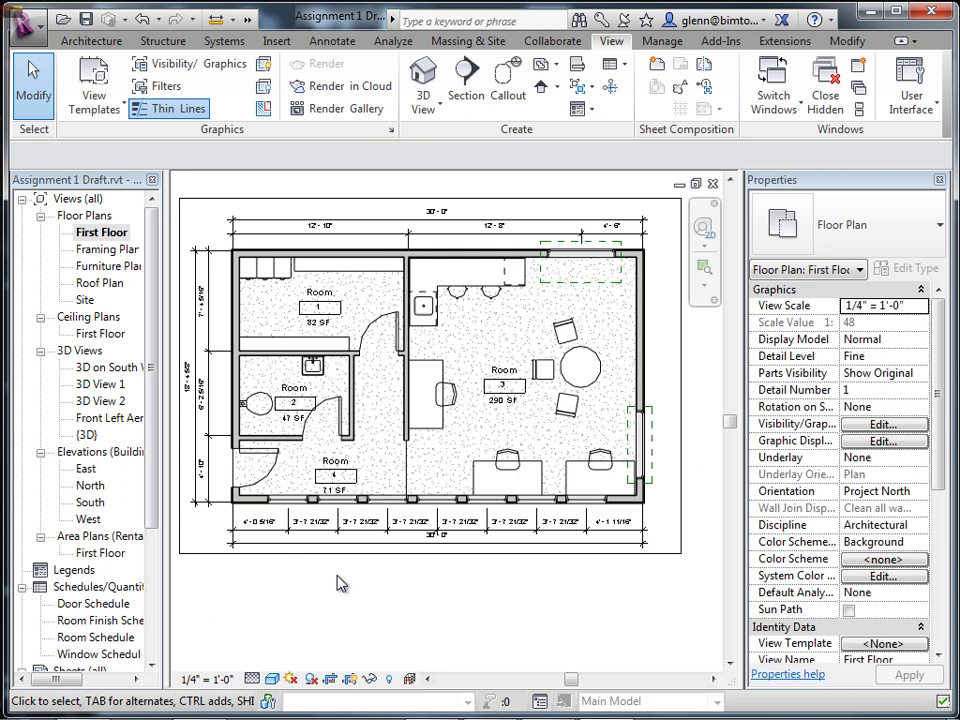
{"action": "left_click", "coordinate": [309, 313]}
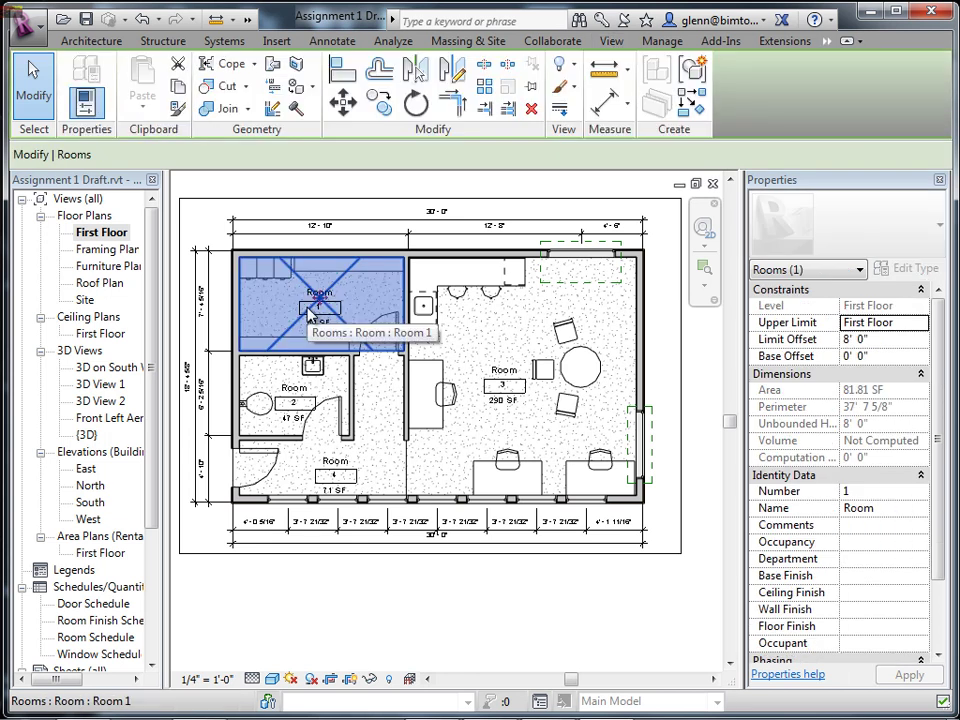
{"action": "left_click", "coordinate": [878, 508]}
{"action": "type", "text": "St"}
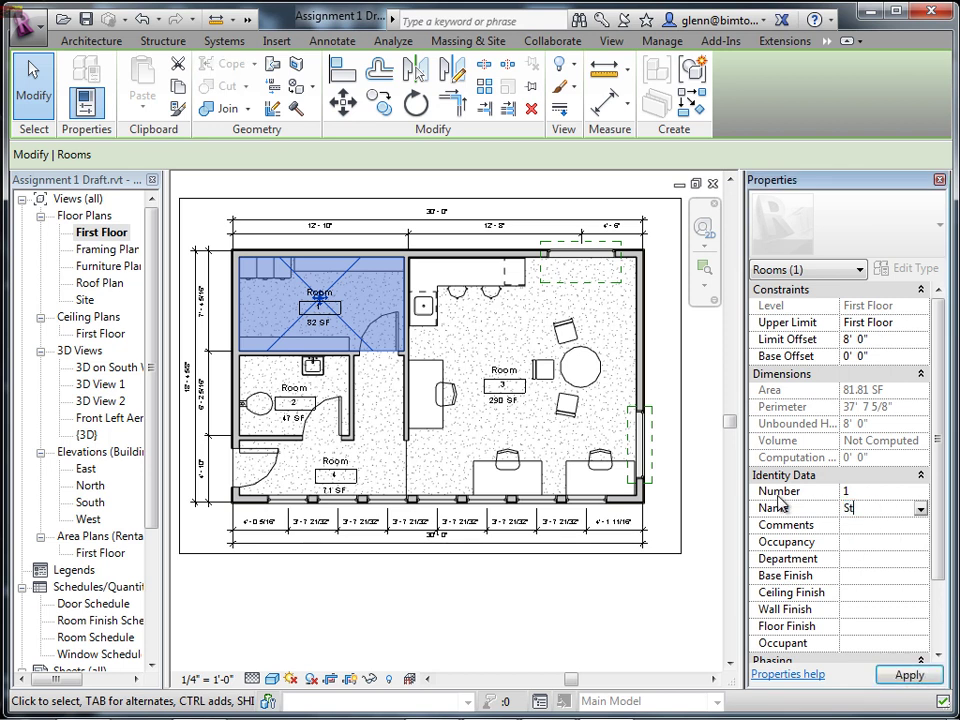
{"action": "type", "text": "oreroom"}
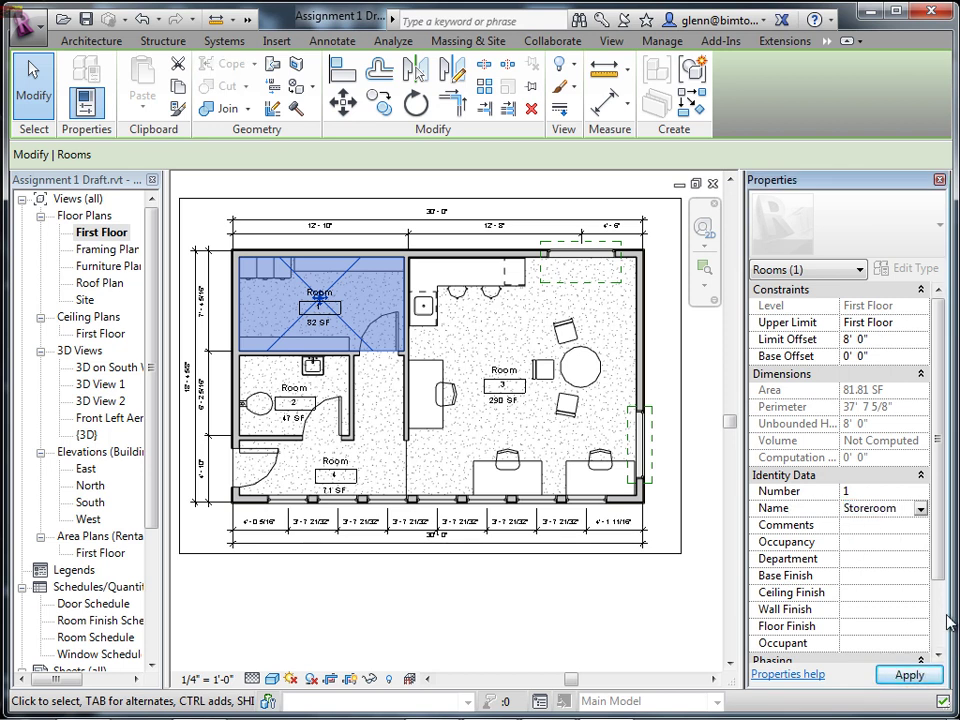
{"action": "left_click", "coordinate": [930, 676]}
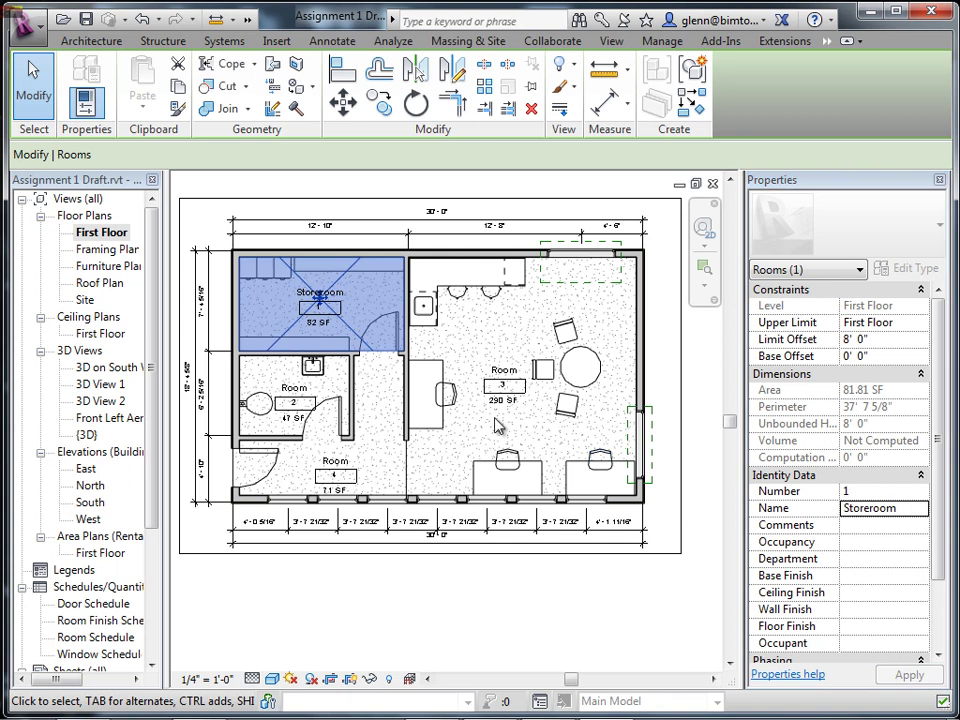
Name the large open room with the desks and round table Workroom.
{"action": "left_click", "coordinate": [504, 423]}
{"action": "left_click", "coordinate": [506, 397]}
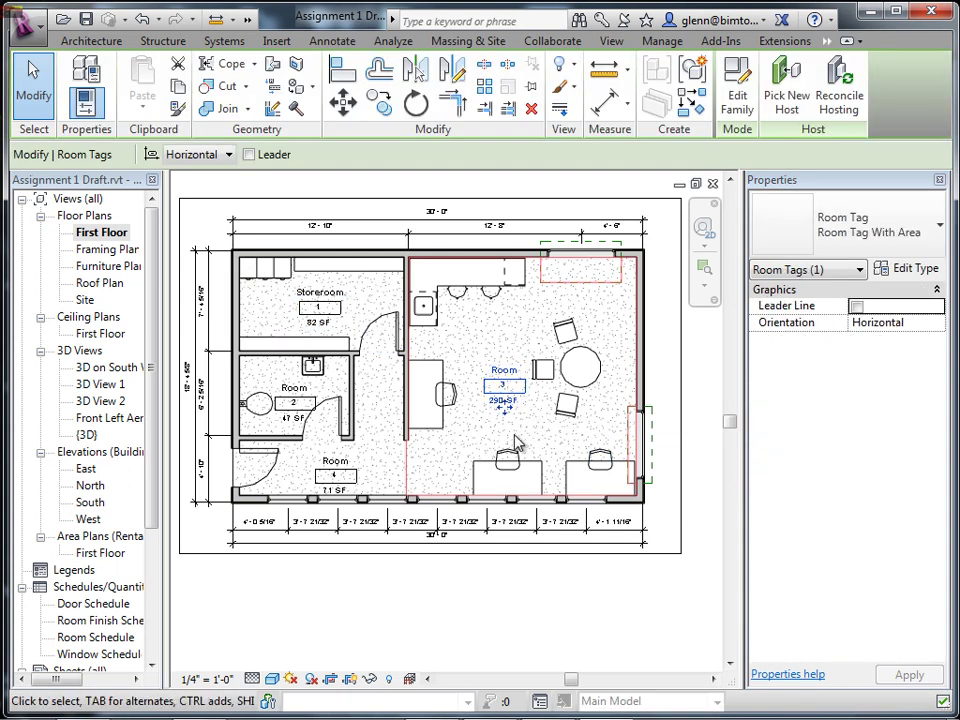
{"action": "left_click", "coordinate": [500, 372]}
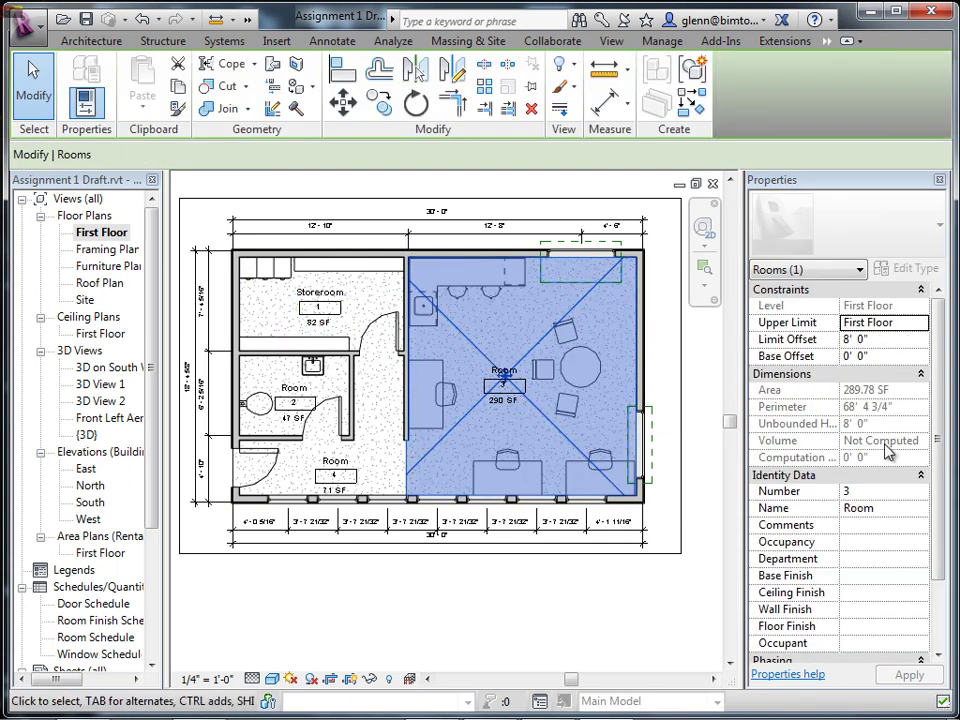
{"action": "left_click", "coordinate": [908, 508]}
{"action": "type", "text": "W"}
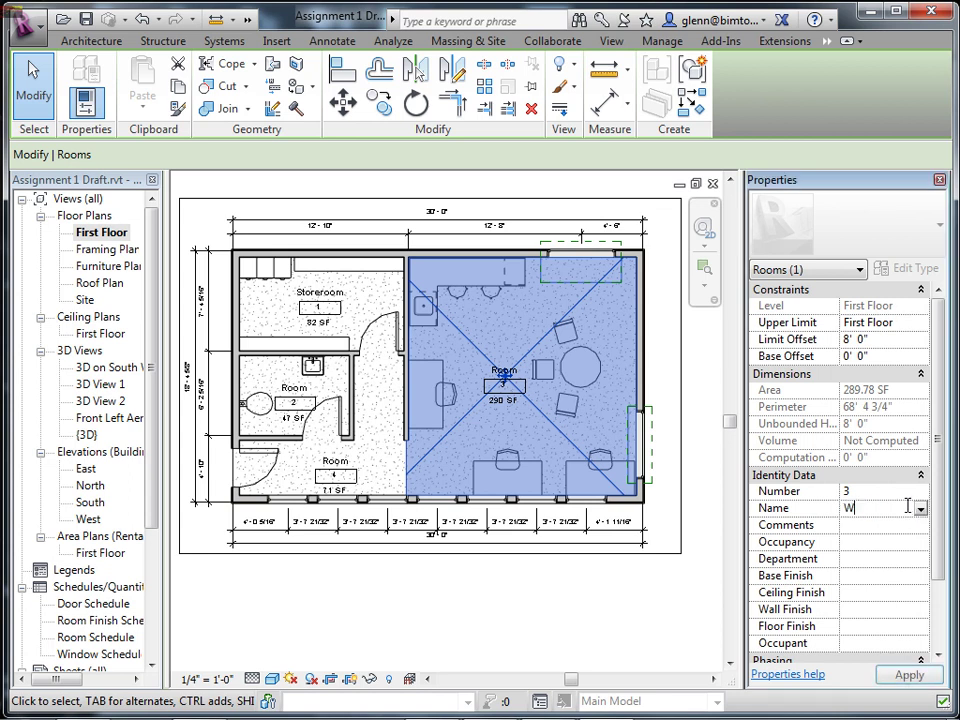
{"action": "type", "text": "orkroom"}
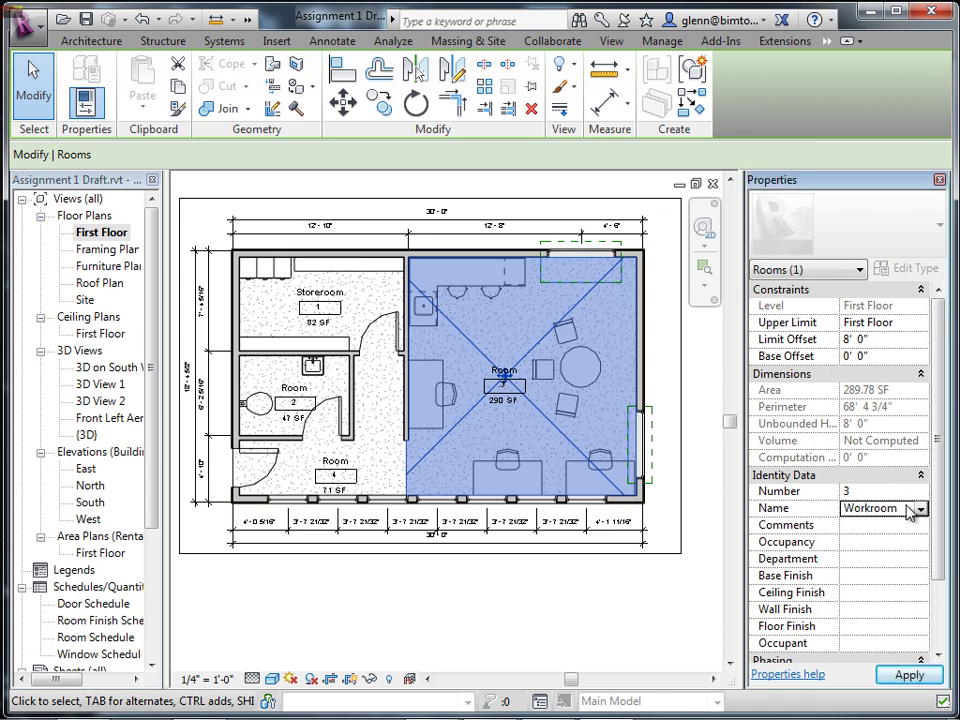
Name room 2, the small room with the toilet and sink, Bathroom.
{"action": "left_click", "coordinate": [345, 458]}
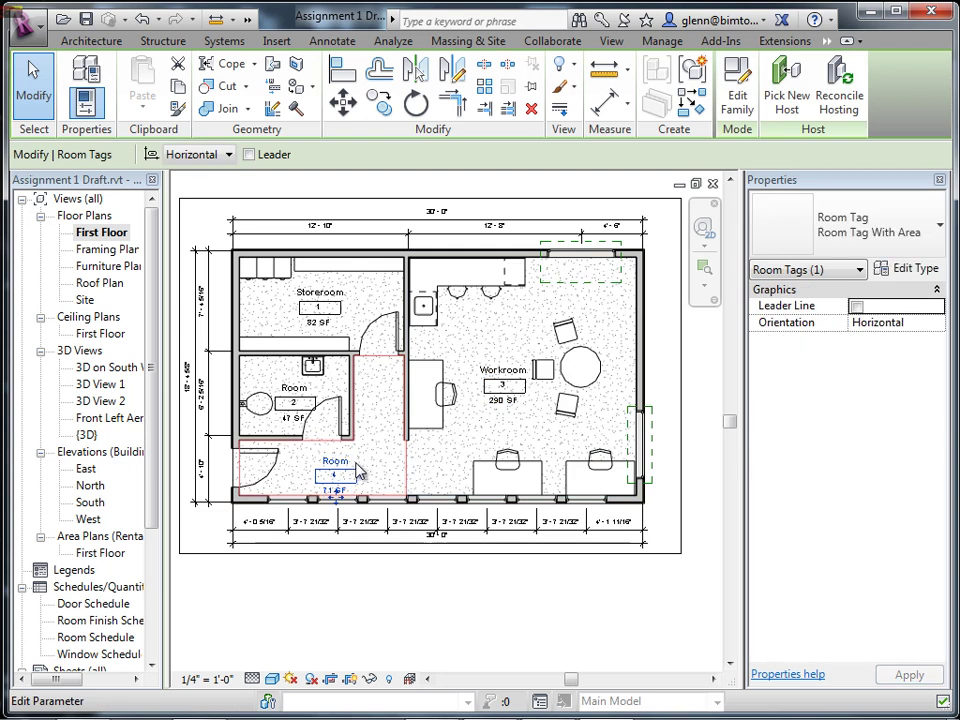
{"action": "key", "text": "Escape"}
{"action": "left_click", "coordinate": [293, 403]}
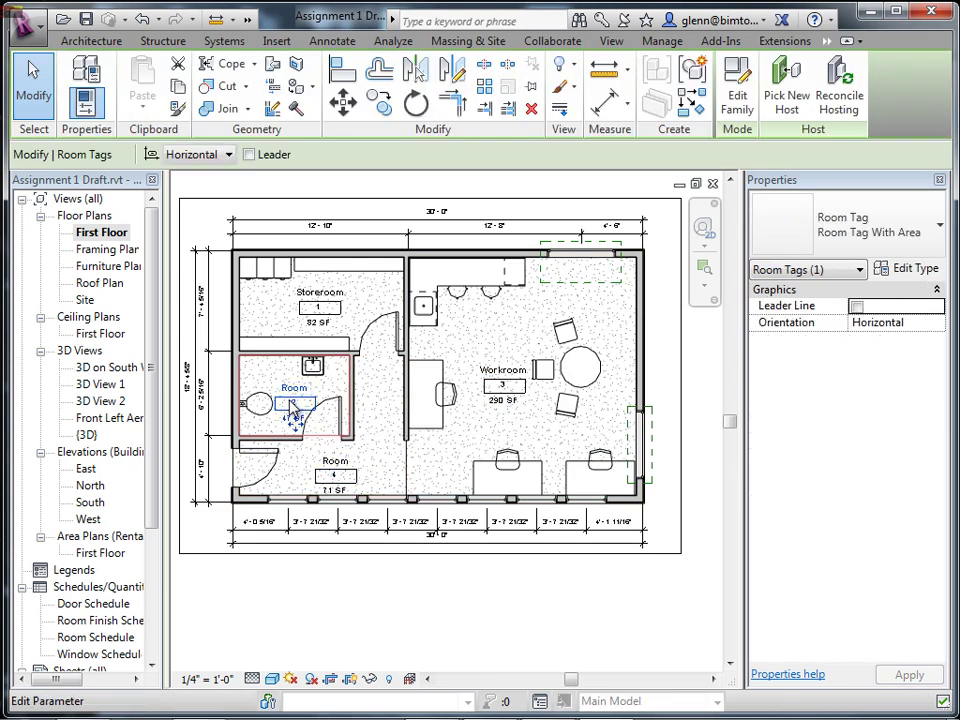
{"action": "left_click", "coordinate": [282, 400]}
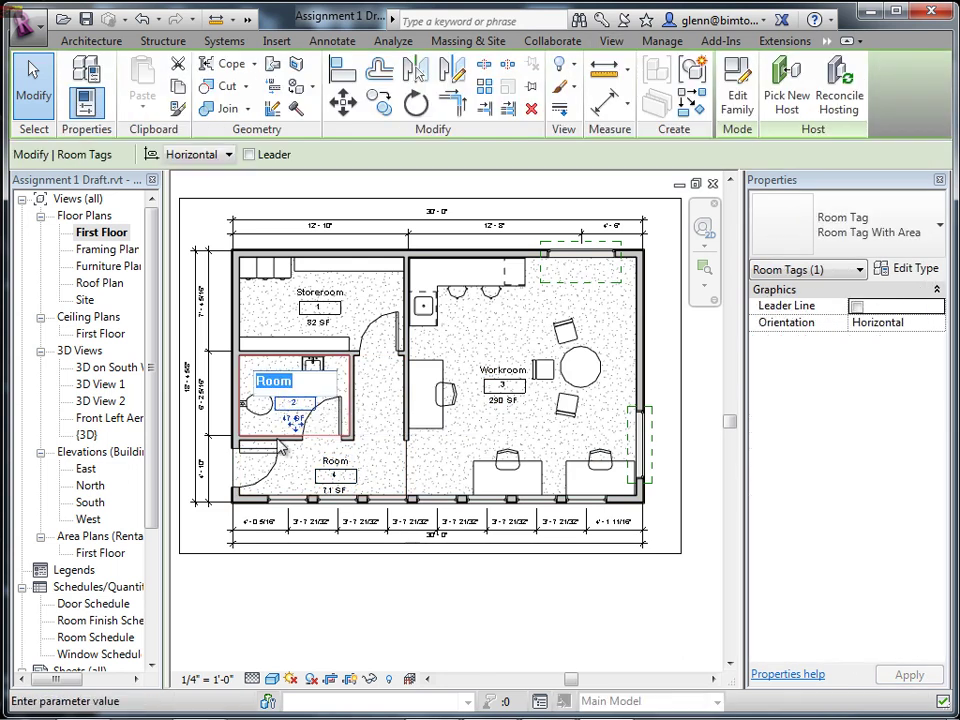
{"action": "key", "text": "Escape"}
{"action": "left_click", "coordinate": [268, 428]}
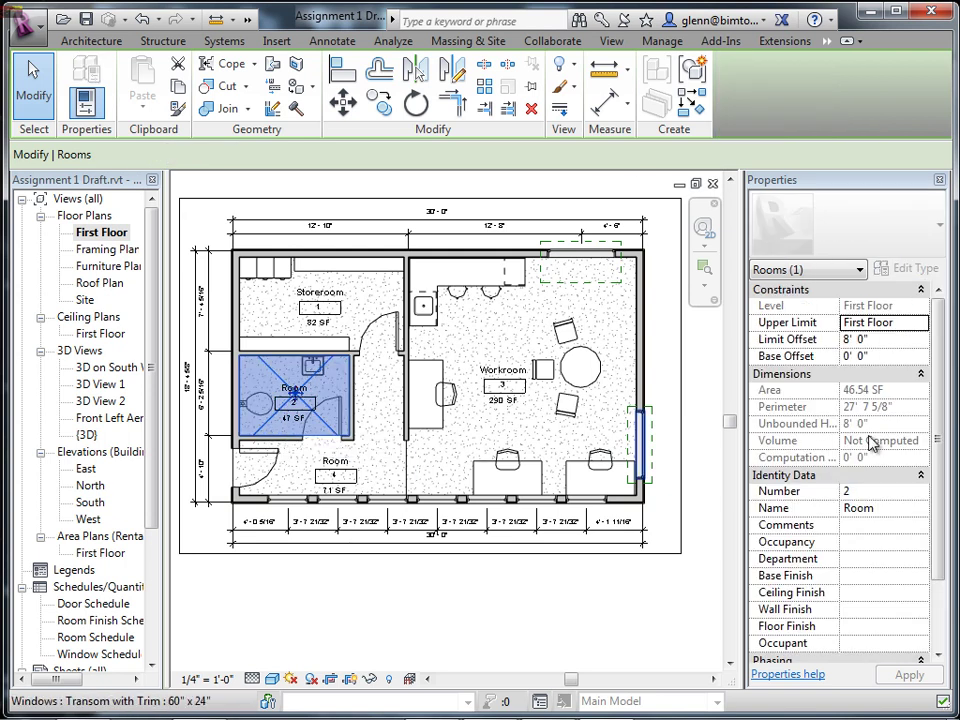
{"action": "left_click", "coordinate": [880, 507]}
{"action": "type", "text": "B"}
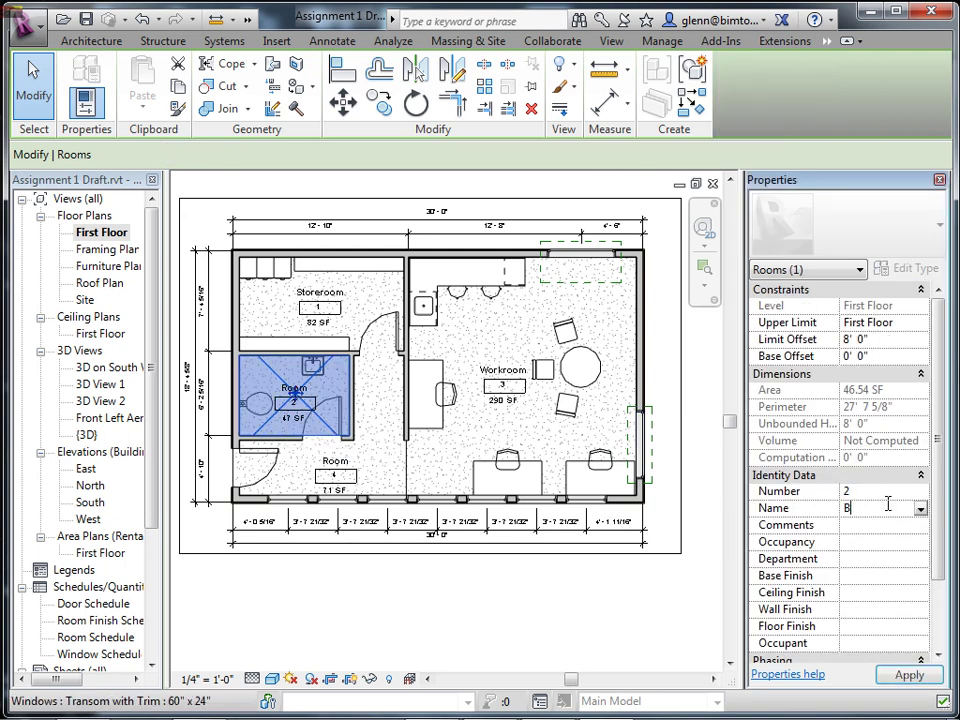
{"action": "type", "text": "athroom"}
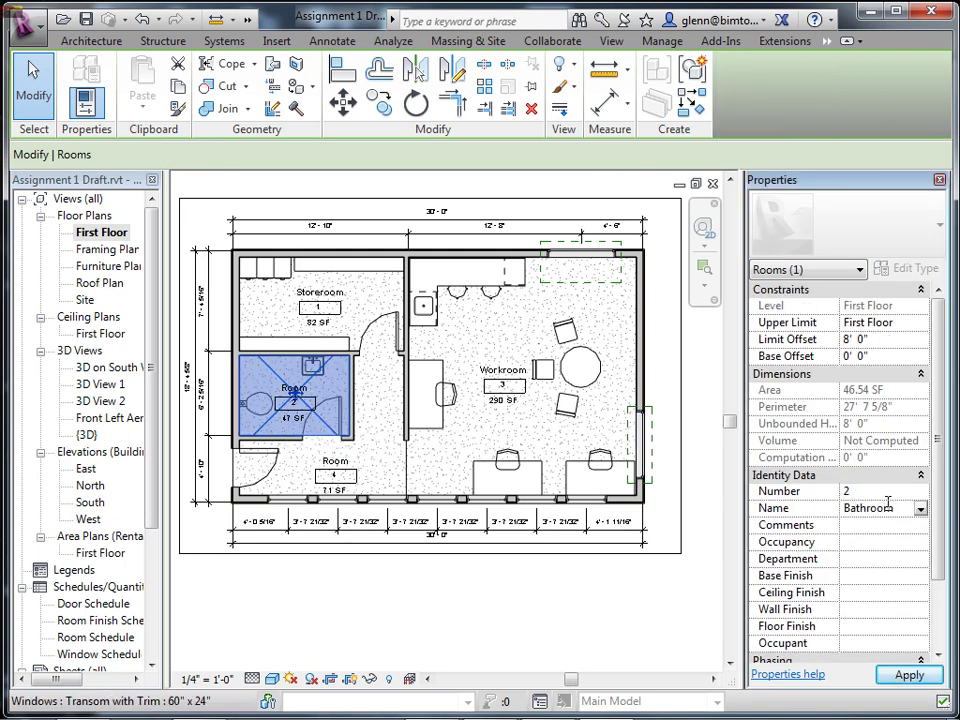
{"action": "left_click", "coordinate": [647, 628]}
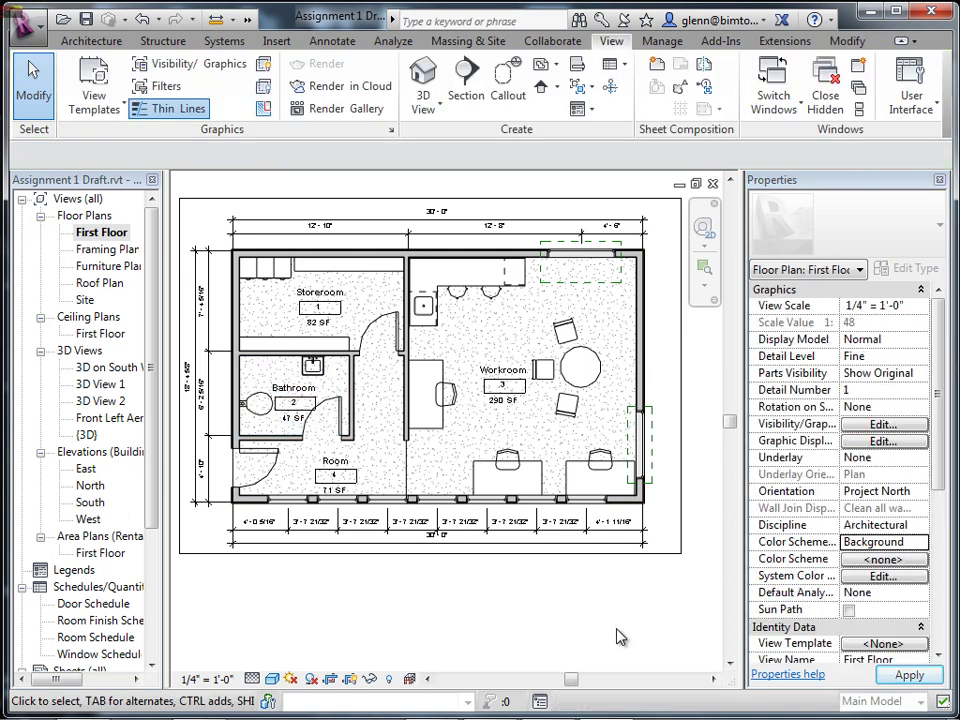
{"action": "left_click", "coordinate": [335, 467]}
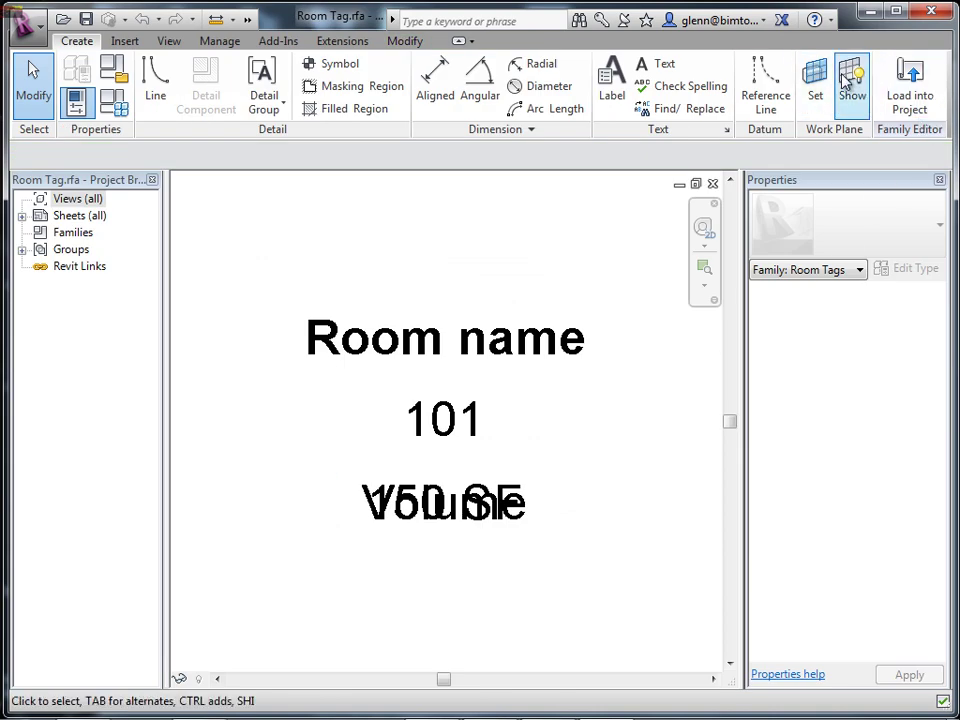
{"action": "left_click", "coordinate": [247, 20]}
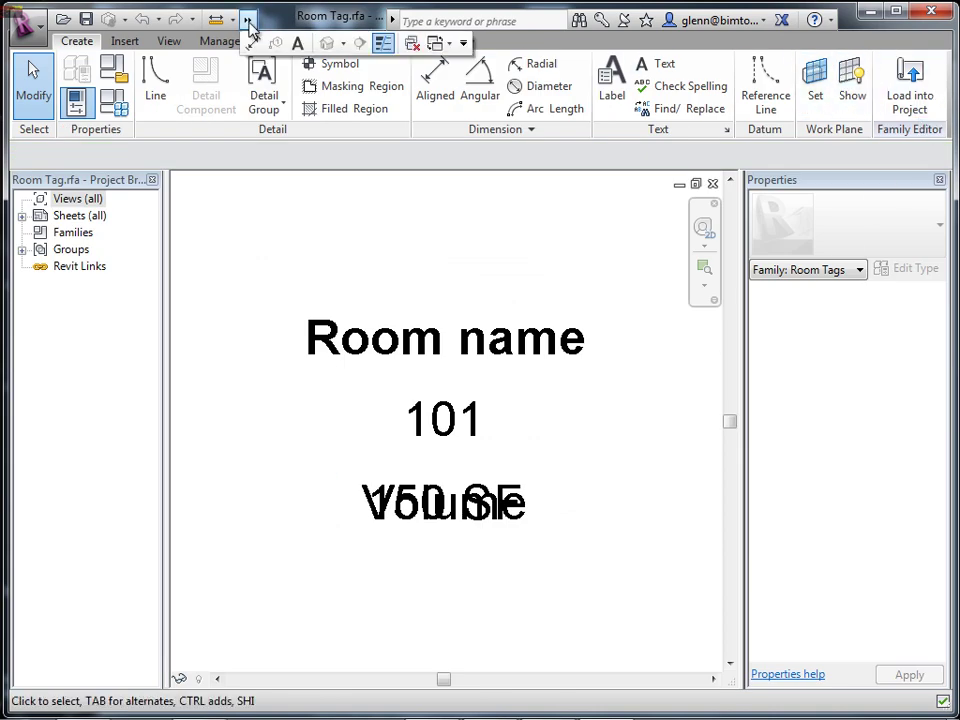
{"action": "left_click", "coordinate": [437, 43]}
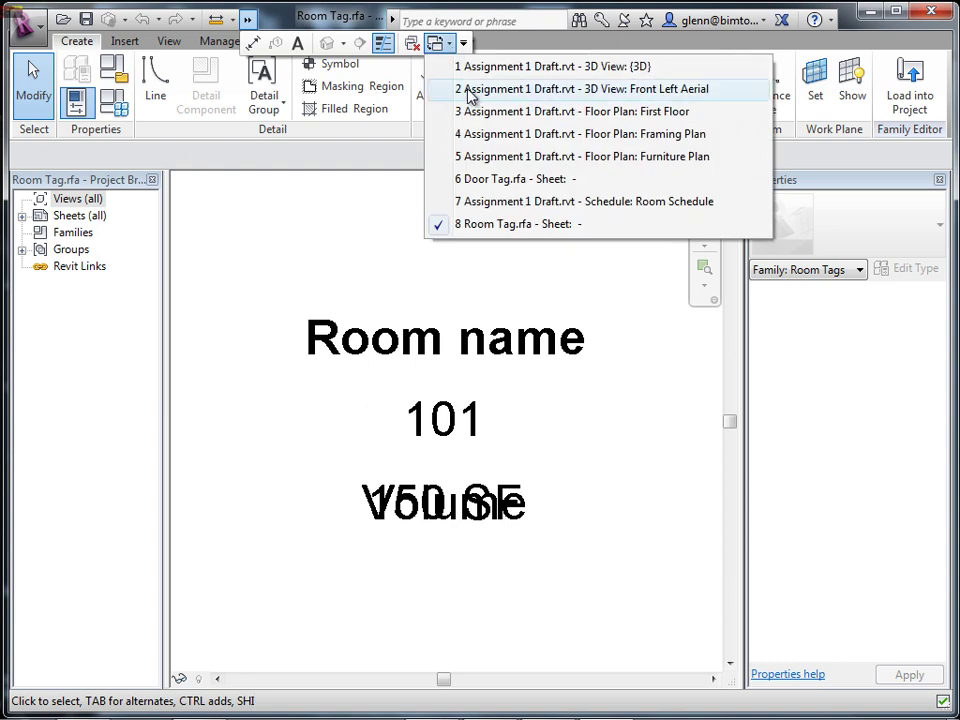
{"action": "left_click", "coordinate": [485, 160]}
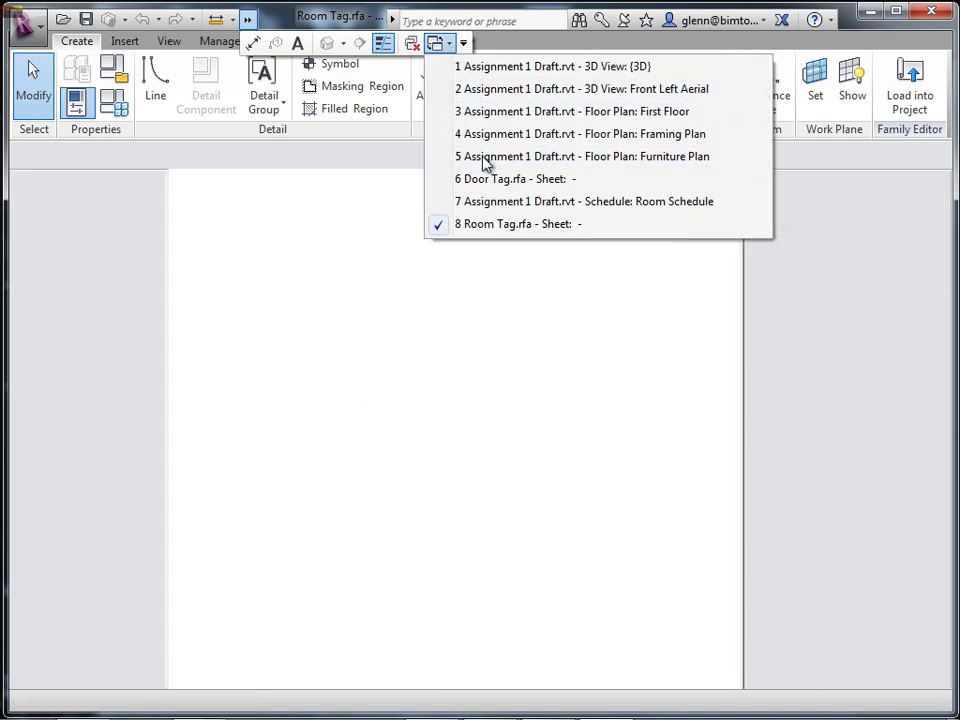
{"action": "double_click", "coordinate": [106, 234]}
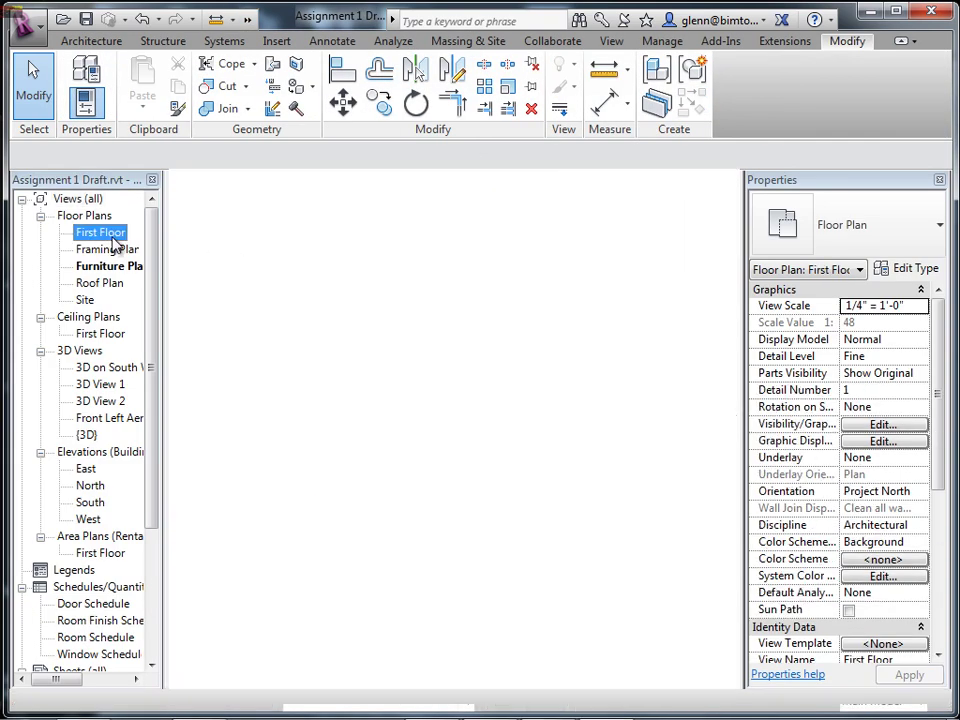
Rename room 4 by the entrance door as Entry in its room tag.
{"action": "left_click", "coordinate": [334, 462]}
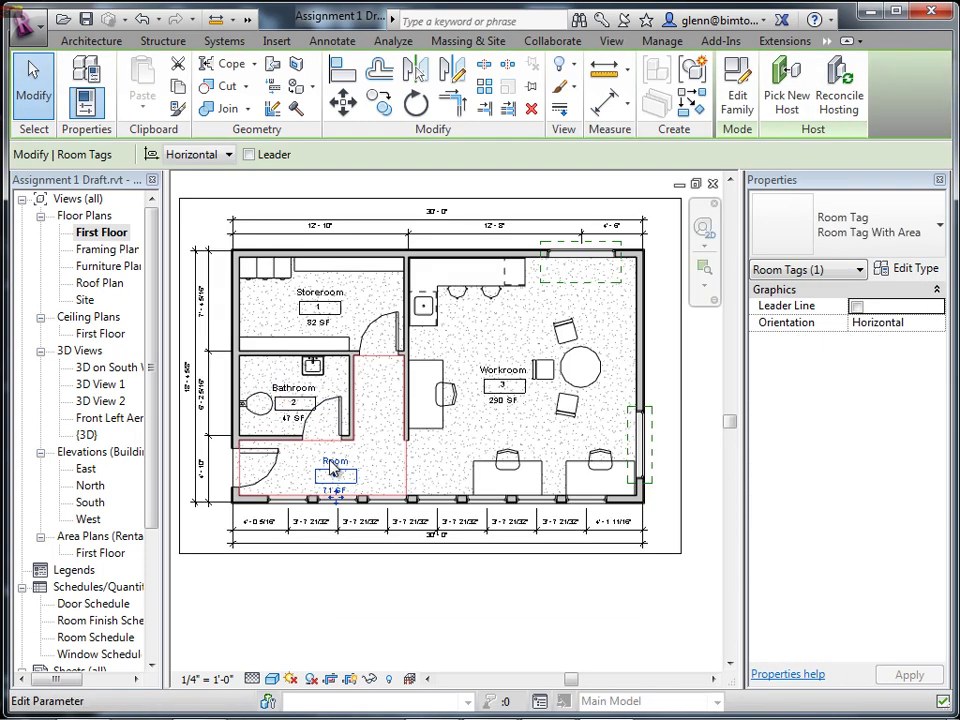
{"action": "left_click", "coordinate": [334, 462]}
{"action": "type", "text": "Entry"}
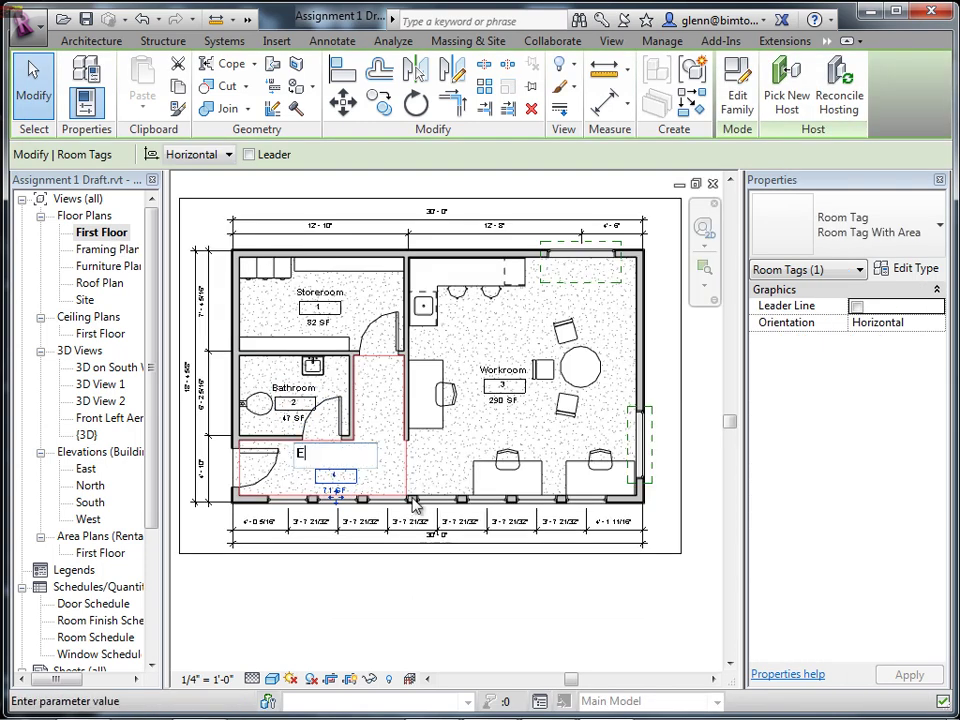
{"action": "left_click", "coordinate": [444, 630]}
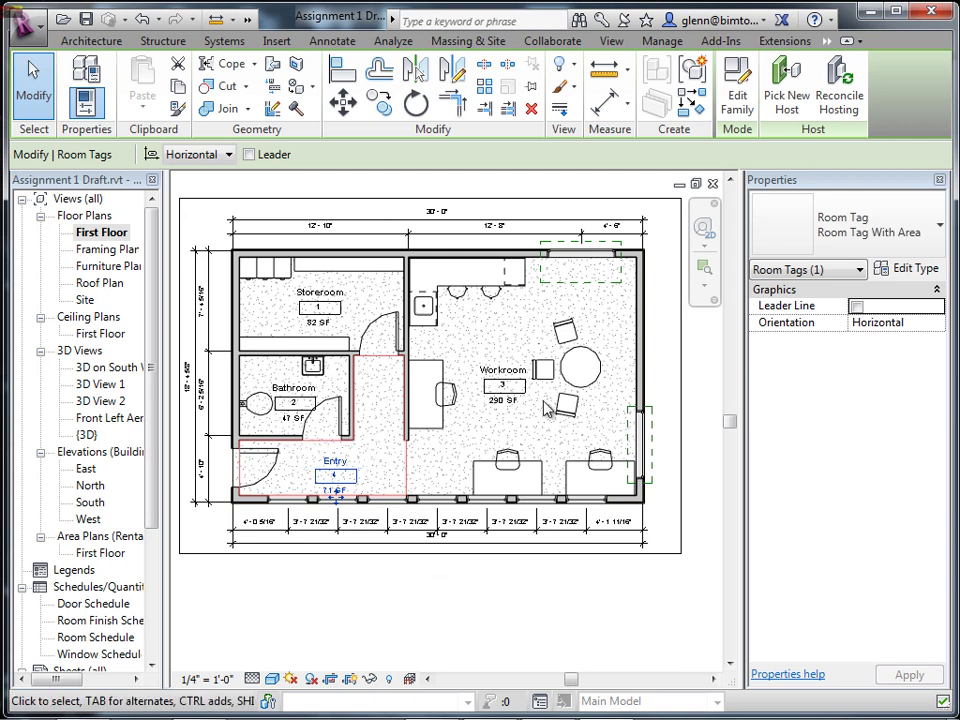
In the Room Schedule, sort the rooms by Number in ascending order and add a footer with title, count, and totals.
{"action": "double_click", "coordinate": [105, 637]}
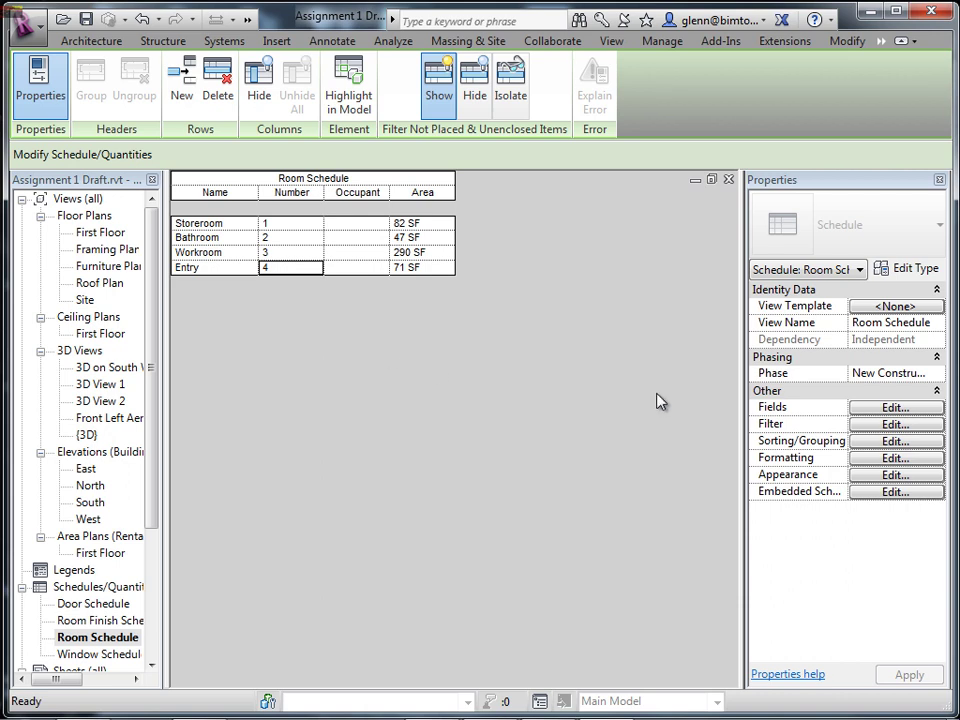
{"action": "left_click", "coordinate": [869, 442]}
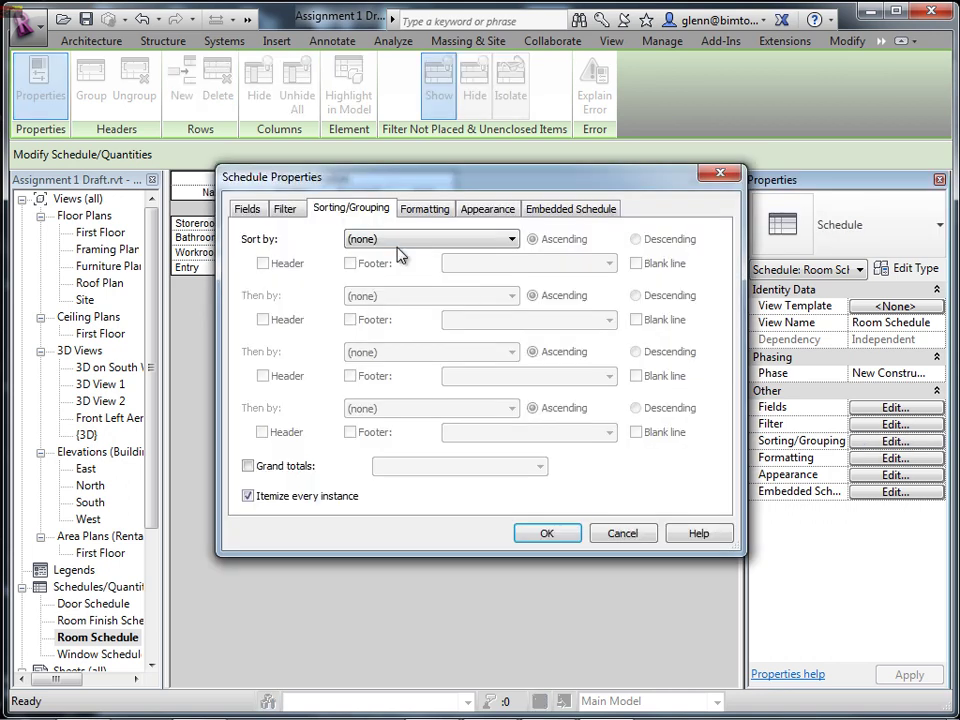
{"action": "left_click", "coordinate": [394, 243]}
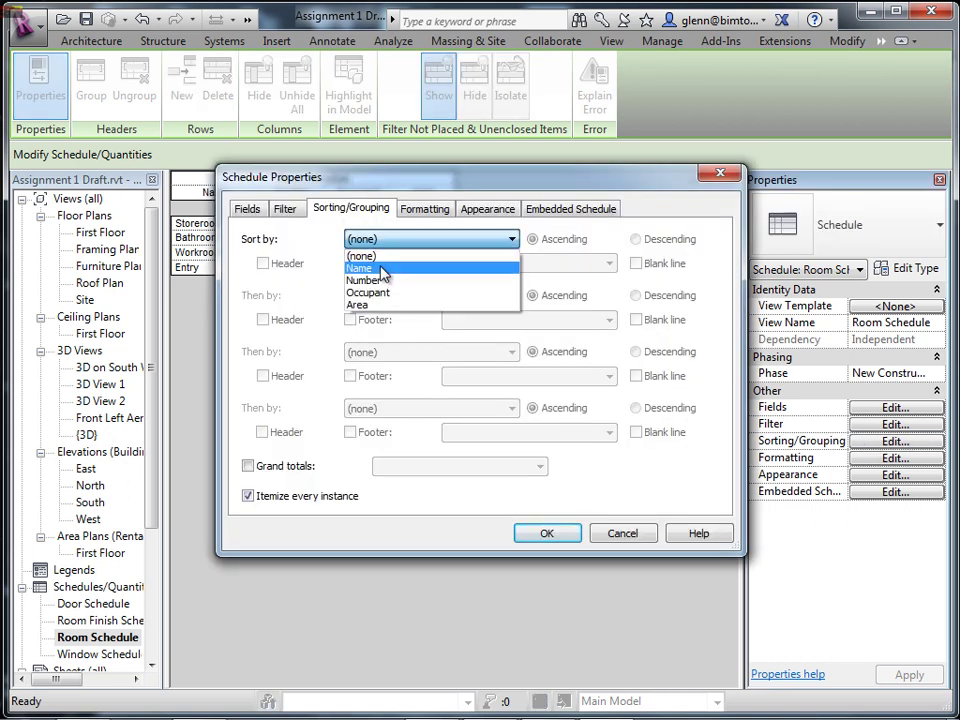
{"action": "left_click", "coordinate": [381, 280]}
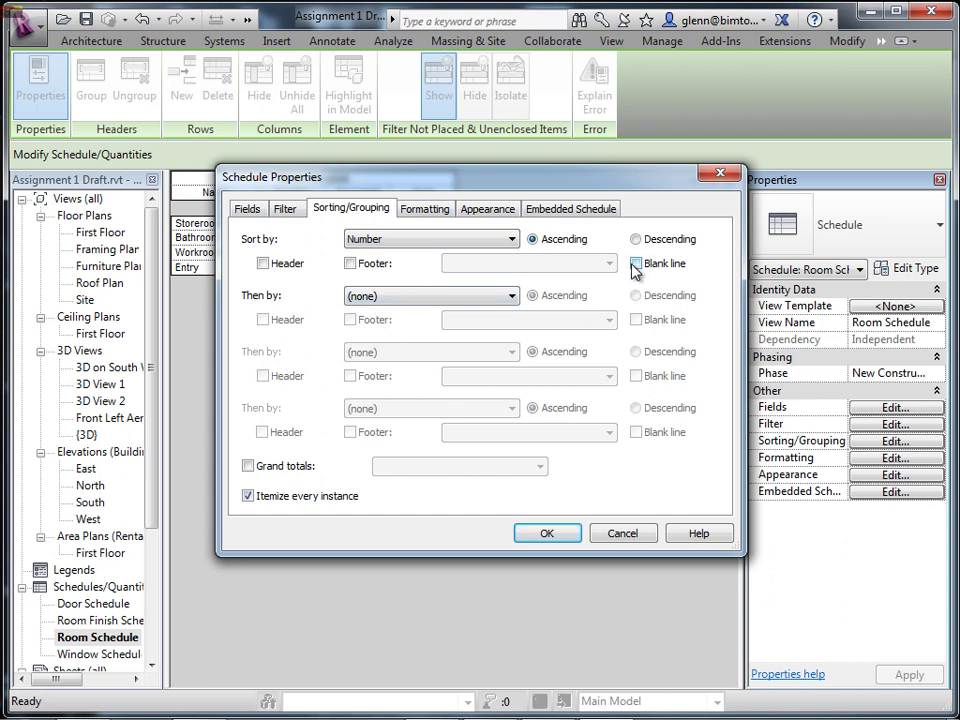
{"action": "left_click", "coordinate": [350, 263]}
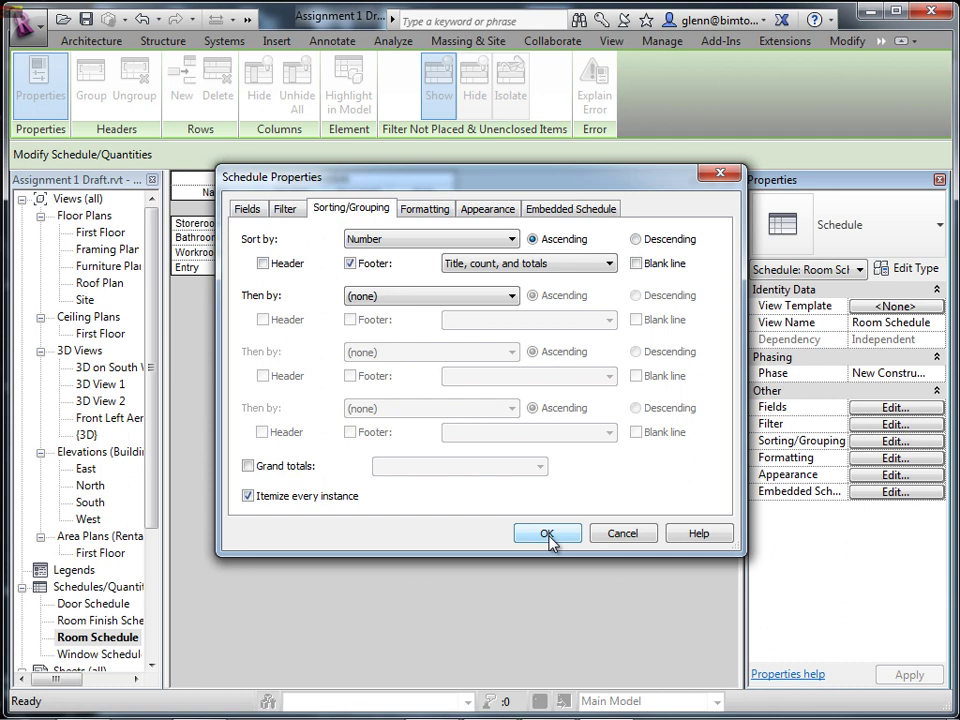
Format the schedule's Area field to calculate totals and align right, and apply the schedule properties.
{"action": "left_click", "coordinate": [427, 208]}
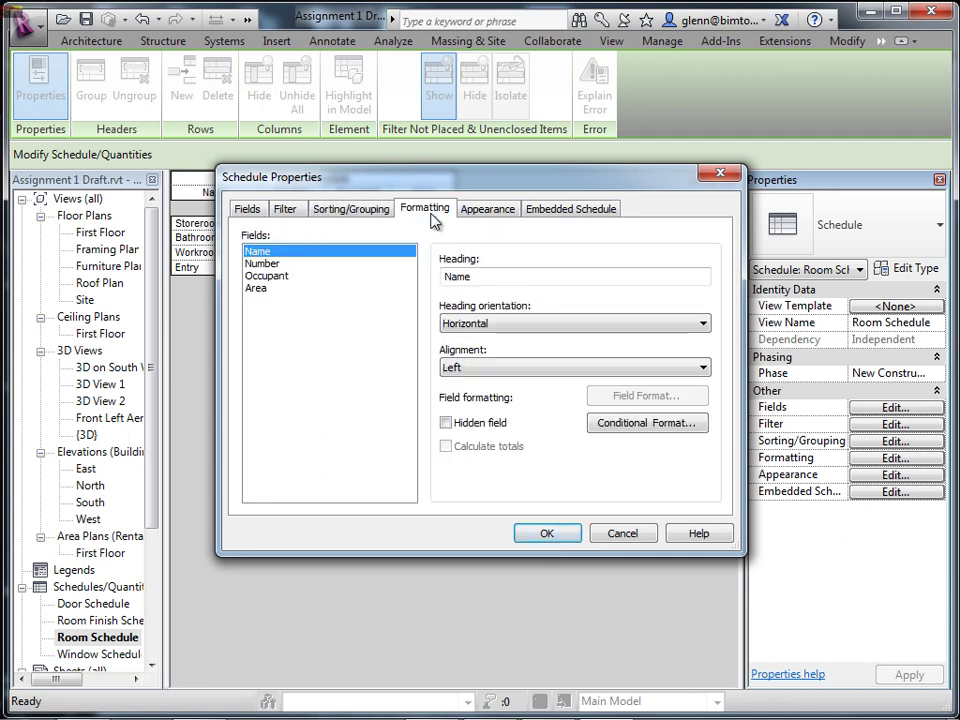
{"action": "left_click", "coordinate": [257, 288]}
{"action": "left_click", "coordinate": [449, 448]}
{"action": "left_click", "coordinate": [474, 369]}
{"action": "left_click", "coordinate": [470, 409]}
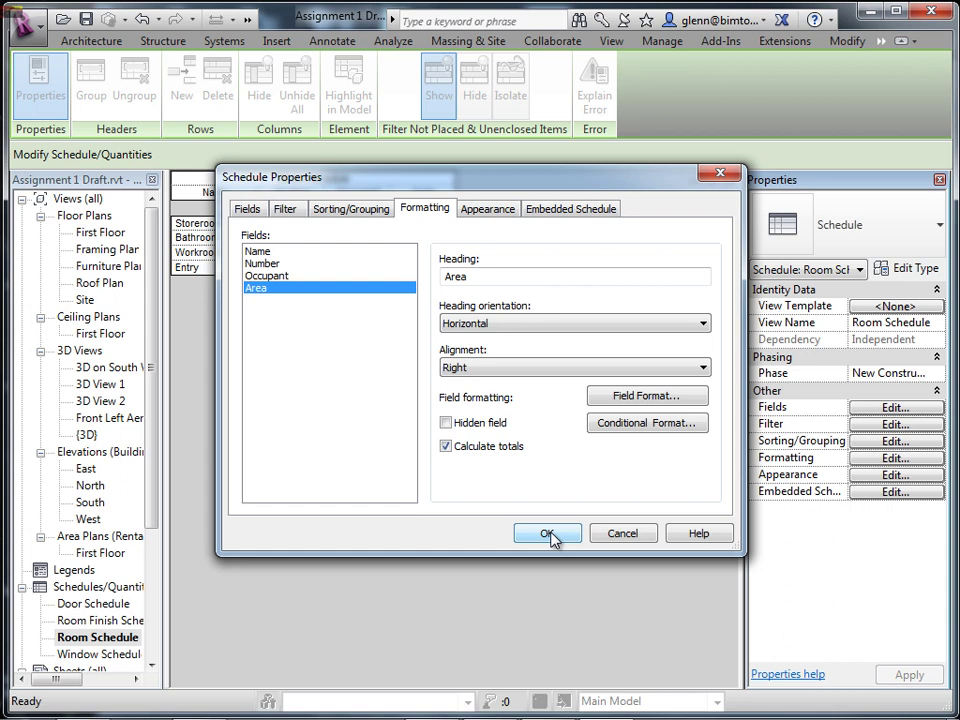
{"action": "left_click", "coordinate": [549, 536]}
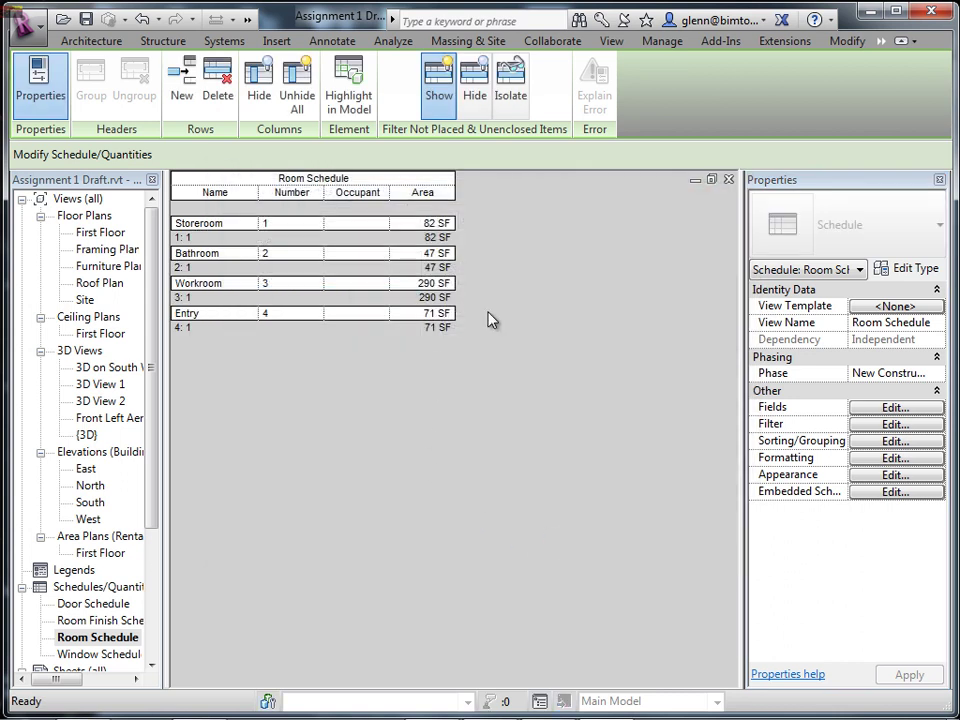
Remove the footer from the room schedule's Number sorting and add grand totals showing title, count, and totals.
{"action": "left_click", "coordinate": [872, 444]}
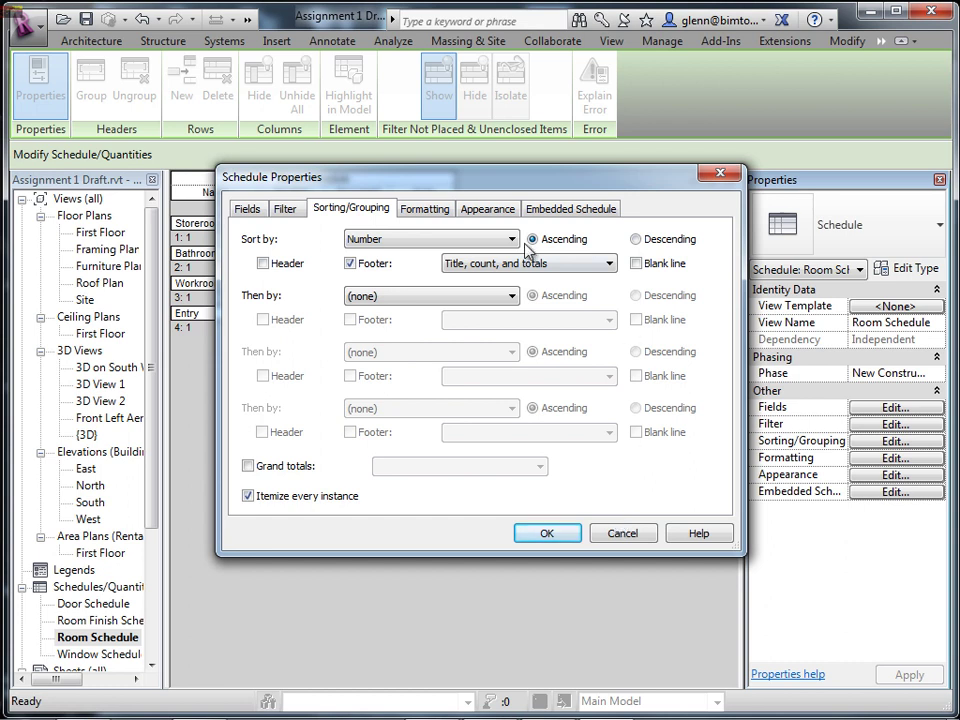
{"action": "left_click", "coordinate": [350, 264]}
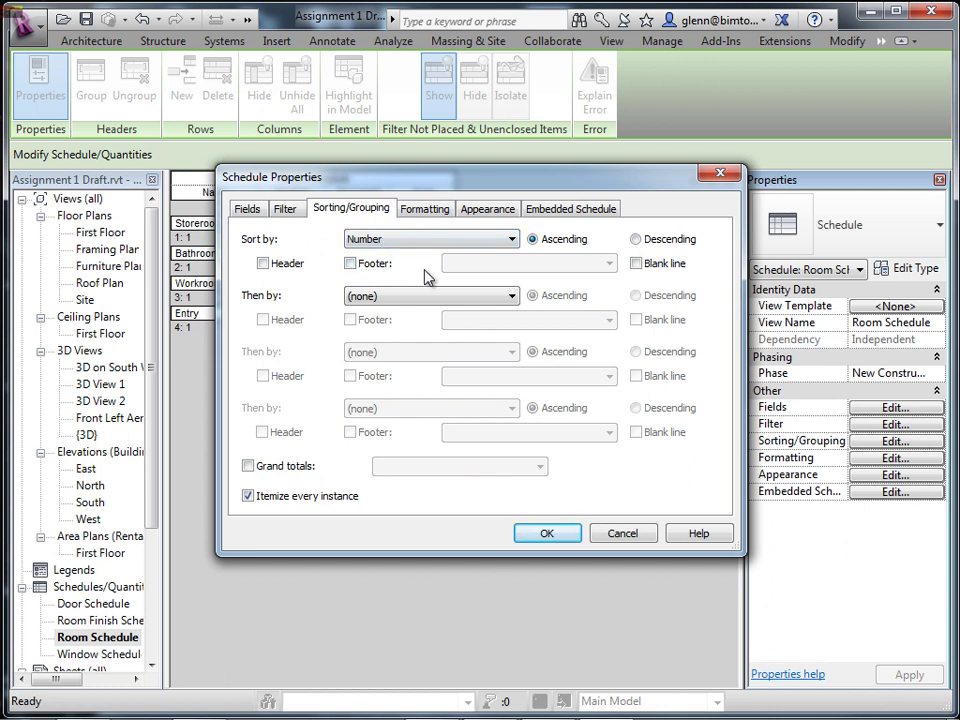
{"action": "left_click_drag", "start_coordinate": [408, 187], "coordinate": [515, 284]}
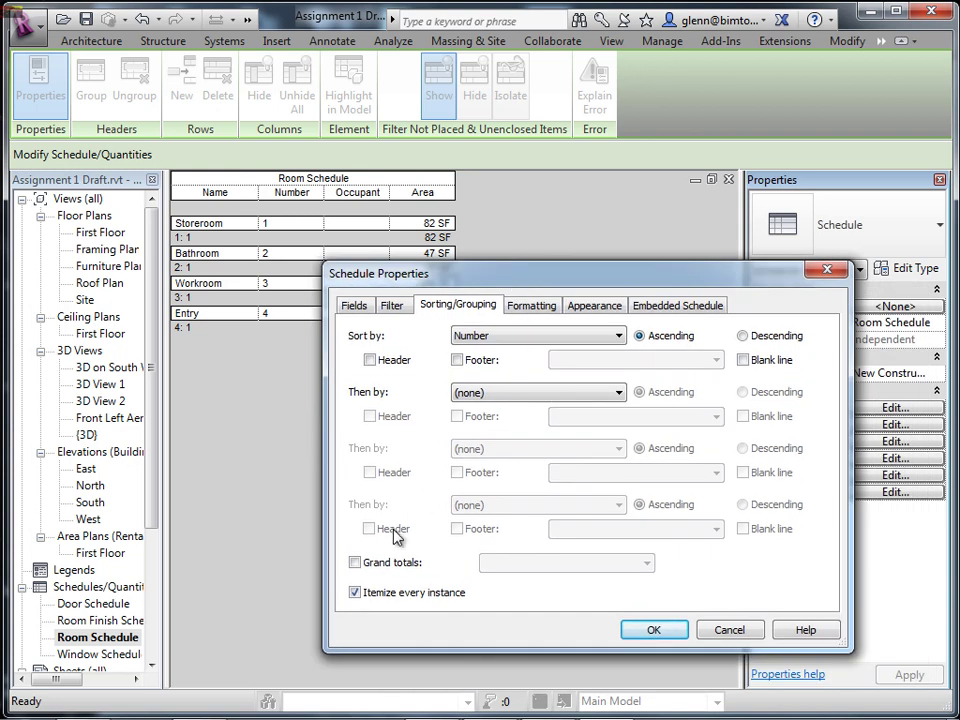
{"action": "left_click", "coordinate": [356, 563]}
{"action": "left_click", "coordinate": [550, 566]}
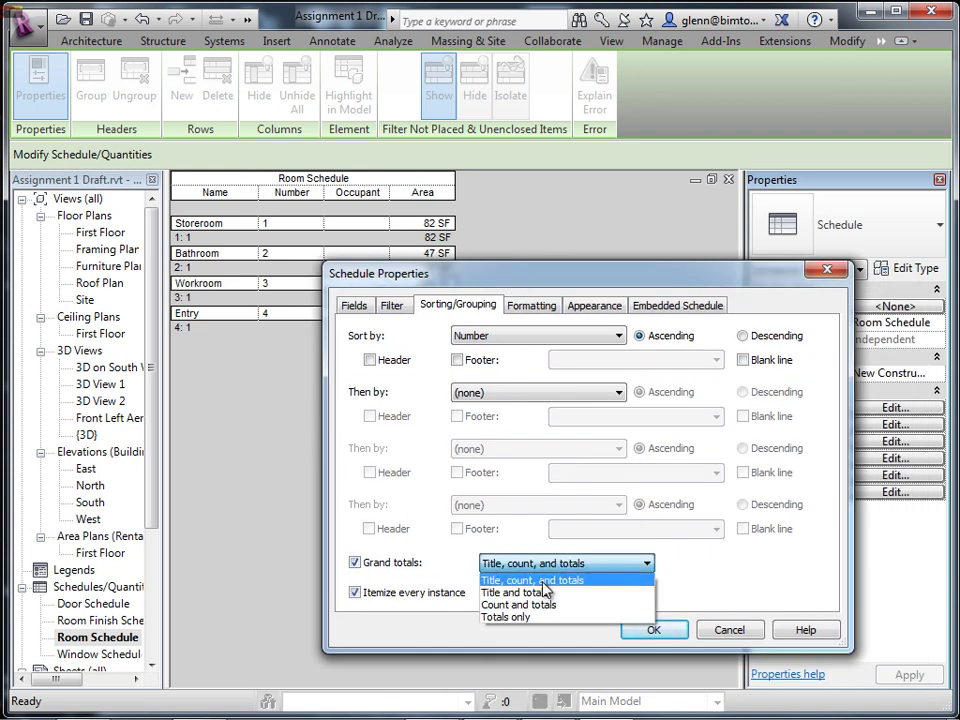
{"action": "left_click", "coordinate": [545, 581]}
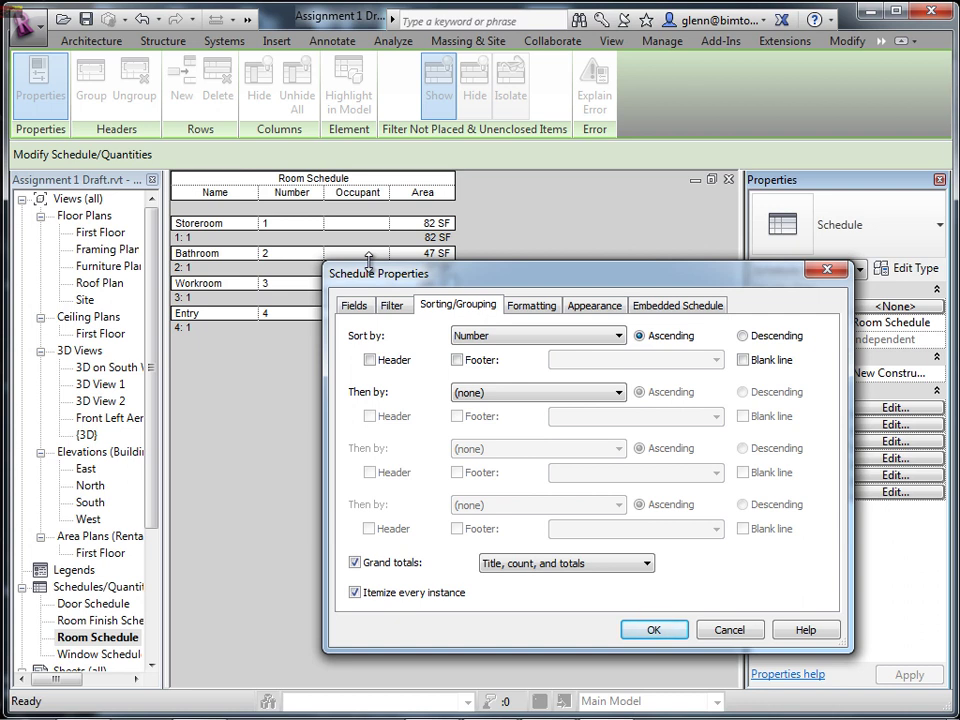
{"action": "left_click", "coordinate": [531, 305]}
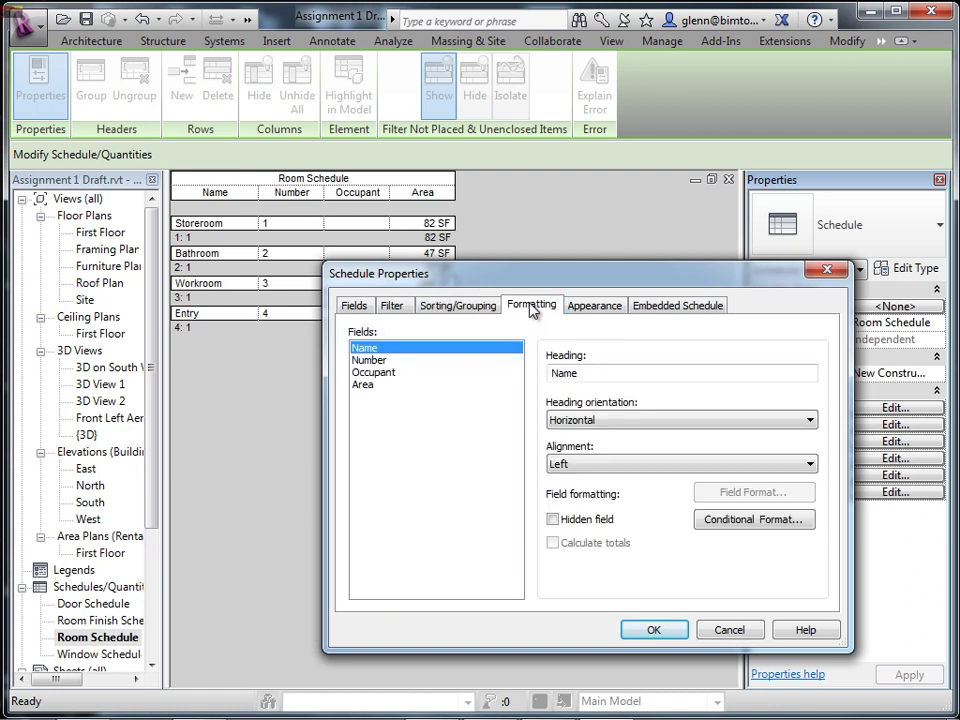
{"action": "left_click", "coordinate": [362, 384]}
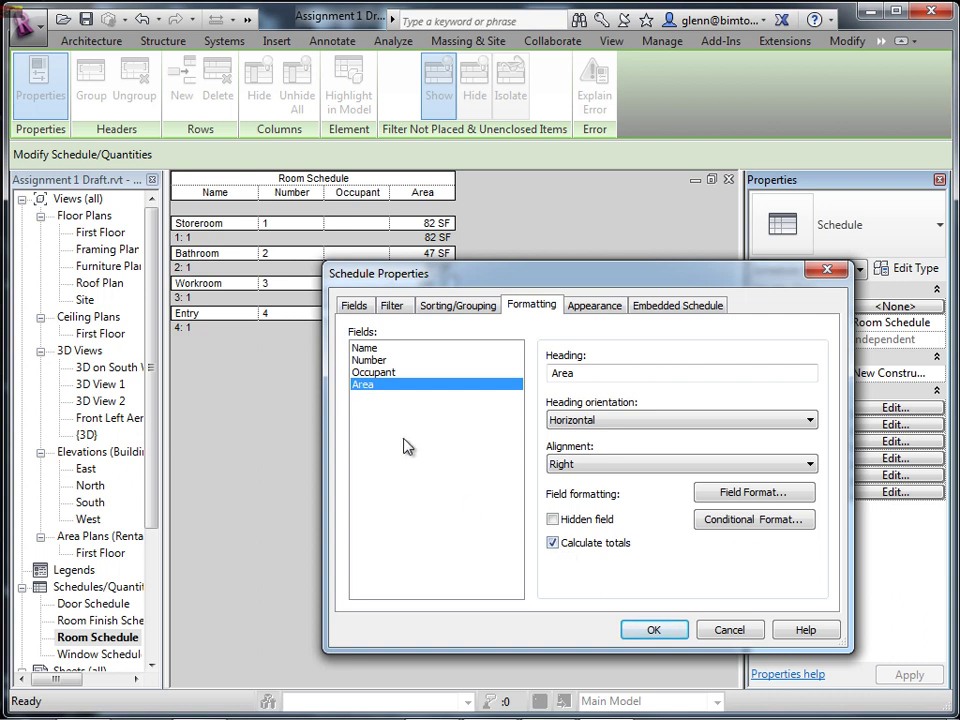
{"action": "left_click", "coordinate": [653, 630]}
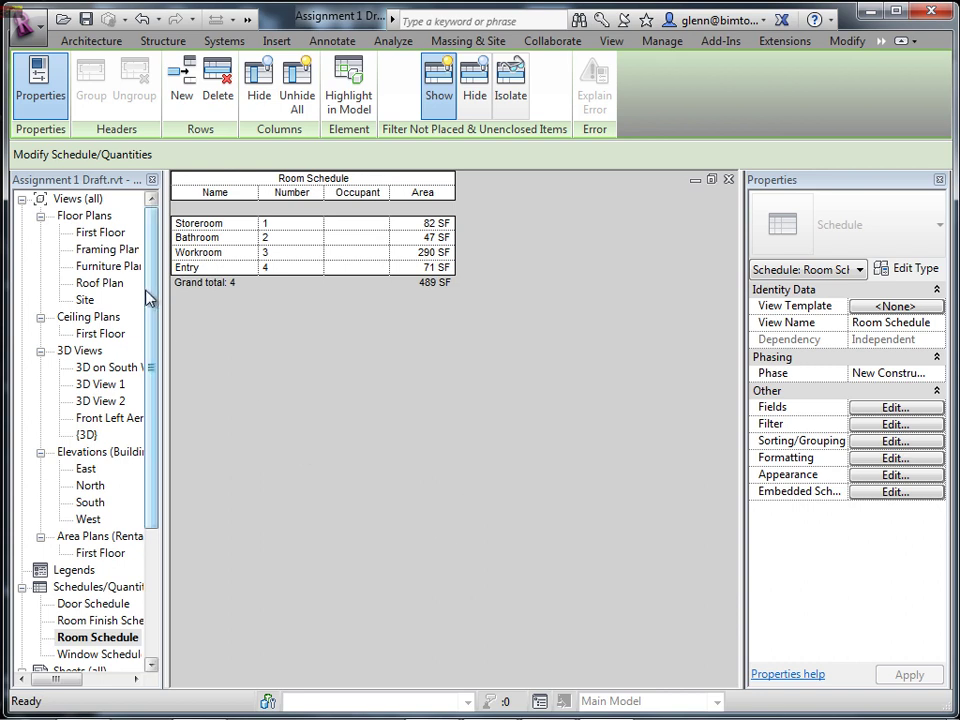
Open the Door Schedule and set the manufacturer of door 1 to Simpson, applying it to all doors of that type.
{"action": "left_click", "coordinate": [151, 668]}
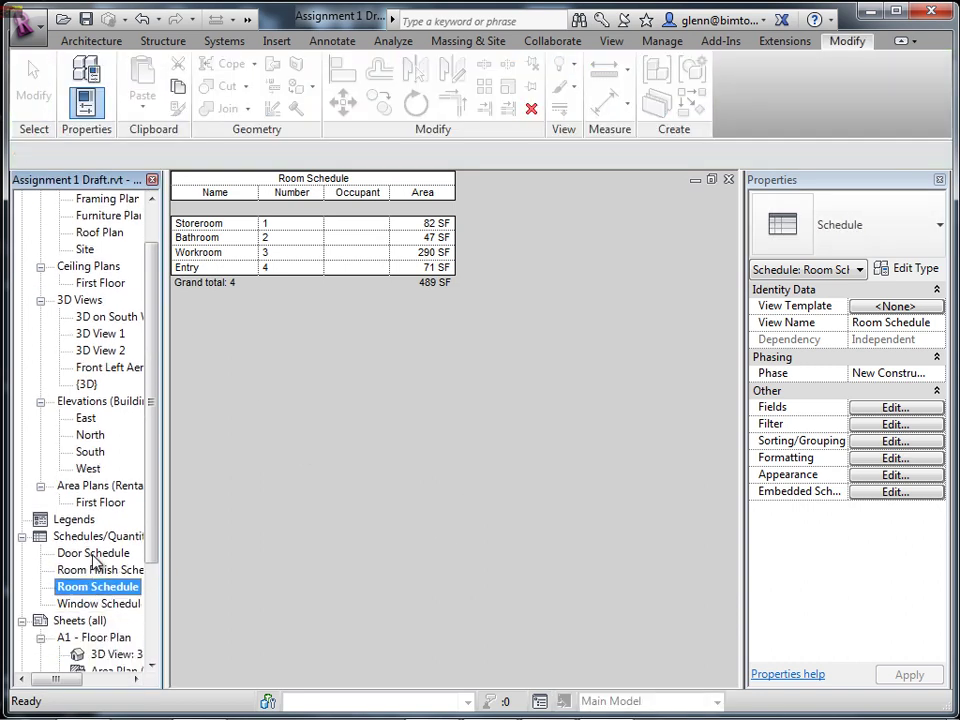
{"action": "double_click", "coordinate": [112, 556]}
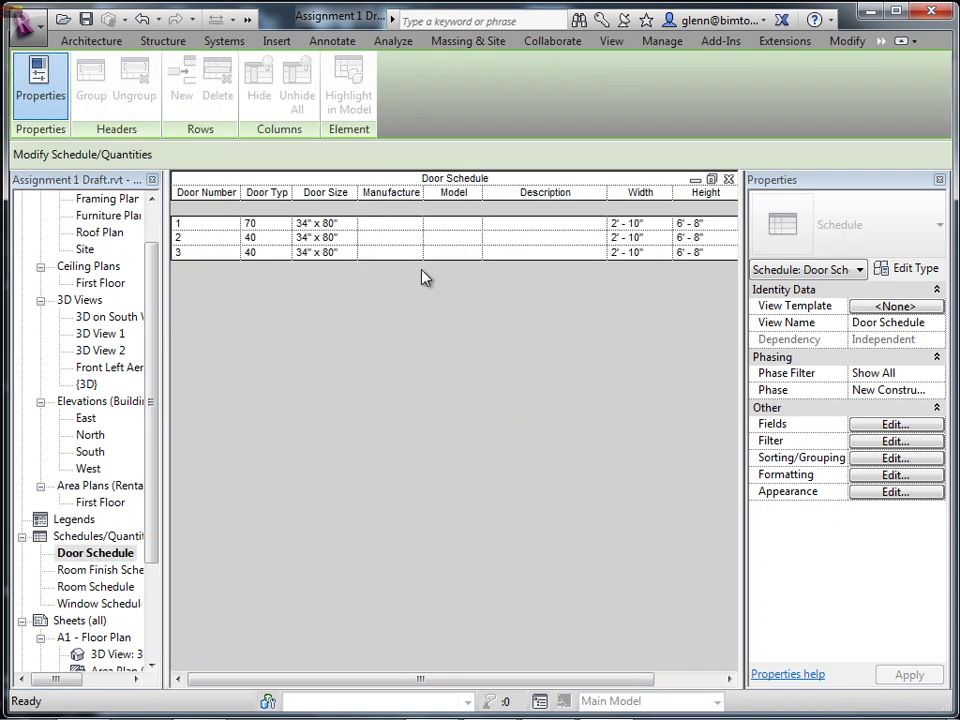
{"action": "mouse_move", "coordinate": [645, 686]}
{"action": "left_mouse_down"}
{"action": "mouse_move", "coordinate": [690, 688]}
{"action": "mouse_move", "coordinate": [651, 681]}
{"action": "left_mouse_up"}
{"action": "left_click", "coordinate": [414, 226]}
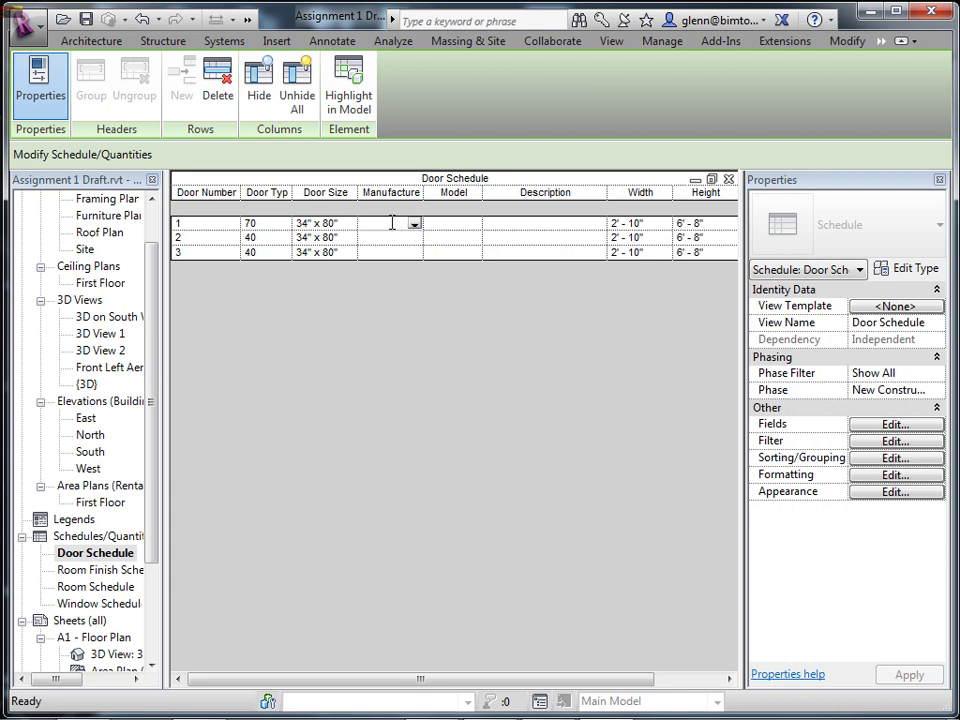
{"action": "left_click", "coordinate": [392, 223]}
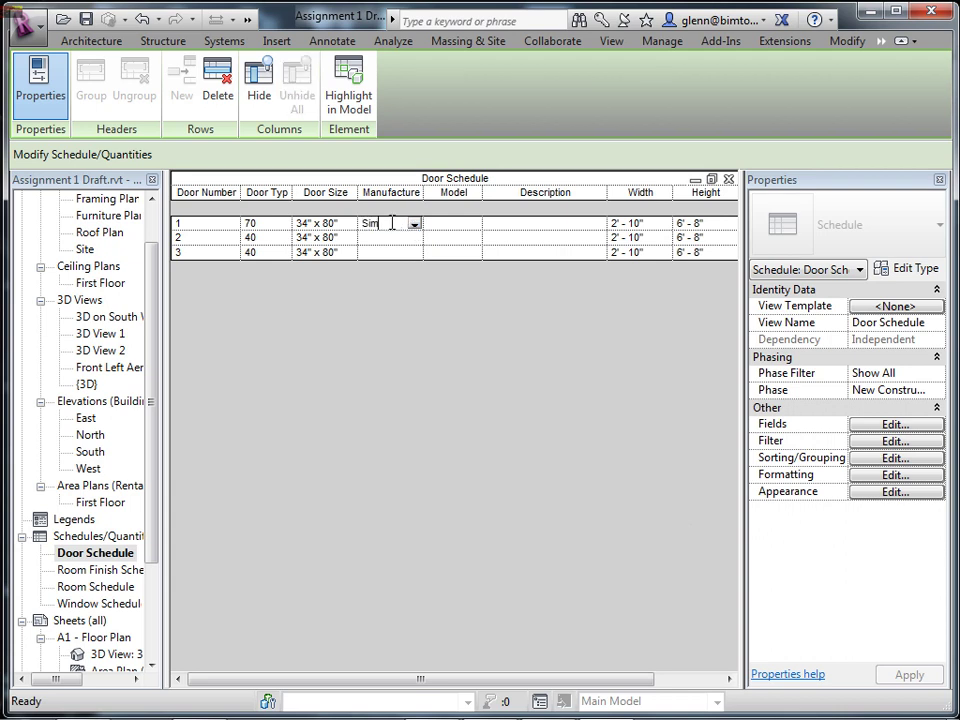
{"action": "key", "text": "Return"}
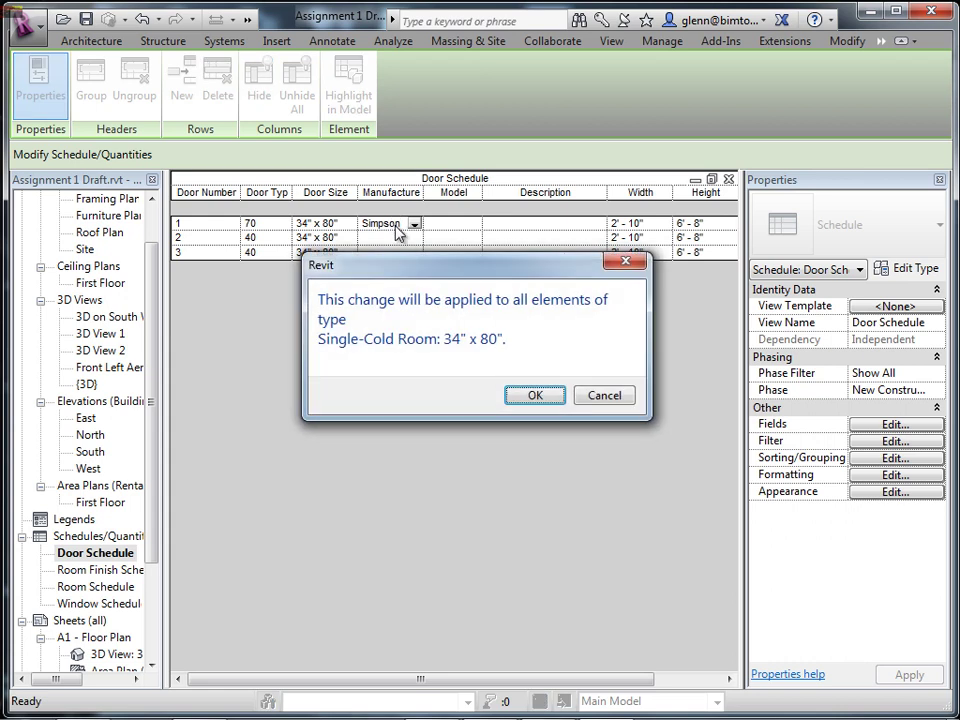
{"action": "left_click", "coordinate": [516, 398]}
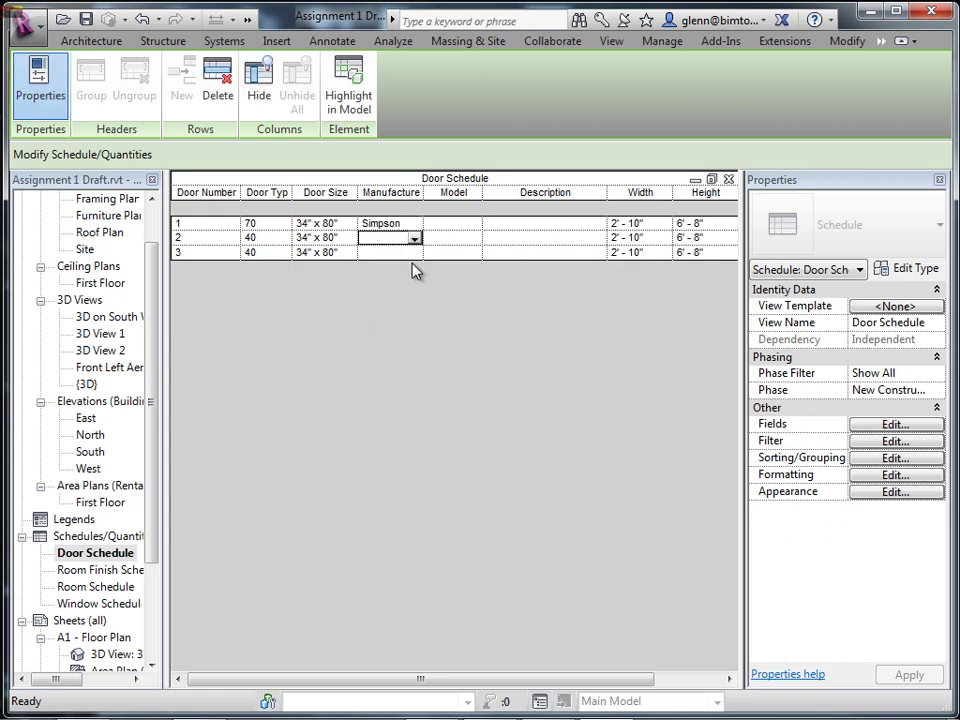
Set the description of door 1 to Exterior Door and apply it to the whole door type.
{"action": "left_click", "coordinate": [525, 223]}
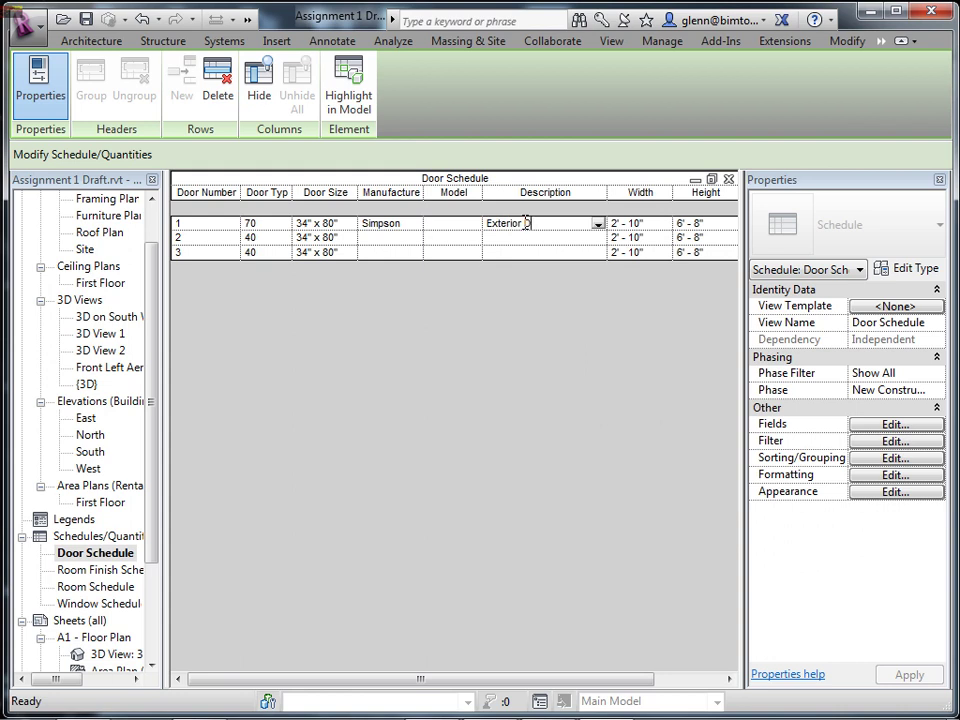
{"action": "key", "text": "Return"}
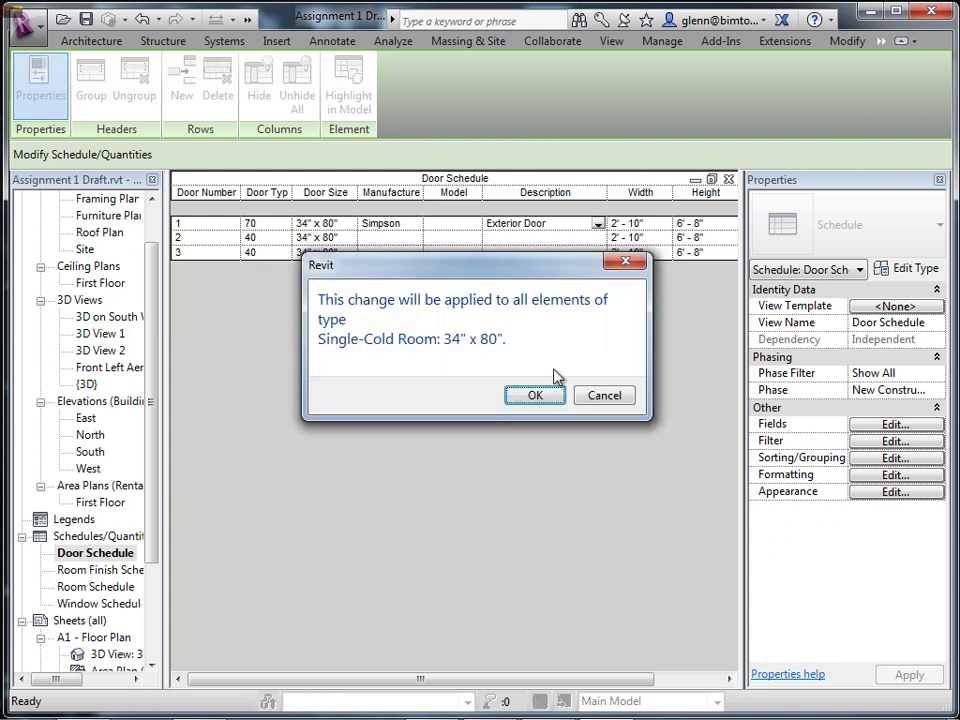
{"action": "left_click", "coordinate": [541, 399]}
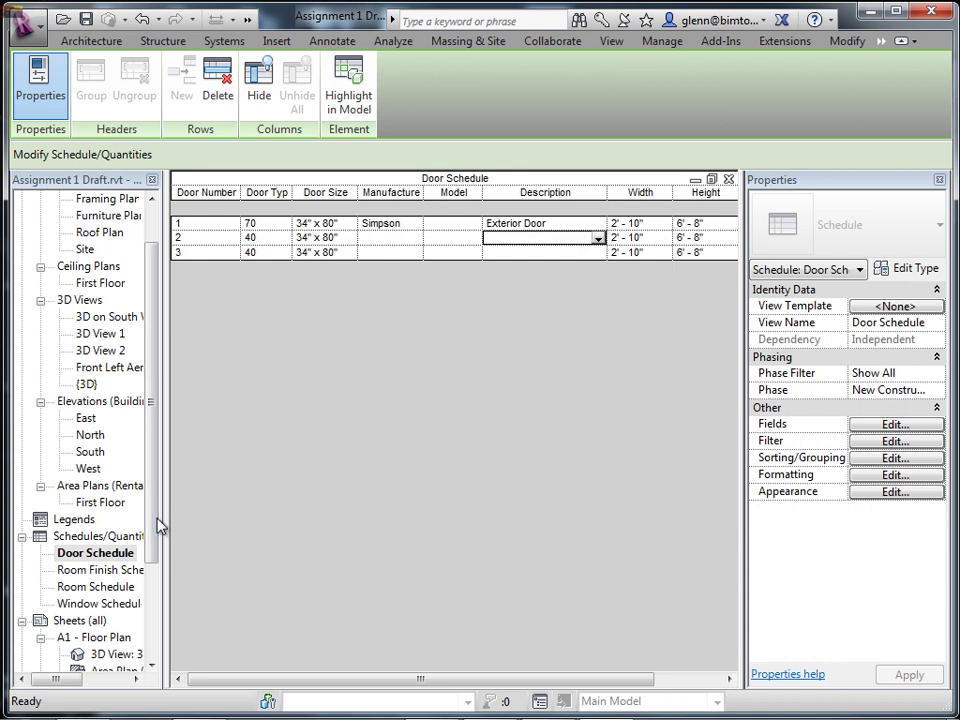
Open sheet A1 - Floor Plan and examine its floor plan, 3D view, roof plan, and rentable area plan with legend.
{"action": "left_click", "coordinate": [152, 632]}
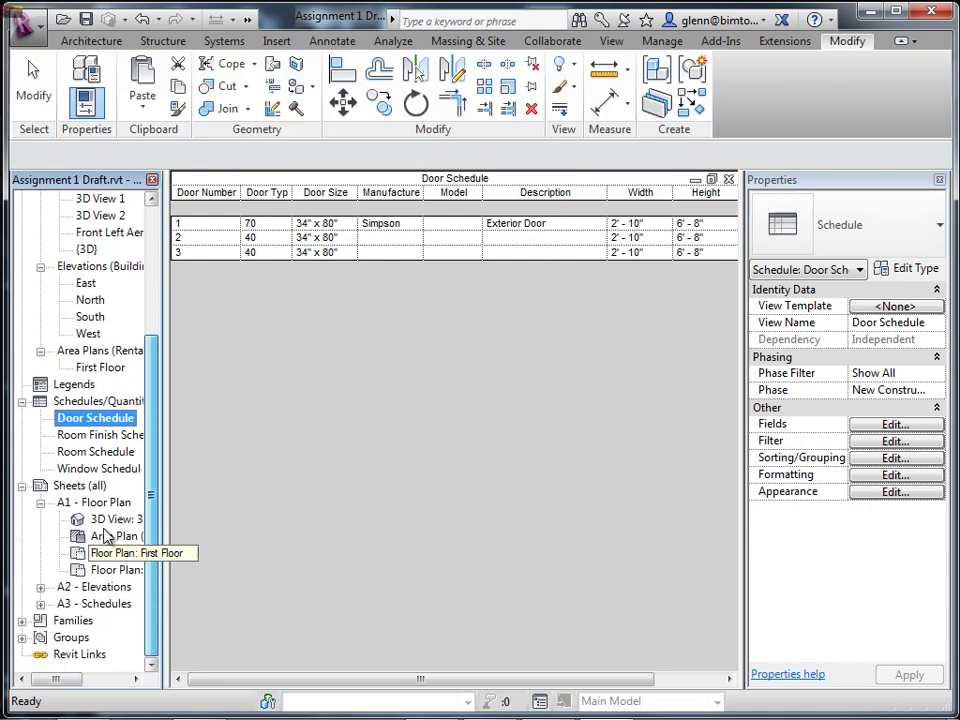
{"action": "double_click", "coordinate": [101, 505]}
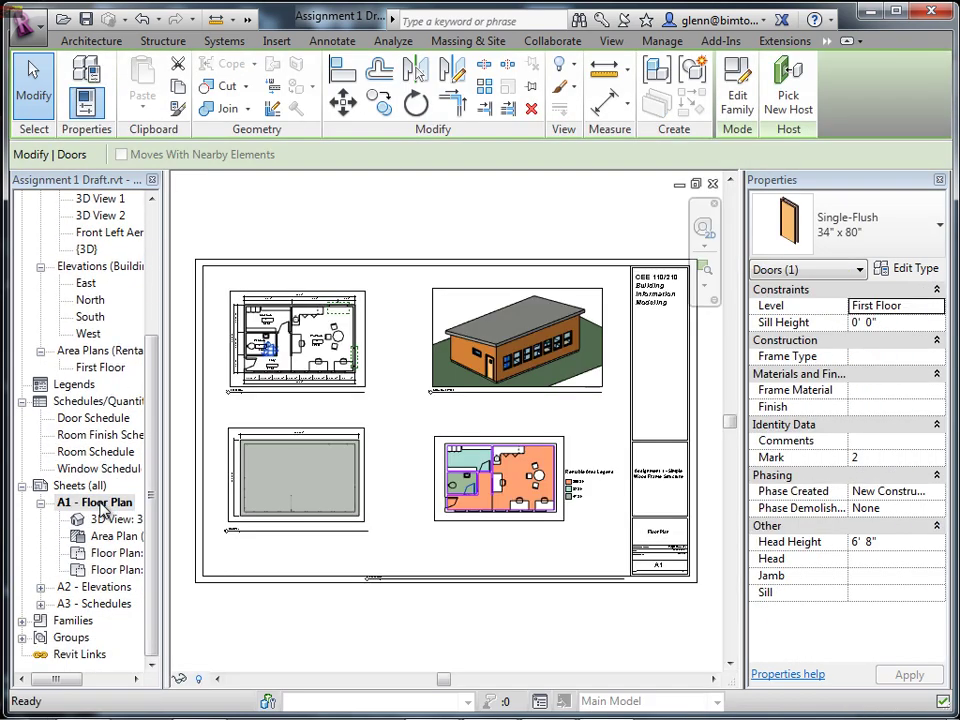
{"action": "scroll", "coordinate": [401, 521], "scroll_direction": "up", "scroll_amount": 2}
{"action": "middle_click_drag", "start_coordinate": [401, 521], "coordinate": [542, 599]}
{"action": "scroll", "coordinate": [413, 411], "scroll_direction": "up", "scroll_amount": 2}
{"action": "left_click", "coordinate": [403, 422]}
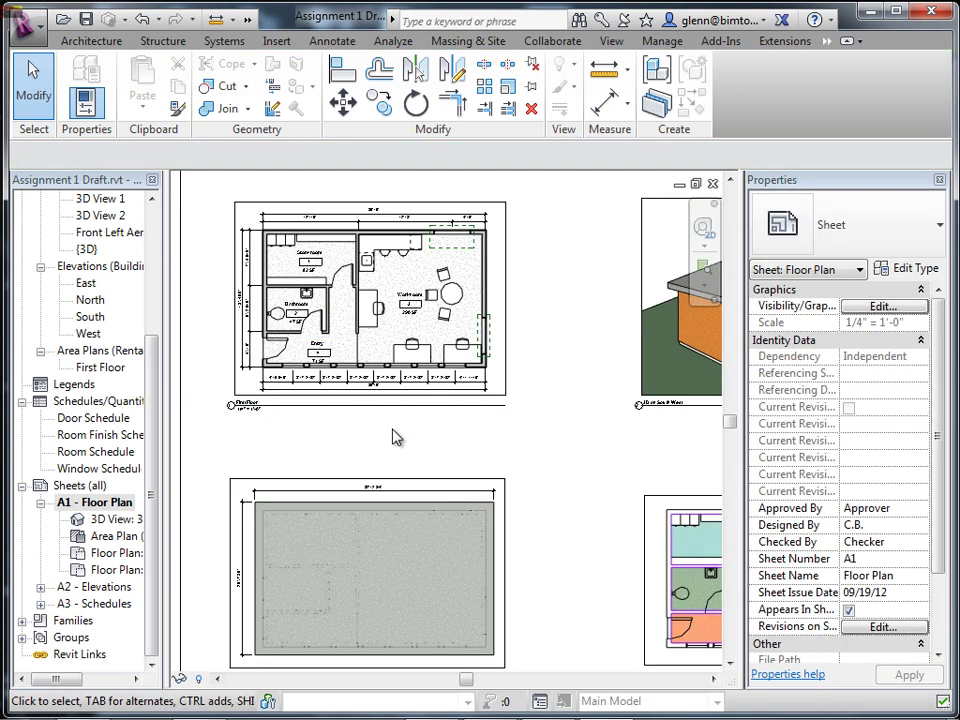
{"action": "scroll", "coordinate": [332, 467], "scroll_direction": "up", "scroll_amount": 2}
{"action": "middle_click_drag", "start_coordinate": [332, 467], "coordinate": [208, 555]}
{"action": "scroll", "coordinate": [306, 529], "scroll_direction": "down", "scroll_amount": 3}
{"action": "scroll", "coordinate": [306, 529], "scroll_direction": "down", "scroll_amount": 1}
{"action": "middle_click_drag", "start_coordinate": [424, 527], "coordinate": [392, 276]}
{"action": "scroll", "coordinate": [510, 530], "scroll_direction": "up", "scroll_amount": 2}
{"action": "middle_click_drag", "start_coordinate": [527, 540], "coordinate": [443, 587]}
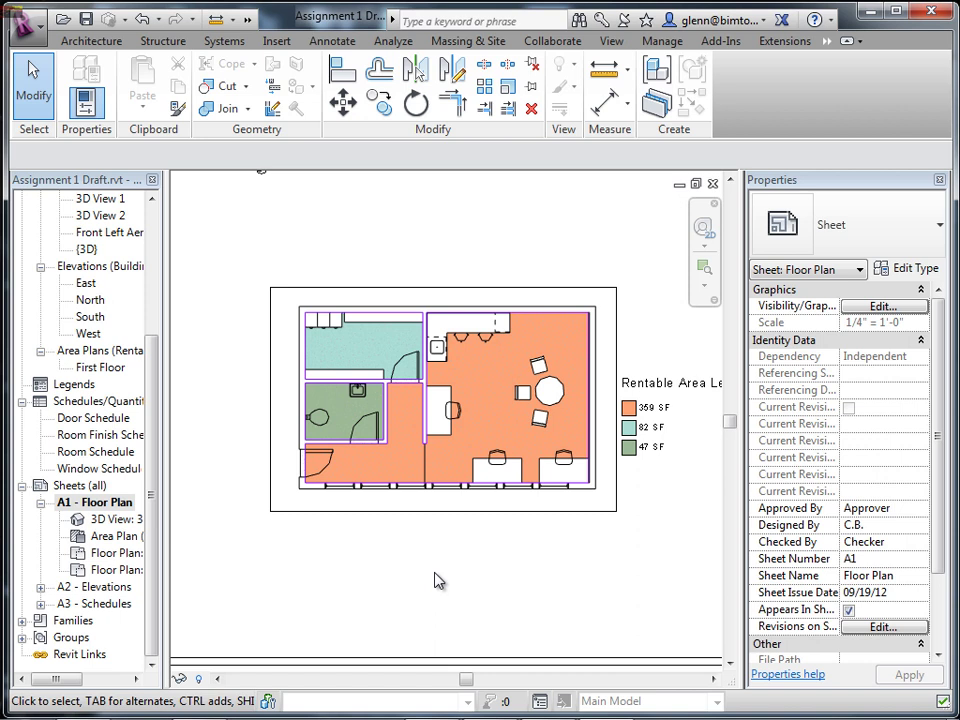
{"action": "mouse_move", "coordinate": [437, 580]}
{"action": "middle_mouse_down"}
{"action": "mouse_move", "coordinate": [454, 583]}
{"action": "mouse_move", "coordinate": [656, 514]}
{"action": "mouse_move", "coordinate": [740, 575]}
{"action": "middle_mouse_up"}
{"action": "mouse_move", "coordinate": [534, 536]}
{"action": "middle_mouse_down"}
{"action": "mouse_move", "coordinate": [752, 530]}
{"action": "mouse_move", "coordinate": [619, 536]}
{"action": "middle_mouse_up"}
{"action": "scroll", "coordinate": [435, 521], "scroll_direction": "up", "scroll_amount": 4}
{"action": "scroll", "coordinate": [435, 519], "scroll_direction": "down", "scroll_amount": 3}
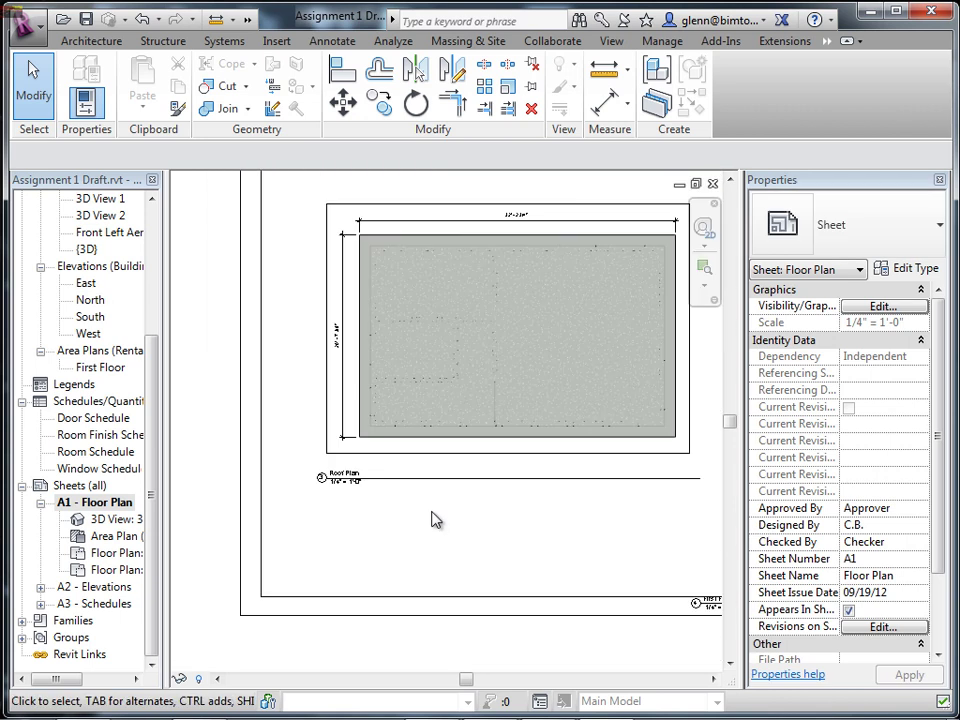
{"action": "scroll", "coordinate": [435, 519], "scroll_direction": "down", "scroll_amount": 3}
{"action": "middle_click_drag", "start_coordinate": [435, 519], "coordinate": [350, 574]}
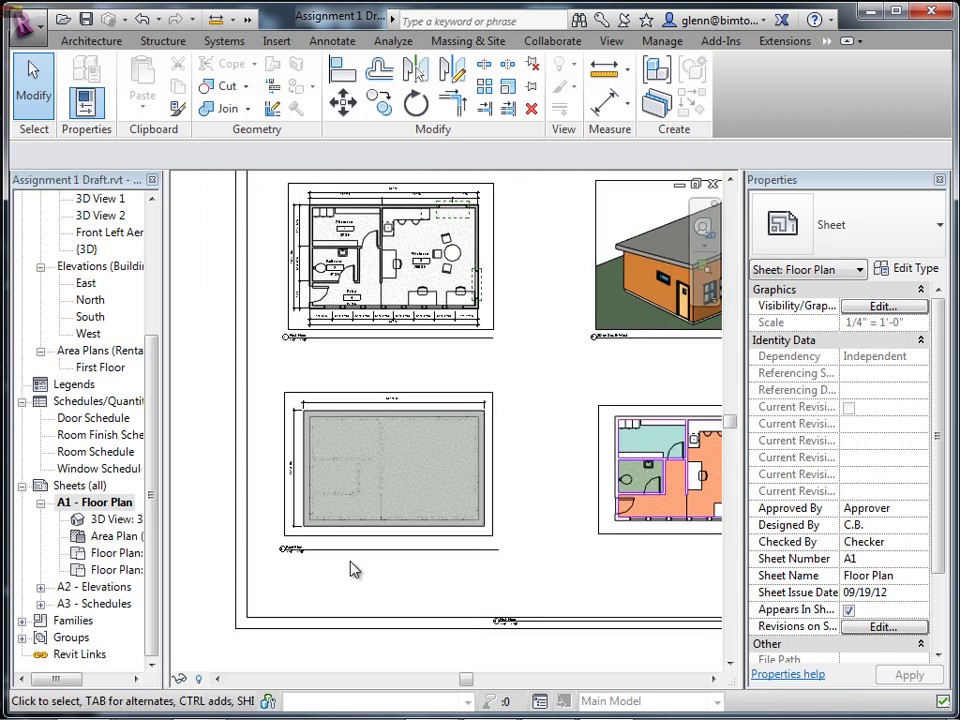
Open sheet A2 - Elevations and examine the south elevation's windows for missing tags.
{"action": "double_click", "coordinate": [90, 590]}
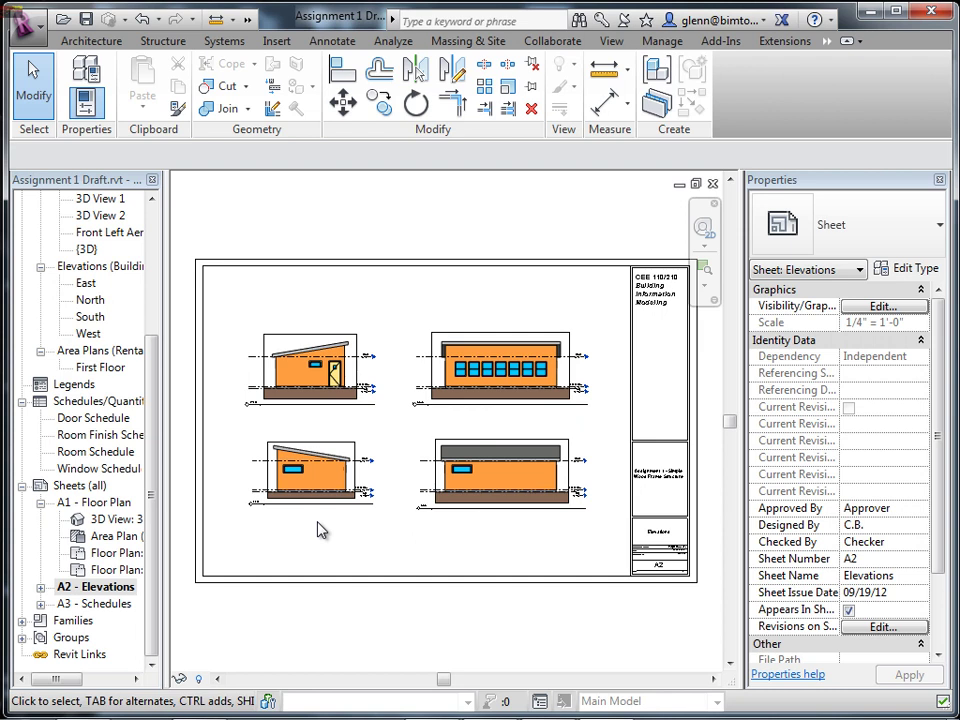
{"action": "scroll", "coordinate": [480, 388], "scroll_direction": "up", "scroll_amount": 5}
{"action": "middle_click_drag", "start_coordinate": [489, 400], "coordinate": [377, 450]}
{"action": "scroll", "coordinate": [377, 450], "scroll_direction": "down", "scroll_amount": 2}
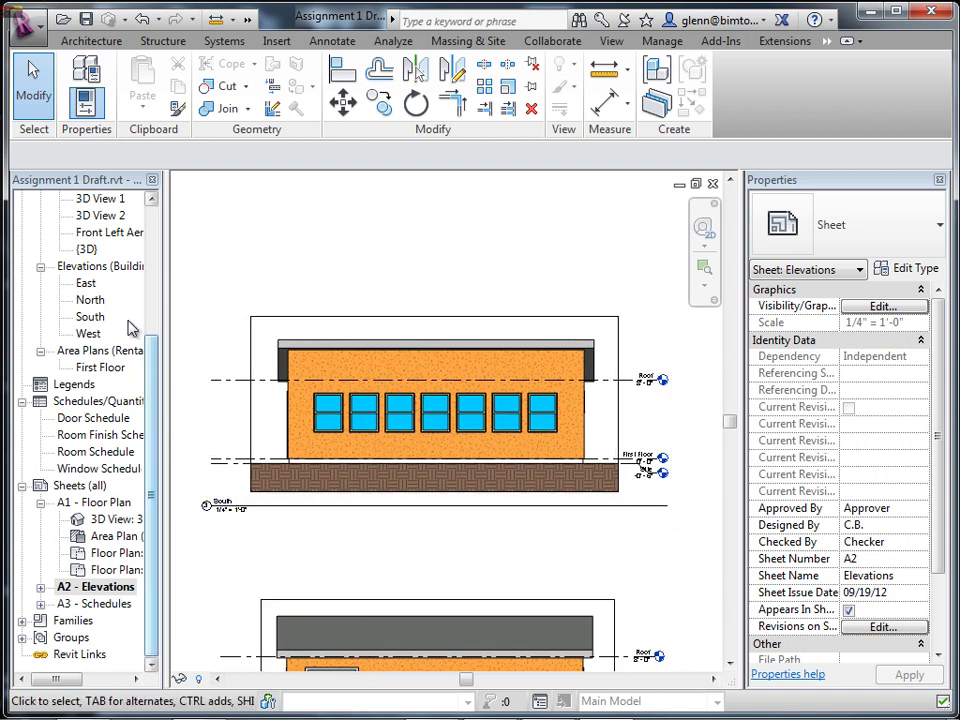
In the South elevation view, tag all untagged windows with the Window Tag family.
{"action": "double_click", "coordinate": [90, 317]}
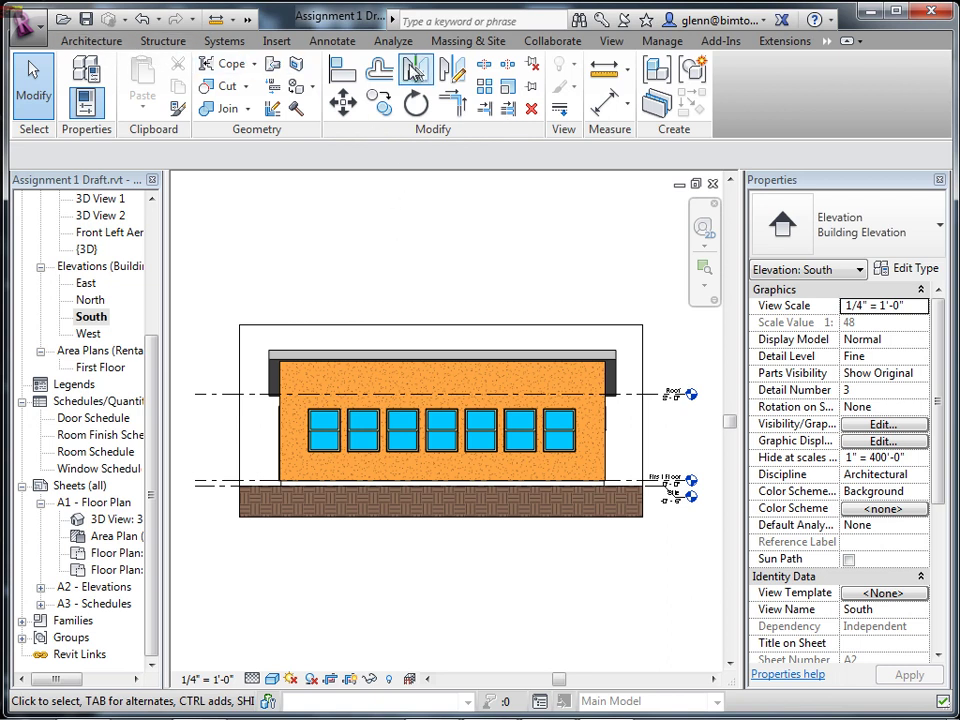
{"action": "left_click", "coordinate": [332, 41]}
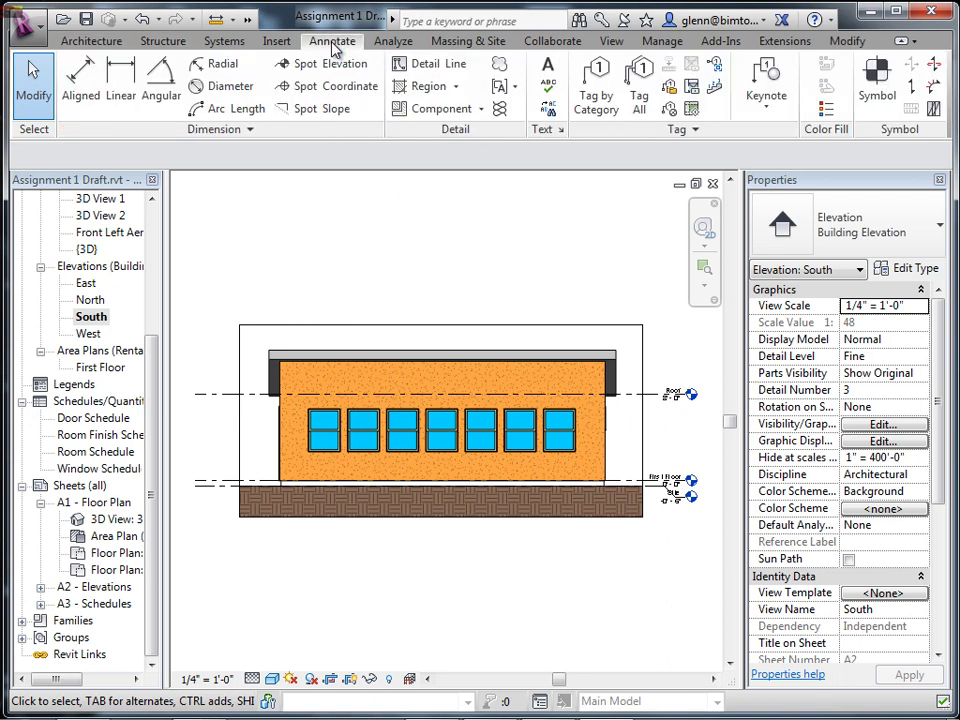
{"action": "left_click", "coordinate": [639, 100]}
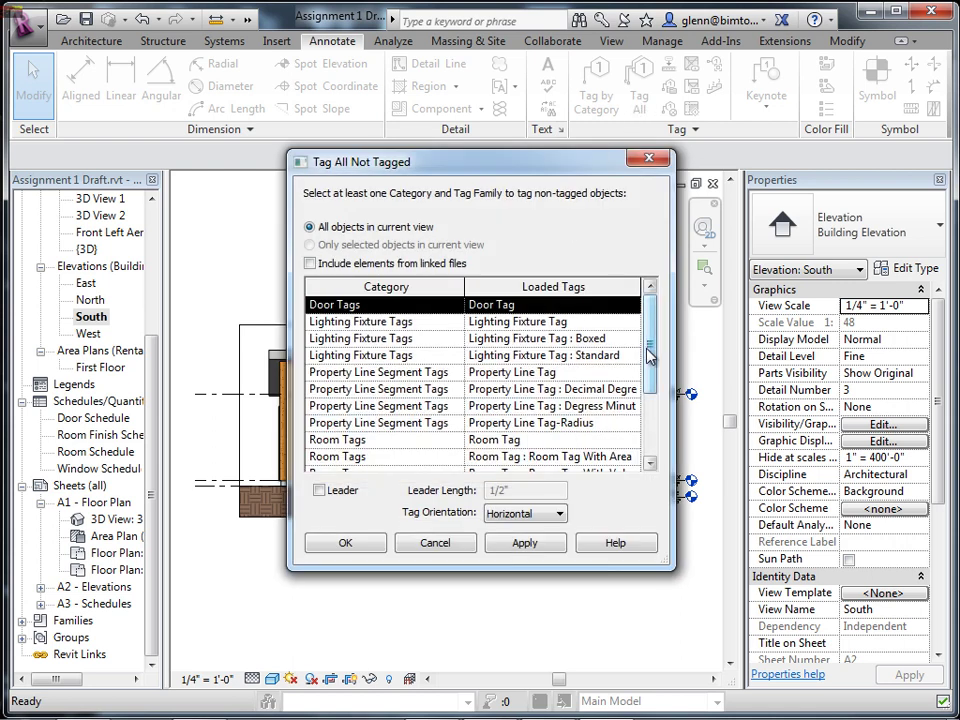
{"action": "scroll", "coordinate": [450, 400], "scroll_direction": "down", "scroll_amount": 2}
{"action": "left_click", "coordinate": [320, 440]}
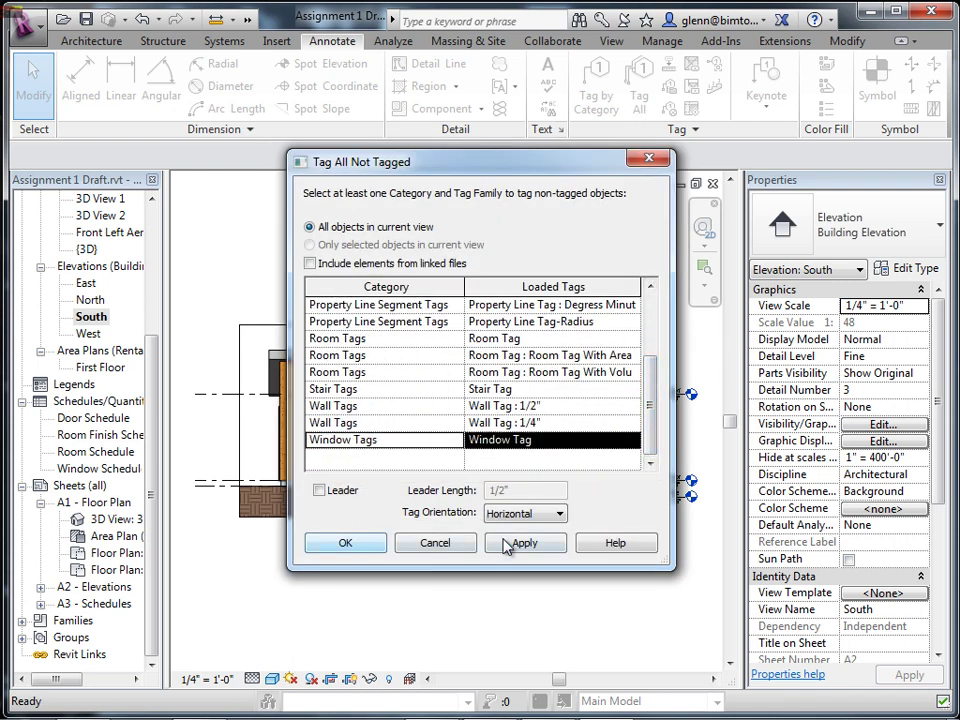
{"action": "left_click", "coordinate": [362, 549]}
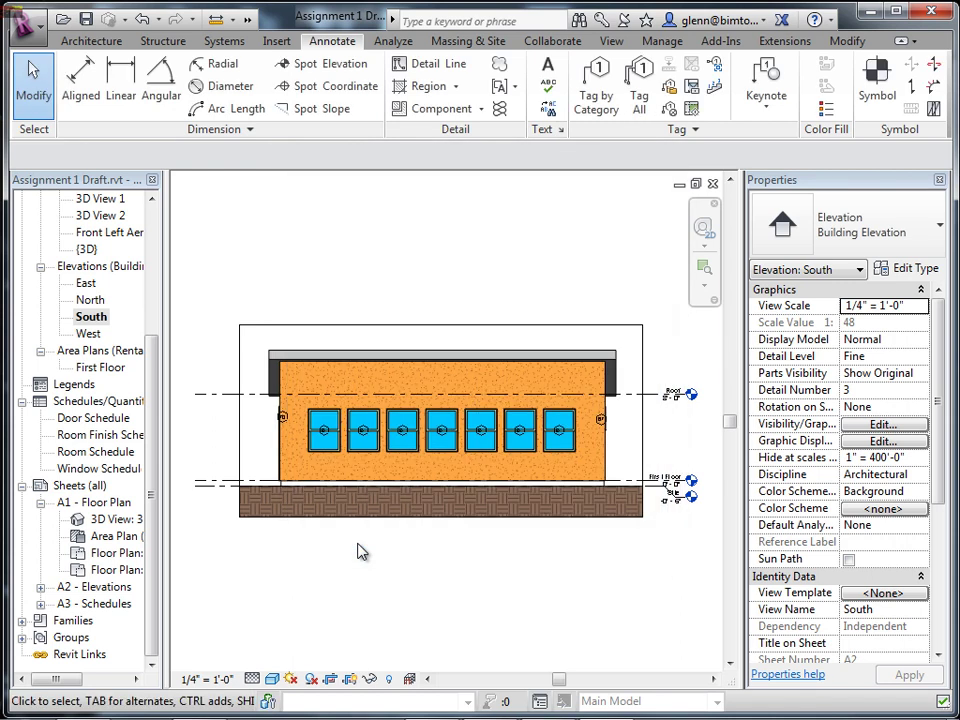
Delete the two stray window tags at the ends of the South elevation's wall, keeping those on the seven front windows.
{"action": "scroll", "coordinate": [407, 514], "scroll_direction": "up", "scroll_amount": 4}
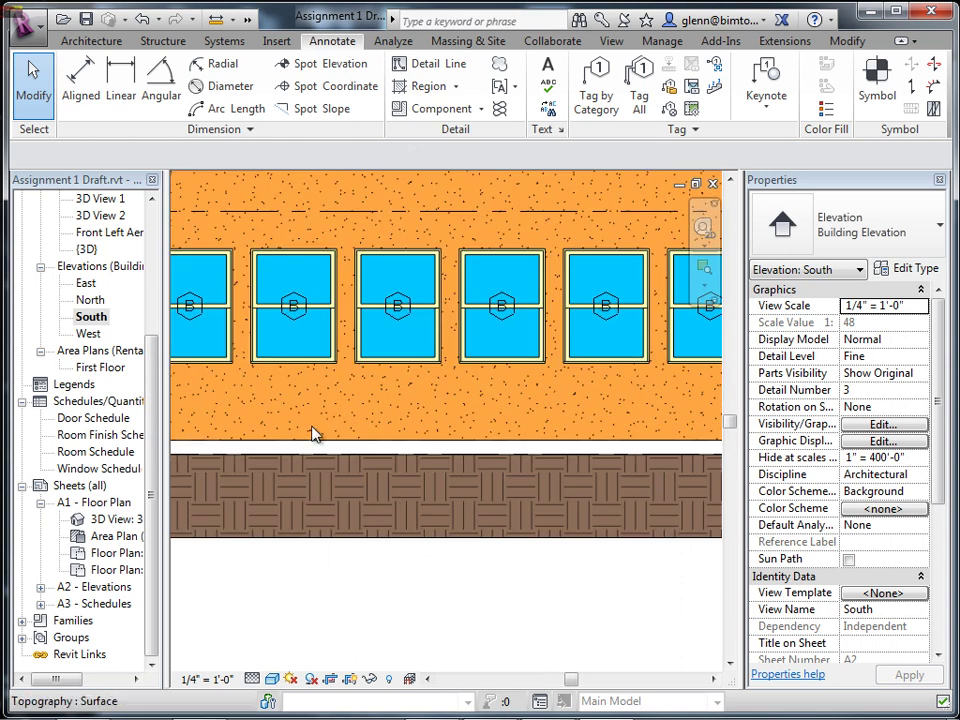
{"action": "middle_click_drag", "start_coordinate": [247, 350], "coordinate": [297, 400]}
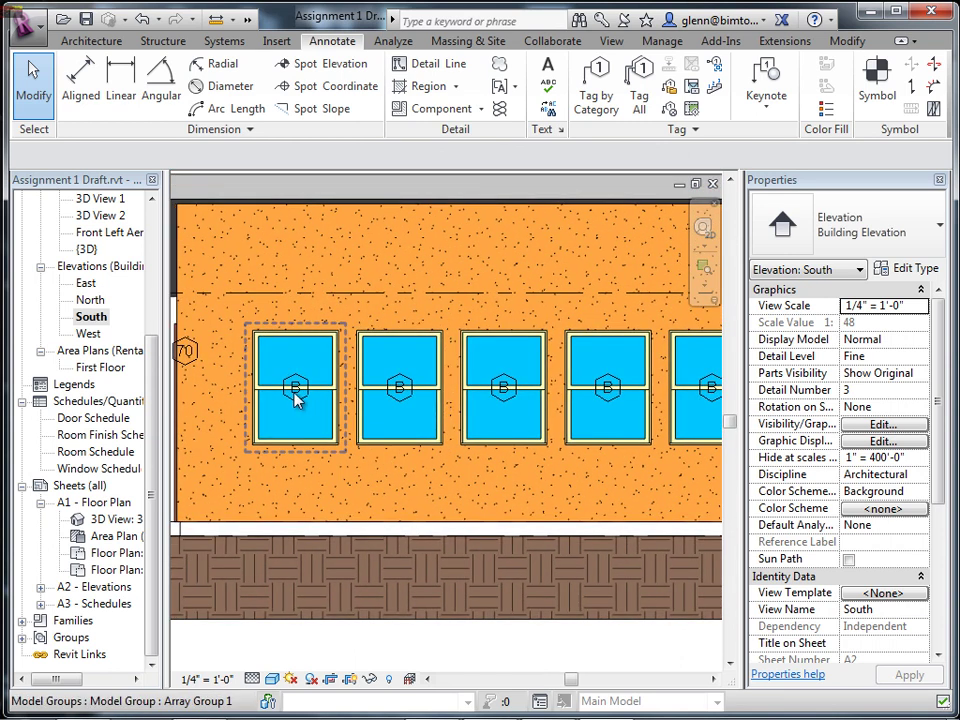
{"action": "scroll", "coordinate": [333, 461], "scroll_direction": "down", "scroll_amount": 5}
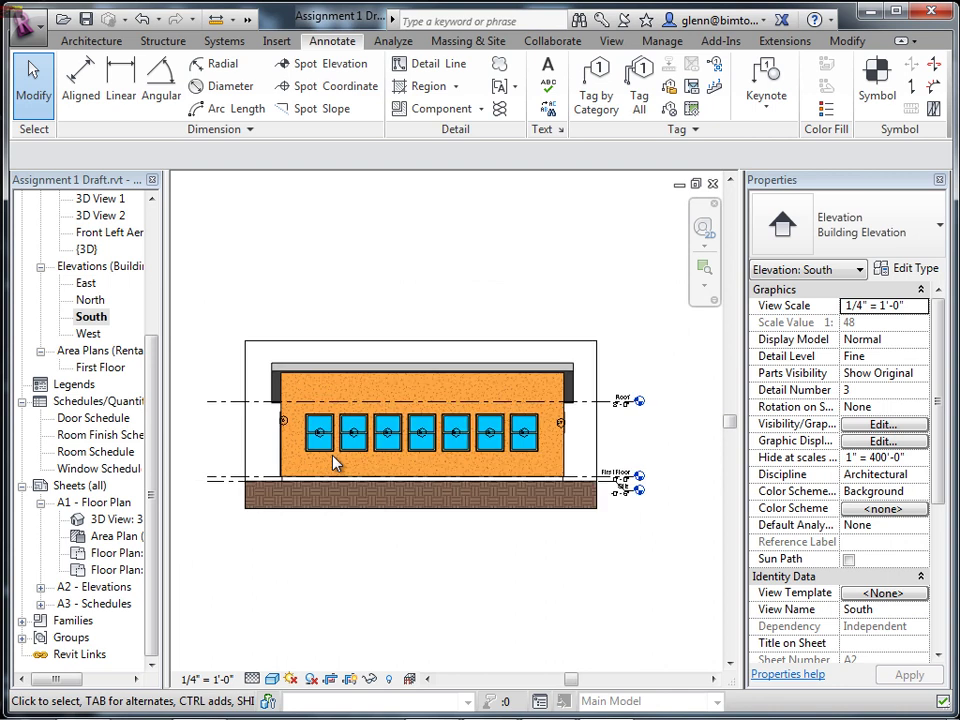
{"action": "left_click", "coordinate": [283, 421]}
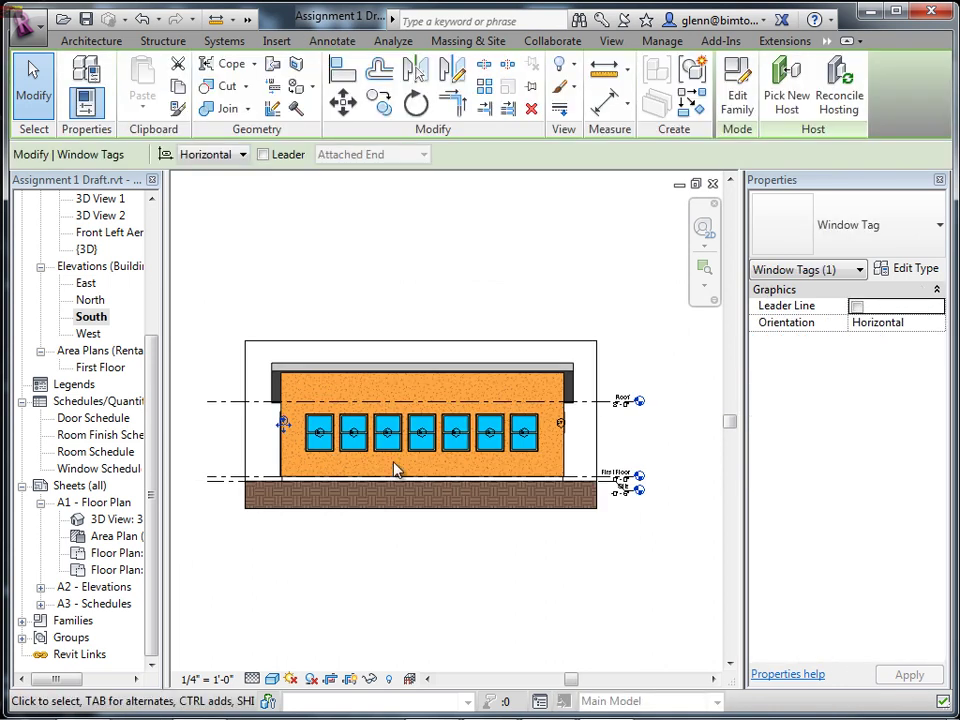
{"action": "key", "text": "Escape"}
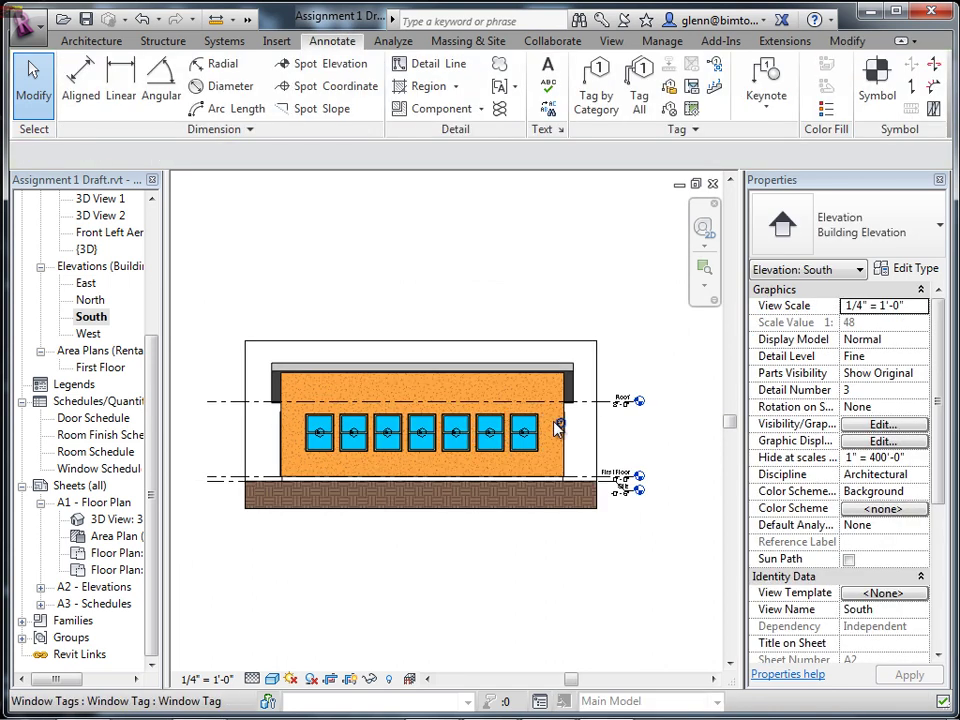
{"action": "left_click", "coordinate": [556, 425]}
{"action": "key", "text": "Escape"}
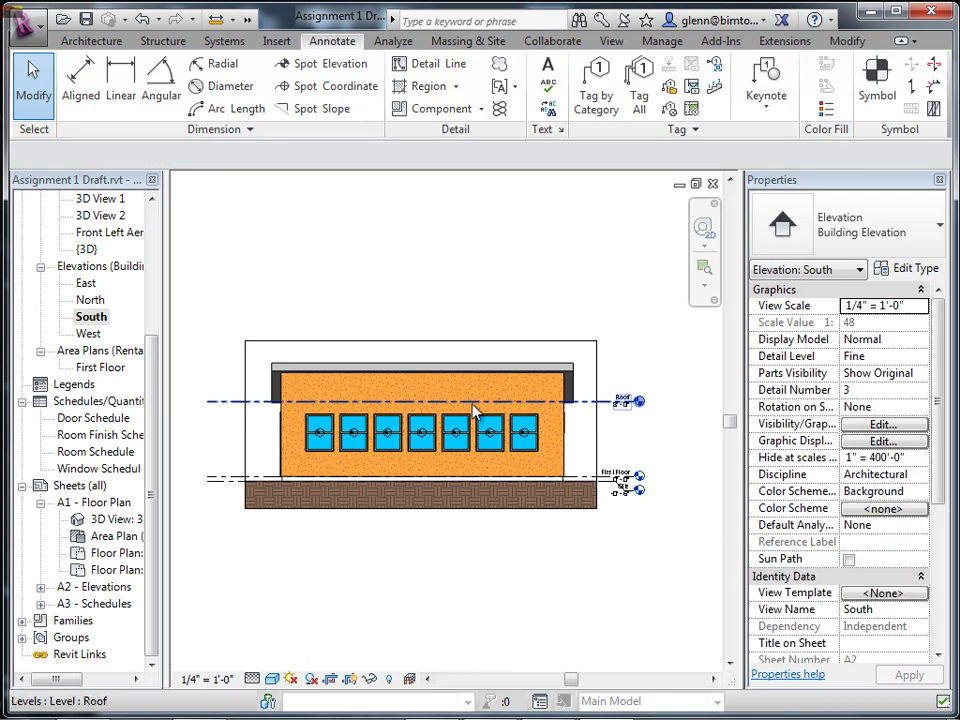
In the North elevation view, tag all untagged windows with the Window Tag family.
{"action": "double_click", "coordinate": [90, 301]}
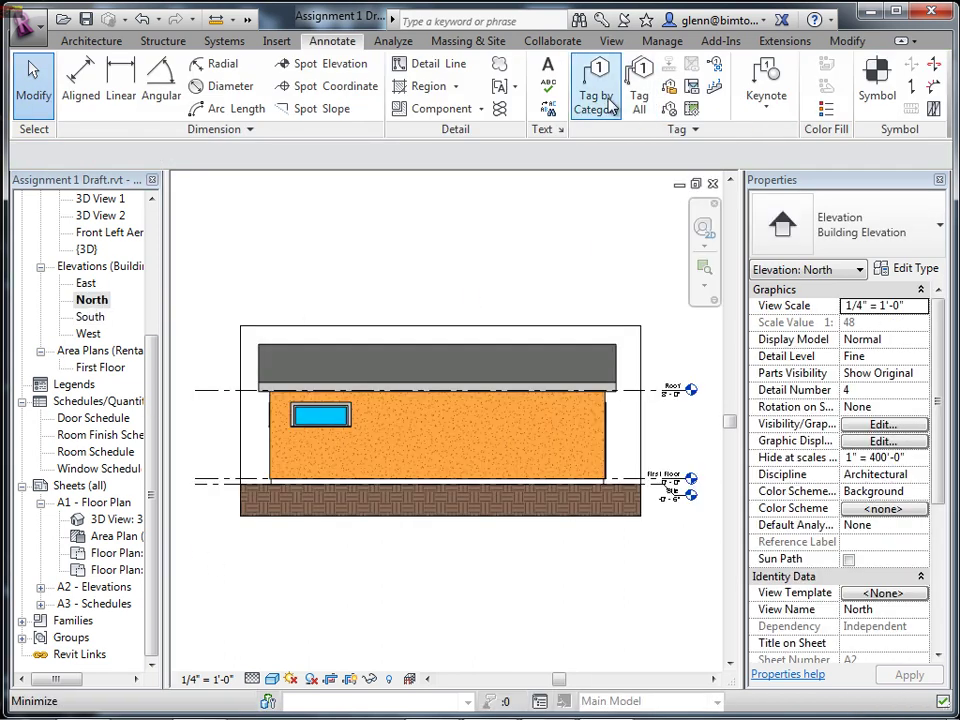
{"action": "left_click", "coordinate": [640, 96]}
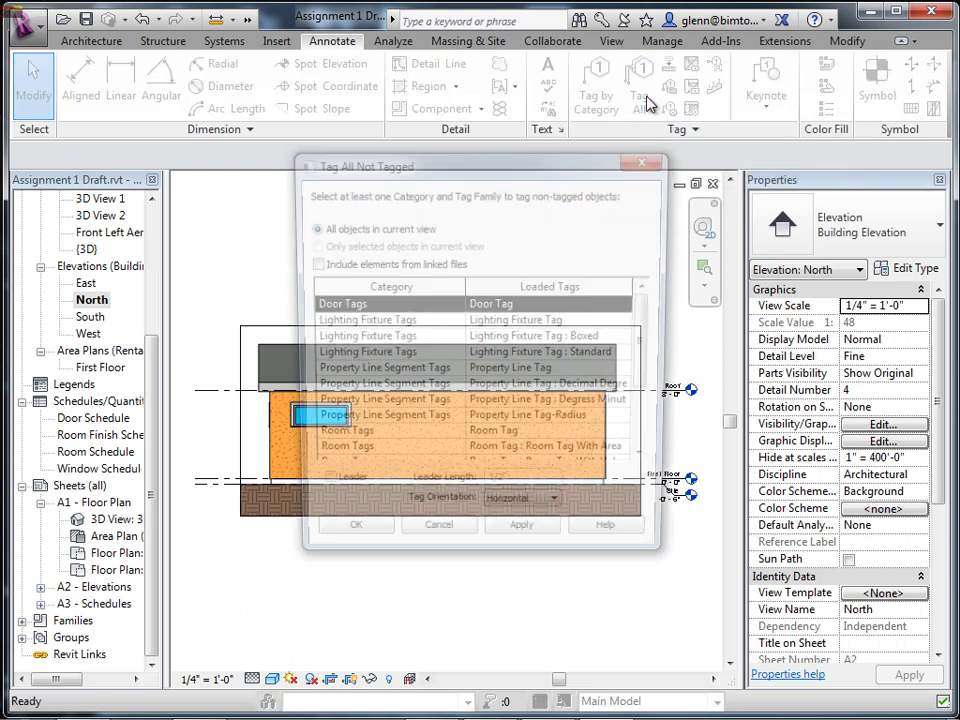
{"action": "scroll", "coordinate": [660, 347], "scroll_direction": "down", "scroll_amount": 2}
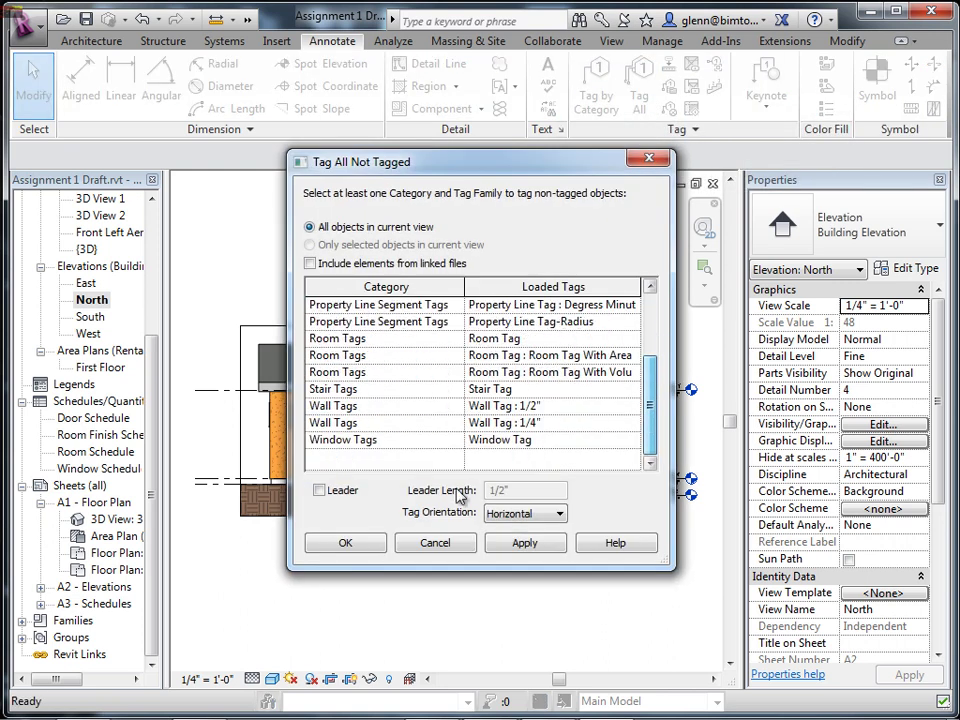
{"action": "left_click", "coordinate": [380, 450]}
{"action": "left_click", "coordinate": [362, 551]}
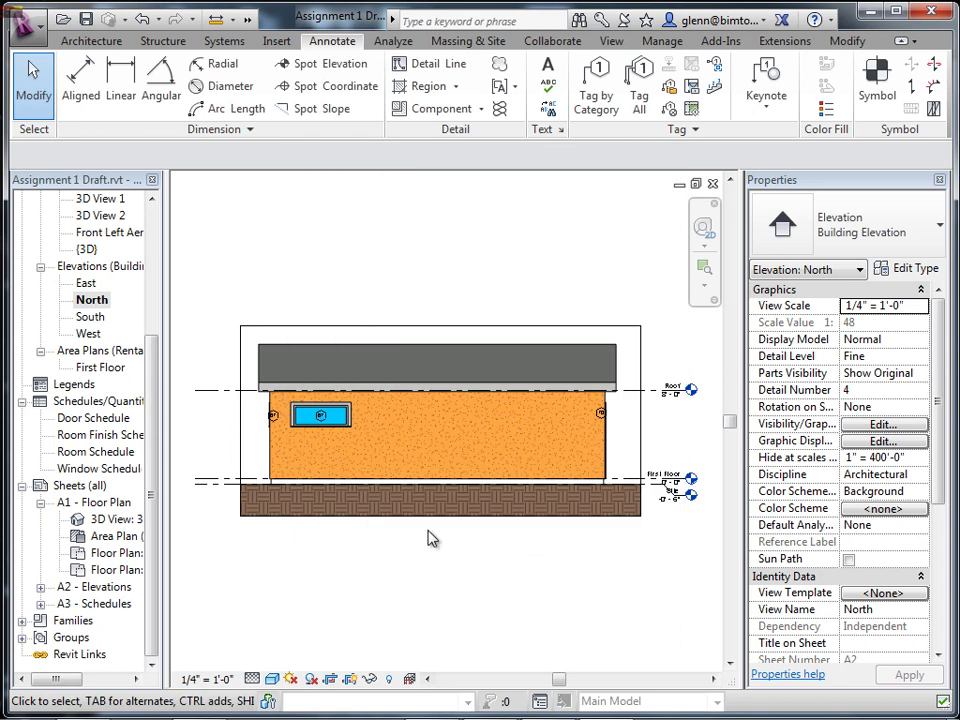
Delete the two stray window tags at the ends of the North elevation's wall, keeping the one on the transom window.
{"action": "scroll", "coordinate": [293, 428], "scroll_direction": "up", "scroll_amount": 3}
{"action": "left_click", "coordinate": [260, 412]}
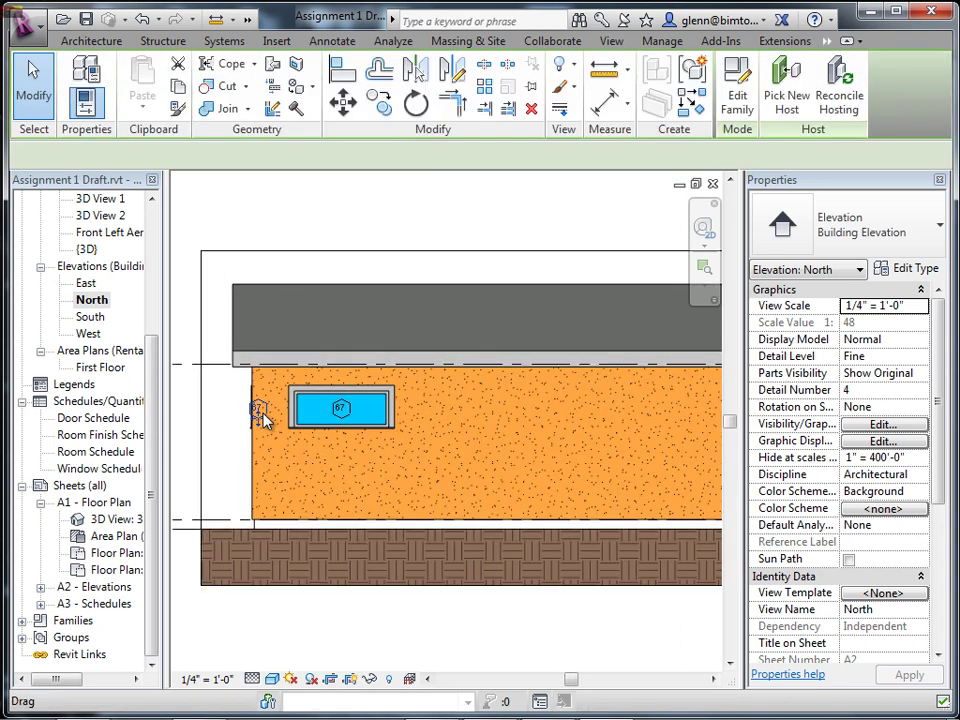
{"action": "key", "text": "Escape"}
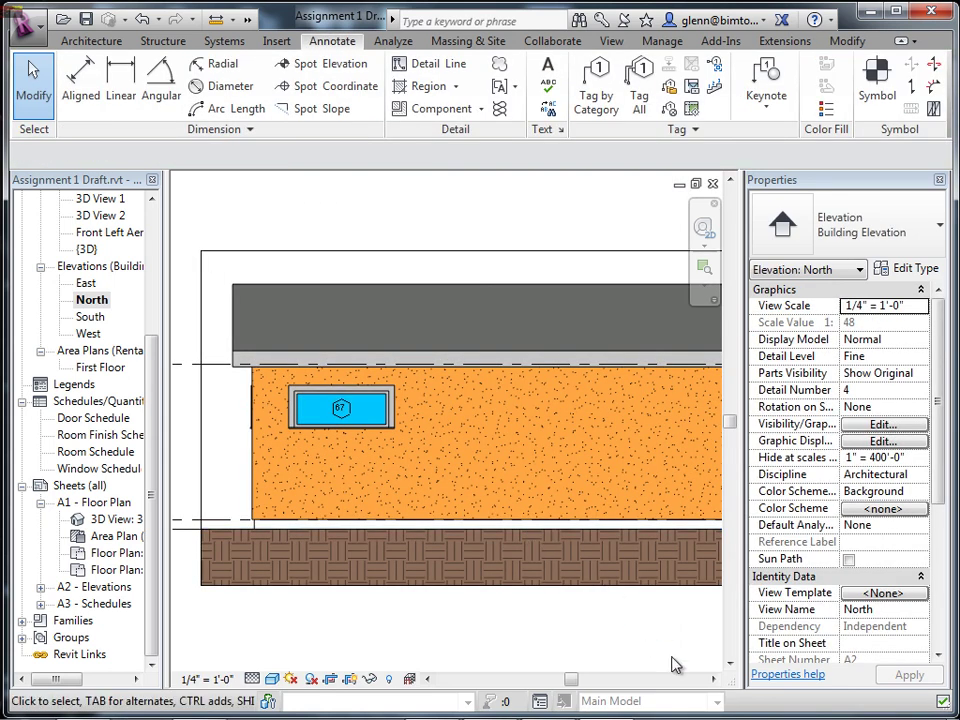
{"action": "left_click", "coordinate": [714, 679]}
{"action": "left_click", "coordinate": [714, 679]}
{"action": "left_click", "coordinate": [714, 679]}
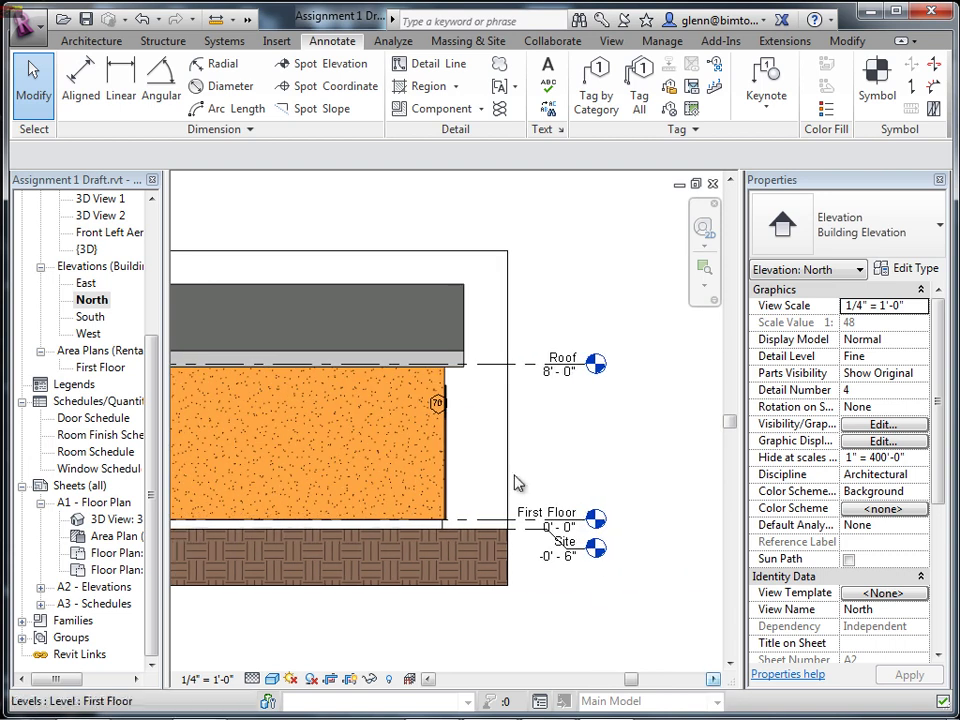
{"action": "left_click", "coordinate": [437, 405]}
{"action": "key", "text": "Escape"}
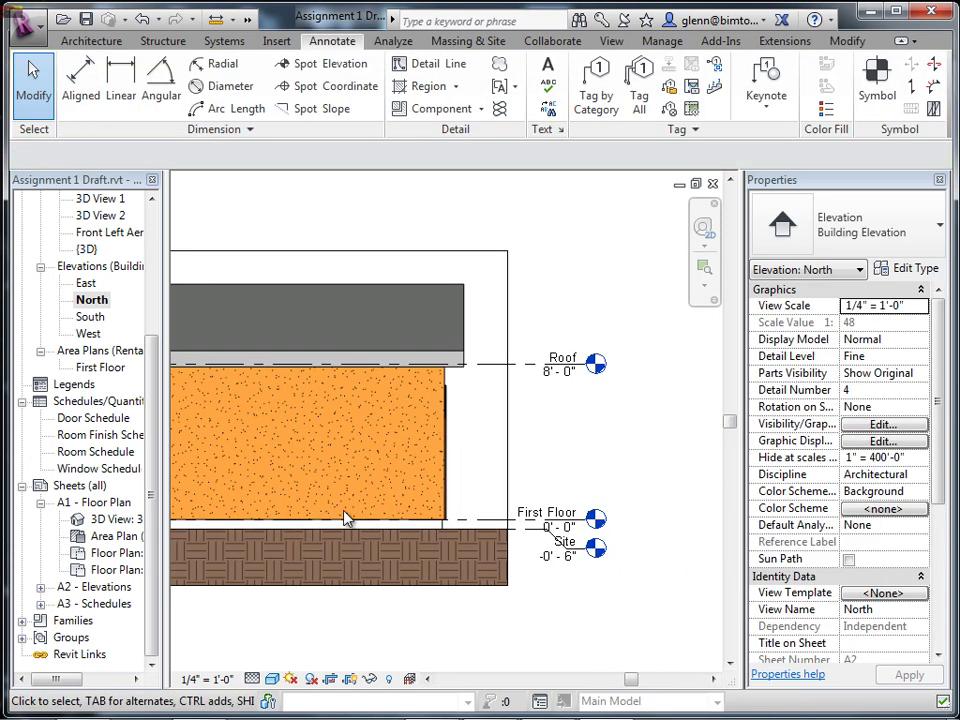
Change the type mark in the North elevation's window tag to C, accepting the change for all windows of that type.
{"action": "middle_click_drag", "start_coordinate": [332, 583], "coordinate": [685, 667]}
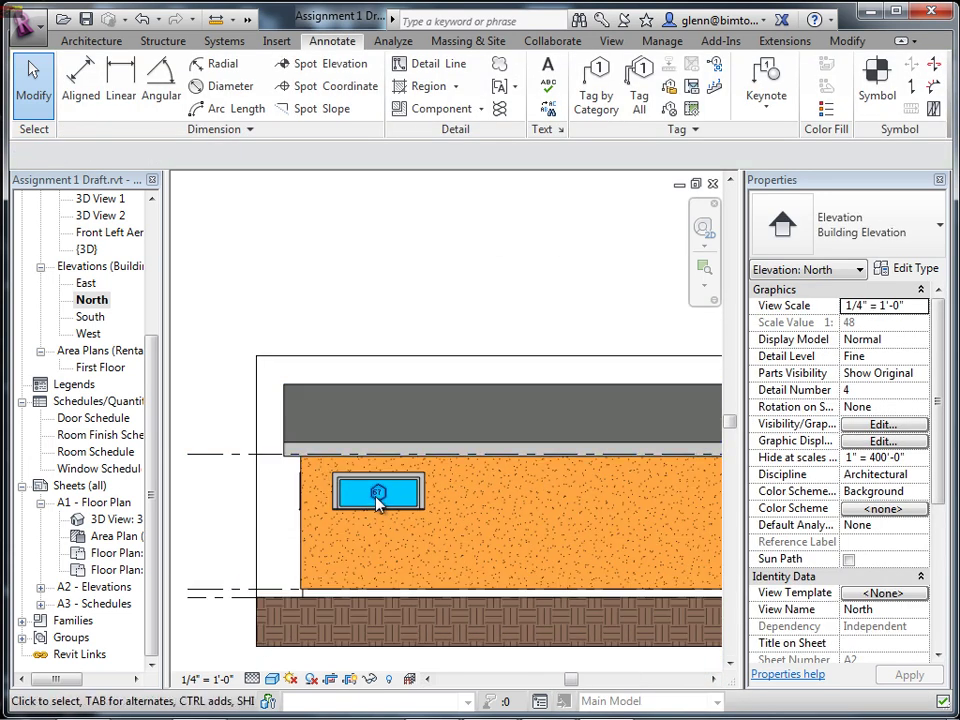
{"action": "scroll", "coordinate": [372, 503], "scroll_direction": "up", "scroll_amount": 2}
{"action": "left_click", "coordinate": [385, 503]}
{"action": "left_click", "coordinate": [376, 493]}
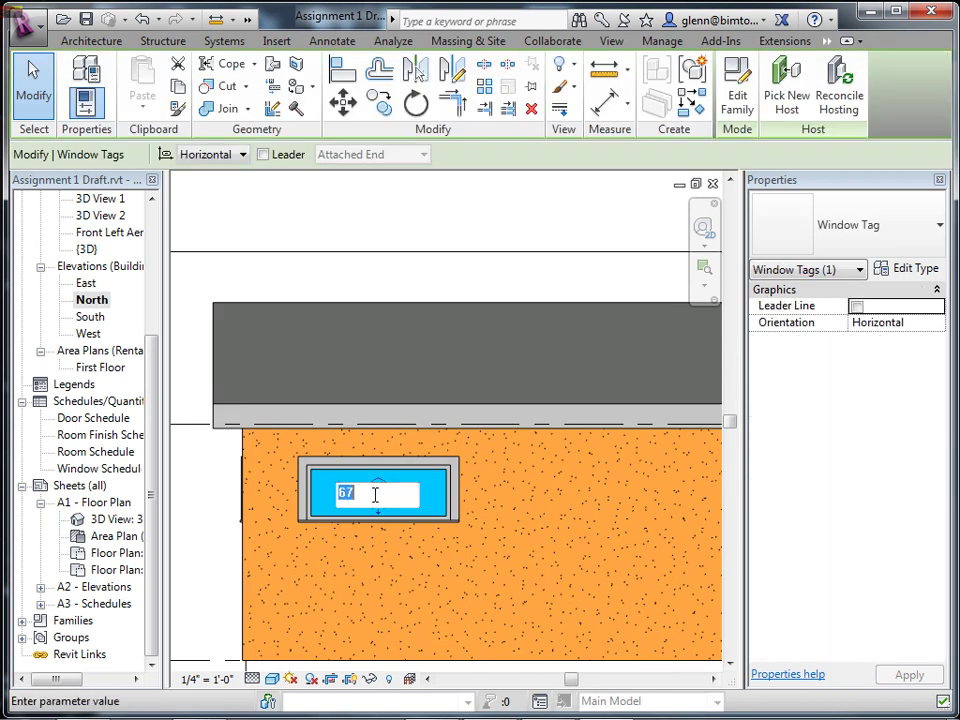
{"action": "type", "text": "C"}
{"action": "key", "text": "Return"}
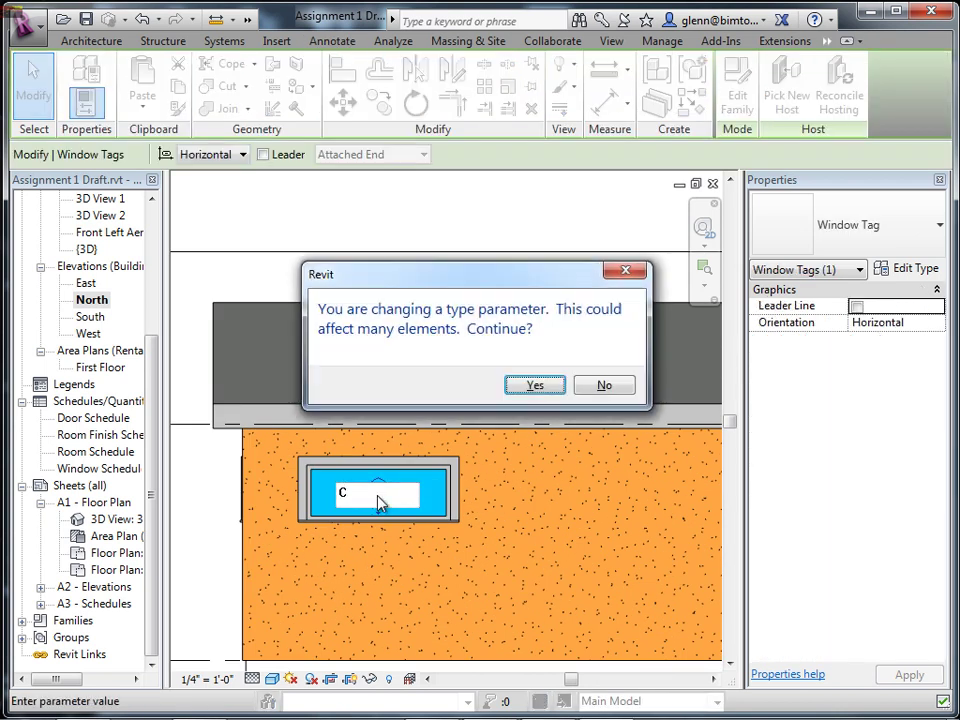
{"action": "left_click", "coordinate": [555, 385]}
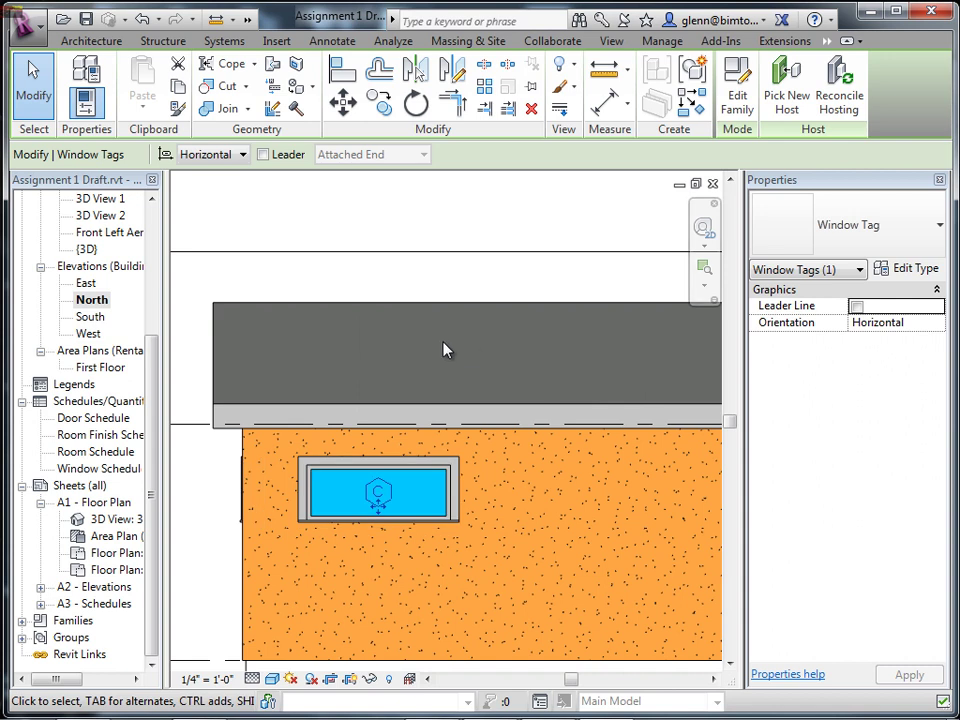
{"action": "scroll", "coordinate": [446, 349], "scroll_direction": "down", "scroll_amount": 4}
{"action": "left_click", "coordinate": [268, 575]}
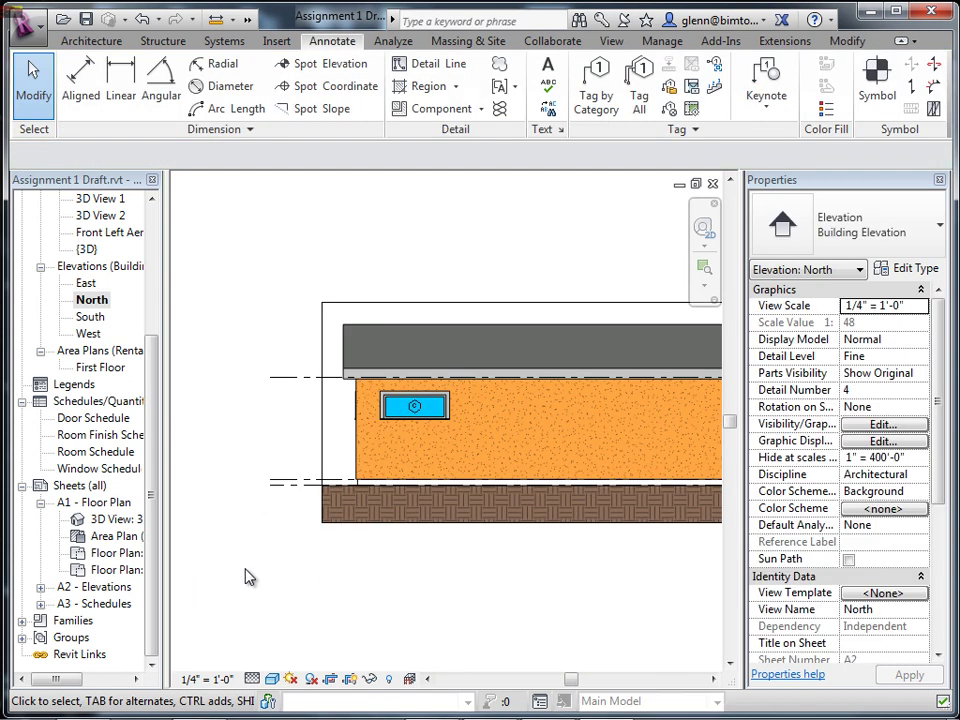
Open sheet A3 - Schedules and review the door, window and room finish schedules.
{"action": "double_click", "coordinate": [104, 610]}
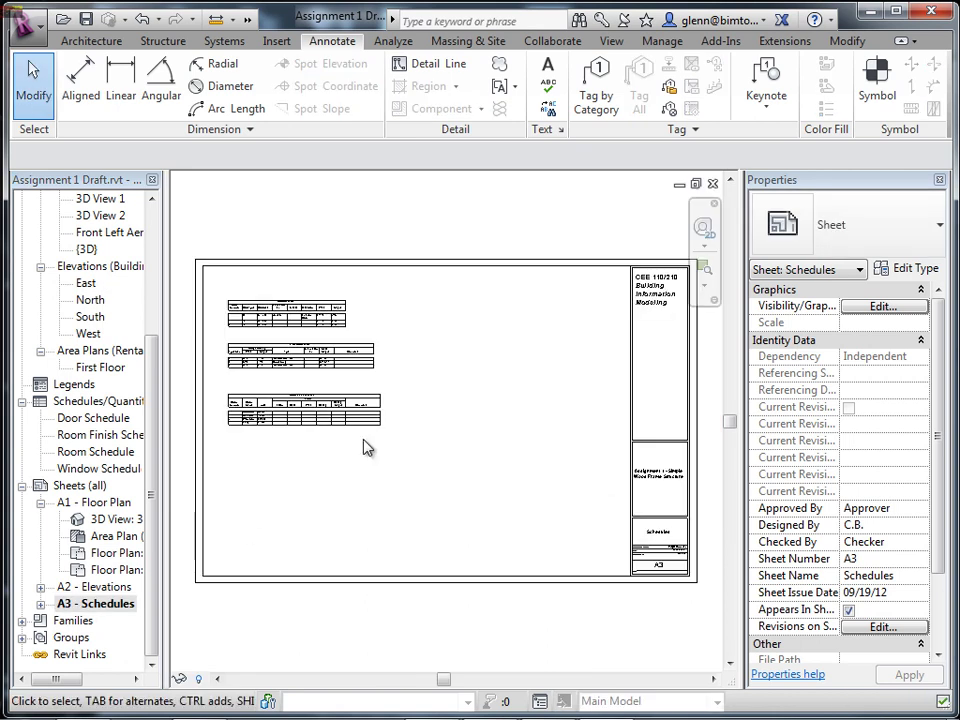
{"action": "scroll", "coordinate": [345, 440], "scroll_direction": "up", "scroll_amount": 3}
{"action": "scroll", "coordinate": [345, 430], "scroll_direction": "up", "scroll_amount": 6}
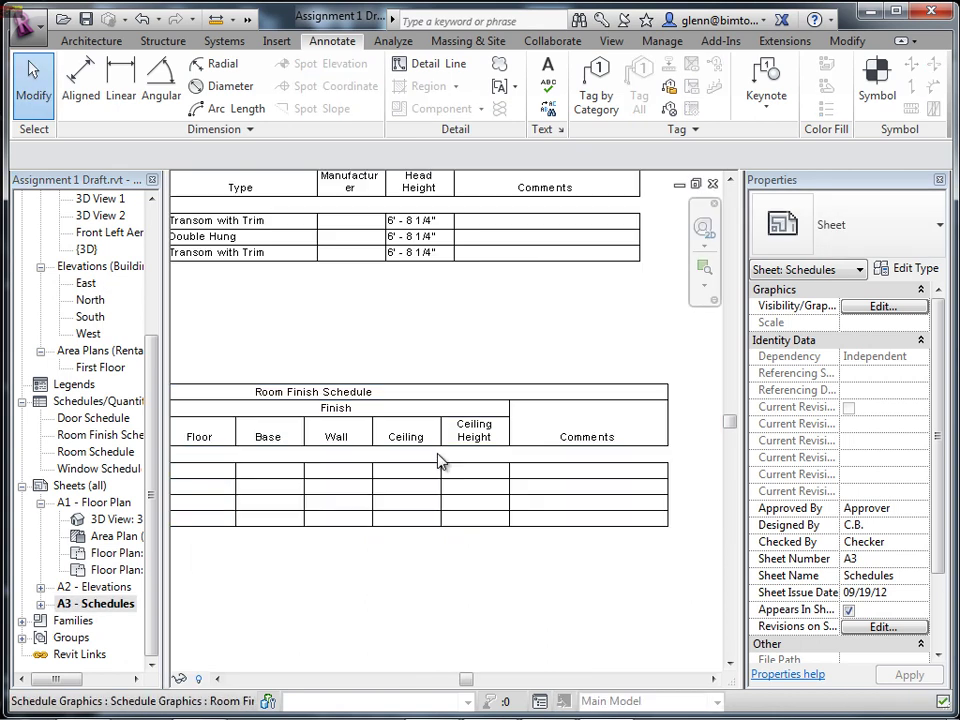
{"action": "middle_click_drag", "start_coordinate": [568, 620], "coordinate": [645, 661]}
{"action": "scroll", "coordinate": [606, 621], "scroll_direction": "down", "scroll_amount": 4}
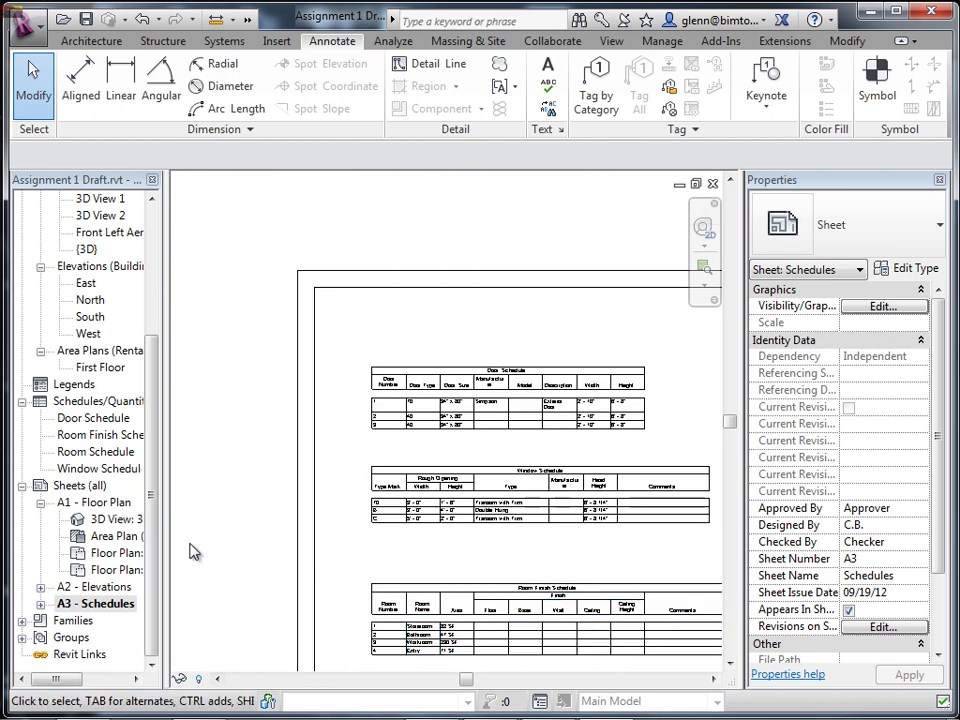
On sheet A1 - Floor Plan, delete the coloured rentable area plan viewport.
{"action": "double_click", "coordinate": [100, 503]}
{"action": "mouse_move", "coordinate": [339, 476]}
{"action": "middle_mouse_down"}
{"action": "mouse_move", "coordinate": [229, 564]}
{"action": "mouse_move", "coordinate": [223, 514]}
{"action": "mouse_move", "coordinate": [224, 523]}
{"action": "middle_mouse_up"}
{"action": "left_click", "coordinate": [524, 558]}
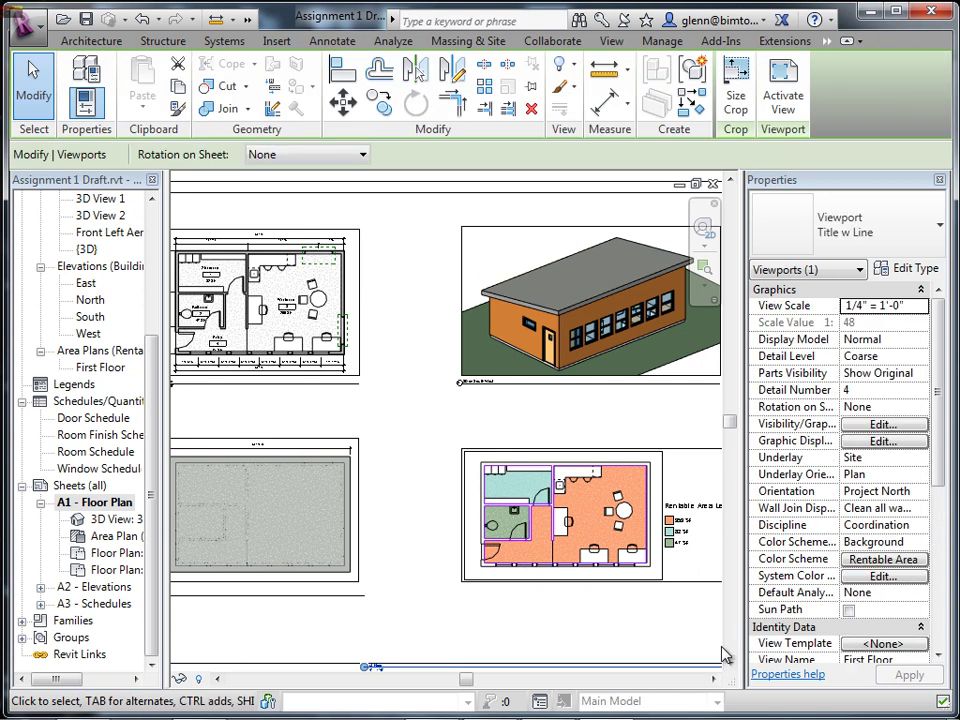
{"action": "key", "text": "Delete"}
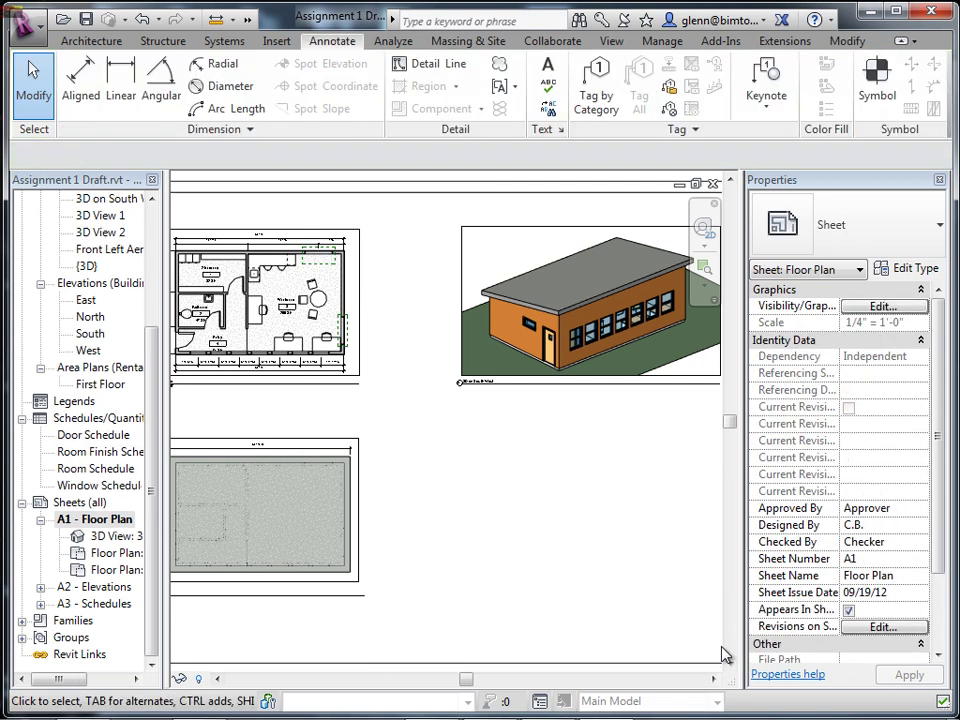
Place the Framing Plan view on sheet A1 in the space below the 3D view.
{"action": "left_click_drag", "start_coordinate": [152, 340], "coordinate": [557, 489]}
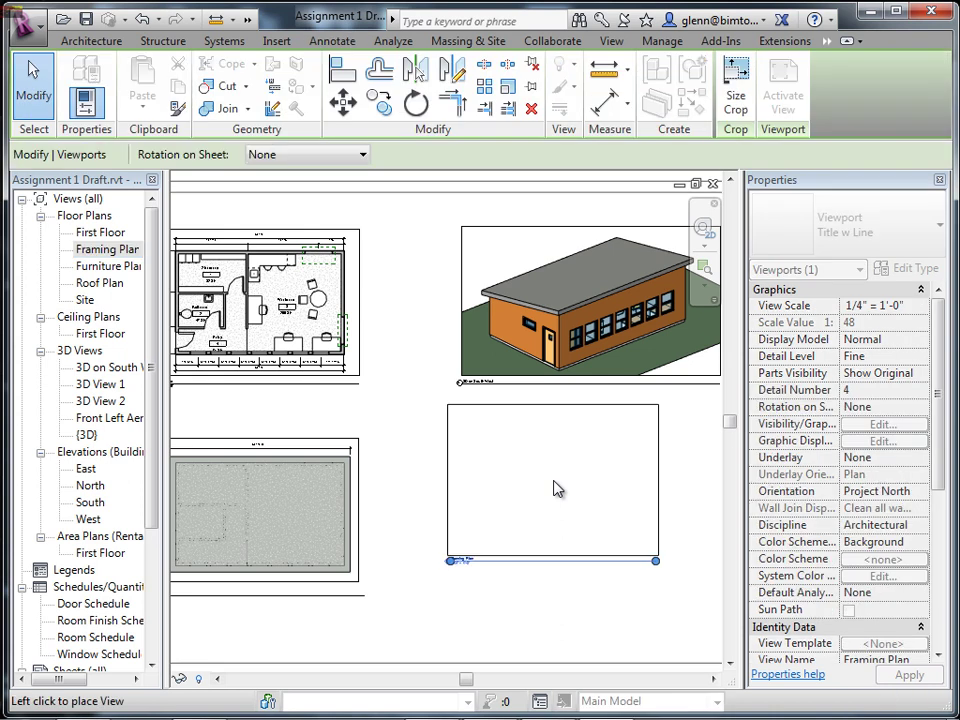
{"action": "left_click", "coordinate": [565, 507]}
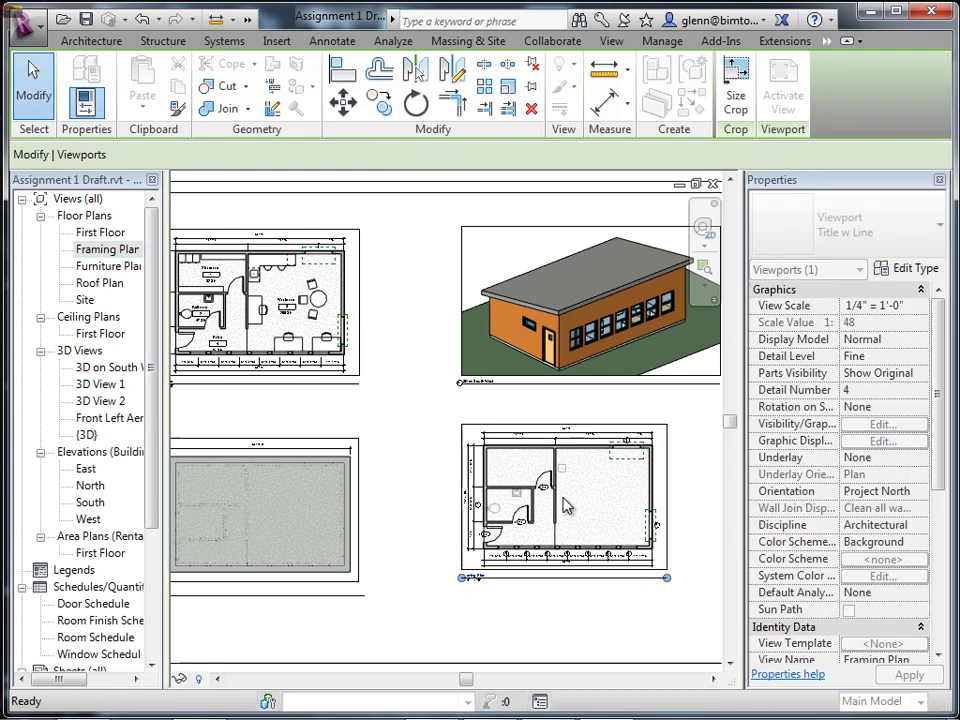
{"action": "left_click", "coordinate": [514, 641]}
{"action": "middle_click_drag", "start_coordinate": [514, 641], "coordinate": [434, 557]}
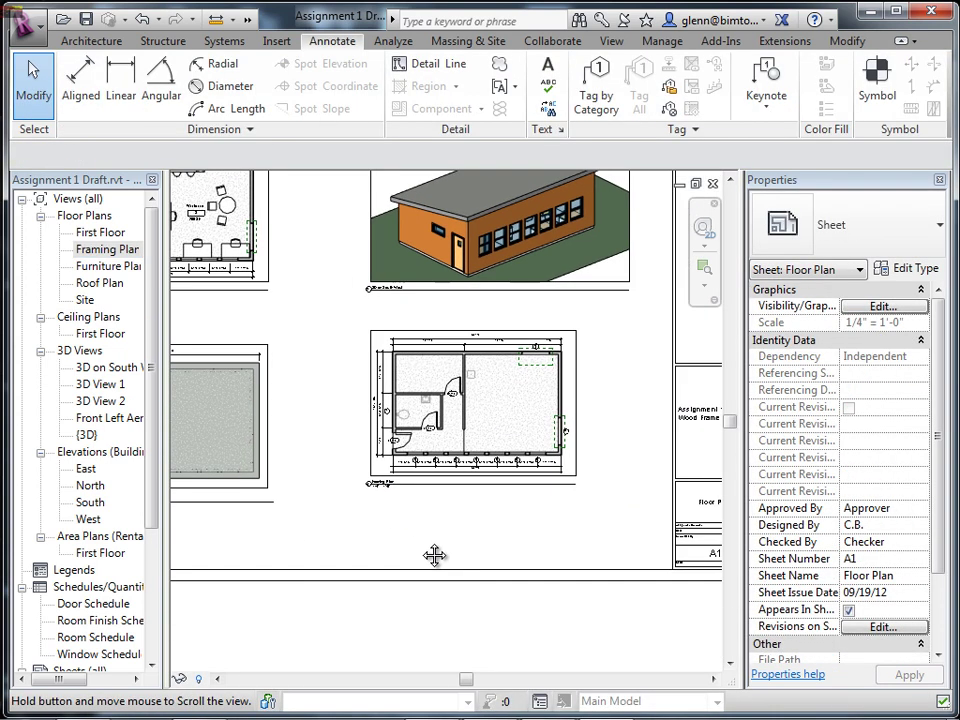
Swap the two viewports beside the title block so the Framing Plan sits above the 3D view, aligned with the neighbouring plans.
{"action": "left_click_drag", "start_coordinate": [470, 237], "coordinate": [497, 595]}
{"action": "scroll", "coordinate": [490, 470], "scroll_direction": "up", "scroll_amount": 2}
{"action": "scroll", "coordinate": [490, 481], "scroll_direction": "down", "scroll_amount": 2}
{"action": "left_click_drag", "start_coordinate": [490, 481], "coordinate": [487, 284]}
{"action": "left_click", "coordinate": [331, 466]}
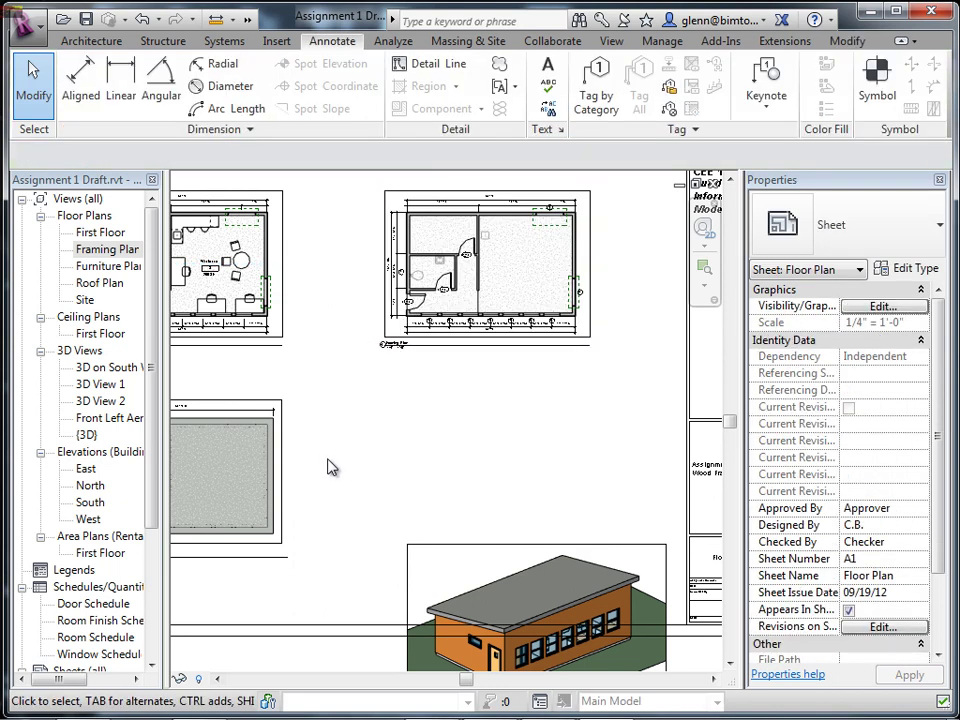
{"action": "left_click_drag", "start_coordinate": [447, 557], "coordinate": [423, 452]}
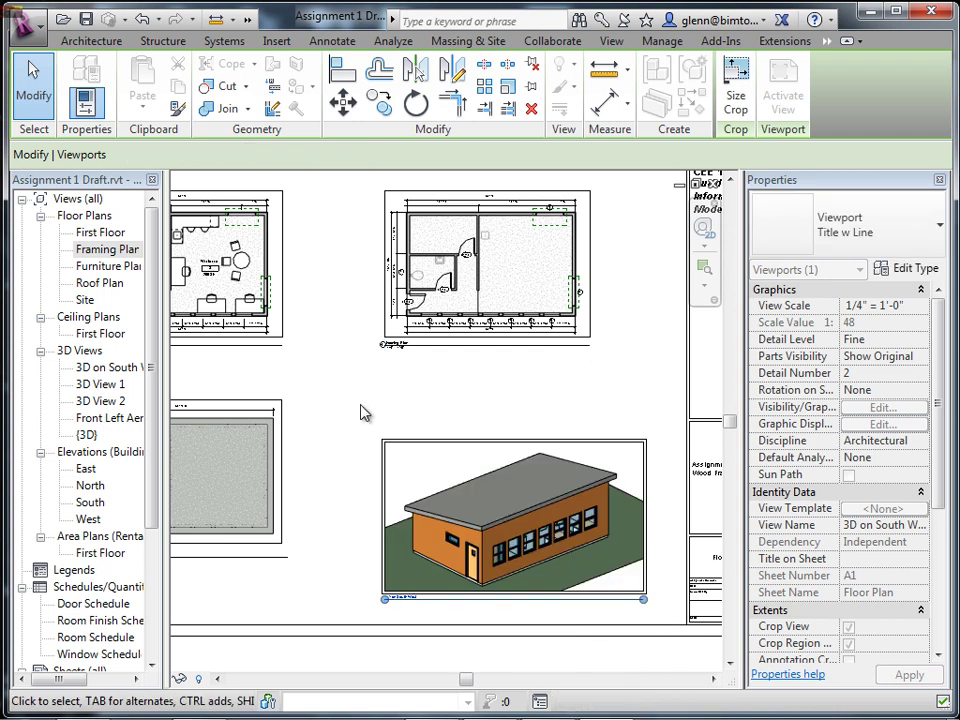
{"action": "left_click", "coordinate": [365, 415]}
{"action": "mouse_move", "coordinate": [360, 442]}
{"action": "middle_mouse_down"}
{"action": "mouse_move", "coordinate": [386, 506]}
{"action": "mouse_move", "coordinate": [446, 537]}
{"action": "middle_mouse_up"}
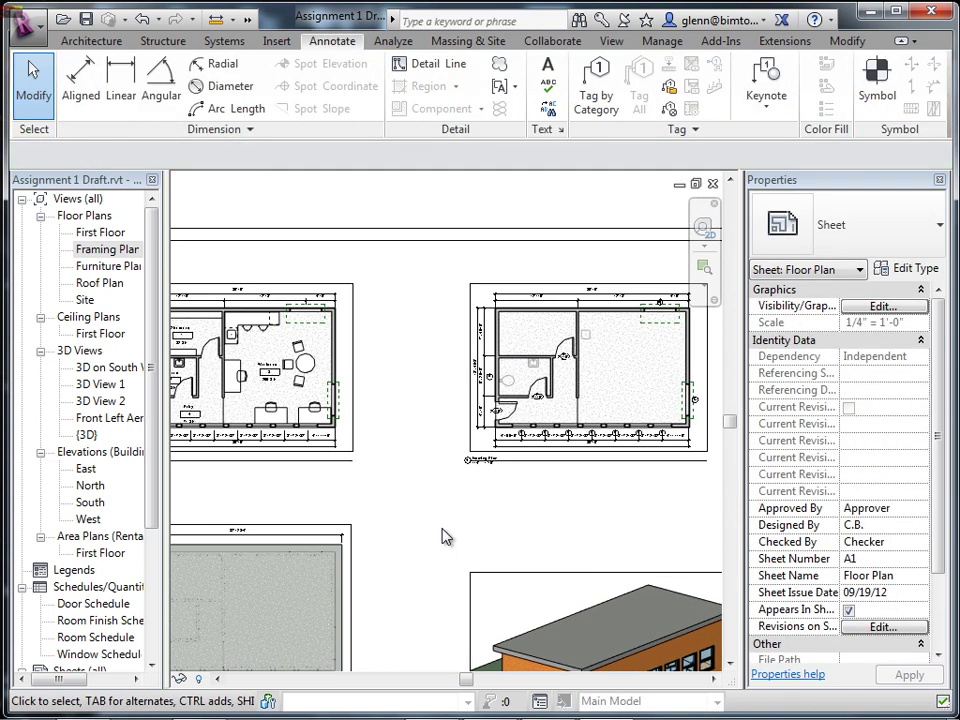
On sheet A3 - Schedules, delete the Window Schedule and the Door Schedule, keeping the Room Finish Schedule.
{"action": "left_click_drag", "start_coordinate": [157, 525], "coordinate": [154, 643]}
{"action": "left_click", "coordinate": [116, 553]}
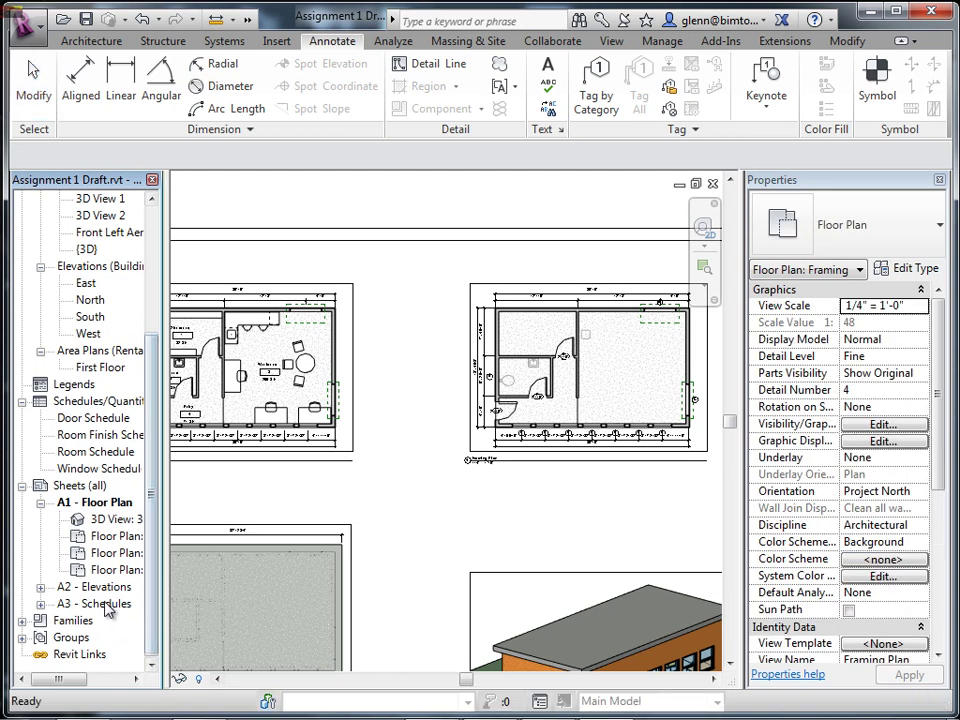
{"action": "double_click", "coordinate": [105, 606]}
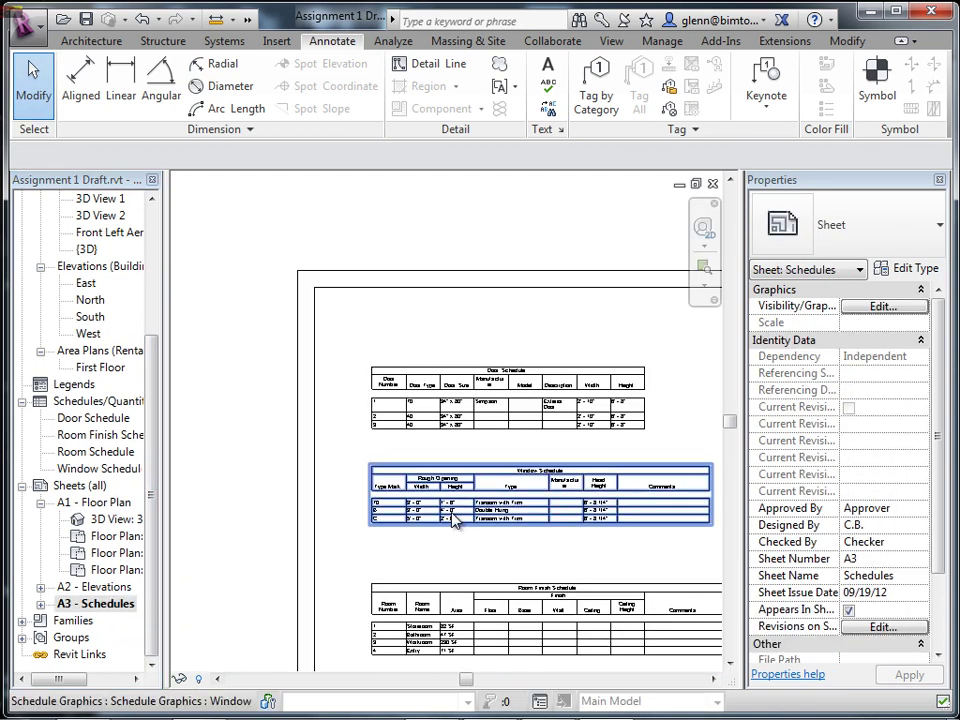
{"action": "left_click", "coordinate": [454, 518]}
{"action": "right_click", "coordinate": [456, 516]}
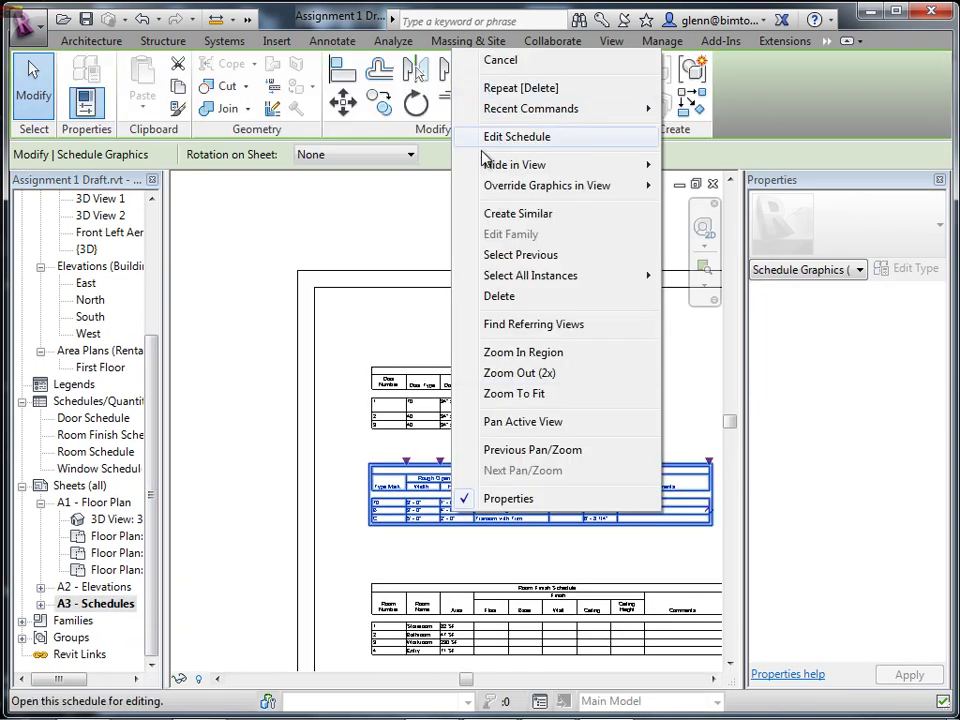
{"action": "left_click", "coordinate": [349, 371]}
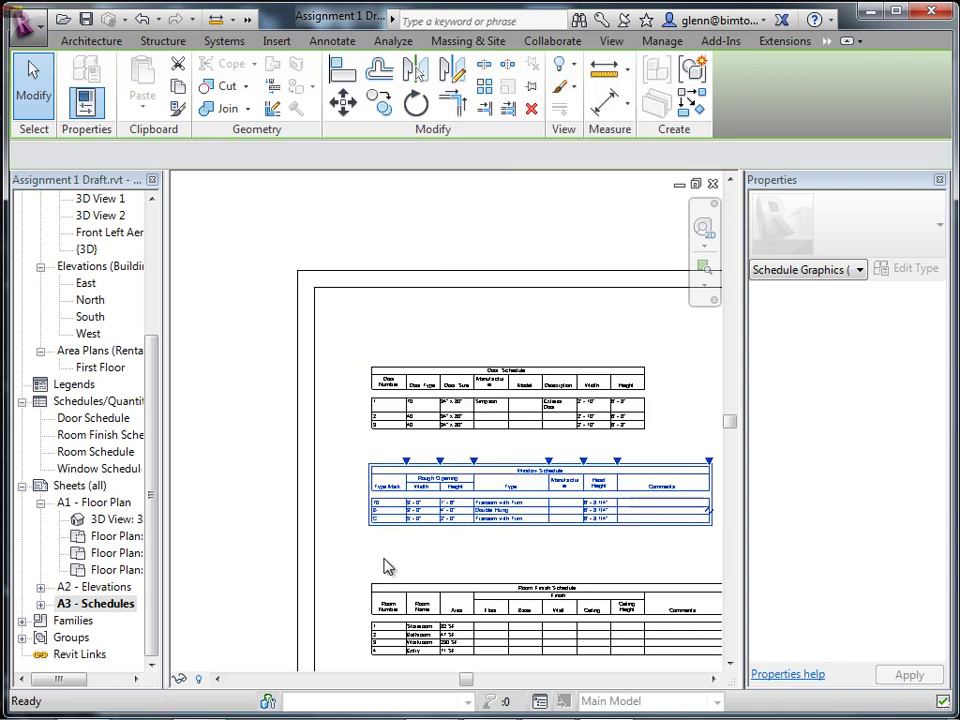
{"action": "left_click", "coordinate": [388, 567]}
{"action": "left_click", "coordinate": [414, 622]}
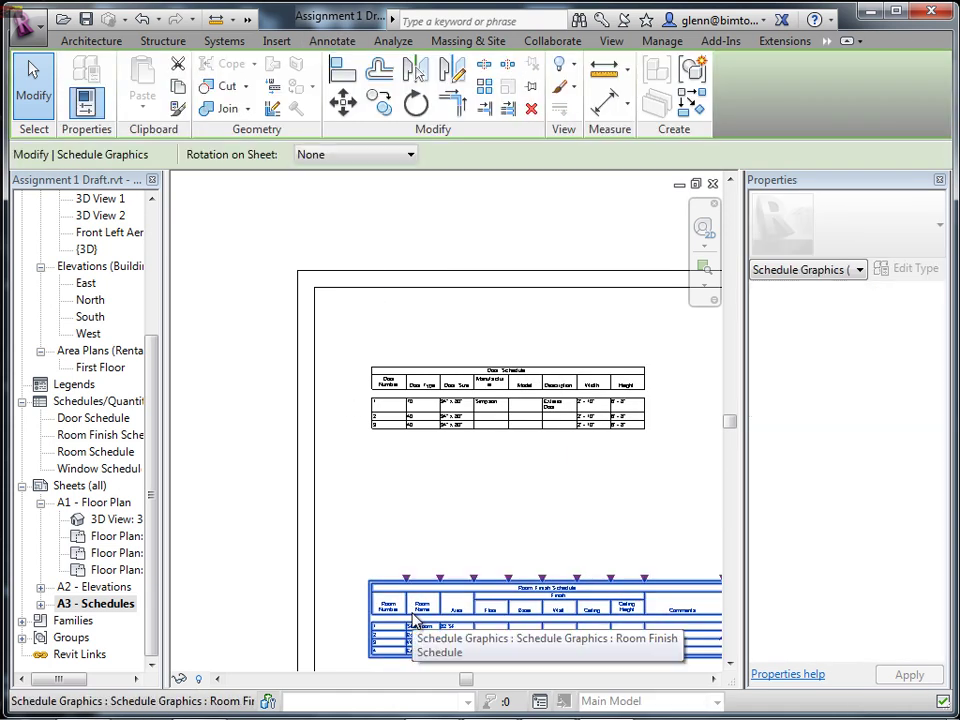
{"action": "left_click", "coordinate": [514, 411]}
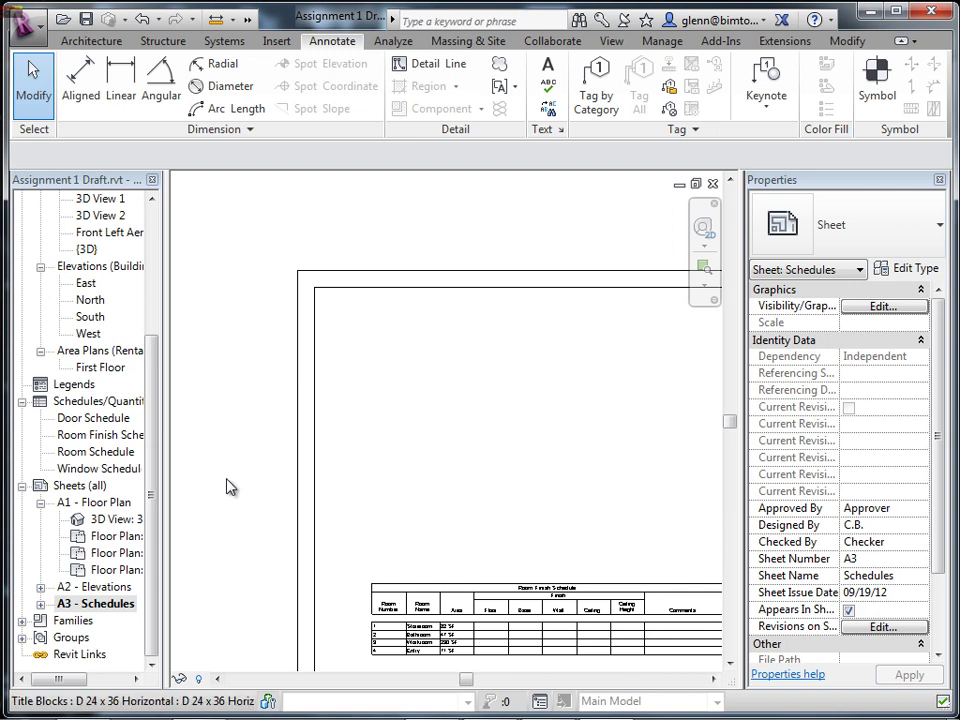
Place the Window Schedule on sheet A1 - Floor Plan, between the Framing Plan and the 3D view.
{"action": "double_click", "coordinate": [112, 503]}
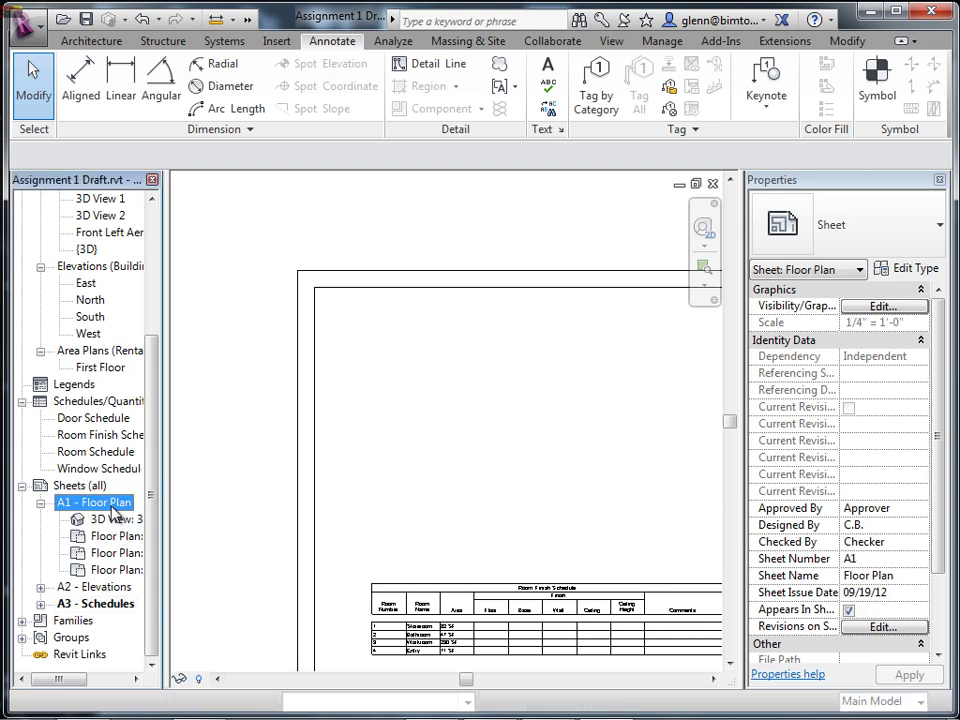
{"action": "middle_click_drag", "start_coordinate": [575, 497], "coordinate": [443, 480]}
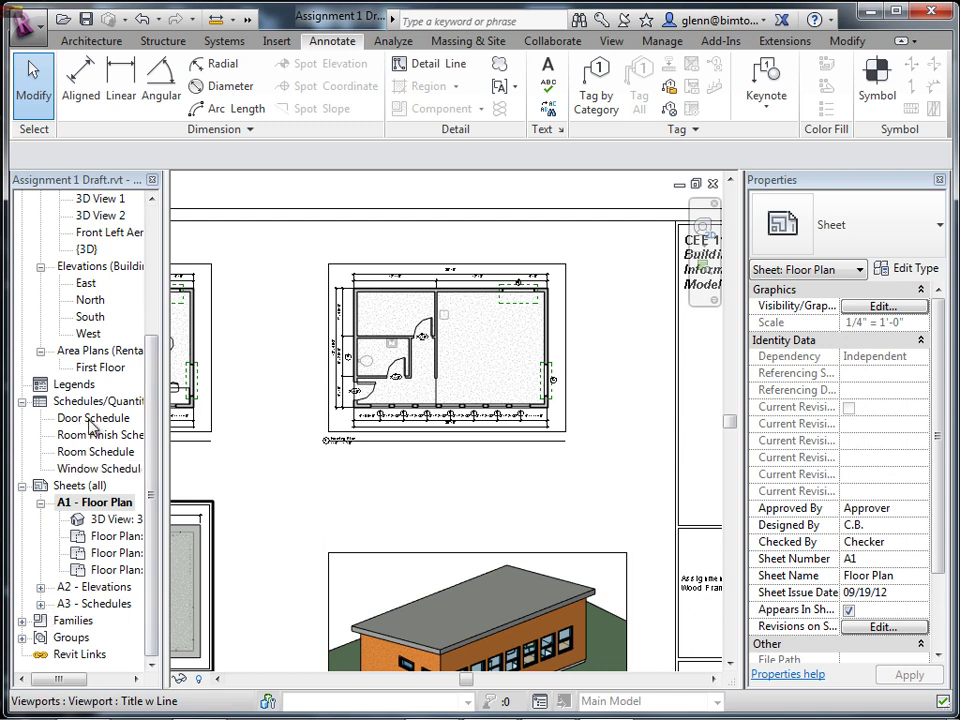
{"action": "left_click", "coordinate": [95, 468]}
{"action": "left_click_drag", "start_coordinate": [237, 456], "coordinate": [430, 490]}
{"action": "left_click", "coordinate": [463, 488]}
{"action": "left_click", "coordinate": [426, 534]}
Compare the placed Window Schedule's type marks with the Framing Plan's tags and review the layout of sheet A1.
{"action": "scroll", "coordinate": [410, 537], "scroll_direction": "down", "scroll_amount": 1}
{"action": "scroll", "coordinate": [412, 533], "scroll_direction": "up", "scroll_amount": 5}
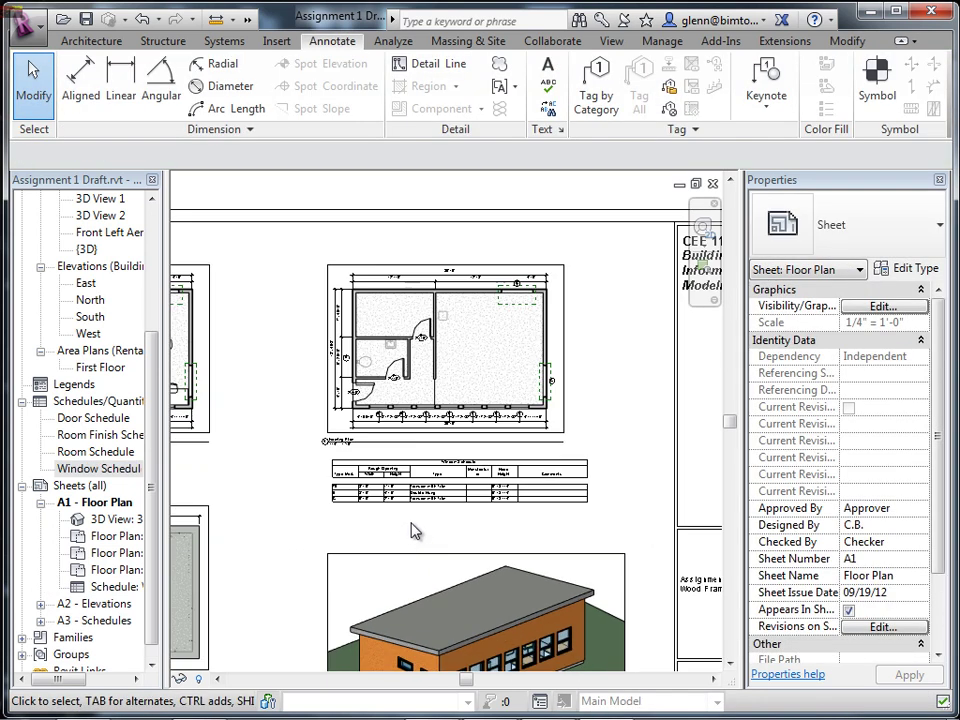
{"action": "middle_click_drag", "start_coordinate": [499, 600], "coordinate": [545, 698]}
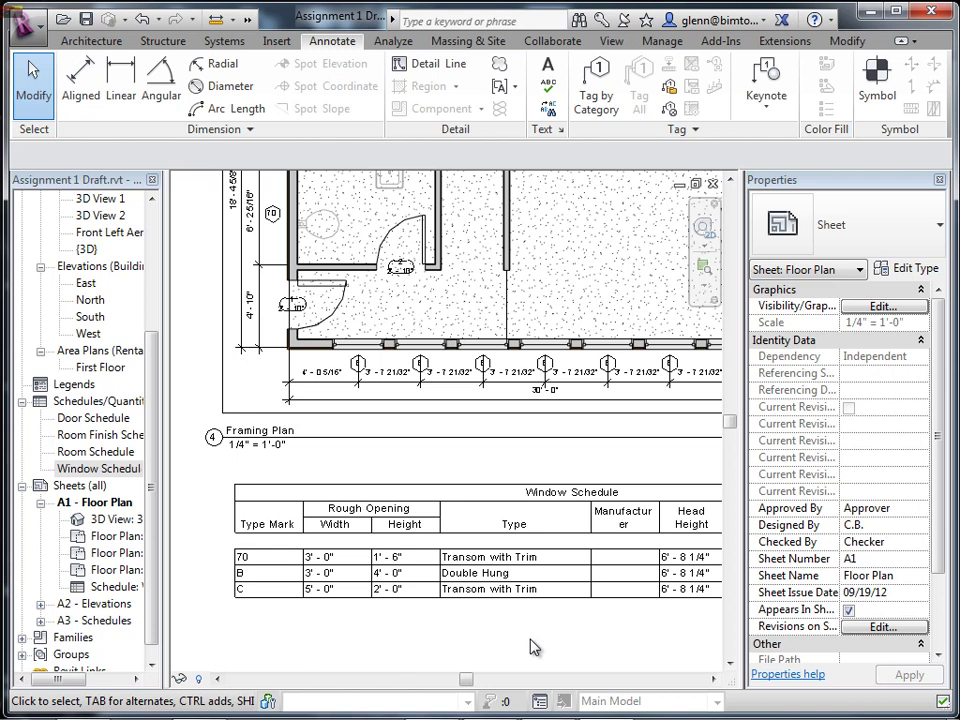
{"action": "scroll", "coordinate": [400, 520], "scroll_direction": "down", "scroll_amount": 5}
{"action": "scroll", "coordinate": [510, 453], "scroll_direction": "up", "scroll_amount": 3}
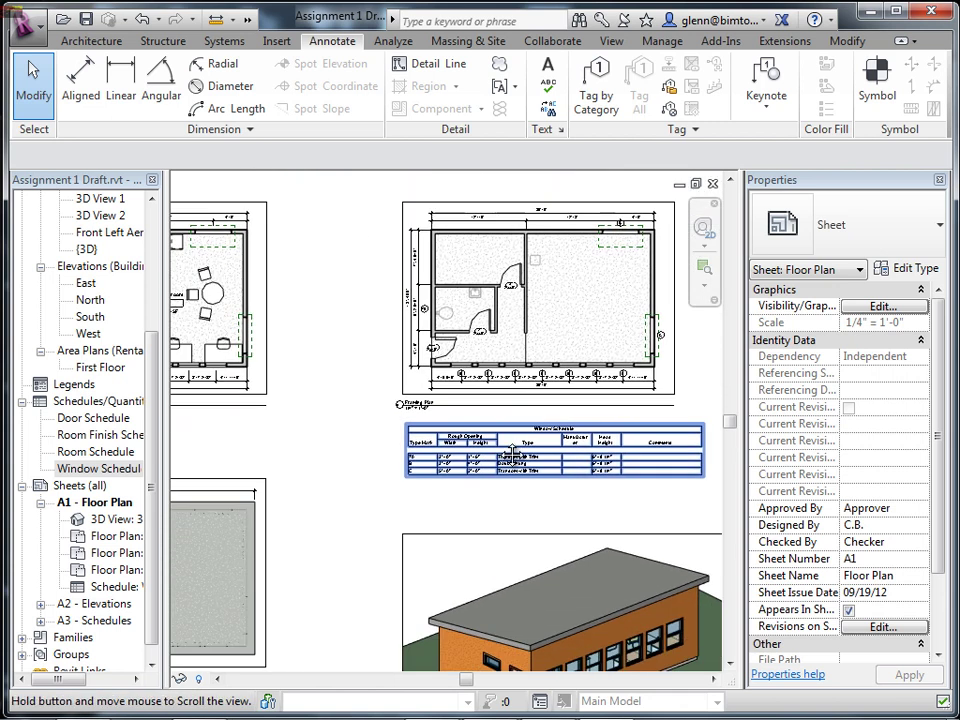
{"action": "scroll", "coordinate": [505, 455], "scroll_direction": "down", "scroll_amount": 2}
{"action": "scroll", "coordinate": [394, 514], "scroll_direction": "up", "scroll_amount": 1}
{"action": "middle_click_drag", "start_coordinate": [394, 514], "coordinate": [420, 477]}
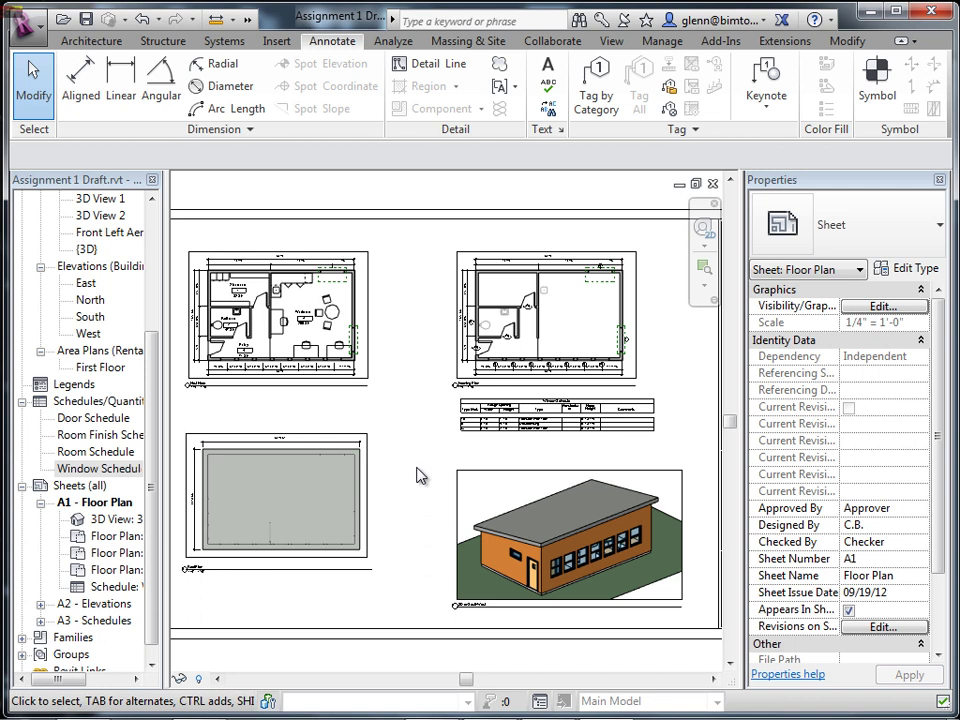
Start a DWF/DWFx export using the in-session view/sheet set, listing all views and sheets in the model.
{"action": "left_click", "coordinate": [40, 34]}
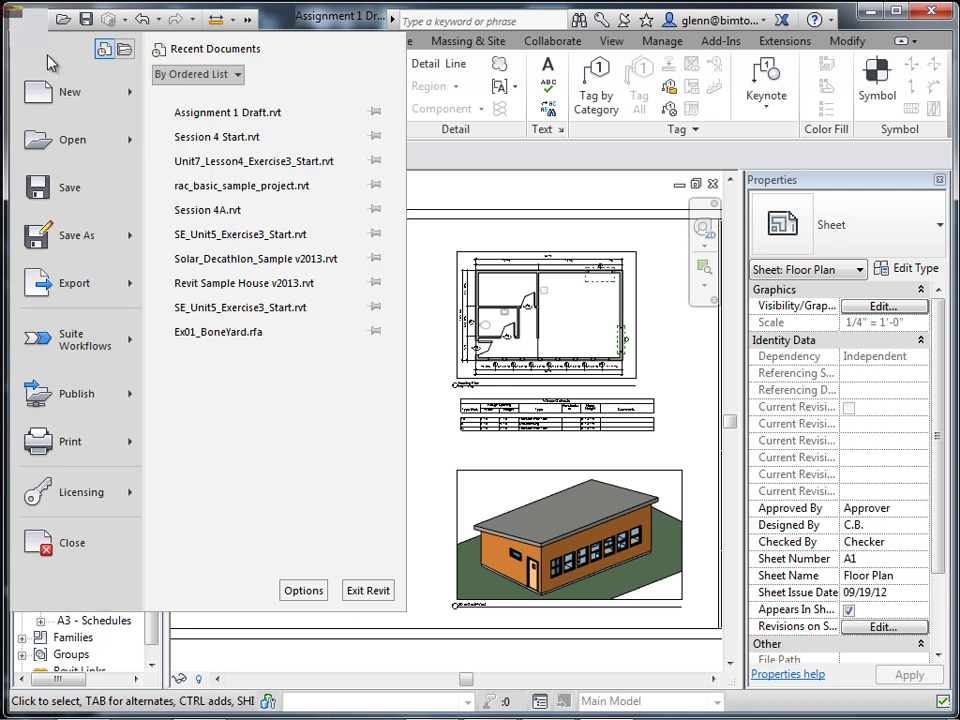
{"action": "mouse_move", "coordinate": [99, 281]}
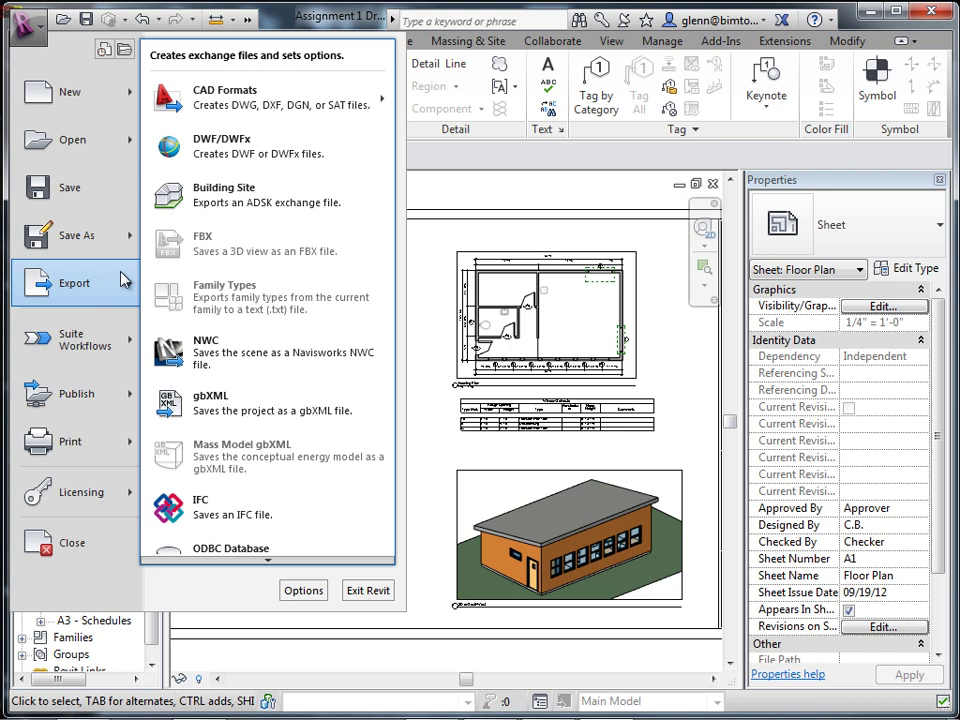
{"action": "left_click", "coordinate": [257, 155]}
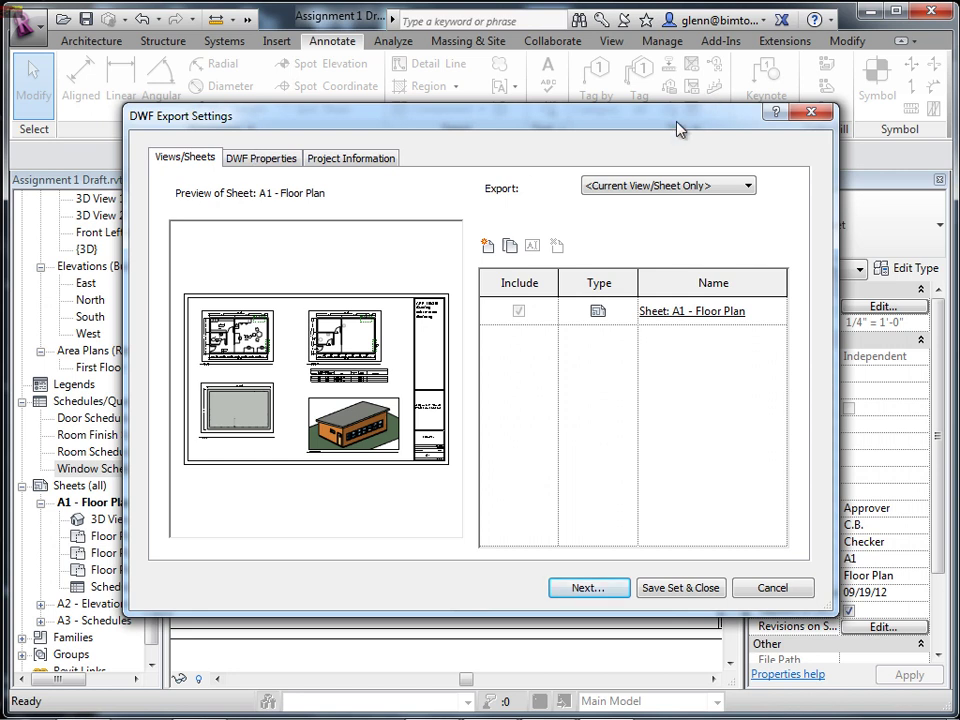
{"action": "left_click", "coordinate": [654, 187]}
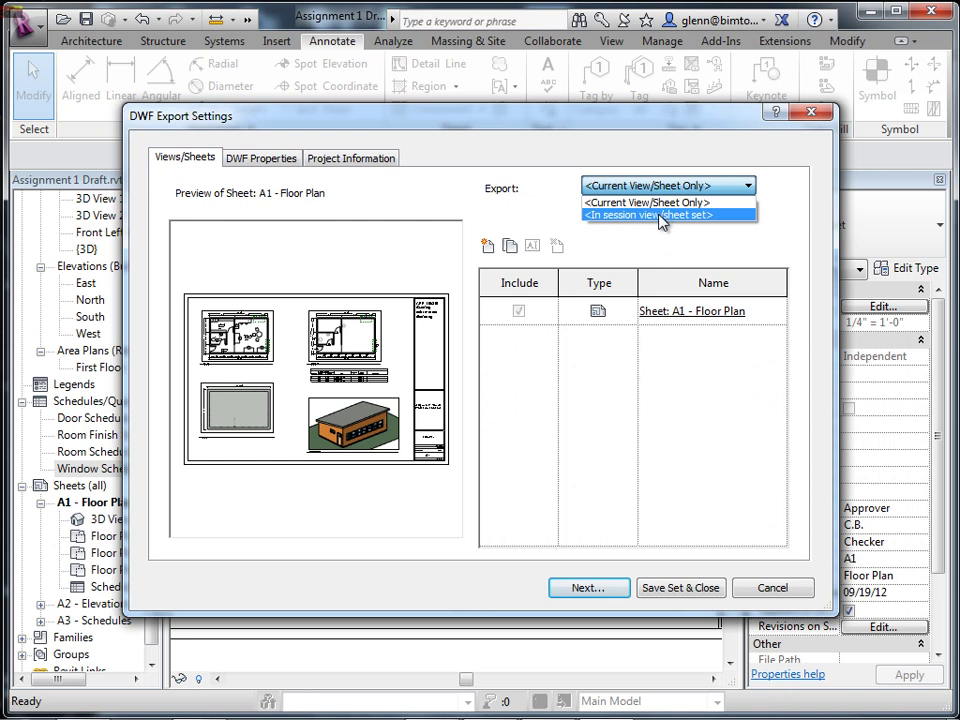
{"action": "left_click", "coordinate": [659, 215]}
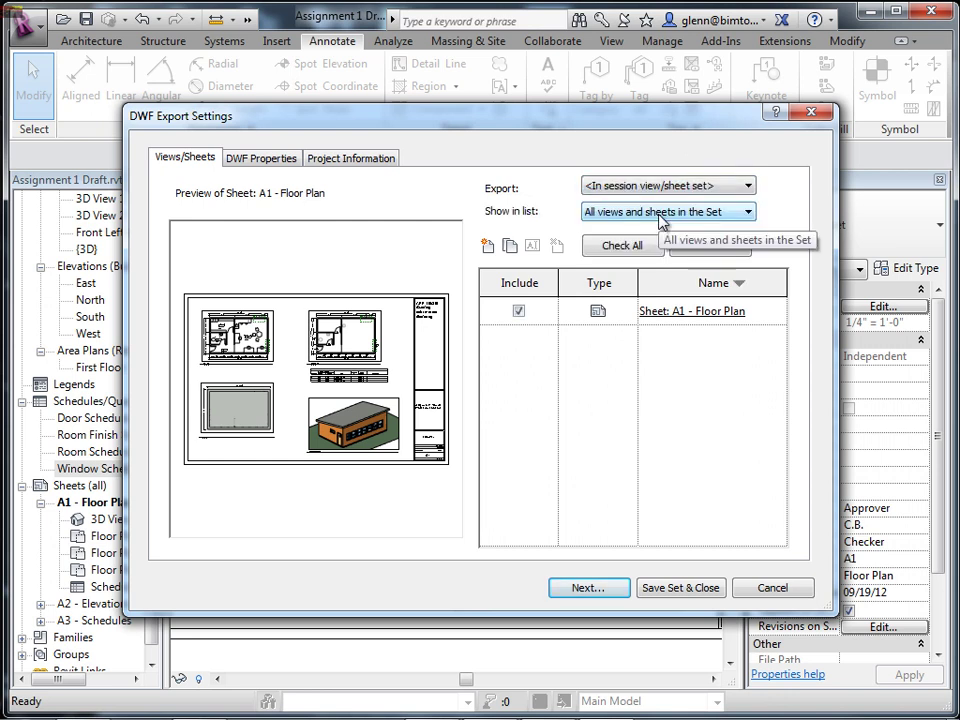
{"action": "left_click", "coordinate": [658, 213]}
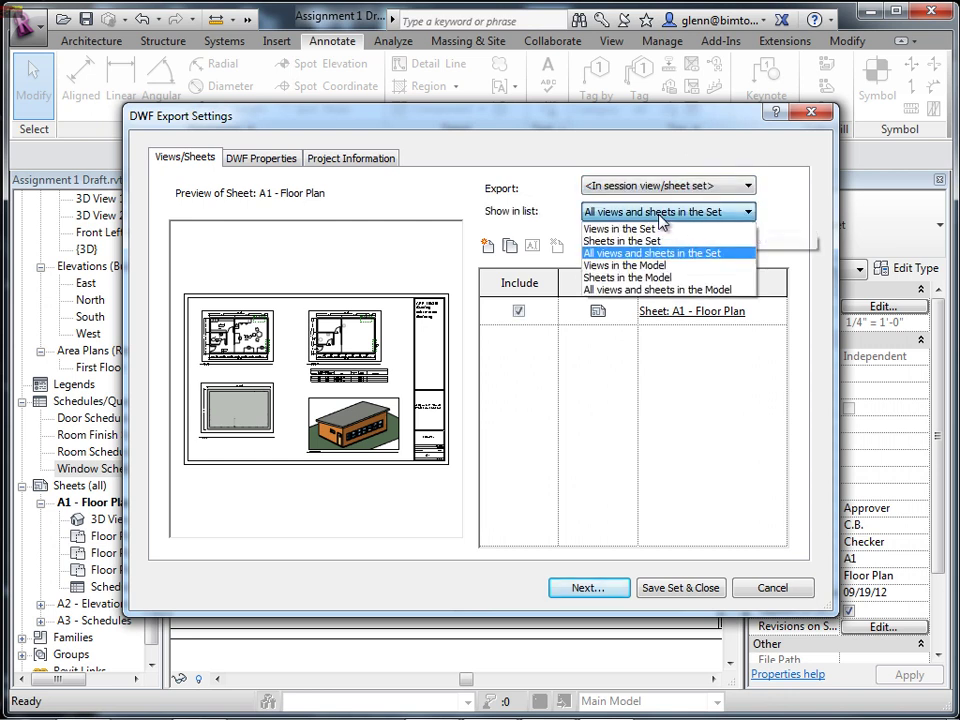
{"action": "left_click", "coordinate": [650, 290]}
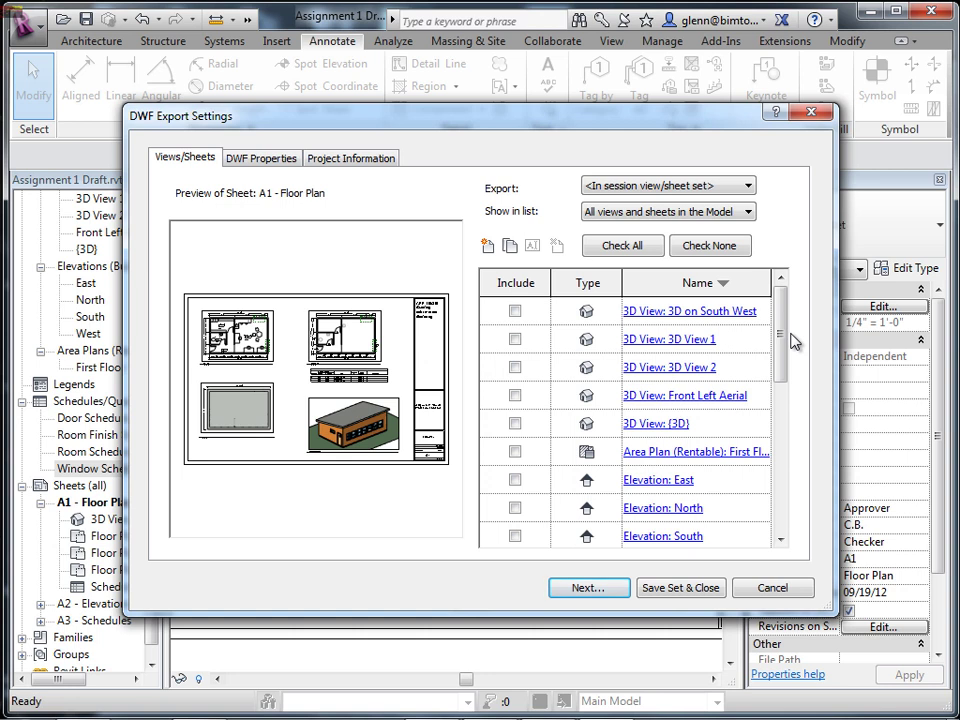
Add sheets A2 - Elevations and A3 - Schedules and the {3D} view to the export set alongside sheet A1, and save the set.
{"action": "left_click_drag", "start_coordinate": [784, 350], "coordinate": [781, 521]}
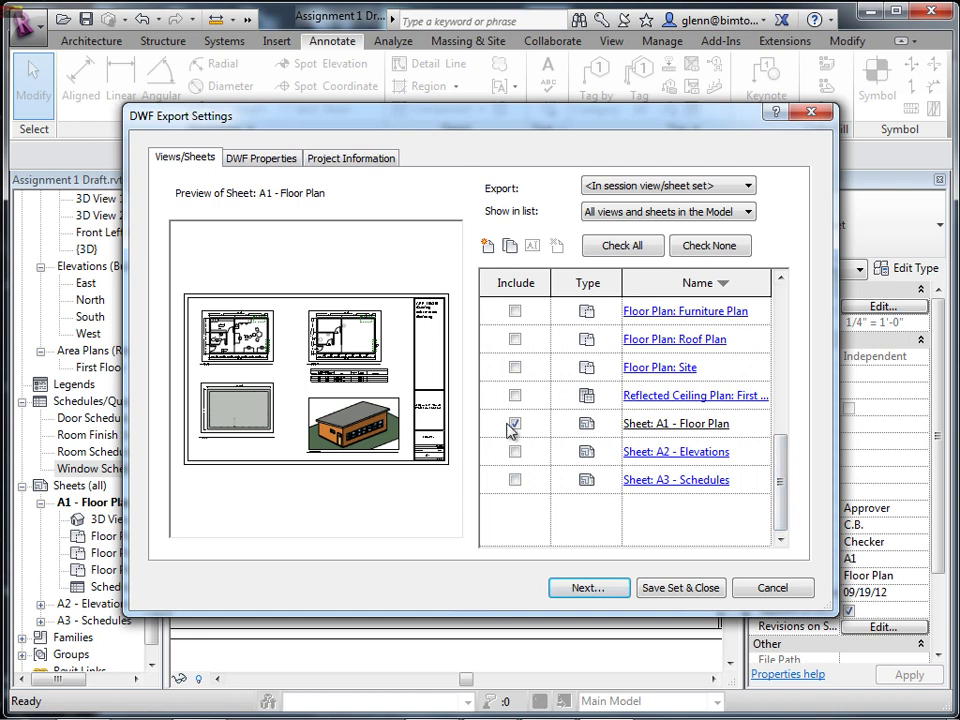
{"action": "left_click", "coordinate": [514, 452]}
{"action": "left_click", "coordinate": [514, 481]}
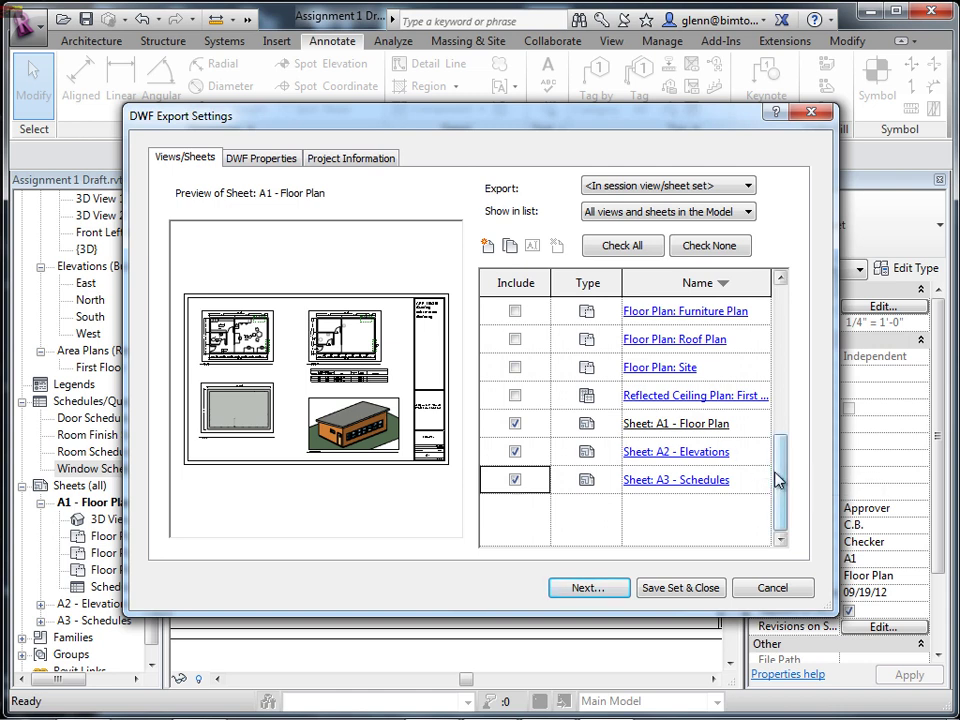
{"action": "left_click_drag", "start_coordinate": [781, 479], "coordinate": [785, 345]}
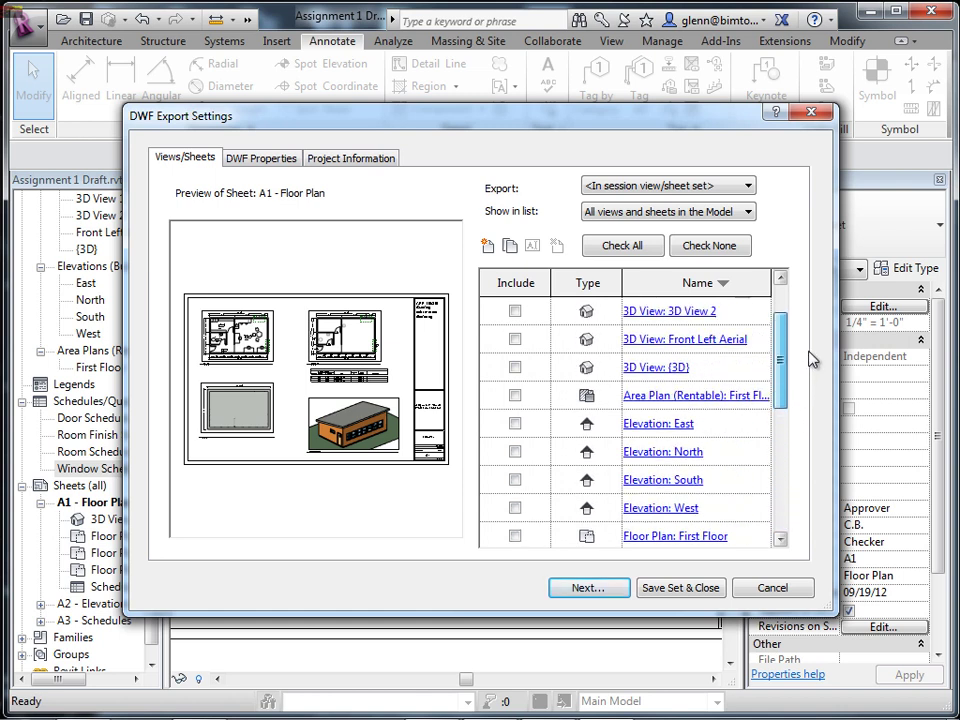
{"action": "left_click", "coordinate": [515, 368]}
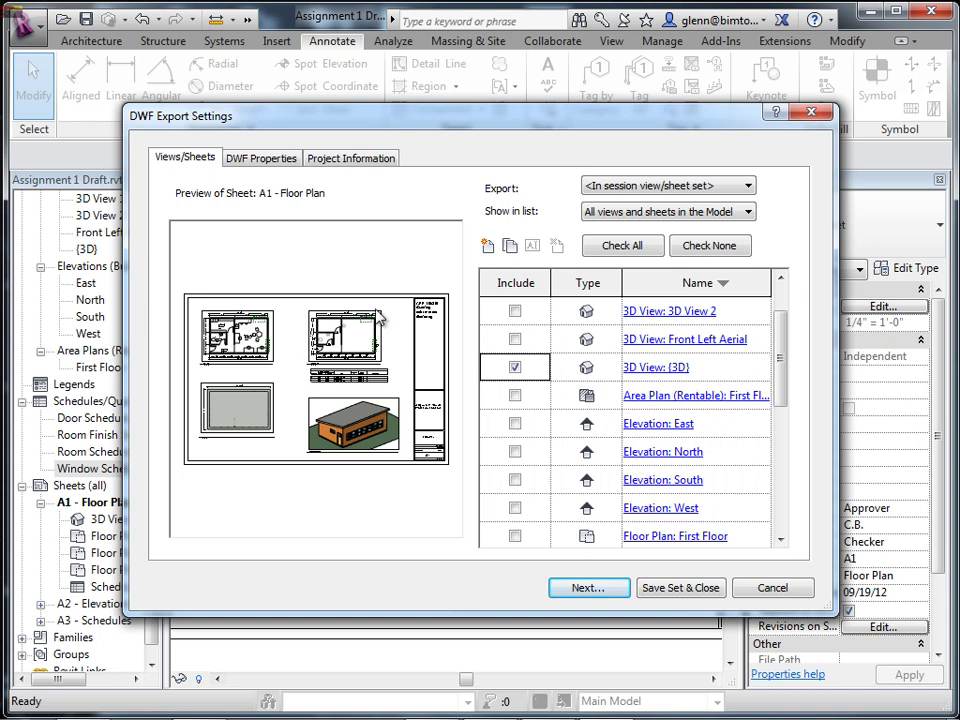
{"action": "left_click", "coordinate": [656, 594]}
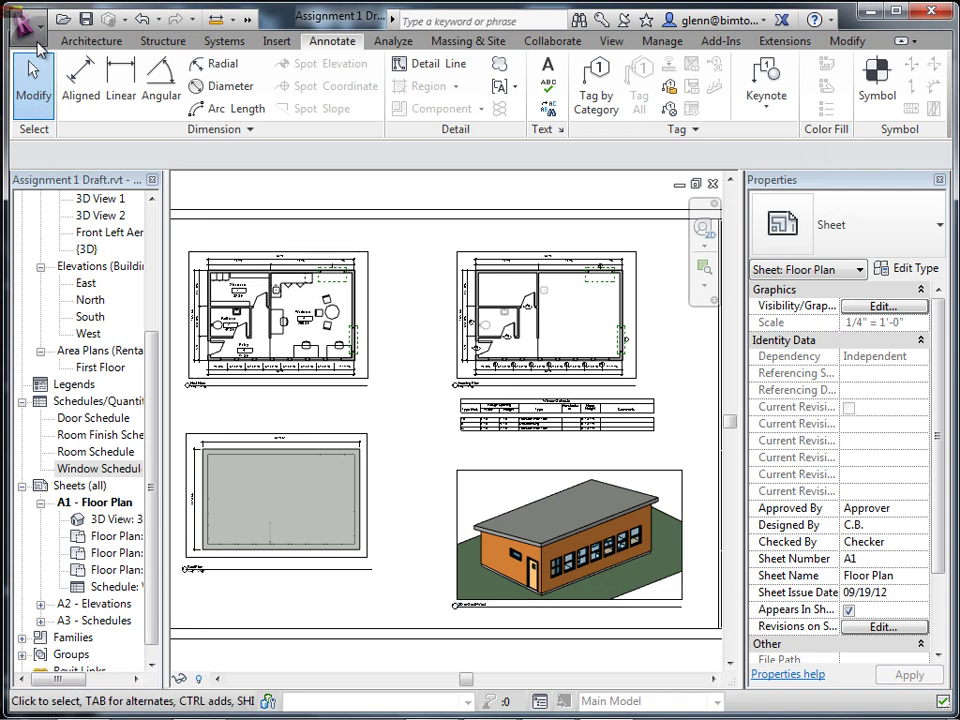
Restart the DWF/DWFx export with the saved view and sheet set and proceed to choosing the target file.
{"action": "left_click", "coordinate": [37, 46]}
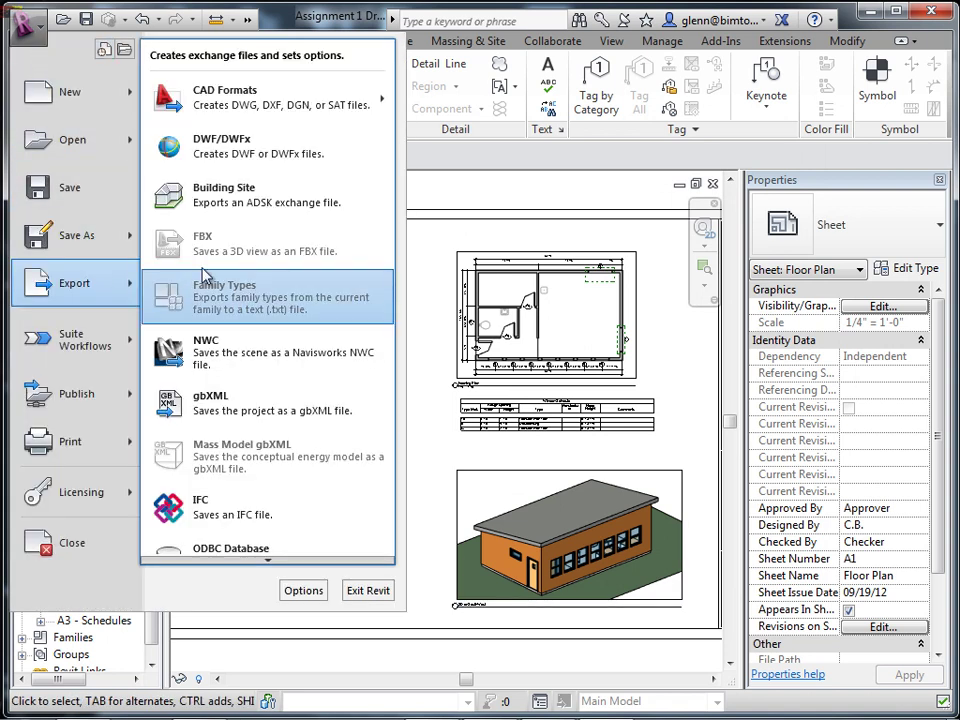
{"action": "left_click", "coordinate": [253, 158]}
{"action": "left_click_drag", "start_coordinate": [782, 381], "coordinate": [797, 456]}
{"action": "left_click", "coordinate": [612, 588]}
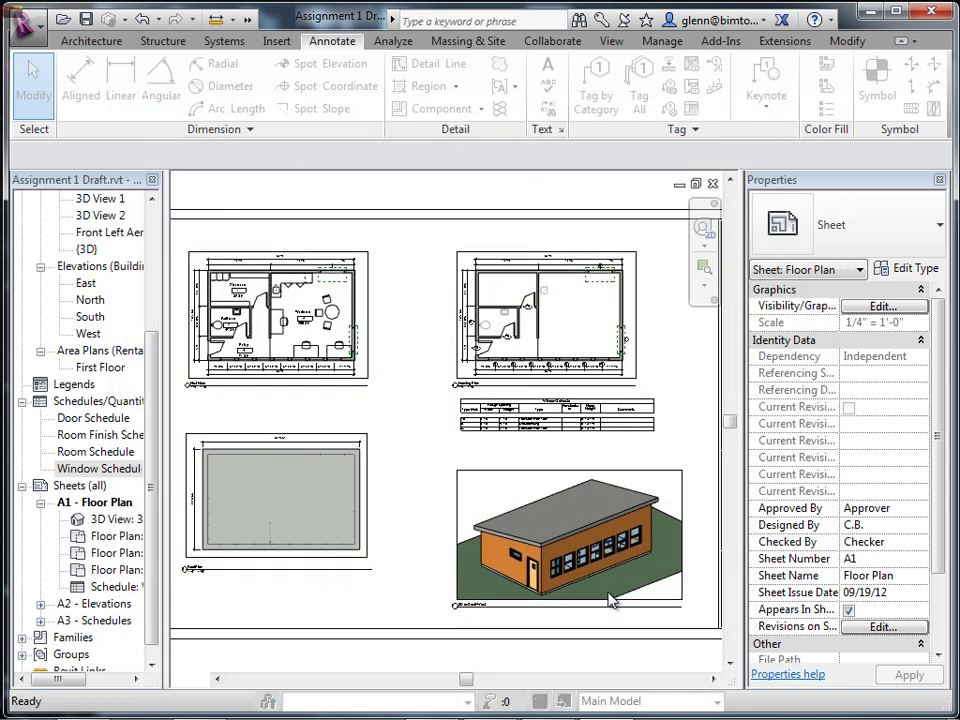
Export the set to My Documents as a DWFx file named with the author's surname followed by "- Assignment 1 - Full Model".
{"action": "left_click_drag", "start_coordinate": [770, 252], "coordinate": [444, 137]}
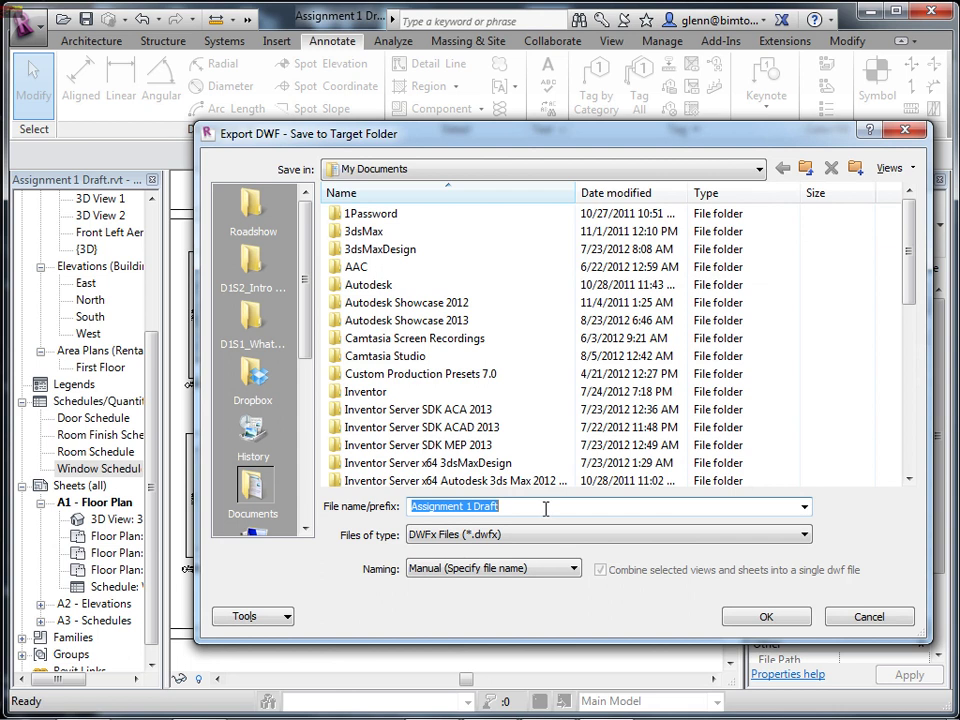
{"action": "type", "text": "Assi"}
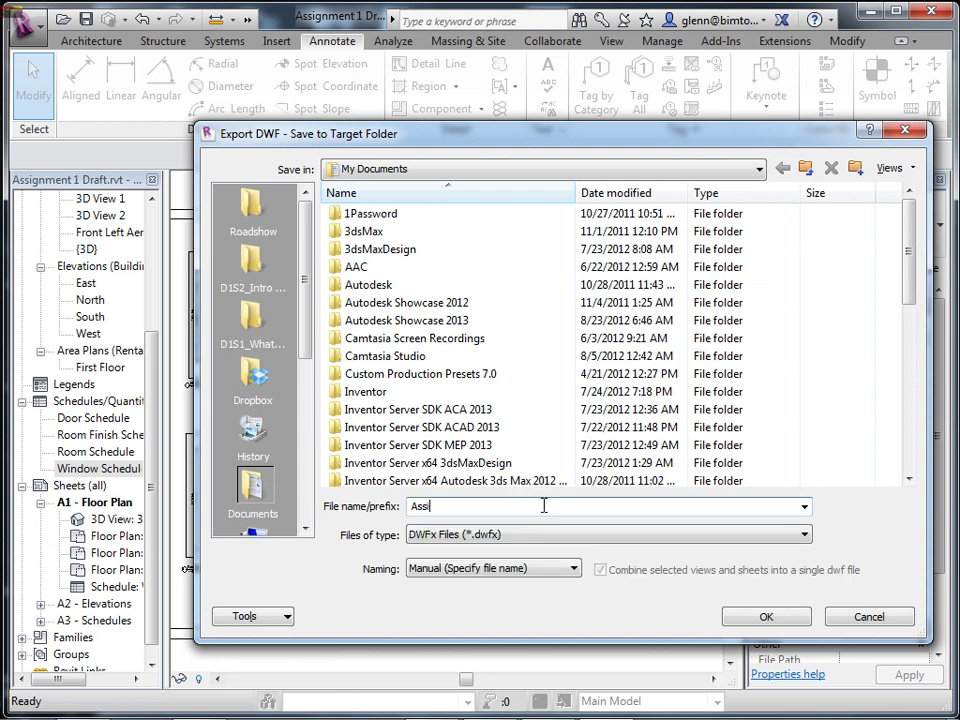
{"action": "type", "text": "gnment 1"}
{"action": "left_click", "coordinate": [413, 508]}
{"action": "type", "text": "Katz -"}
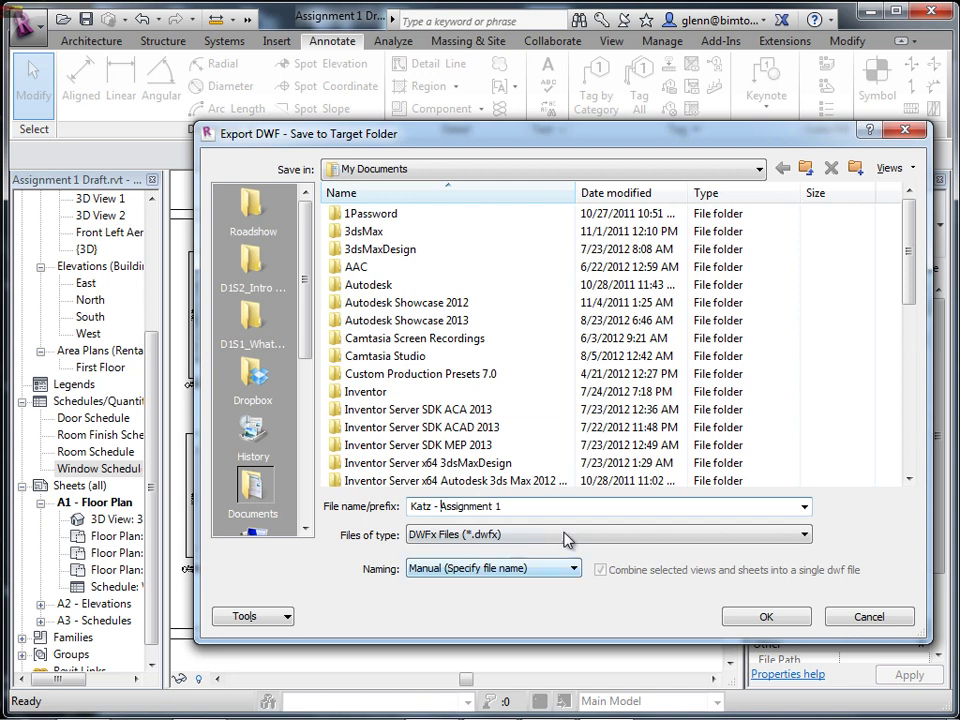
{"action": "left_click", "coordinate": [551, 504]}
{"action": "type", "text": "- Full Model"}
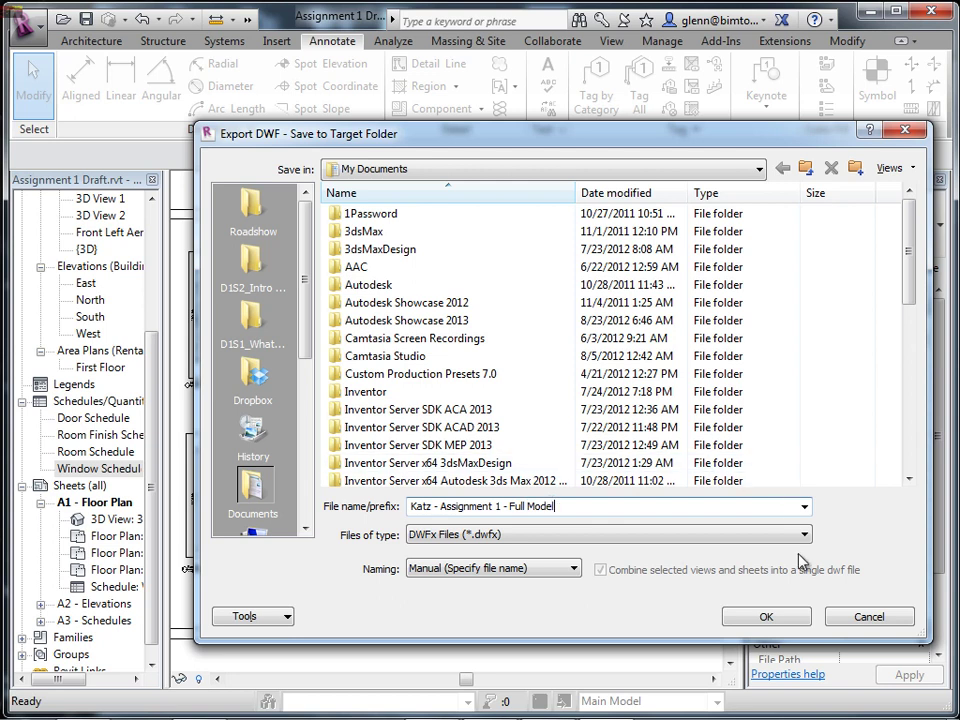
{"action": "left_click", "coordinate": [782, 620]}
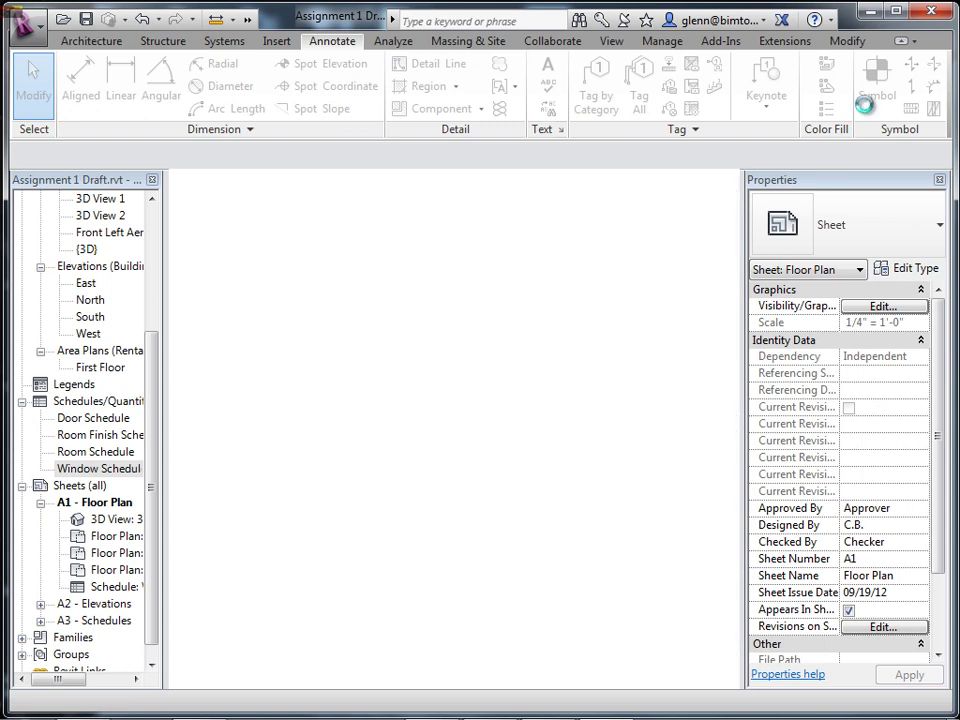
Switch to Windows Explorer and try to open the exported Full Model DWFx file from the Documents library.
{"action": "left_click", "coordinate": [873, 12]}
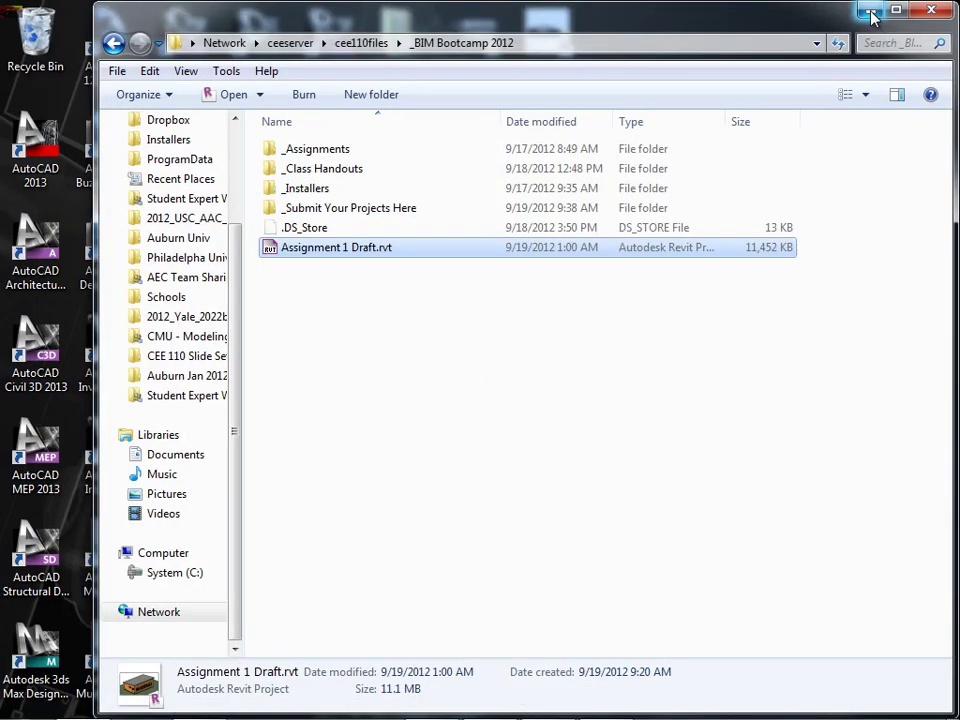
{"action": "left_click", "coordinate": [172, 456]}
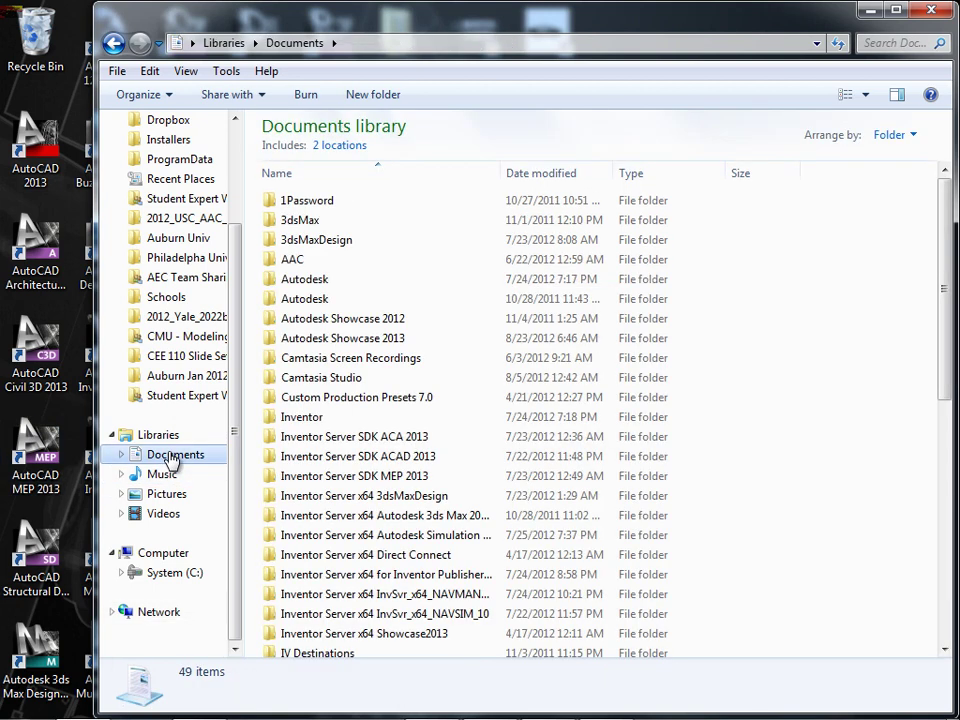
{"action": "left_click_drag", "start_coordinate": [947, 214], "coordinate": [916, 520]}
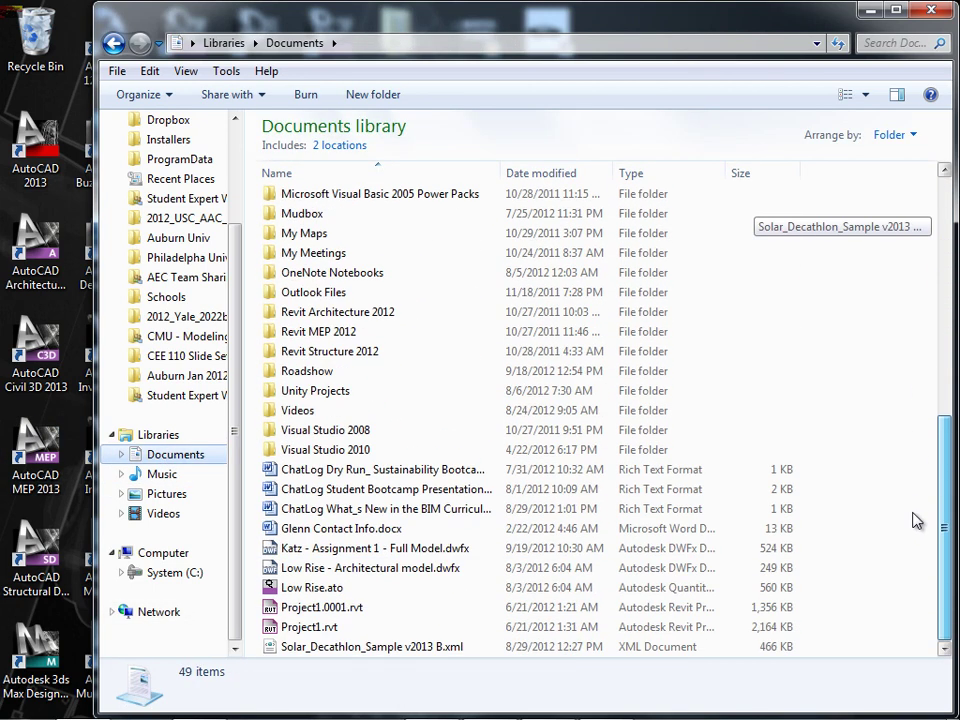
{"action": "left_click", "coordinate": [326, 553]}
{"action": "double_click", "coordinate": [326, 554]}
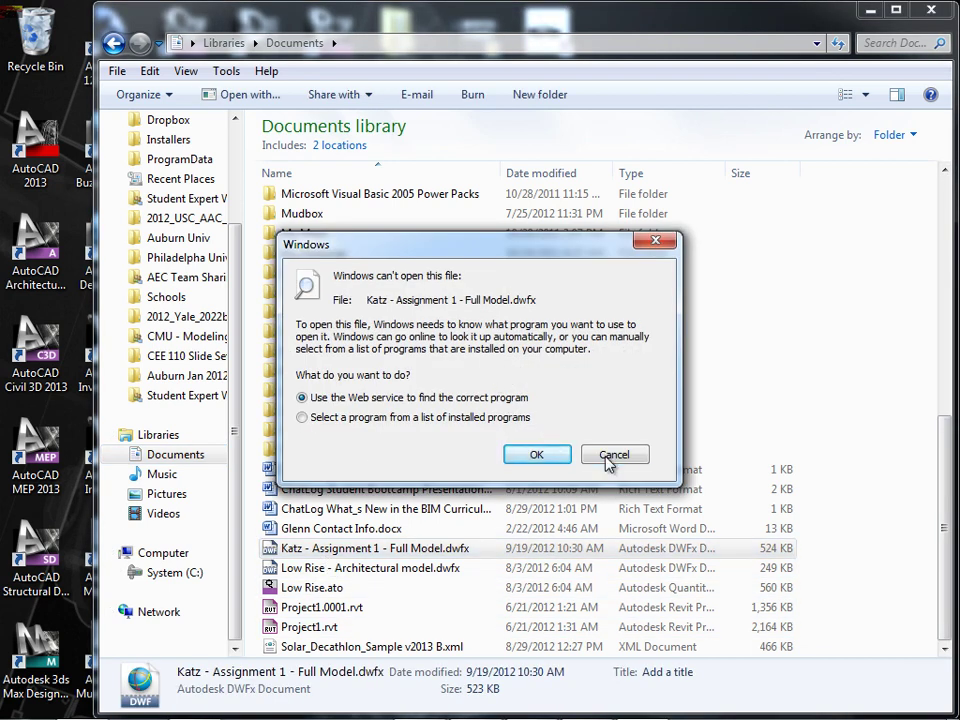
{"action": "left_click", "coordinate": [612, 455]}
Launch Autodesk Design Review 2013 from the installed Autodesk 2013 programs.
{"action": "left_click", "coordinate": [25, 702]}
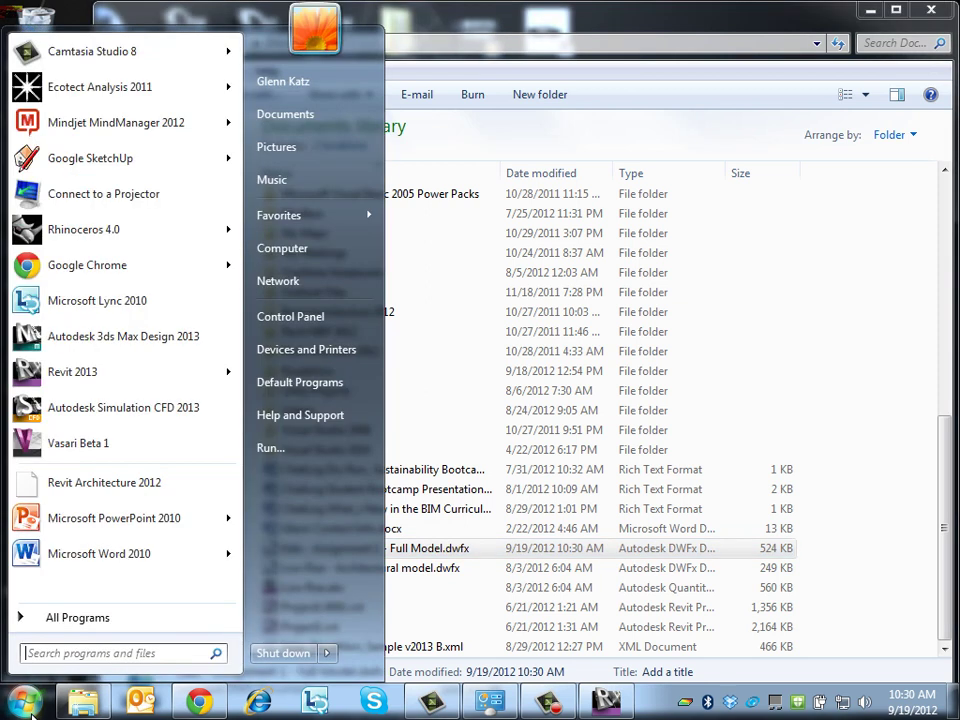
{"action": "left_click", "coordinate": [78, 620]}
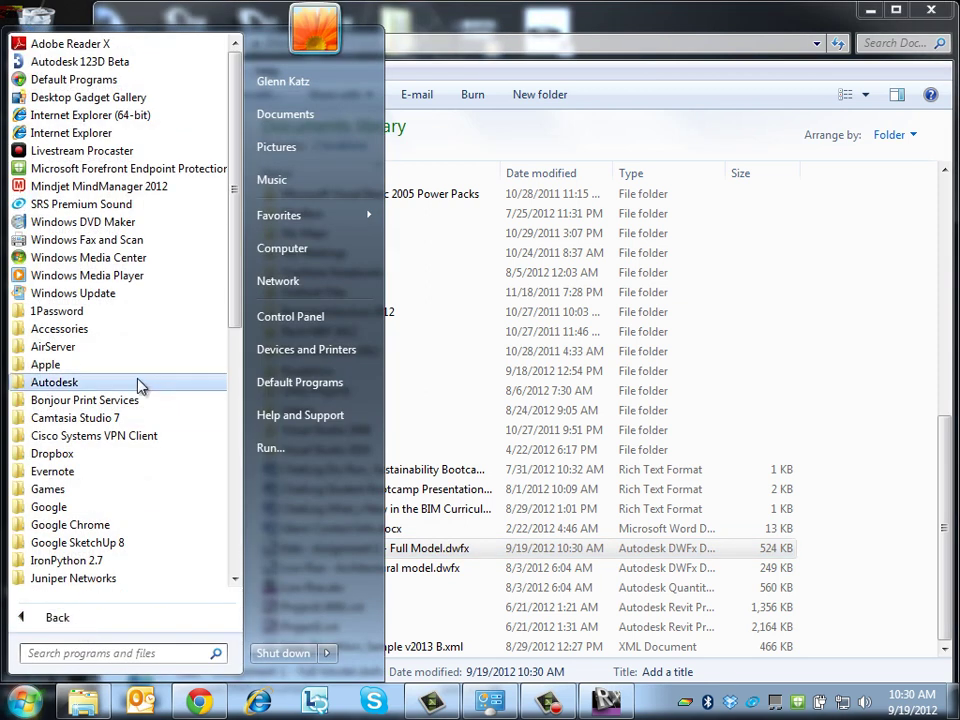
{"action": "left_click", "coordinate": [95, 383]}
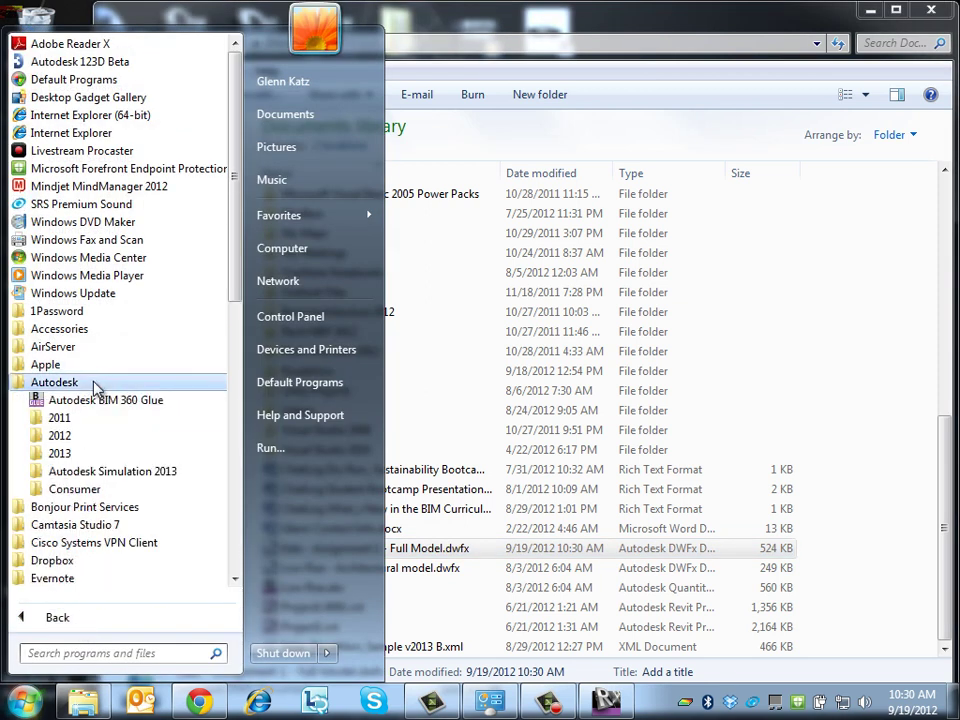
{"action": "left_click", "coordinate": [86, 455]}
{"action": "left_click", "coordinate": [114, 328]}
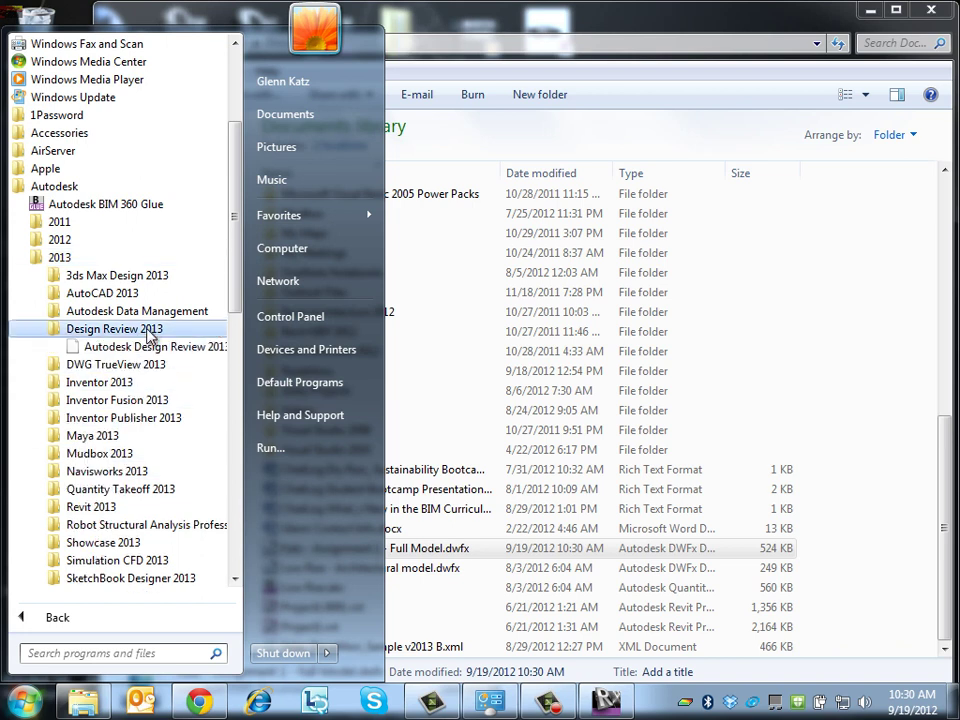
{"action": "left_click", "coordinate": [160, 350]}
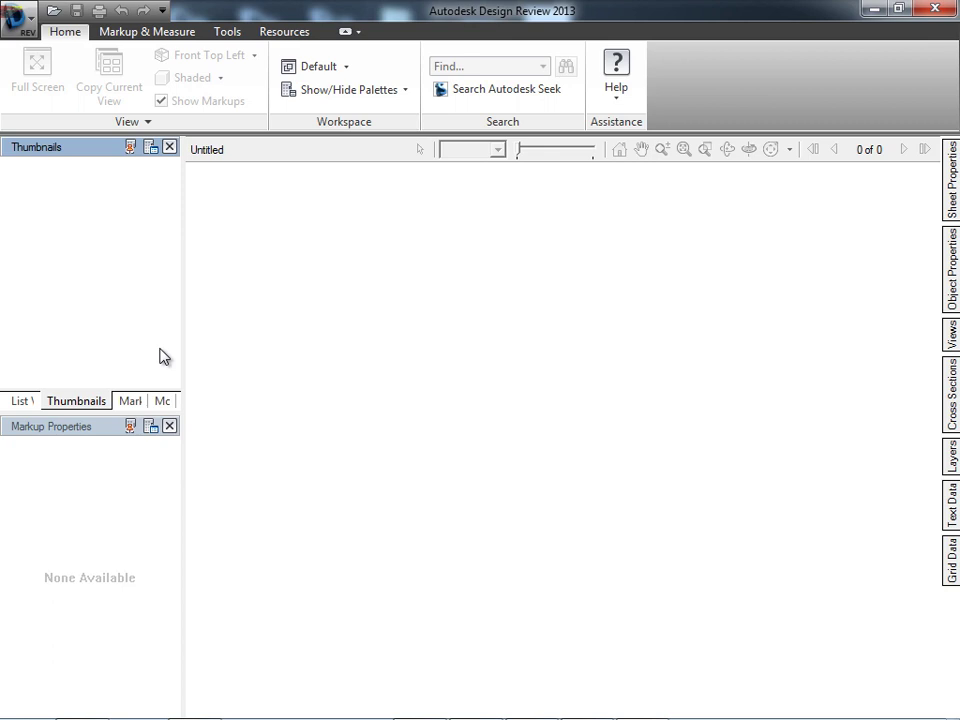
Open the exported Assignment 1 - Full Model DWFx file from the My Documents folder.
{"action": "left_click", "coordinate": [52, 14]}
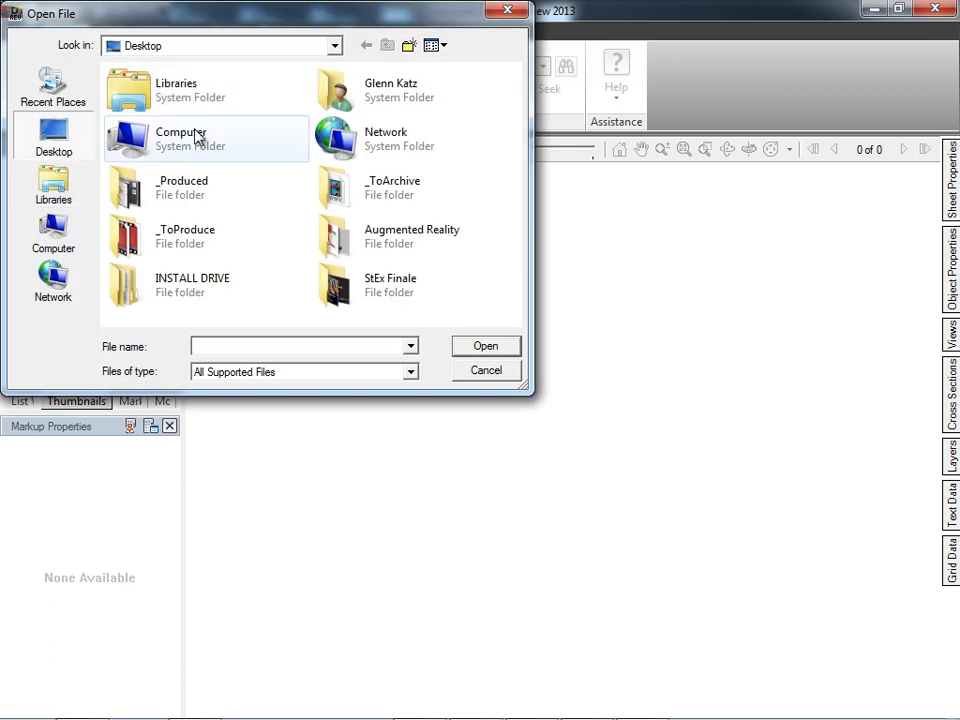
{"action": "double_click", "coordinate": [416, 104]}
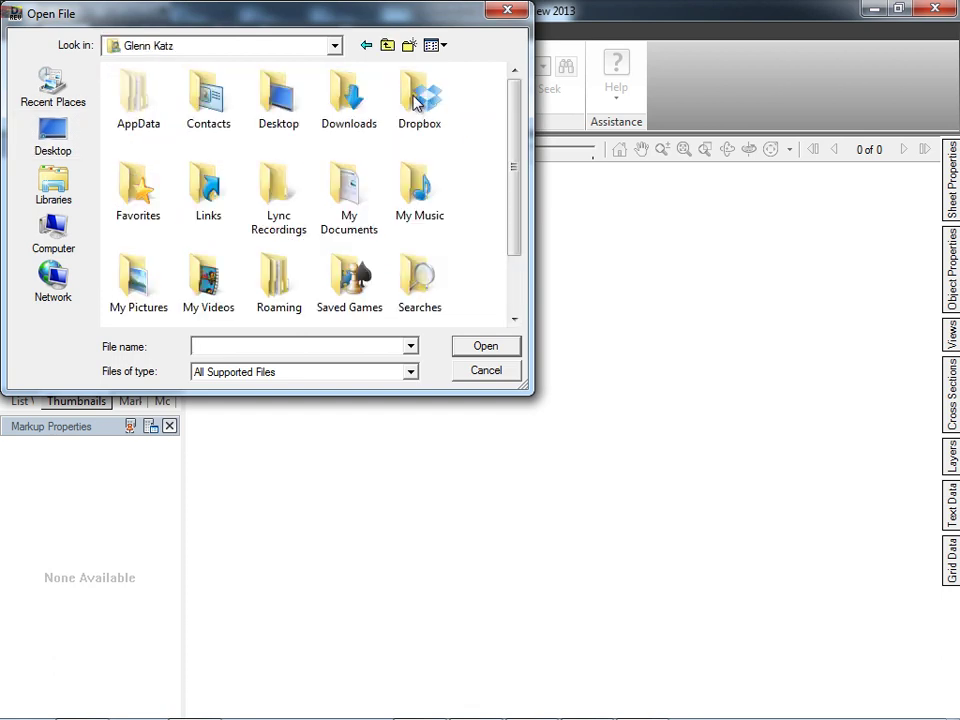
{"action": "double_click", "coordinate": [363, 215]}
{"action": "left_click_drag", "start_coordinate": [514, 133], "coordinate": [513, 286]}
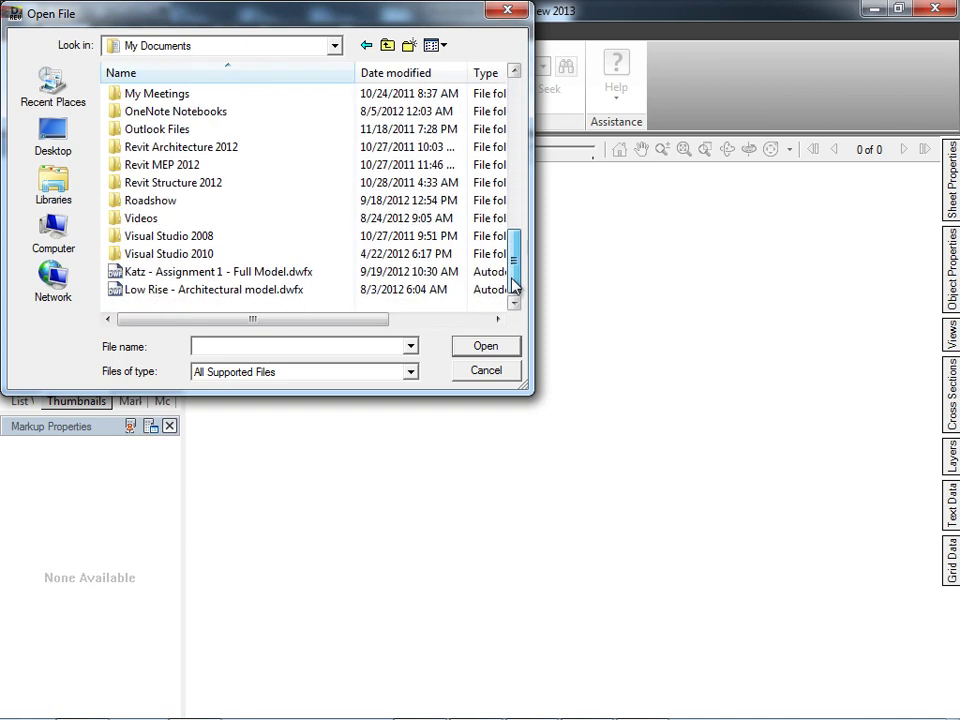
{"action": "left_click", "coordinate": [300, 273]}
{"action": "left_click", "coordinate": [485, 346]}
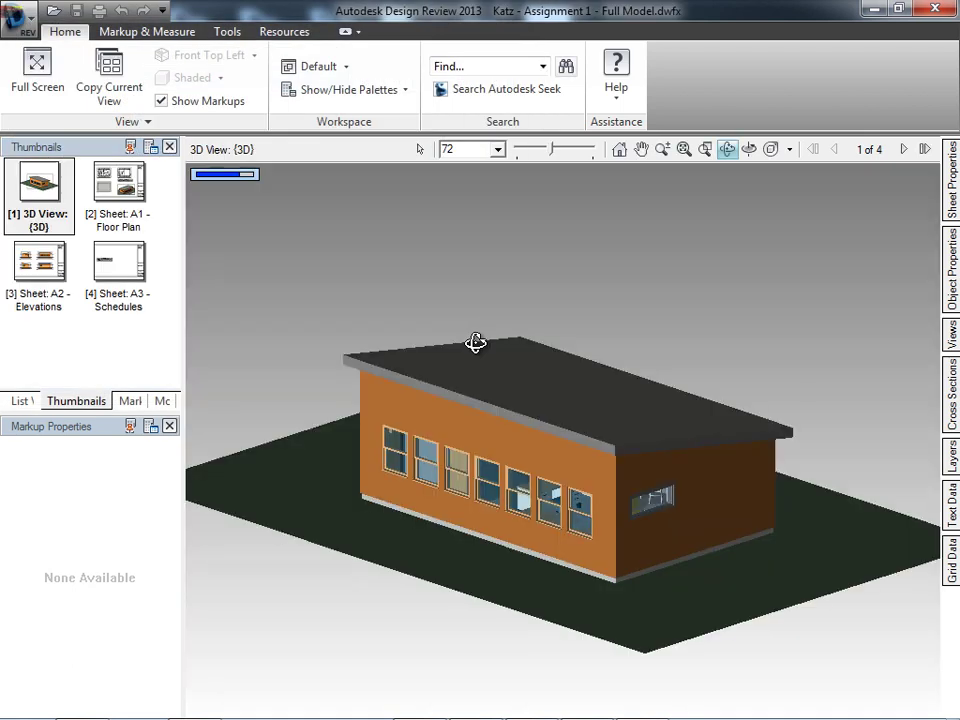
Review sheets A2 - Elevations and A1 - Floor Plan, and inspect the building from several sides in the {3D} view.
{"action": "left_click", "coordinate": [54, 278]}
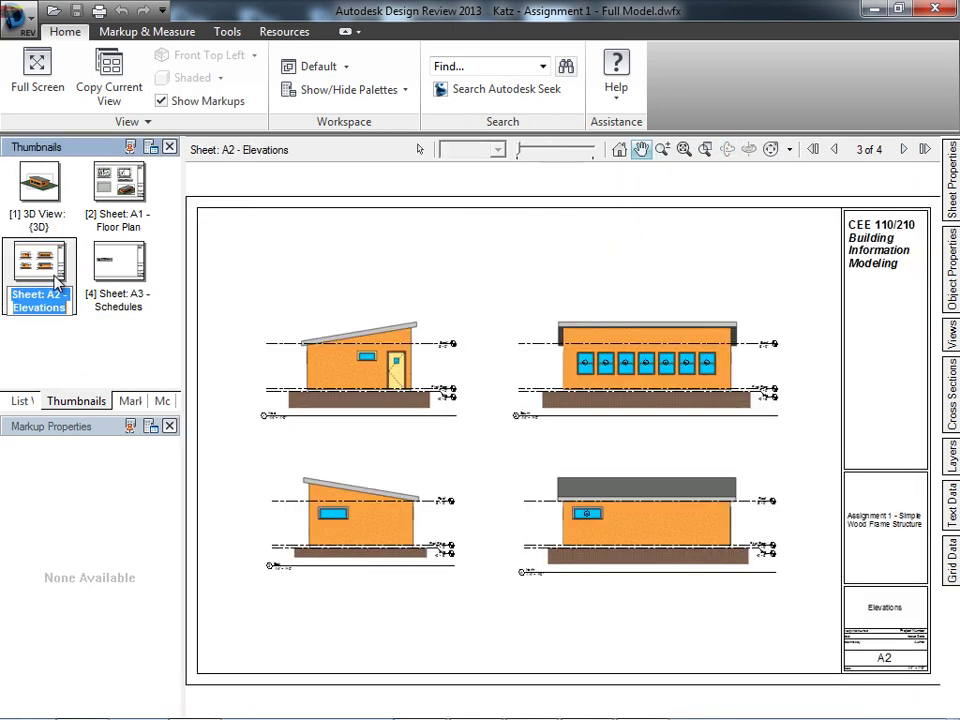
{"action": "left_click", "coordinate": [130, 201]}
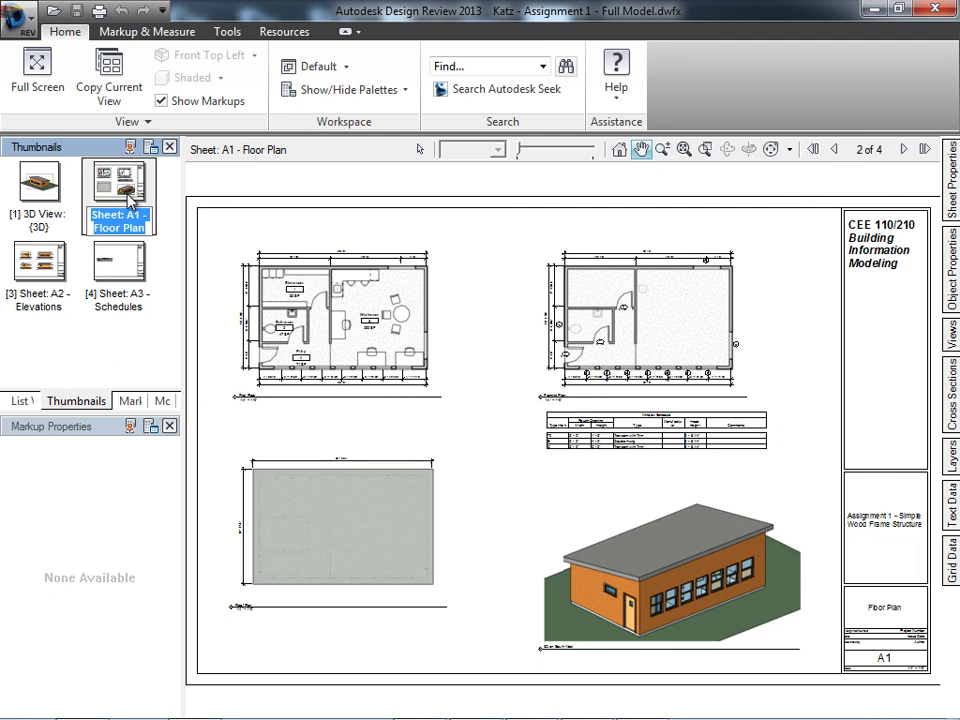
{"action": "left_click", "coordinate": [37, 190]}
{"action": "mouse_move", "coordinate": [525, 435]}
{"action": "left_mouse_down"}
{"action": "mouse_move", "coordinate": [516, 435]}
{"action": "mouse_move", "coordinate": [590, 423]}
{"action": "mouse_move", "coordinate": [564, 381]}
{"action": "mouse_move", "coordinate": [497, 403]}
{"action": "mouse_move", "coordinate": [497, 429]}
{"action": "left_mouse_up"}
{"action": "left_click_drag", "start_coordinate": [810, 490], "coordinate": [785, 455]}
{"action": "left_click", "coordinate": [748, 151]}
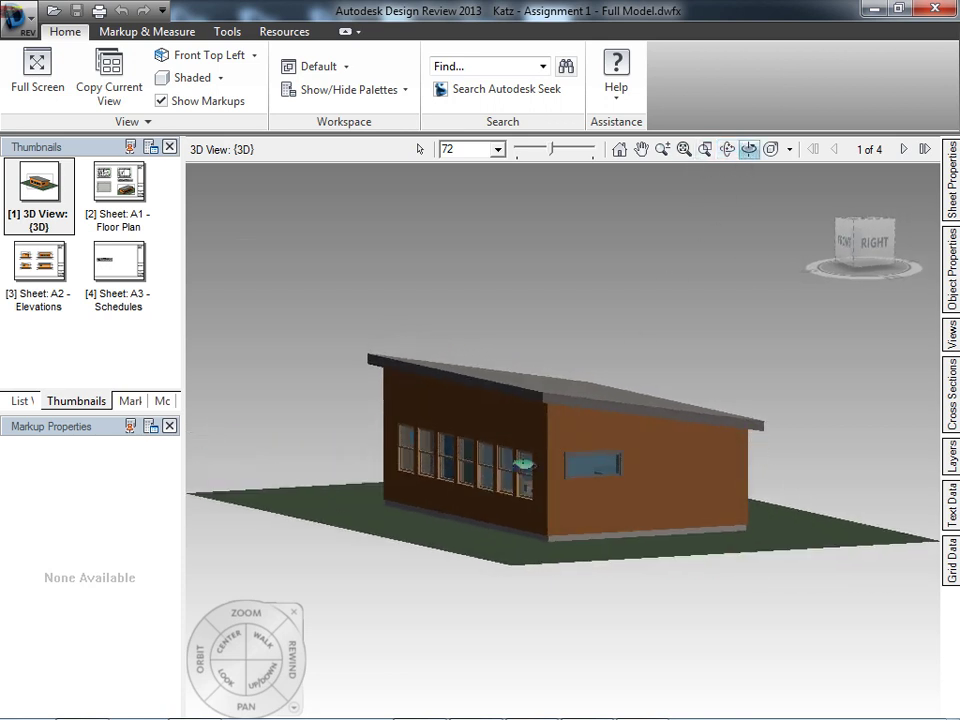
Turn the 3D model to face its long windowed front wall and activate the full navigation SteeringWheel.
{"action": "left_click_drag", "start_coordinate": [576, 488], "coordinate": [519, 497]}
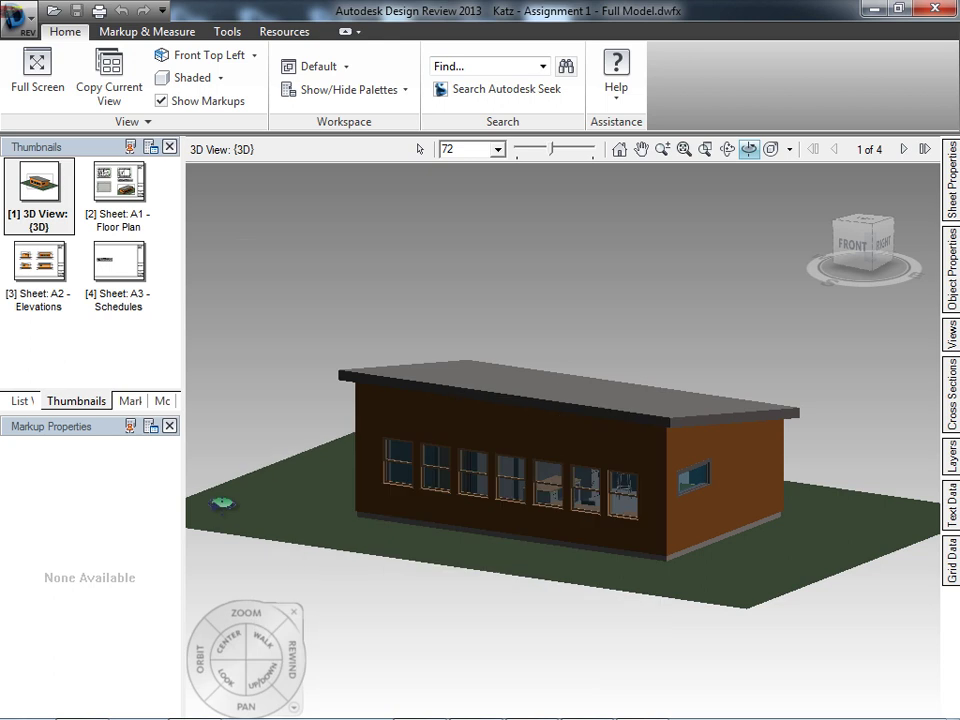
{"action": "mouse_move", "coordinate": [268, 630]}
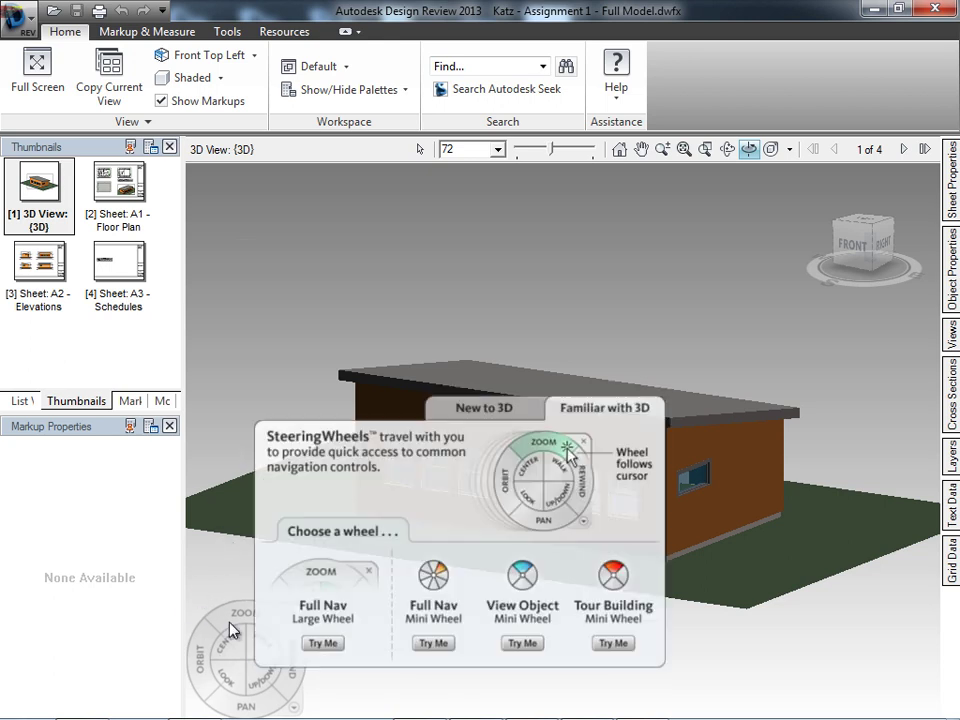
{"action": "left_click", "coordinate": [250, 660]}
{"action": "left_click_drag", "start_coordinate": [583, 557], "coordinate": [583, 495]}
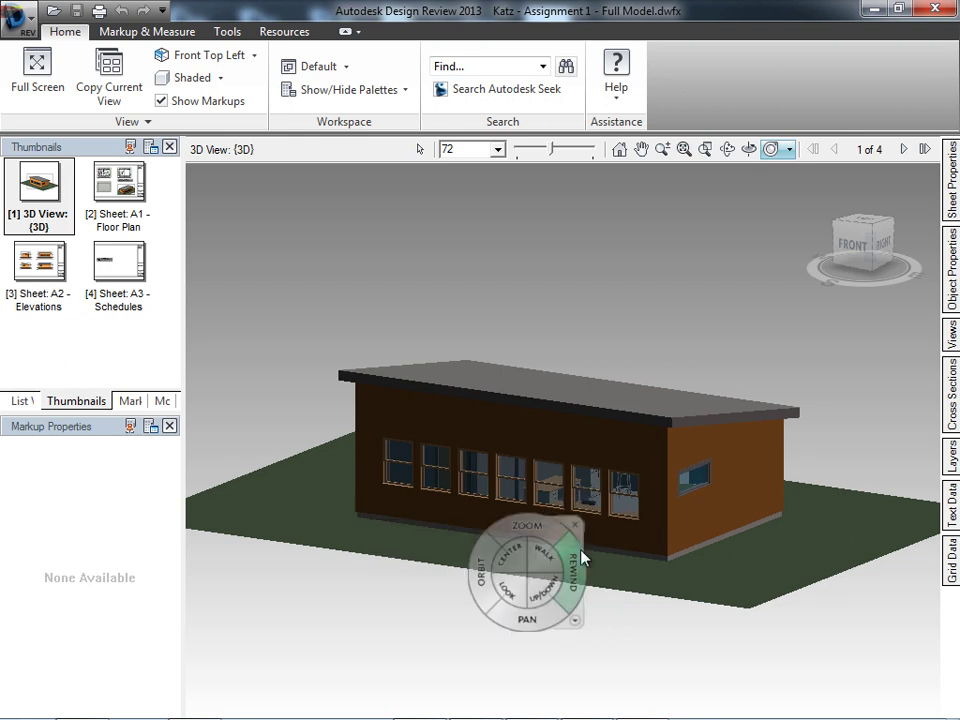
Walk up to and inside the building with the SteeringWheel, examining the table and television area, counter, desk and doors.
{"action": "mouse_move", "coordinate": [30, 707]}
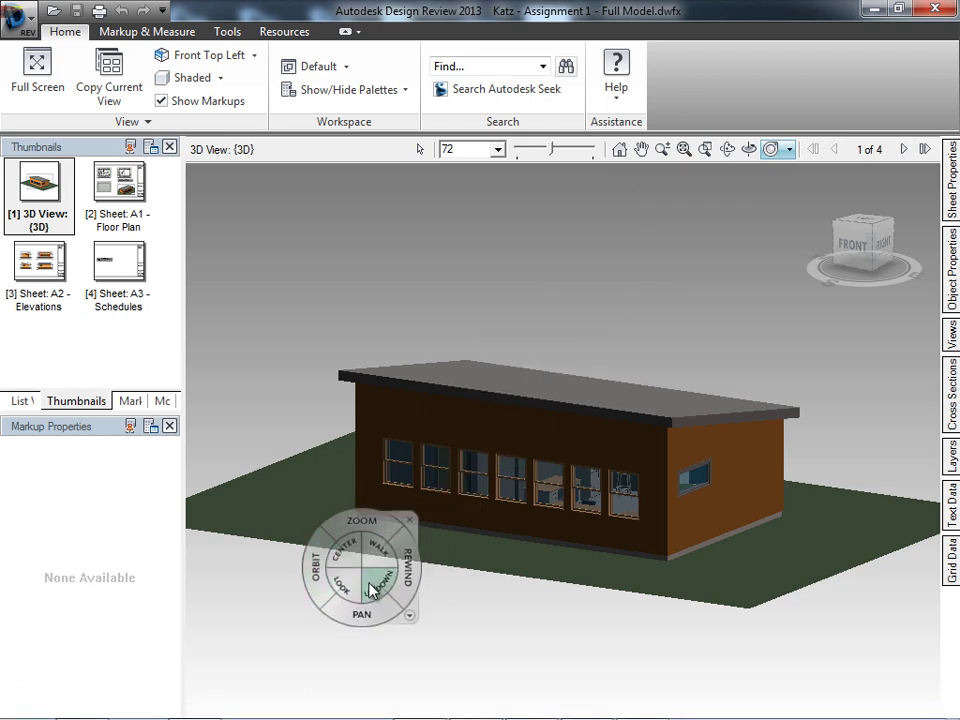
{"action": "left_click_drag", "start_coordinate": [377, 558], "coordinate": [537, 553]}
{"action": "left_click_drag", "start_coordinate": [552, 528], "coordinate": [540, 705]}
{"action": "left_click_drag", "start_coordinate": [632, 390], "coordinate": [632, 264]}
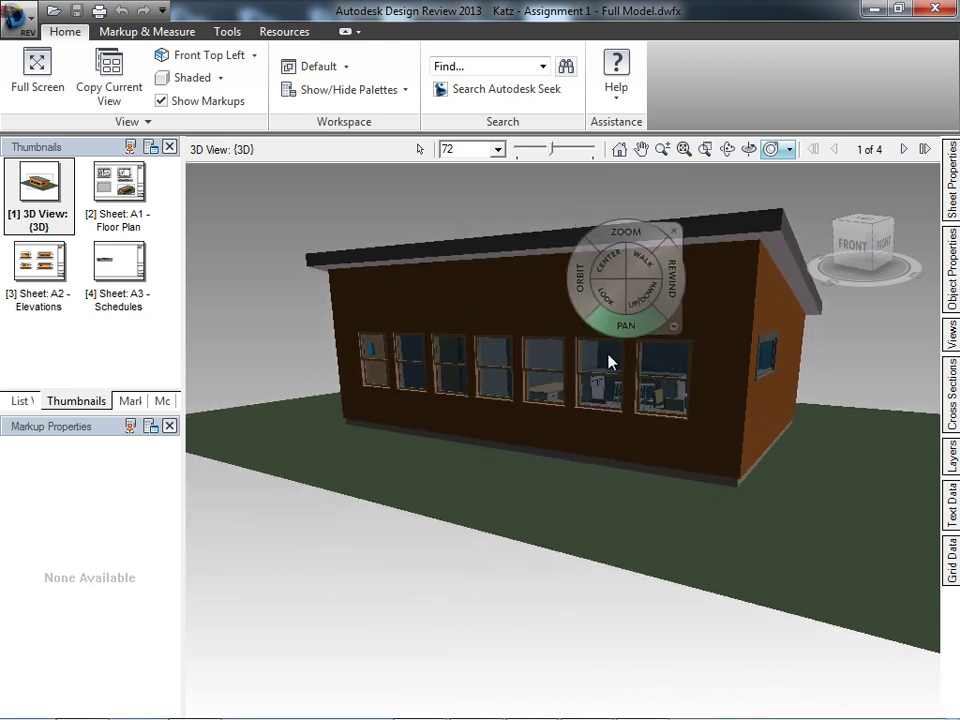
{"action": "left_click_drag", "start_coordinate": [401, 543], "coordinate": [868, 690]}
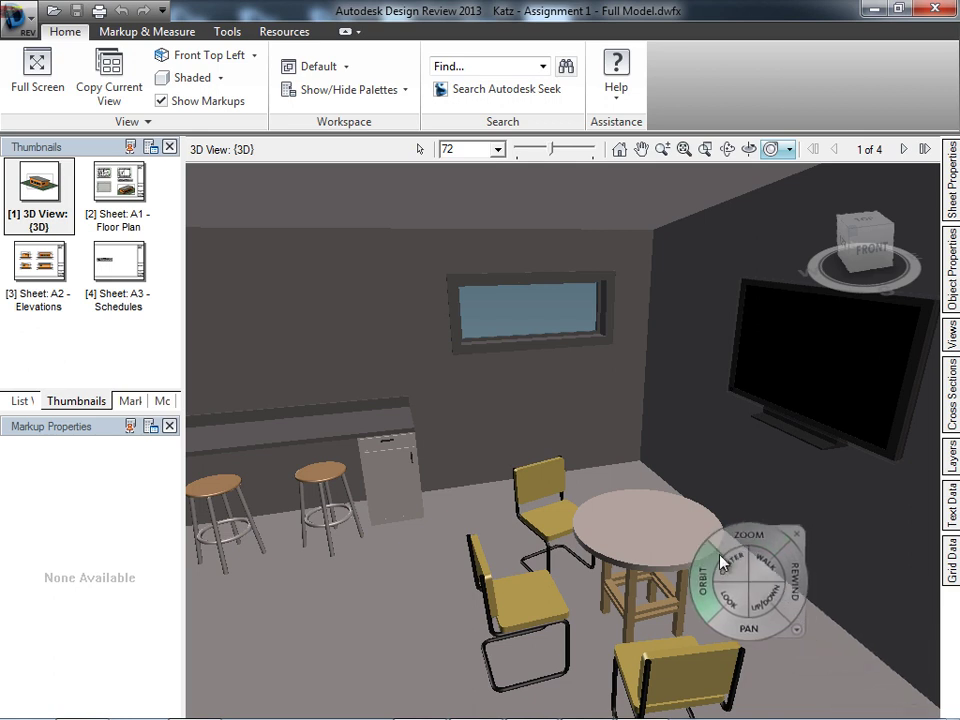
{"action": "left_click_drag", "start_coordinate": [775, 572], "coordinate": [632, 463]}
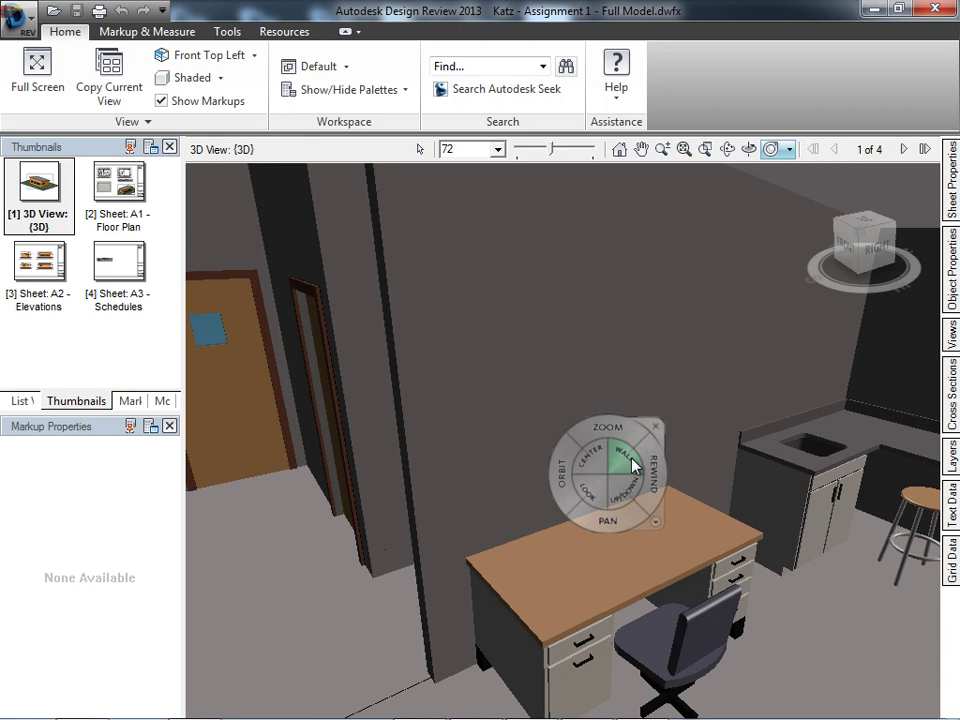